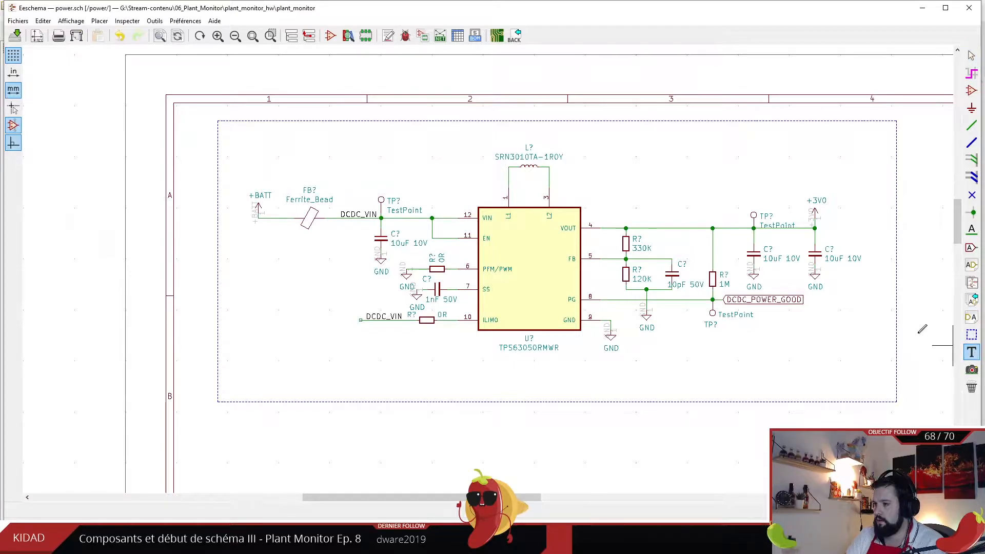
- Start a text note inside the converter's frame with the lines "DC/DC" and "Input Voltage : 2.8V-4.2V"
click(294, 136)
text(DC/)
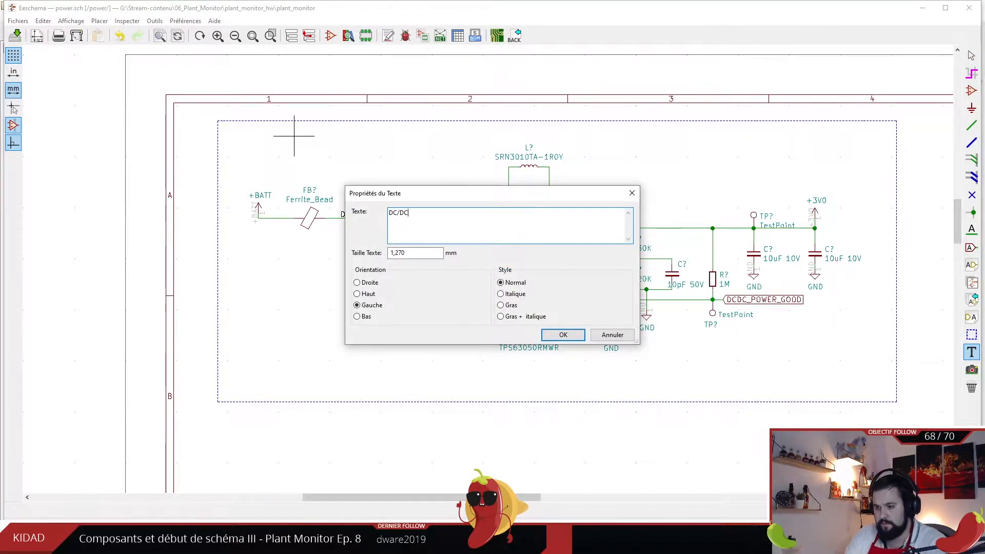
text(DC )
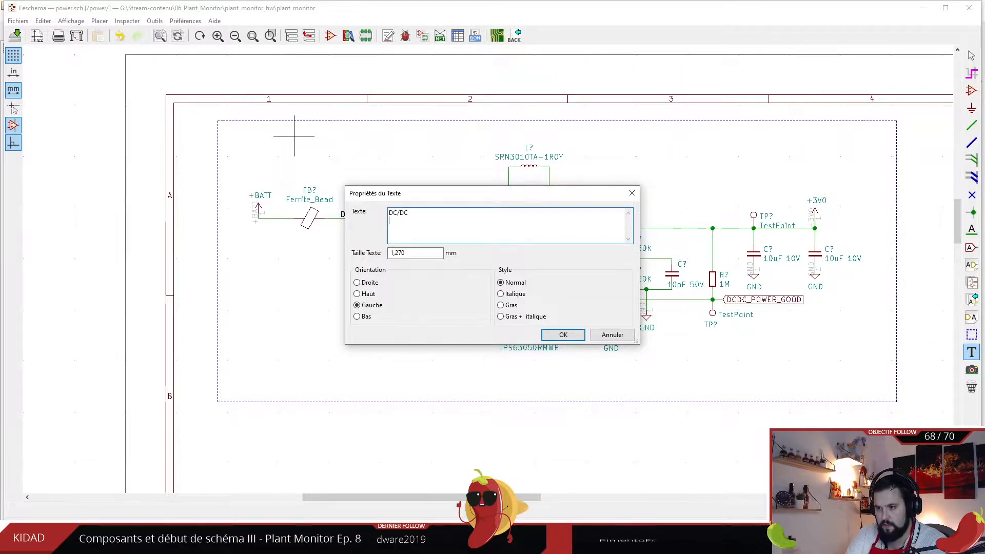
text(Inpu)
key(BackSpace)
key(BackSpace)
key(BackSpace)
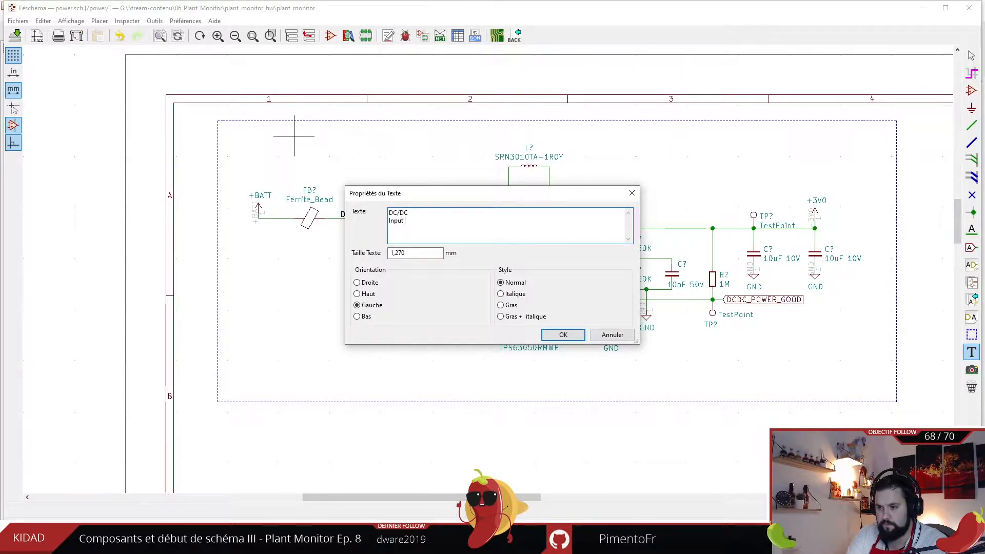
text(nput Vot)
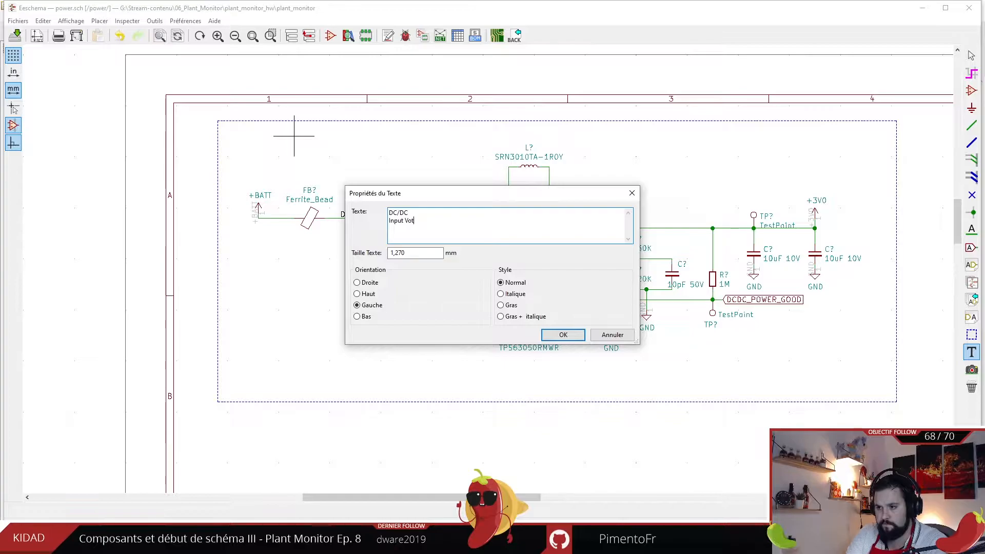
key(BackSpace)
text(ltage : 2.8V-4.2V)
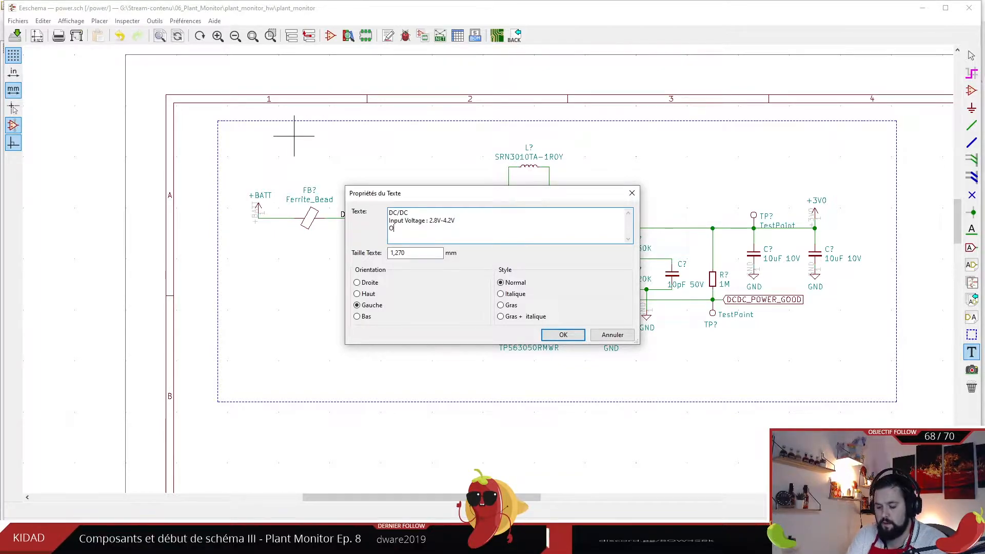
- Add the line "Output Voltage: 3V" to the note and place it in the frame's upper-left corner, above the +BATT input
text(Outp)
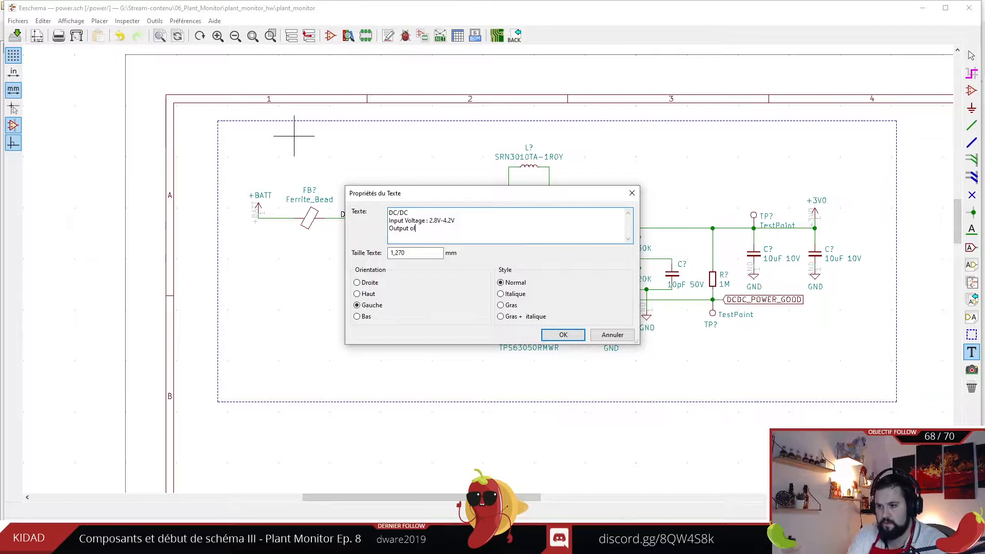
text(ut VOlta)
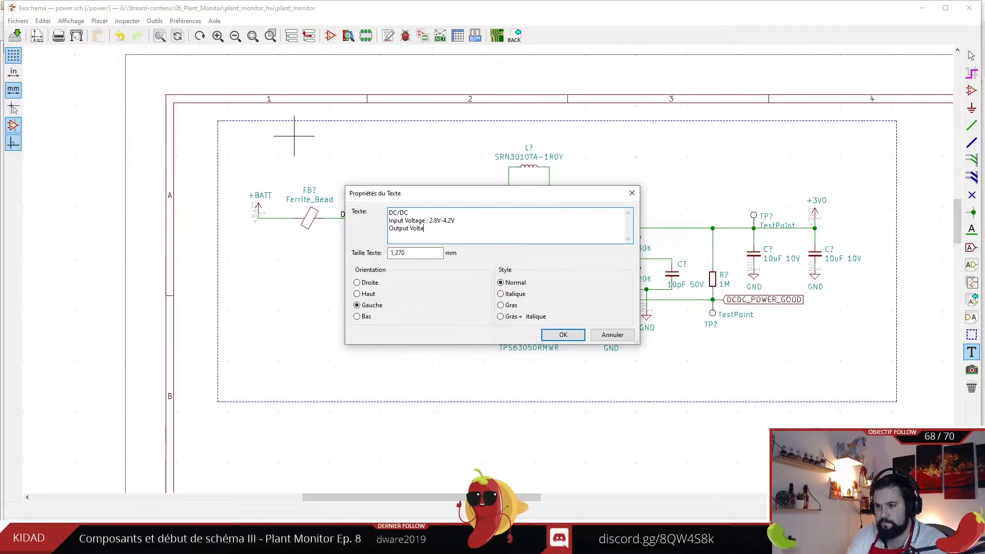
text(ge: )
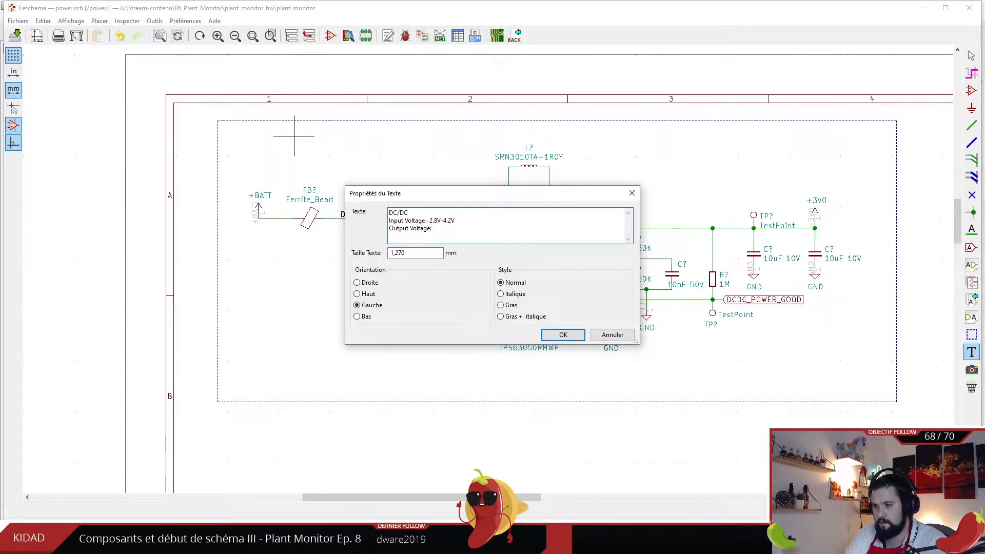
text(3V)
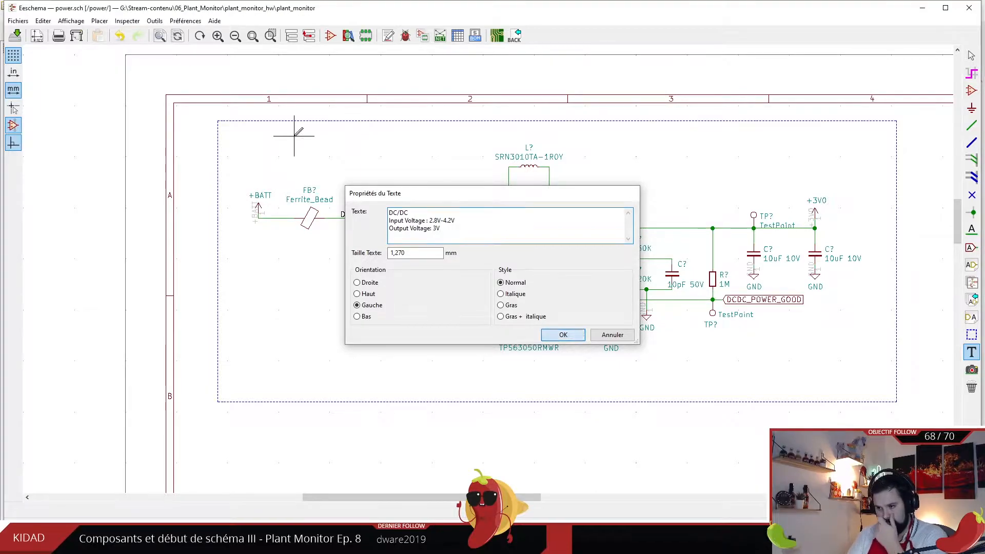
click(563, 334)
click(258, 151)
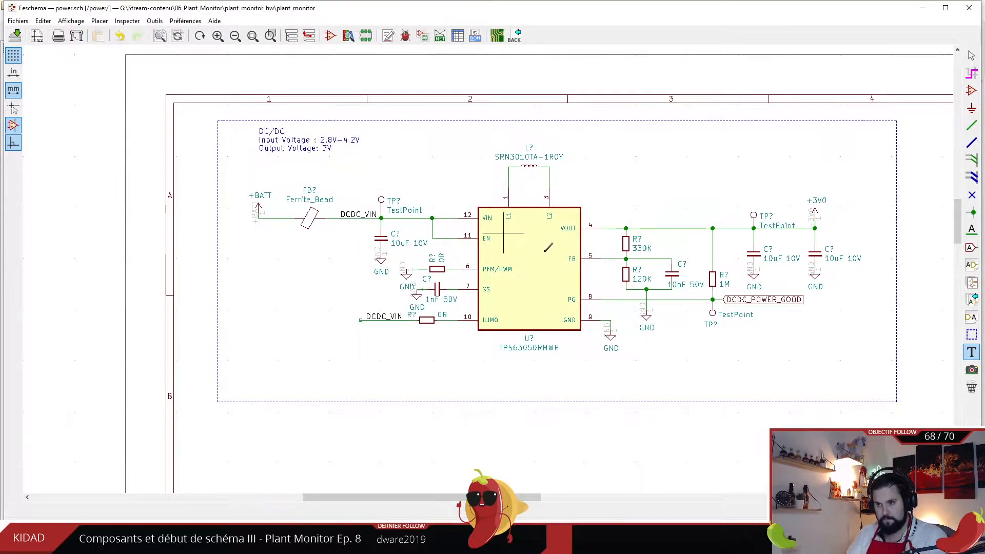
key(Escape)
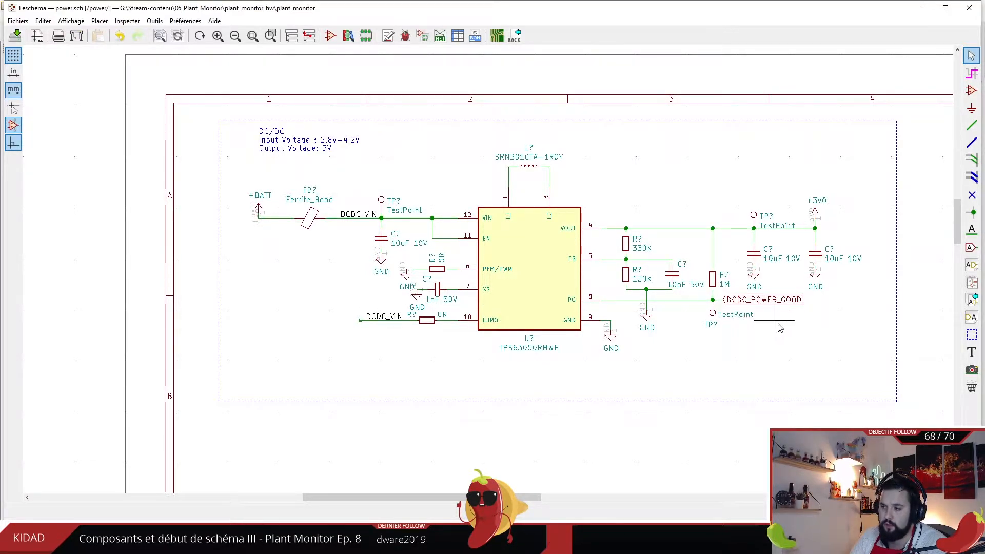
- Open the sensors sheet and examine the temperature sensor circuit around the MCP9808T
click(293, 37)
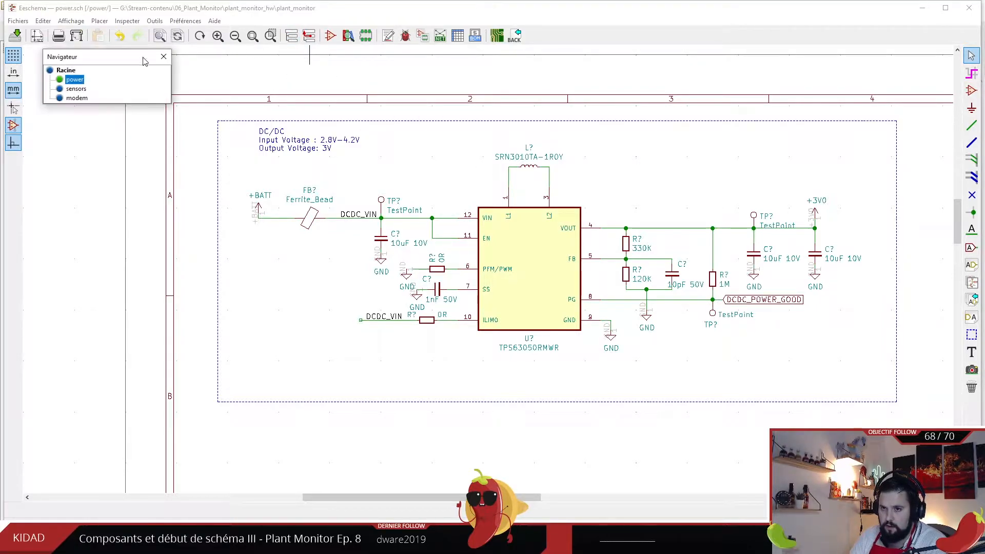
click(79, 89)
click(81, 91)
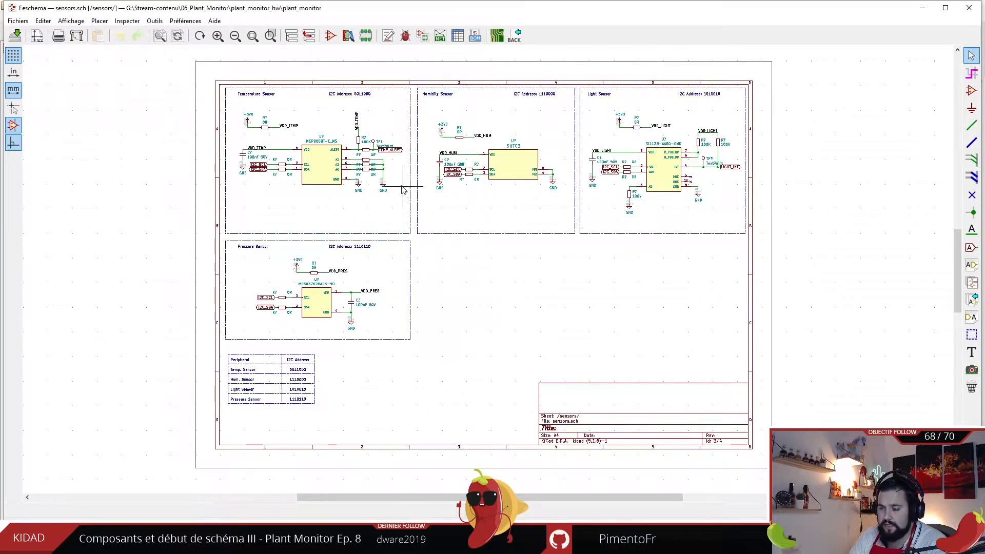
scroll(453, 263, up, 2)
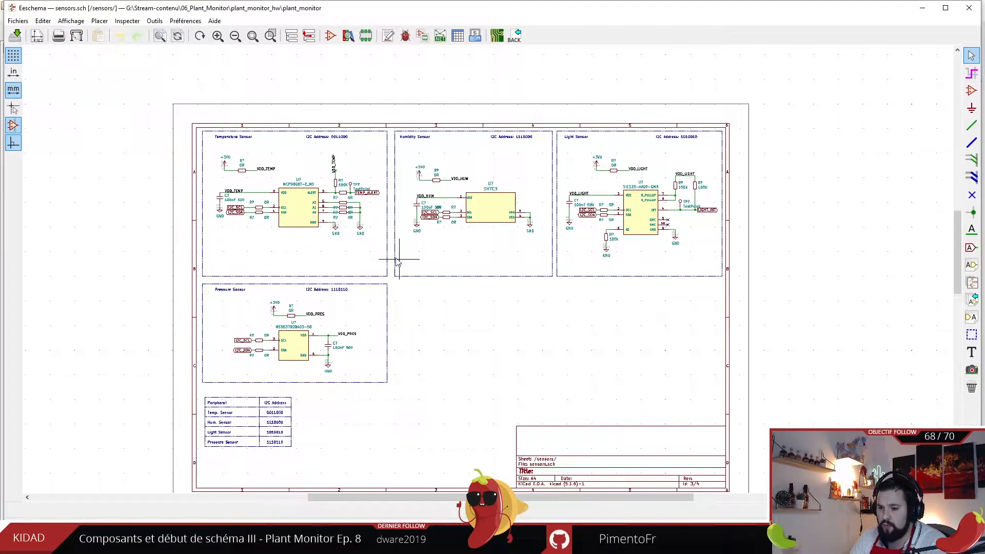
scroll(392, 259, up, 1)
scroll(491, 275, up, 1)
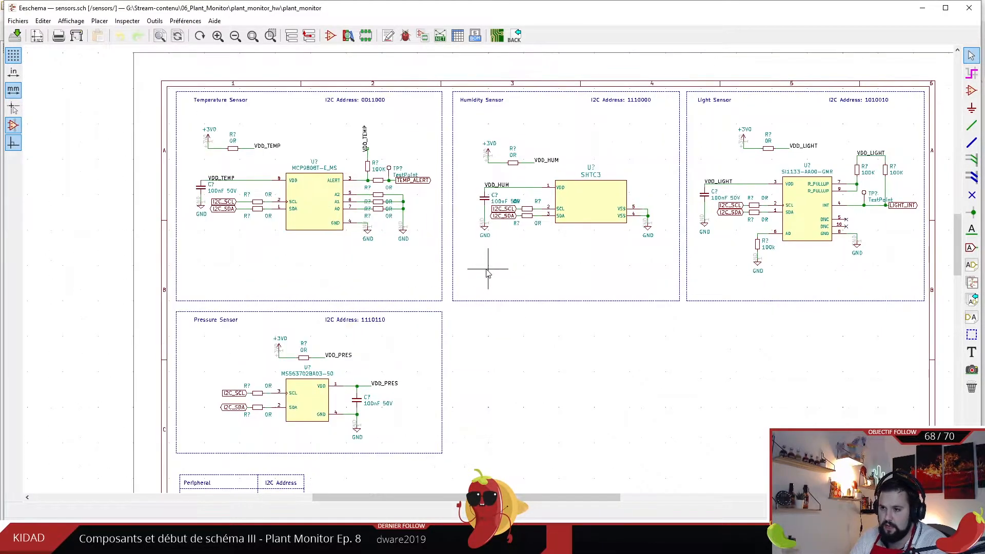
scroll(346, 219, up, 1)
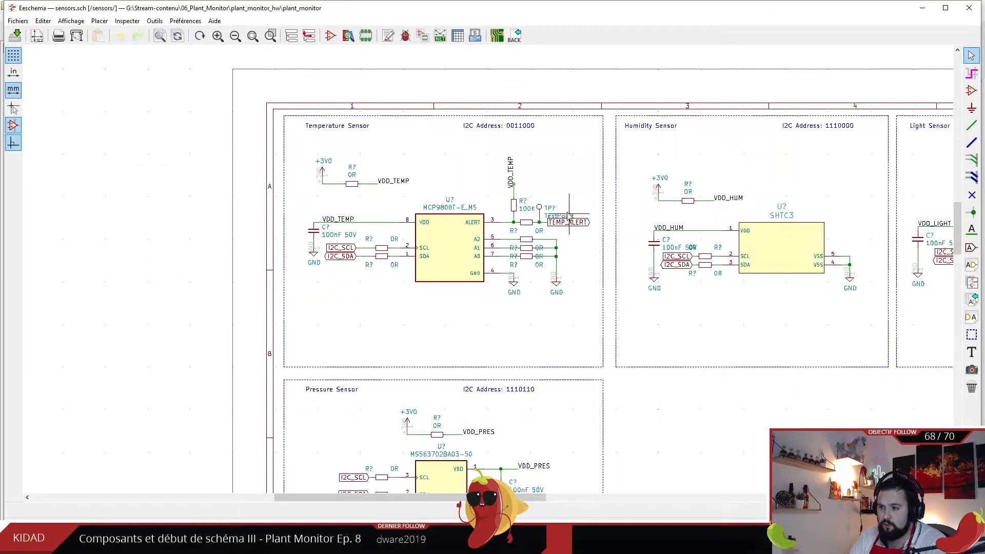
scroll(612, 235, down, 1)
scroll(368, 343, up, 1)
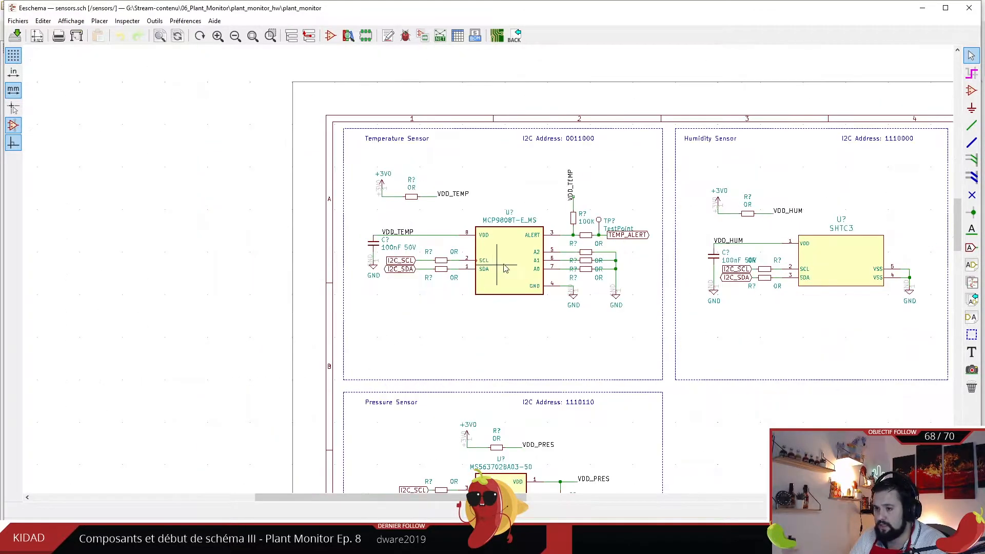
scroll(531, 257, up, 1)
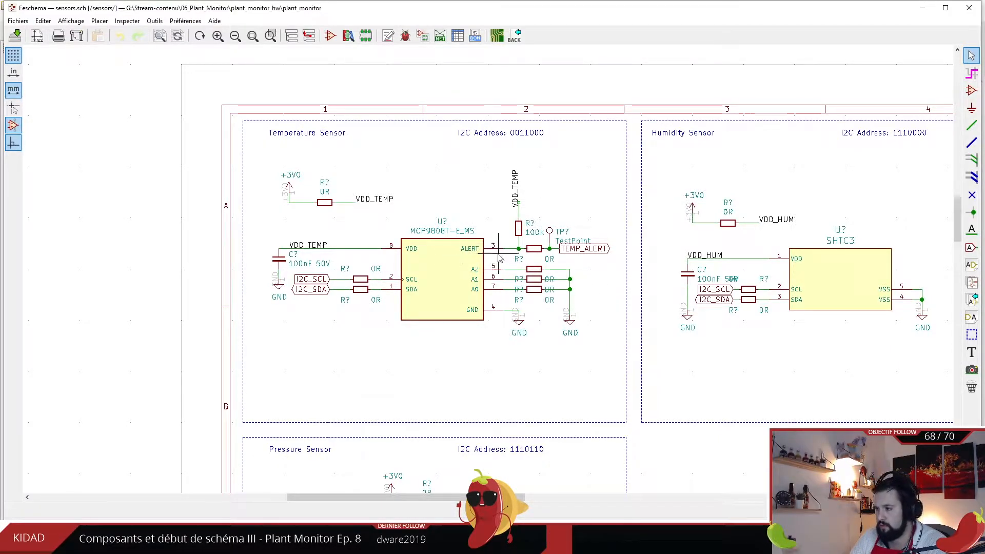
- Examine the humidity sensor circuit and the light sensor circuit on the sensors sheet
scroll(499, 267, down, 1)
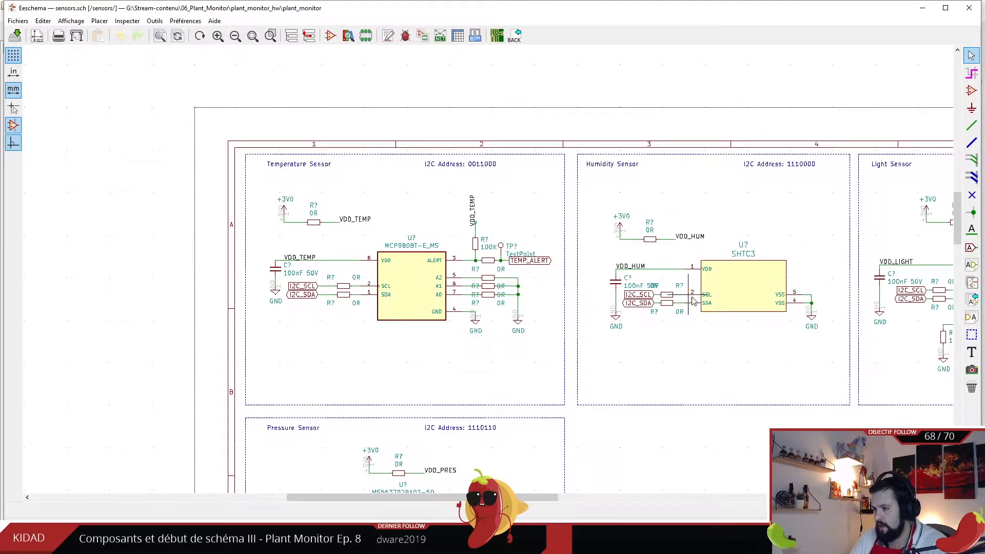
scroll(689, 295, up, 1)
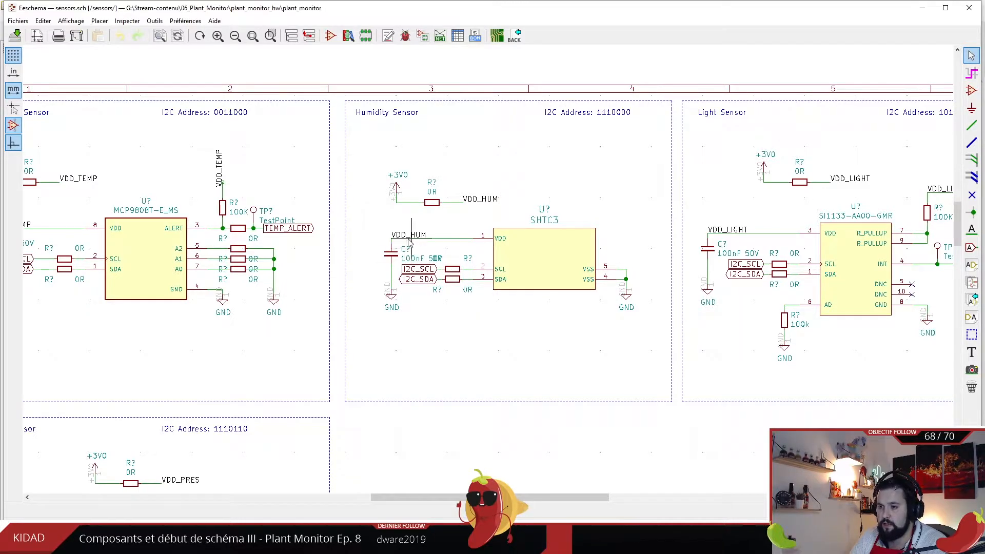
scroll(687, 318, down, 1)
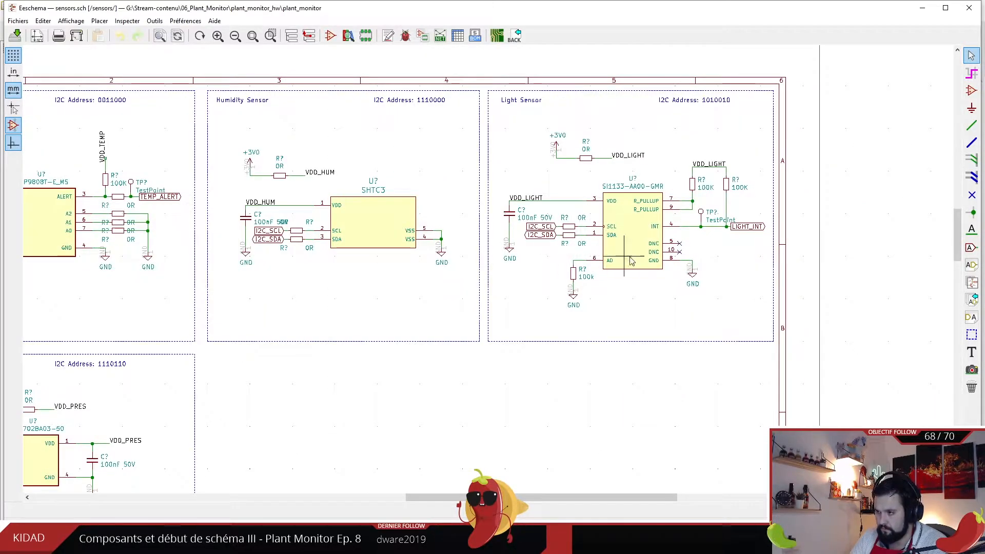
scroll(636, 272, up, 1)
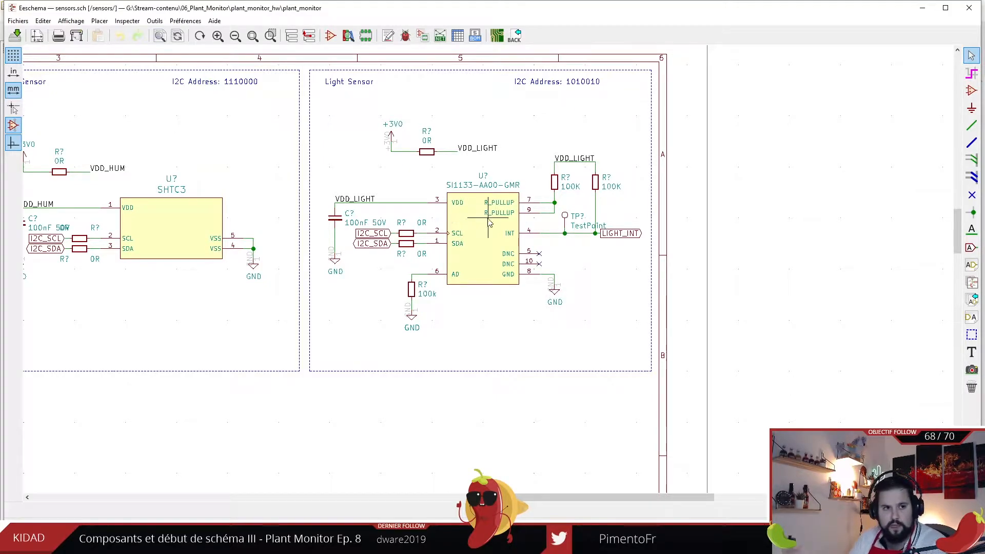
- Examine the pressure sensor circuit and the table of I2C addresses below it
scroll(427, 245, down, 5)
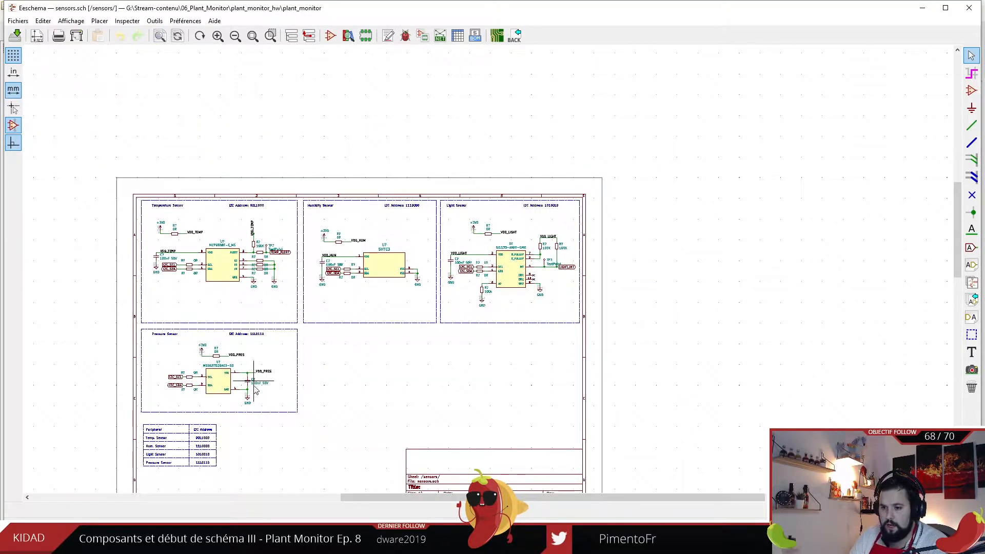
scroll(221, 377, up, 5)
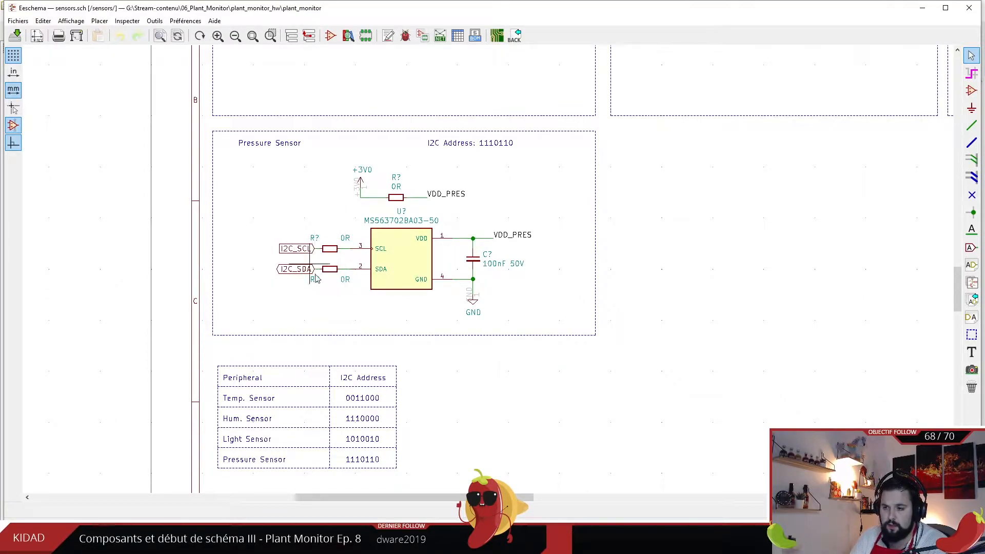
scroll(481, 264, down, 1)
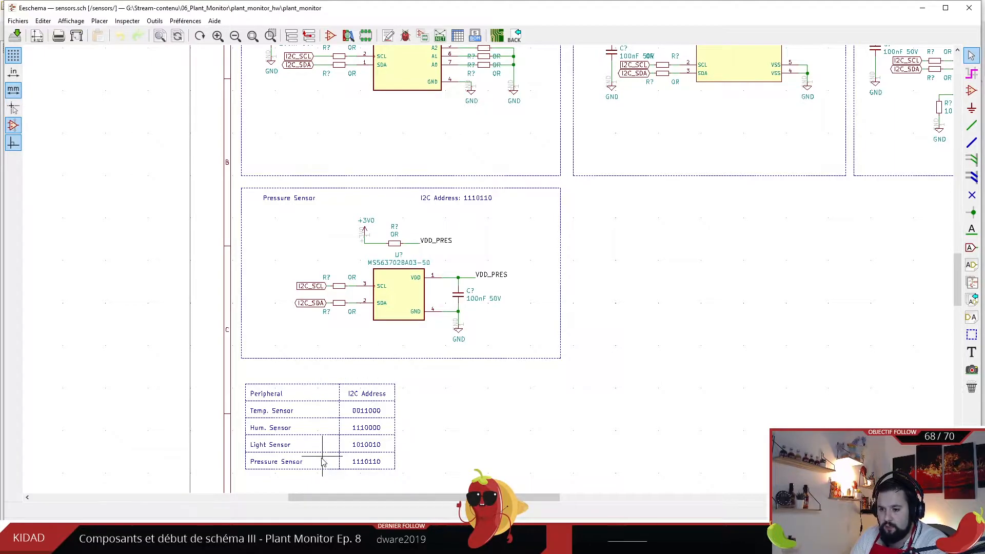
scroll(311, 471, up, 1)
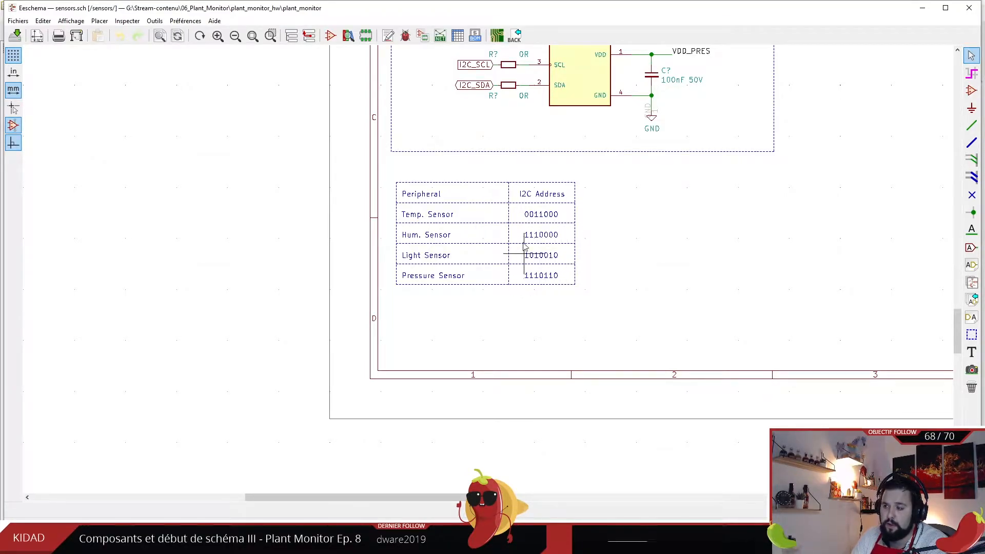
scroll(551, 215, down, 1)
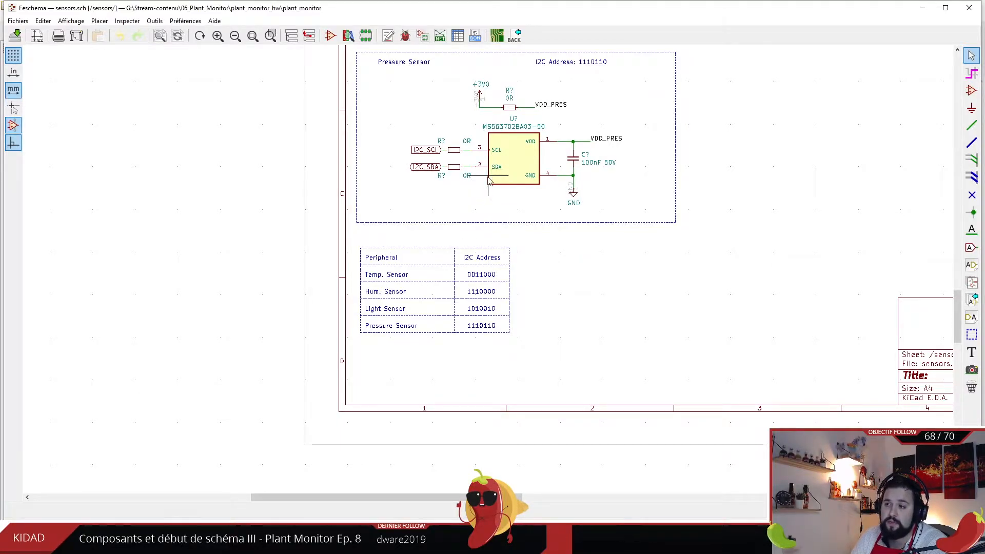
scroll(515, 179, down, 1)
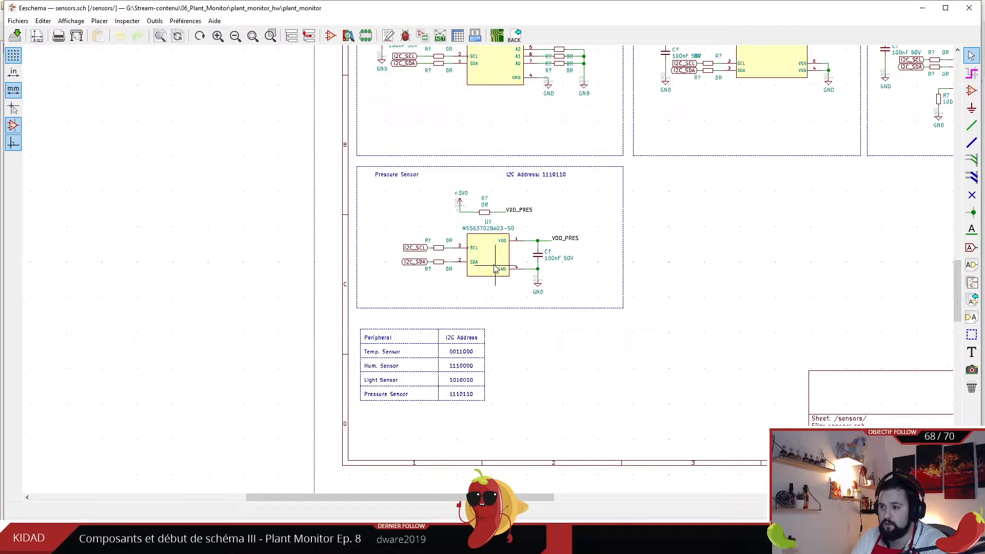
scroll(531, 81, up, 1)
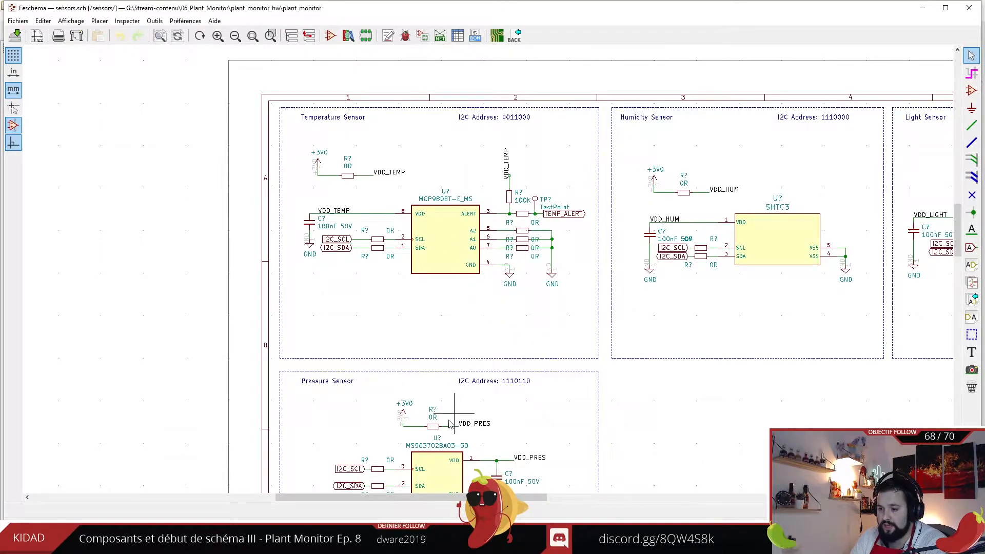
scroll(455, 413, down, 2)
scroll(463, 325, up, 3)
scroll(493, 259, down, 1)
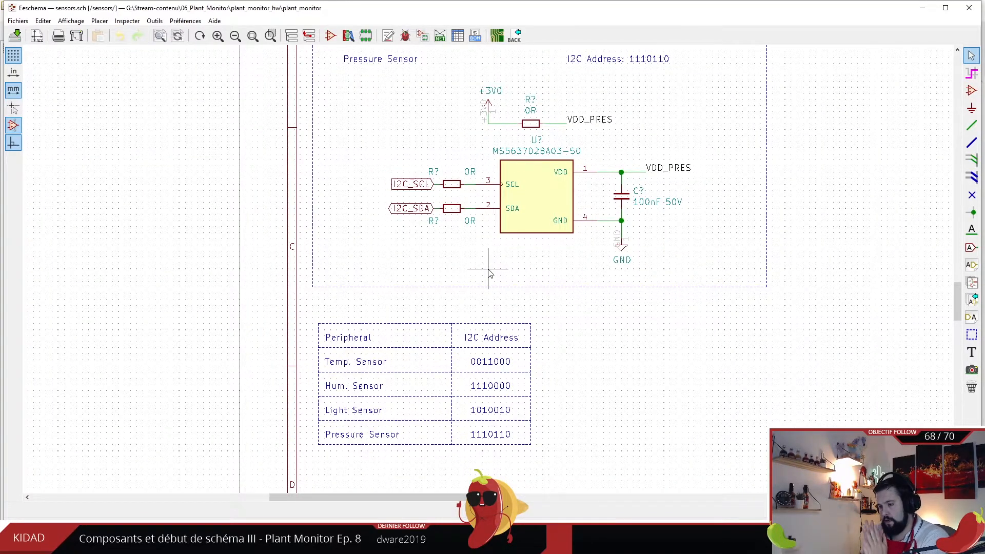
- Open the modem sheet and examine the Sigfox modem circuit, including its antenna path and ground pins
click(294, 37)
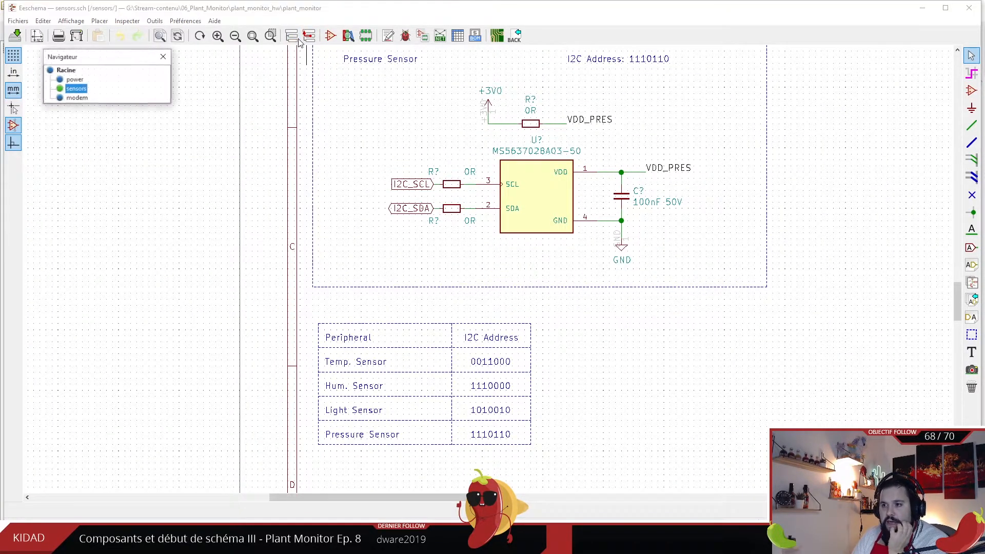
click(76, 98)
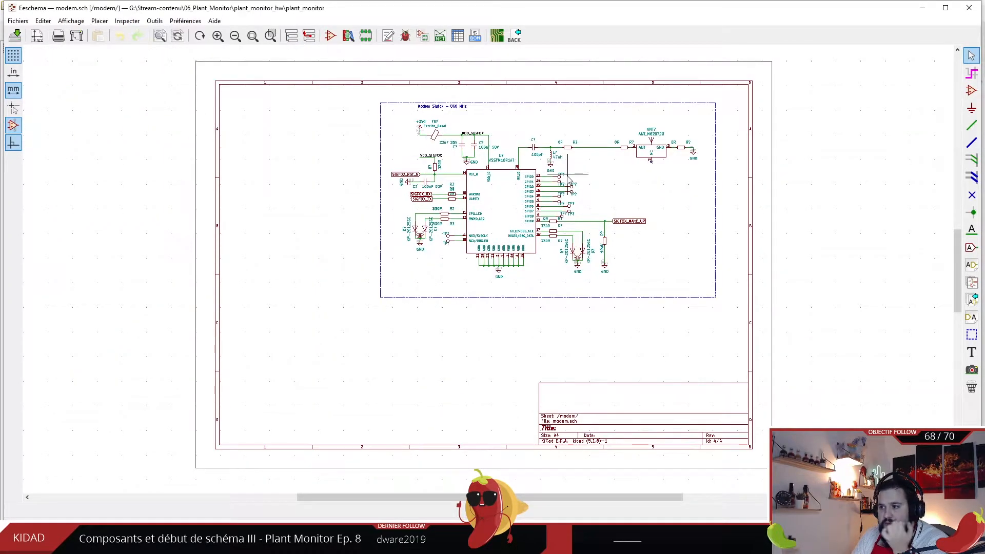
scroll(488, 270, up, 4)
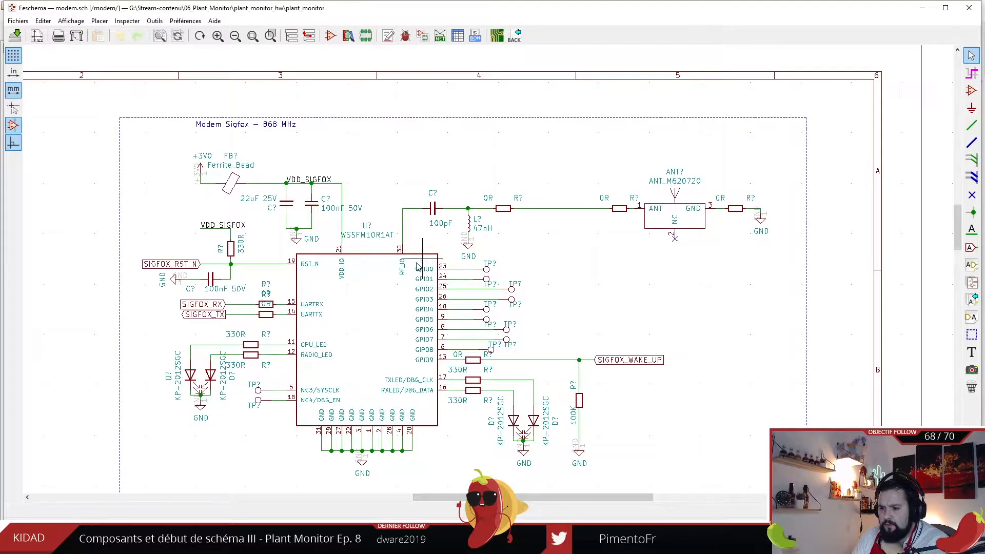
scroll(372, 436, down, 1)
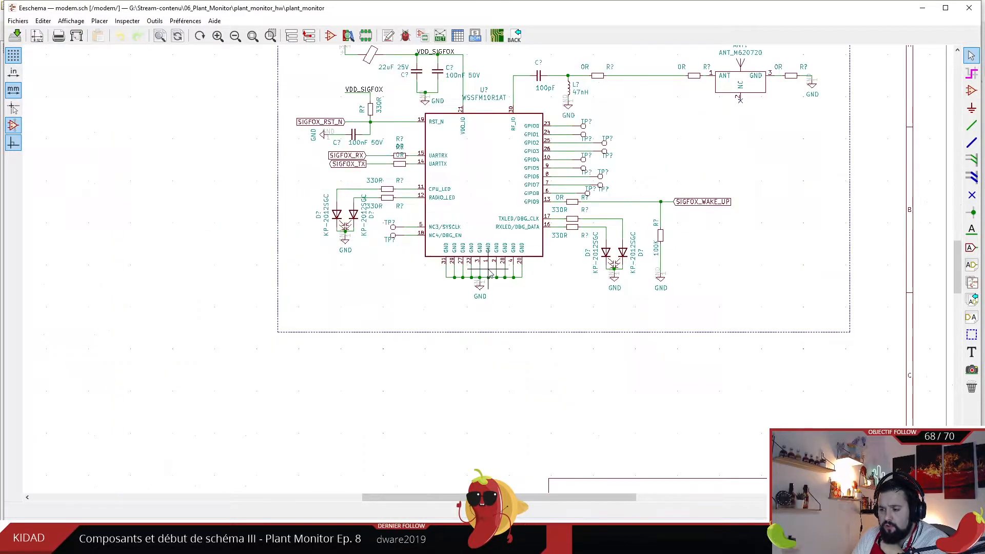
scroll(487, 271, up, 1)
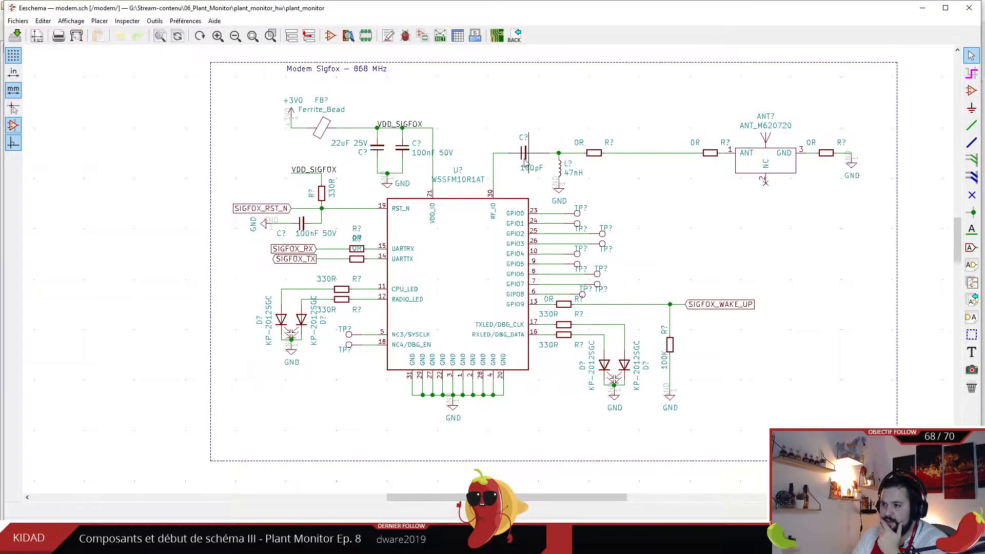
- Open the datasheet of the ANT_M620720 antenna, check the Synoptique.drawio block diagram, and return to the modem schematic
right_click(758, 175)
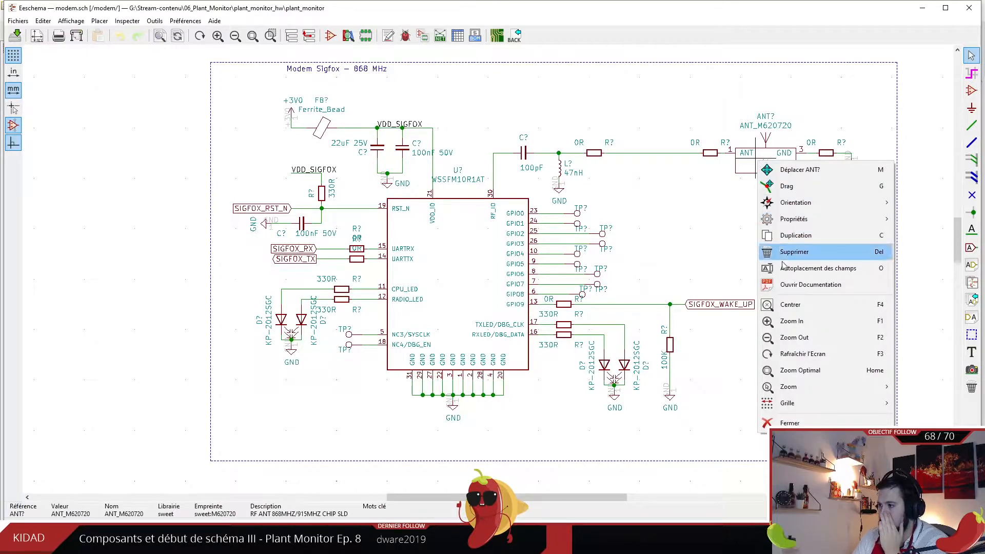
click(785, 283)
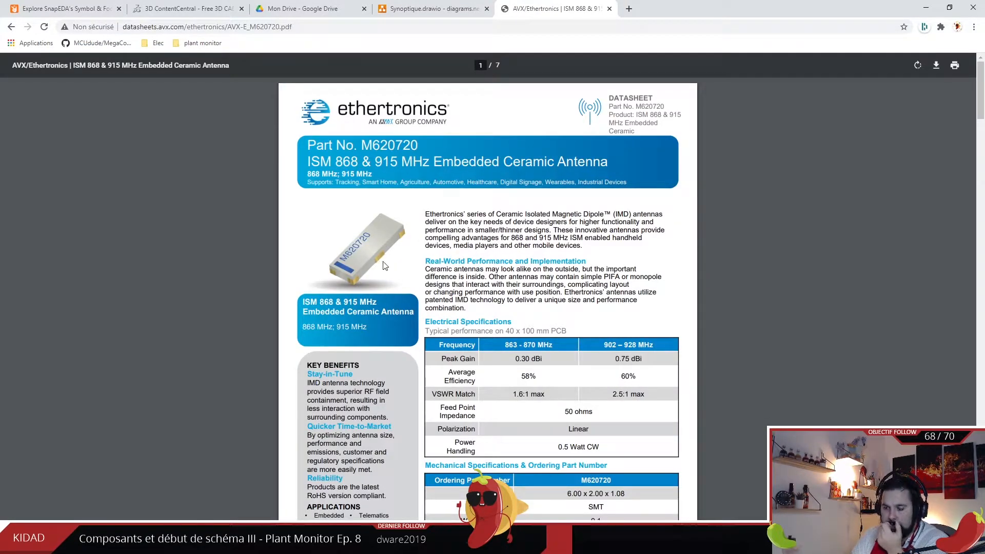
click(385, 6)
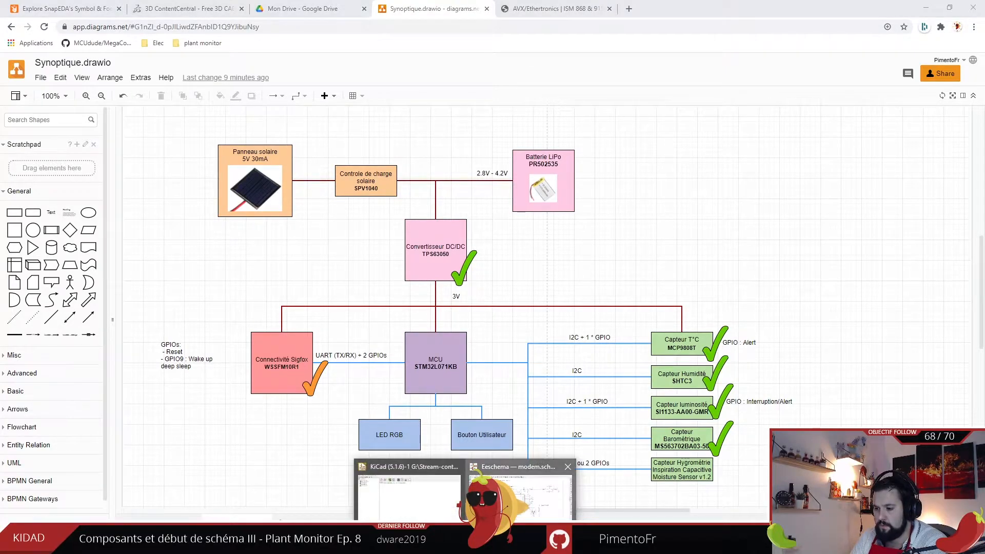
click(520, 474)
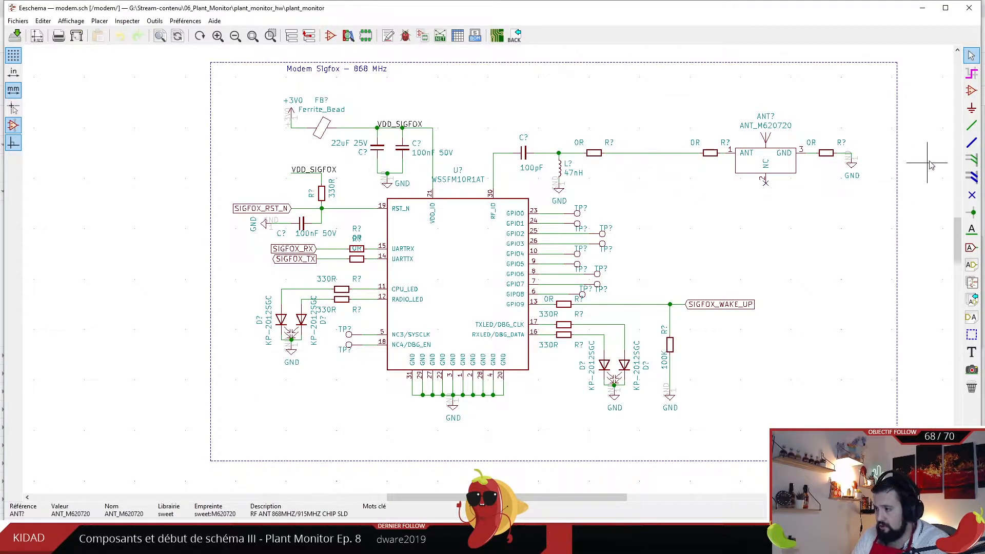
- Place the text note "50 ohm" above the RF line between the modem and the antenna
click(971, 352)
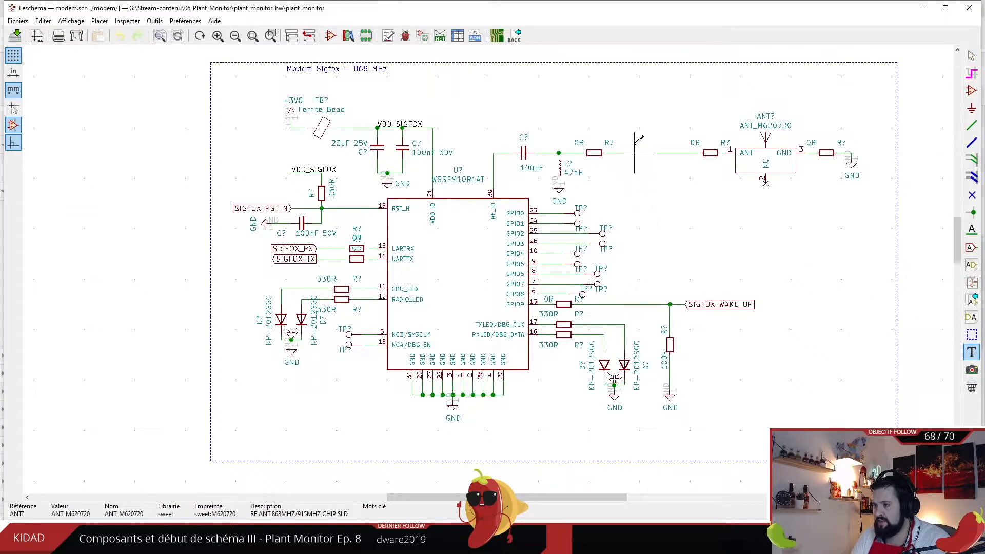
click(628, 137)
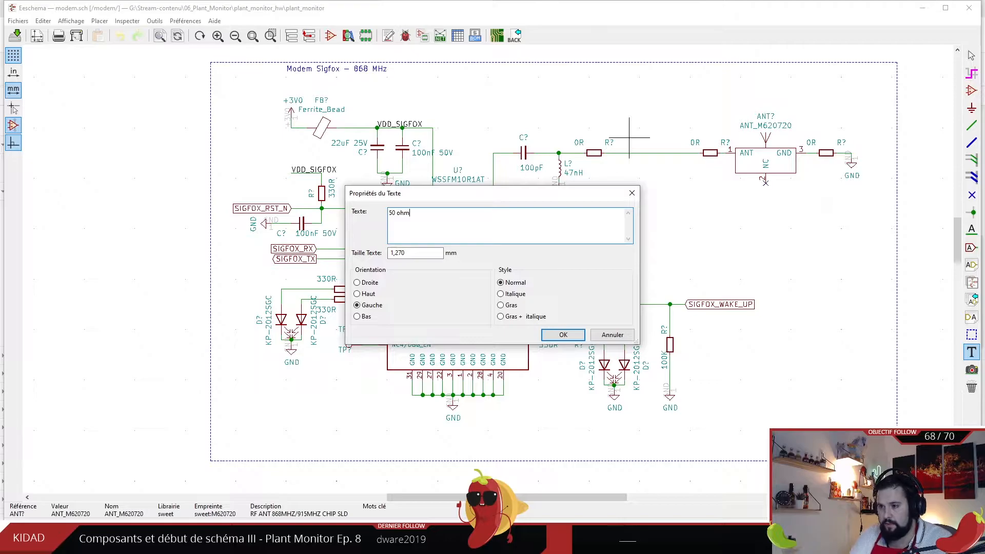
click(563, 334)
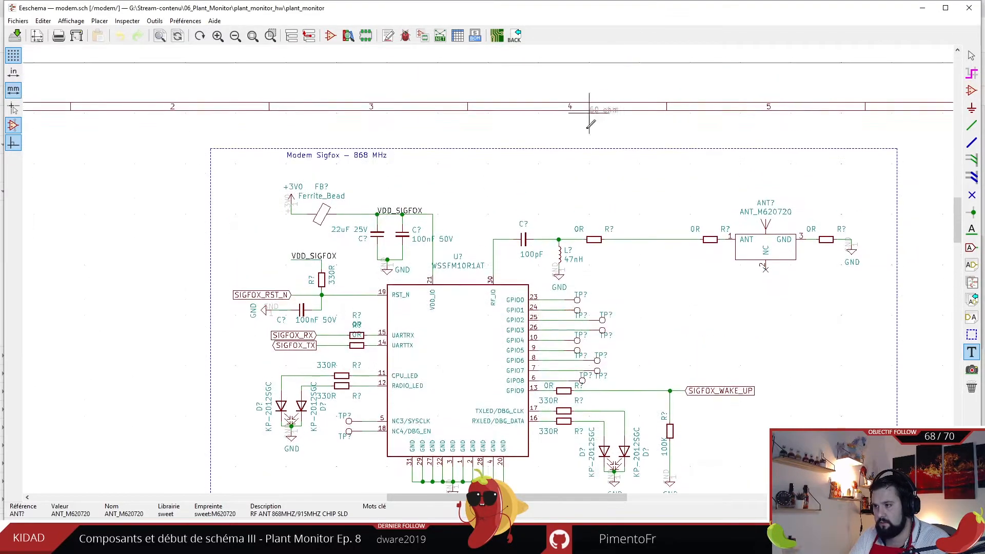
click(569, 216)
- Draw a dashed rectangle around the 50 ohm RF path from the 100pF capacitor to the antenna input, and save the schematic
key(i)
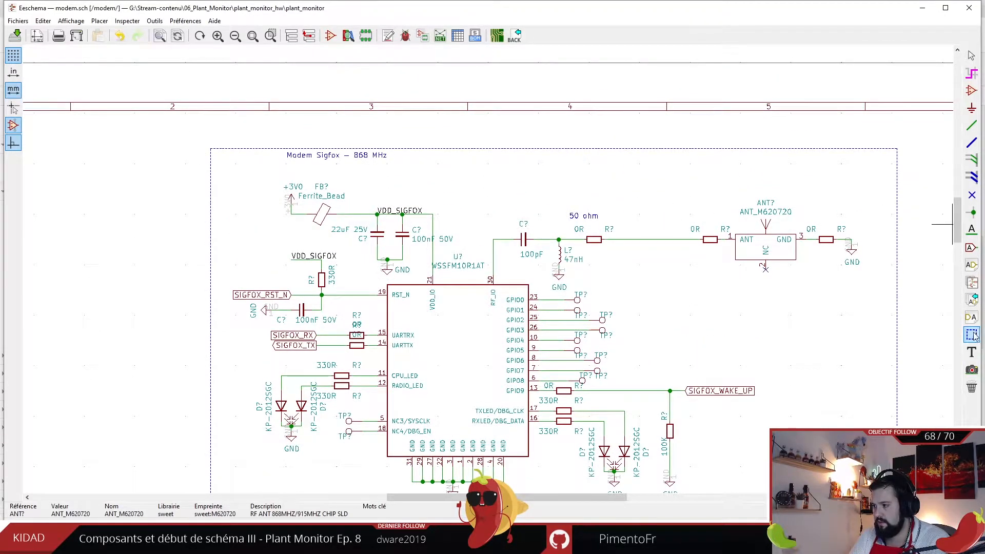
click(497, 209)
click(725, 209)
click(725, 274)
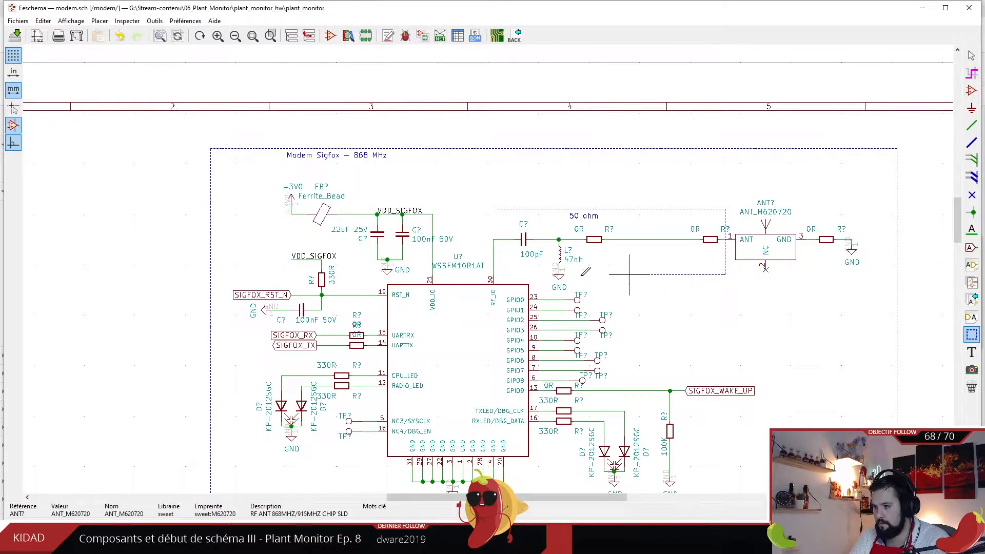
click(498, 270)
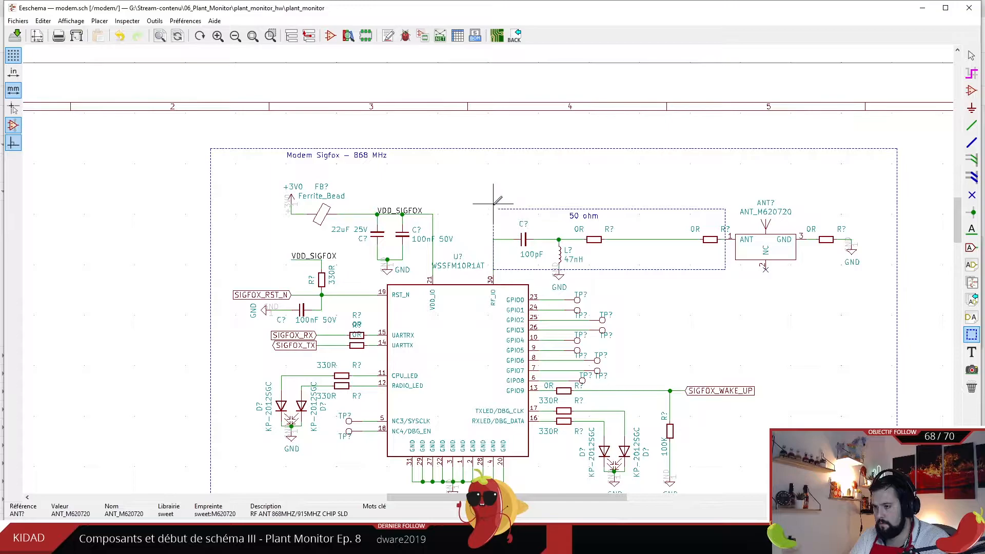
key(Escape)
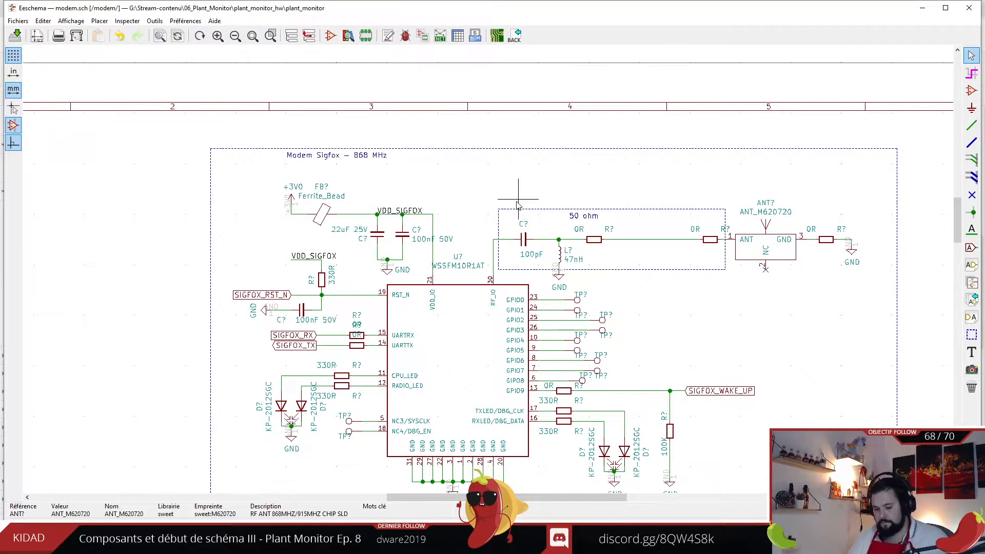
key(ctrl+s)
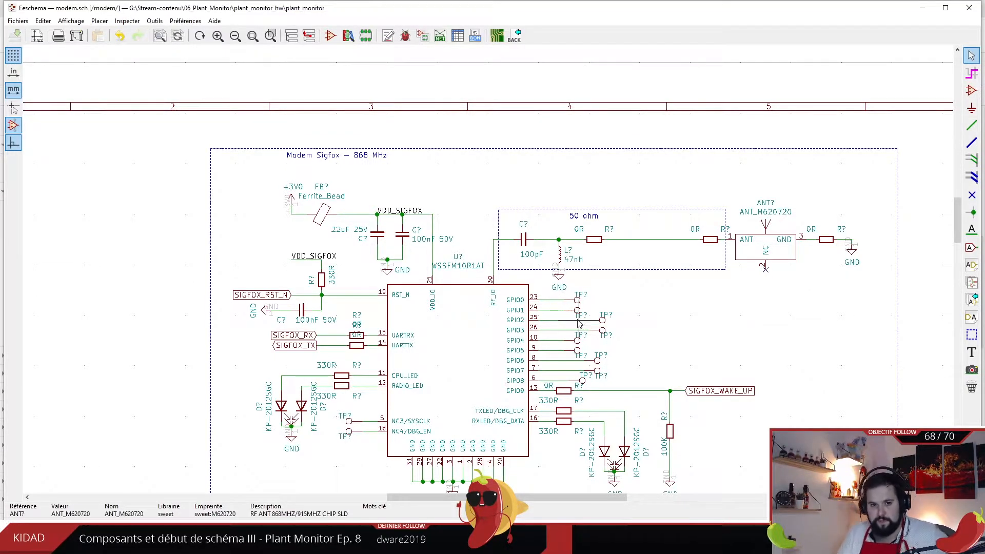
- Set the value of the pull-up resistor on the SIGFOX_RST_N line to 100K
scroll(513, 297, up, 1)
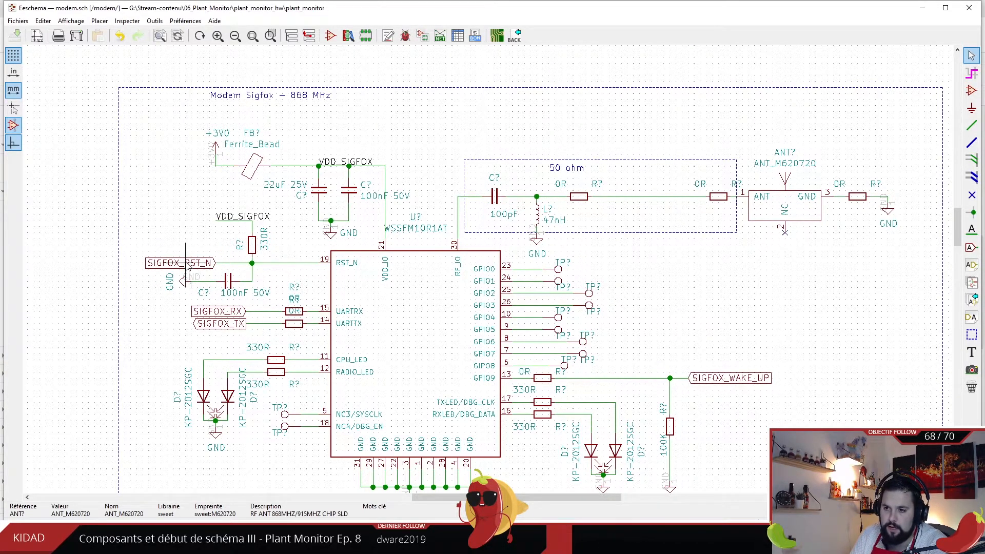
click(255, 249)
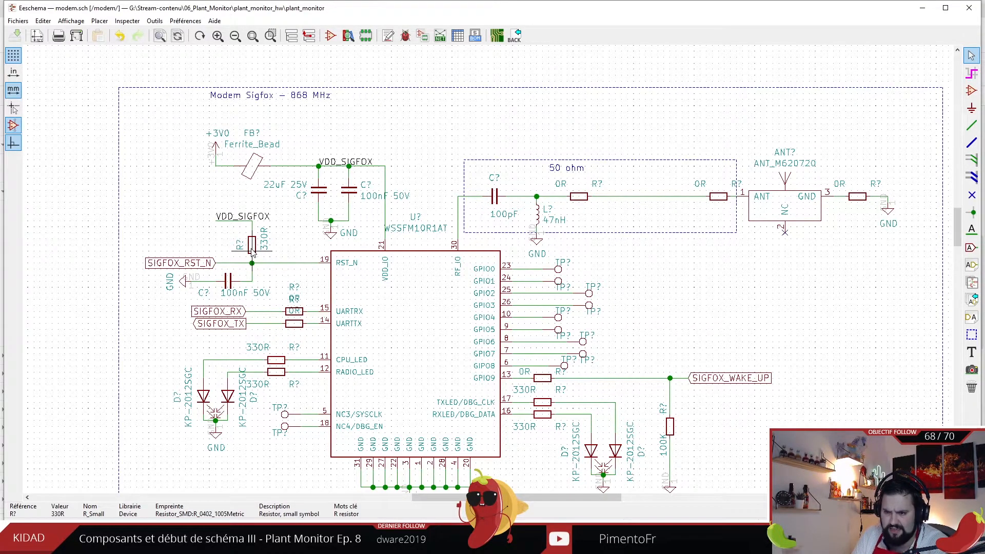
double_click(253, 248)
click(351, 209)
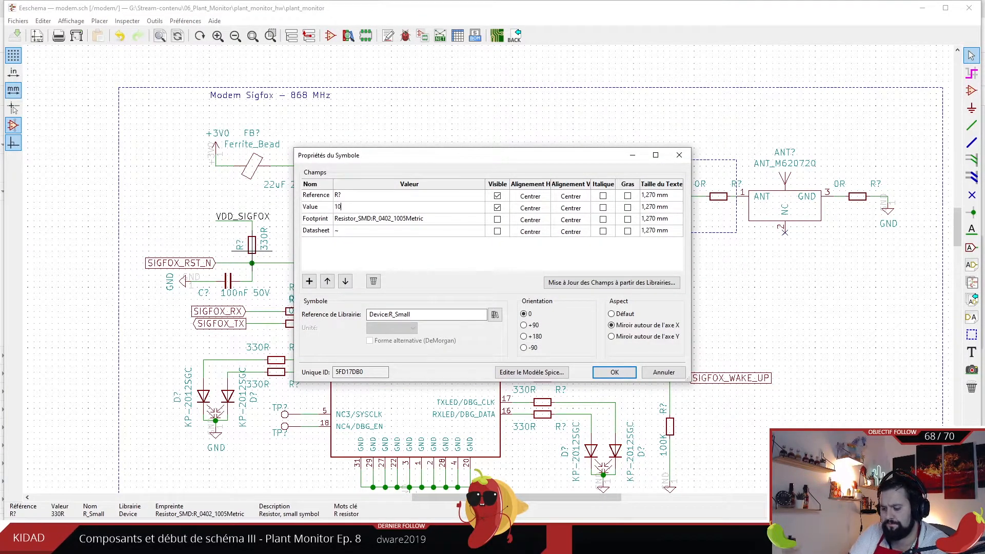
key(Return)
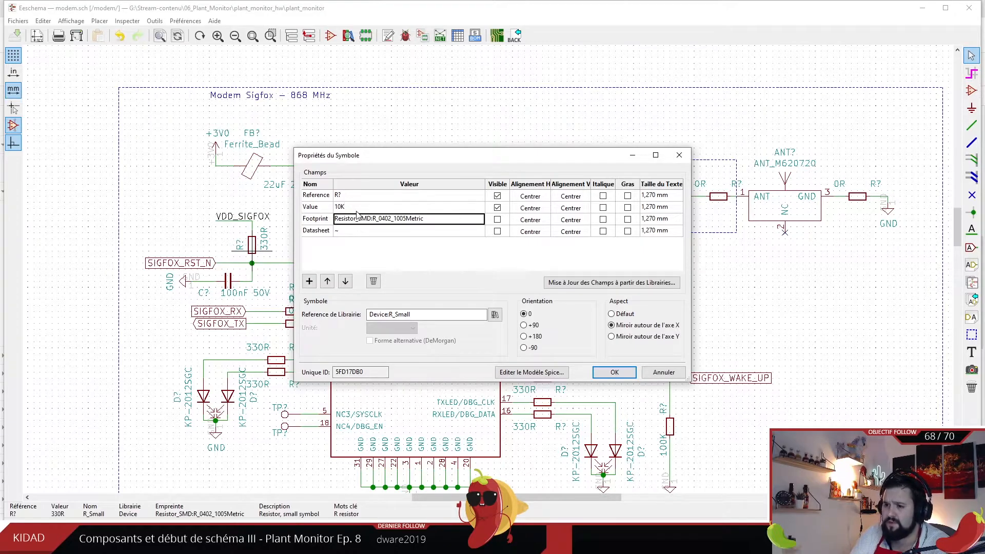
click(339, 208)
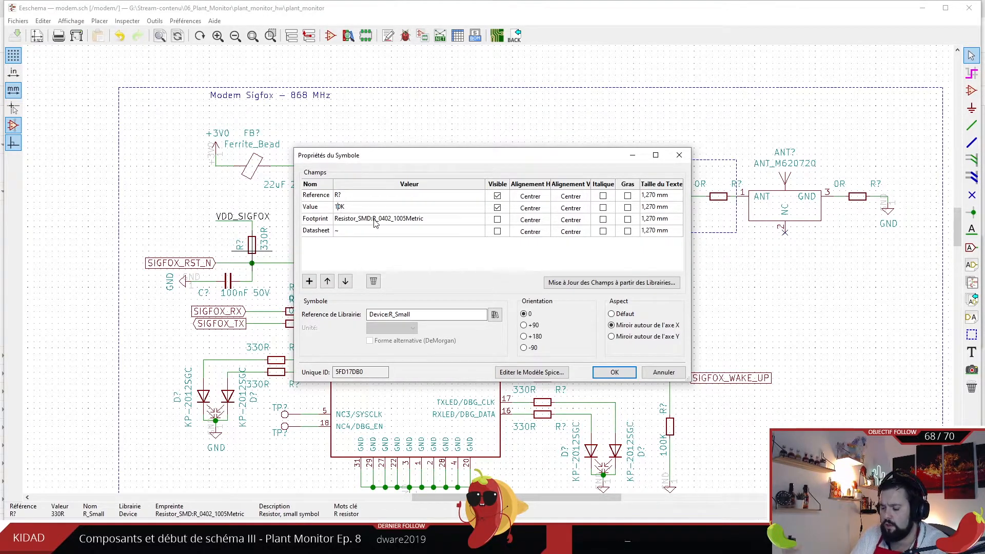
text(0)
key(Return)
key(Return)
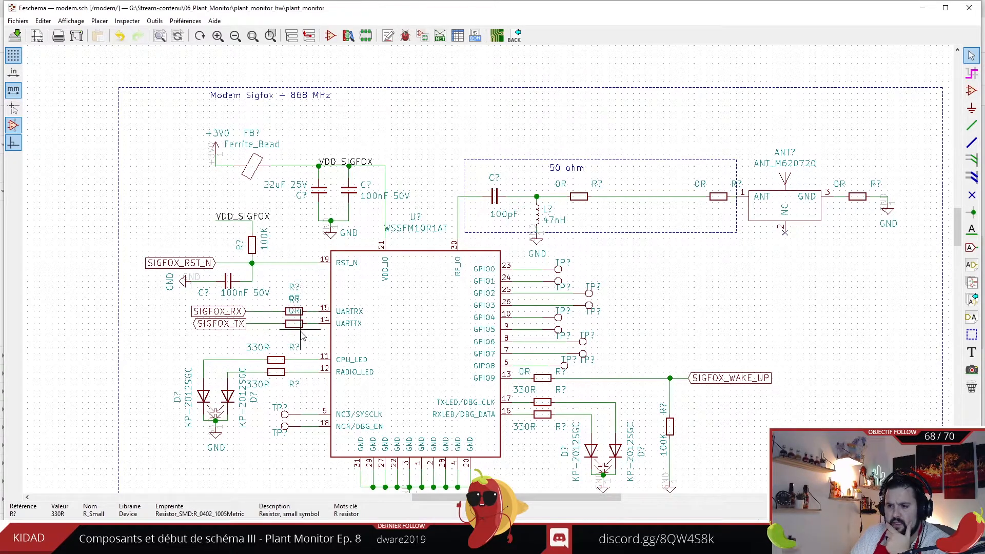
scroll(300, 334, up, 1)
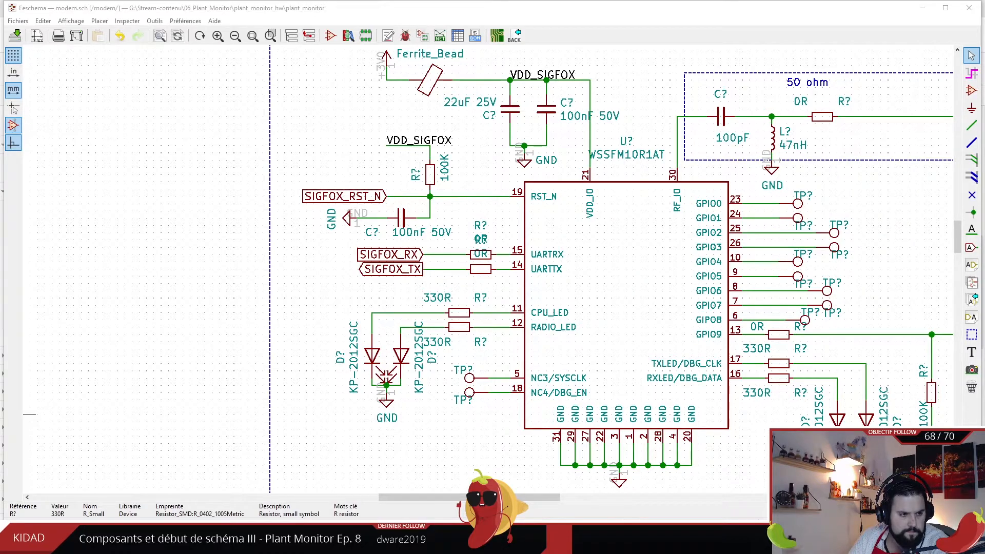
click(248, 301)
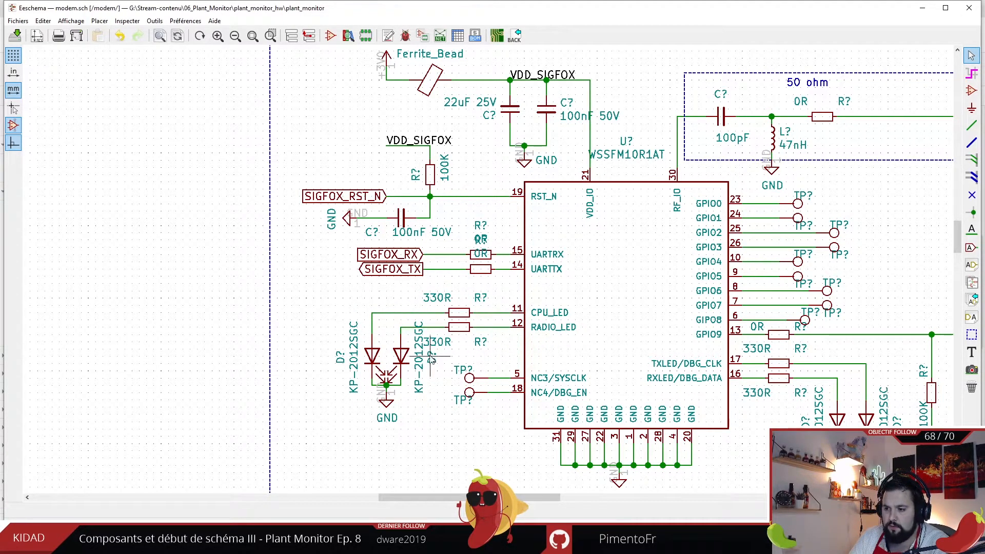
key(alt+Tab)
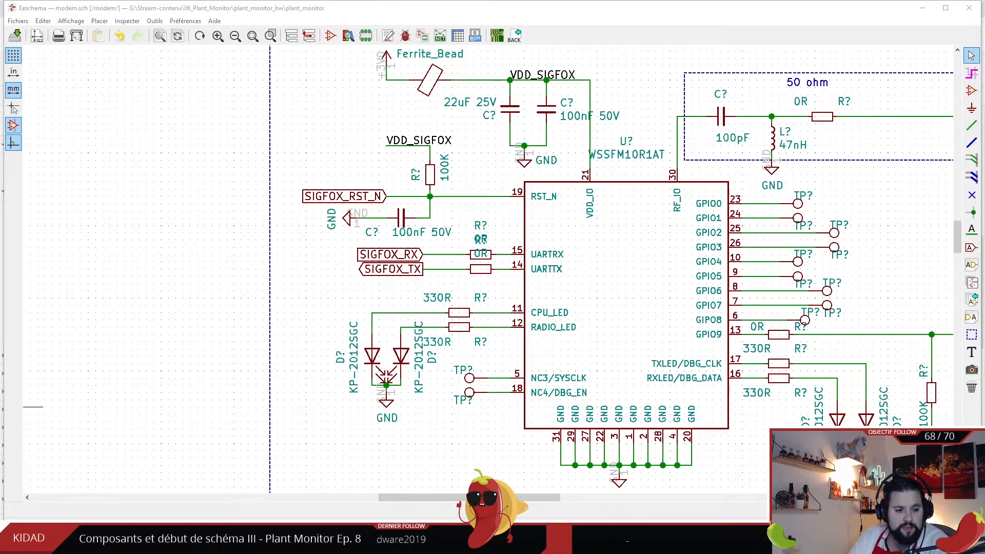
key(alt+Tab)
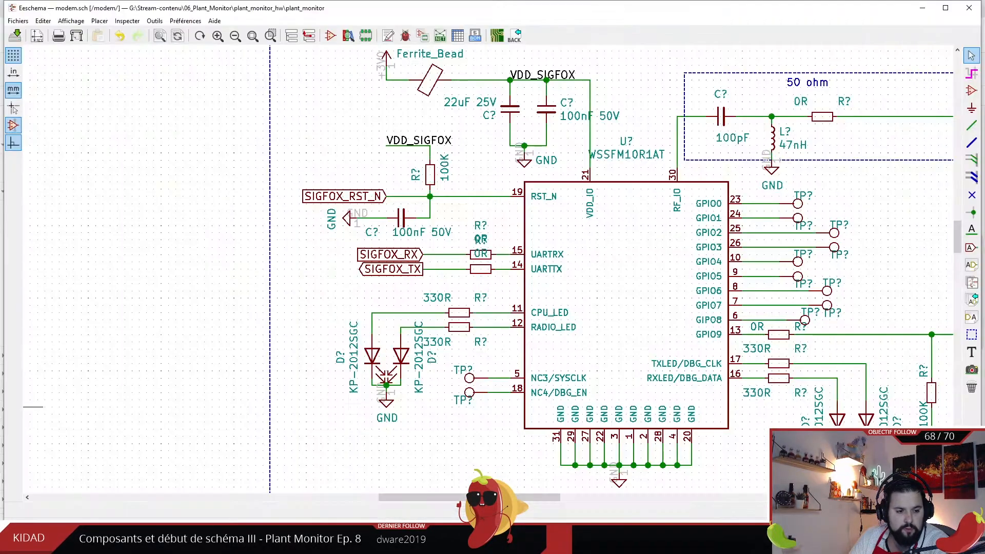
key(alt+Tab)
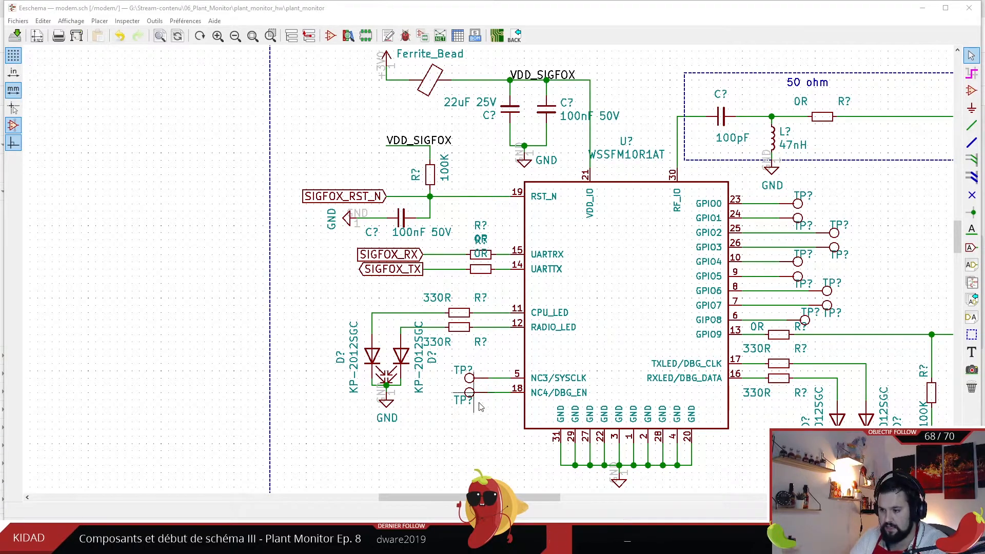
- Copy the test point on NC3/SYSCLK, rotate it, and place one copy each on the RXLED/DBG_DATA and TXLED/DBG_CLK lines
click(480, 379)
click(460, 363)
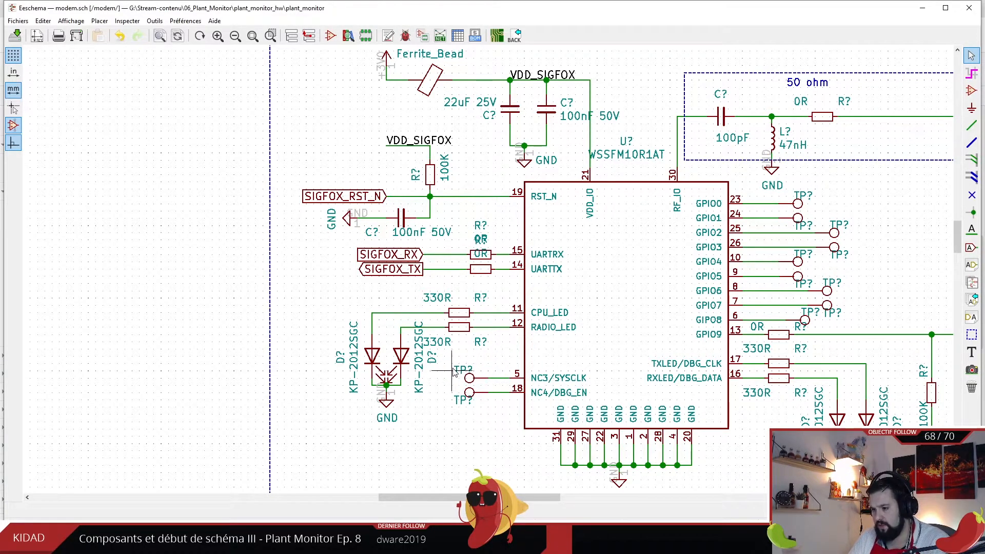
drag(451, 364, 479, 383)
key(ctrl+c)
key(ctrl+v)
key(r)
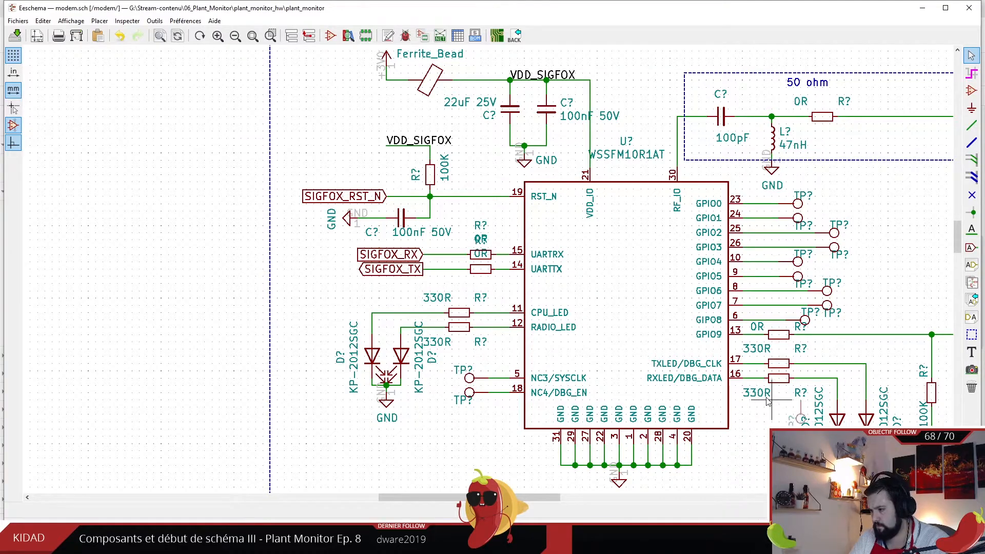
click(728, 388)
key(ctrl+v)
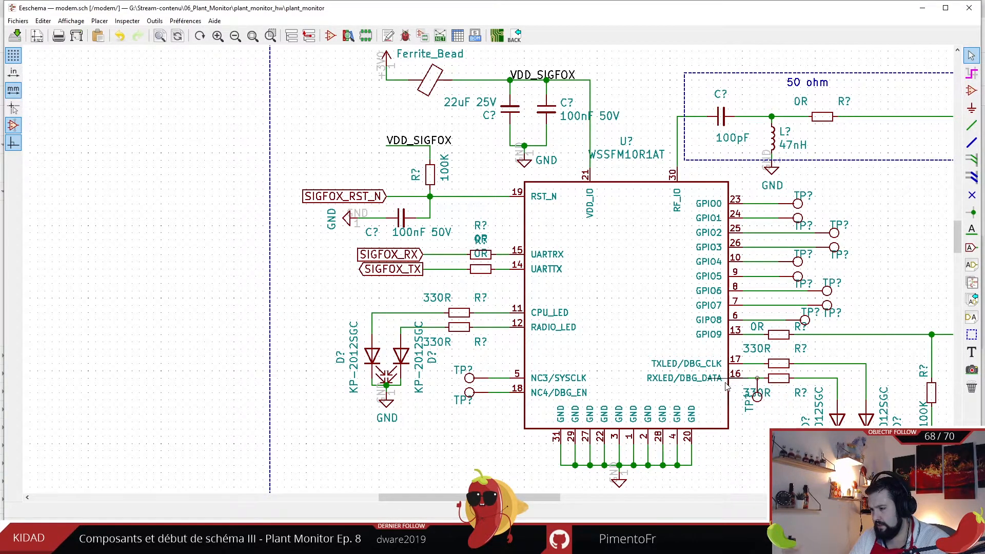
click(472, 411)
key(ctrl+v)
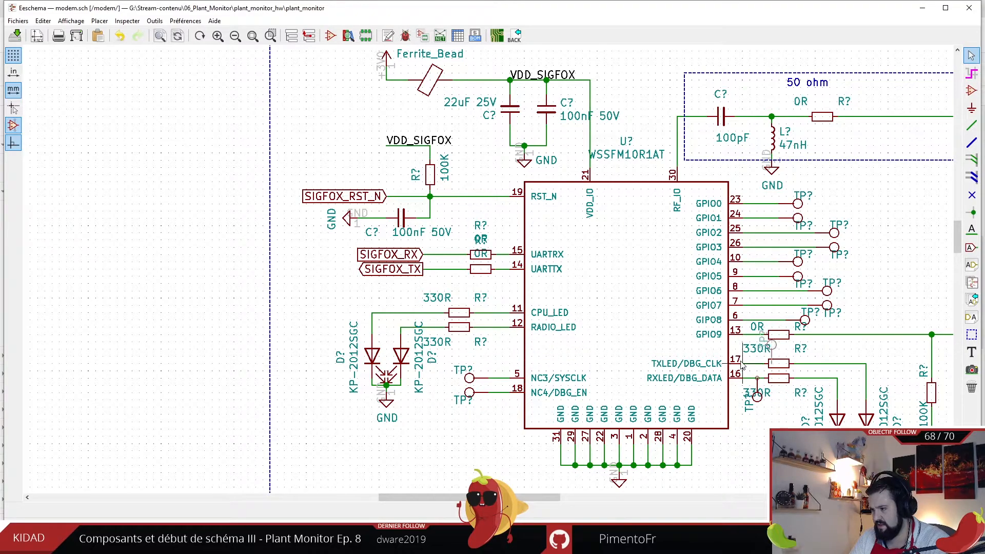
click(757, 363)
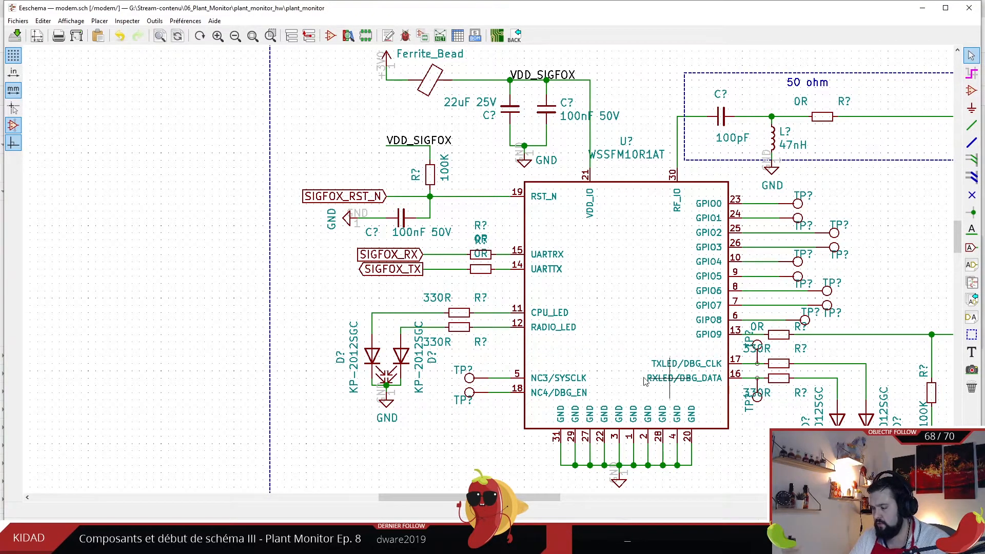
- Shift the 0R resistor on GPIO9 toward SIGFOX_WAKE_UP and move the two 330R LED resistors clear of the new test points
scroll(790, 344, up, 1)
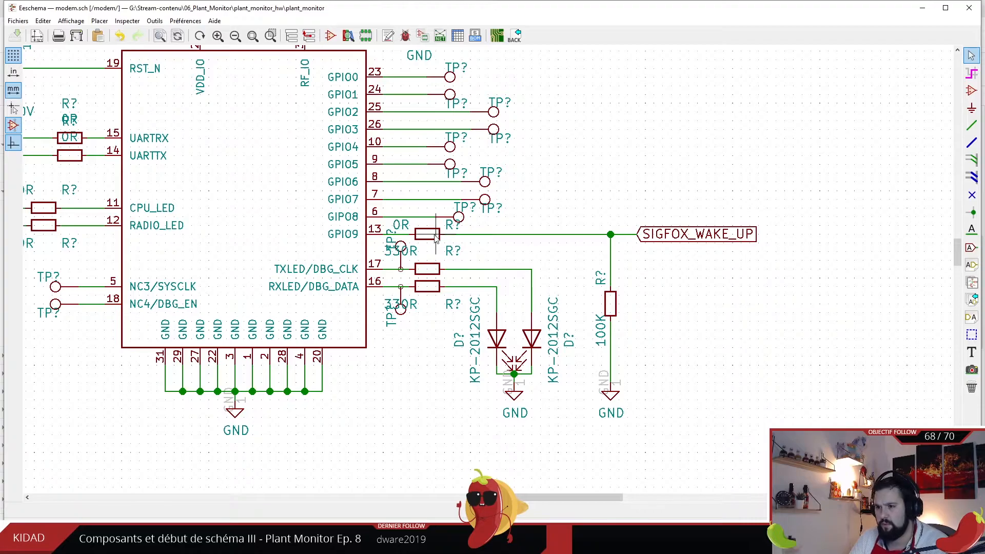
drag(432, 236, 537, 236)
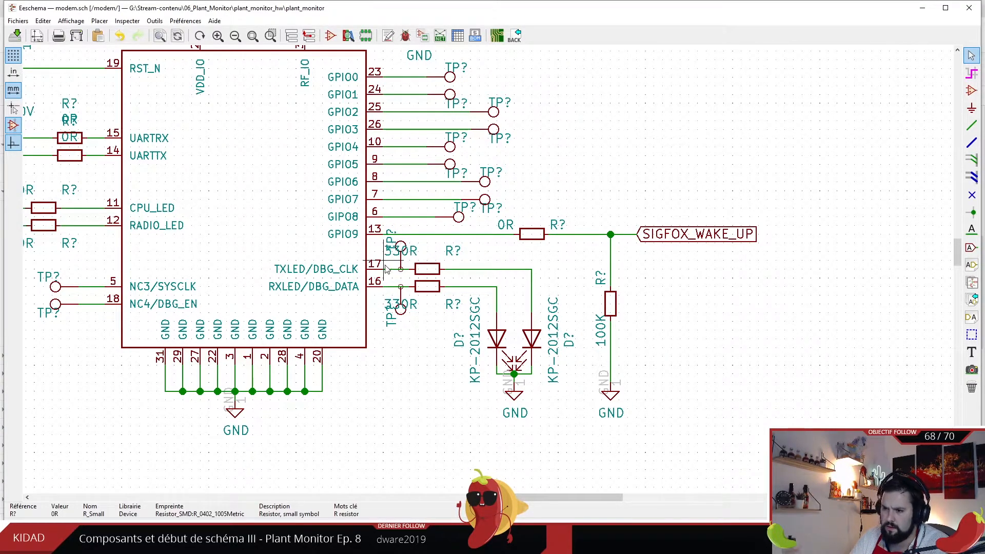
click(410, 253)
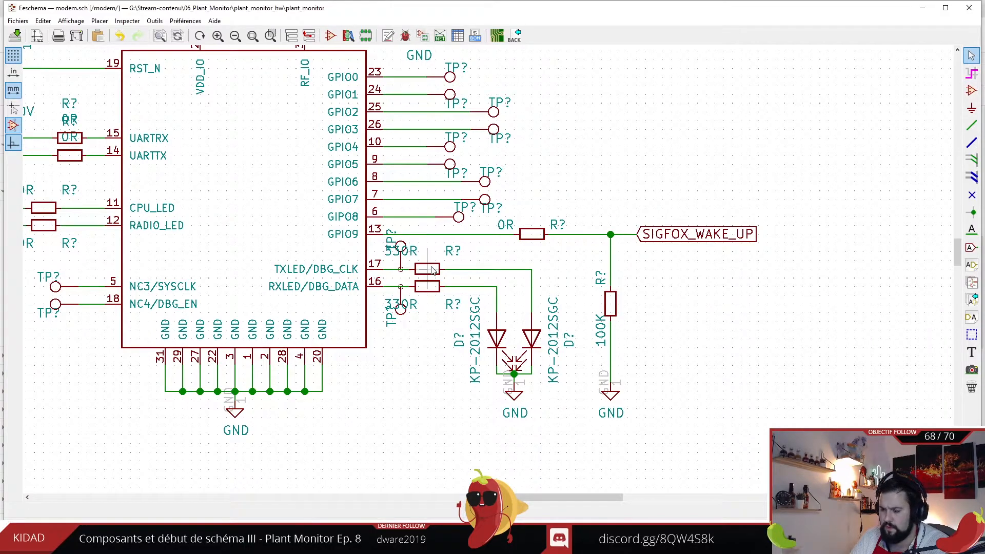
drag(433, 270, 469, 288)
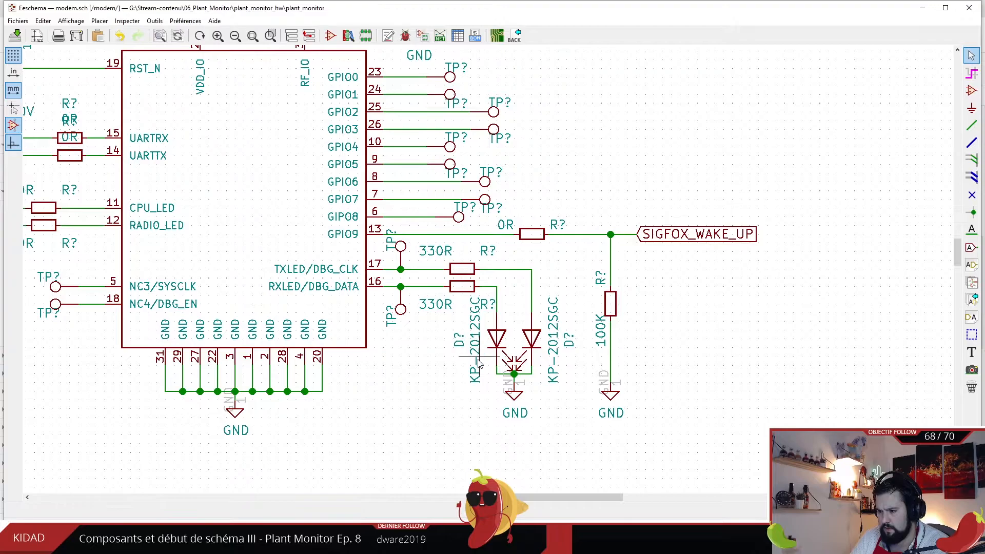
- Move the value and reference labels of the two debug LEDs down, clear of the 330R resistors' labels and wires
key(m)
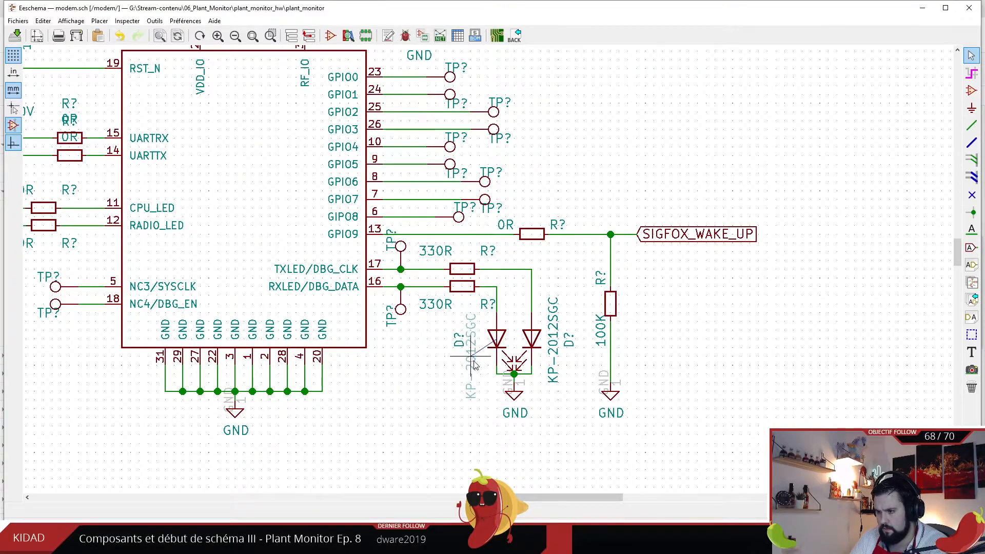
click(479, 365)
key(m)
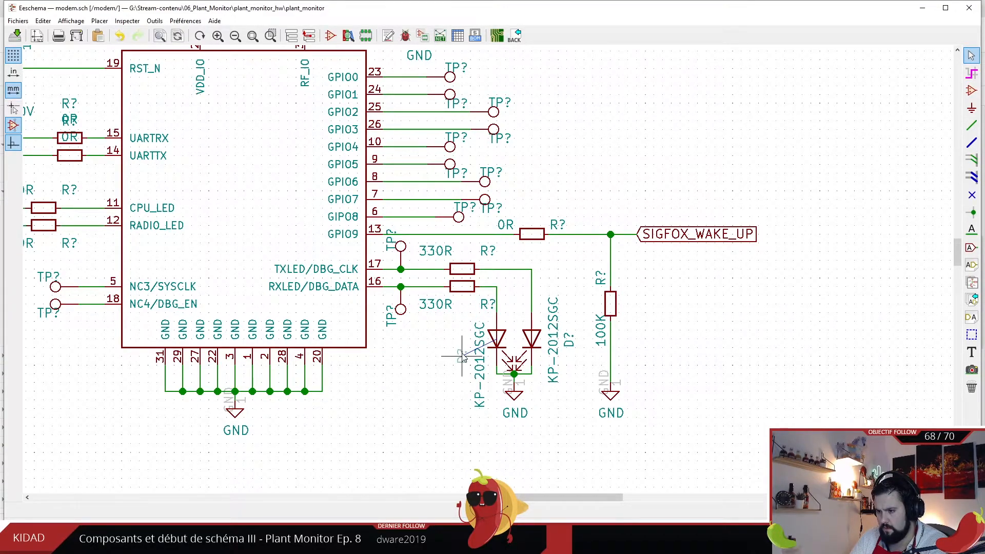
click(463, 356)
key(m)
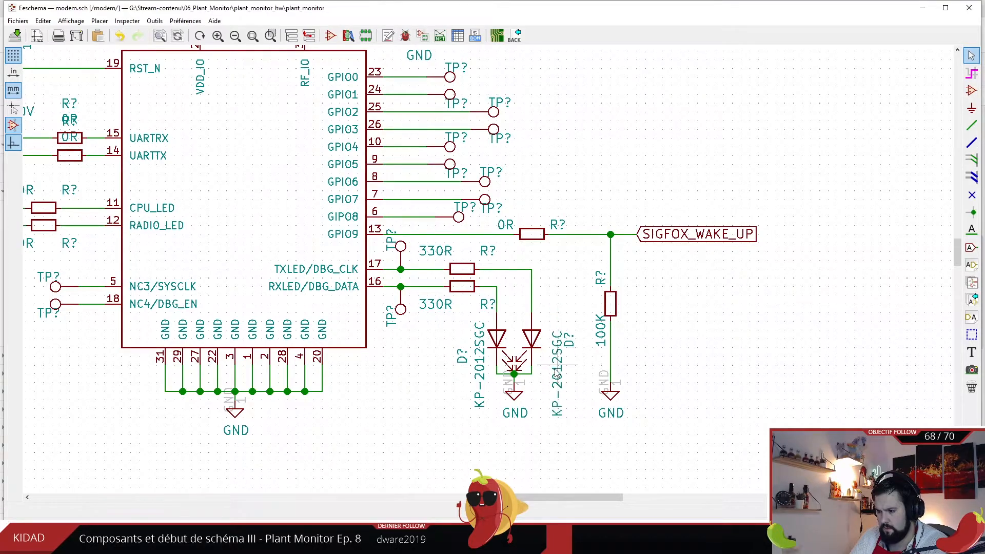
click(554, 374)
key(m)
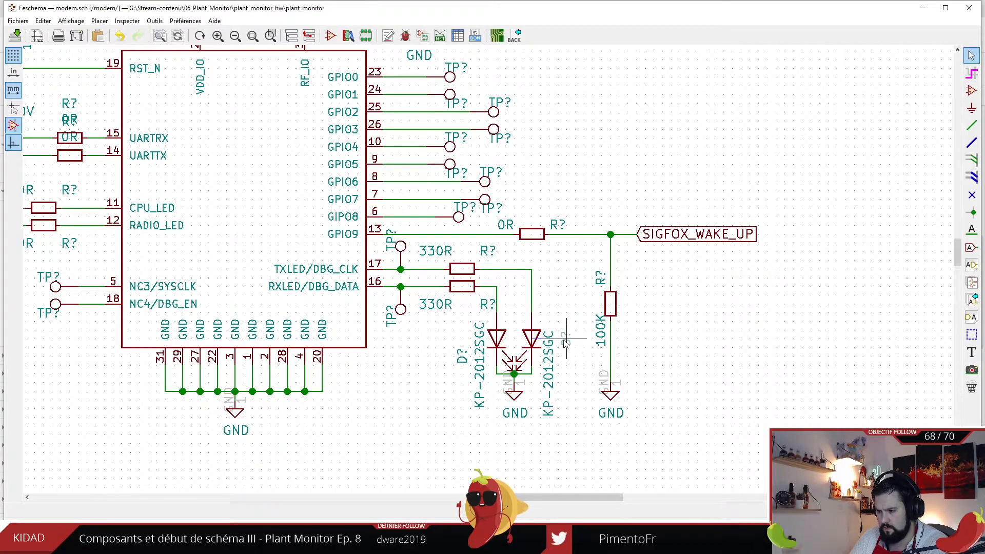
click(566, 352)
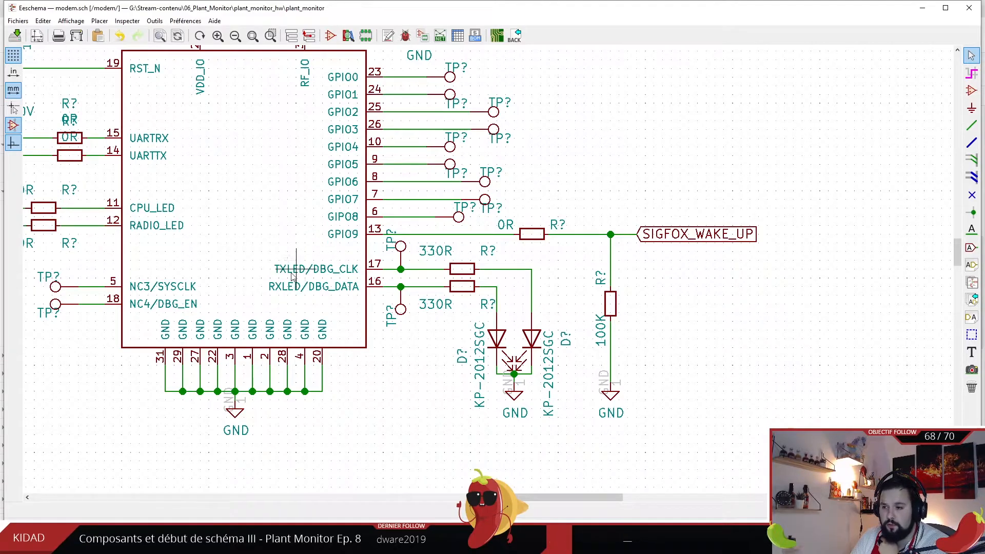
- Examine the modem sheet's pin connections, test points, LED circuits and antenna path around the WSSFM10R1AT
scroll(297, 277, down, 1)
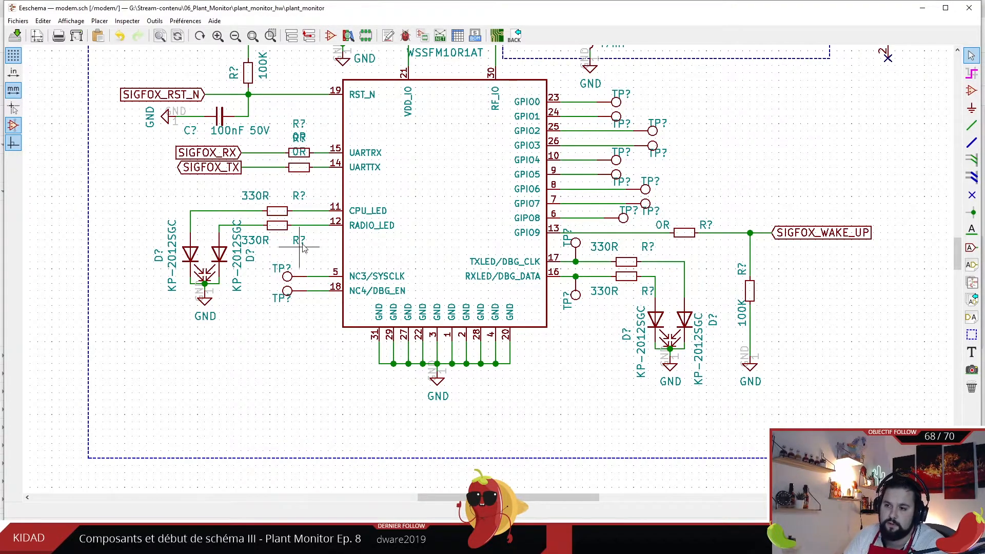
scroll(790, 293, up, 1)
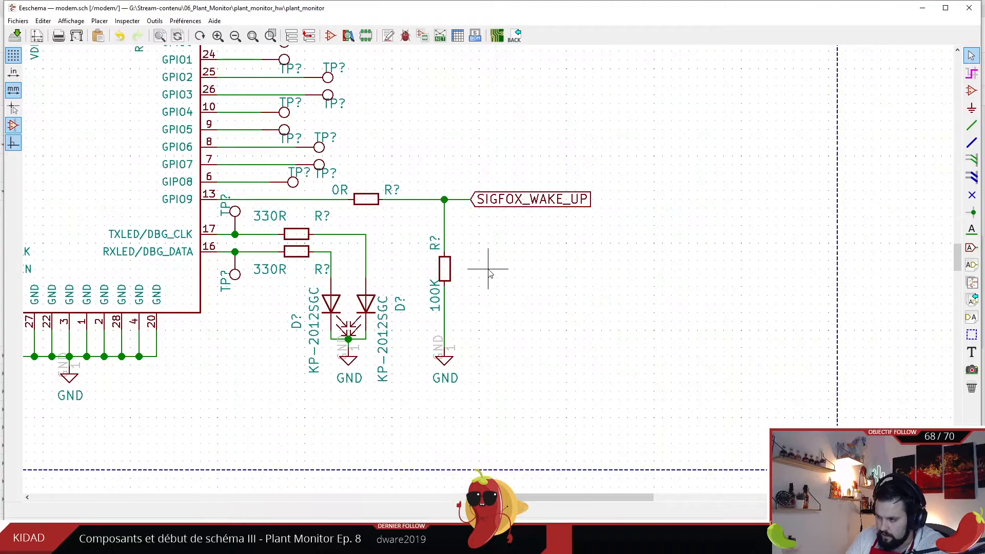
scroll(488, 270, down, 1)
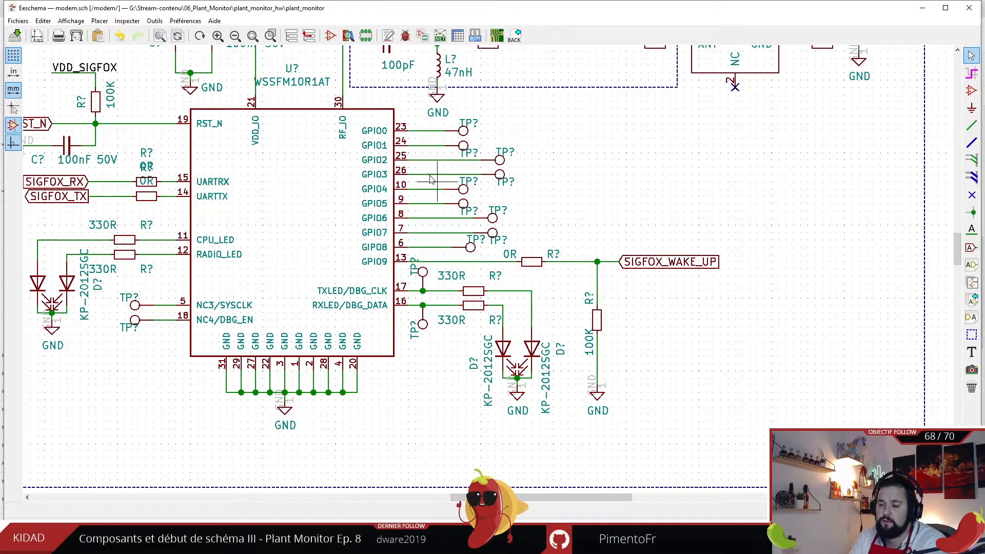
scroll(409, 176, down, 1)
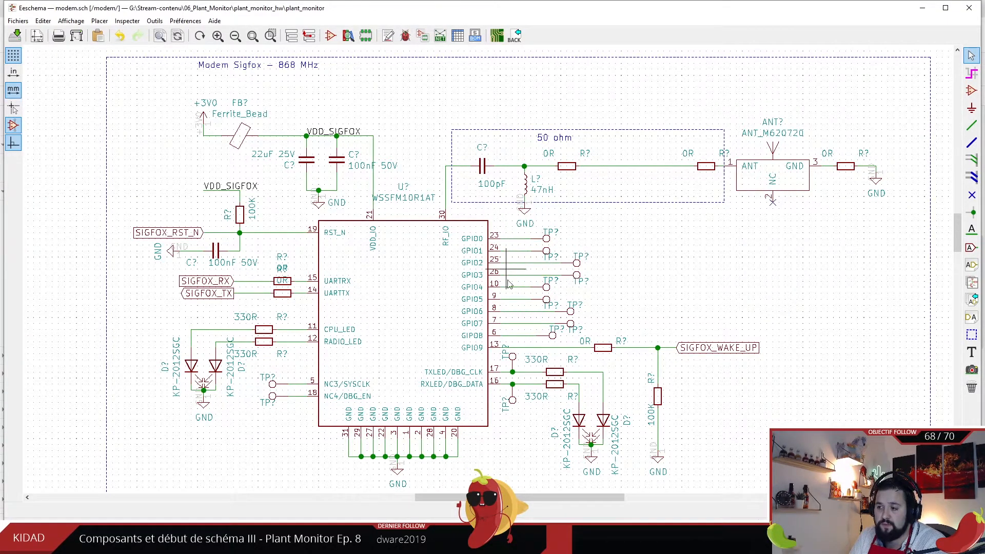
scroll(528, 341, up, 1)
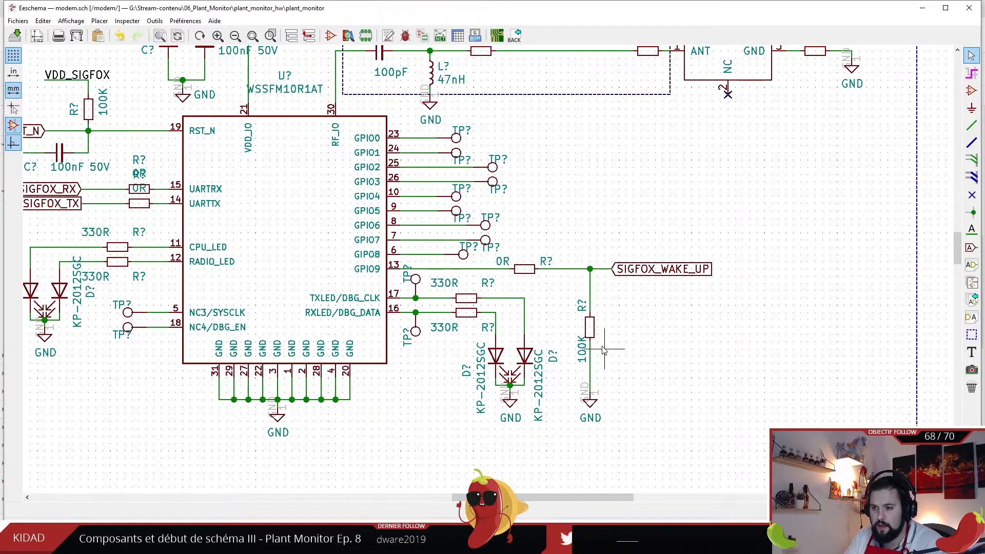
scroll(599, 346, down, 1)
scroll(462, 229, down, 1)
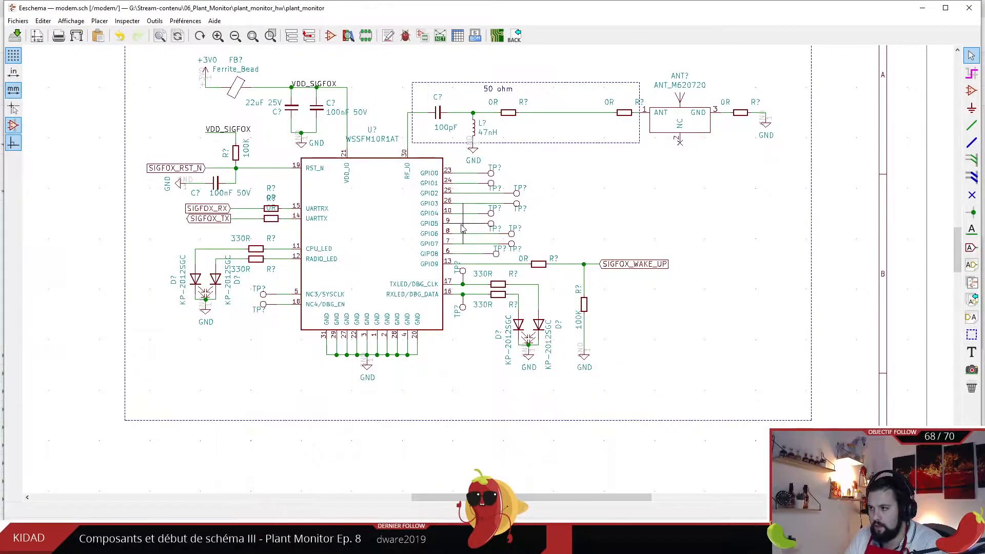
scroll(461, 228, down, 1)
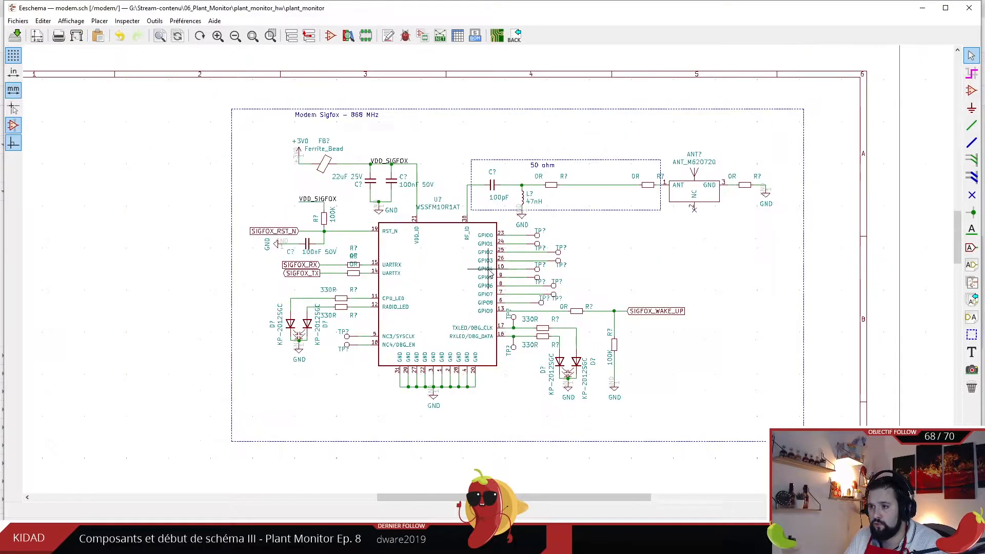
scroll(489, 277, up, 1)
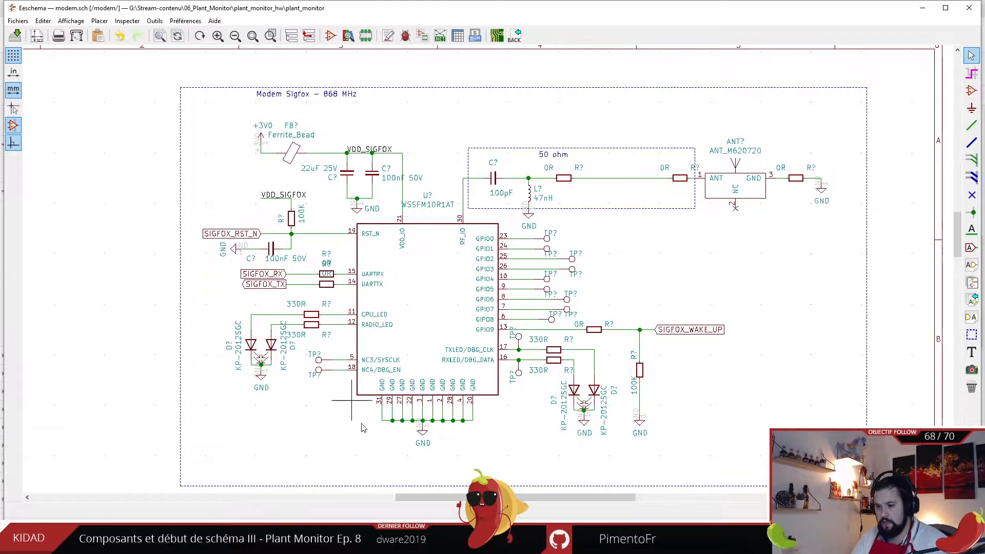
- Open the WSSFM10R1AT symbol's linked datasheet in the browser and go through it to the block diagram in section 9
right_click(435, 336)
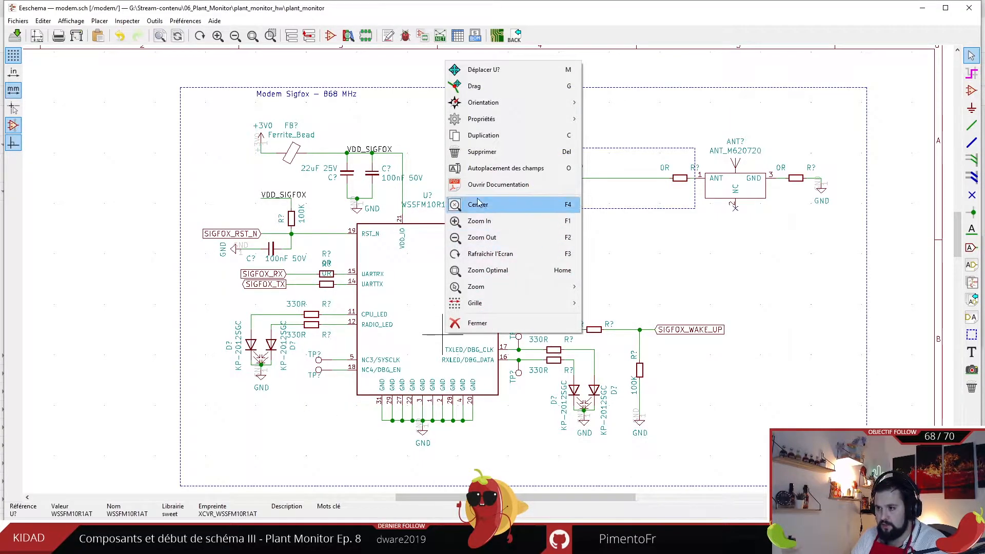
click(485, 186)
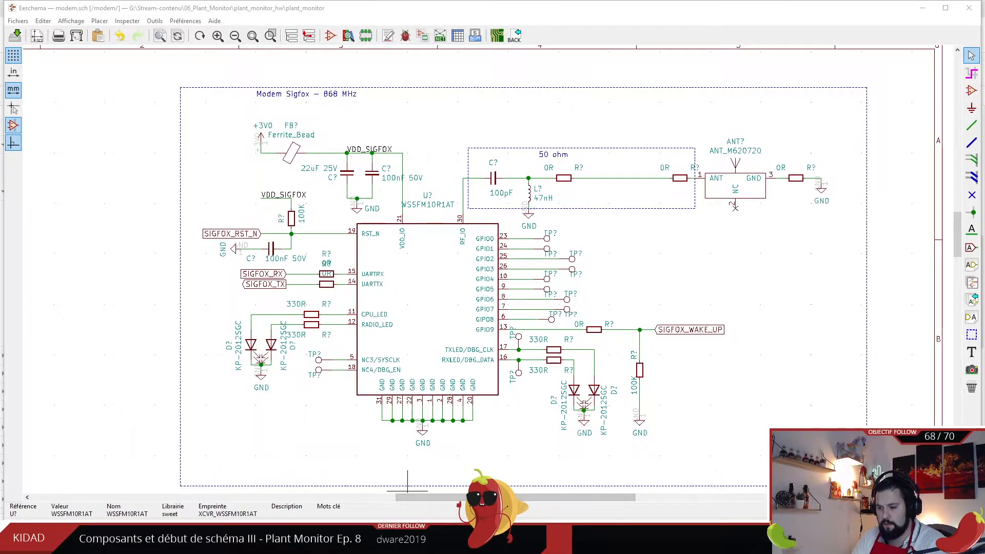
click(410, 542)
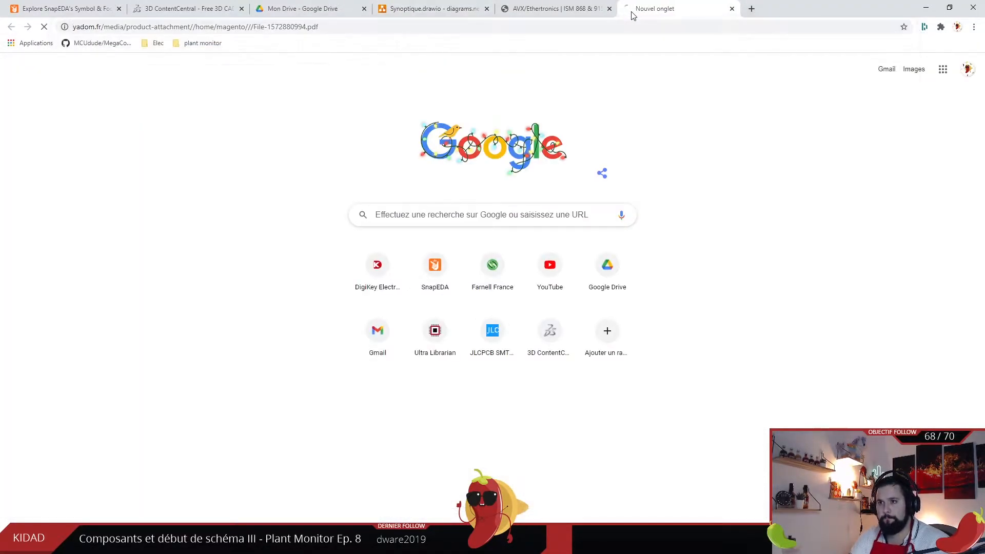
scroll(389, 185, down, 10)
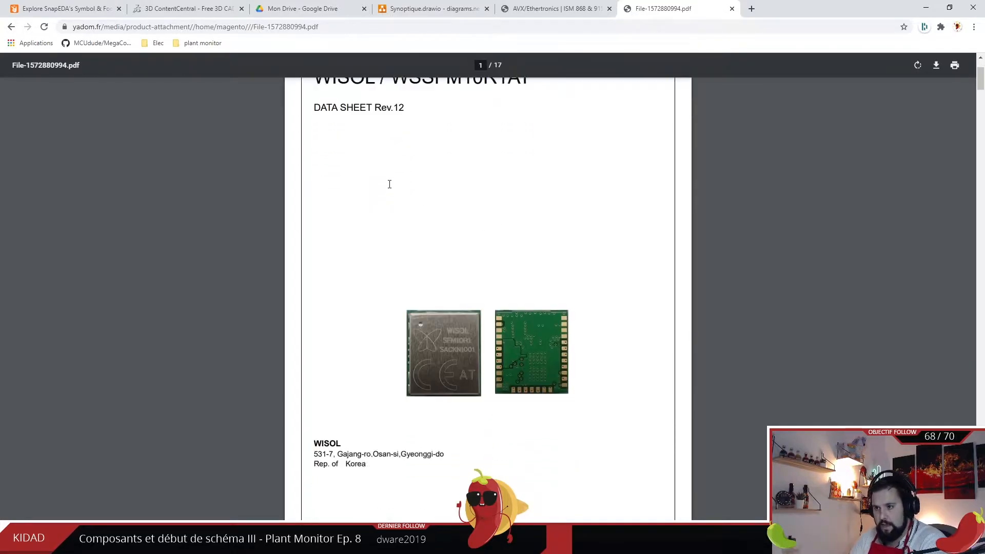
scroll(461, 197, up, 8)
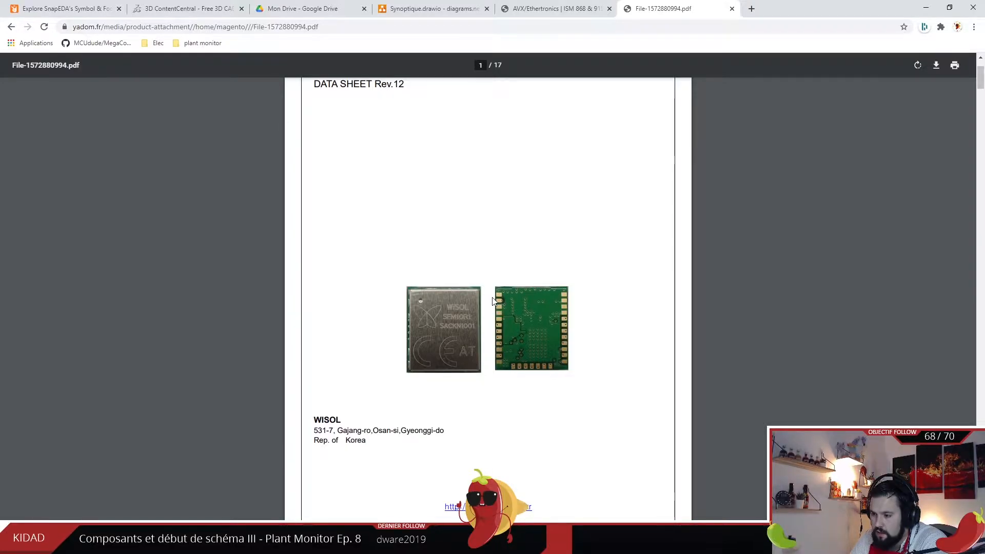
scroll(493, 360, down, 15)
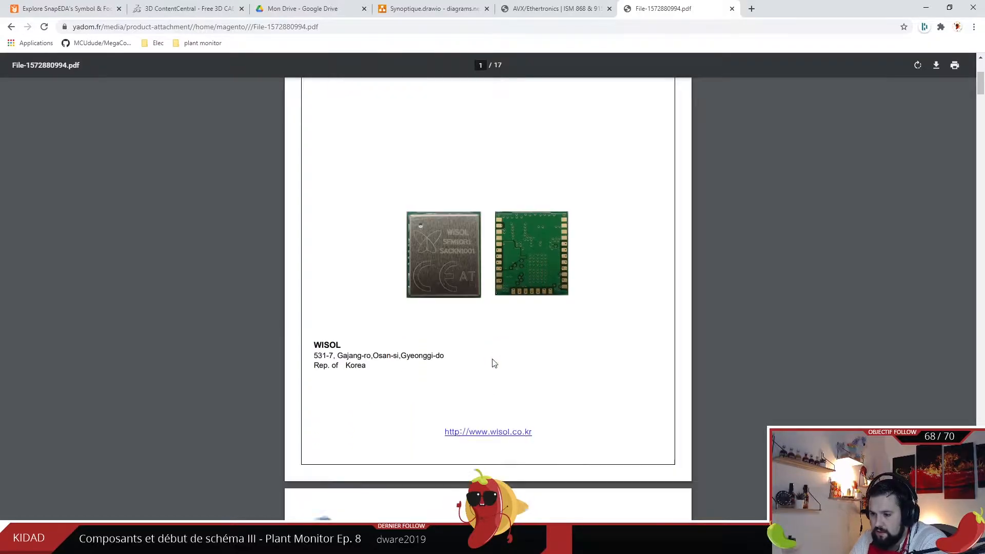
scroll(468, 367, down, 14)
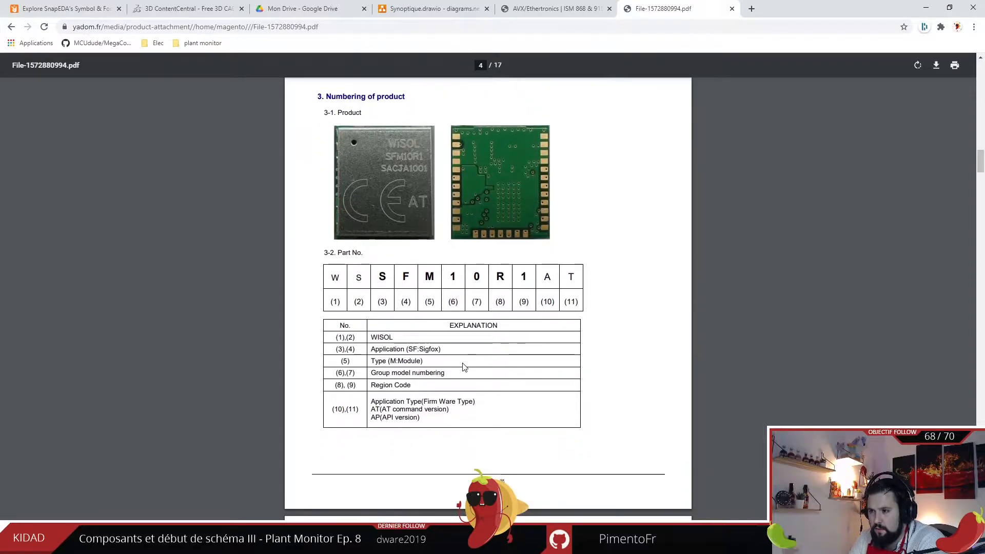
scroll(465, 366, down, 18)
scroll(486, 351, down, 5)
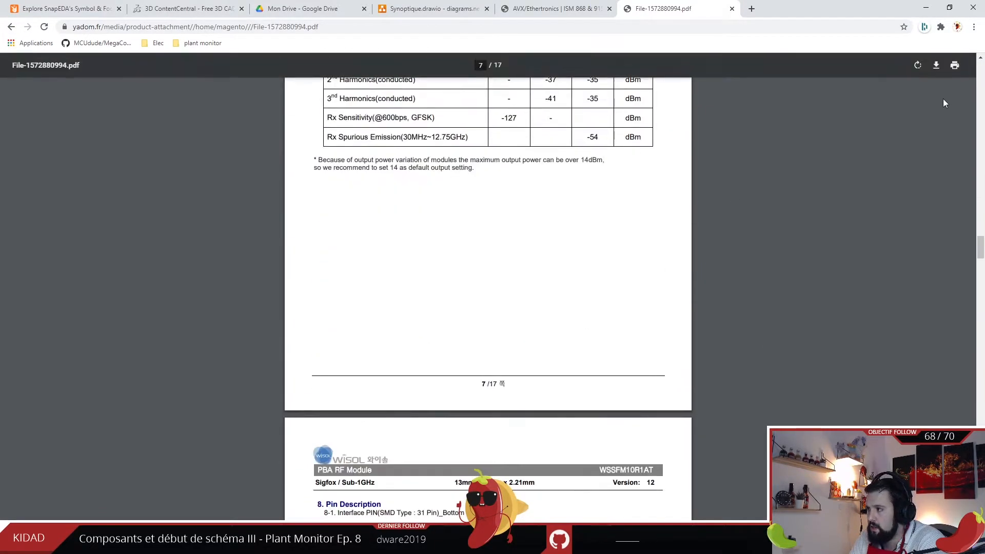
drag(980, 247, 967, 320)
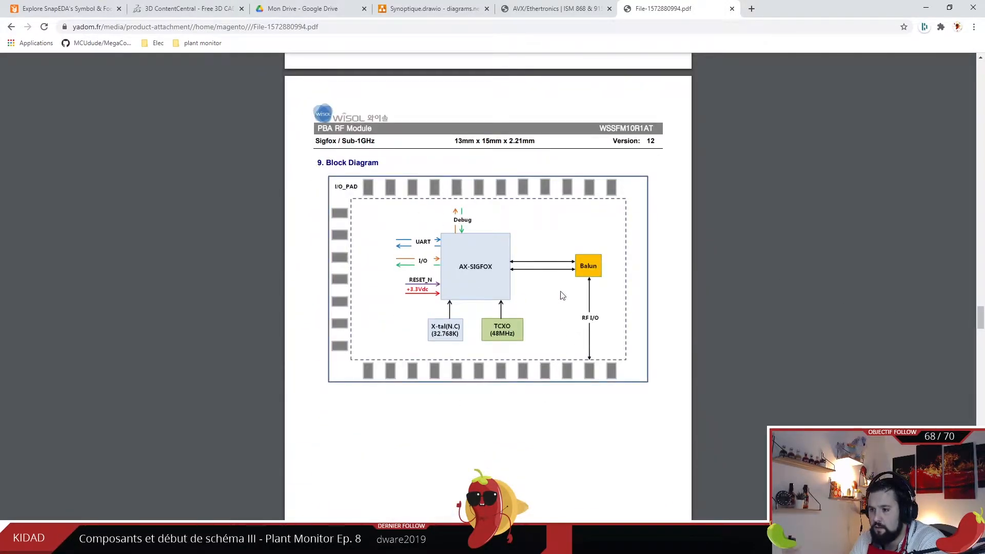
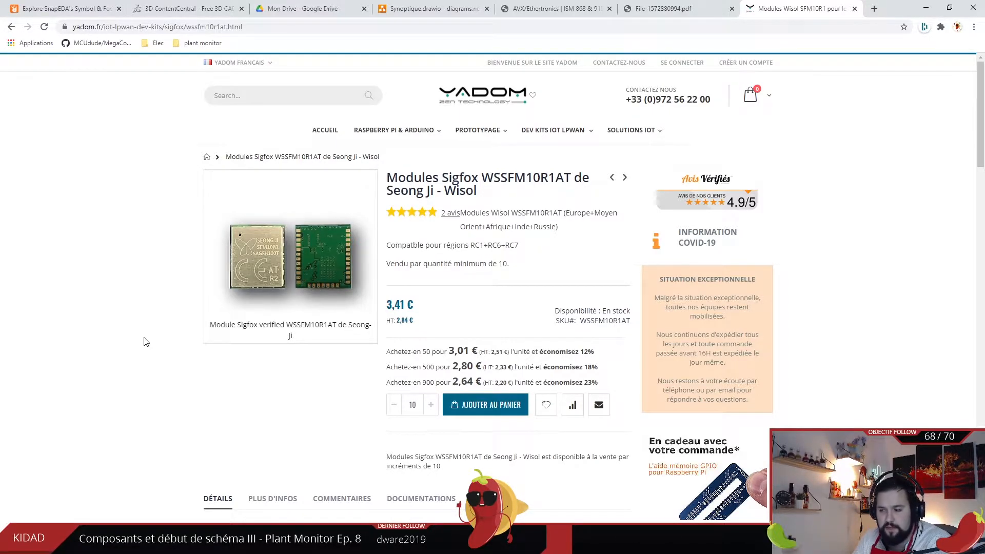
- Open the Design Guide PDF from the documentation of the WSSFM10R1AT product page on the Yadom site
scroll(146, 342, down, 1)
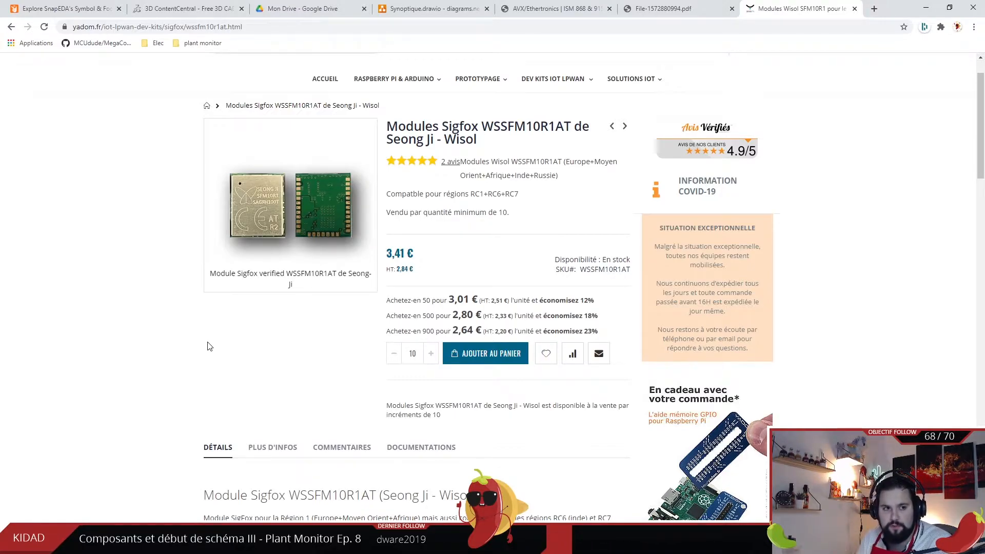
scroll(213, 350, down, 2)
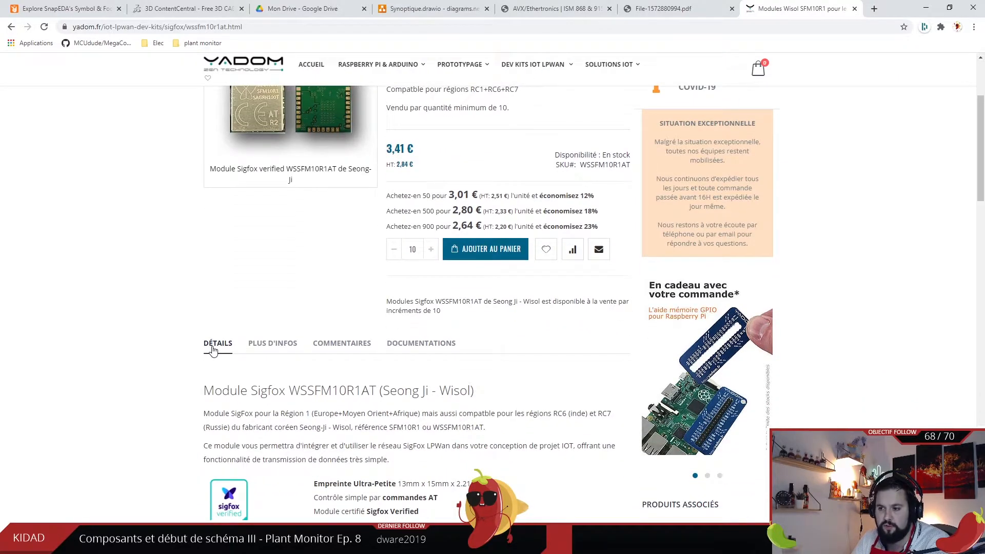
scroll(339, 383, down, 2)
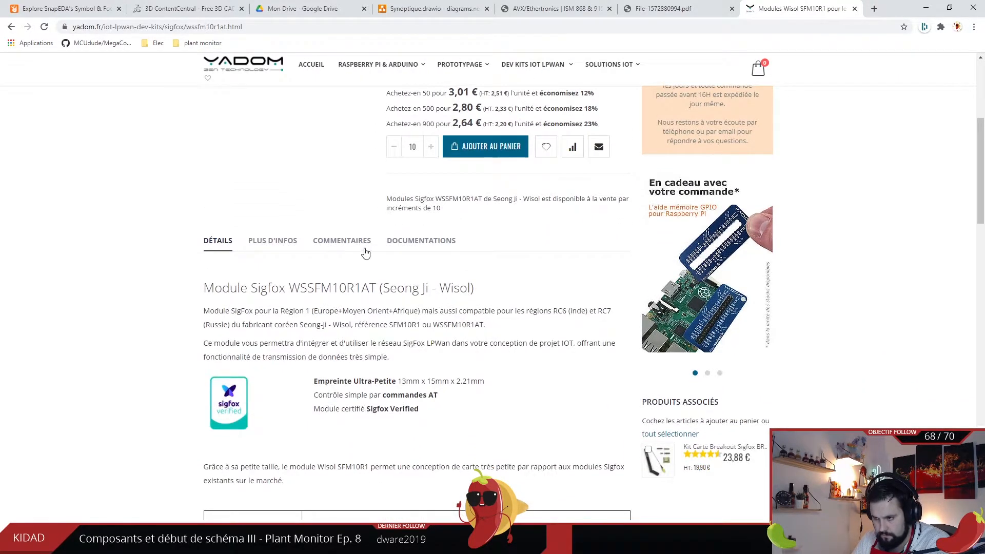
click(420, 241)
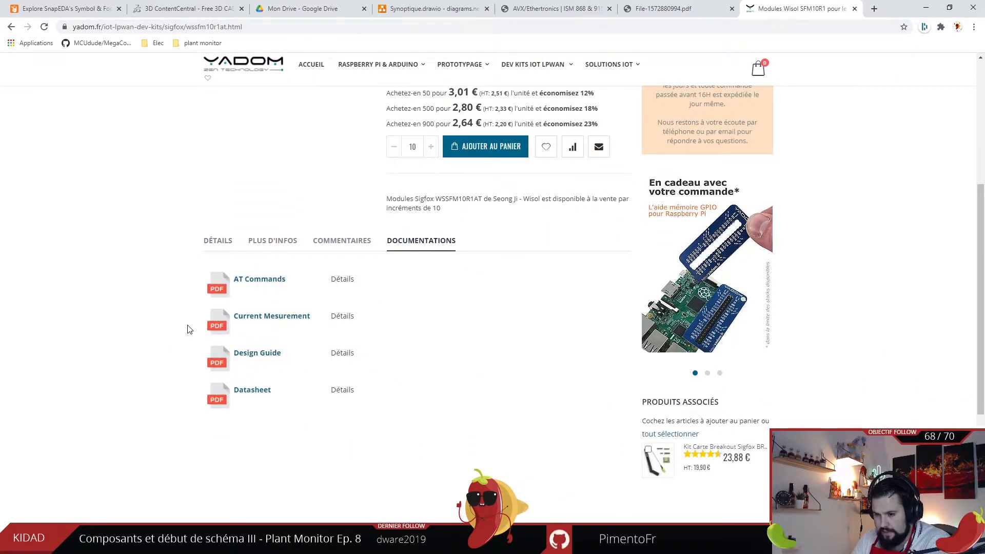
click(253, 361)
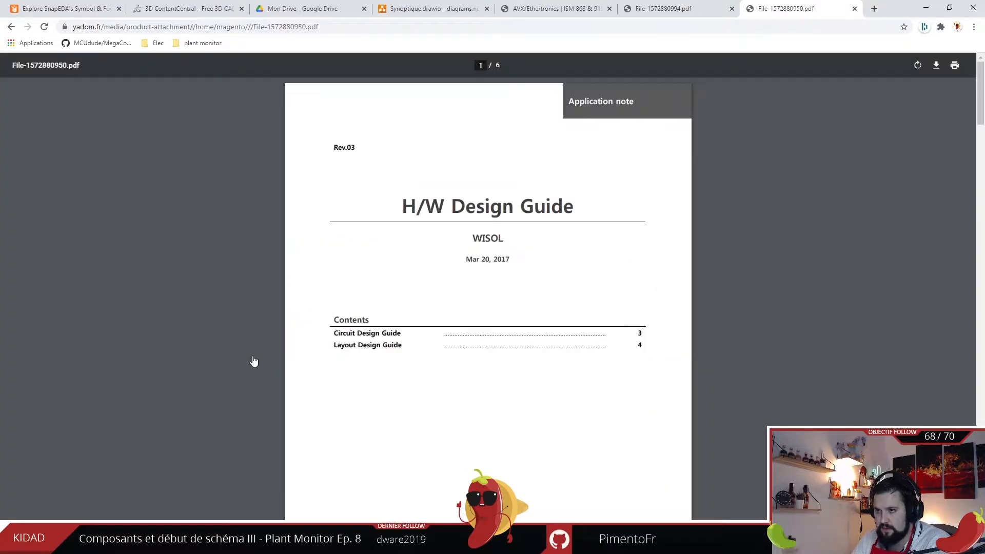
- Find the SFM10R circuit on page 3 of the H/W Design Guide and enlarge it for reading
scroll(351, 352, down, 10)
scroll(361, 330, down, 10)
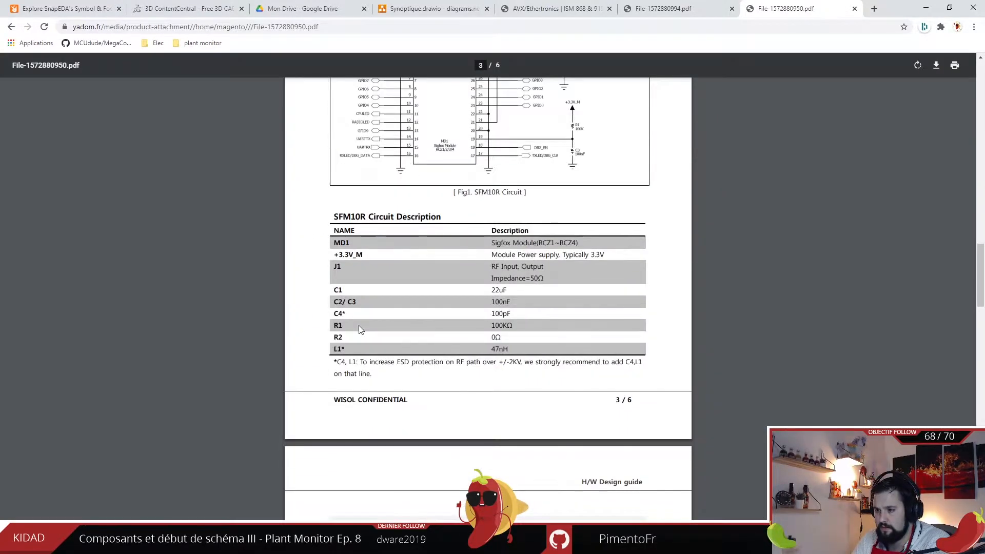
scroll(367, 360, up, 5)
scroll(367, 360, down, 1)
ctrl+scroll(366, 364, up, 2)
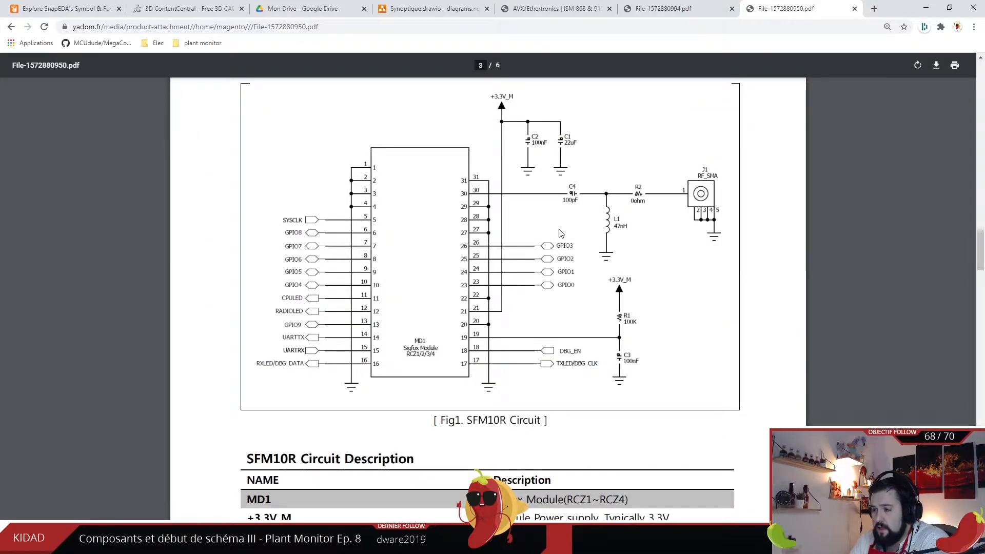
- Arrange the modem schematic and the design guide's circuit side by side, and switch to OpenBoard's desktop annotation mode over them
key(super+Right)
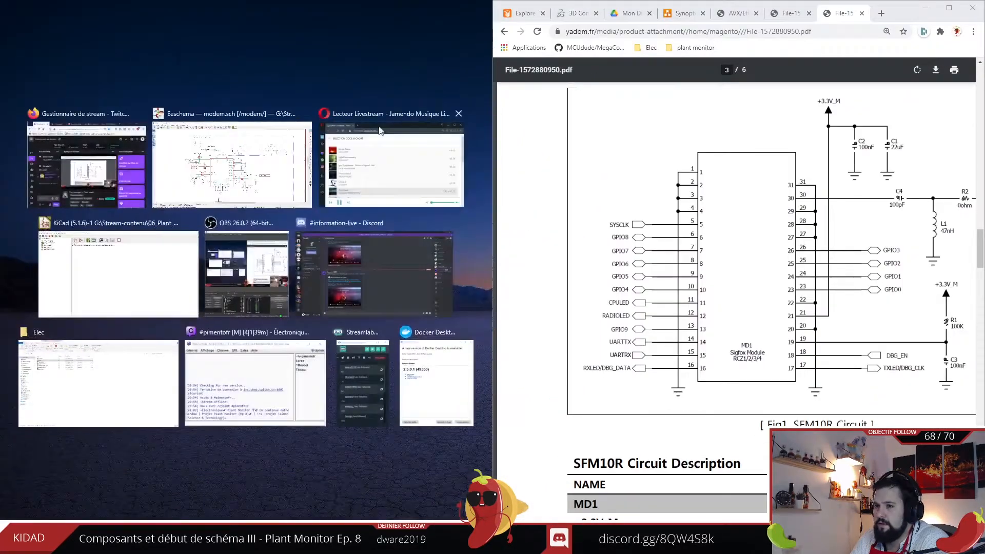
click(295, 174)
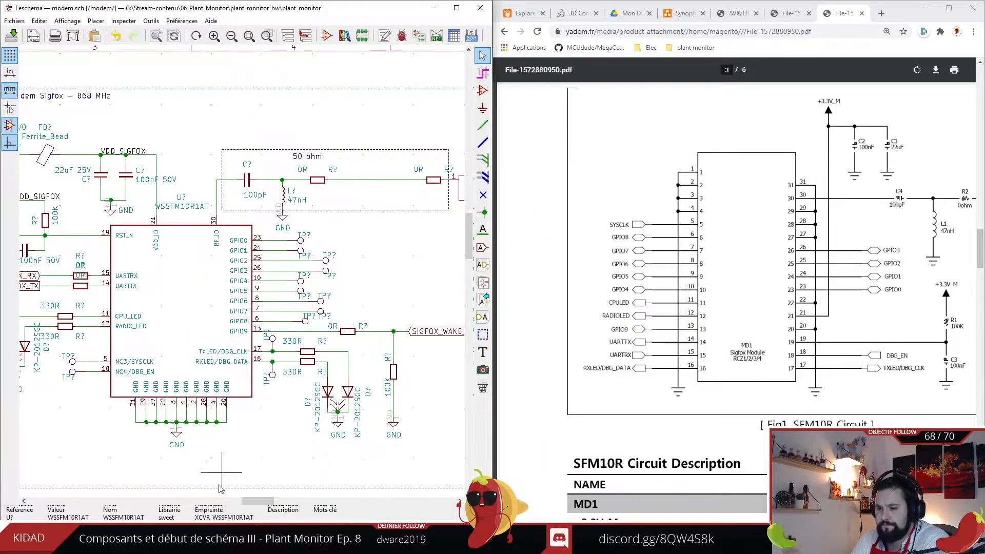
mouse_move(257, 501)
mouse_down()
mouse_move(228, 501)
mouse_move(241, 501)
mouse_up()
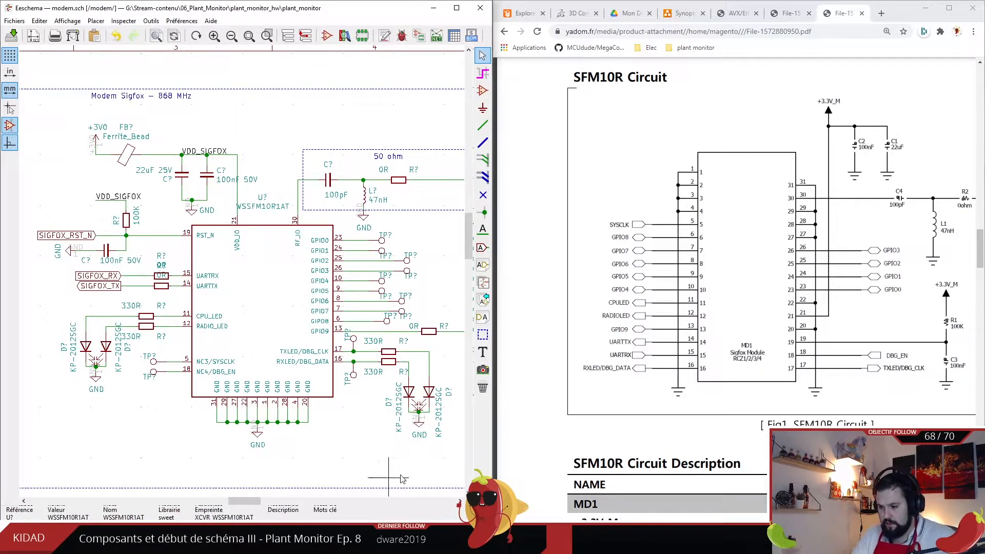
key(alt+Tab)
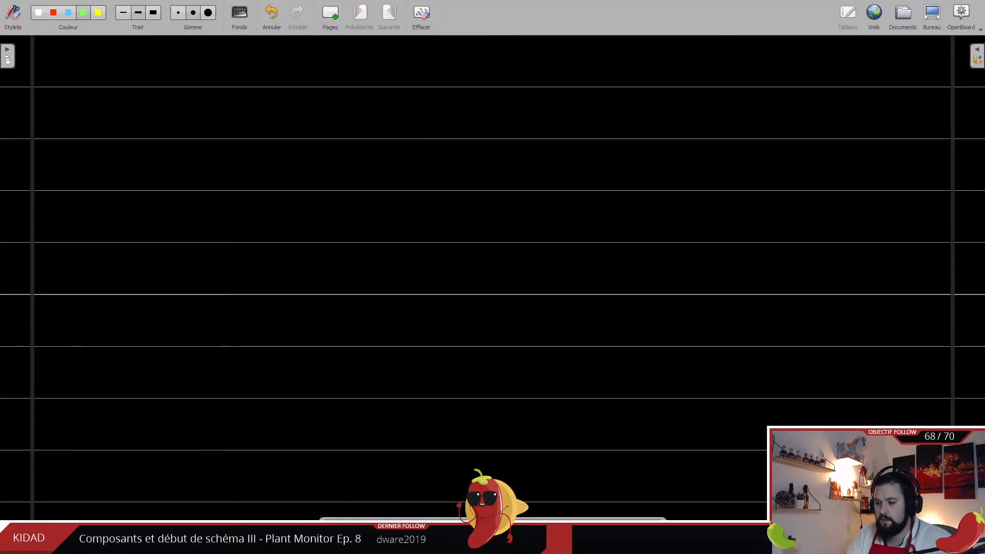
click(932, 15)
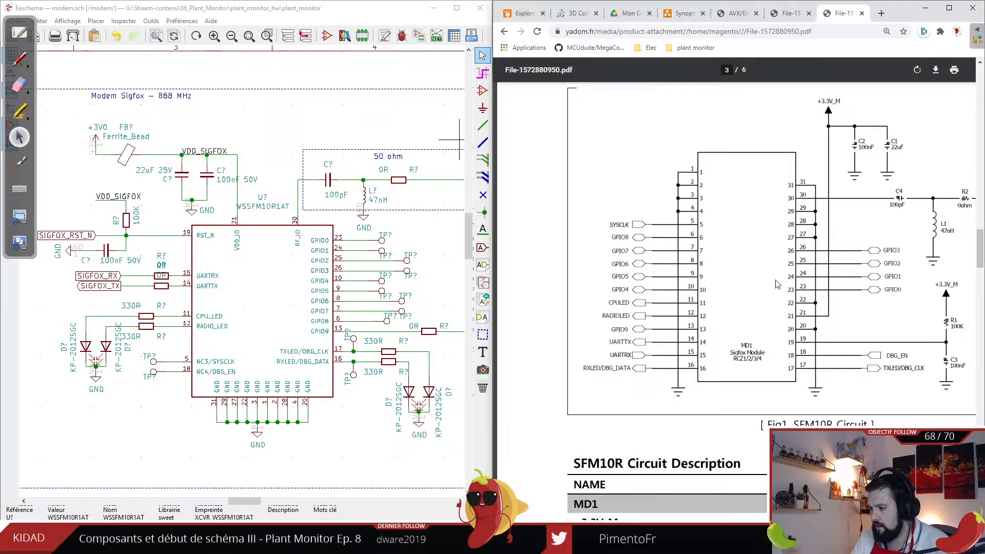
- Examine the complete SFM10R circuit figure in the design guide against the modem schematic, from the module to its antenna-side 50 ohm network
ctrl+scroll(680, 295, down, 2)
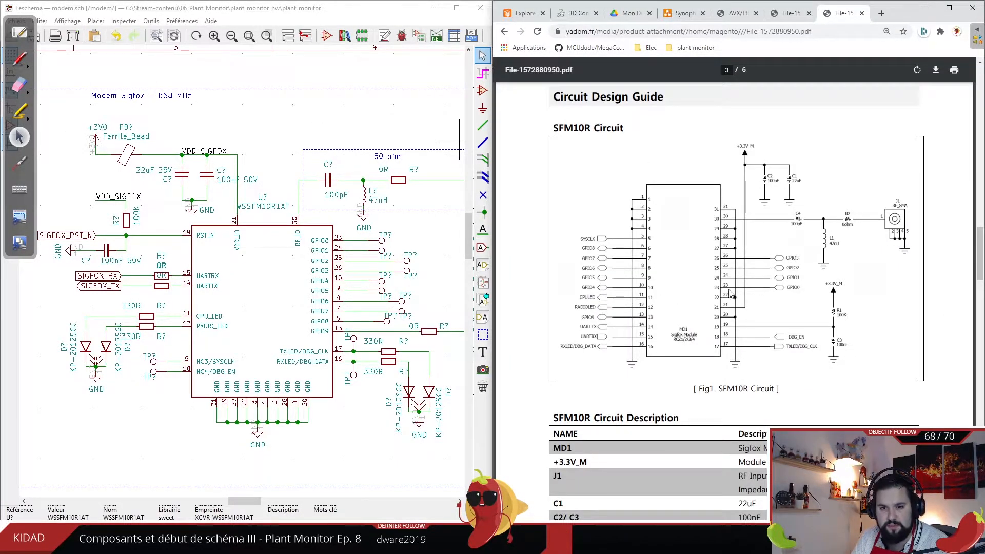
ctrl+scroll(731, 294, up, 1)
ctrl+scroll(733, 292, down, 1)
ctrl+scroll(739, 293, up, 1)
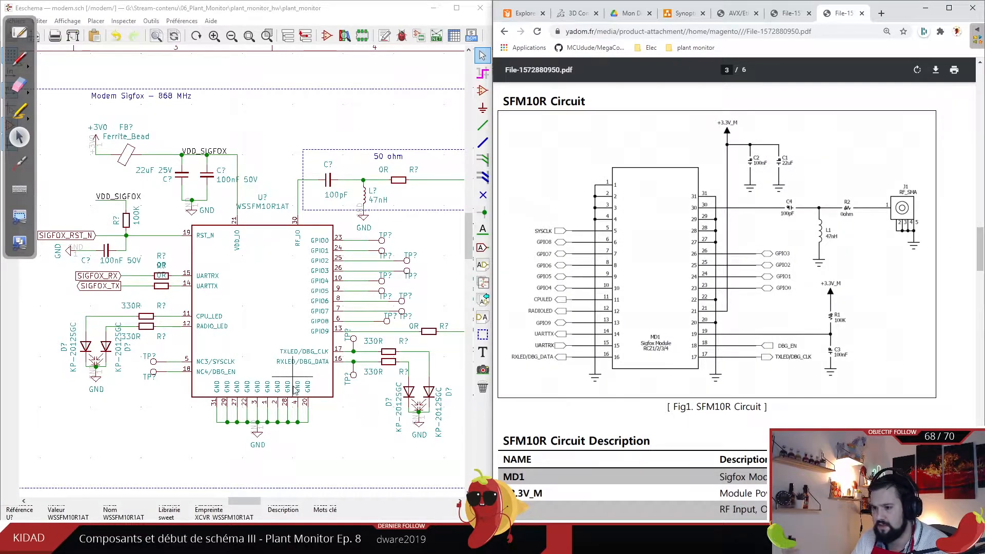
ctrl+scroll(276, 433, down, 1)
drag(251, 501, 244, 501)
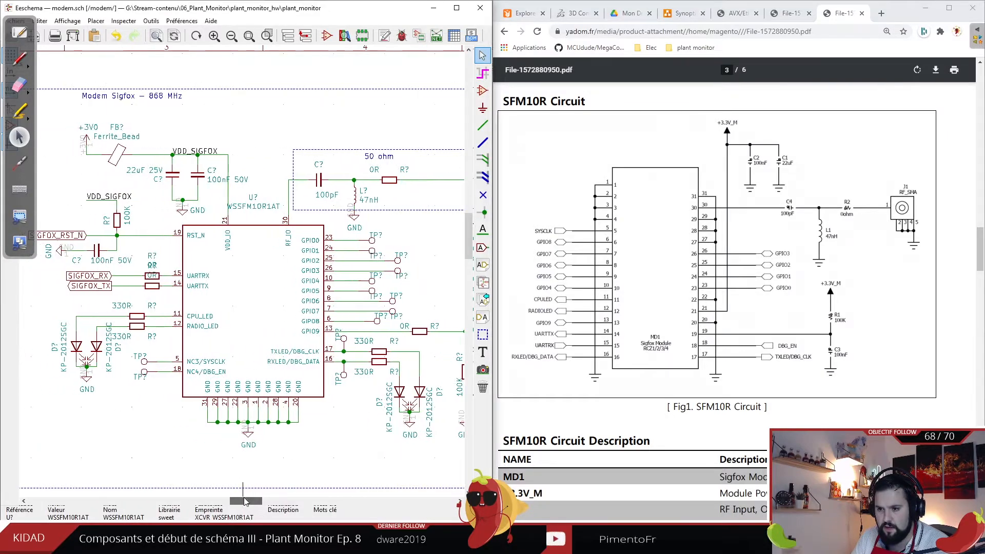
click(243, 433)
scroll(218, 448, down, 1)
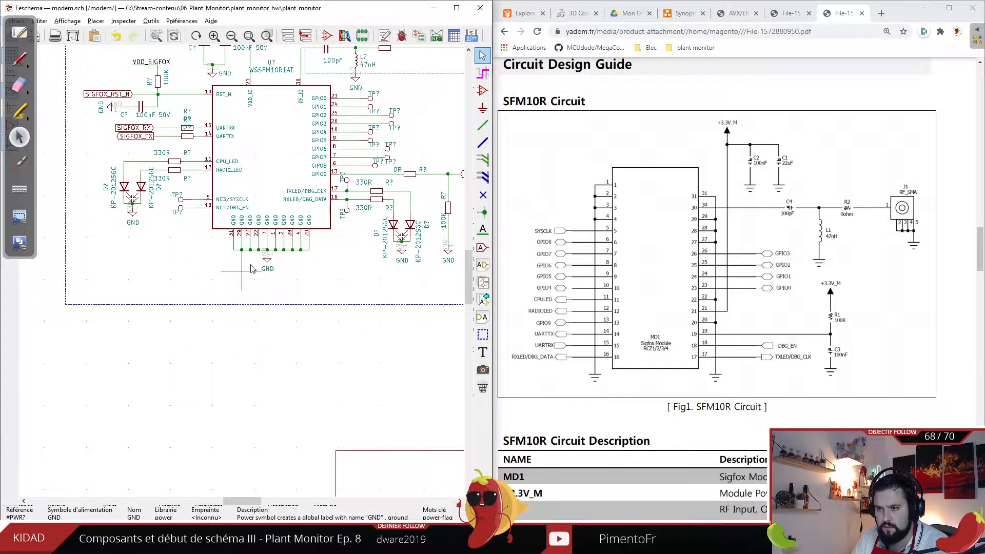
drag(467, 274, 467, 223)
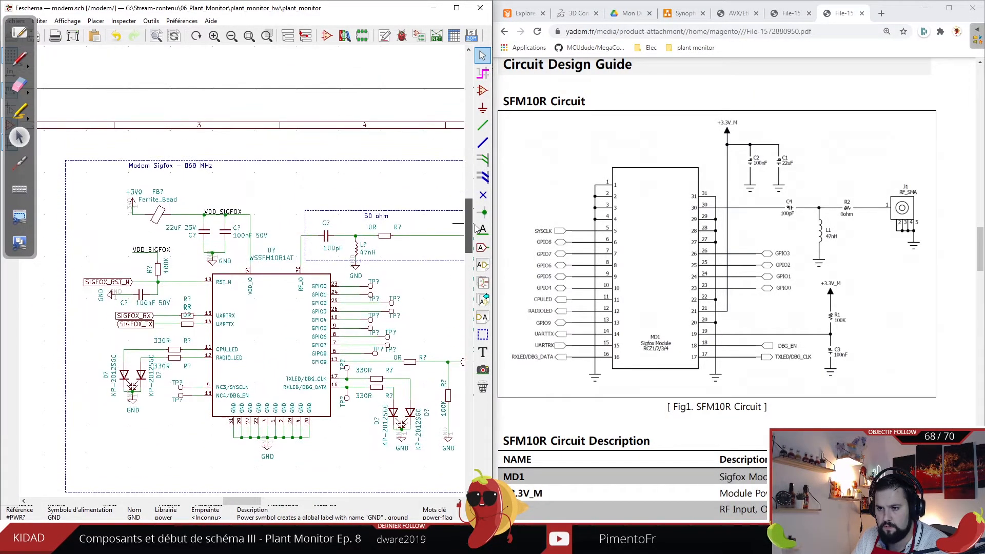
drag(244, 501, 255, 501)
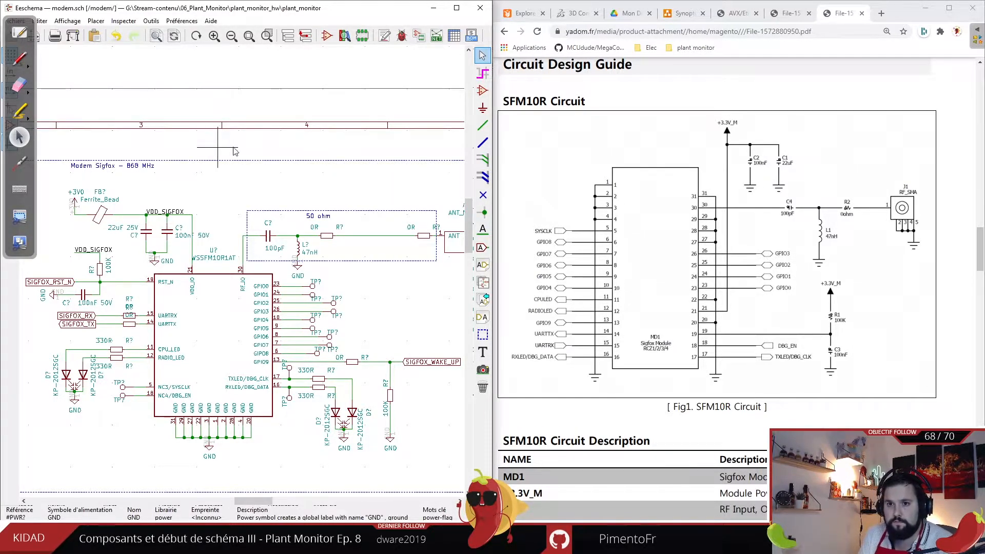
- Outline the 100pF, 47nH and 0 ohm RF output network in yellow highlighter on both the design guide circuit and the modem schematic
click(30, 115)
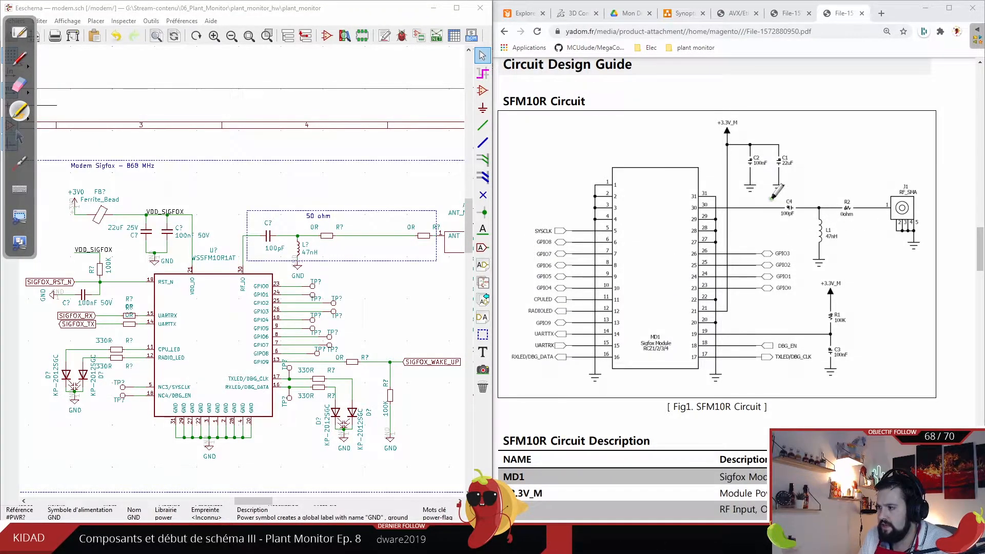
mouse_move(772, 187)
mouse_down()
mouse_move(780, 226)
mouse_move(815, 281)
mouse_move(864, 218)
mouse_move(941, 203)
mouse_move(794, 169)
mouse_move(764, 189)
mouse_up()
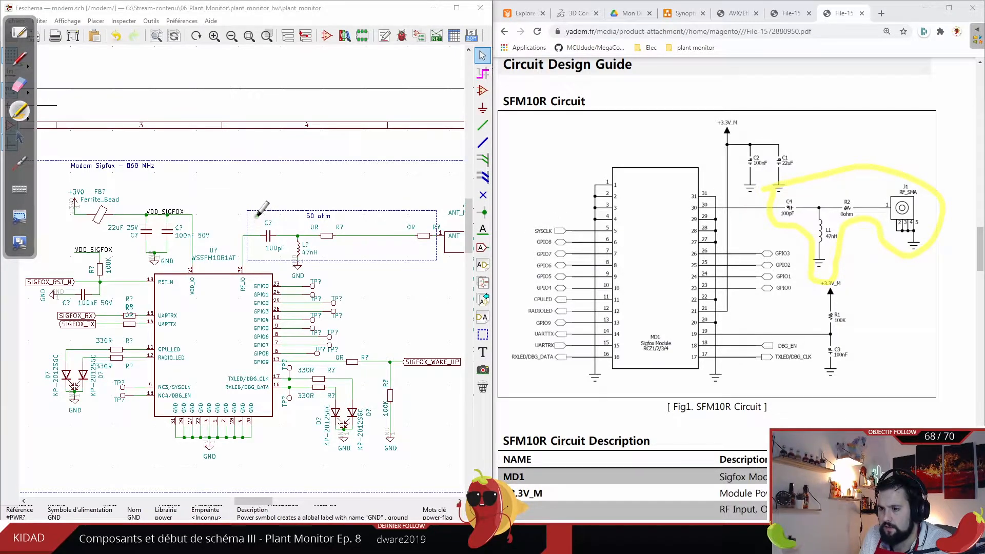
mouse_move(255, 214)
mouse_down()
mouse_move(279, 263)
mouse_move(311, 266)
mouse_move(413, 242)
mouse_move(447, 247)
mouse_move(287, 209)
mouse_move(418, 207)
mouse_up()
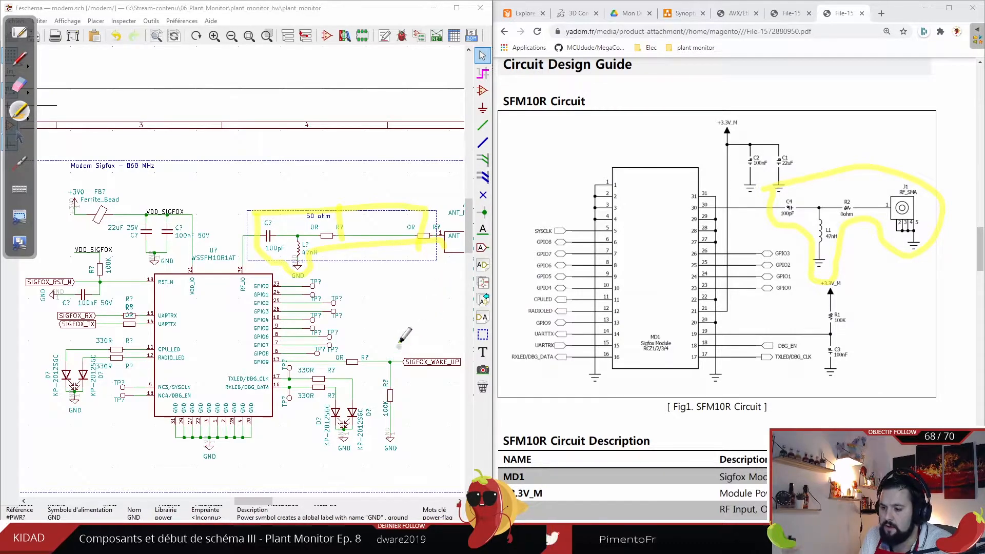
- Erase the yellow outlines around the RF network on both circuits and return to the selection pointer
click(18, 85)
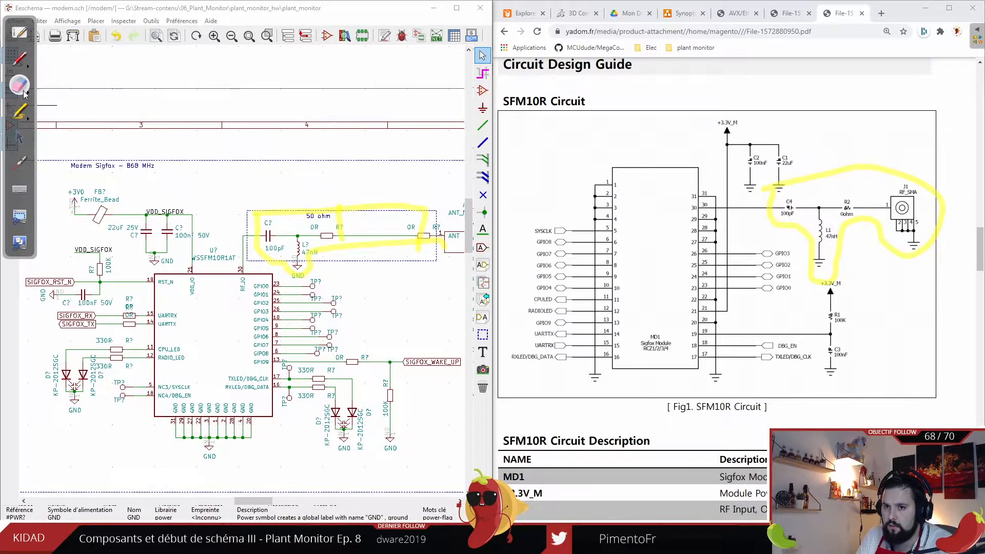
click(20, 87)
click(110, 94)
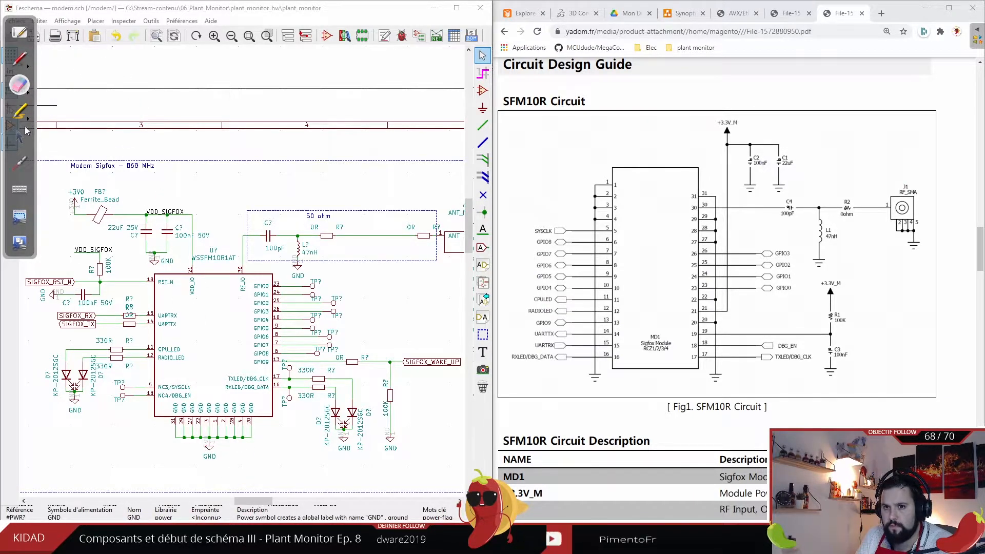
click(20, 110)
click(19, 137)
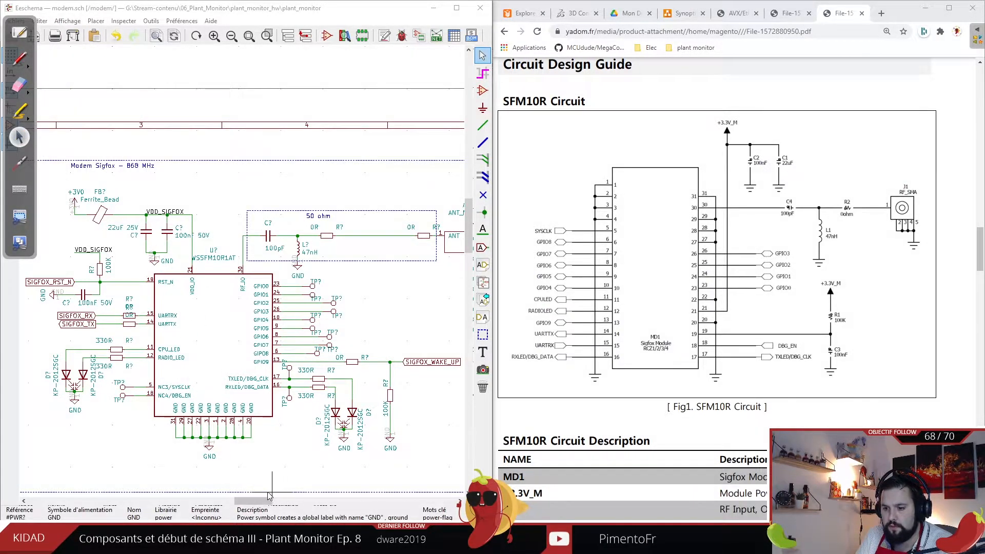
- Highlight in yellow the 100K reset pull-up and UART signals on both circuits, plus pins 30, 19, 14 and 15 of the guide's module
drag(259, 501, 287, 503)
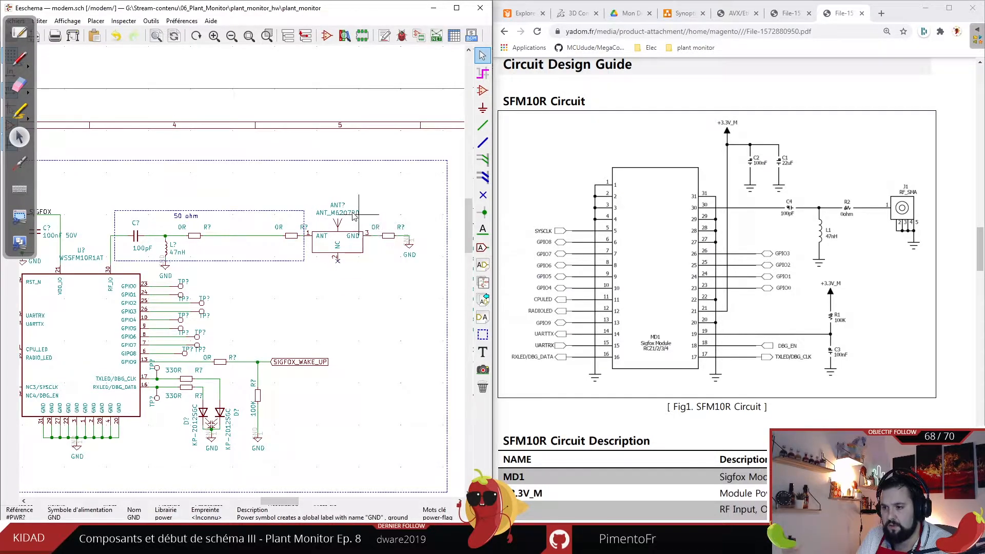
drag(280, 500, 227, 496)
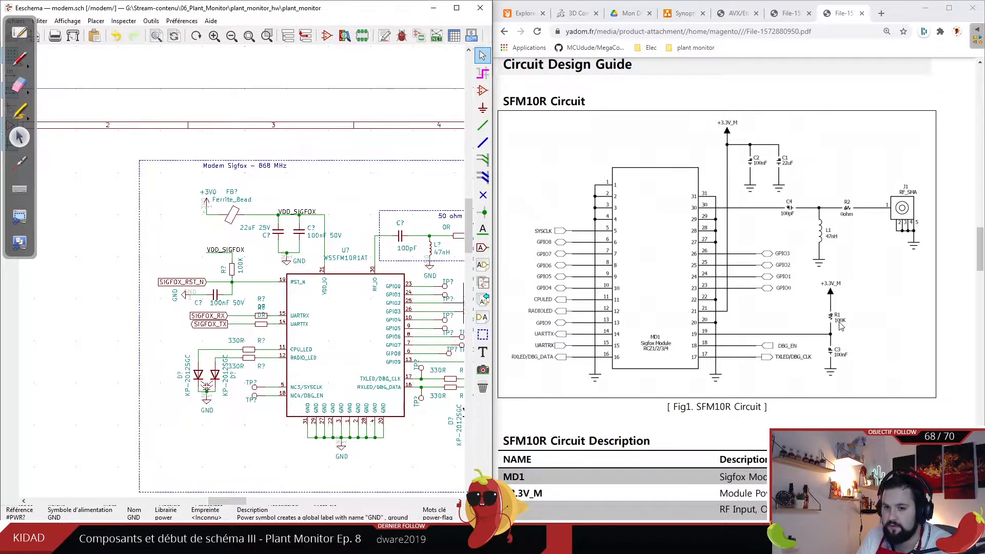
click(19, 111)
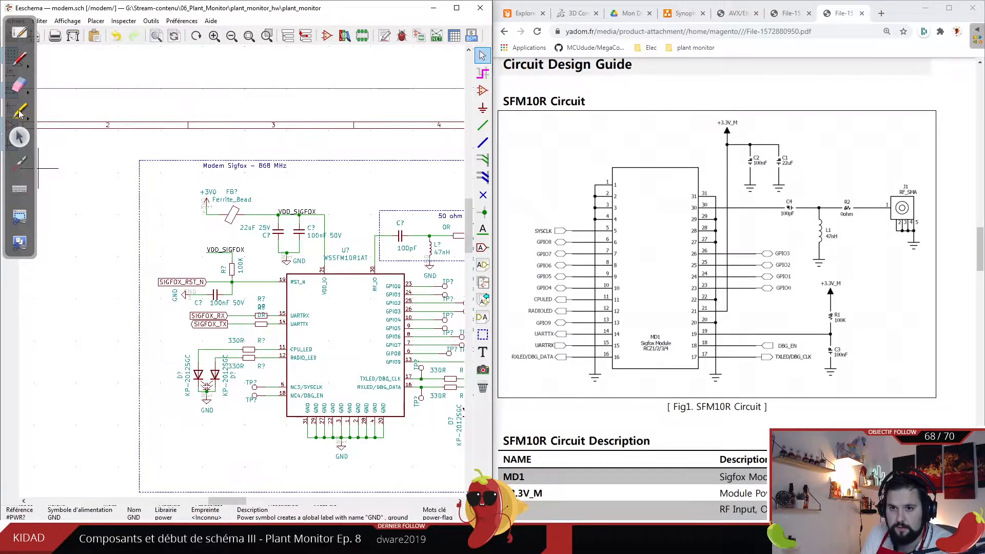
mouse_move(845, 310)
mouse_down()
mouse_move(832, 329)
mouse_move(844, 297)
mouse_up()
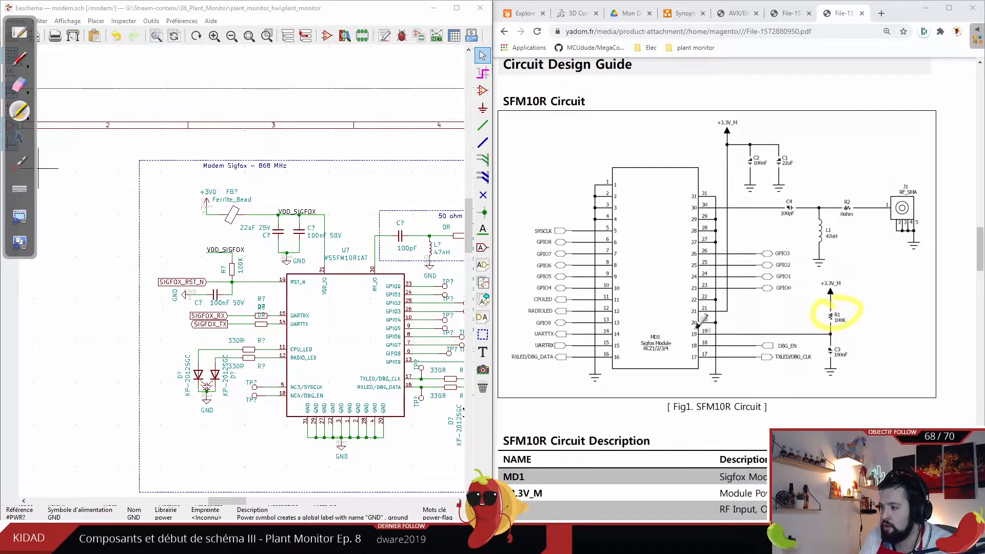
drag(251, 254, 260, 277)
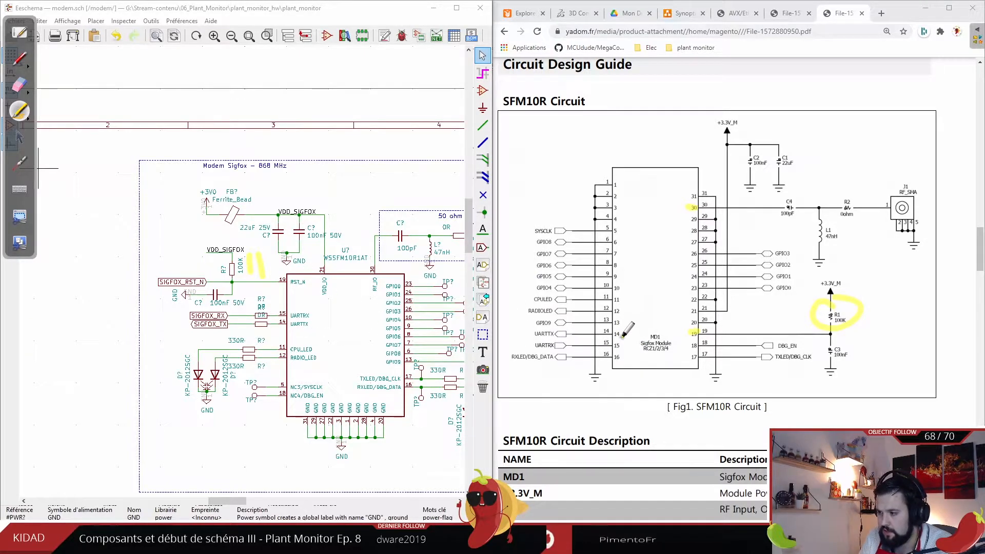
drag(616, 332, 627, 333)
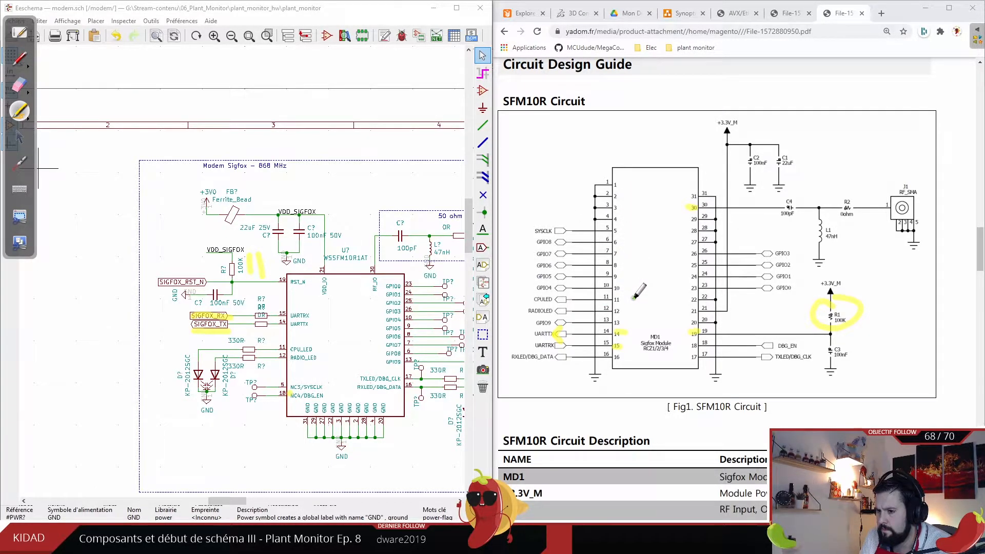
- Highlight the SYSCLK, DBG_EN, DBG_CLK and DBG_DATA debug signals in orange on the design guide circuit
drag(555, 231, 566, 231)
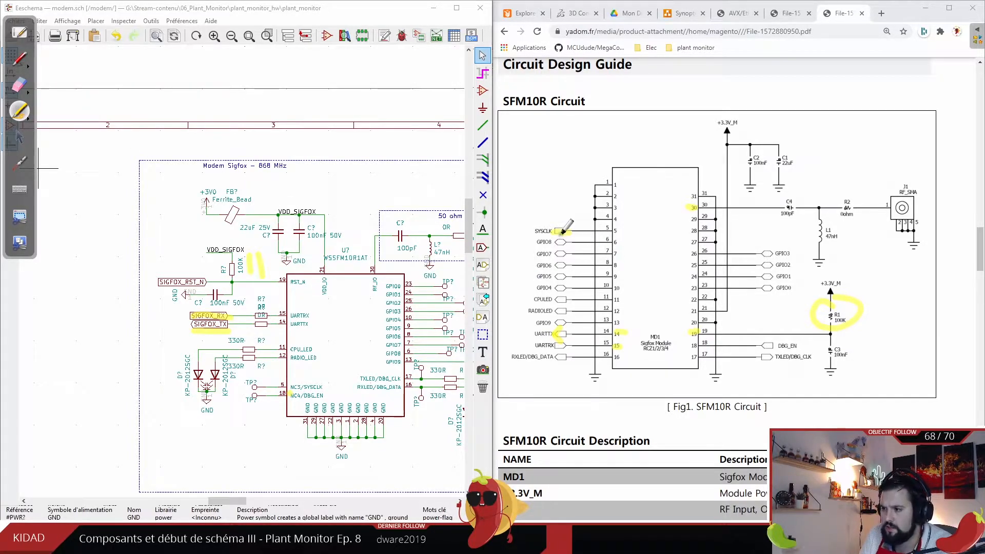
drag(555, 231, 572, 231)
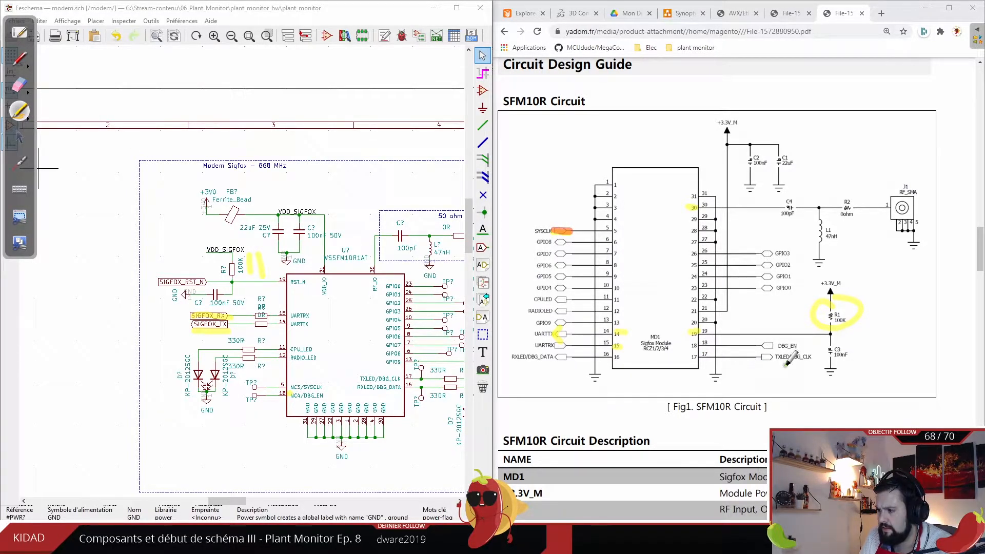
mouse_move(791, 356)
mouse_down()
mouse_move(811, 357)
mouse_move(799, 346)
mouse_up()
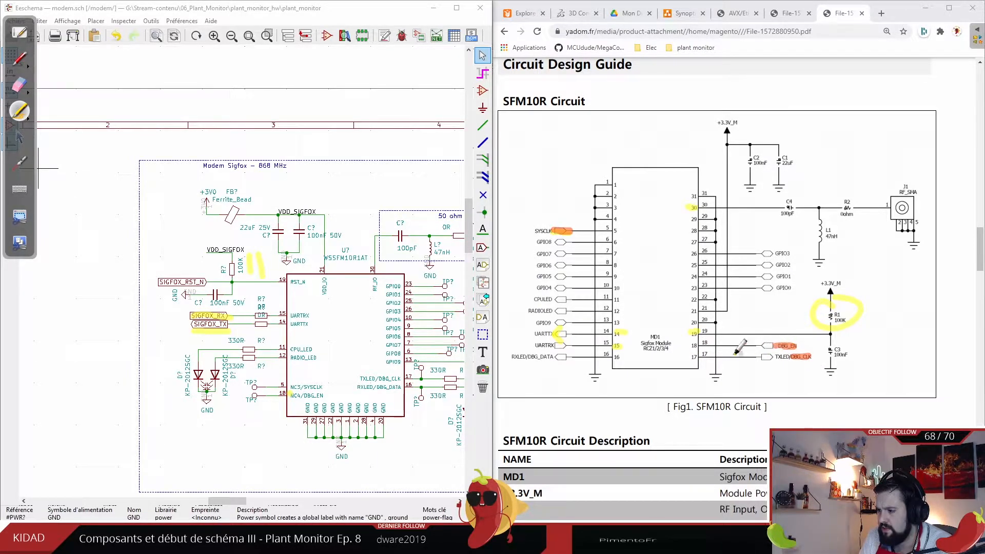
drag(526, 356, 557, 356)
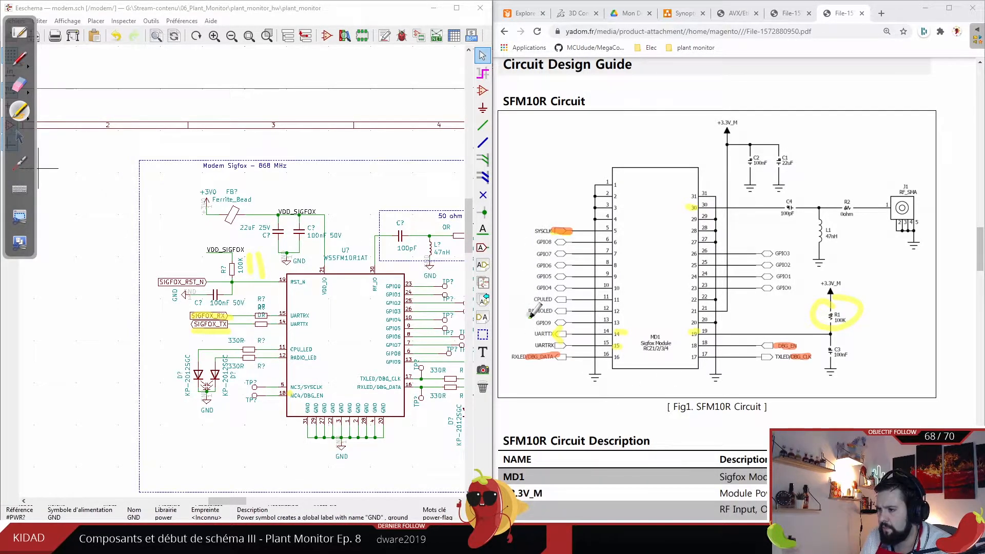
- Highlight module pins 5, 16, 17 and 18 and the RXLED and TXLED label parts in yellow on the design guide circuit
click(19, 110)
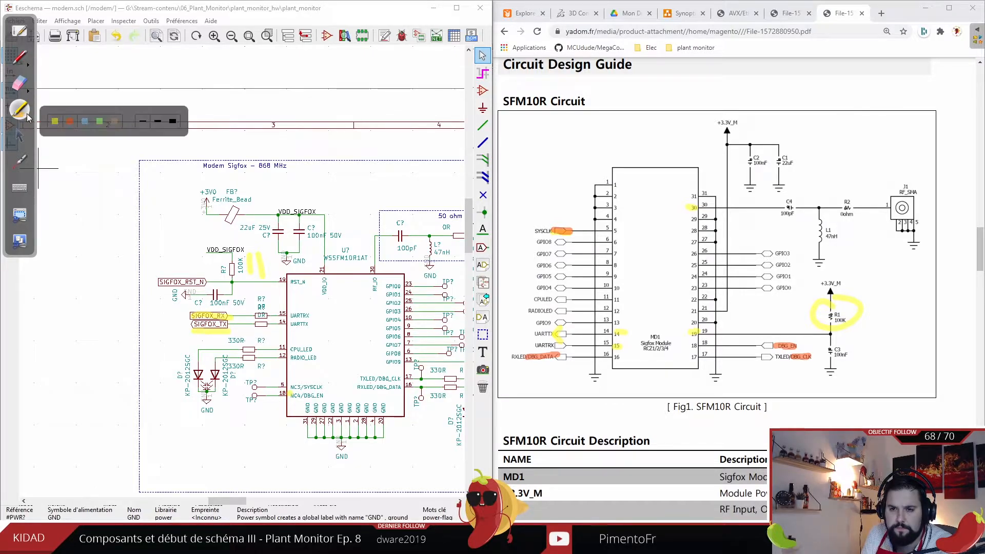
click(55, 123)
drag(612, 230, 620, 230)
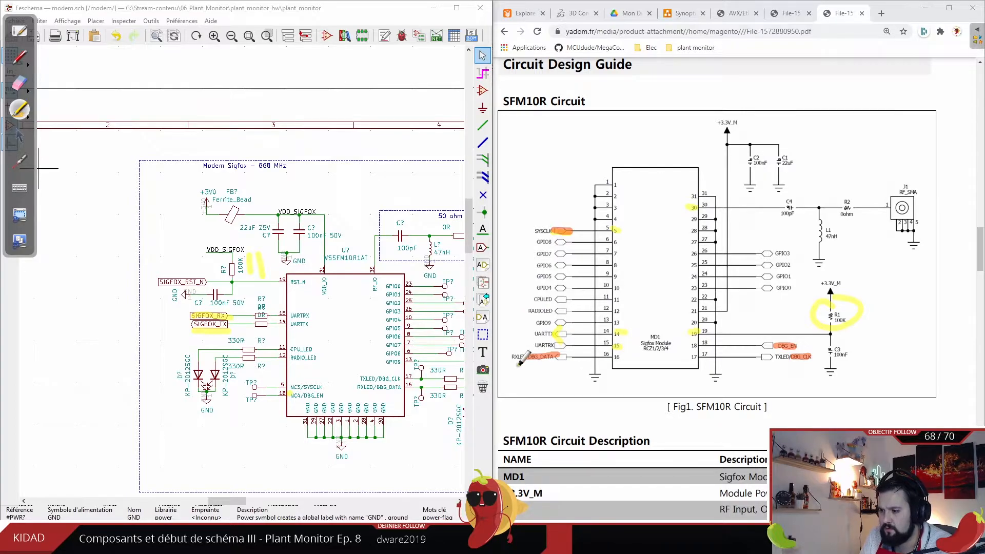
drag(512, 356, 528, 356)
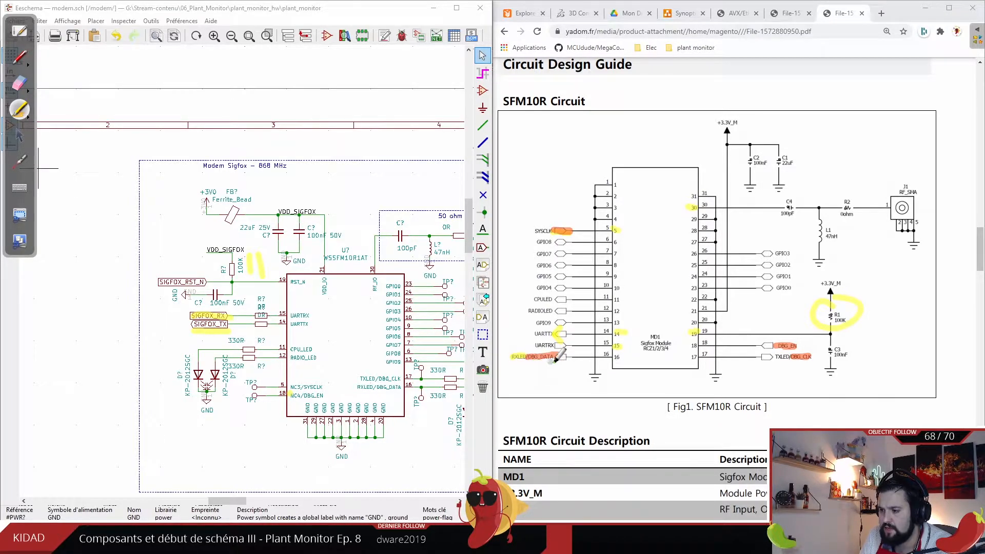
drag(614, 357, 619, 358)
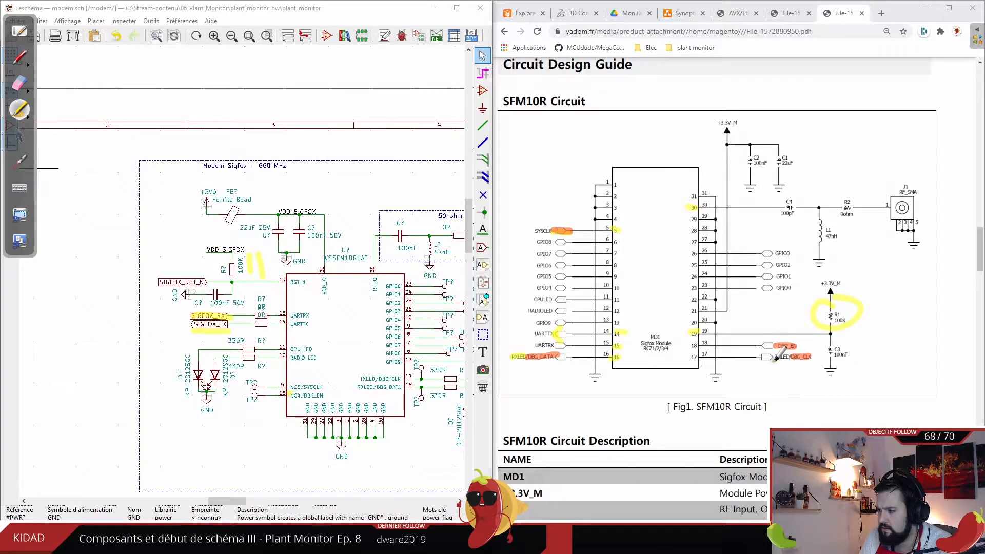
drag(692, 357, 698, 346)
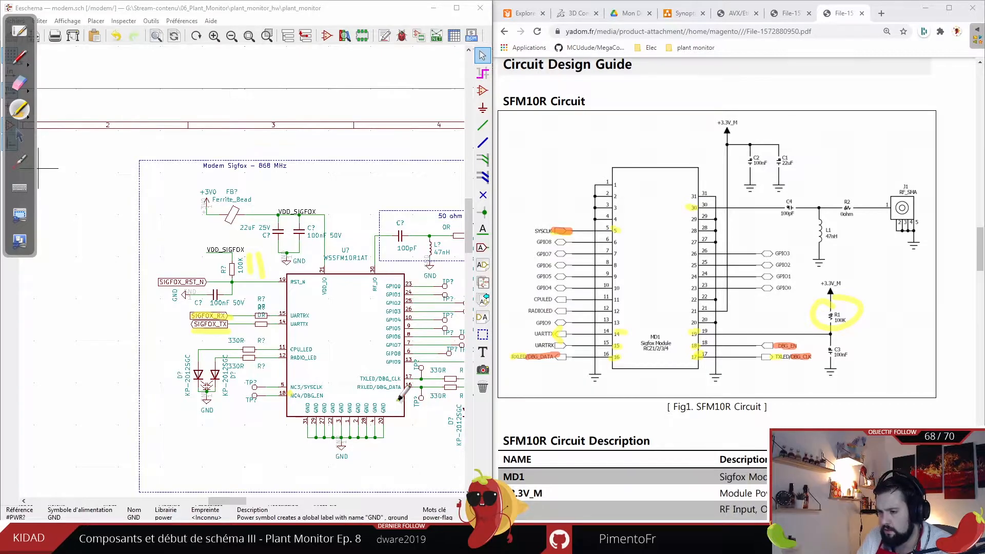
- Erase the yellow highlights from the reset resistor and UART labels on the modem schematic
click(19, 83)
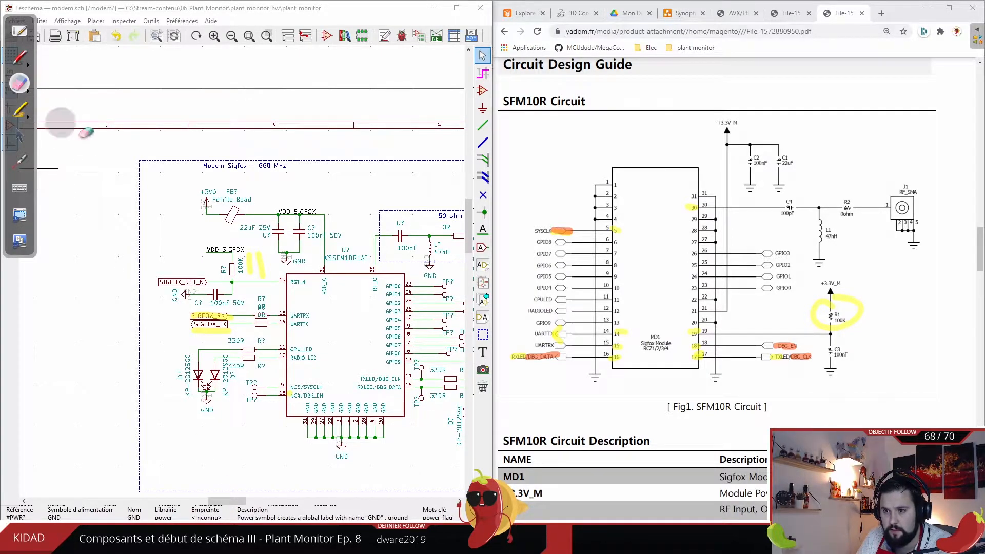
drag(282, 256, 262, 255)
mouse_move(202, 328)
mouse_down()
mouse_move(234, 332)
mouse_move(240, 315)
mouse_up()
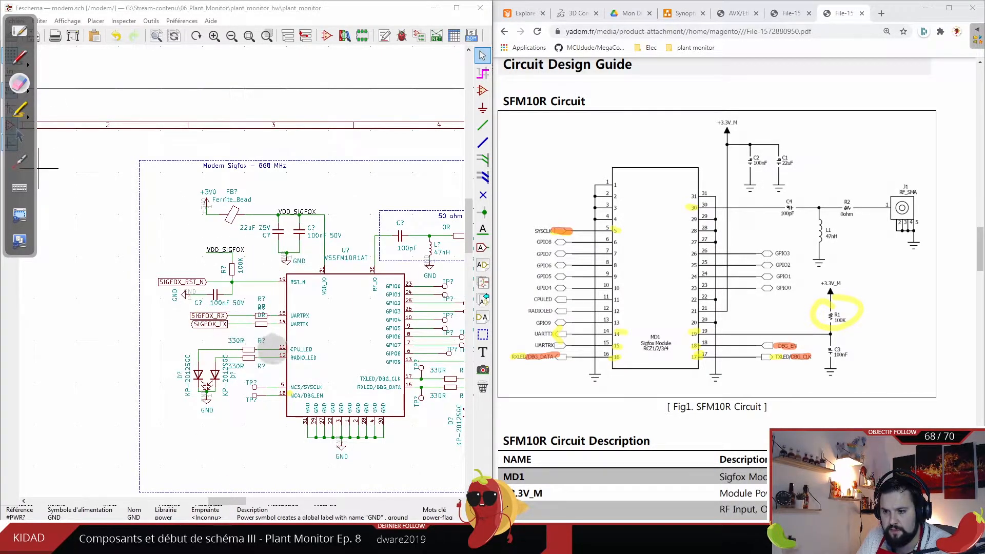
- Highlight pin 13 (GPIO9) in yellow on the design guide circuit and handwrite "WAKE UP !!" with an arrow to it in blue
click(20, 134)
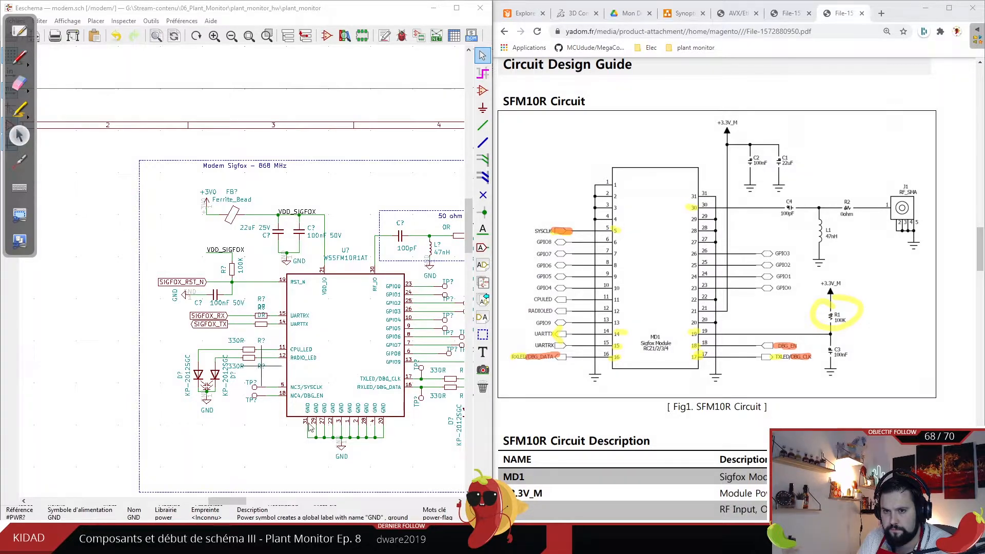
click(459, 501)
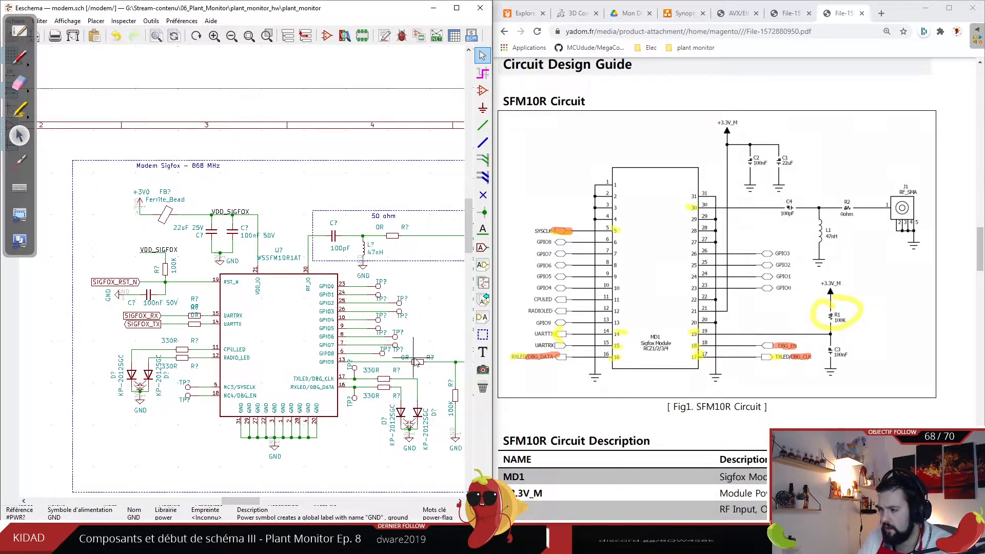
click(460, 501)
click(460, 501)
click(460, 501)
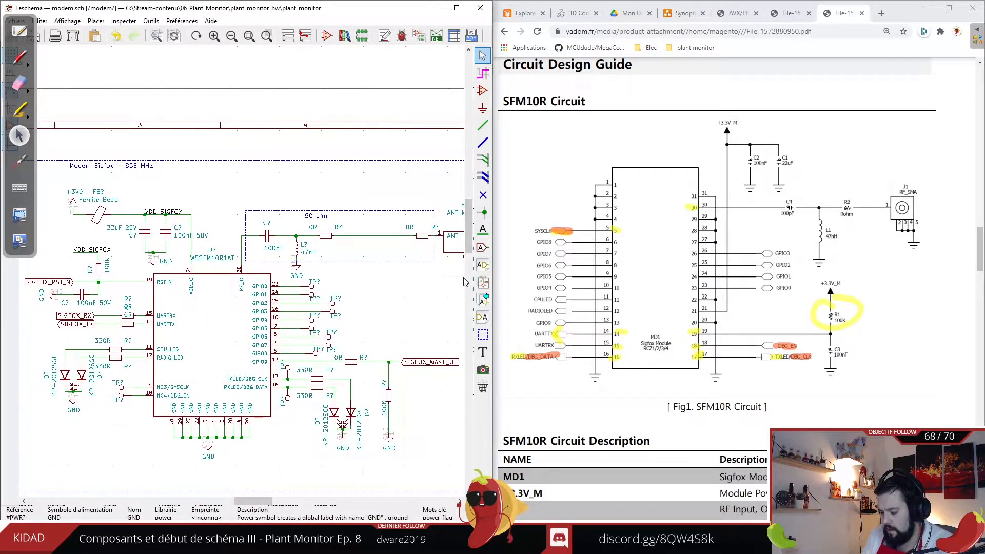
click(21, 110)
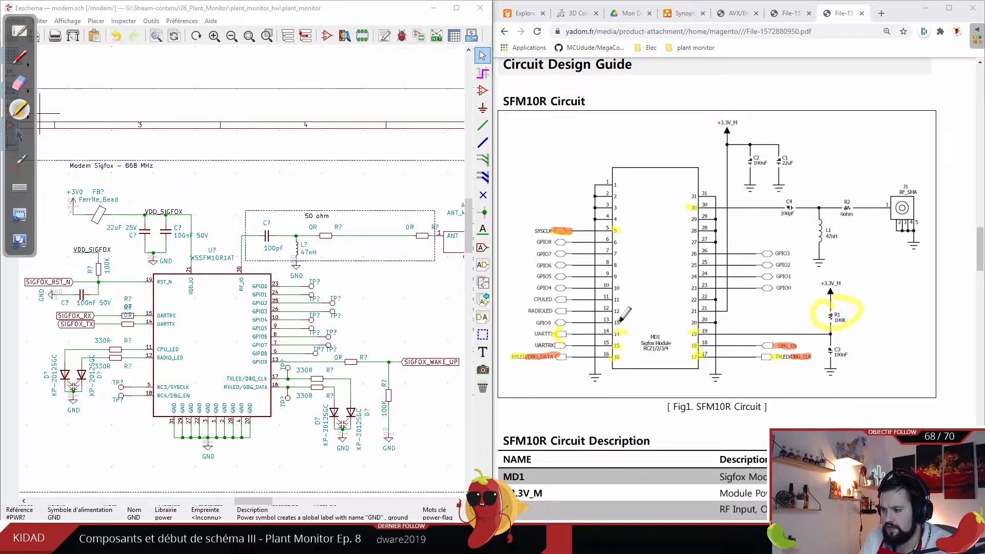
drag(621, 321, 614, 322)
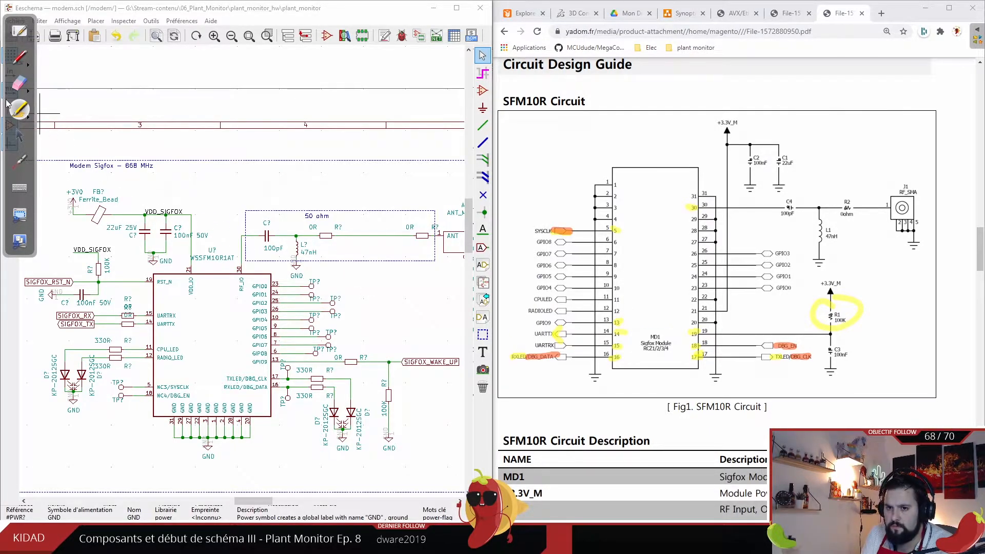
click(23, 60)
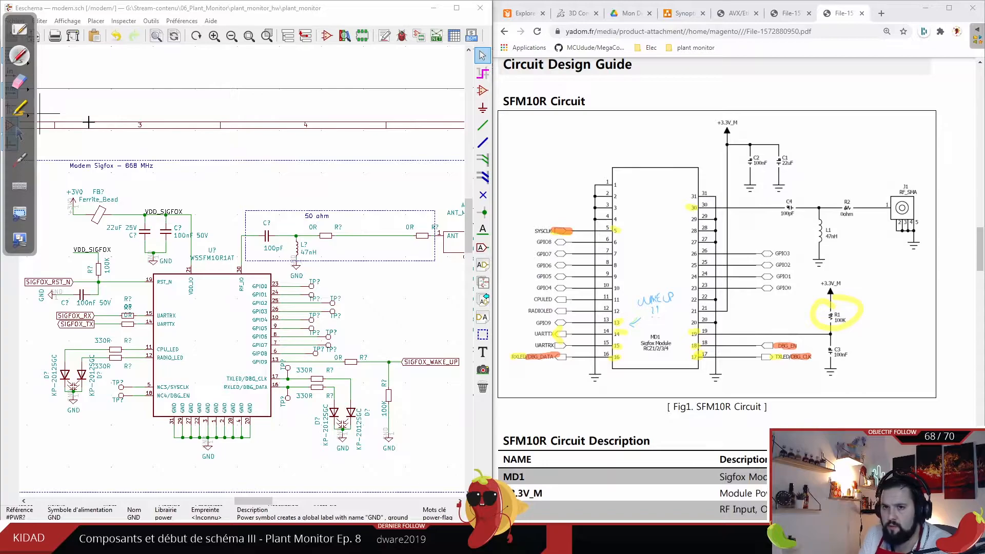
- Erase the blue "WAKE UP" note beside pin 13 on the design guide circuit and rewrite it by hand
click(20, 81)
mouse_move(643, 269)
mouse_down()
mouse_move(662, 305)
mouse_move(627, 266)
mouse_up()
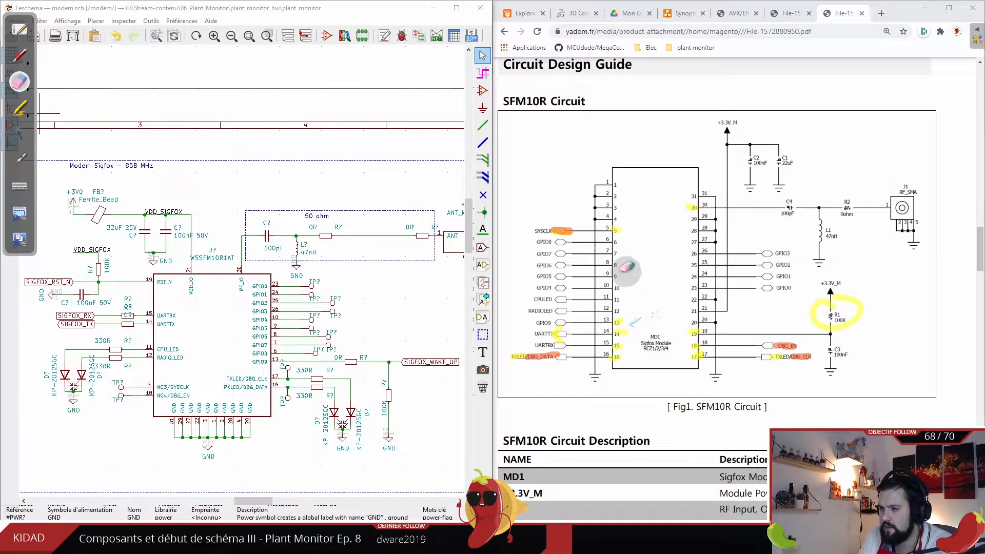
click(19, 55)
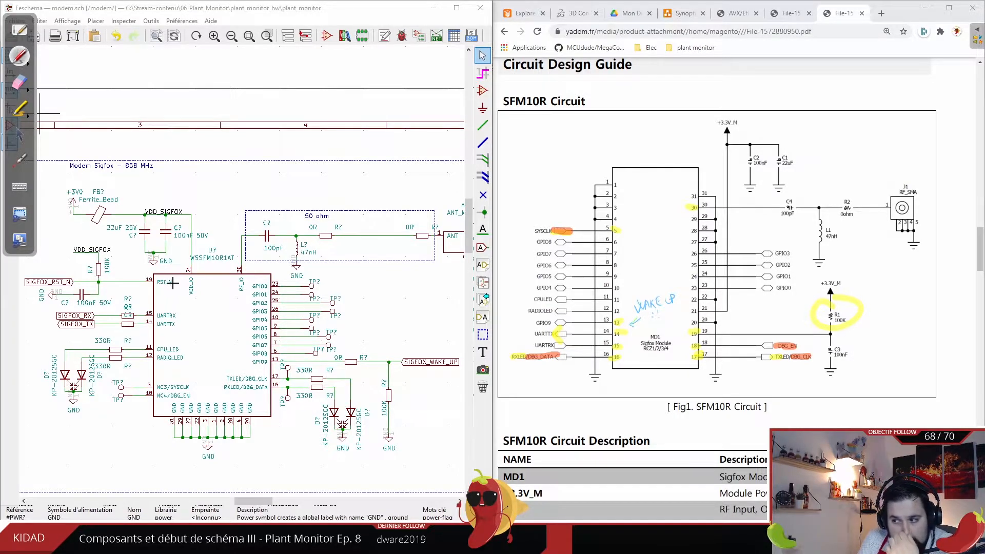
- Highlight the RADIOLED label, module pins 6 to 12 and GPIO pins 23 to 26 in yellow on the design guide circuit
click(19, 109)
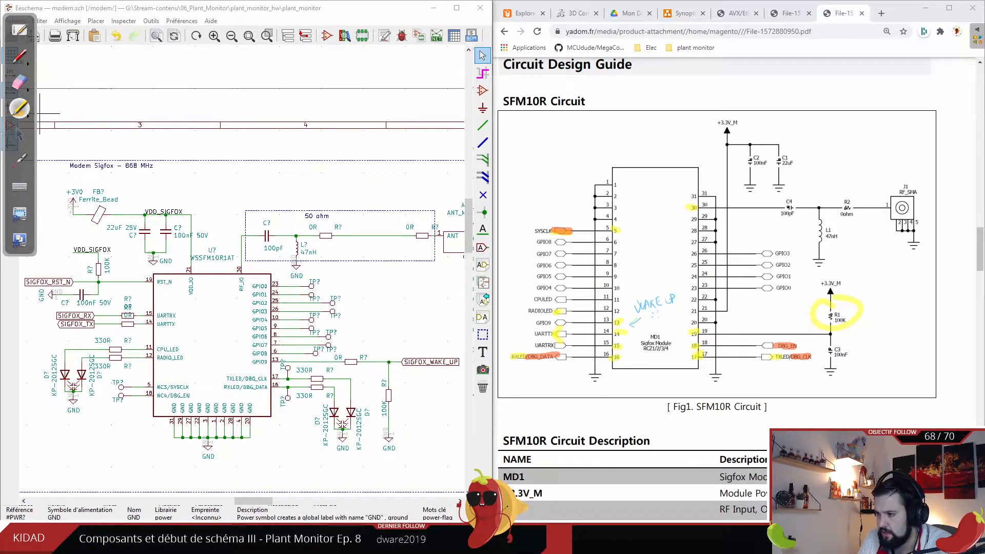
mouse_move(563, 311)
mouse_down()
mouse_move(623, 311)
mouse_move(622, 299)
mouse_up()
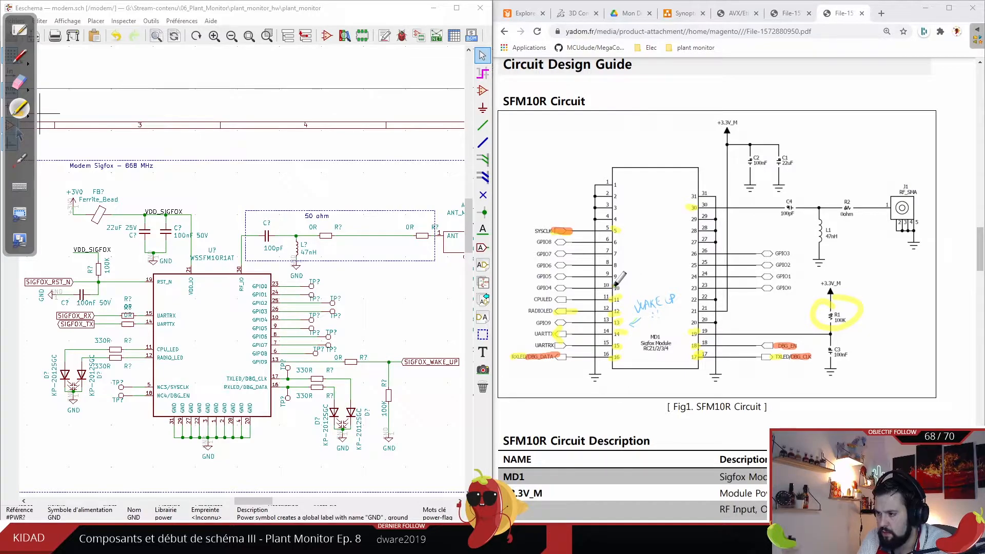
mouse_move(614, 287)
mouse_down()
mouse_move(623, 288)
mouse_move(624, 252)
mouse_up()
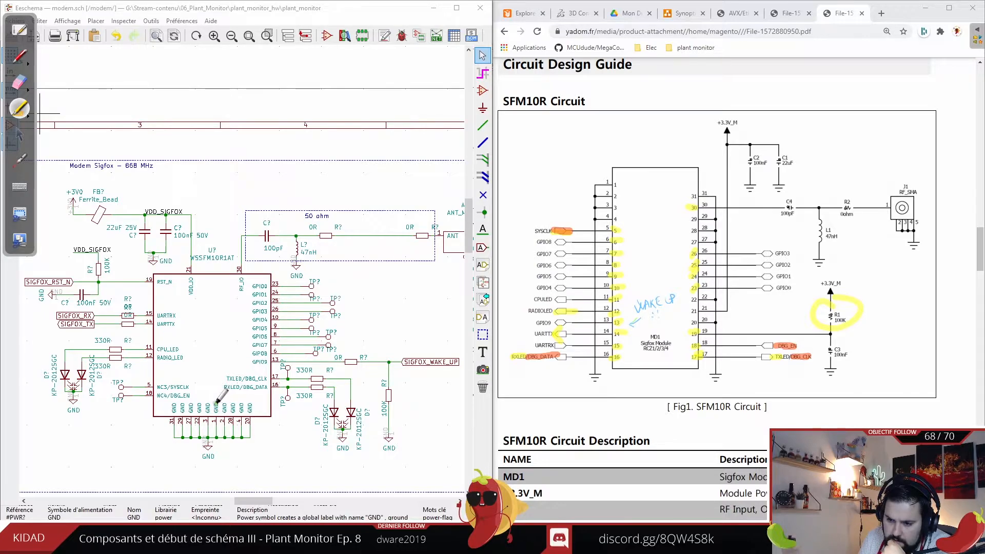
- Highlight all the GND pins of the module in yellow on the modem schematic and their matching pins on the design guide circuit
mouse_move(225, 402)
mouse_down()
mouse_move(224, 414)
mouse_move(209, 415)
mouse_up()
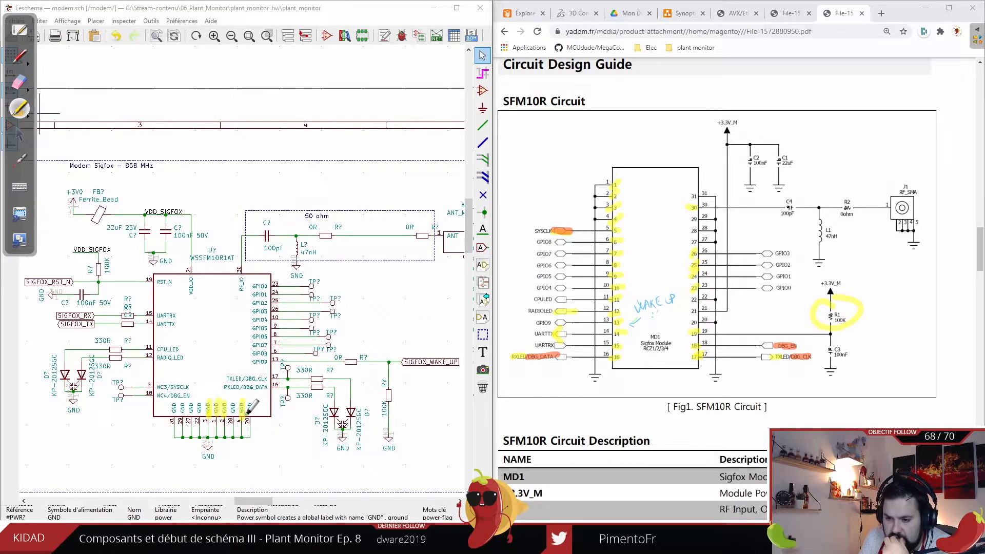
drag(251, 404, 253, 424)
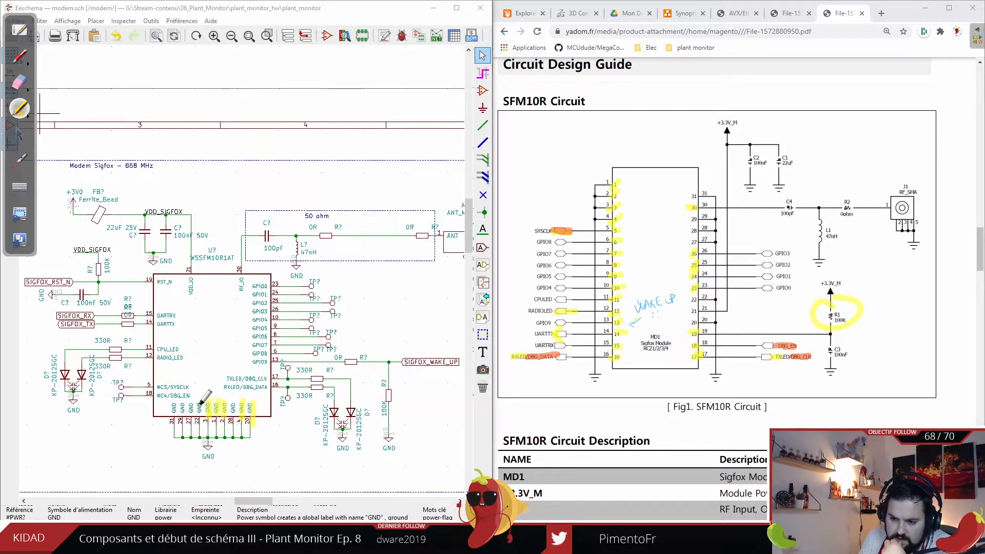
drag(199, 402, 199, 419)
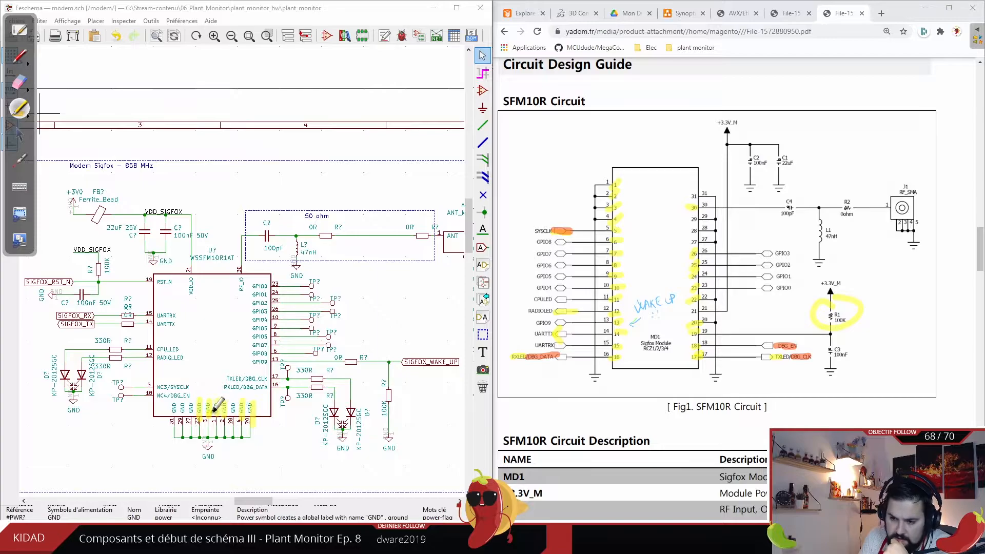
drag(234, 405, 233, 425)
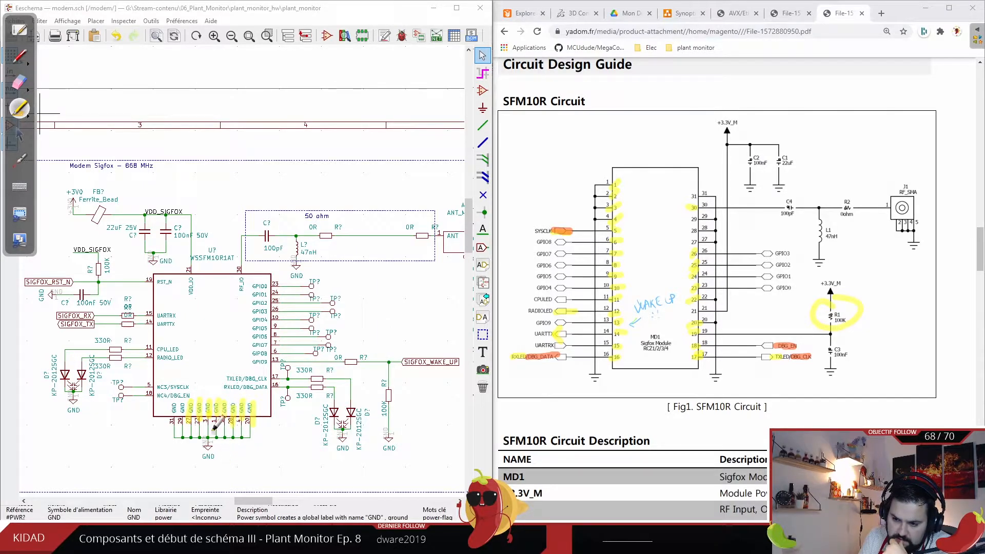
drag(182, 403, 172, 425)
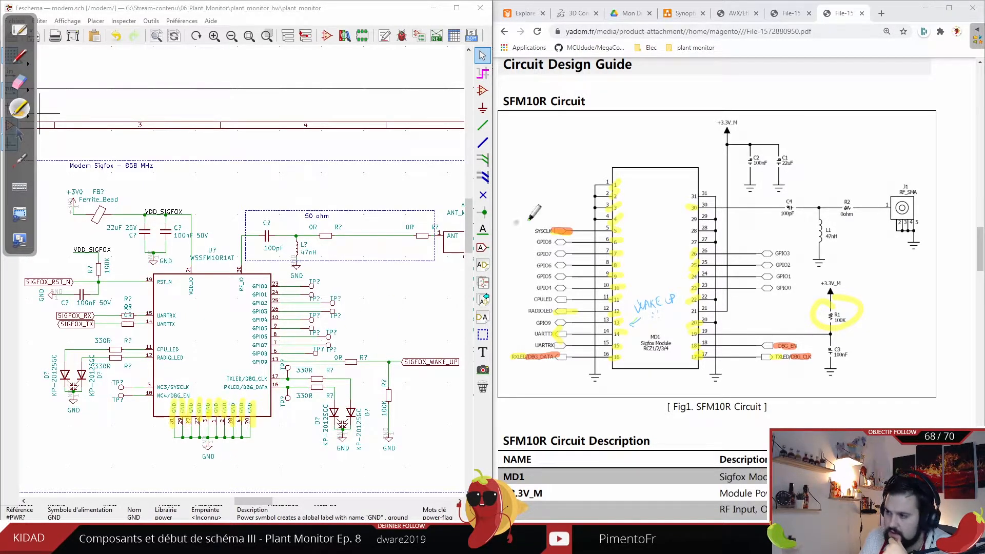
mouse_move(696, 239)
mouse_down()
mouse_move(687, 246)
mouse_move(690, 224)
mouse_up()
drag(705, 188, 689, 204)
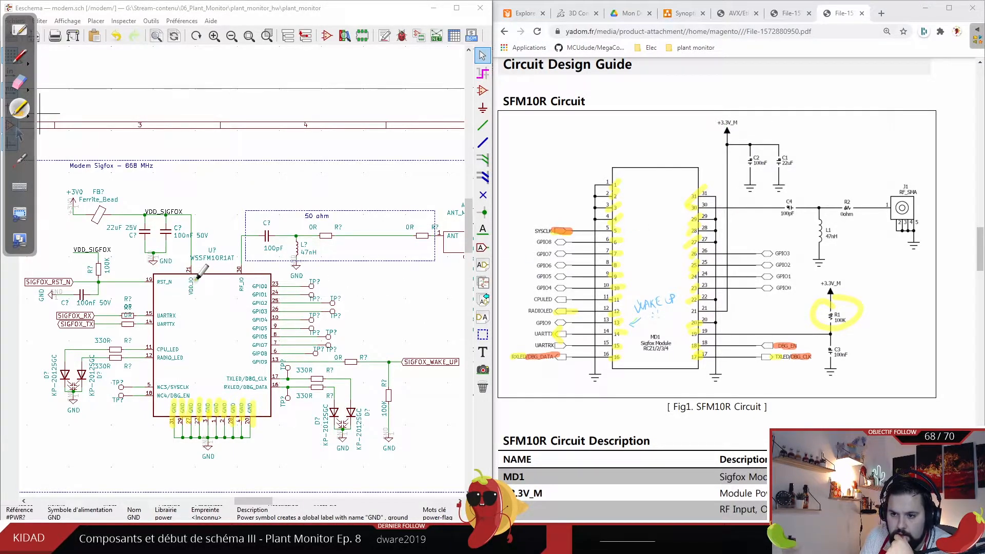
- Mark the VDD_IO pin, the 22uF and 100nF supply capacitors and the ferrite bead in yellow, plus pin 21 on the design guide circuit
drag(189, 270, 202, 263)
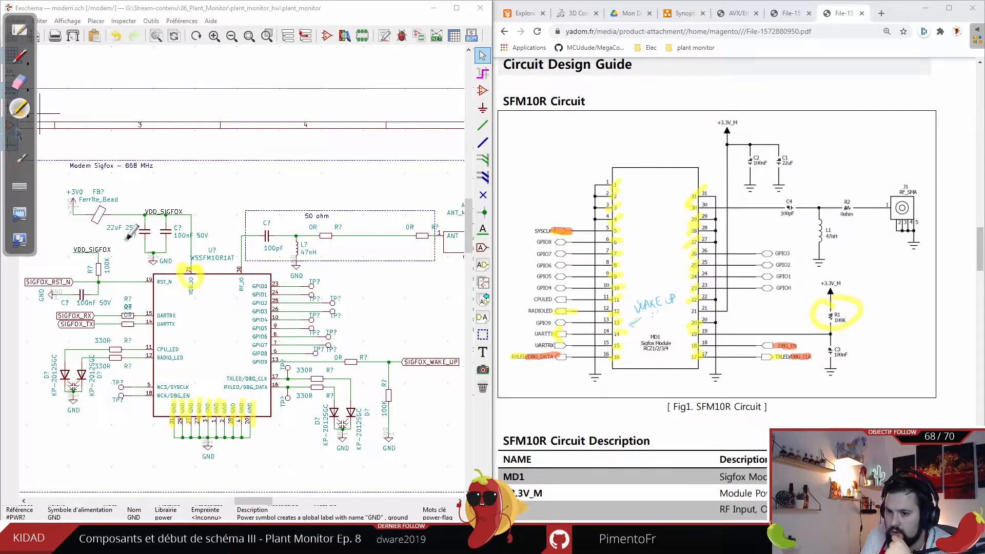
drag(105, 237, 158, 245)
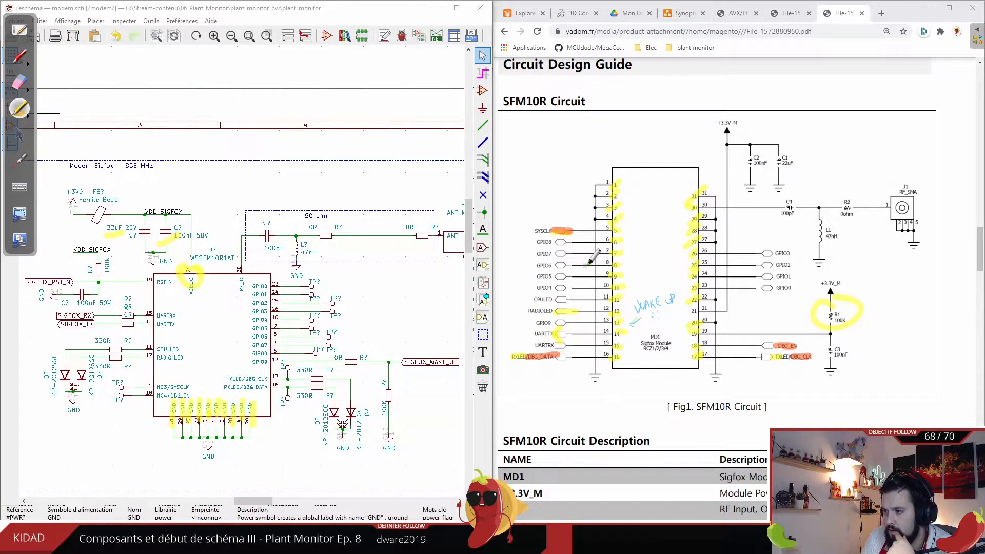
drag(690, 306, 685, 321)
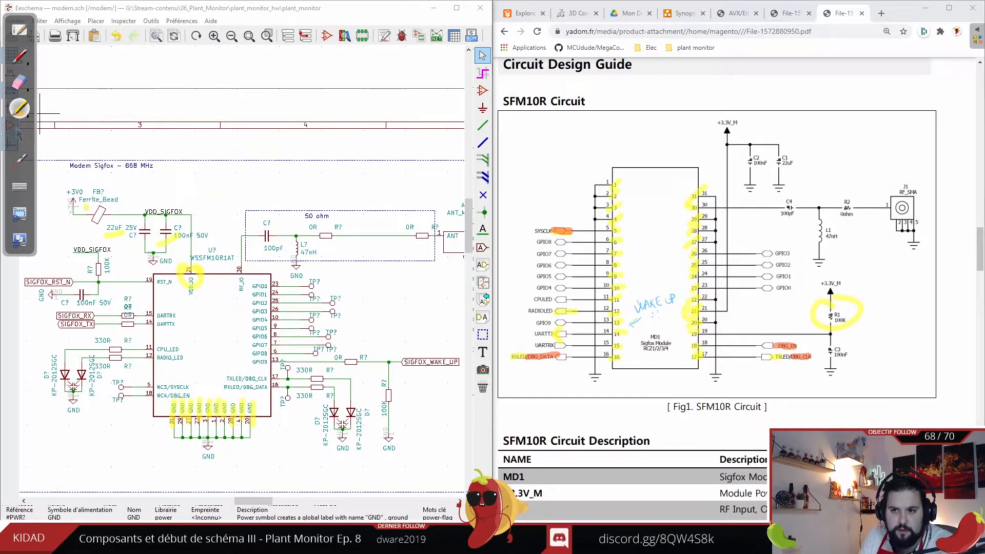
drag(85, 209, 110, 221)
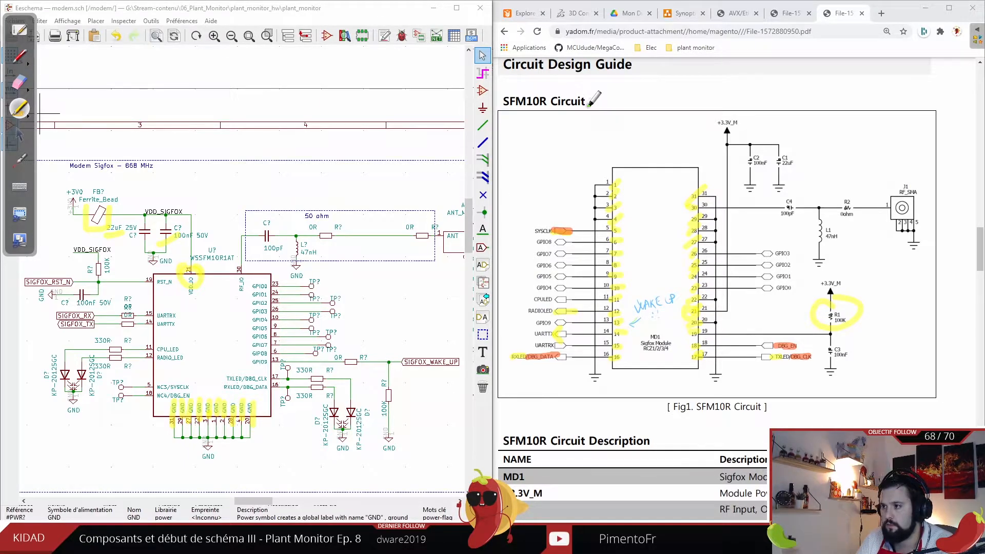
- Clear all annotations from the screen with the eraser's clear option
click(20, 85)
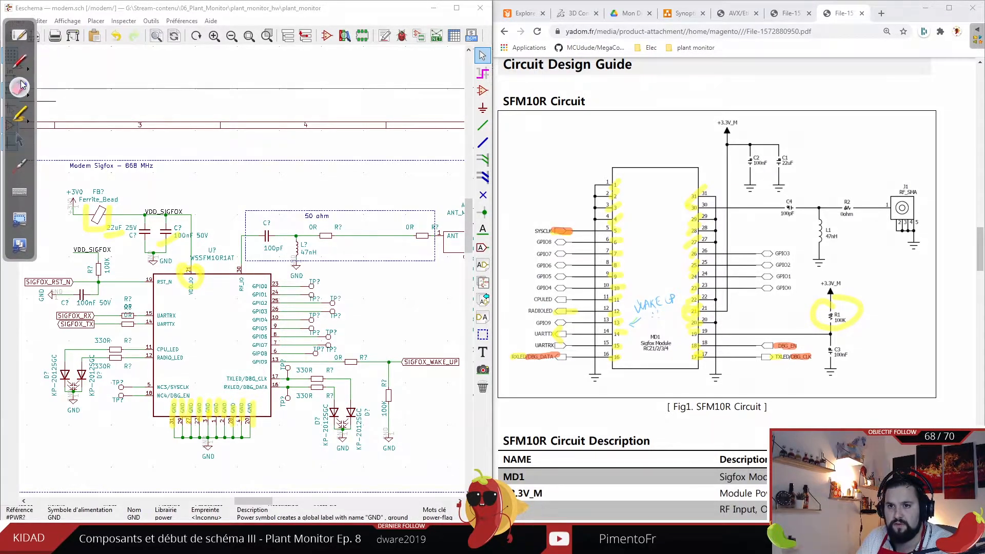
click(20, 86)
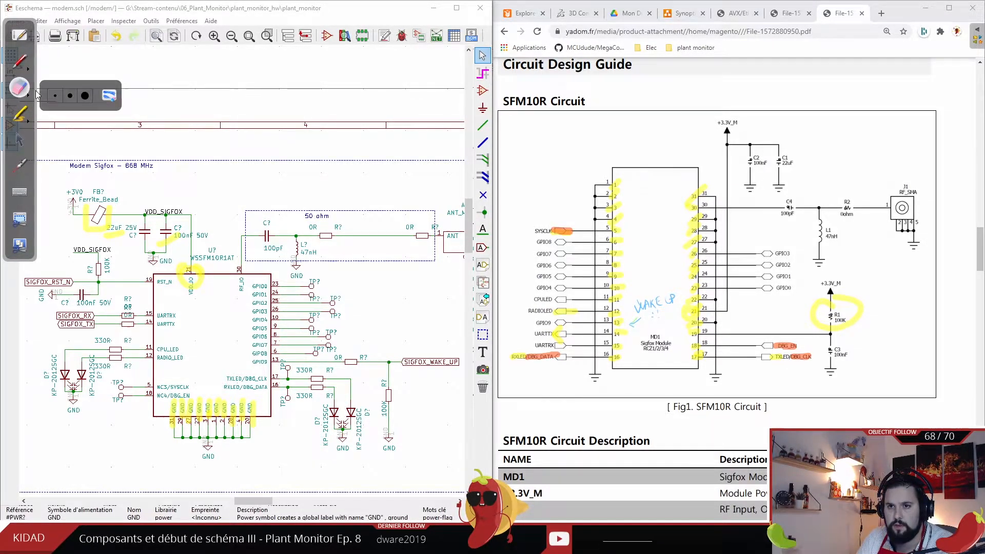
click(108, 96)
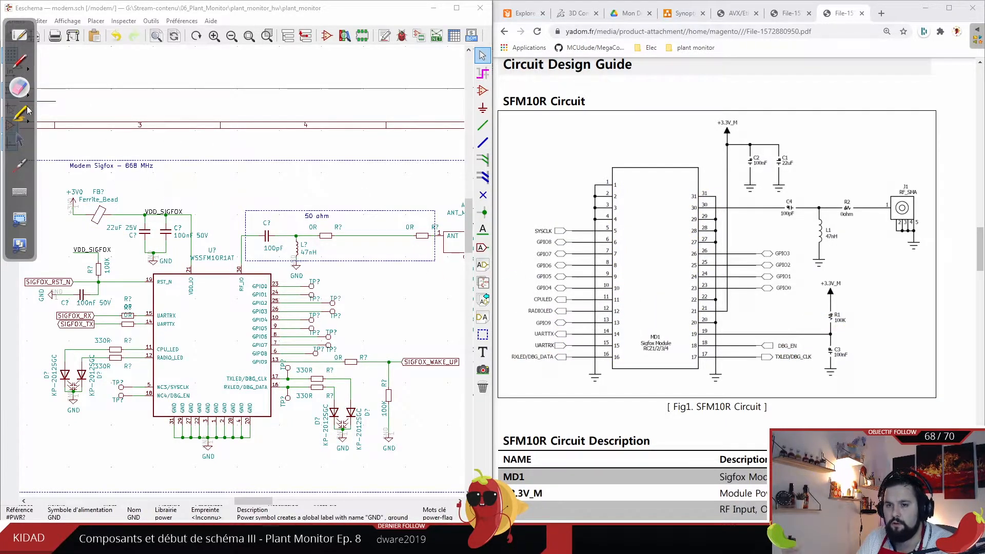
- Examine the SFM10R Circuit Description table against the circuit figure, including the J1 impedance entry and the C4/L1 ESD protection note
click(20, 140)
scroll(733, 308, down, 2)
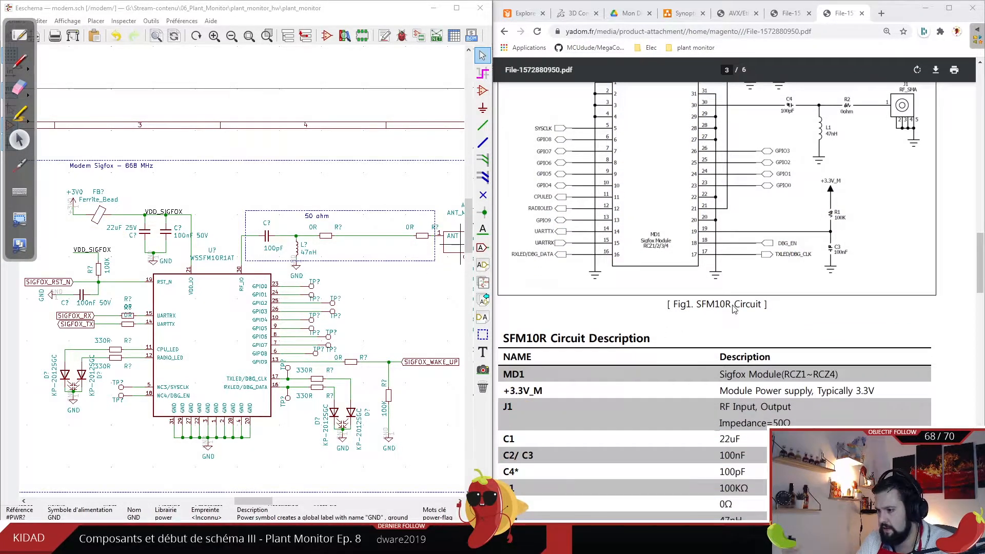
ctrl+scroll(733, 308, down, 1)
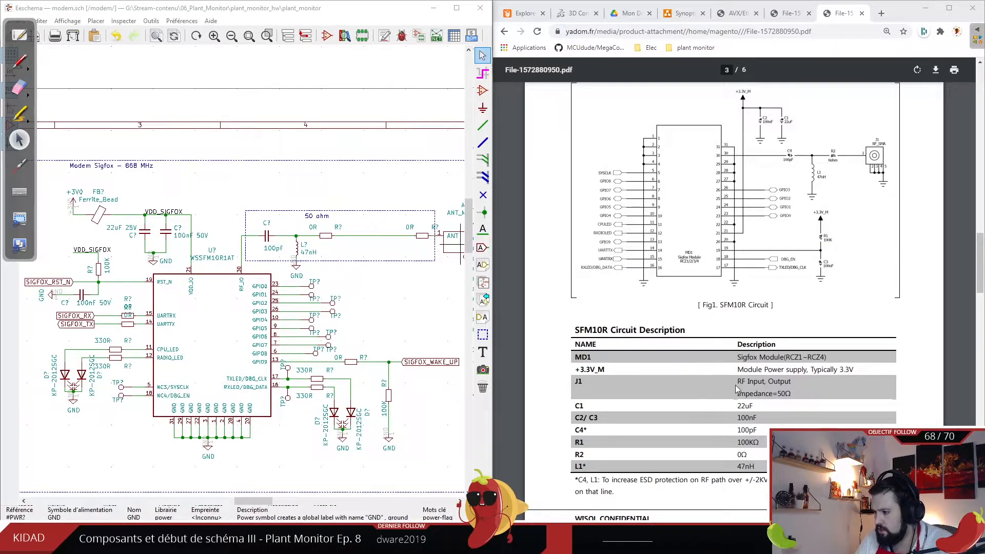
drag(791, 394, 751, 393)
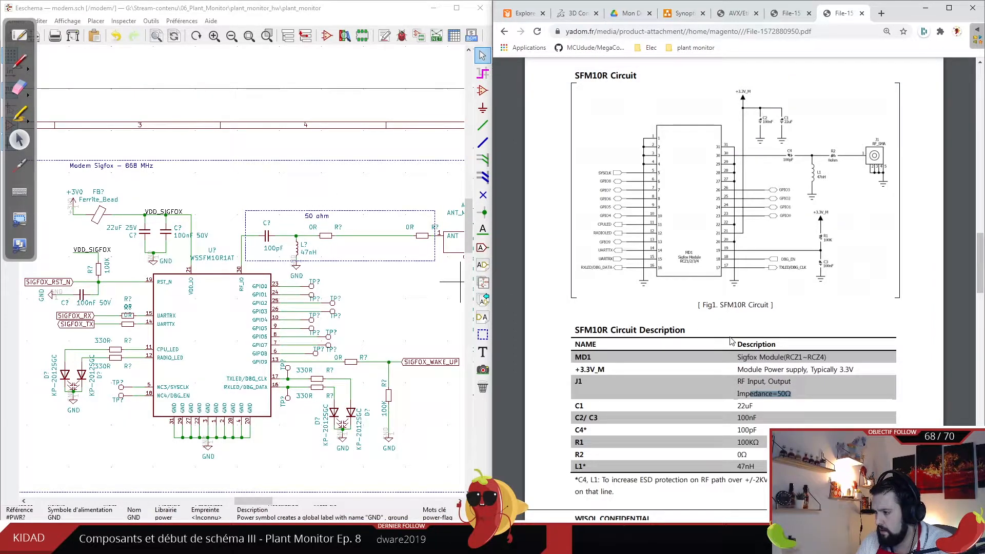
scroll(713, 340, down, 1)
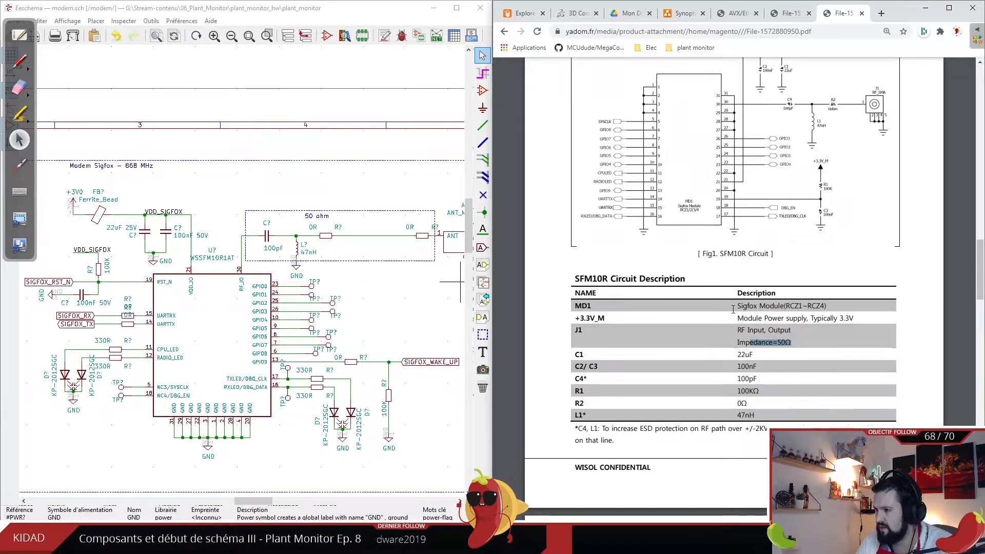
scroll(735, 305, up, 1)
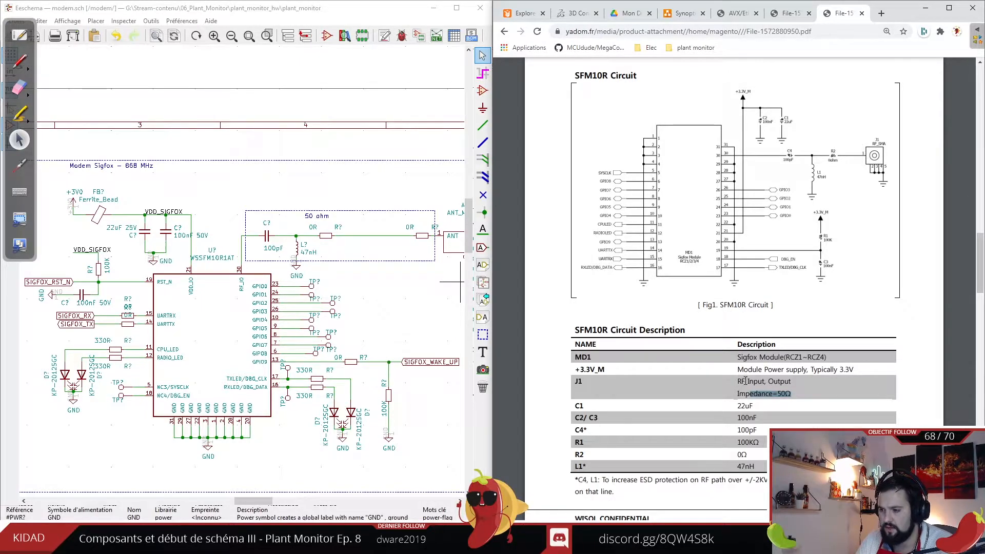
scroll(751, 436, down, 1)
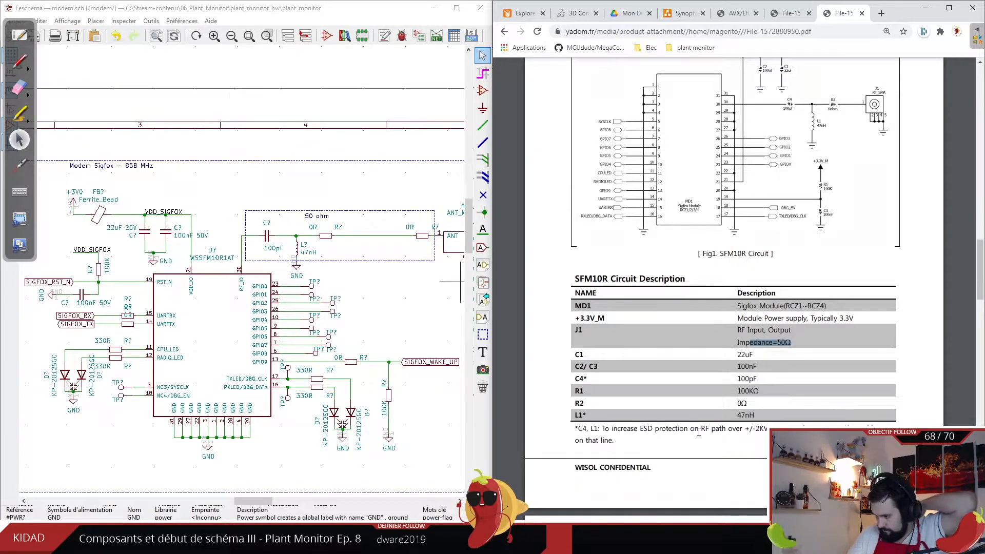
scroll(698, 432, down, 1)
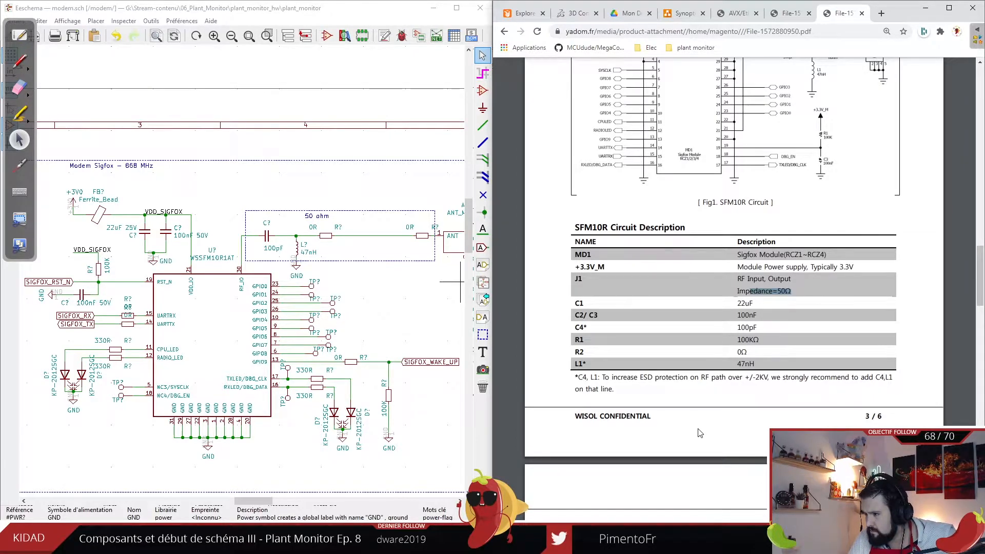
scroll(699, 432, up, 2)
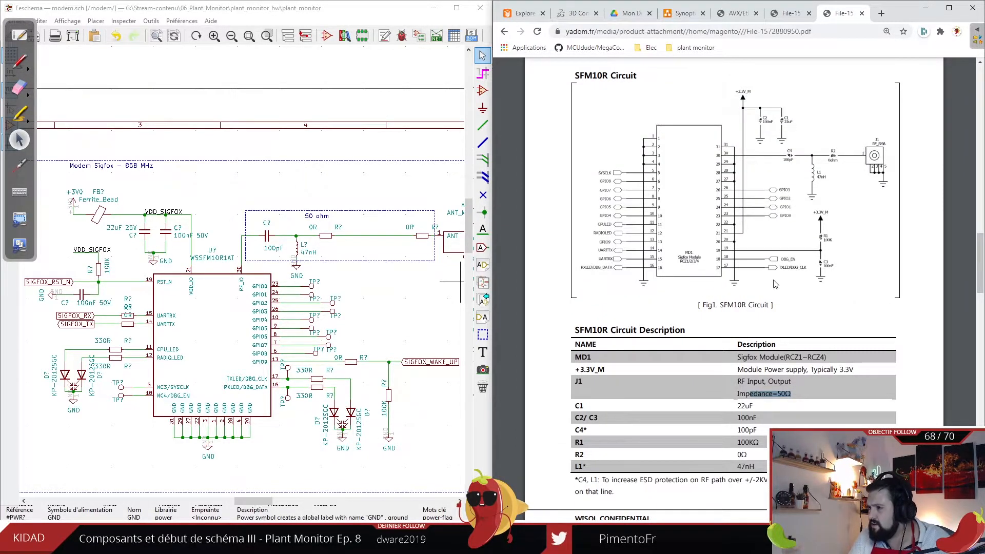
ctrl+scroll(775, 285, up, 1)
scroll(775, 286, down, 1)
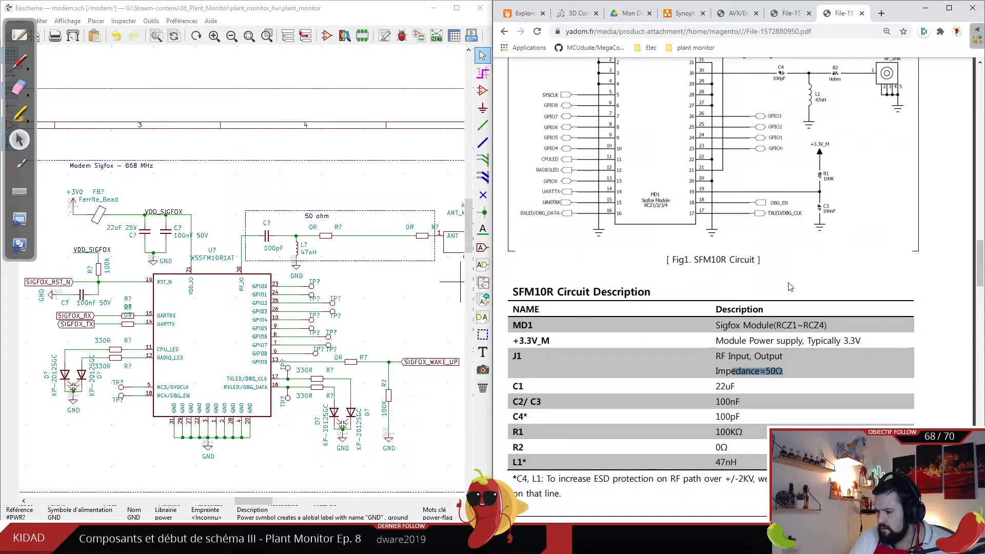
scroll(782, 286, up, 1)
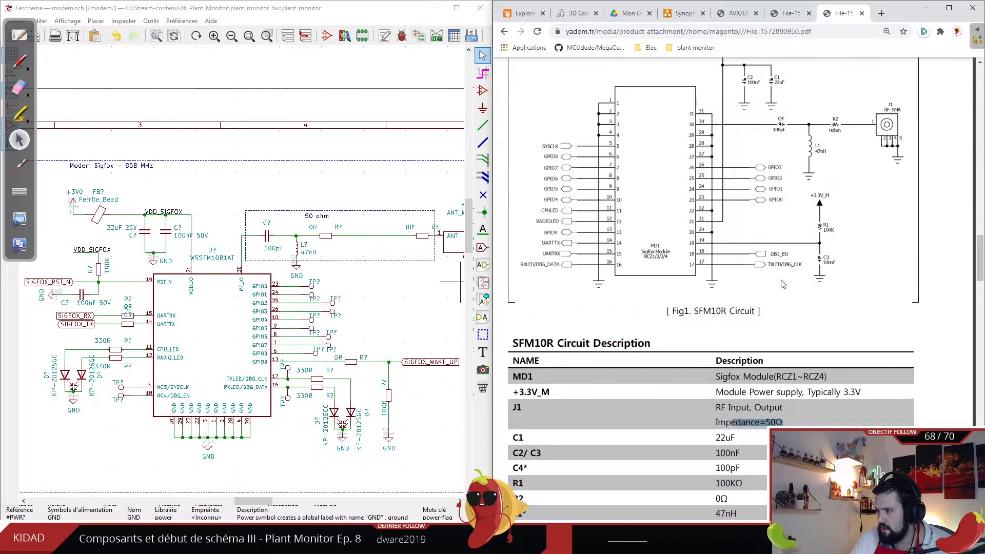
scroll(706, 487, down, 1)
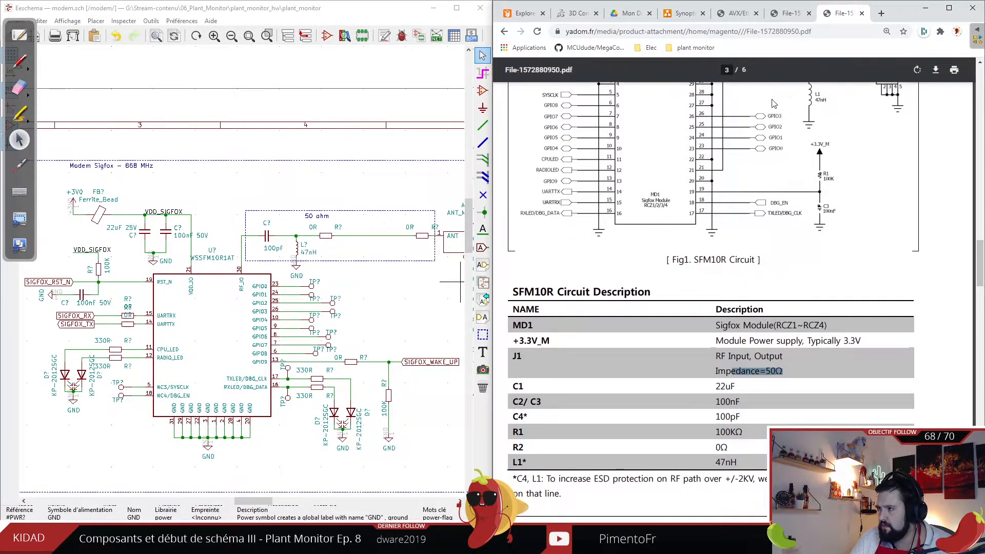
scroll(788, 136, up, 1)
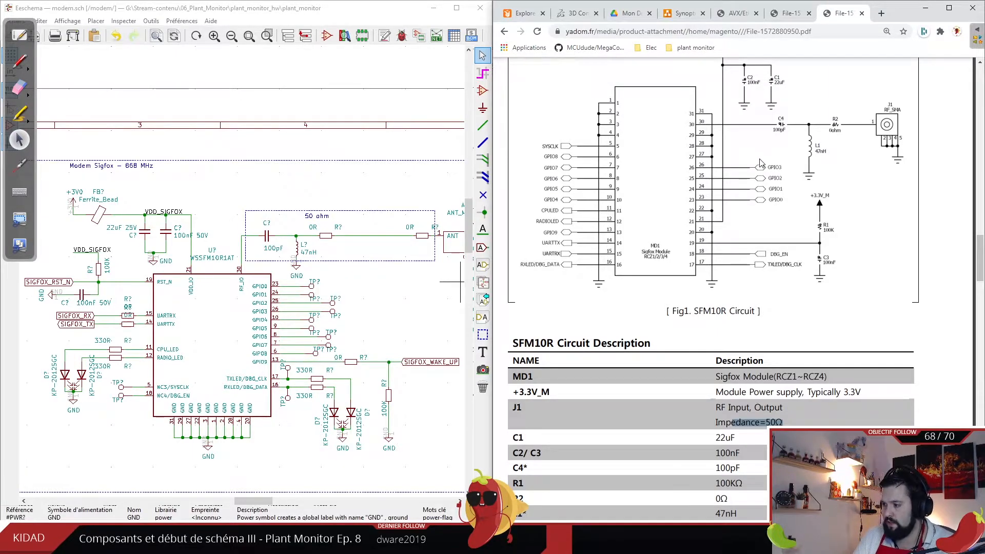
- Find the top-view layout figures in the Layout Design Guide and inspect the 50ohm line with C4, L1 and R2
scroll(774, 152, down, 5)
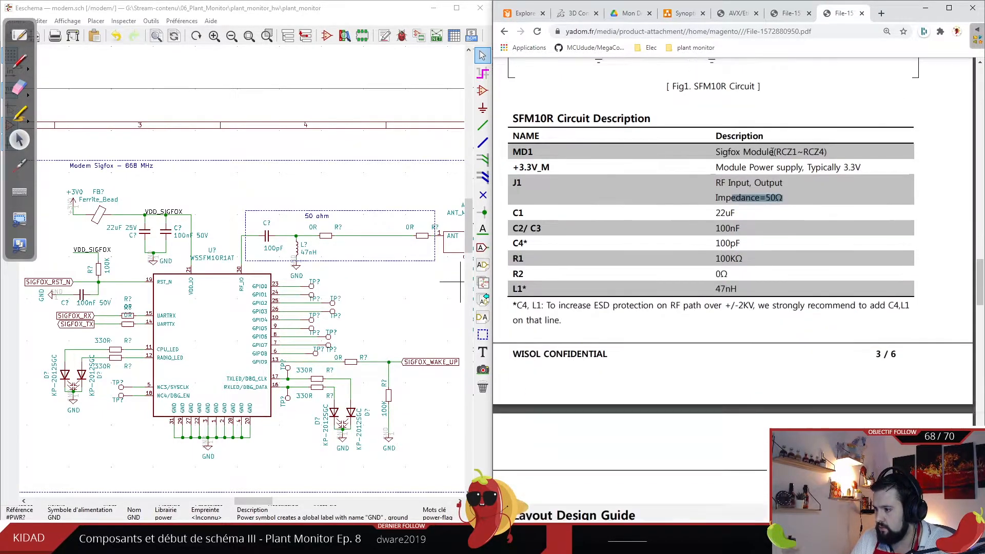
scroll(774, 152, down, 3)
scroll(733, 197, down, 3)
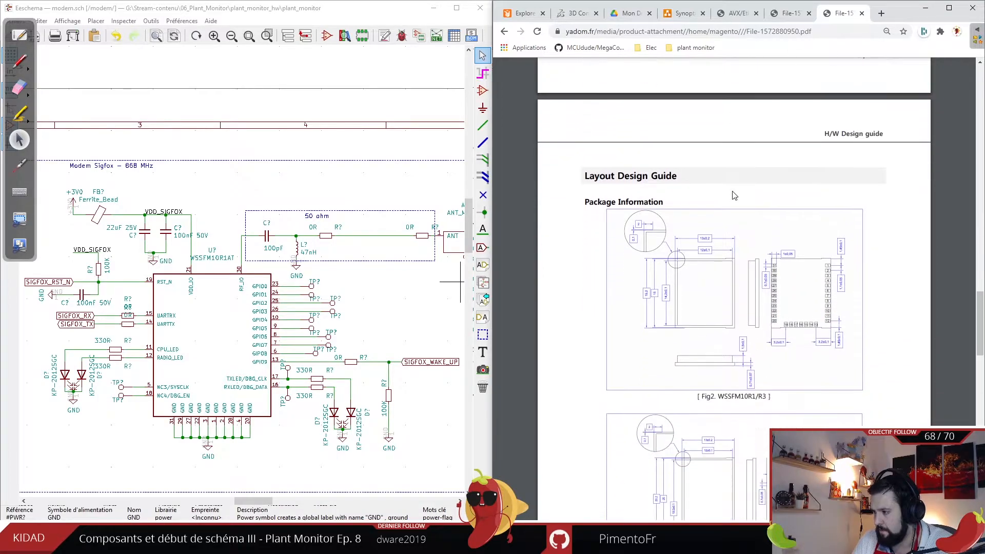
scroll(734, 196, down, 9)
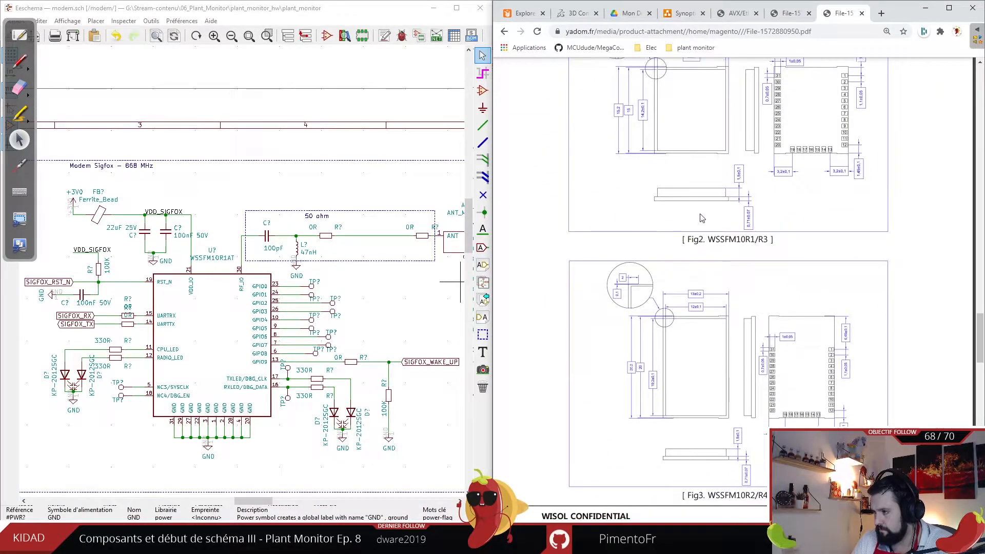
scroll(690, 219, down, 20)
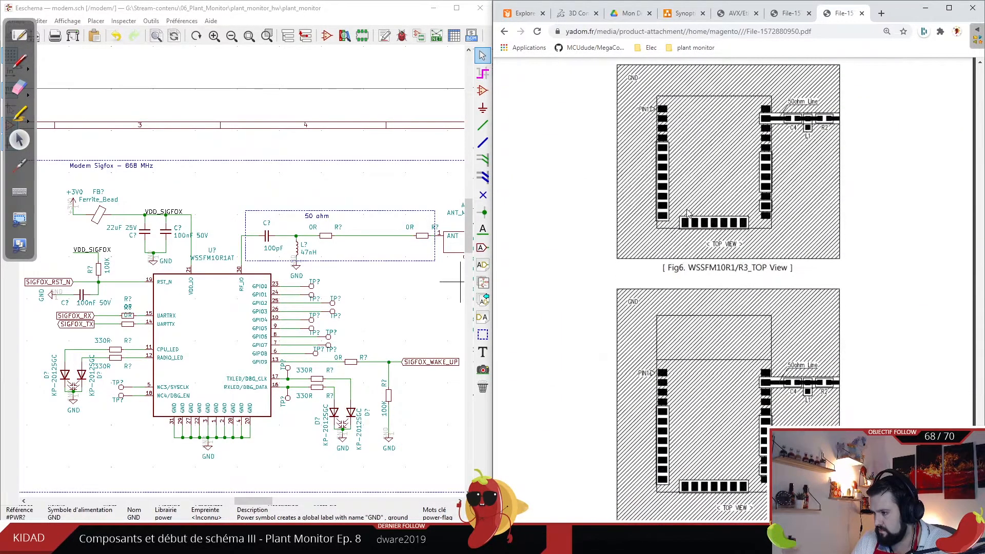
ctrl+scroll(745, 226, up, 2)
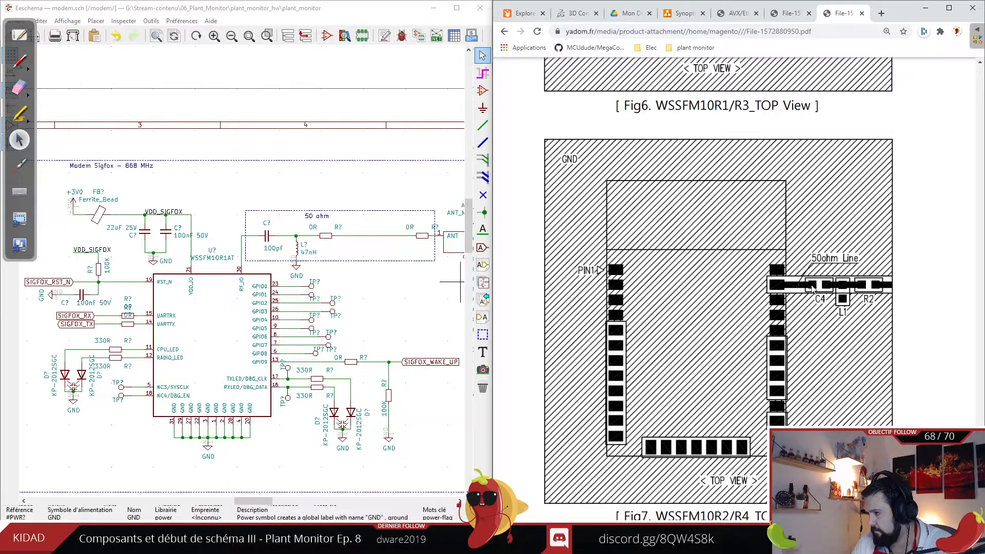
- Compare the recommended PCB layout figures with the module dimension drawings, and return to the SFM10R circuit figure in the design guide
scroll(883, 287, up, 5)
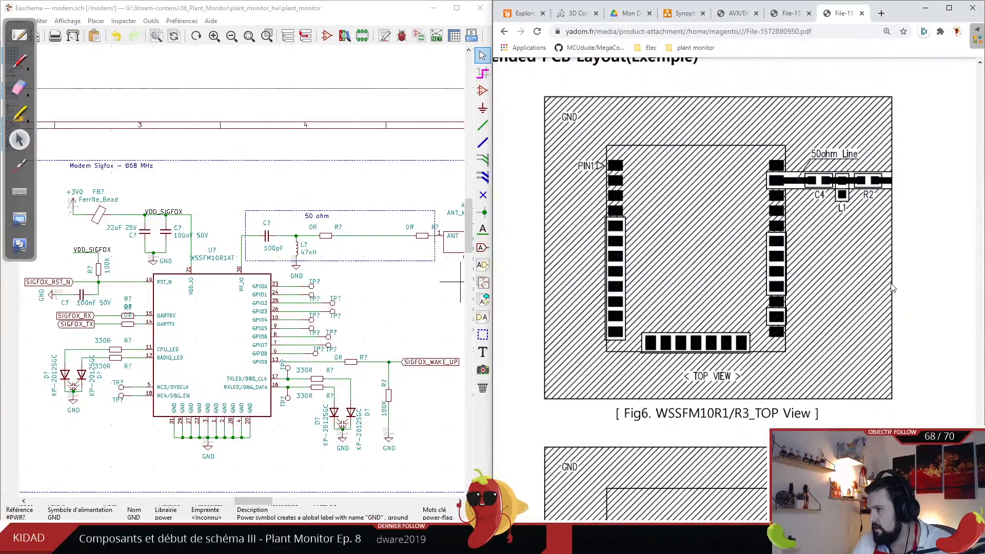
scroll(892, 288, down, 6)
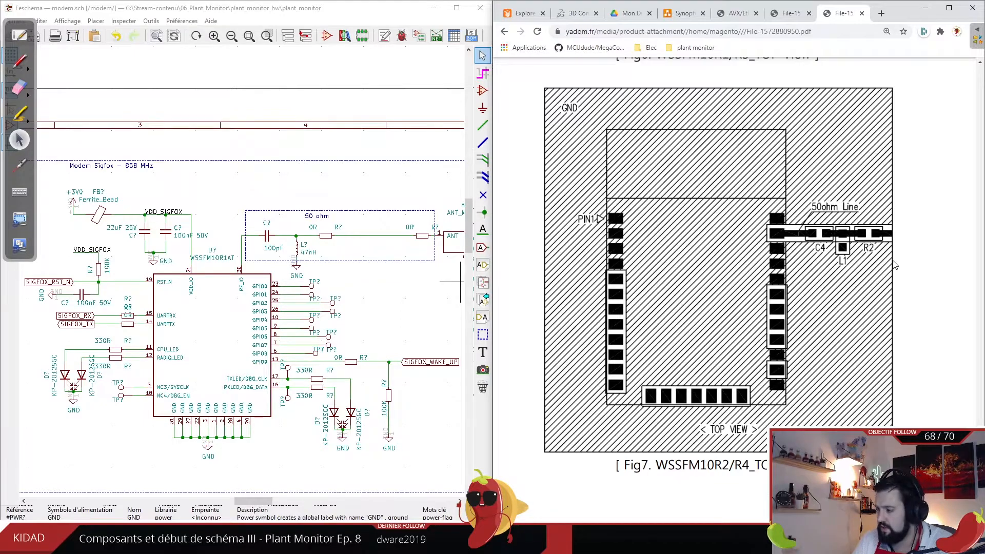
ctrl+scroll(784, 263, down, 2)
scroll(783, 263, down, 1)
scroll(784, 264, up, 7)
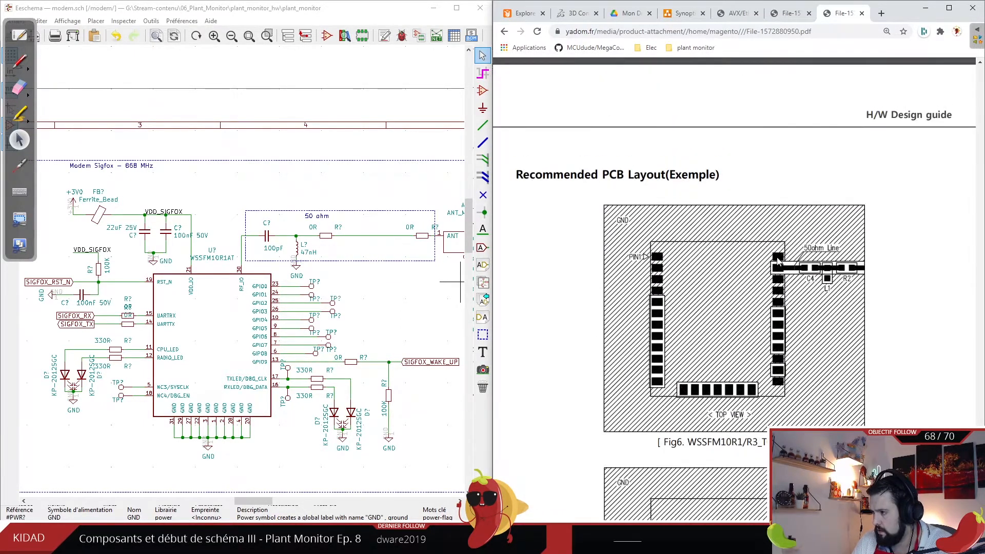
scroll(777, 263, up, 8)
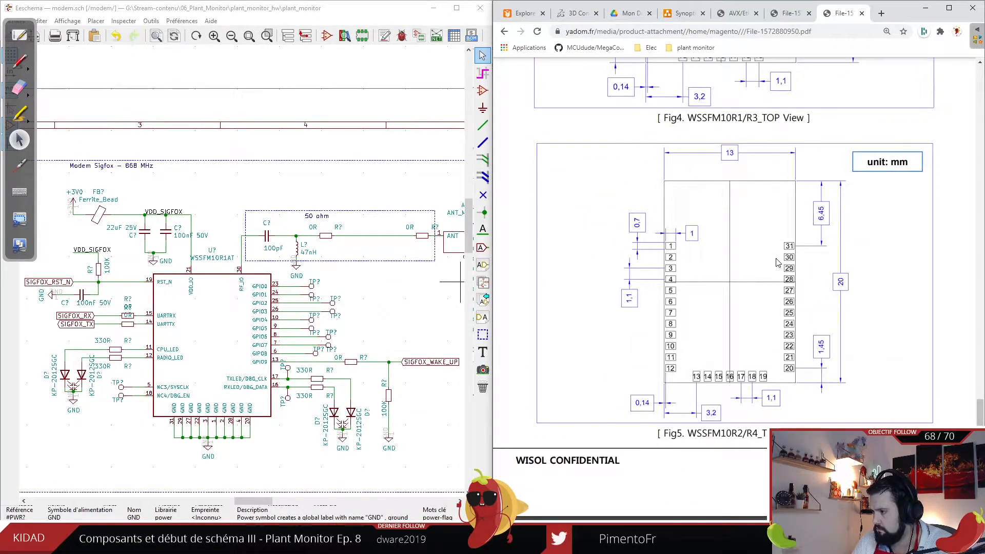
scroll(778, 263, down, 20)
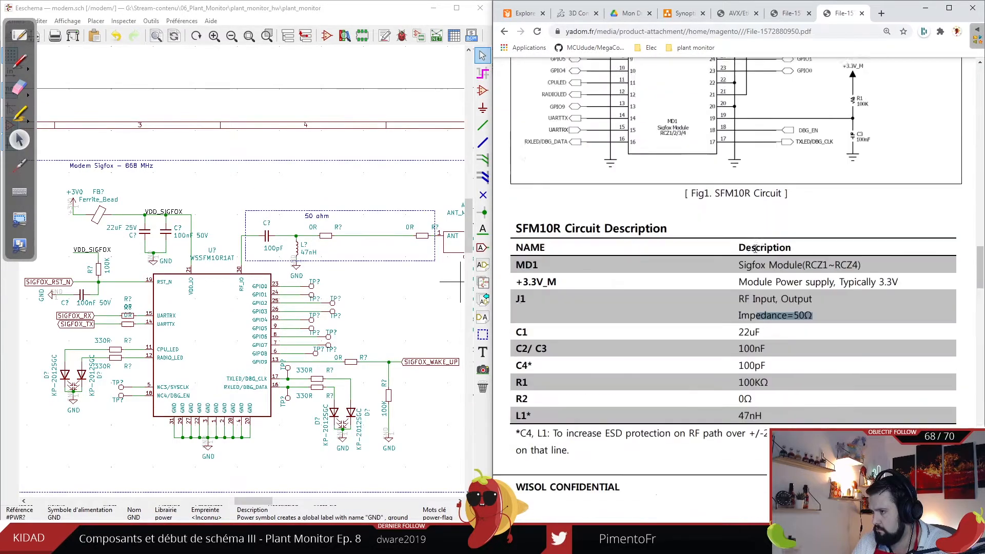
scroll(754, 249, up, 5)
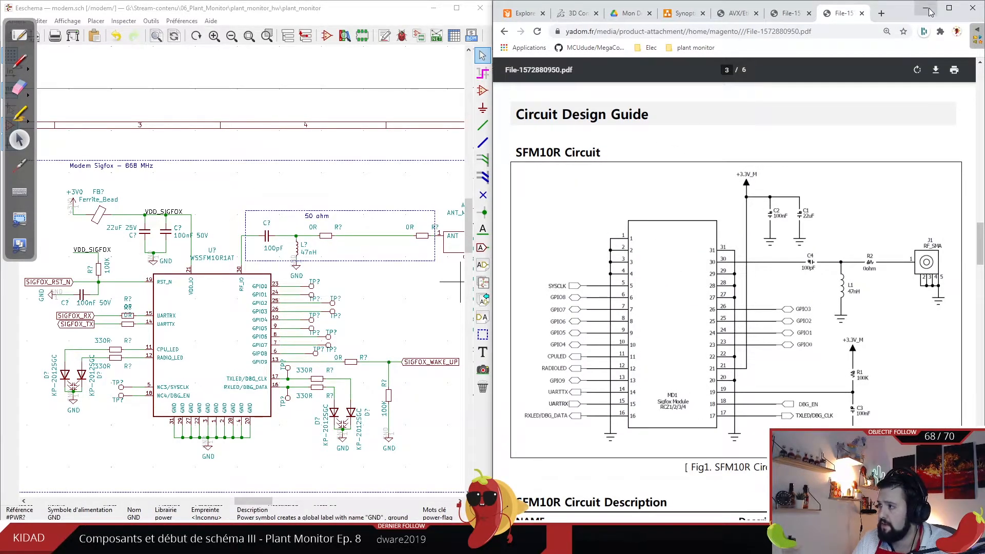
- Maximize the modem schematic window, and switch to the browser to show the Synoptique.drawio diagram maximized
click(928, 8)
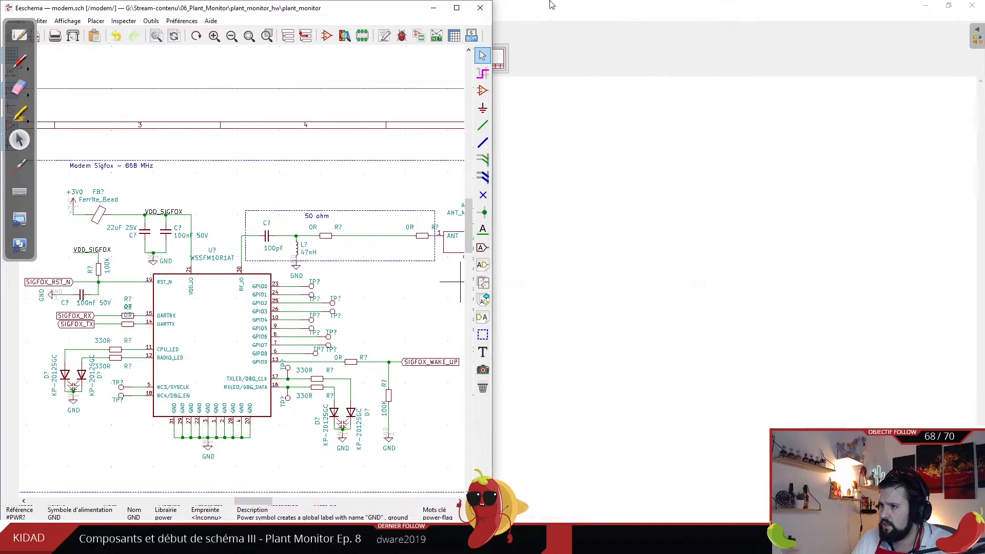
click(457, 9)
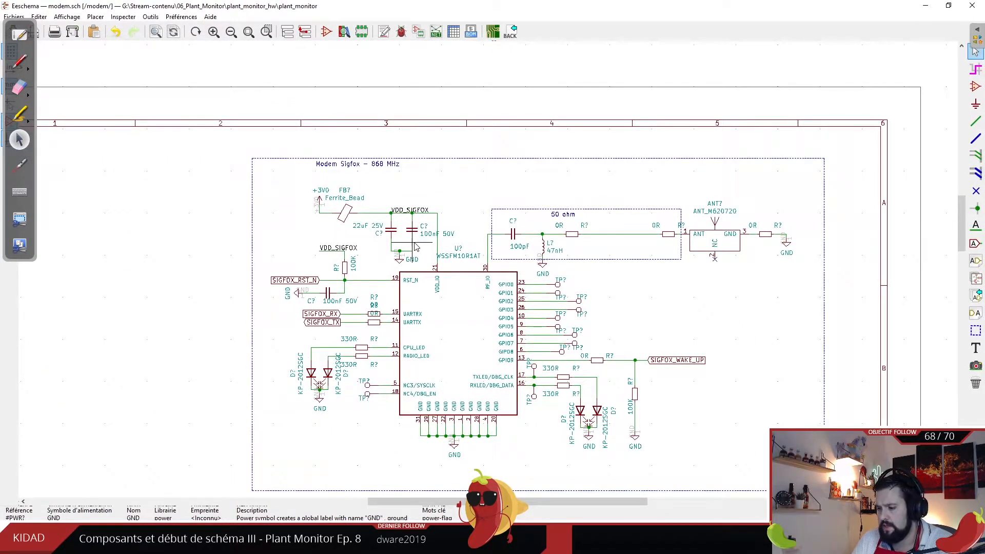
key(alt+Tab)
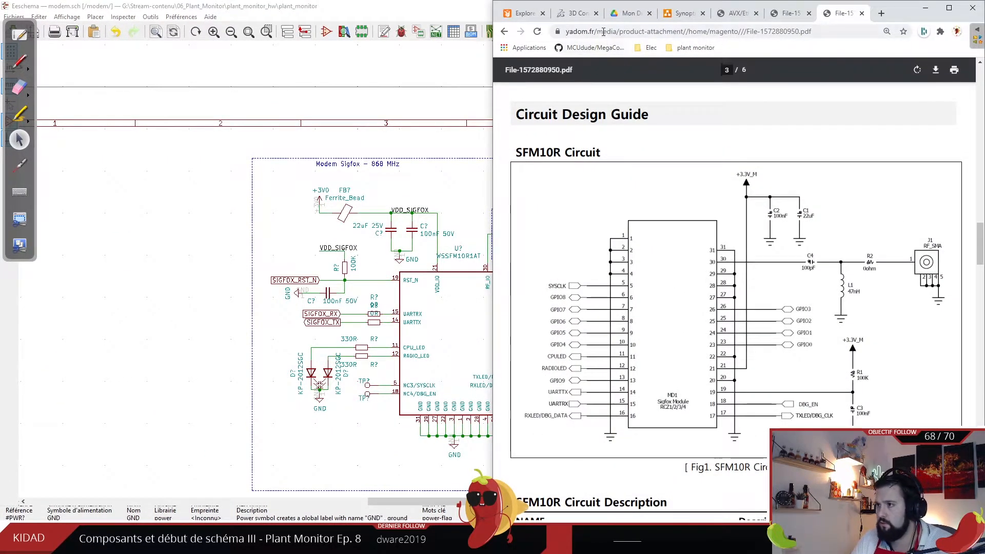
click(621, 19)
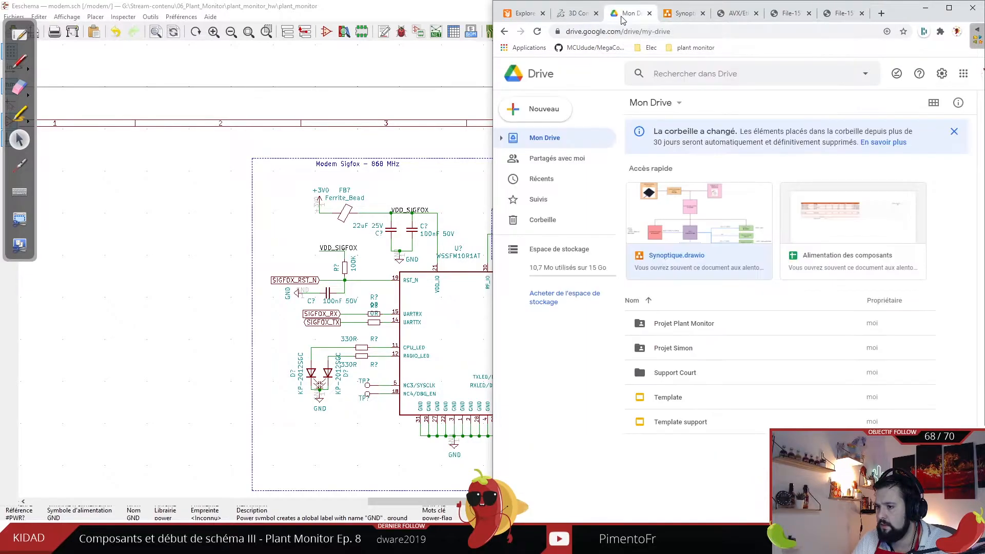
click(678, 17)
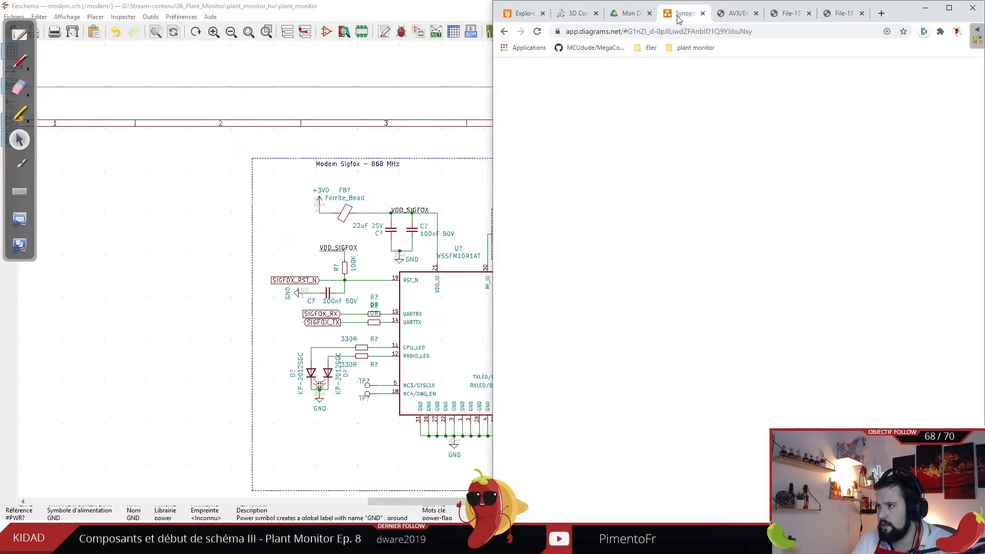
click(949, 8)
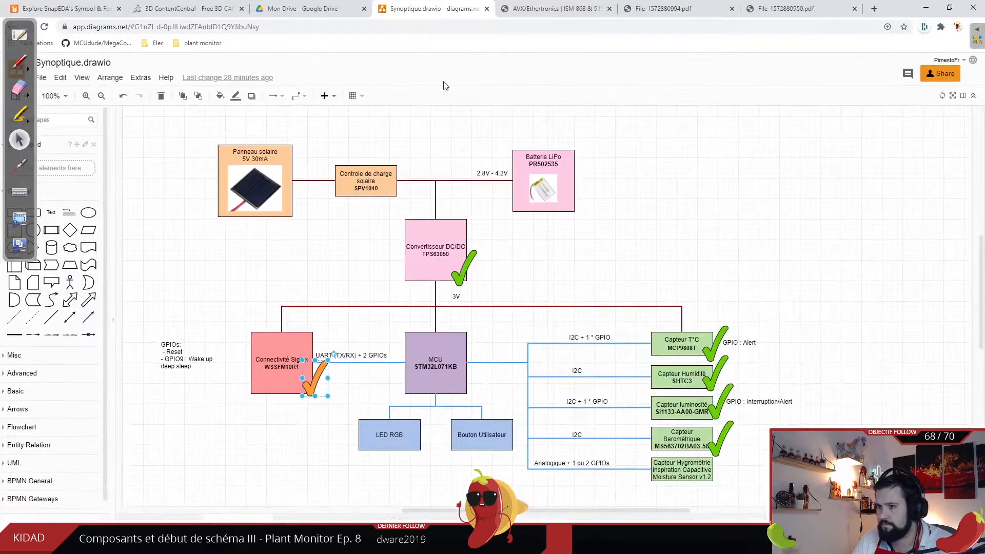
- Change the fill colour of the check mark on the Connectivité Sigfox block to green 66CC00
click(220, 96)
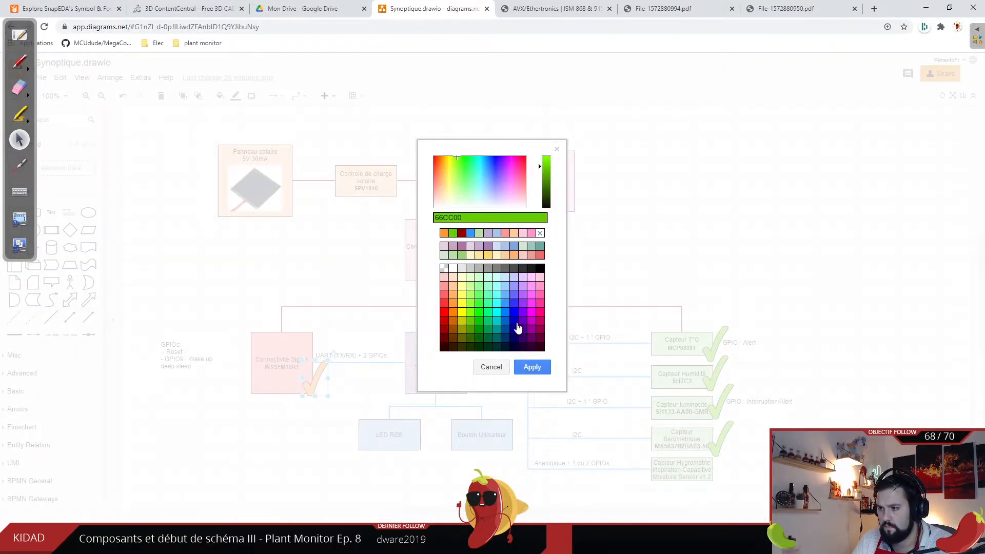
click(532, 367)
click(352, 424)
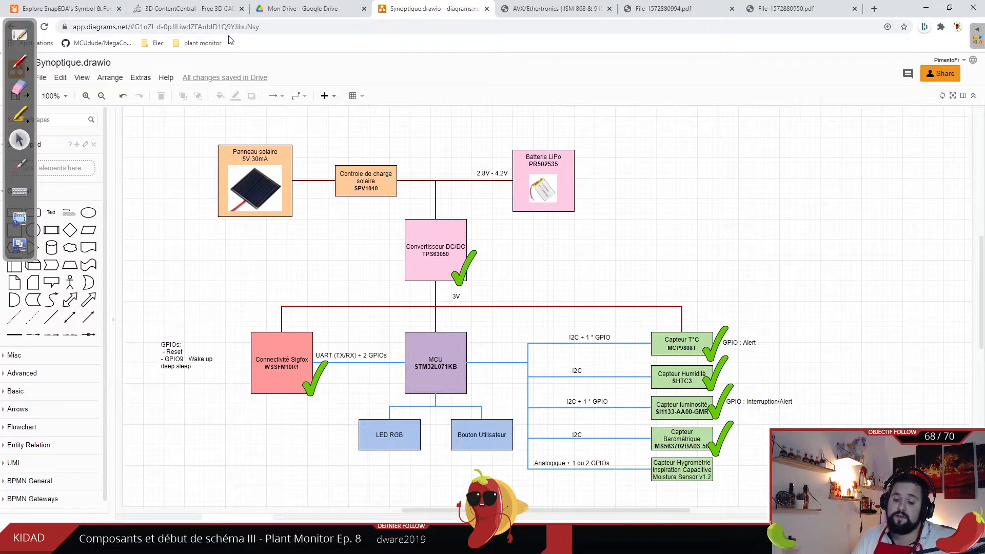
click(315, 389)
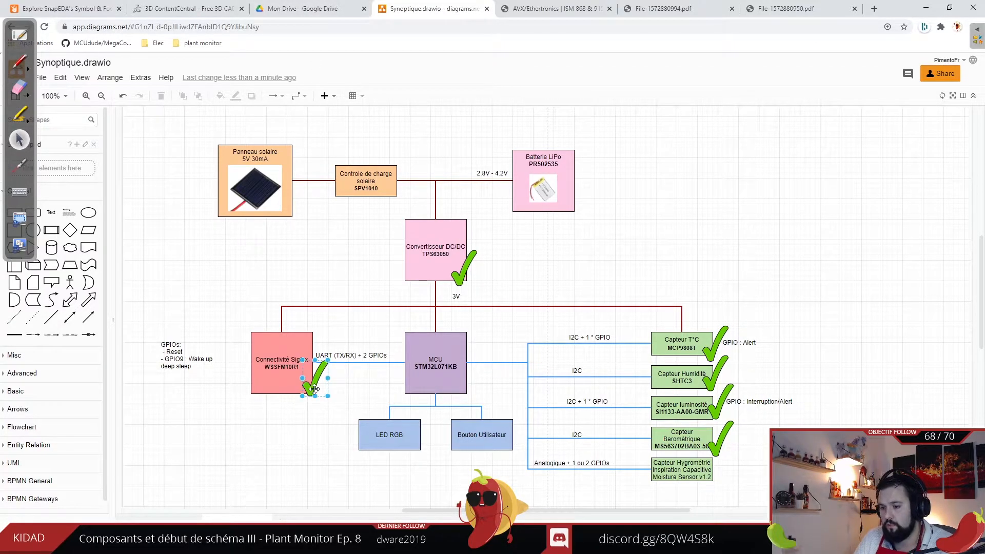
drag(315, 388, 311, 381)
click(338, 222)
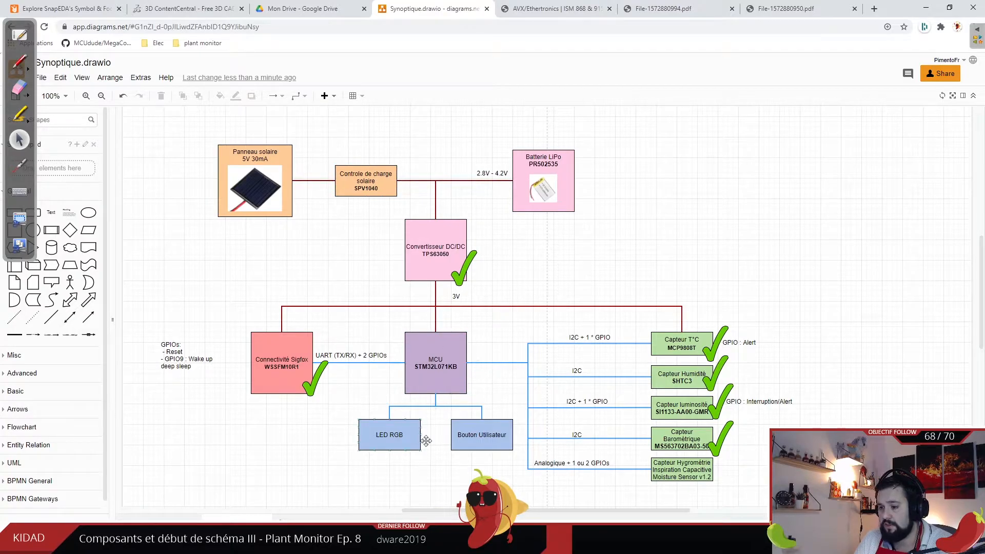
- Search the web for the SPV1040 named in the Controle de charge solaire block and open its STMicroelectronics datasheet
double_click(361, 189)
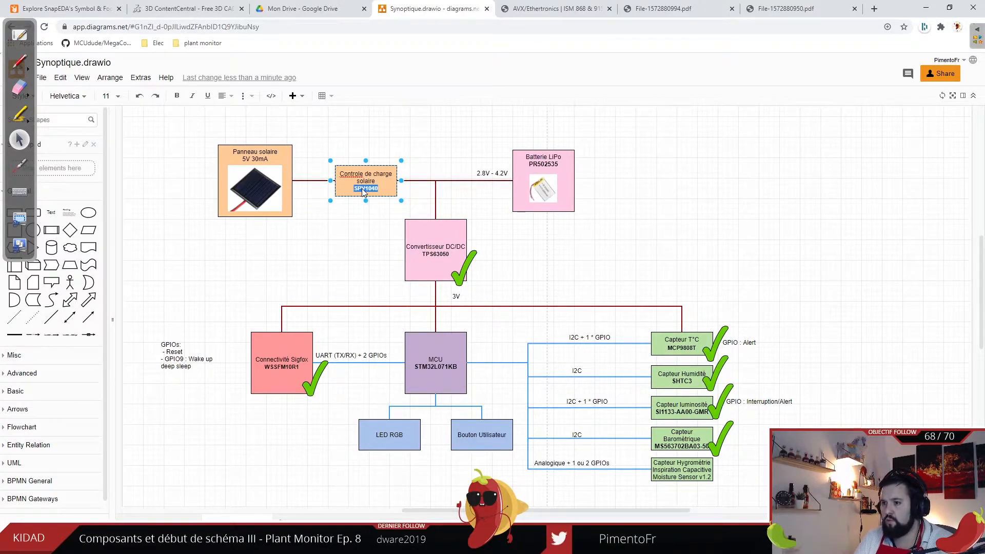
click(873, 9)
text(SPV1040)
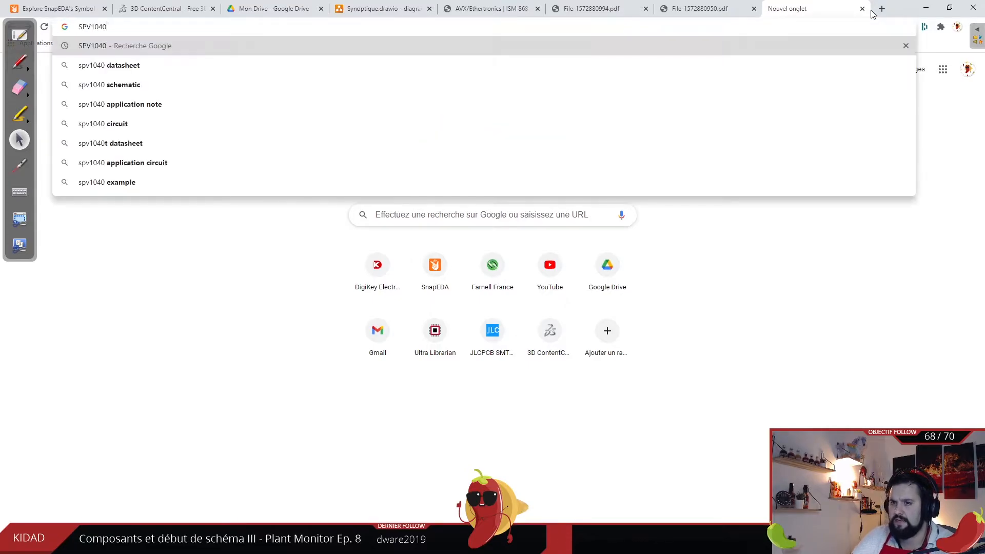
key(Return)
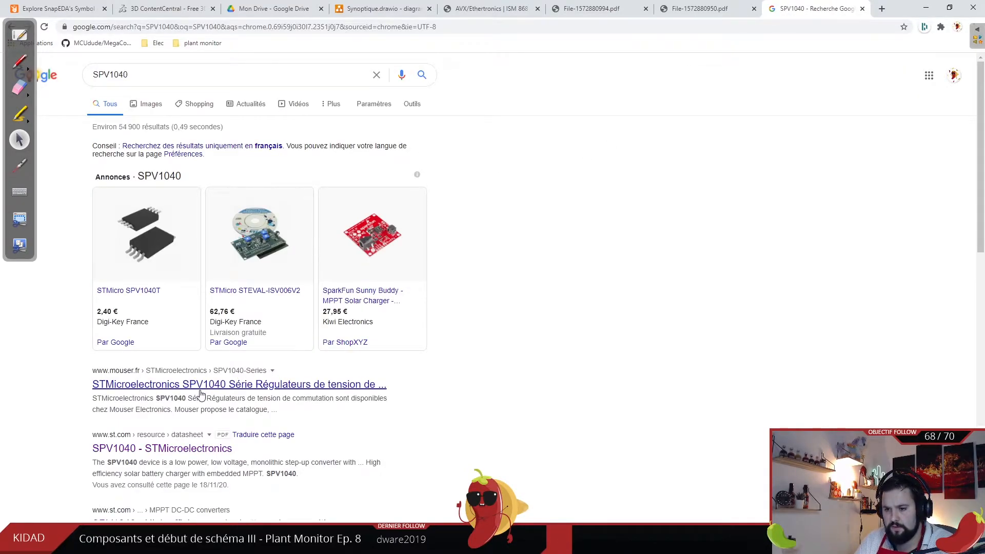
click(159, 449)
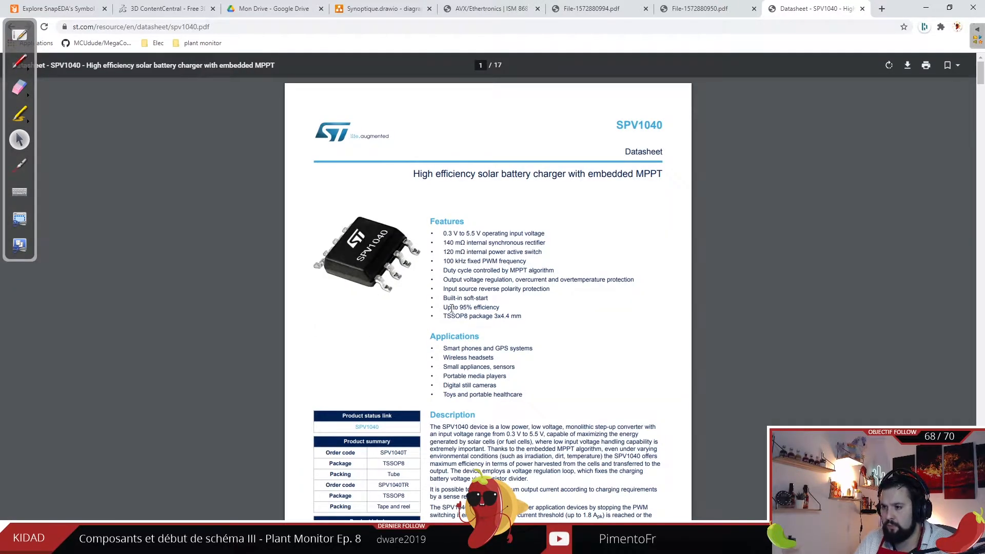
- Examine the Features list on the SPV1040 datasheet's first page, focusing on the duty cycle controlled by MPPT algorithm entry
ctrl+scroll(485, 287, up, 2)
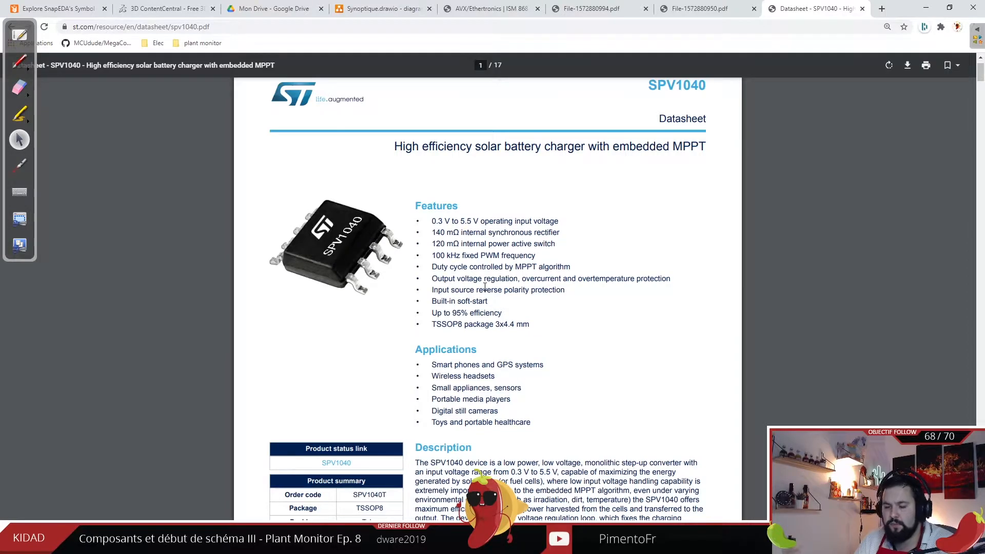
scroll(484, 288, up, 1)
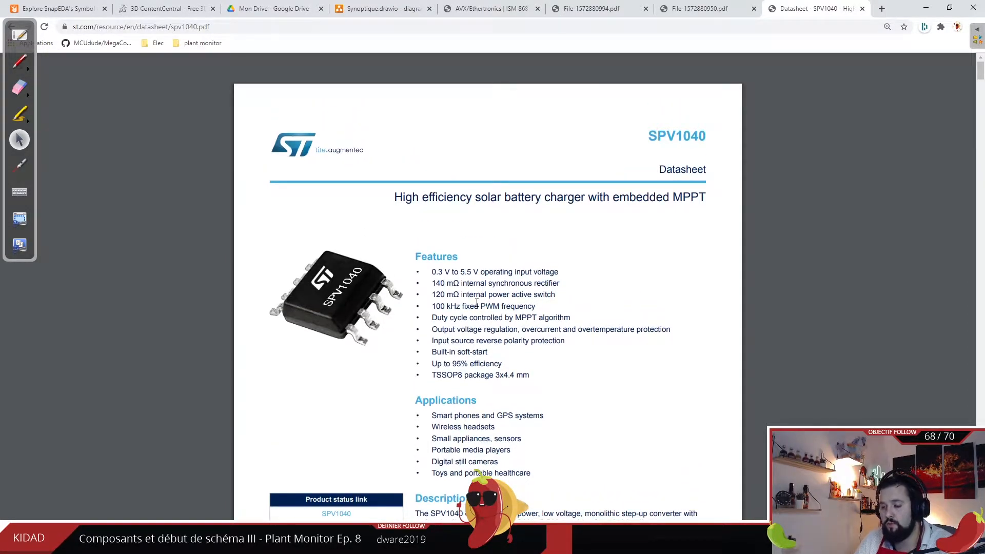
drag(432, 317, 533, 322)
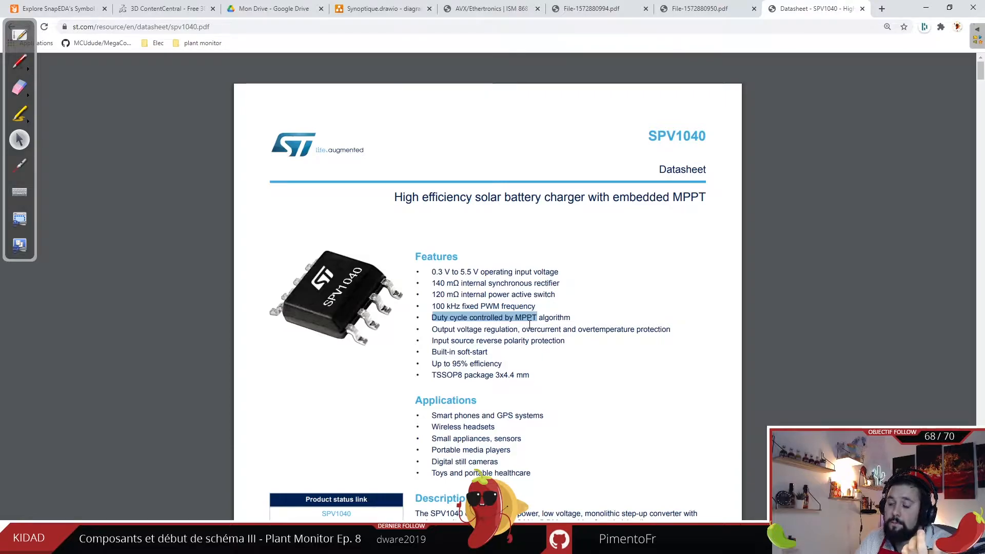
double_click(529, 319)
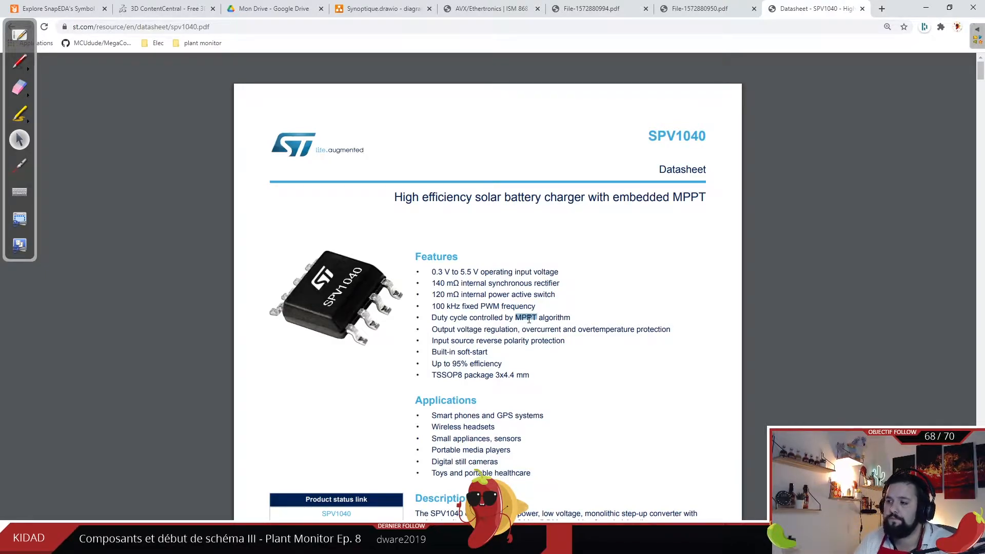
click(528, 318)
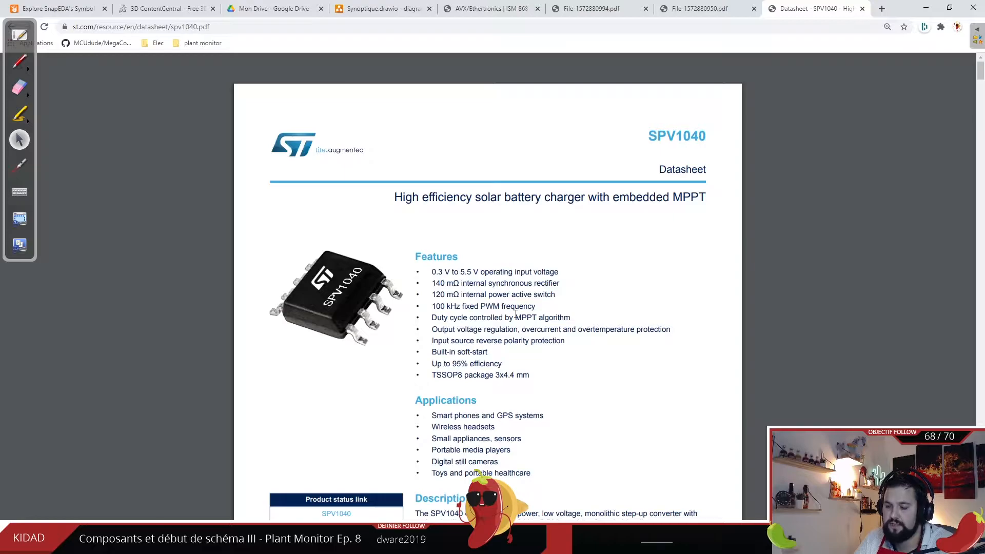
ctrl+scroll(504, 301, up, 1)
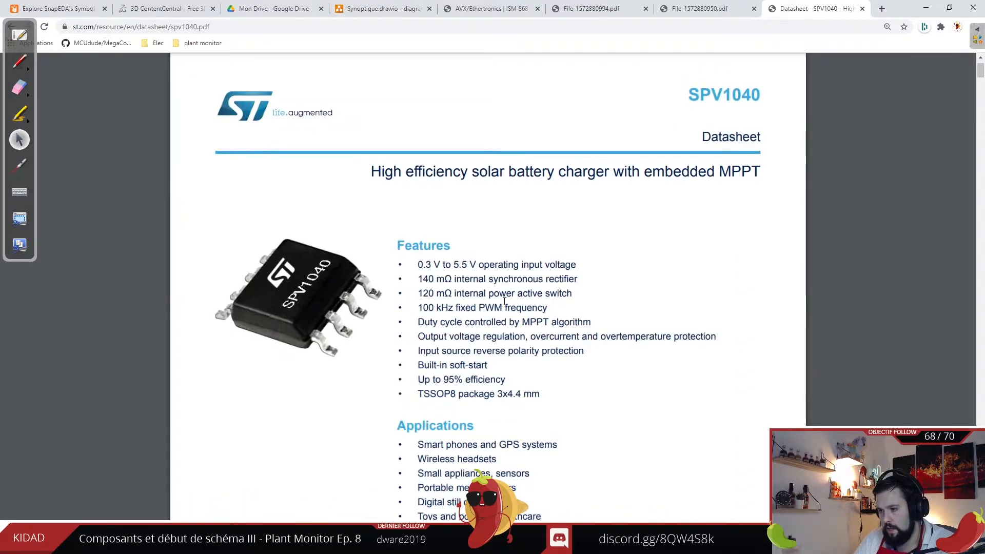
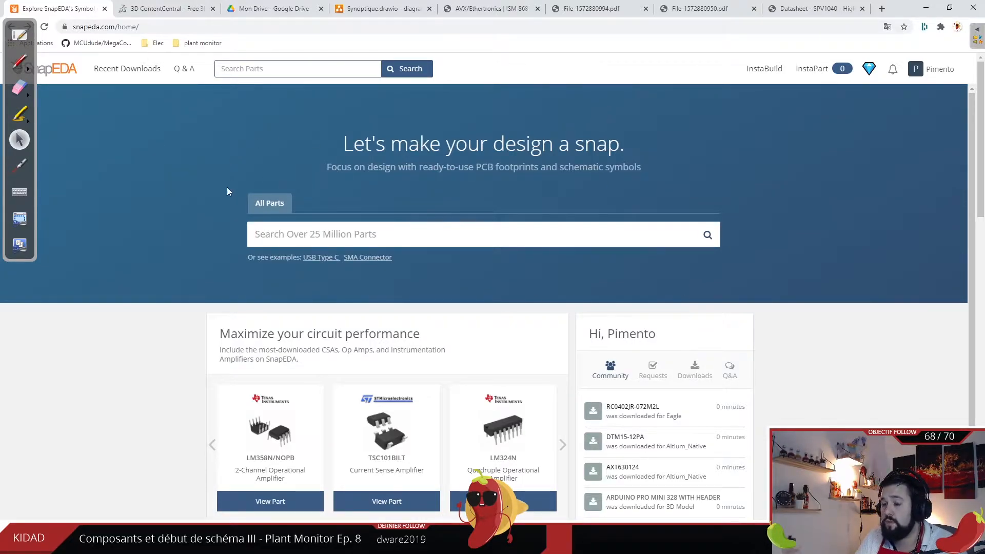
- Take the part number SPV1040 from the datasheet's block diagram page and search SnapEDA for it
click(796, 10)
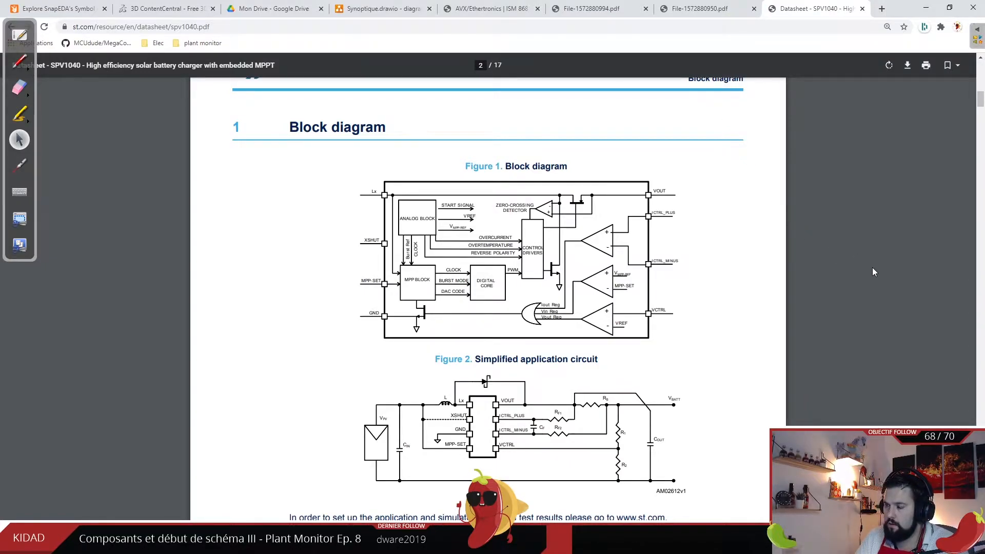
scroll(686, 321, up, 2)
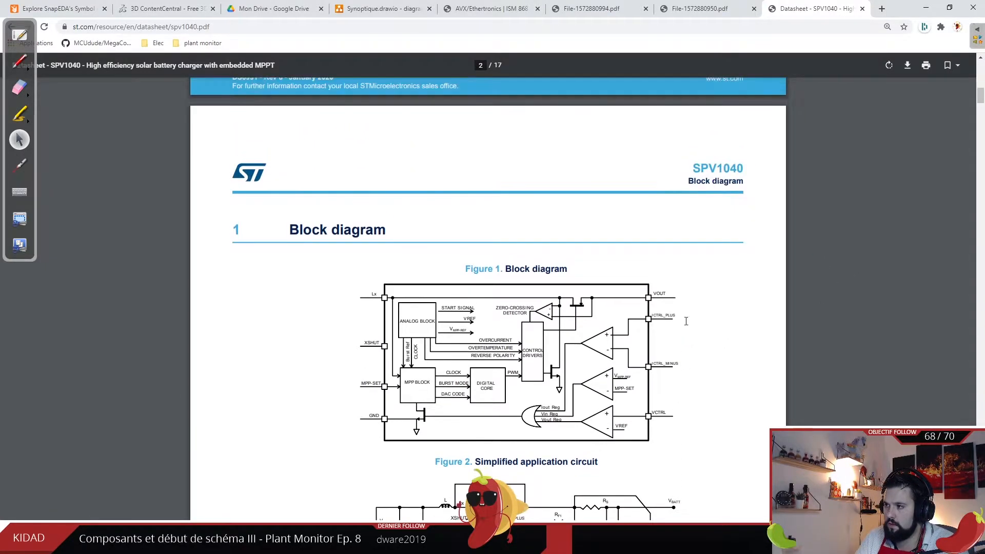
double_click(708, 165)
click(150, 8)
click(72, 9)
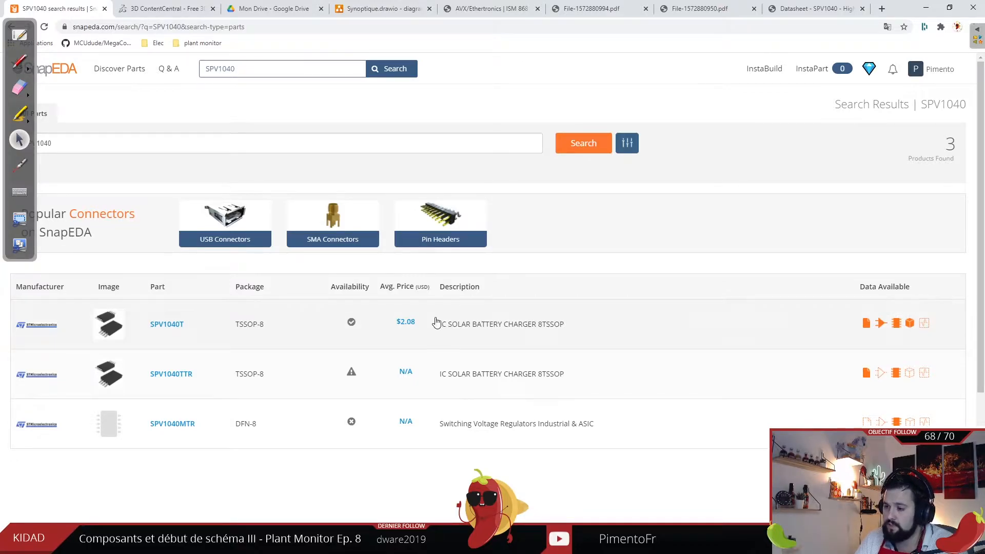
- Download the SPV1040T footprint from SnapEDA in the KiCad (V4 and later) format
click(175, 325)
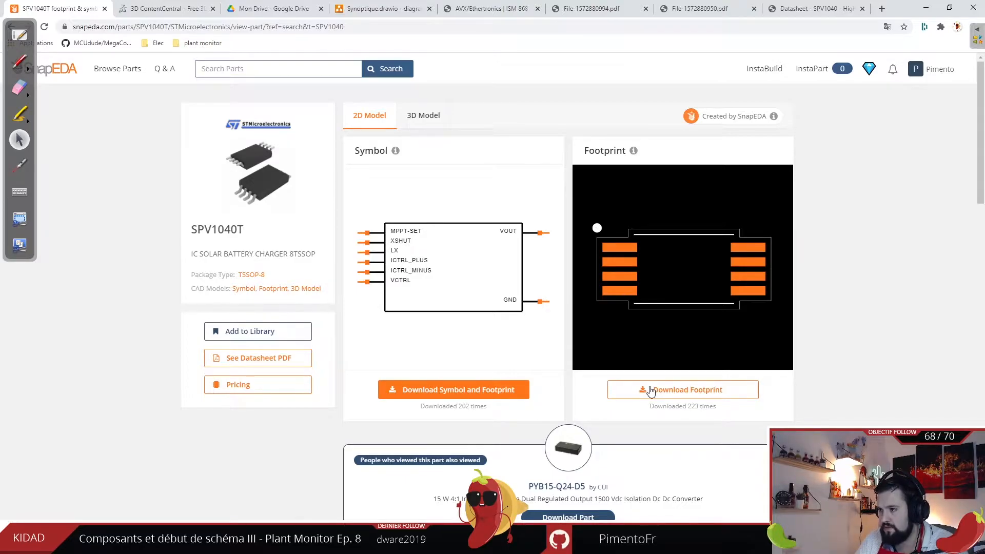
click(650, 391)
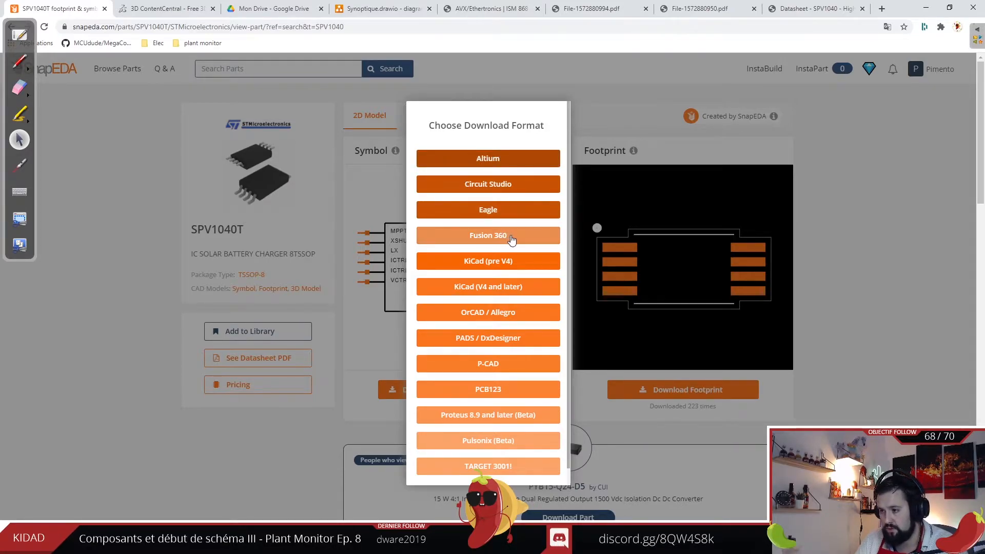
click(510, 297)
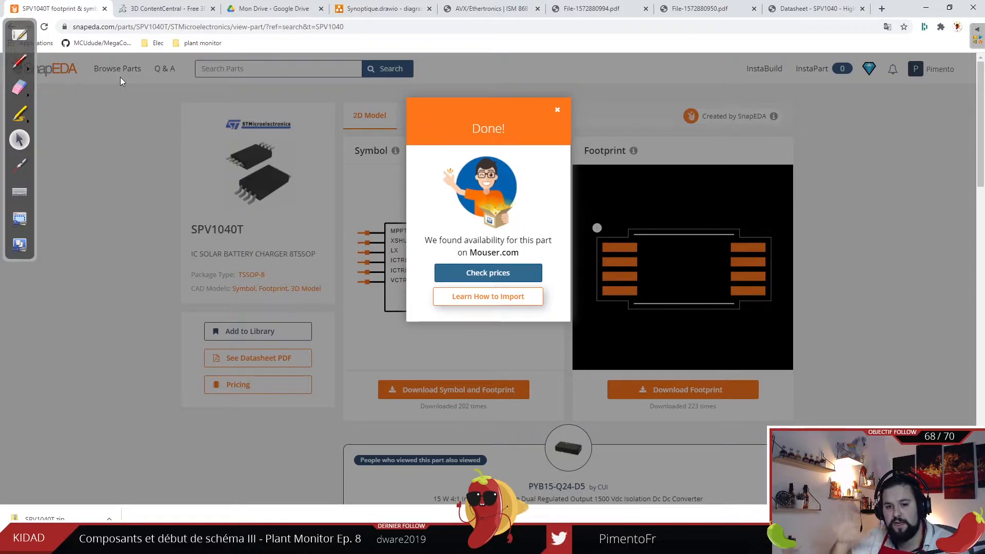
- Open the Ultra Librarian website, ultralibrarian.com, in a new browser tab
click(882, 9)
text(ultralibrarian.com)
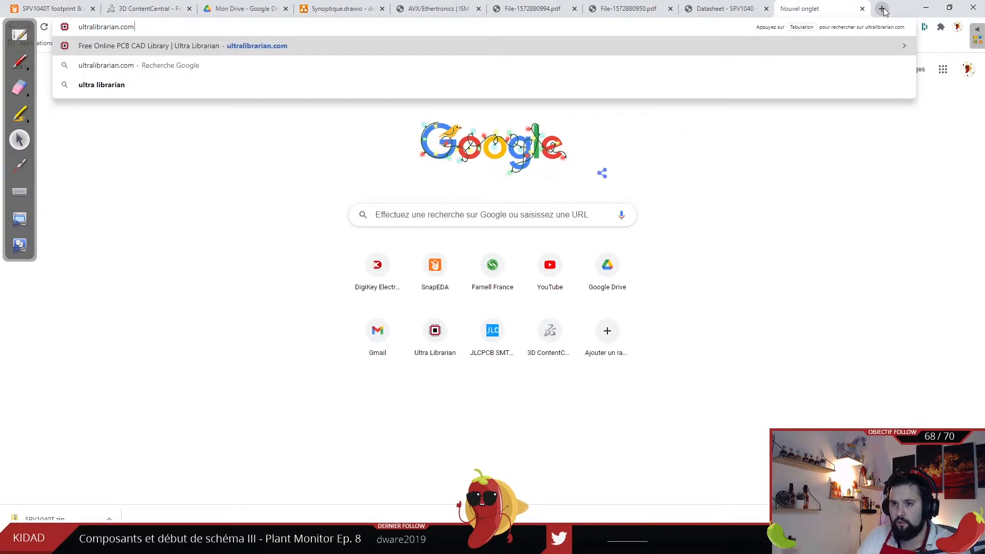
key(Return)
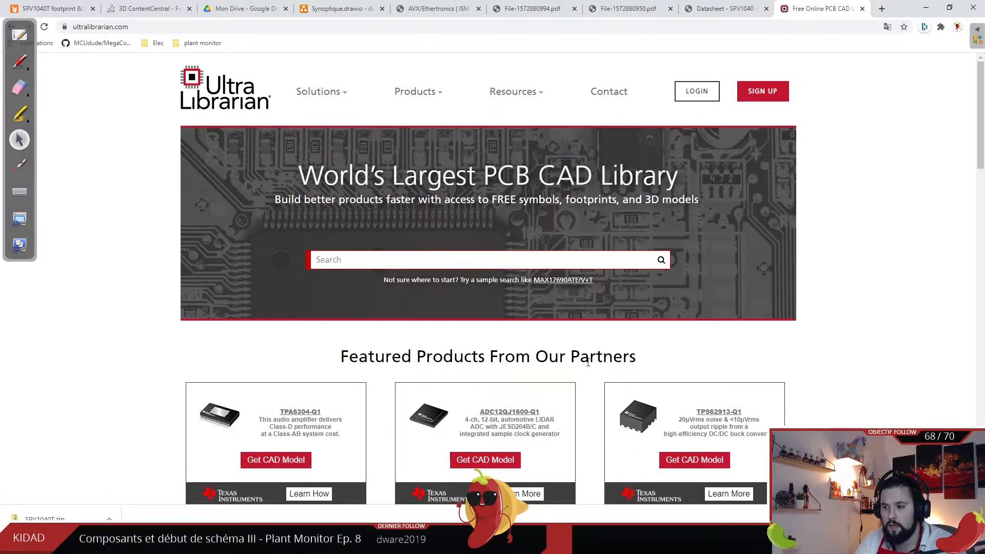
- Return to the SPV1040T page on SnapEDA and download the part's 3D model as a STEP file
click(84, 5)
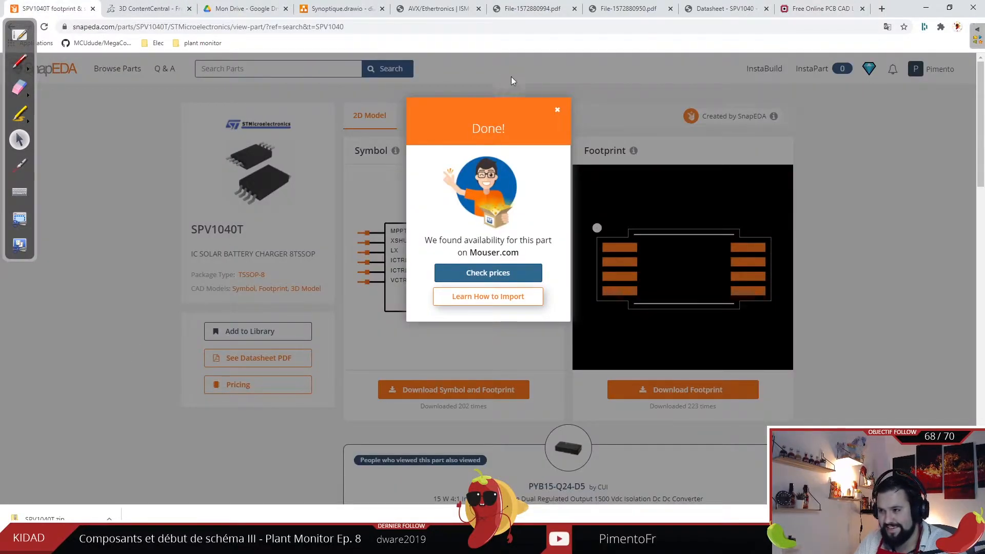
click(557, 111)
right_click(55, 515)
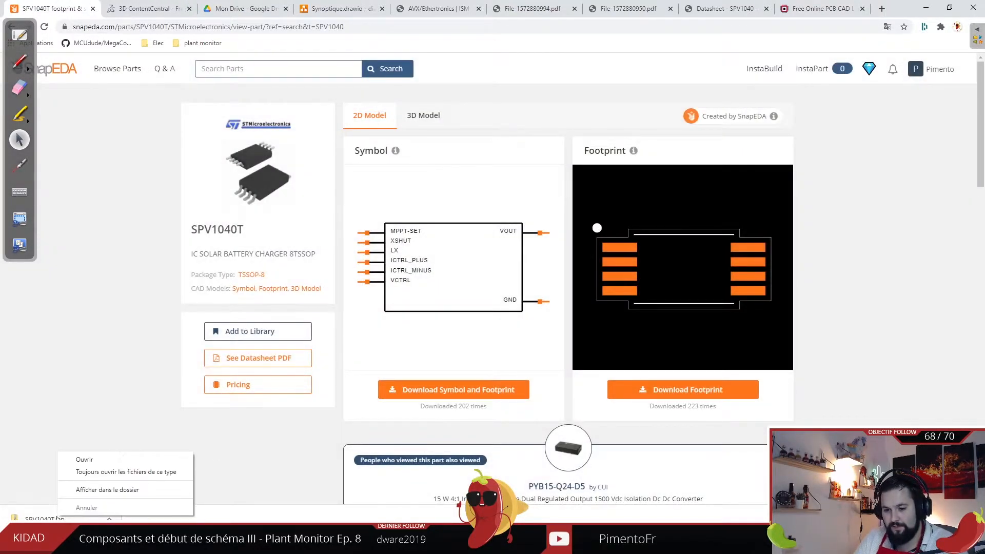
click(94, 490)
key(alt+Tab)
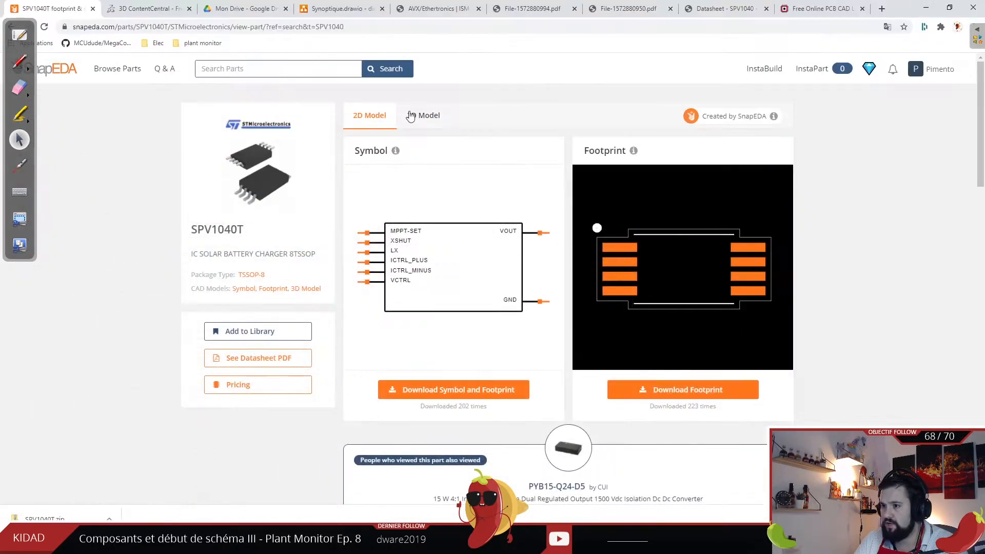
click(410, 116)
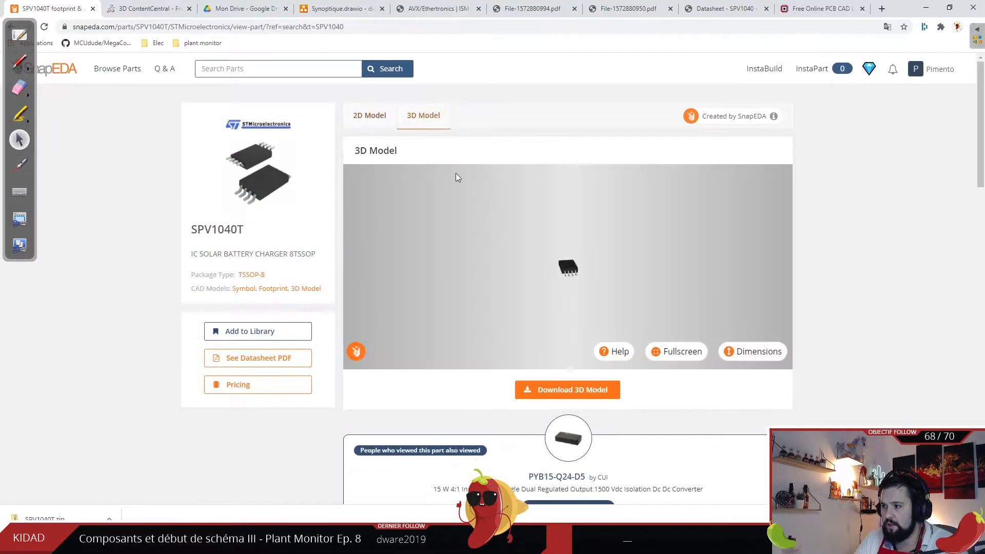
click(566, 391)
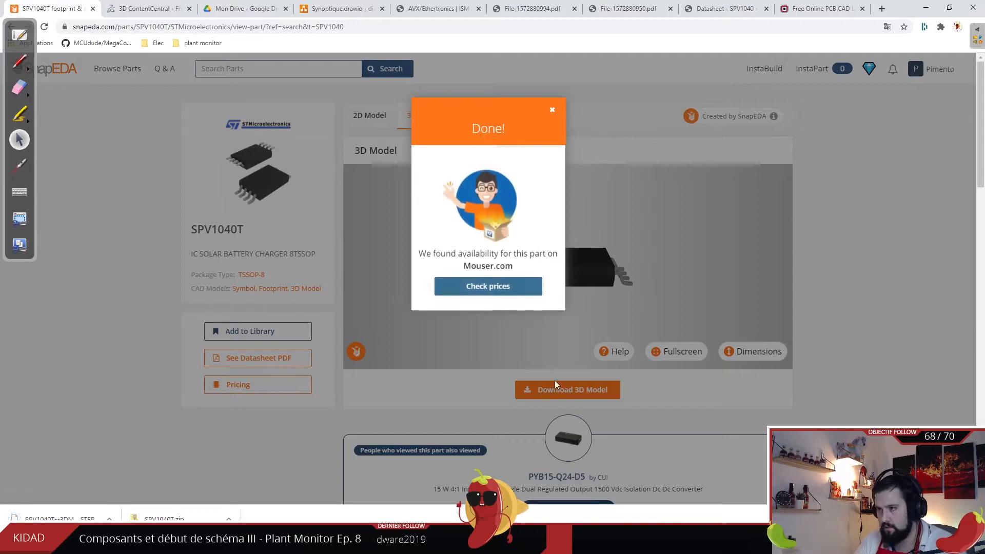
click(552, 109)
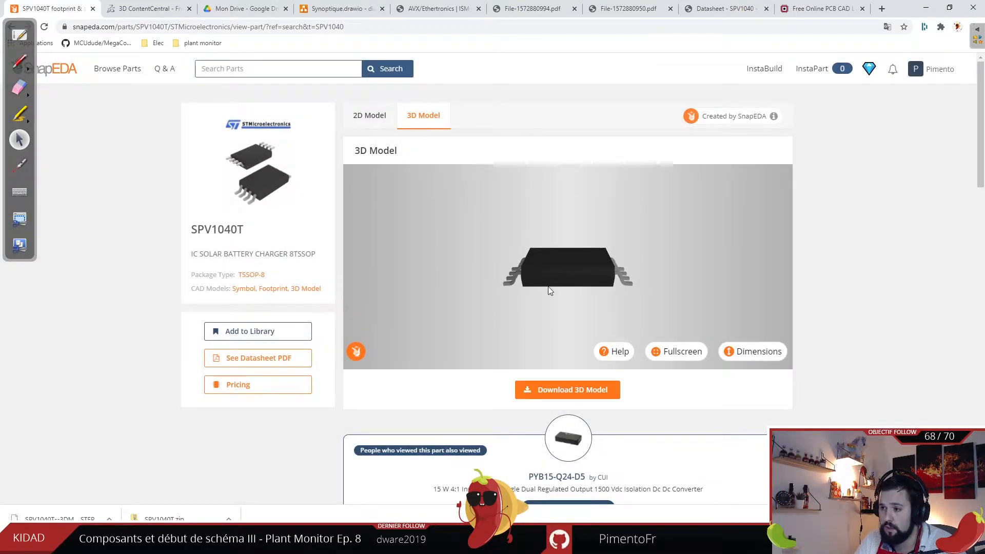
drag(549, 290, 548, 309)
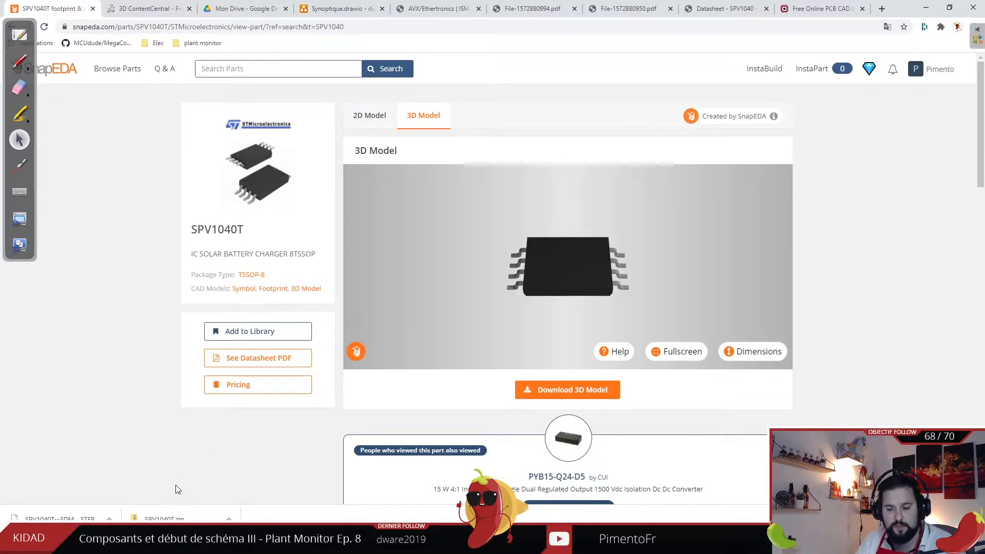
- Show the downloaded SPV1040T.zip in its folder and extract it with 7-Zip into an SPV1040T subfolder
right_click(177, 515)
click(195, 493)
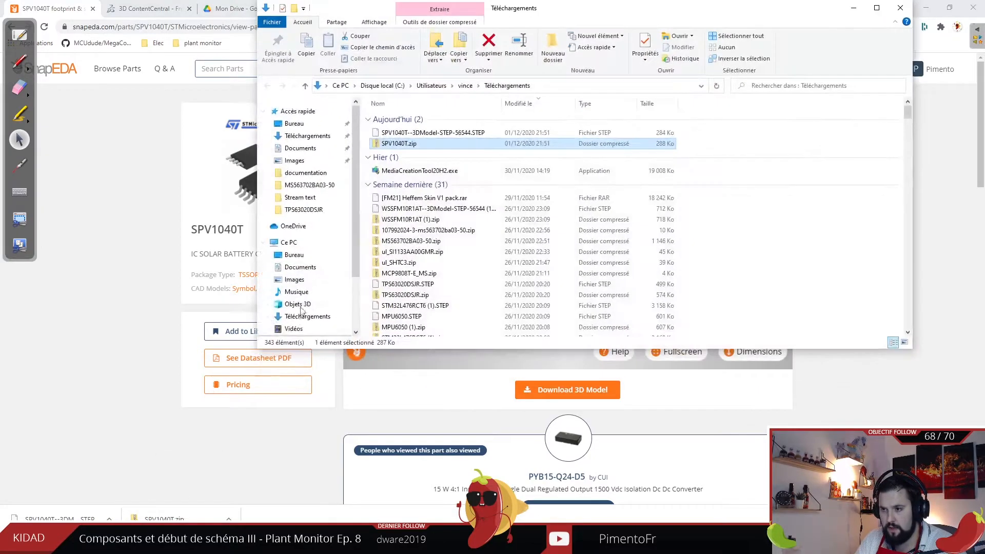
right_click(404, 144)
mouse_move(441, 203)
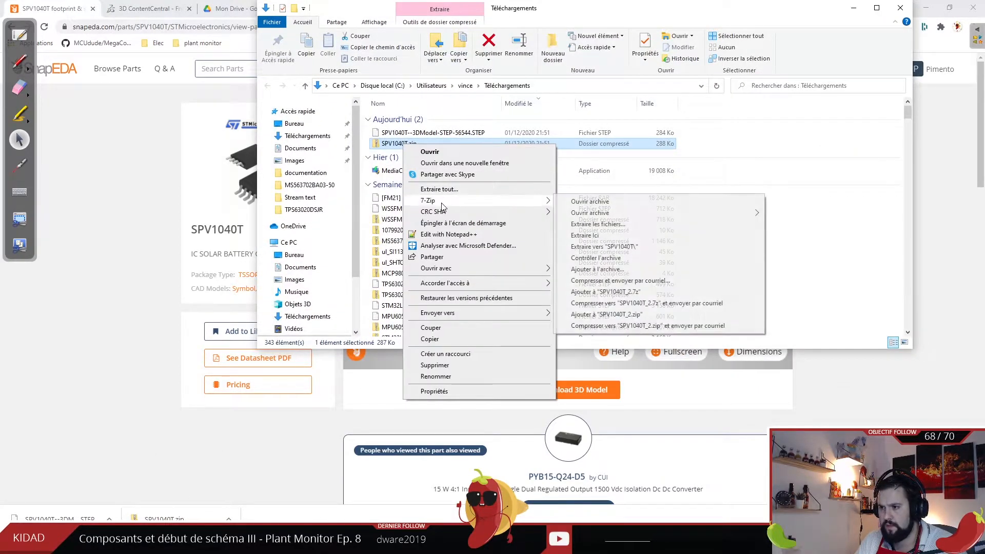
click(604, 246)
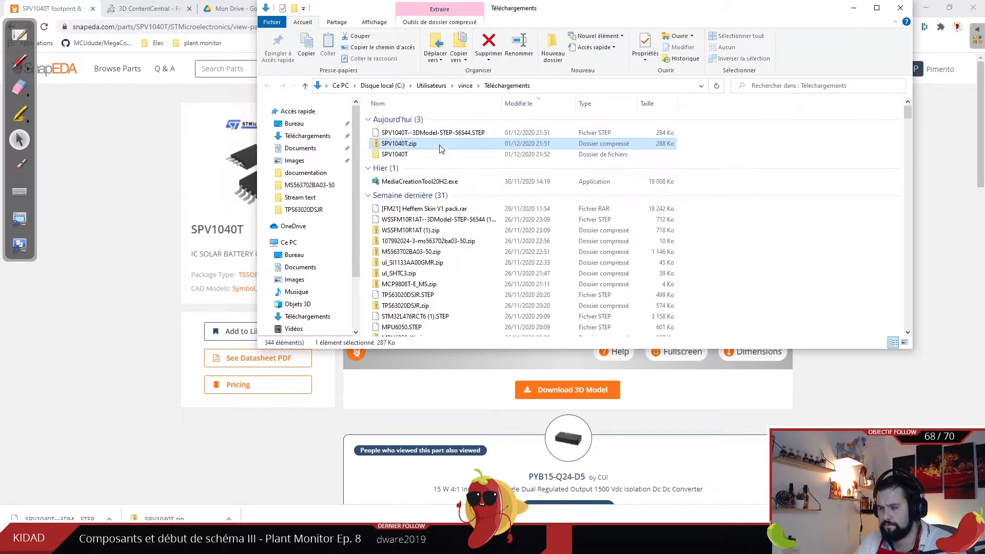
- Copy the extracted SPV1040T folder into the lib diverses folder under G:\Stream-contenu\99-Kicad
ctrl+click(414, 135)
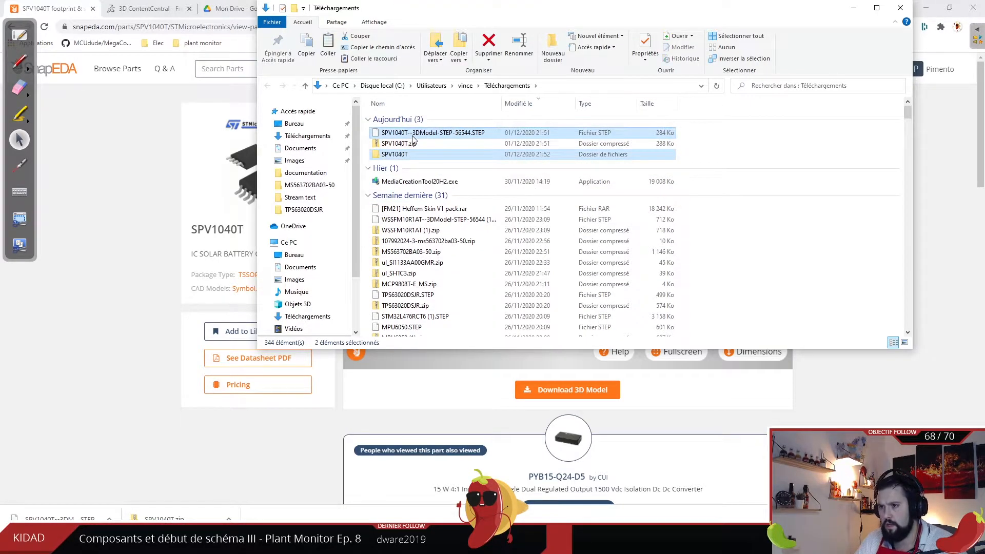
scroll(319, 314, down, 2)
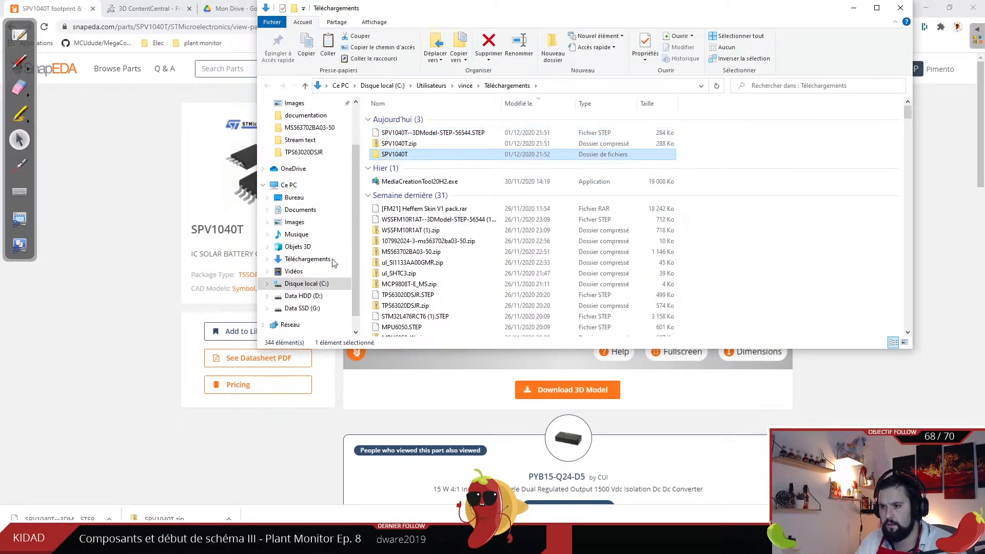
click(302, 308)
click(403, 150)
double_click(403, 151)
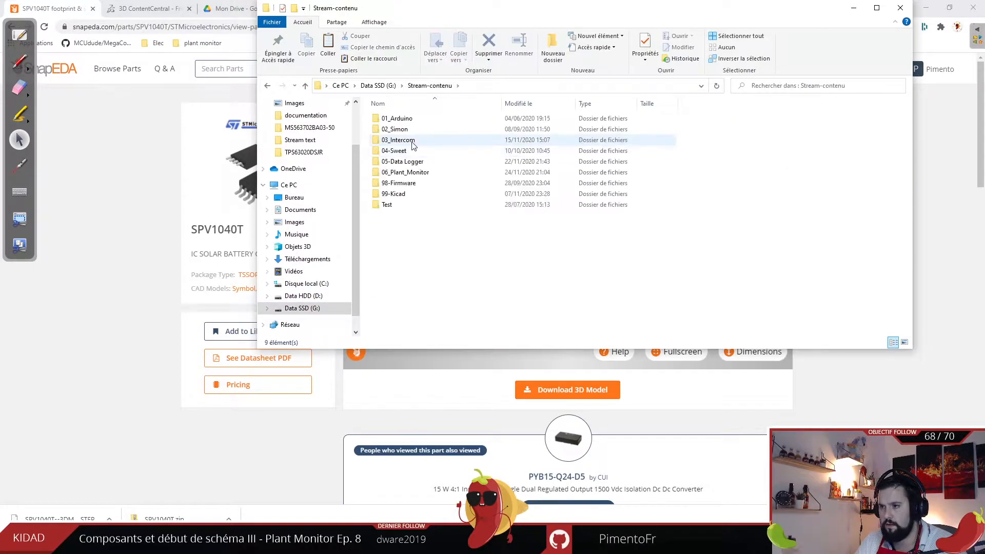
double_click(420, 174)
click(439, 85)
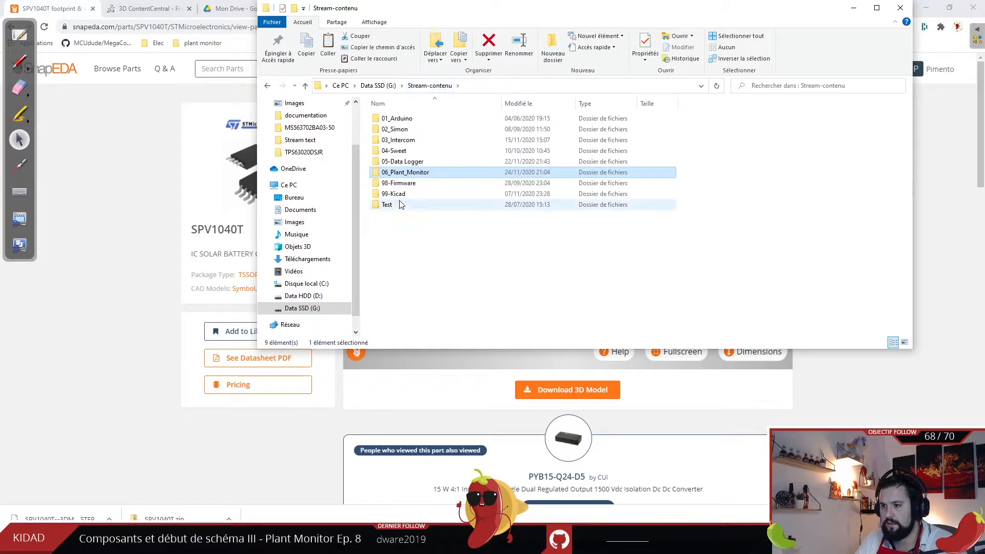
double_click(398, 194)
double_click(405, 162)
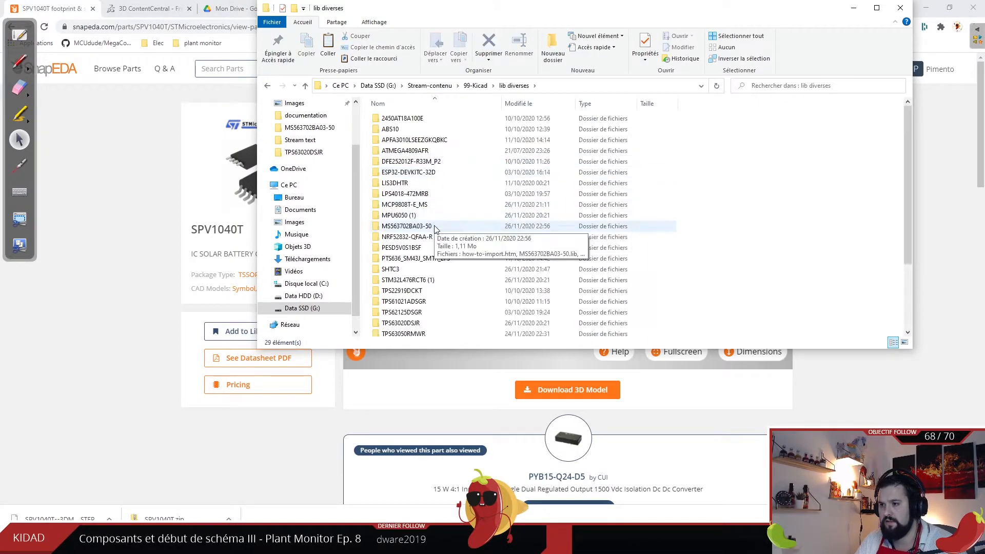
text(spv)
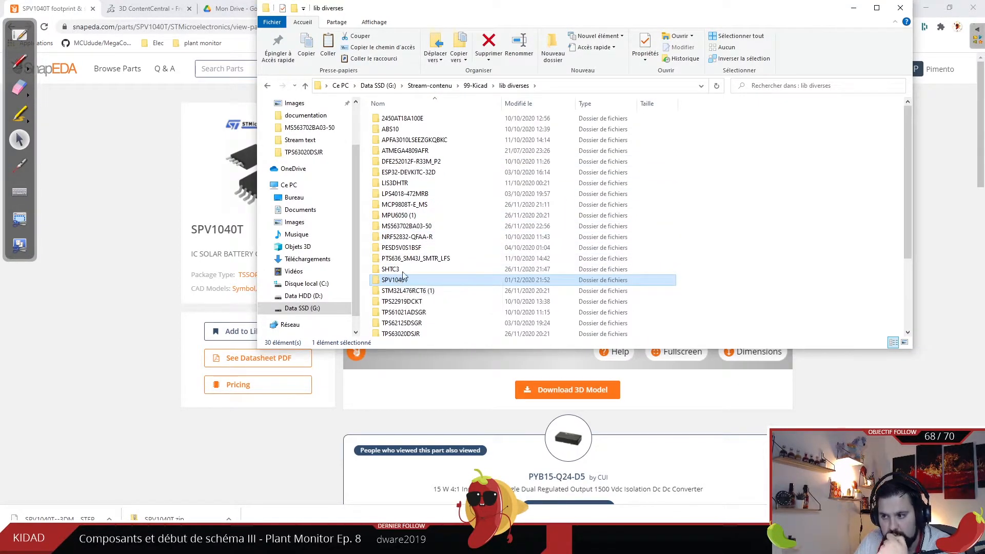
- Copy the downloaded file SPV1040T--3DModel-STEP-56544.STEP into the 99-Kicad\3D folder
click(477, 86)
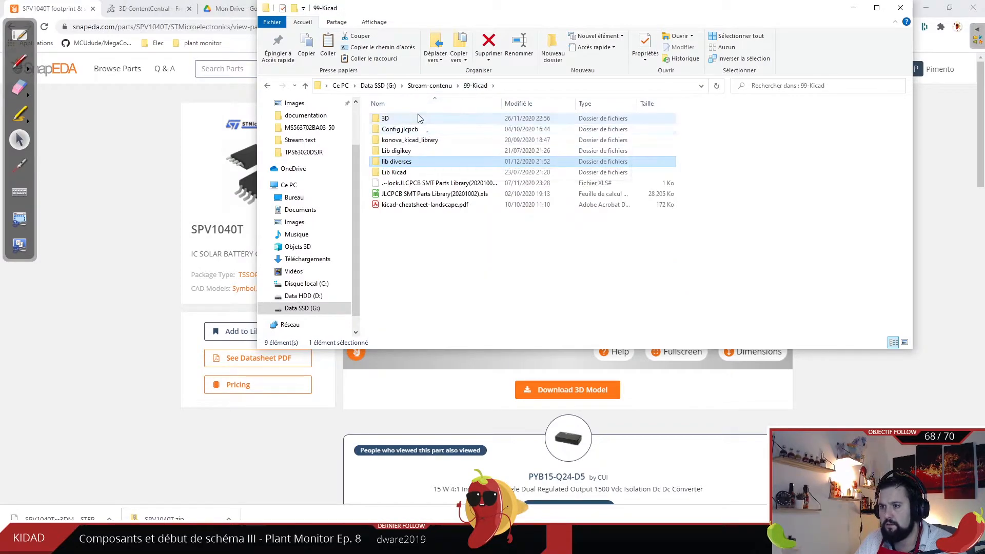
double_click(463, 118)
drag(468, 19, 674, 46)
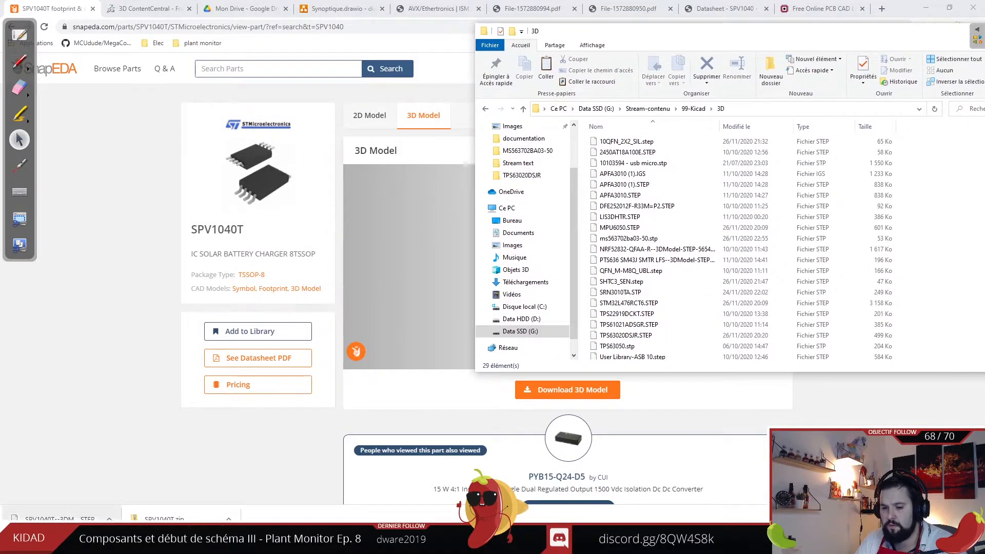
click(109, 518)
click(118, 503)
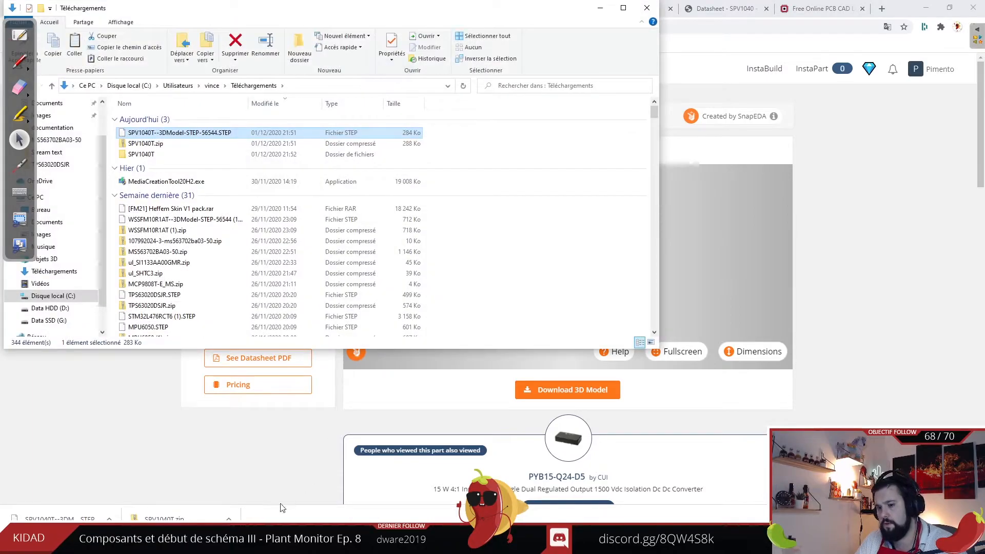
click(299, 538)
mouse_move(299, 537)
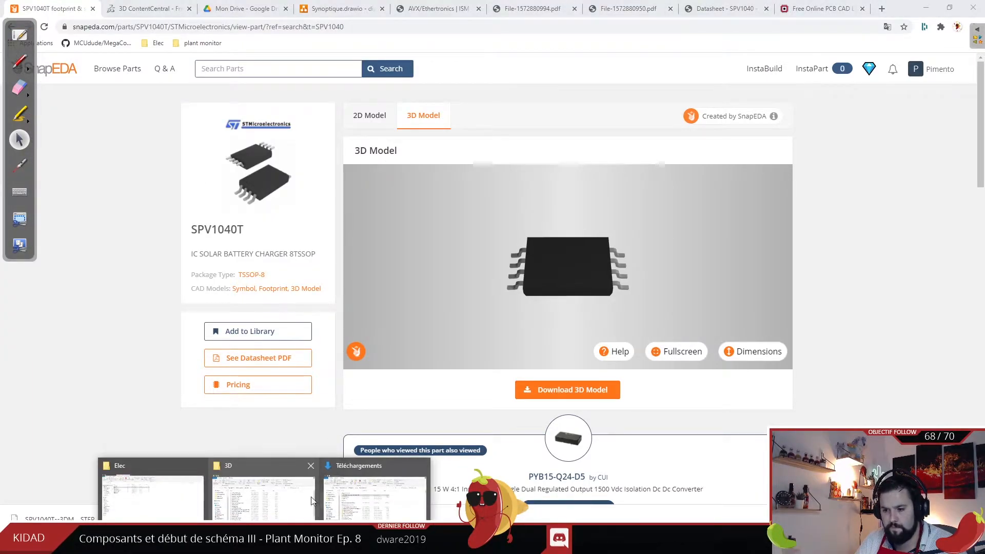
click(264, 503)
click(685, 284)
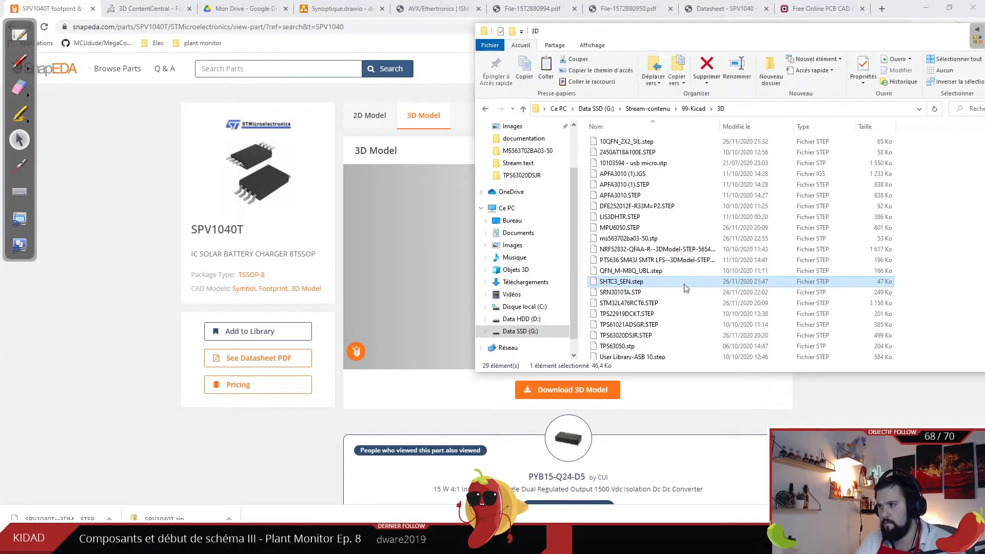
key(ctrl+v)
- Switch to the KiCad project manager for plant_monitor and open the Symbol Editor
click(466, 537)
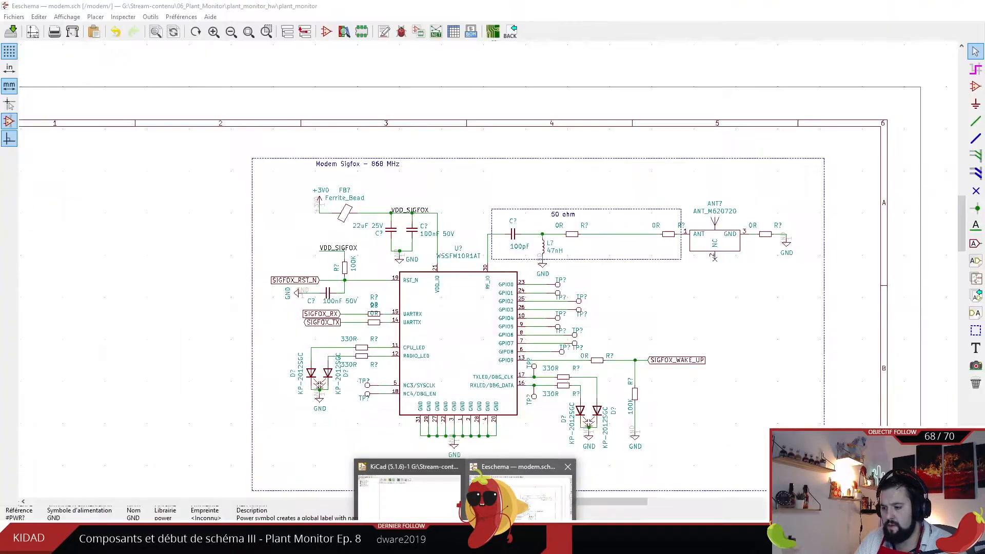
click(534, 500)
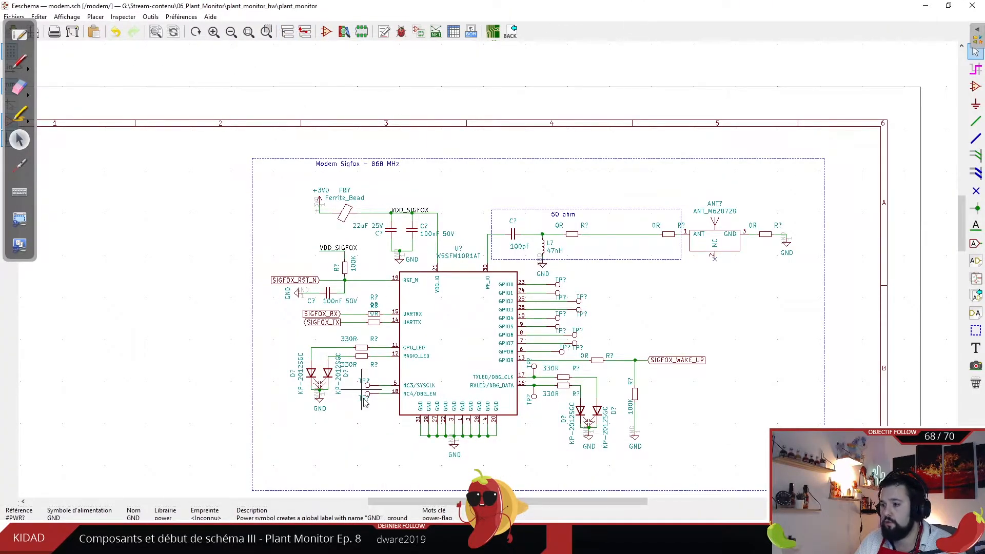
click(464, 537)
click(443, 504)
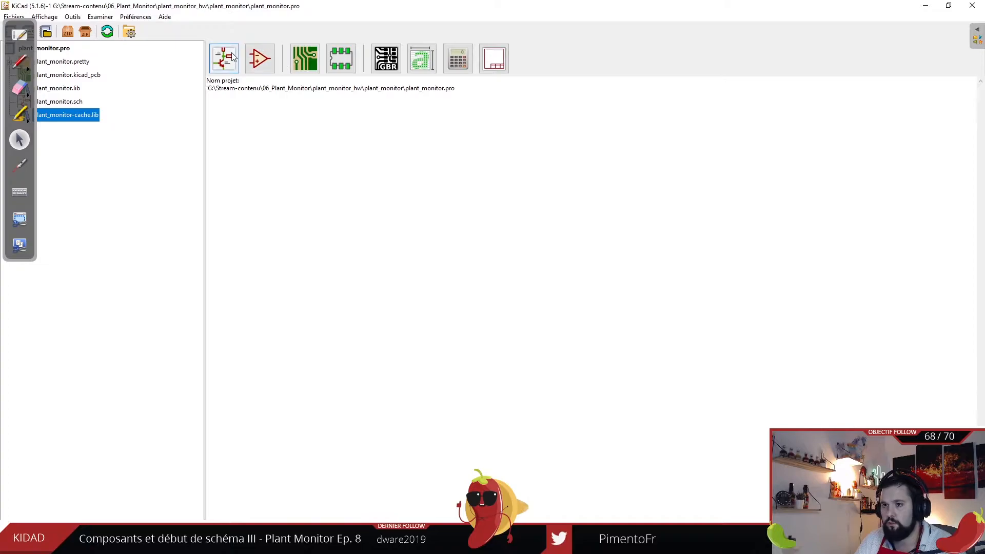
click(263, 62)
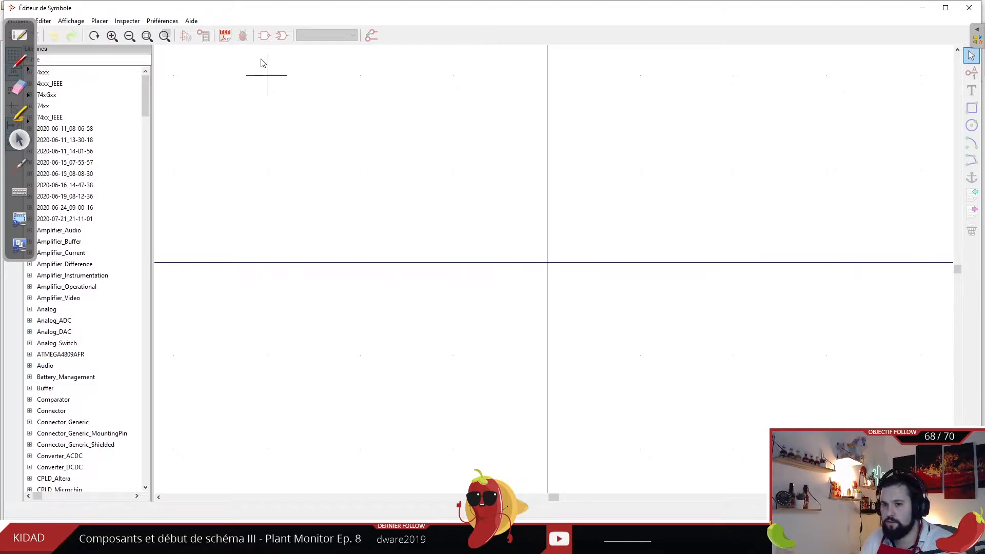
- Return to the KiCad project manager and open the Footprint Editor, letting its footprint libraries load
click(355, 490)
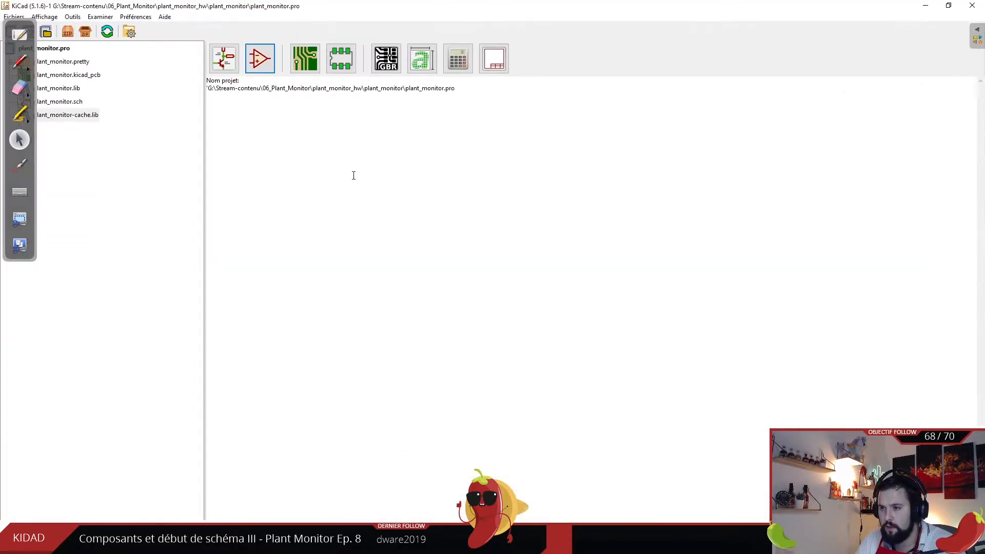
click(338, 55)
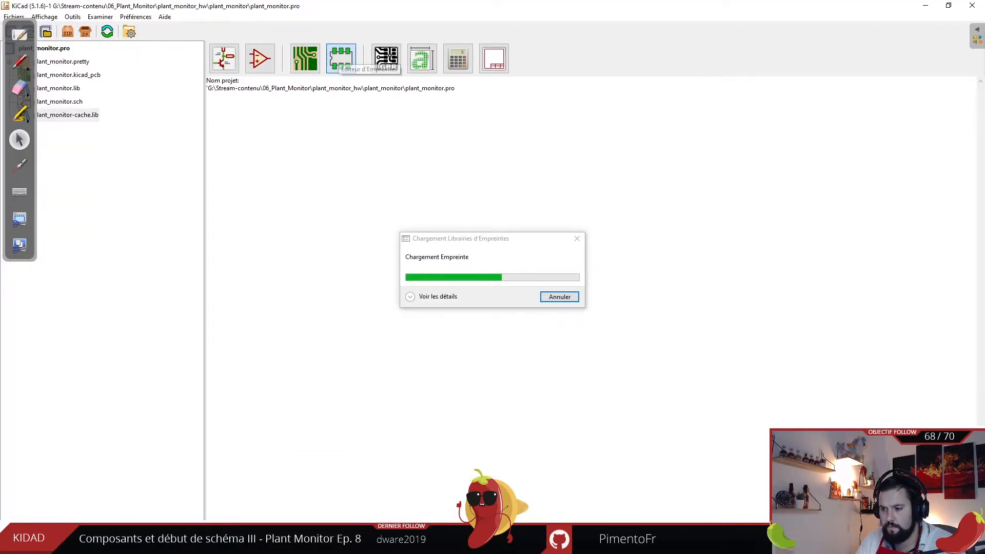
mouse_move(464, 543)
click(428, 494)
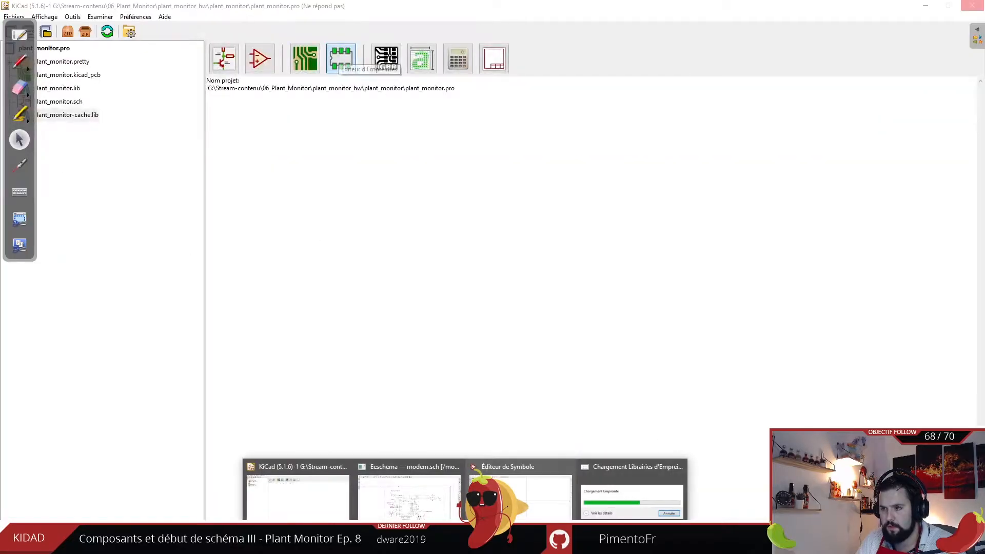
click(520, 492)
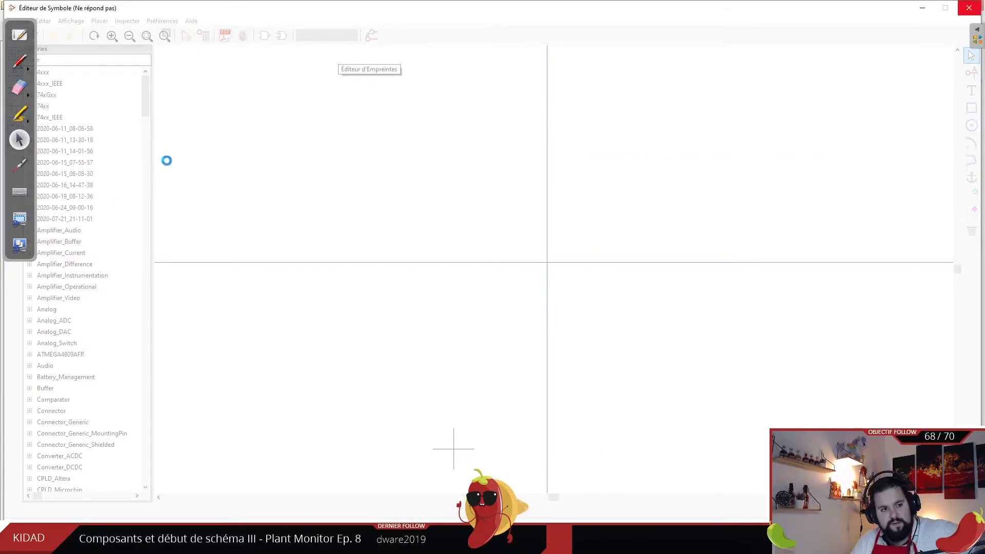
mouse_move(465, 543)
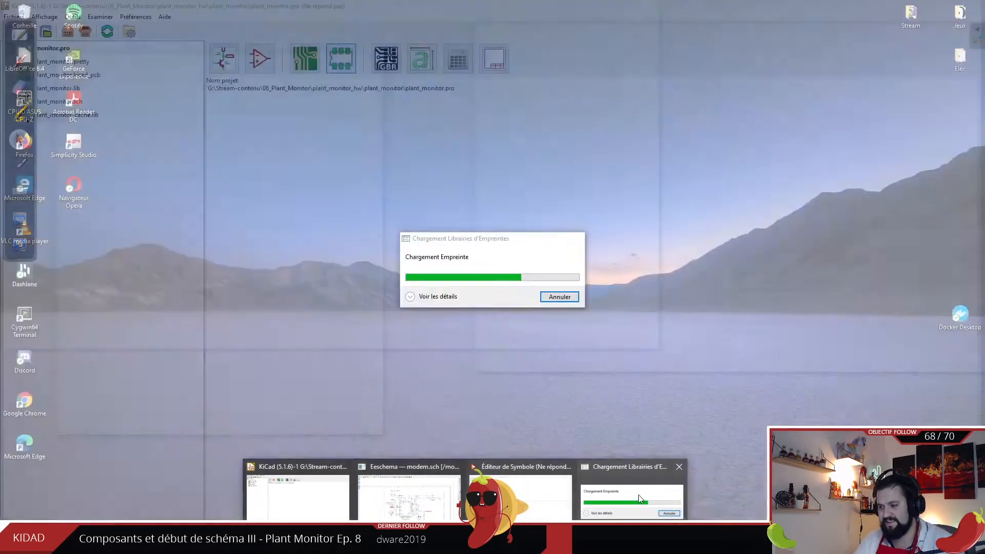
click(631, 498)
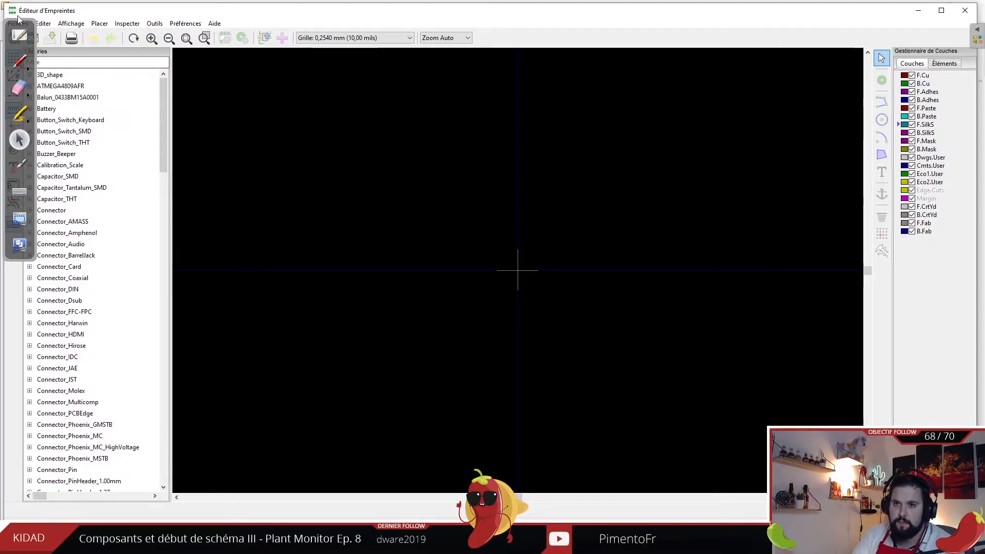
- Switch to the Symbol Editor and expand the plant_monitor library in the library tree
mouse_move(465, 543)
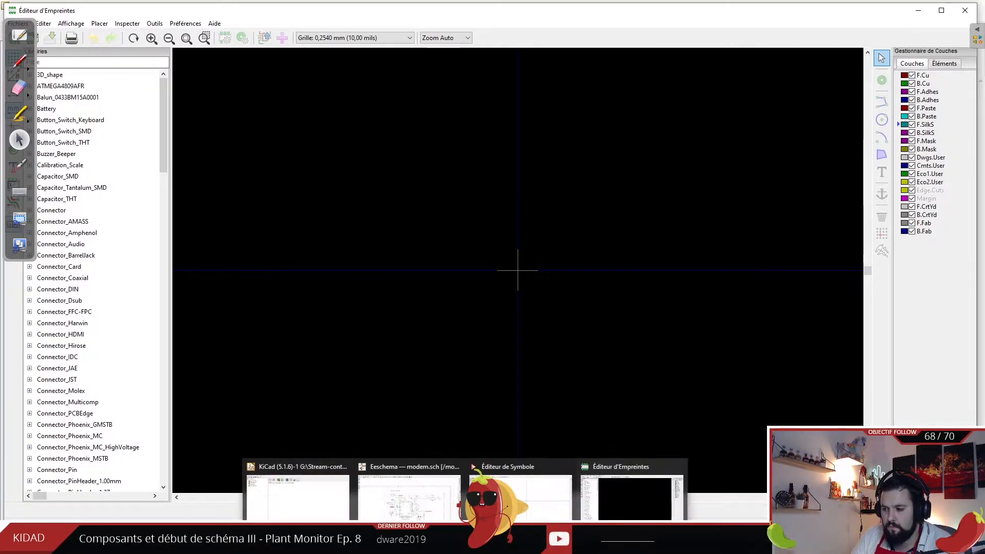
mouse_move(513, 519)
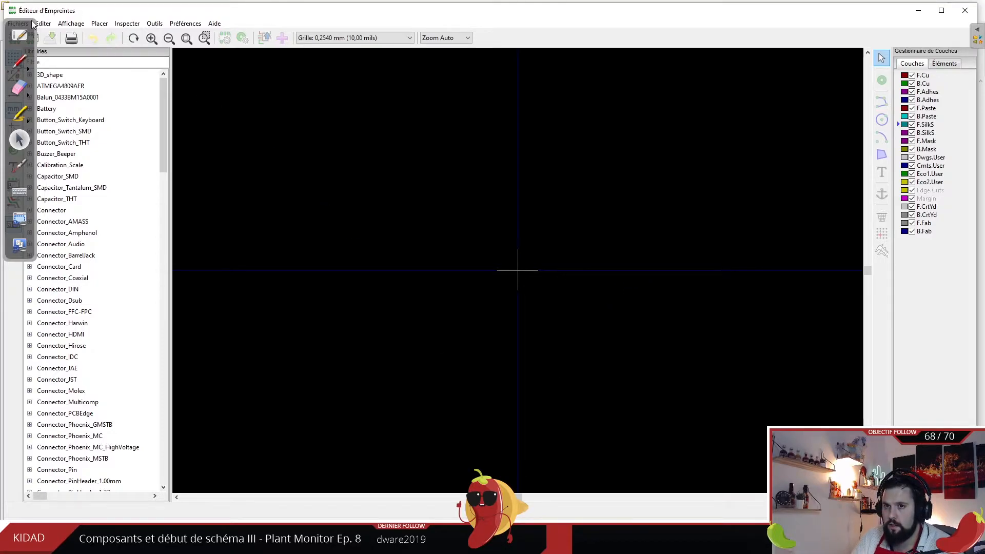
drag(22, 23, 22, 122)
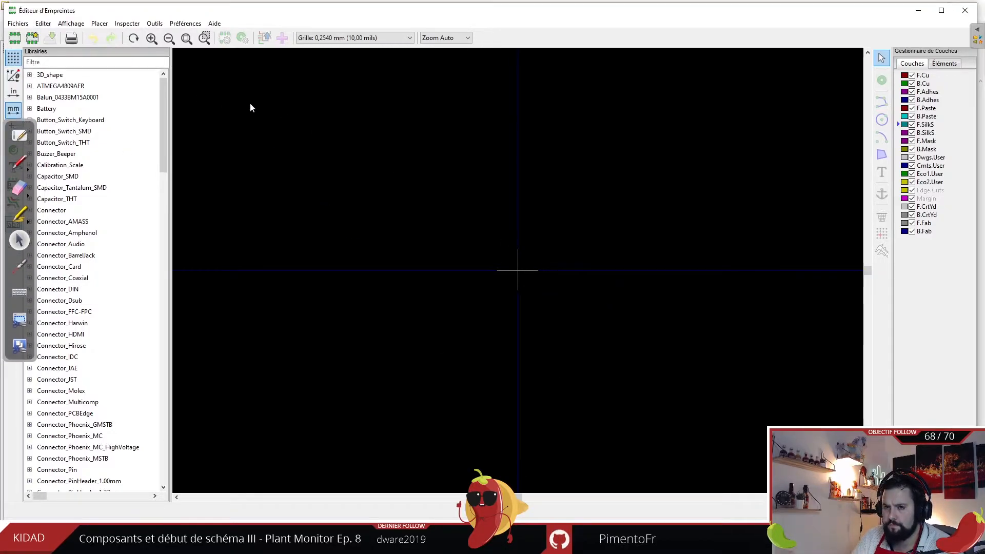
click(465, 544)
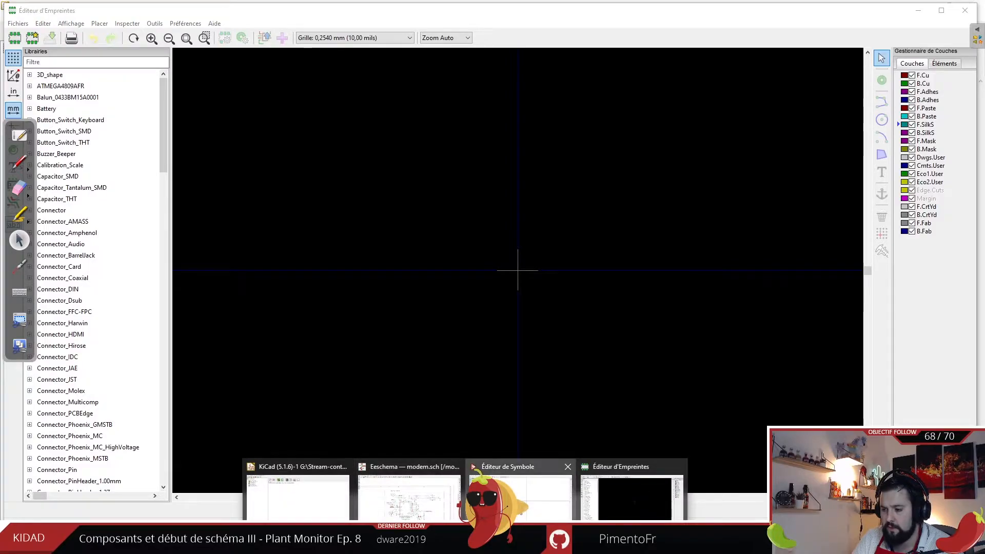
click(515, 505)
scroll(98, 225, down, 6)
drag(146, 129, 152, 423)
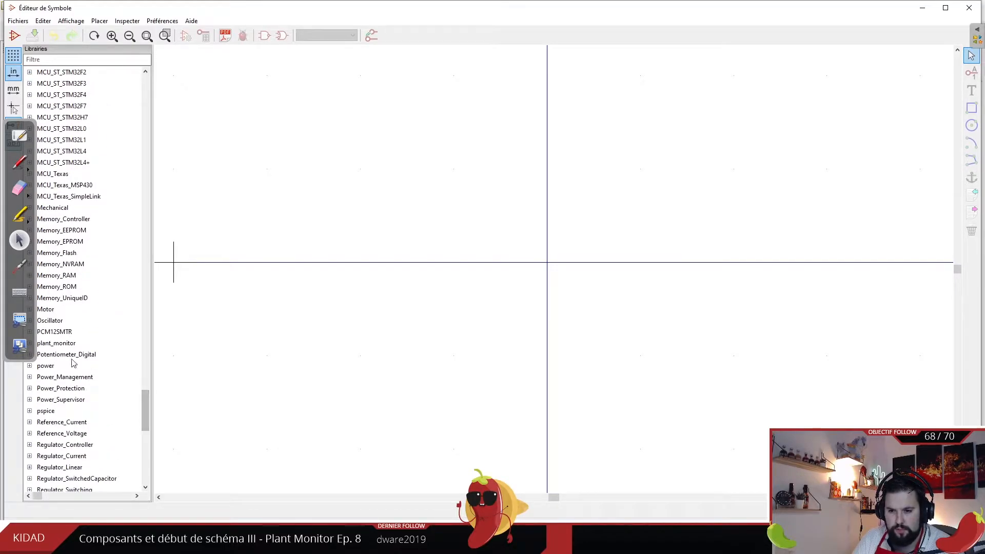
double_click(62, 342)
- Import the symbol file SPV1040T.lib from the 99-Kicad\lib diverses\SPV1040T folder into the plant_monitor library
right_click(64, 345)
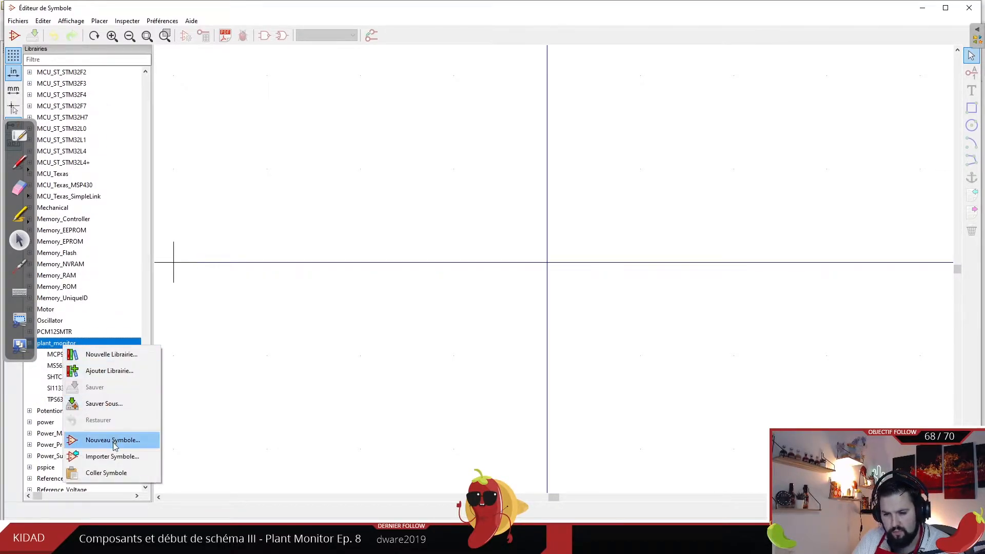
click(112, 456)
drag(263, 33, 430, 68)
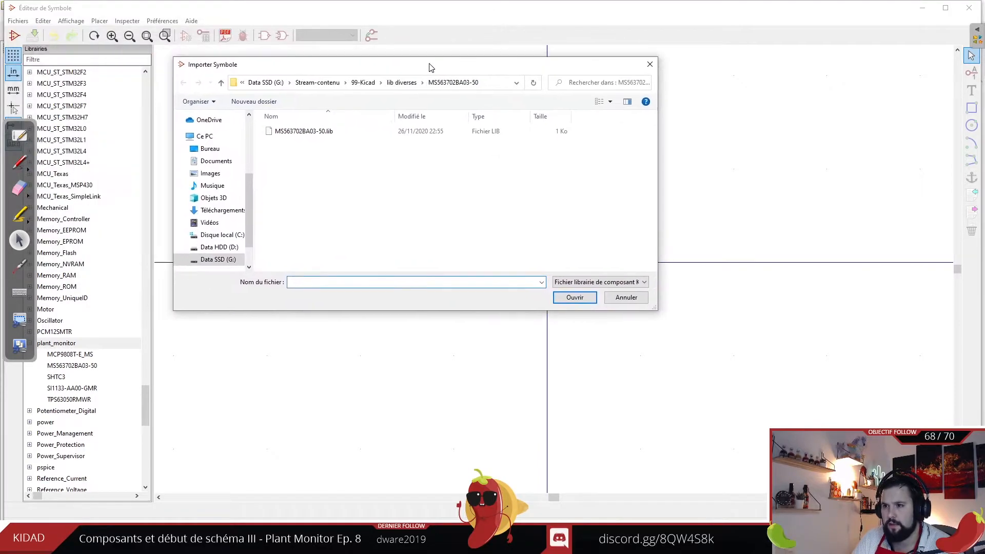
click(363, 82)
double_click(319, 177)
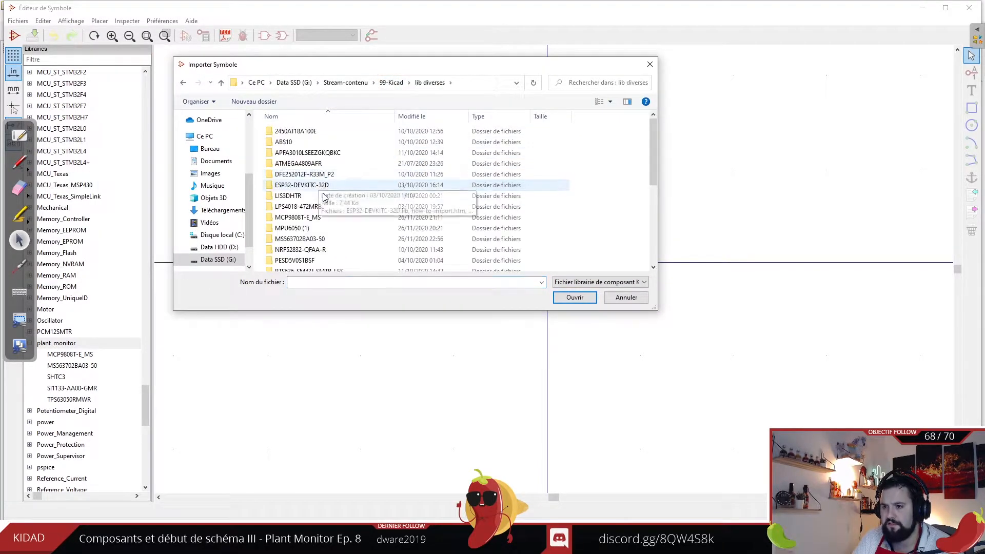
scroll(324, 200, down, 3)
double_click(324, 204)
double_click(294, 133)
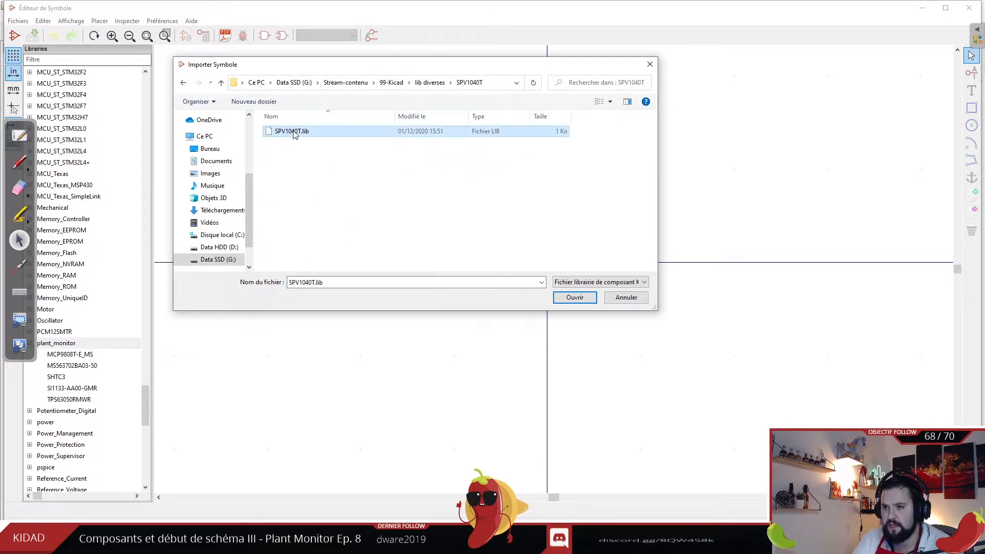
- Move the SPV1040T value text up, close beneath the lower edge of the symbol body
scroll(309, 201, down, 1)
scroll(555, 266, down, 1)
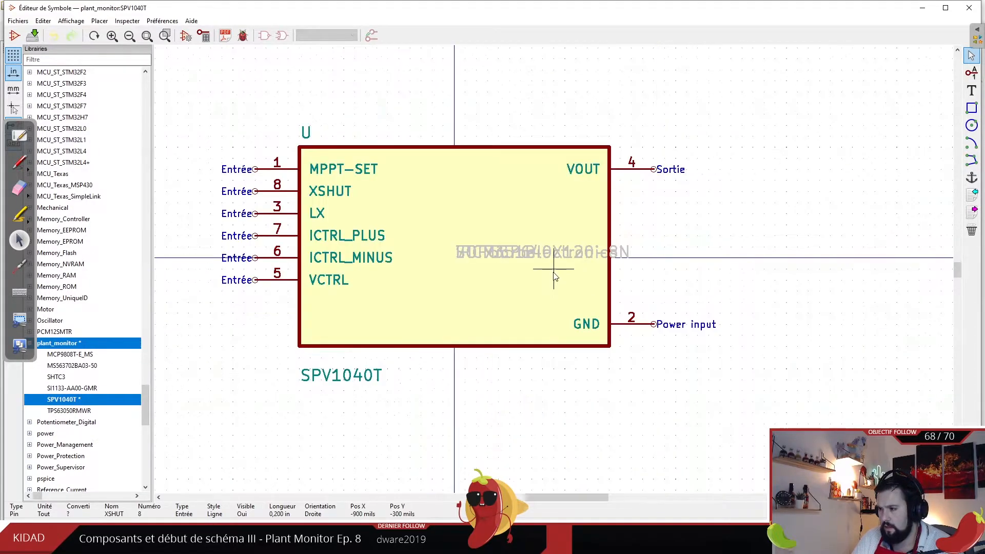
mouse_move(353, 379)
mouse_down()
mouse_move(377, 364)
mouse_move(353, 367)
mouse_up()
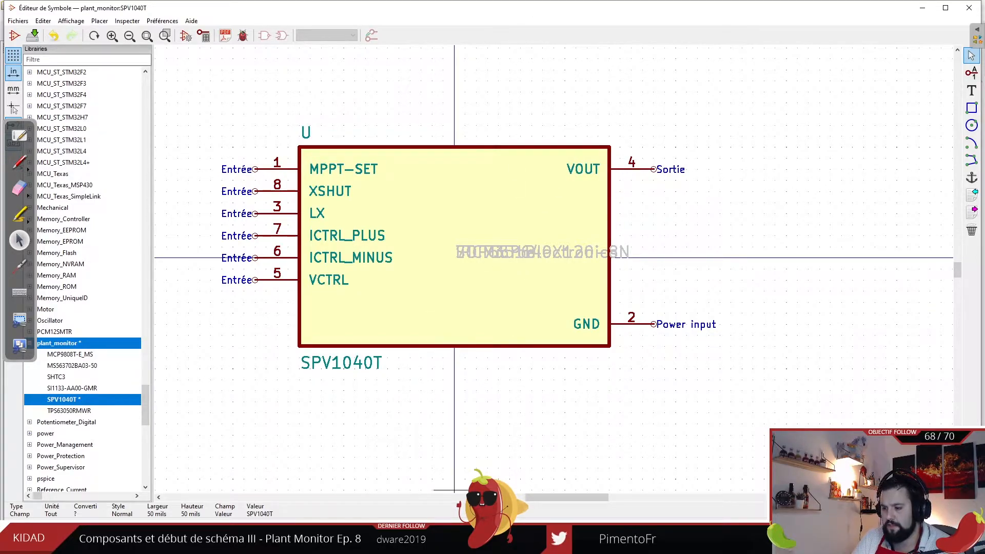
- Switch to the SPV1040 datasheet in the browser and tile it side by side with the Symbol Editor
key(alt+Tab)
click(709, 12)
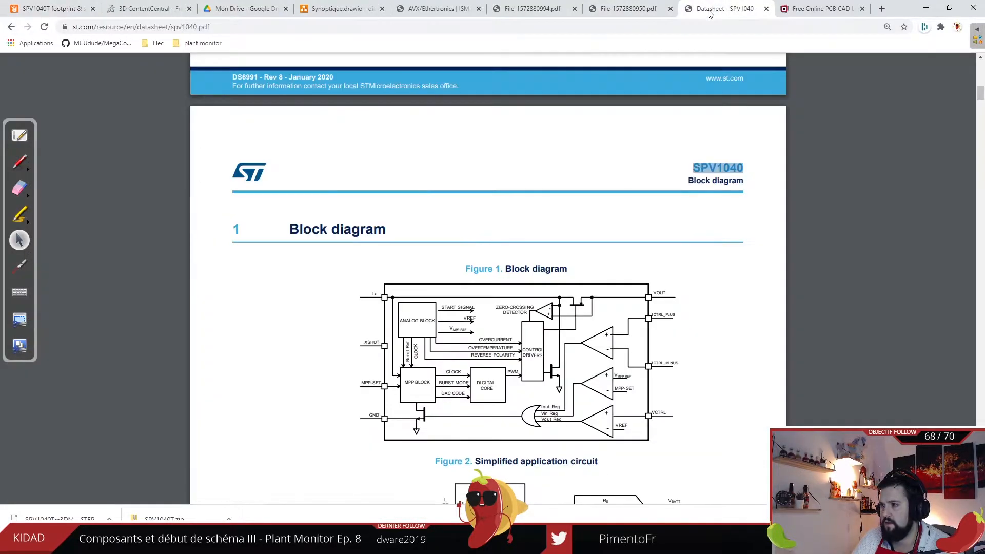
drag(890, 5, 984, 77)
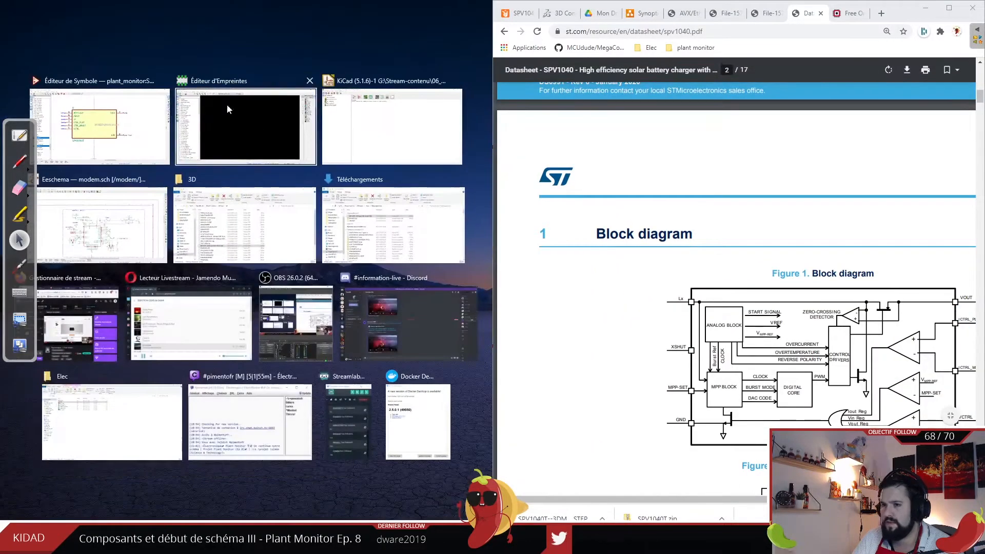
click(135, 119)
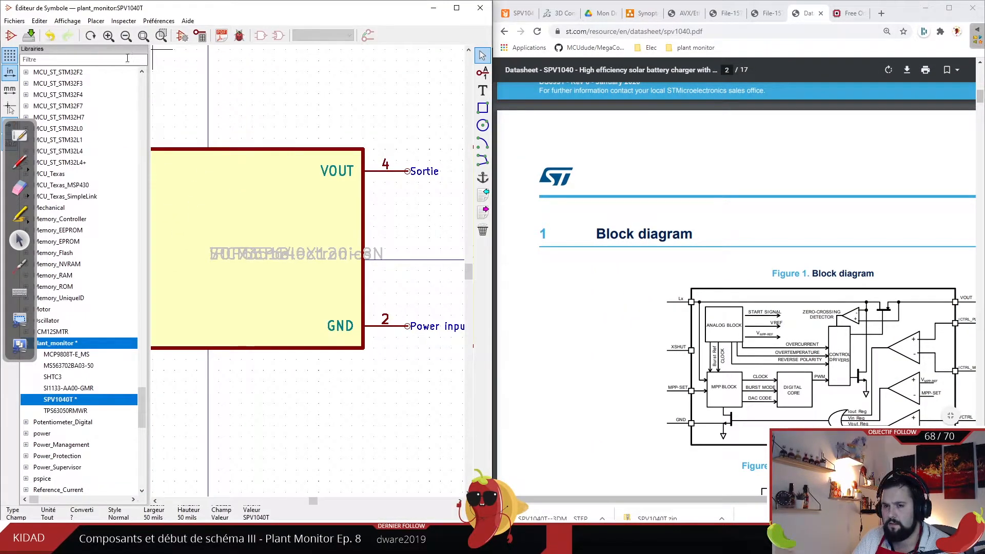
- Hide the Symbol Editor's library tree so the whole SPV1040T symbol fits beside the datasheet
click(20, 136)
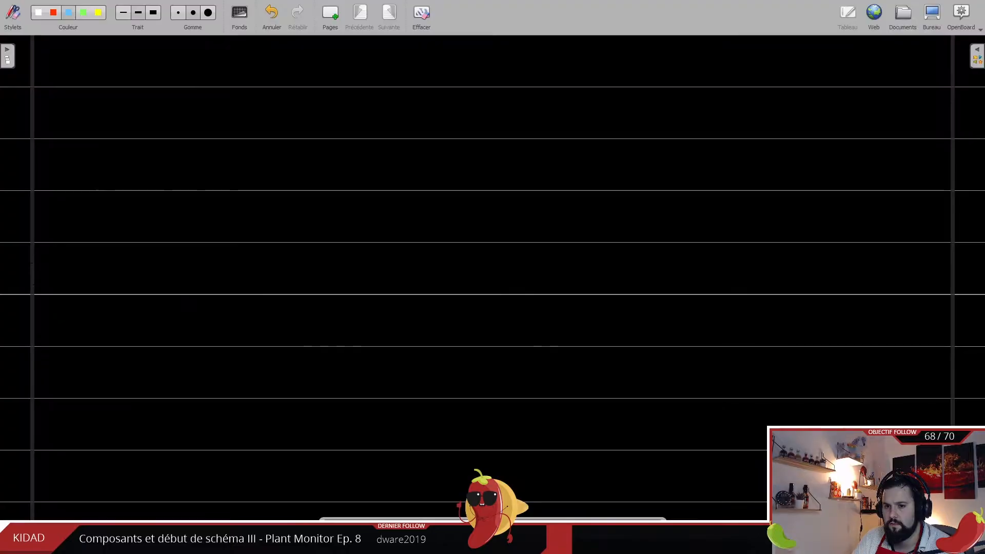
key(alt+Tab)
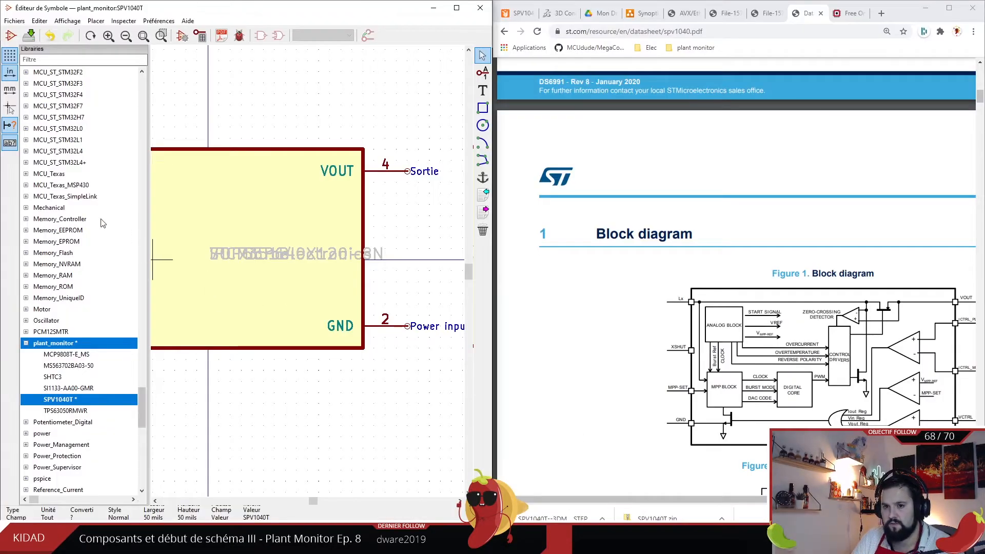
click(10, 143)
scroll(301, 255, down, 4)
scroll(263, 283, up, 2)
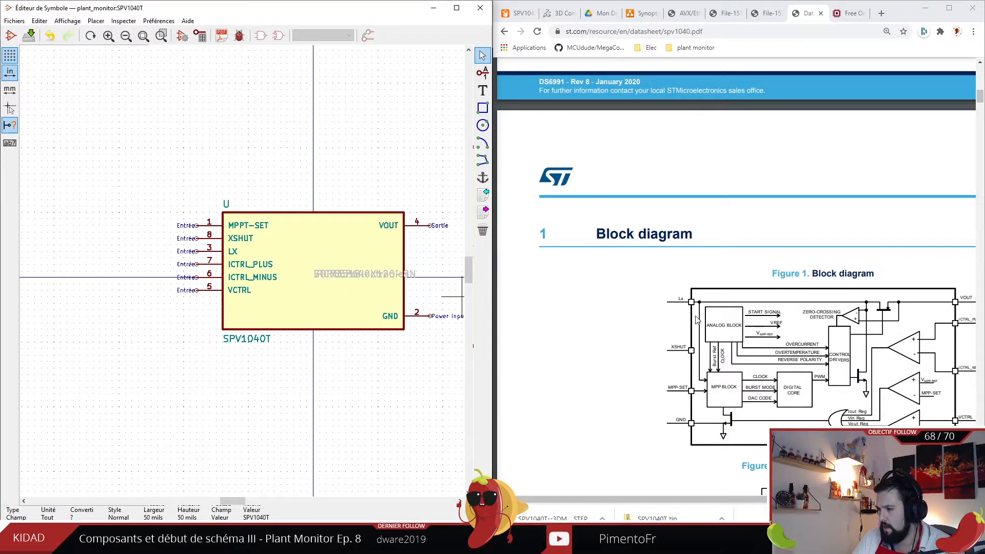
- Examine the pin description table and pin connection view in the SPV1040 datasheet
scroll(695, 316, down, 1)
click(624, 295)
ctrl+scroll(624, 295, down, 2)
scroll(641, 295, up, 5)
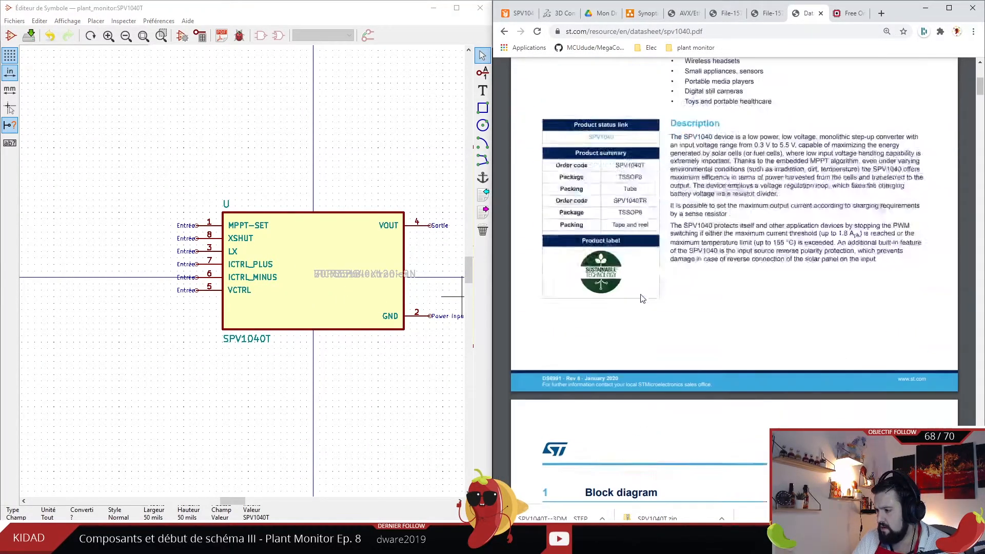
scroll(642, 298, up, 2)
scroll(647, 295, down, 15)
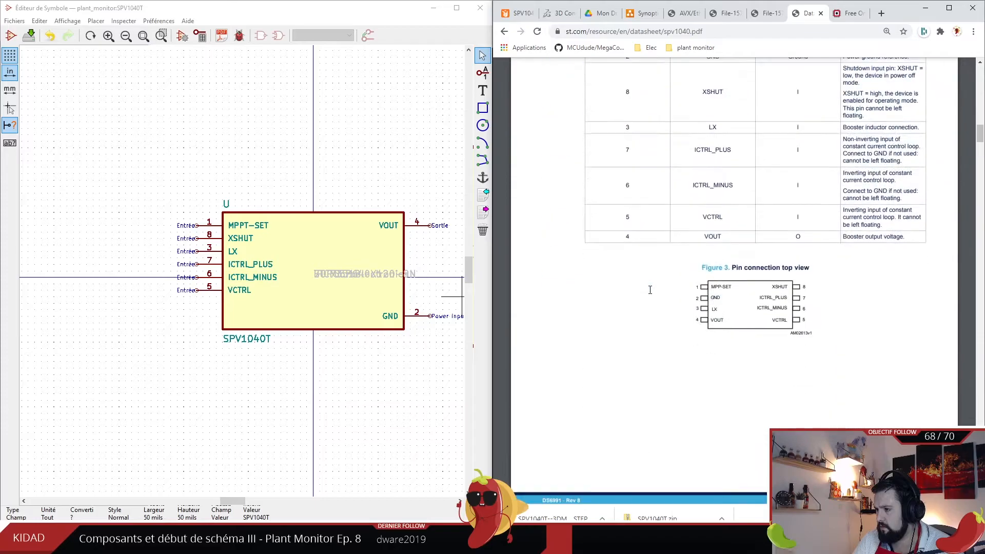
scroll(650, 290, up, 3)
ctrl+scroll(734, 350, up, 2)
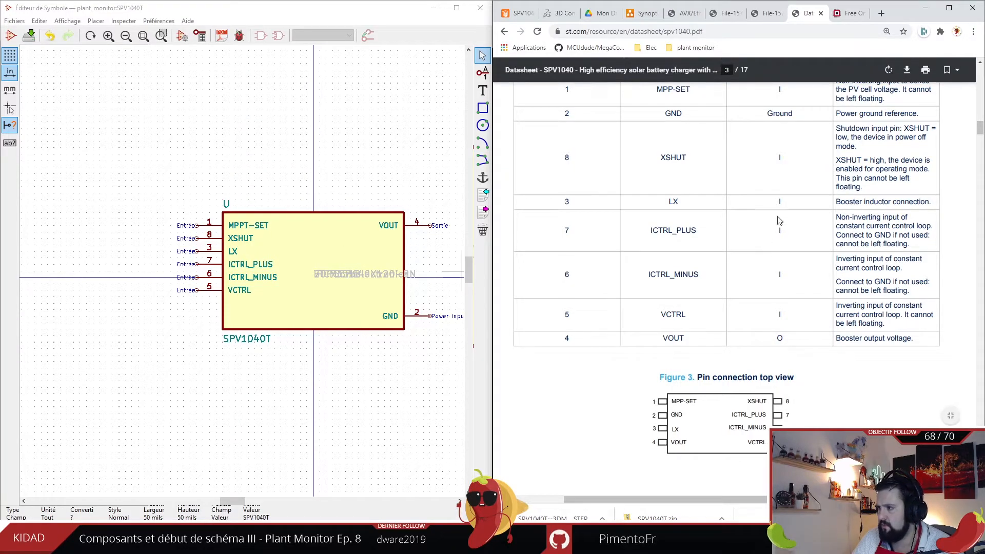
scroll(852, 162, up, 1)
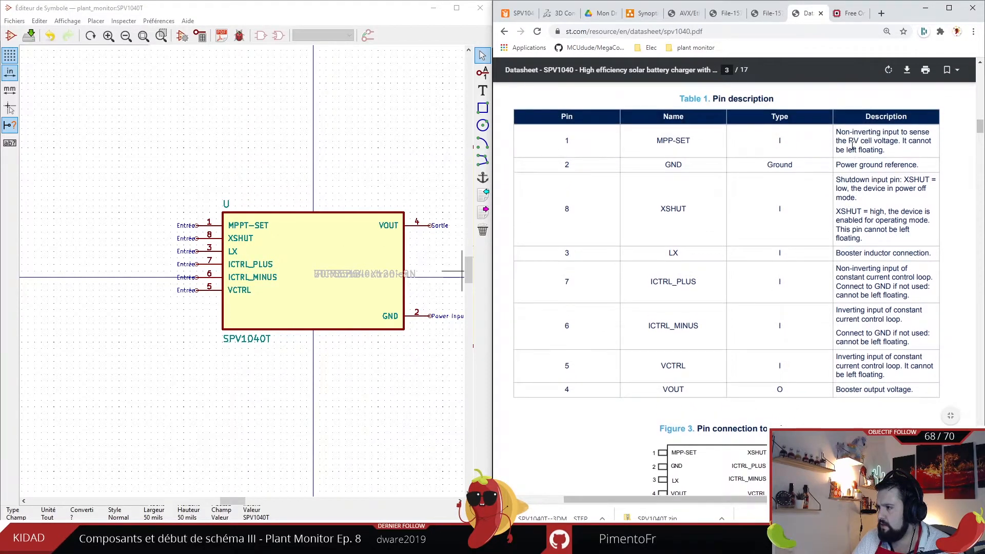
click(890, 135)
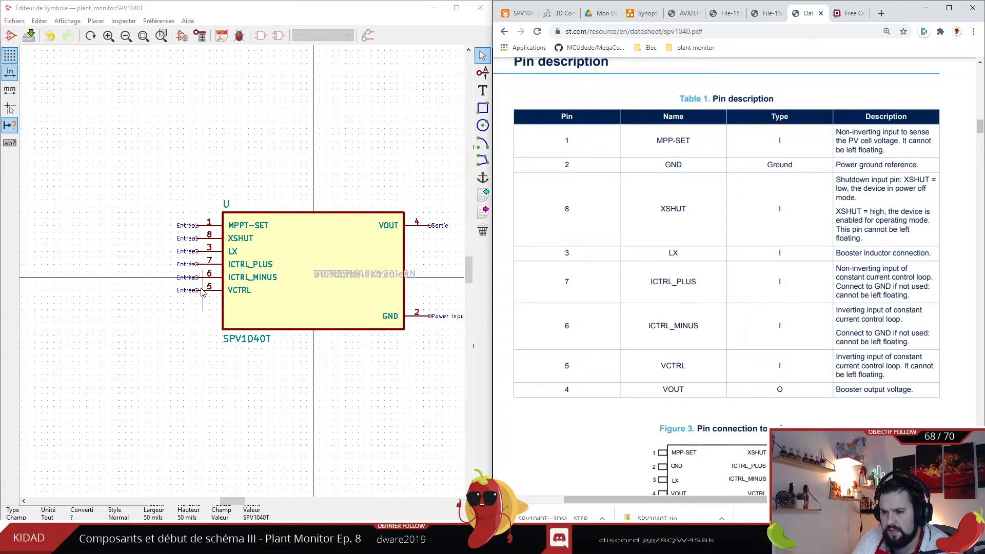
- Following the datasheet's simplified application circuit, move the LX pin above the symbol body and park the XSHUT pin well below it
click(177, 322)
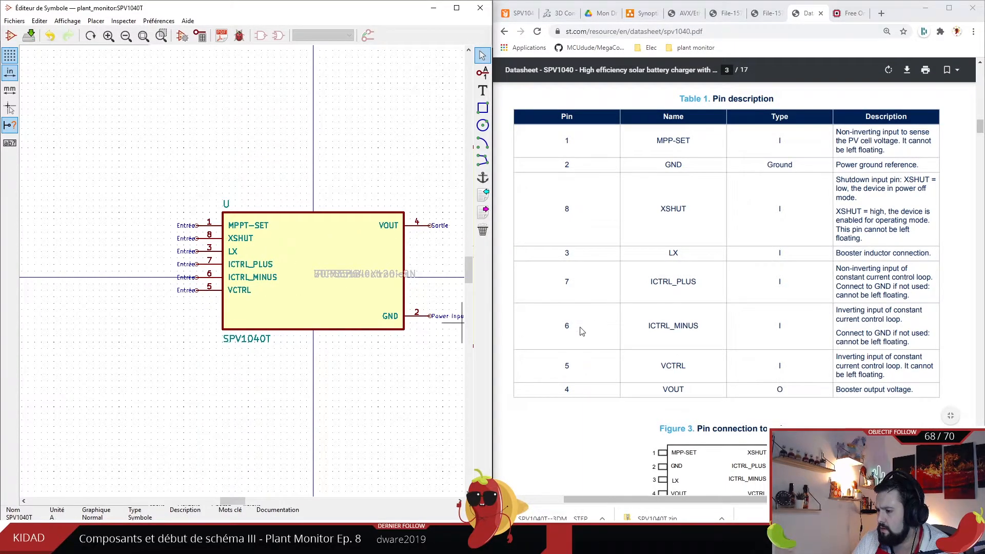
scroll(584, 332, up, 2)
scroll(584, 332, up, 12)
scroll(609, 353, down, 1)
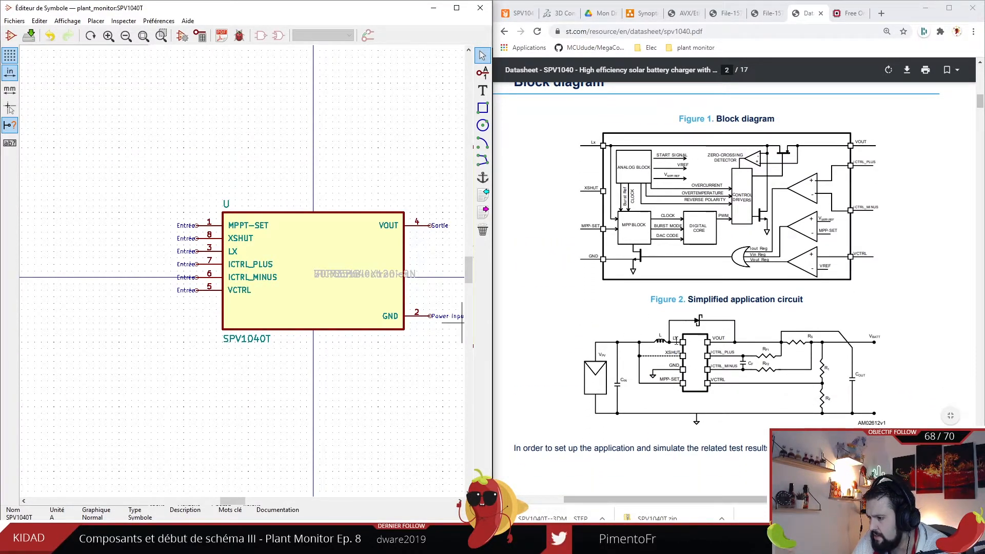
key(m)
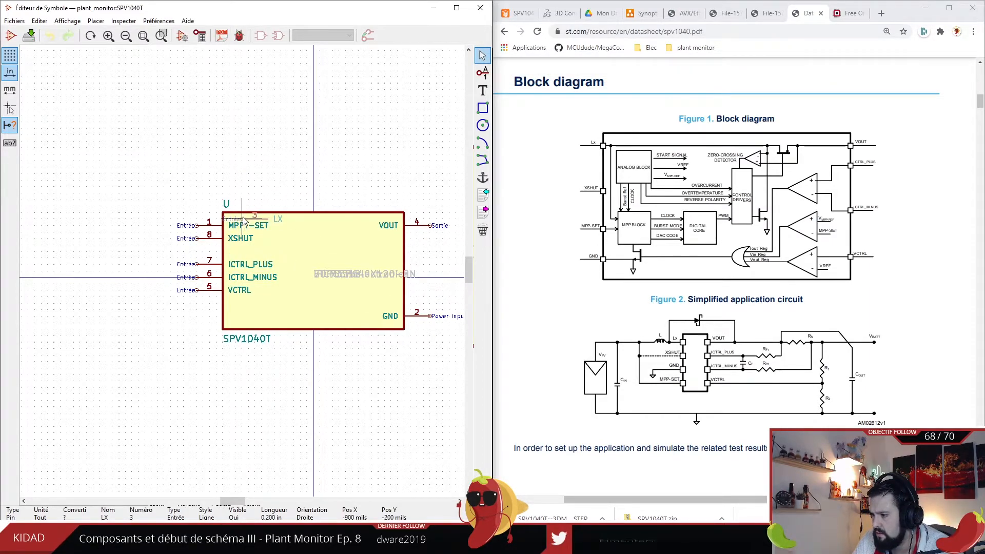
click(184, 192)
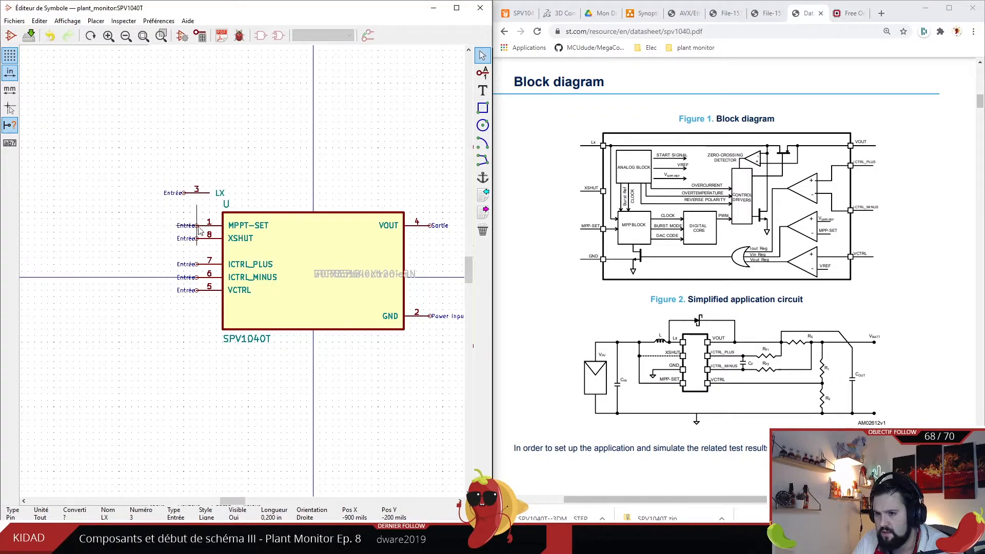
key(m)
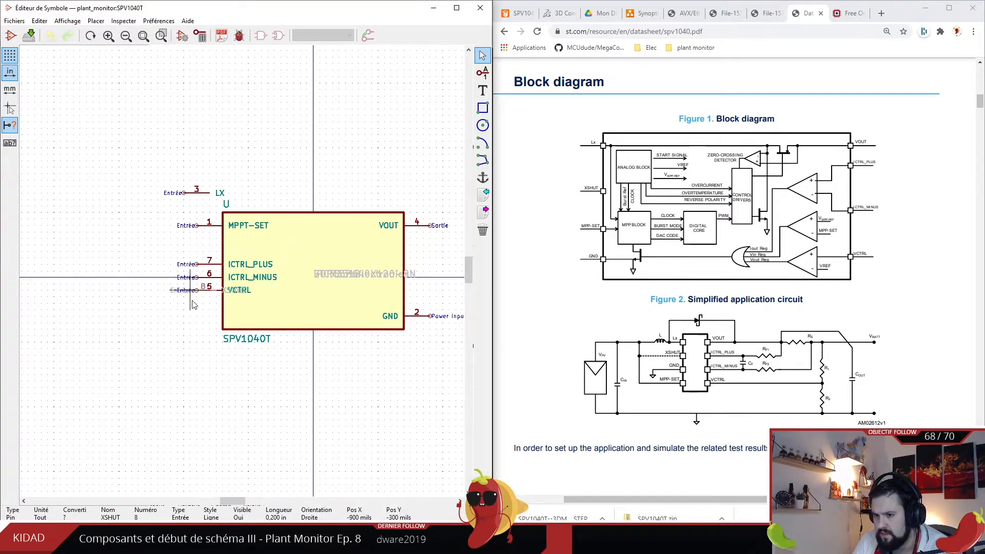
click(164, 413)
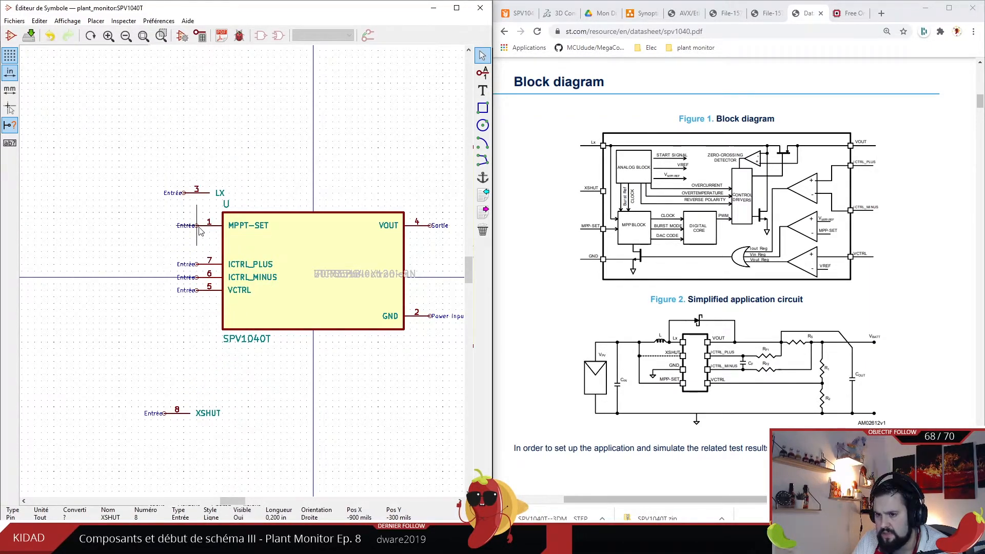
- Move the MPPT-SET pin to the lower end of the body's left side and the LX pin to its upper end
key(m)
click(197, 309)
key(m)
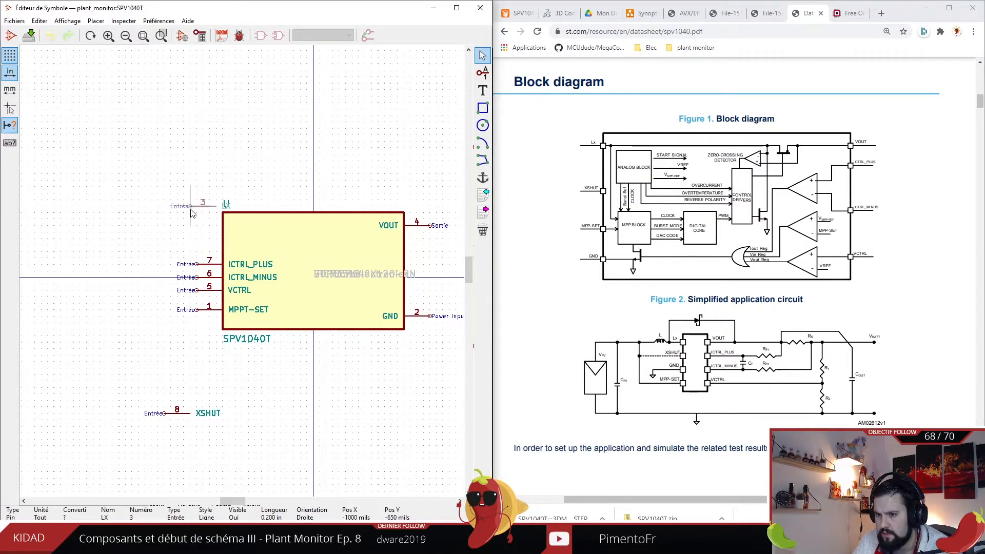
click(197, 225)
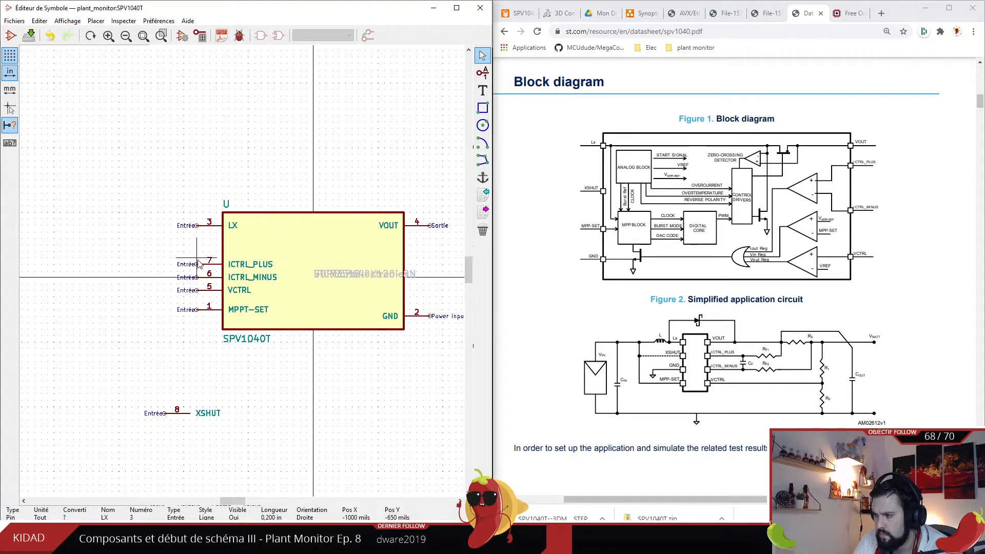
- Rotate the ICTRL_PLUS pin 180 degrees and place it on the body's right side directly below VOUT
key(m)
key(r)
key(r)
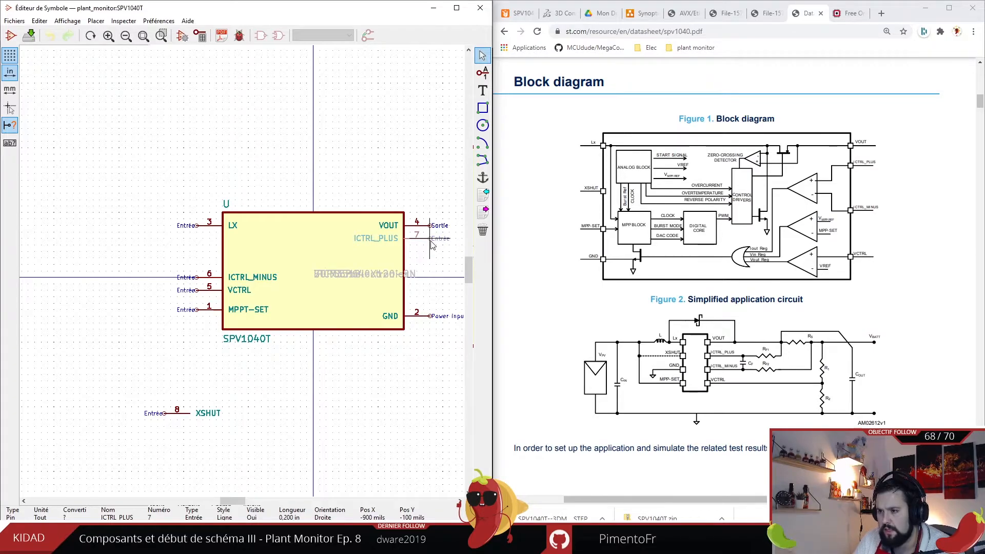
click(431, 242)
- Rotate the ICTRL_MINUS pin 180 degrees and place it on the body's right side directly below ICTRL_PLUS
click(195, 278)
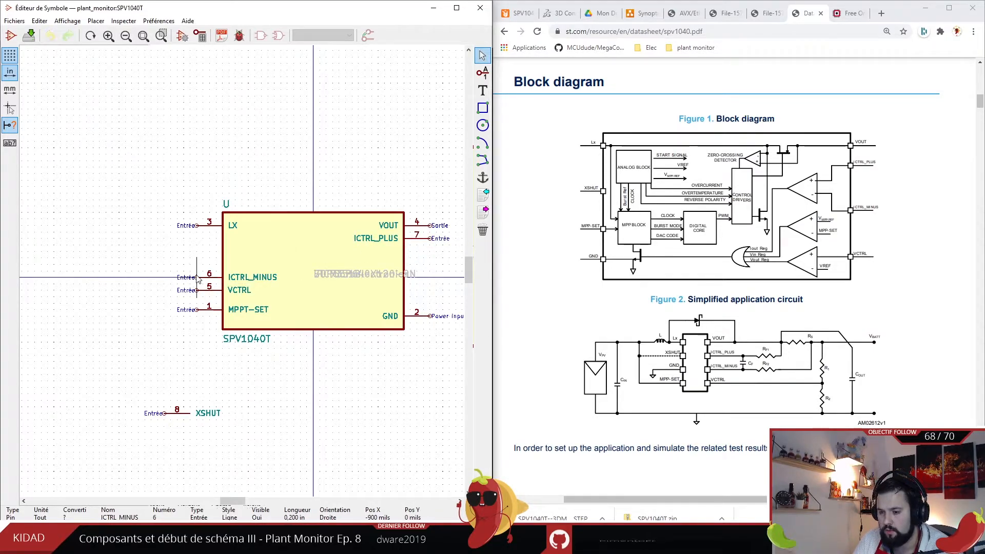
key(m)
key(r)
key(r)
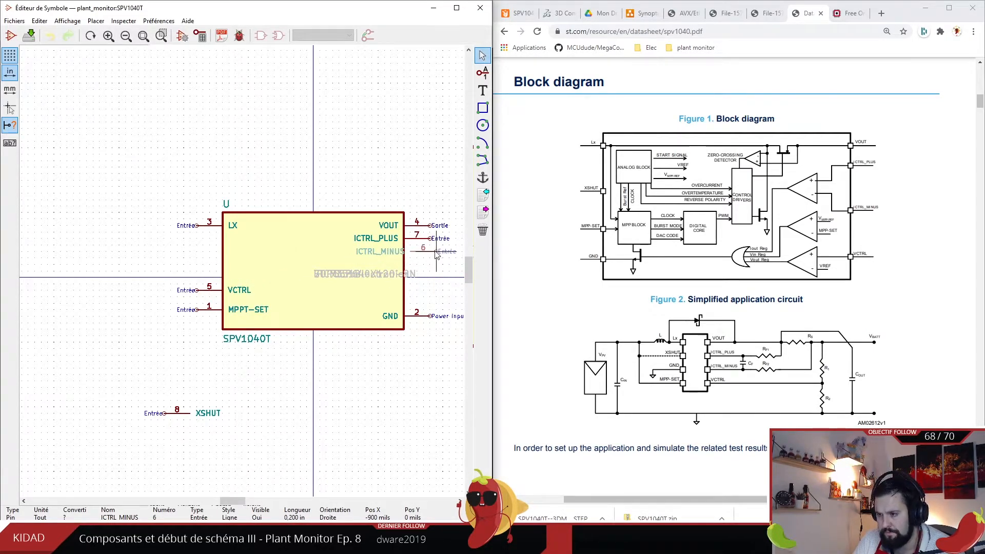
click(426, 249)
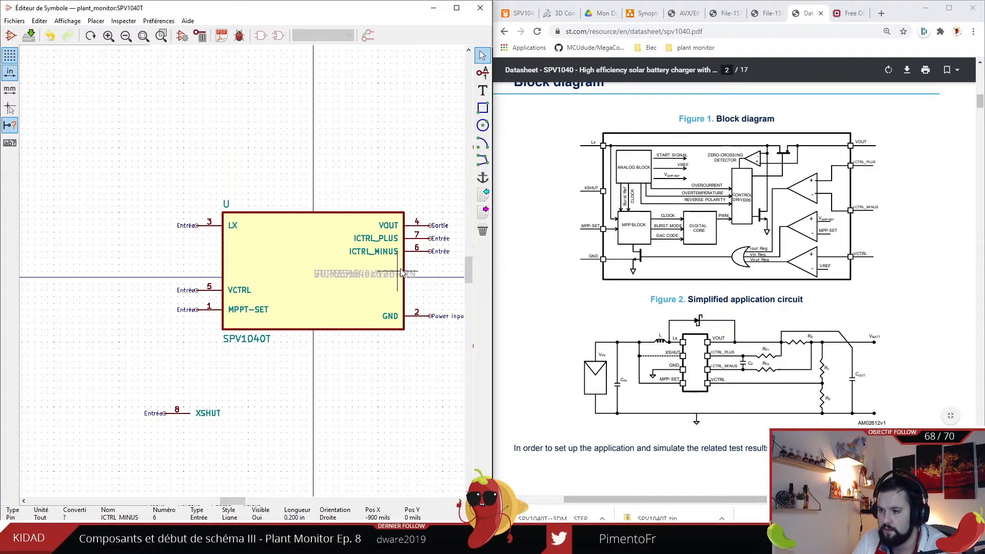
- Shift the ICTRL_PLUS and ICTRL_MINUS pins down the body's right side and move the VCTRL pin across to sit directly below them
key(m)
click(432, 265)
key(m)
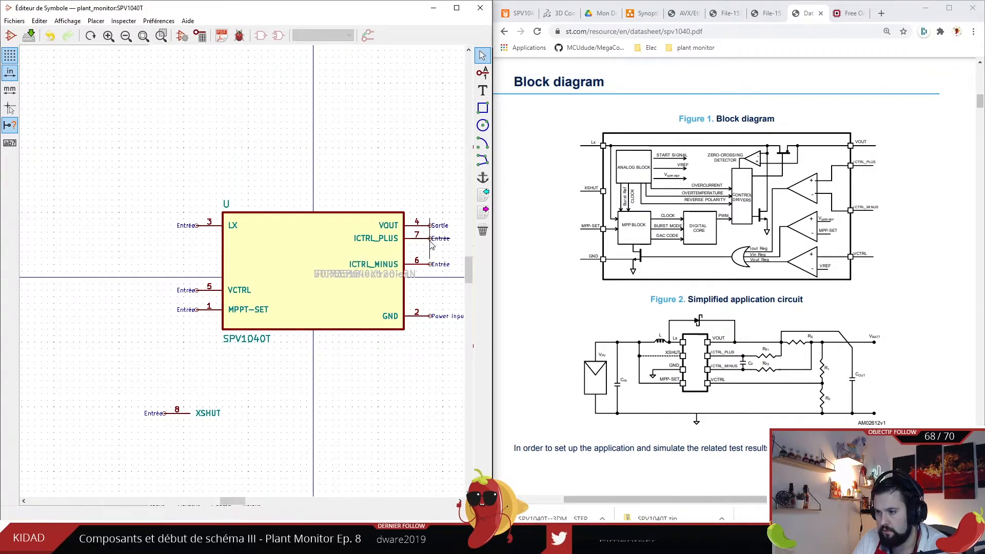
click(433, 252)
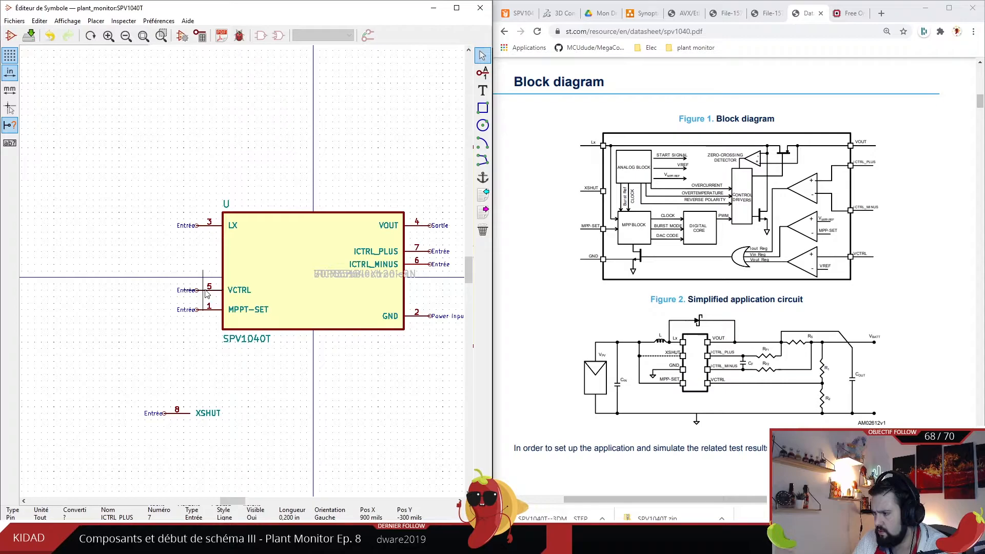
key(m)
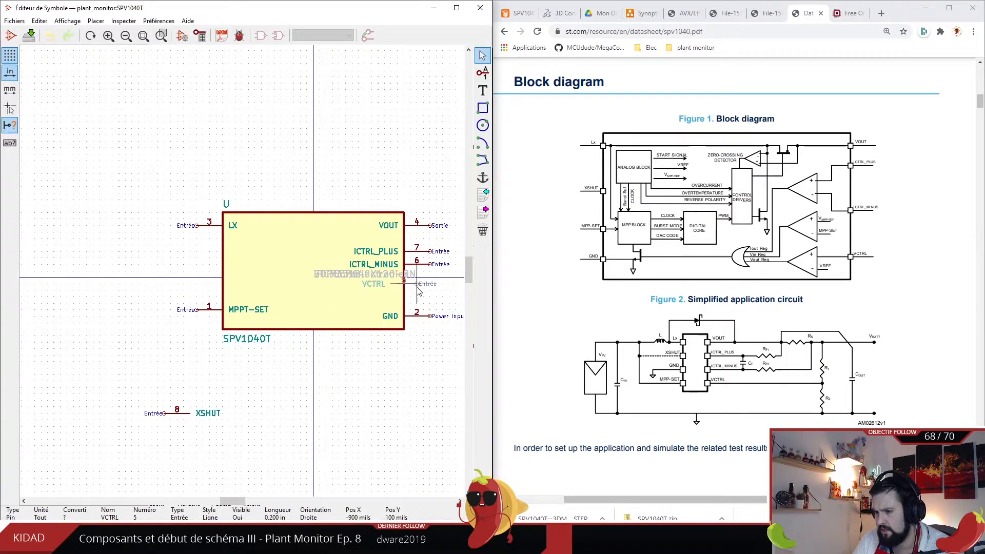
click(425, 284)
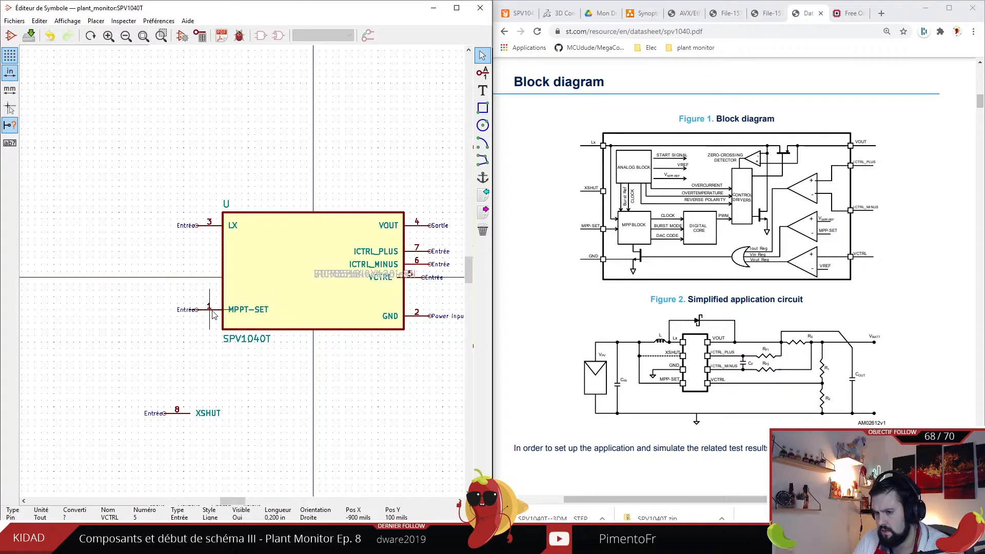
- Arrange the XSHUT pin below LX on the body's left side, with the MPPT-SET pin below it at the same spacing
key(m)
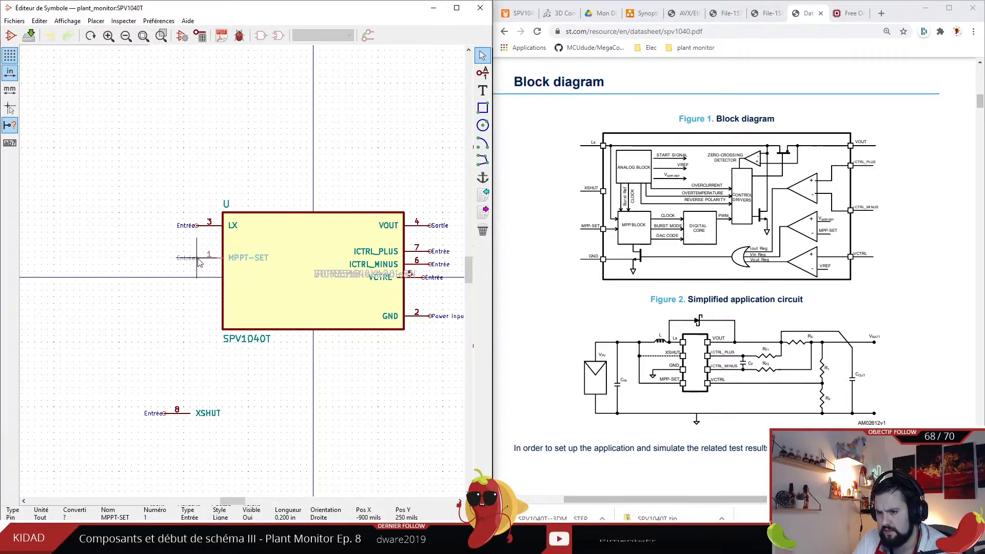
click(198, 261)
key(m)
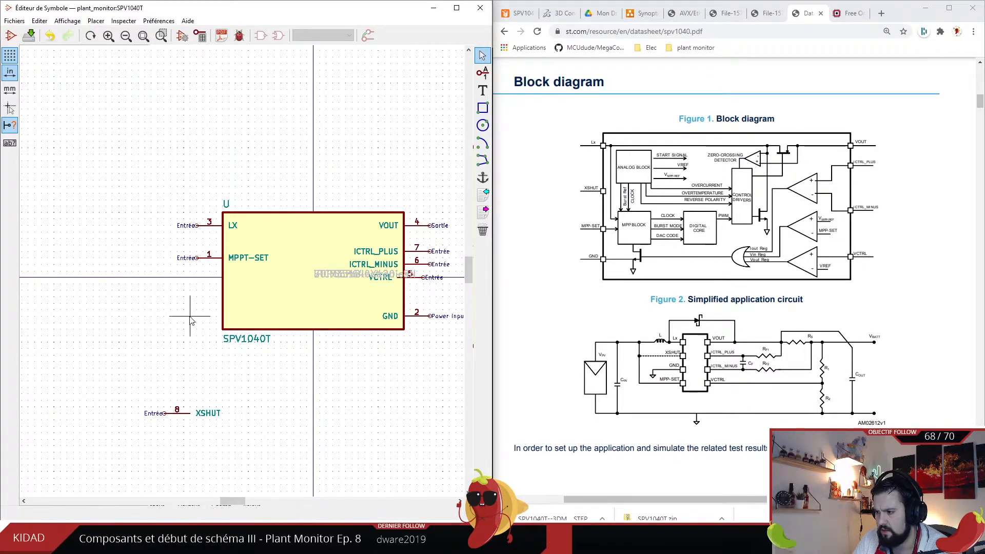
key(m)
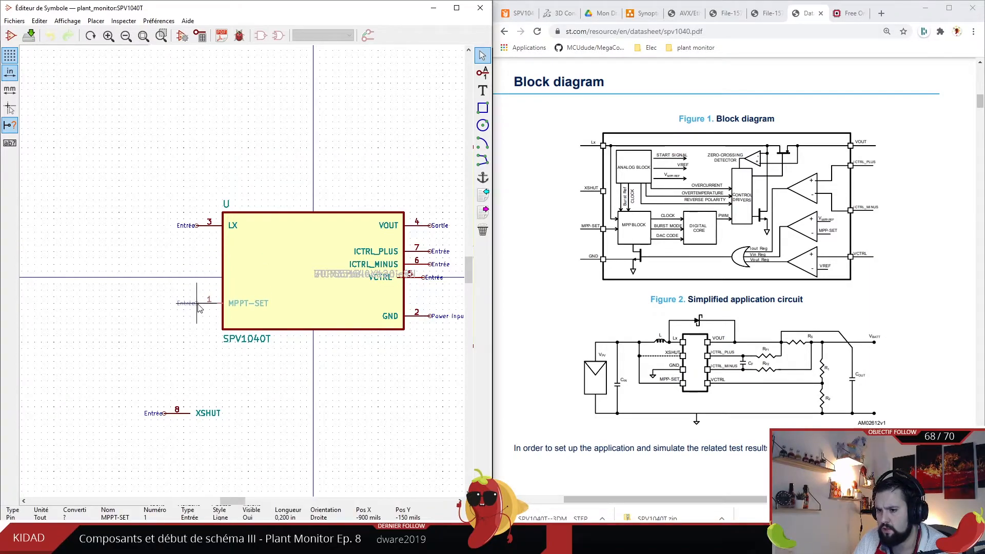
click(198, 305)
key(m)
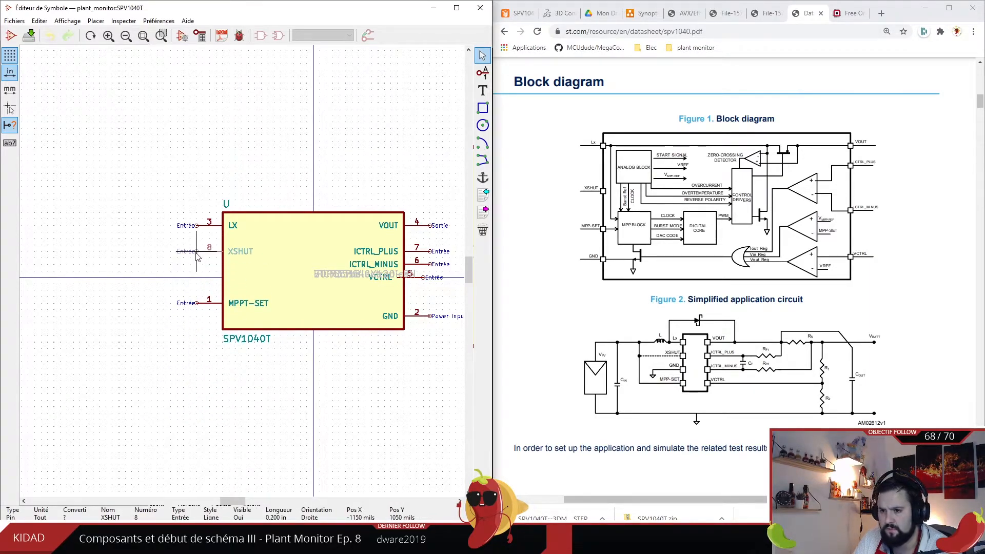
click(198, 252)
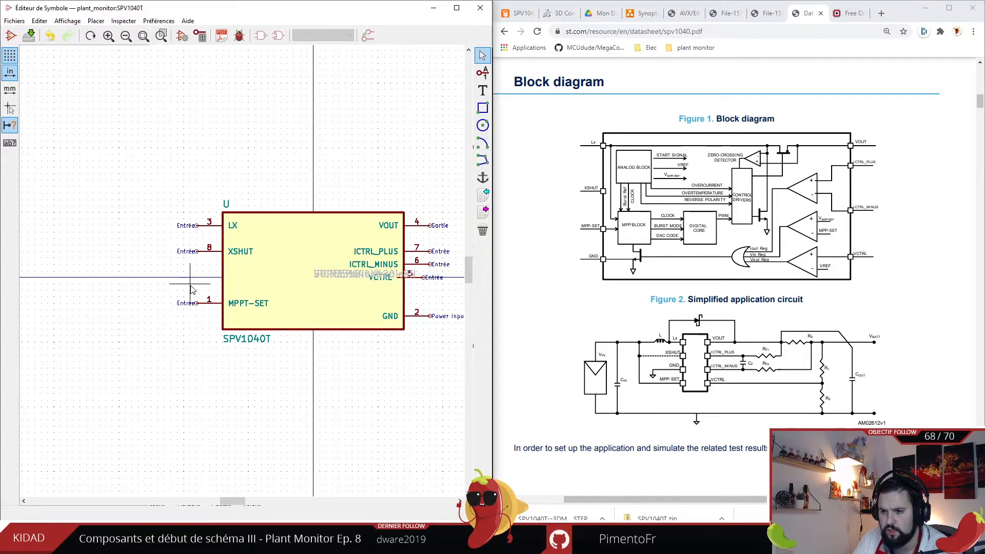
key(m)
click(195, 280)
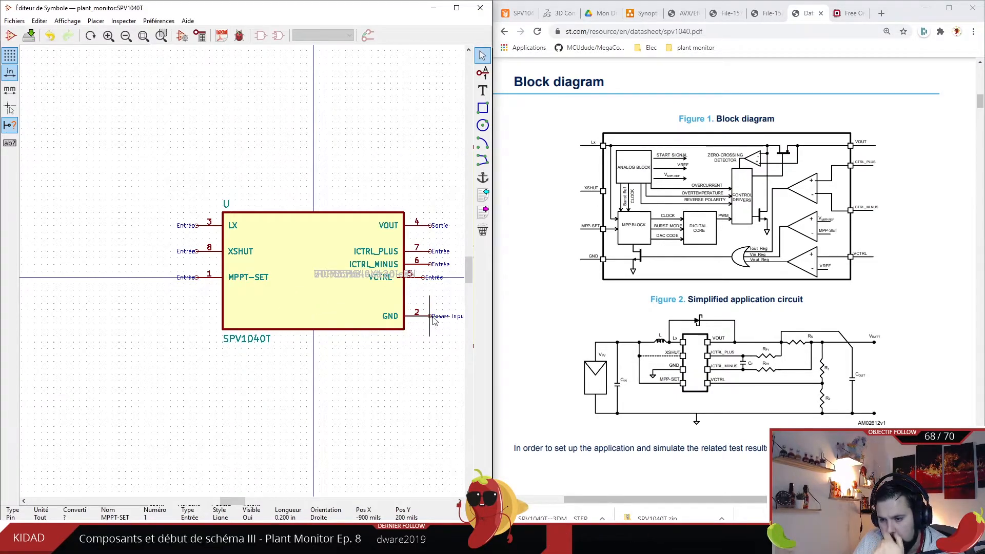
- Move the GND pin to the lower end of the body's left side and the VCTRL pin to the lower end of its right side
key(m)
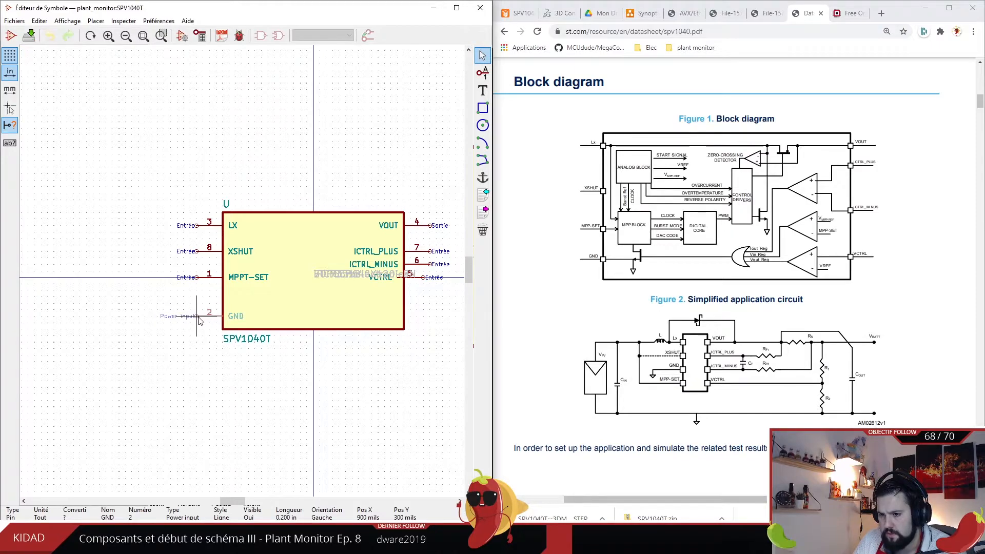
click(201, 316)
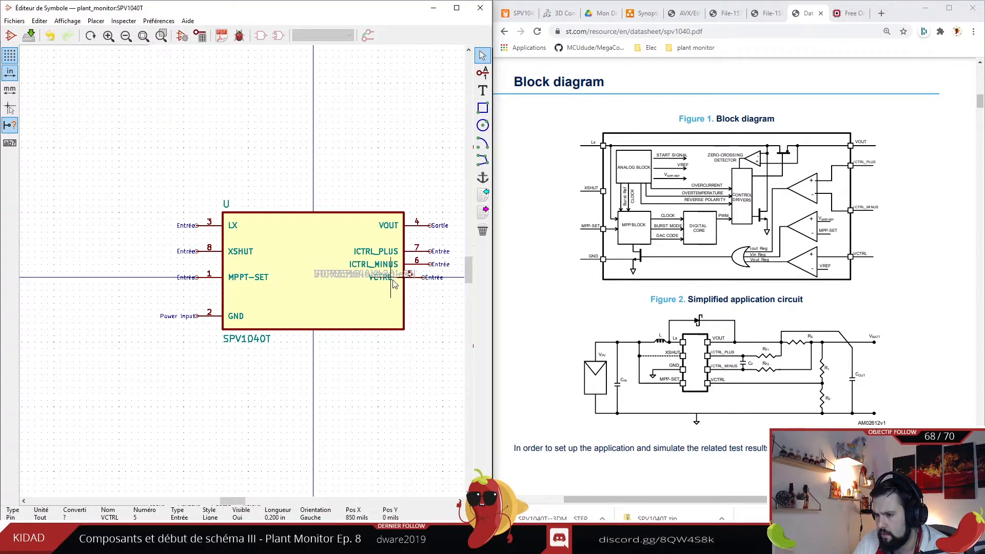
scroll(368, 278, up, 3)
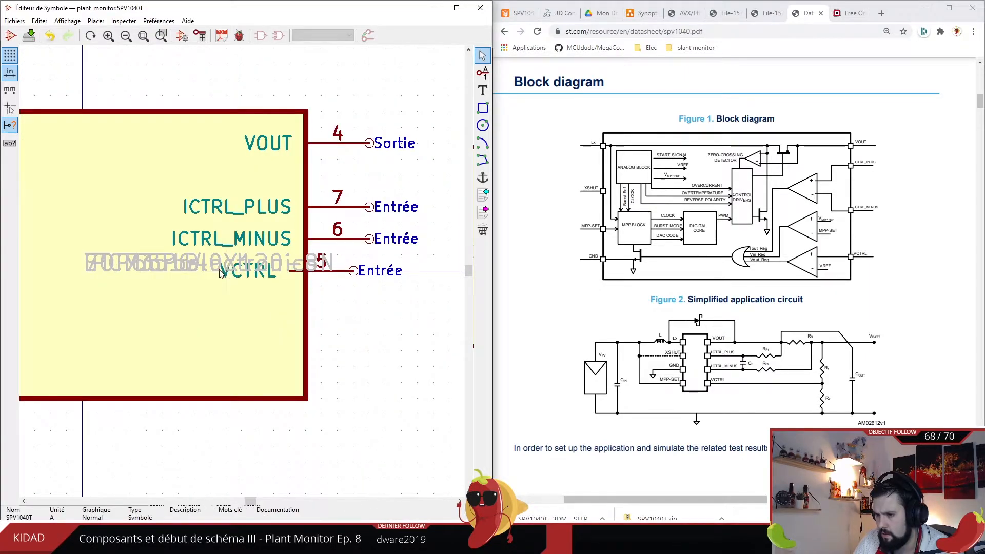
click(369, 270)
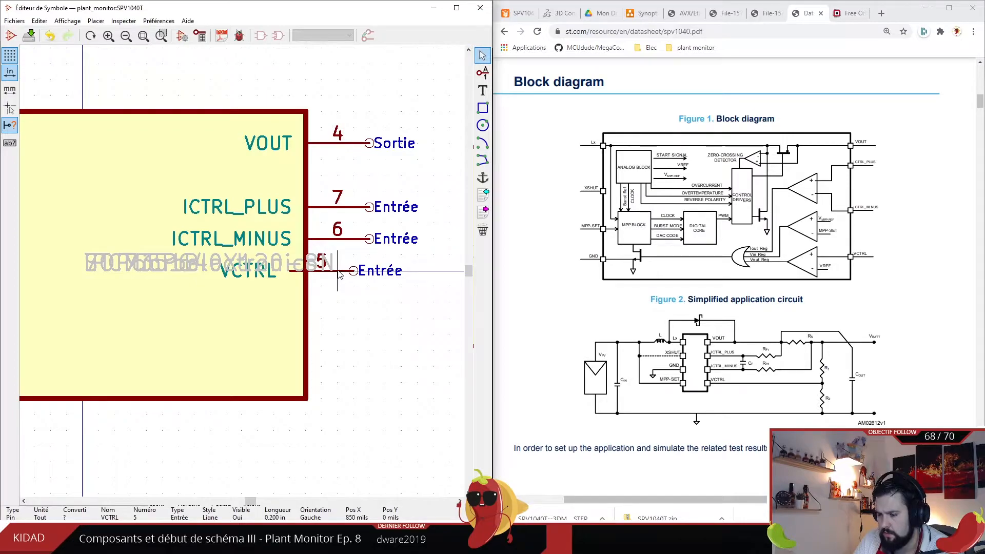
drag(339, 275, 369, 366)
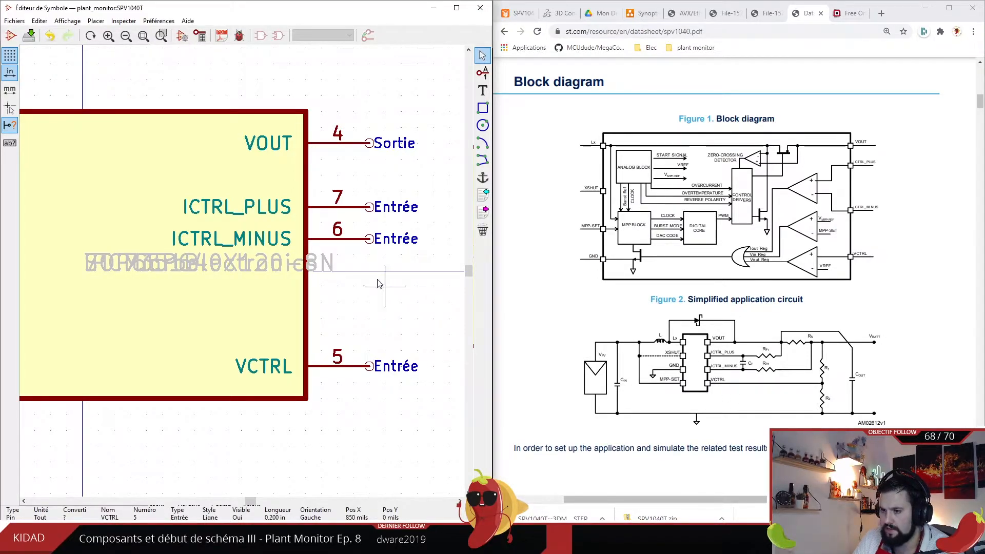
- Move the ICTRL_MINUS pin down to just above VCTRL, spaced like VOUT and ICTRL_PLUS at the upper end of the body's right side
drag(368, 240, 369, 272)
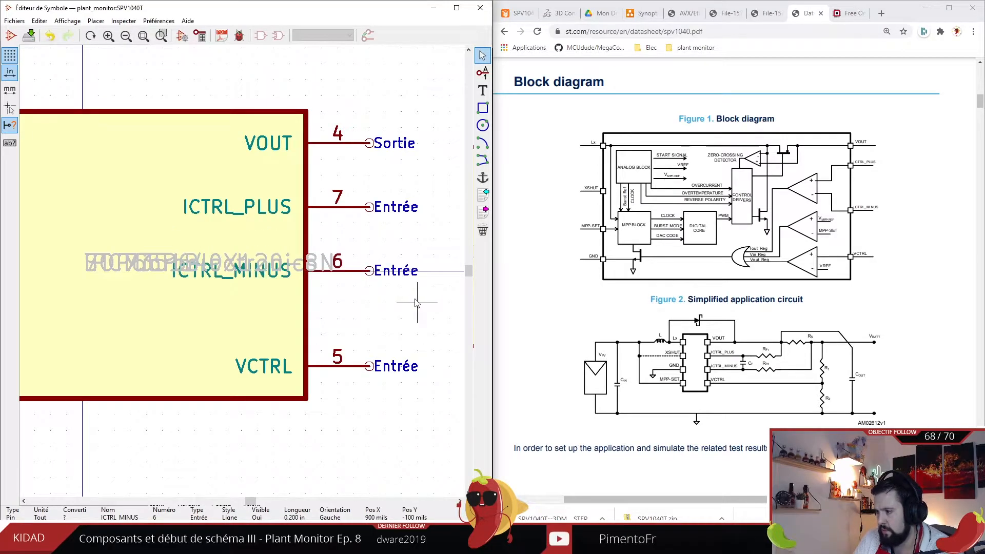
scroll(417, 303, down, 1)
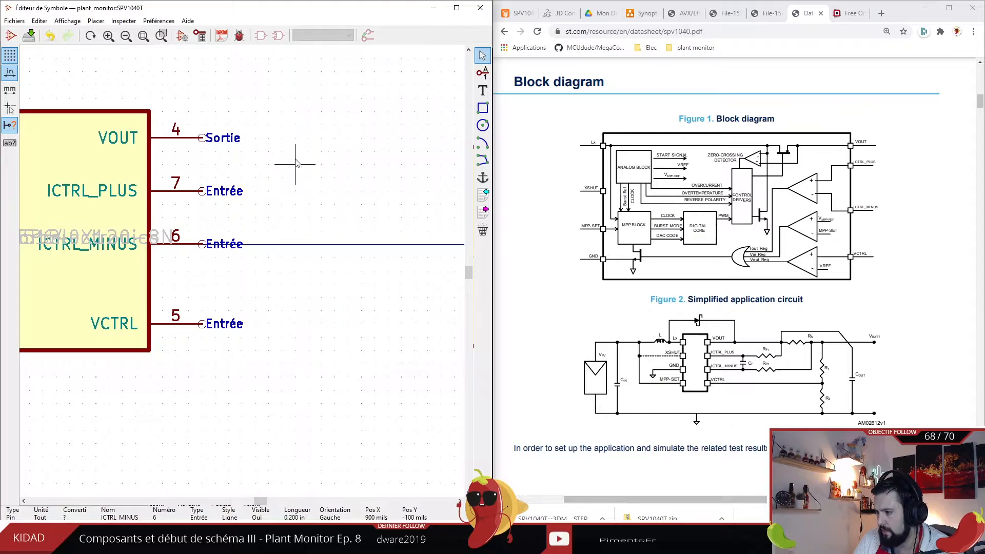
scroll(189, 192, up, 1)
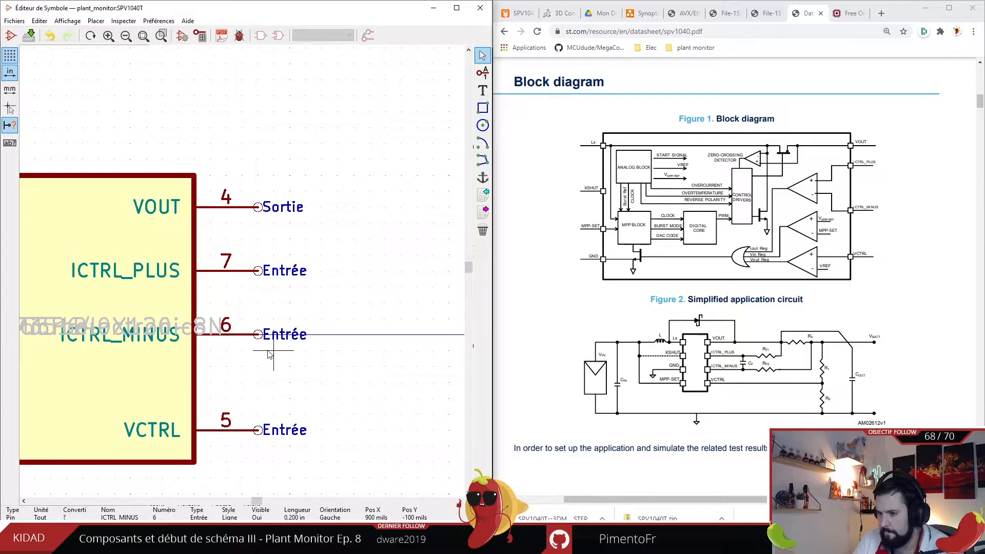
key(m)
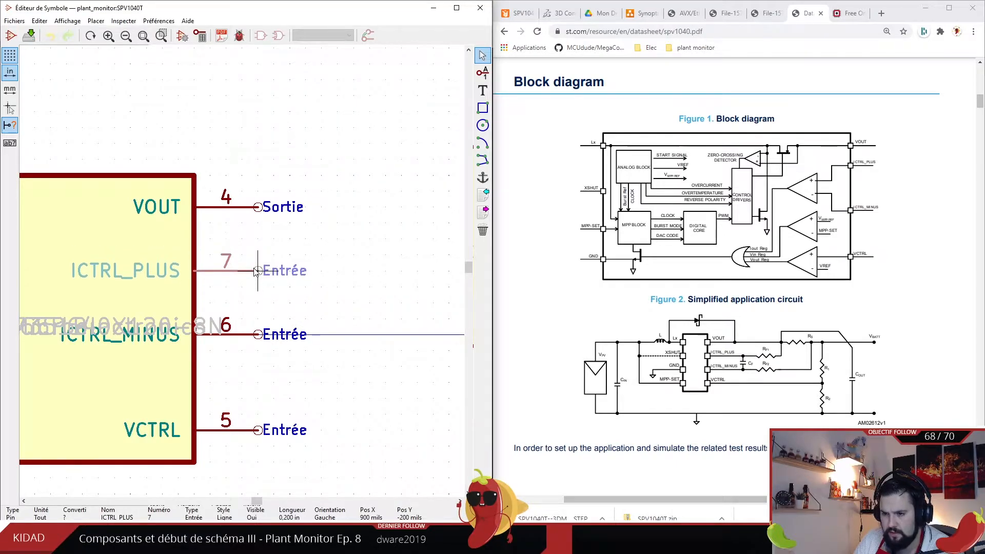
click(259, 272)
scroll(358, 279, down, 1)
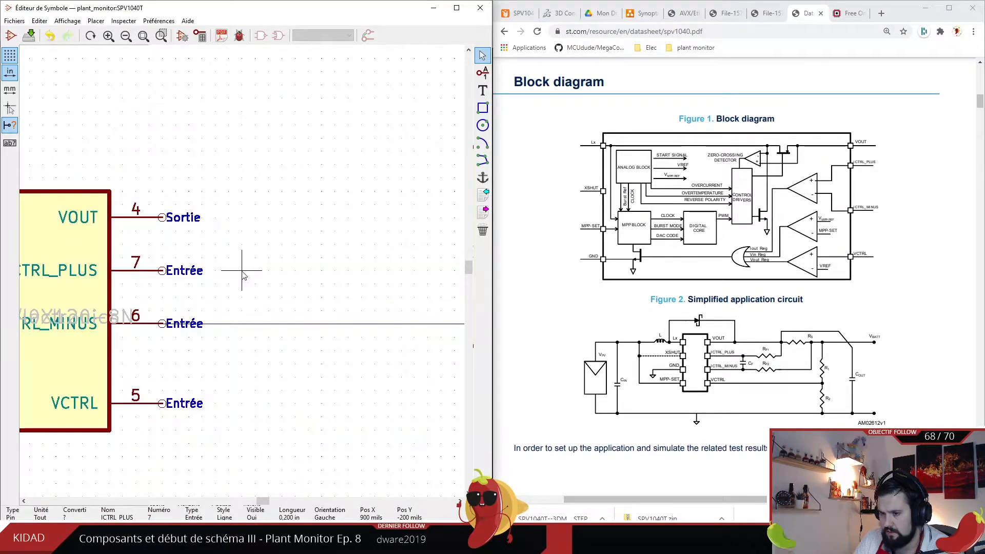
key(m)
click(161, 349)
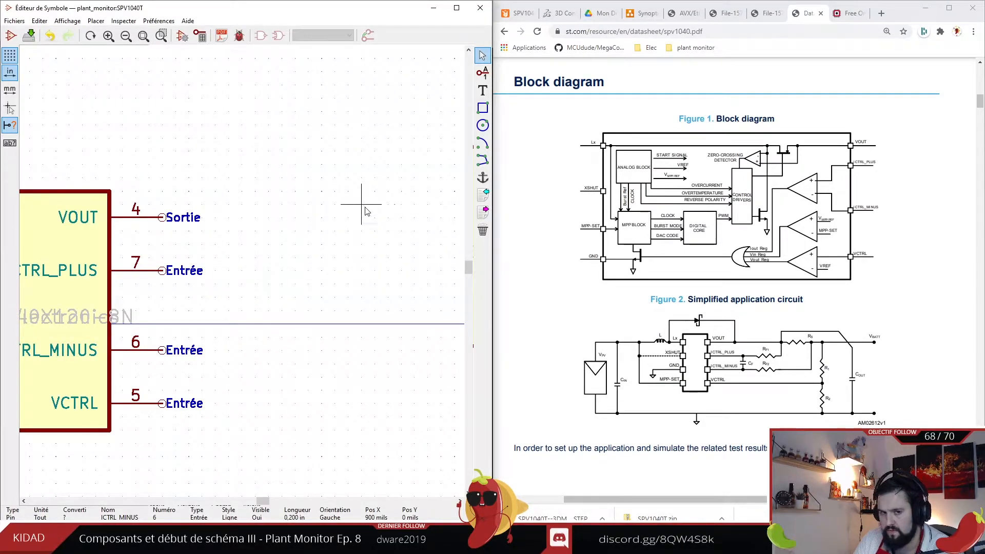
scroll(428, 270, down, 1)
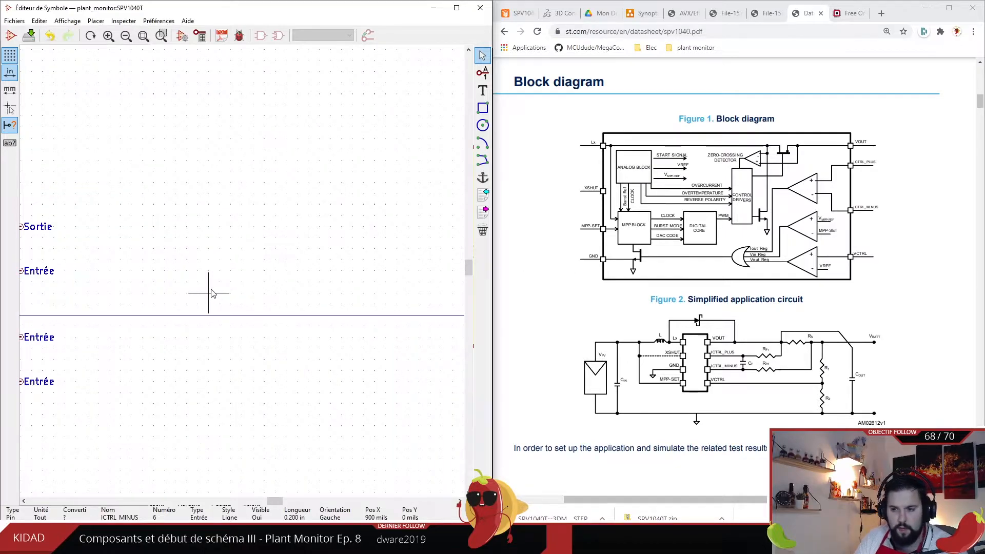
scroll(211, 285, down, 2)
scroll(226, 290, up, 2)
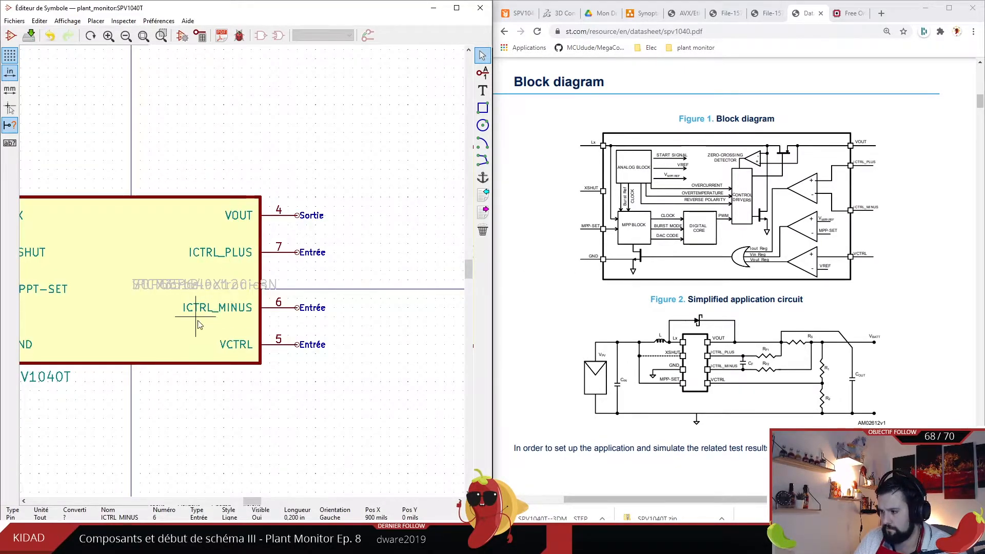
scroll(227, 289, down, 2)
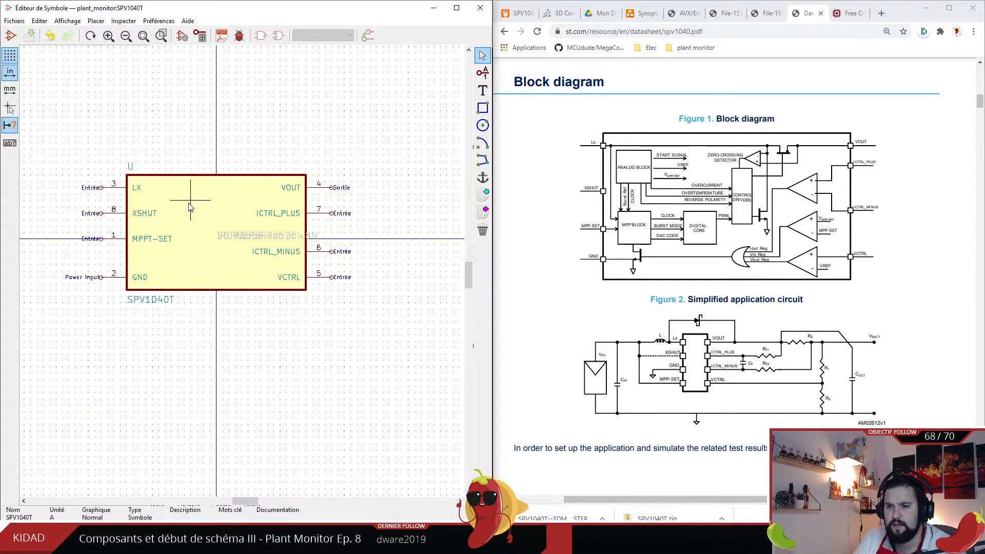
click(182, 35)
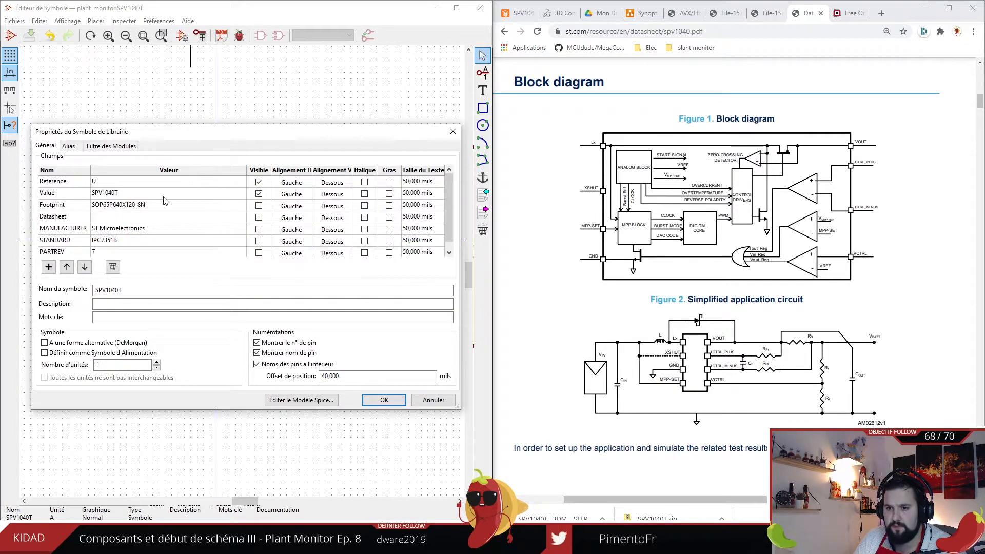
scroll(165, 210, down, 2)
click(630, 43)
click(615, 37)
key(ctrl+c)
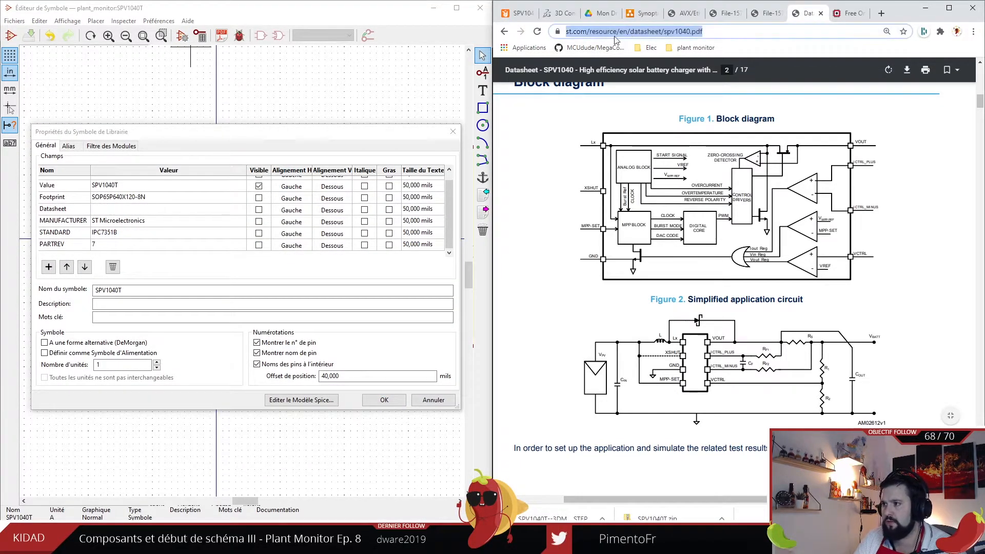
click(147, 212)
key(ctrl+v)
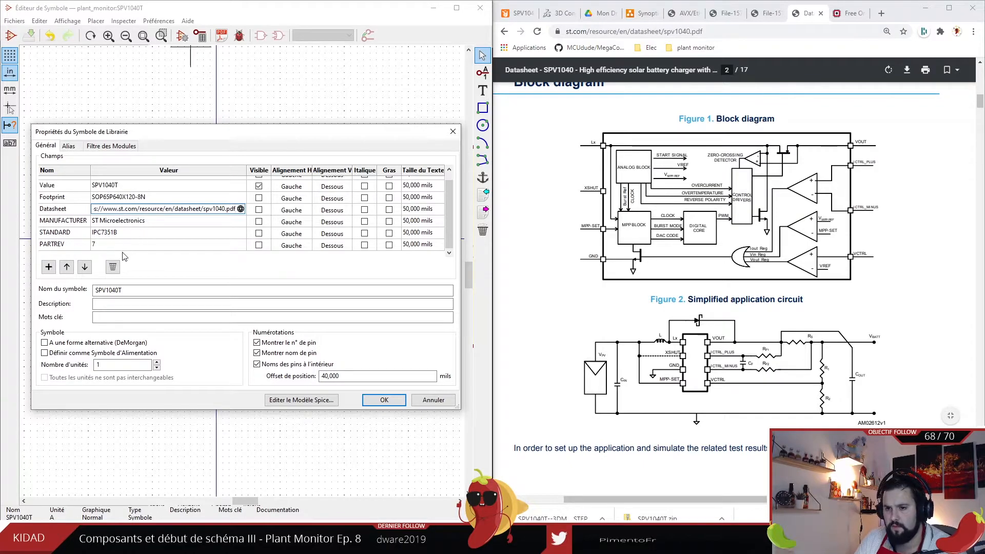
- Add a new field to the symbol's properties and switch the browser to the SFM10R circuit design PDF
click(50, 267)
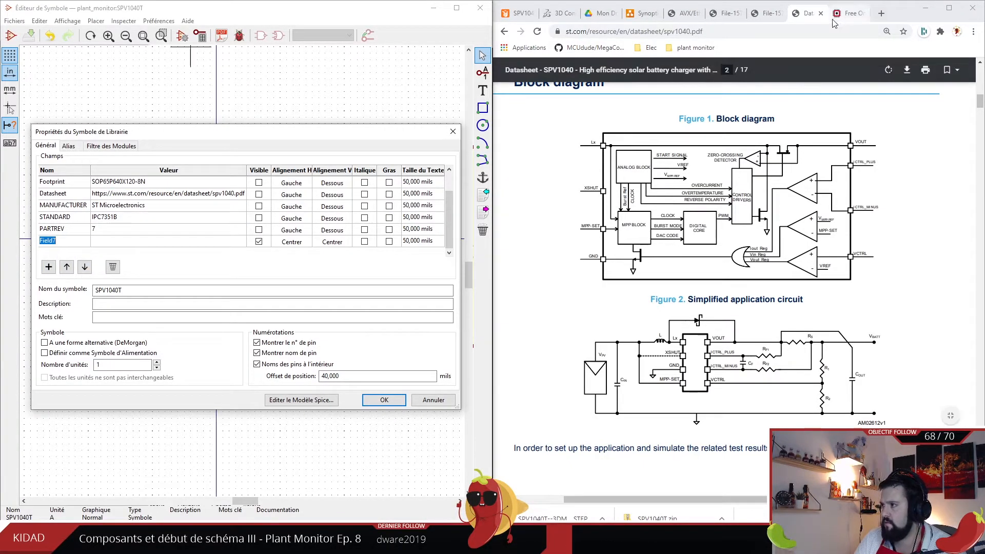
click(769, 13)
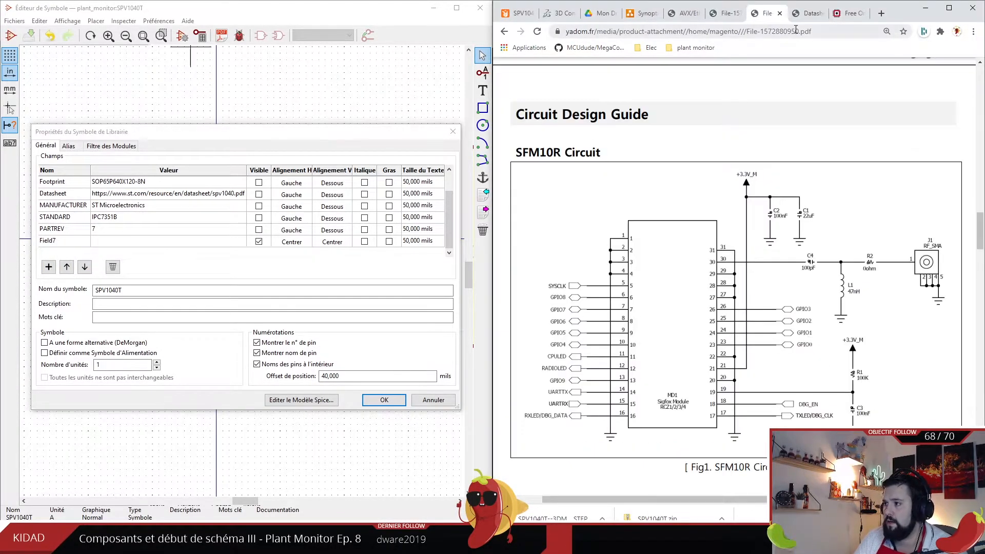
- Open the Farnell France site, fr.farnell.com, in a new browser tab
click(848, 12)
click(881, 13)
text(fr.fa)
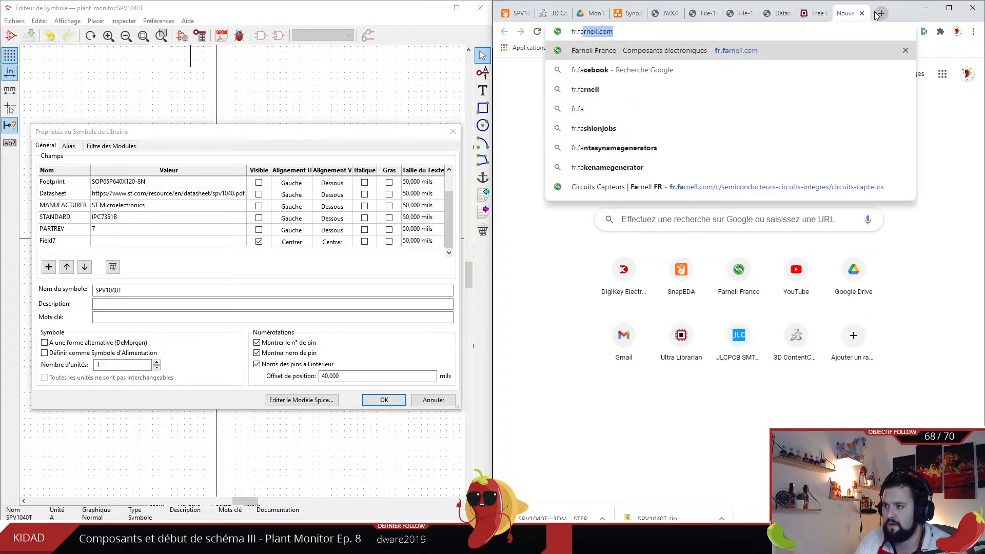
key(Return)
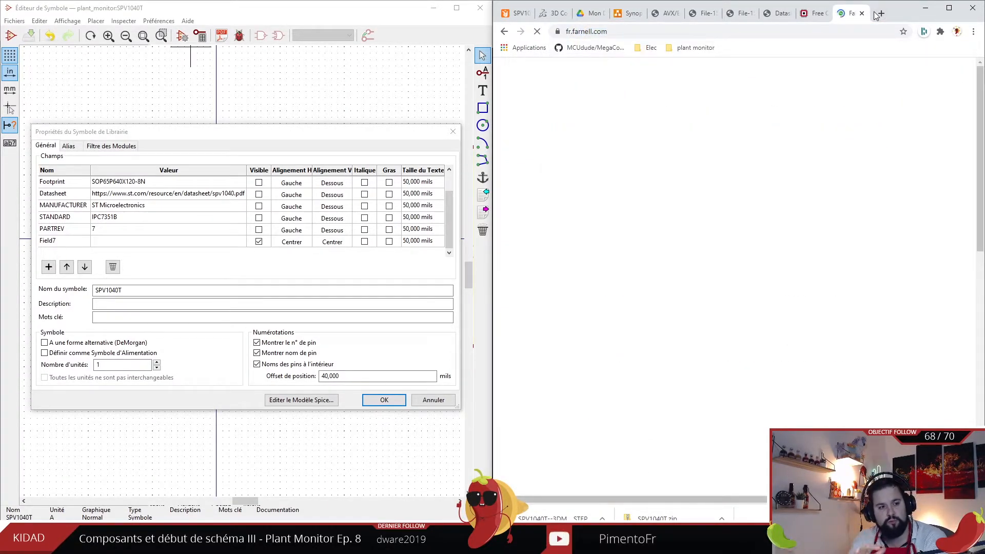
- Search the Farnell catalogue for spv1040
click(700, 142)
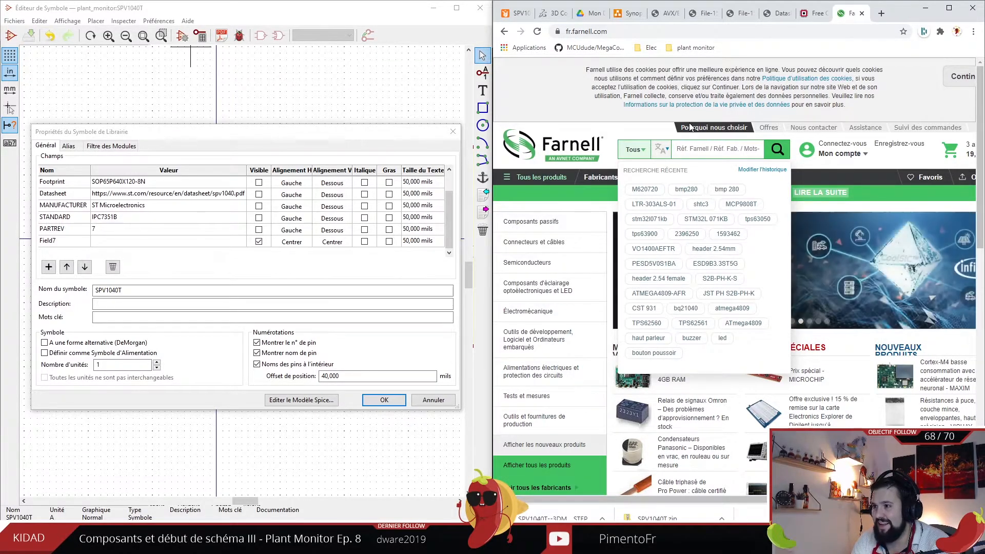
key(ctrl+v)
key(ctrl+a)
text(s)
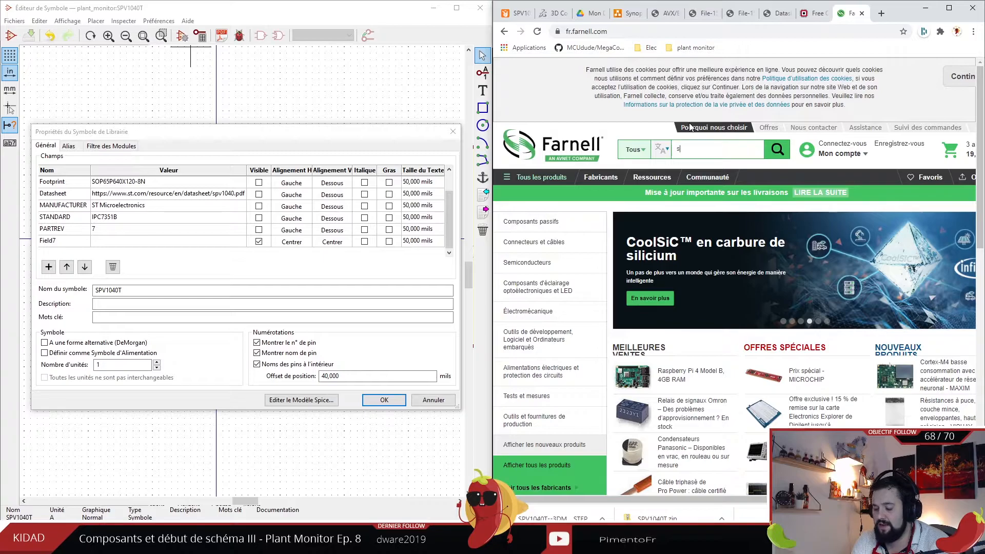
text(pv104)
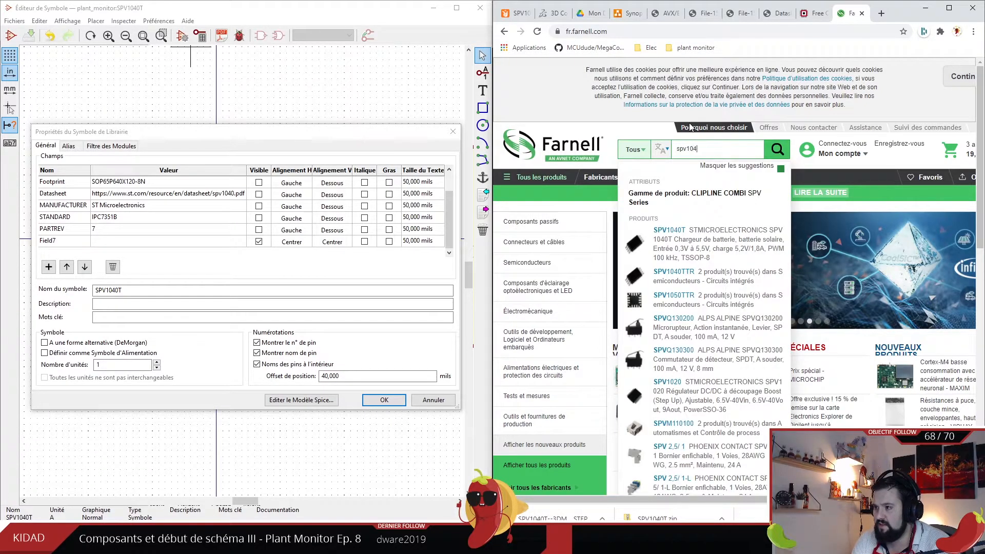
text(0)
key(Return)
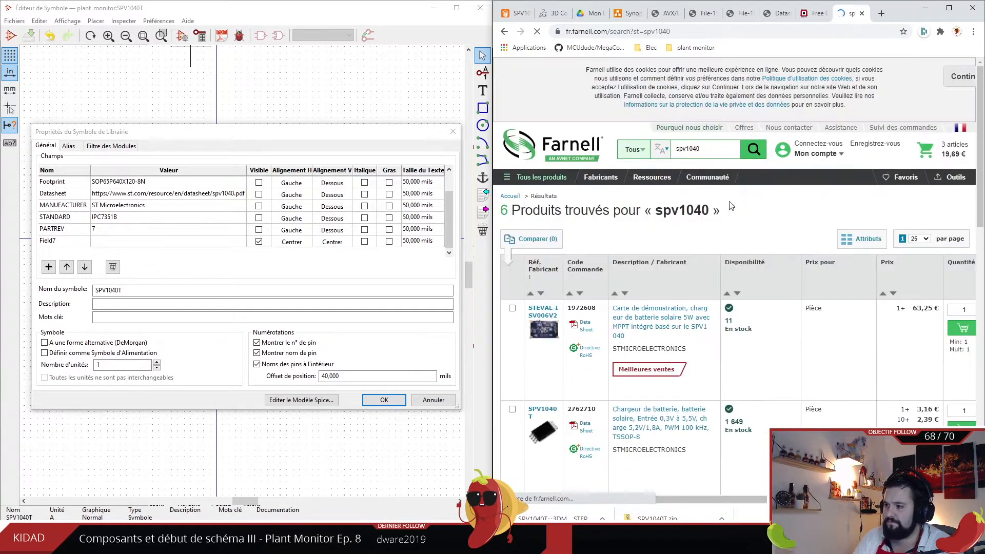
- Copy the SPV1040T's Farnell order code 2762710 into the symbol's empty custom field and name that field farnell
scroll(672, 323, down, 1)
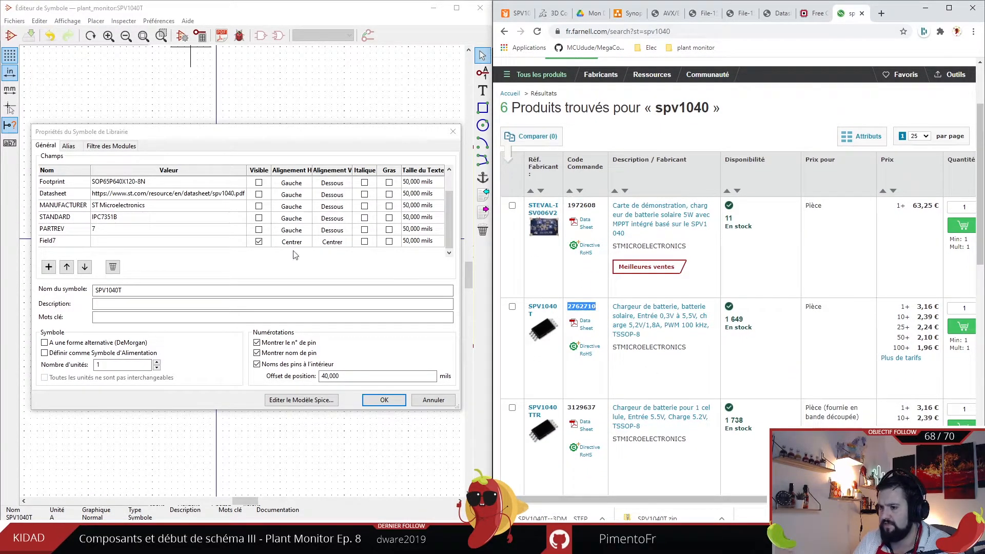
click(127, 241)
click(61, 241)
text(farnjell)
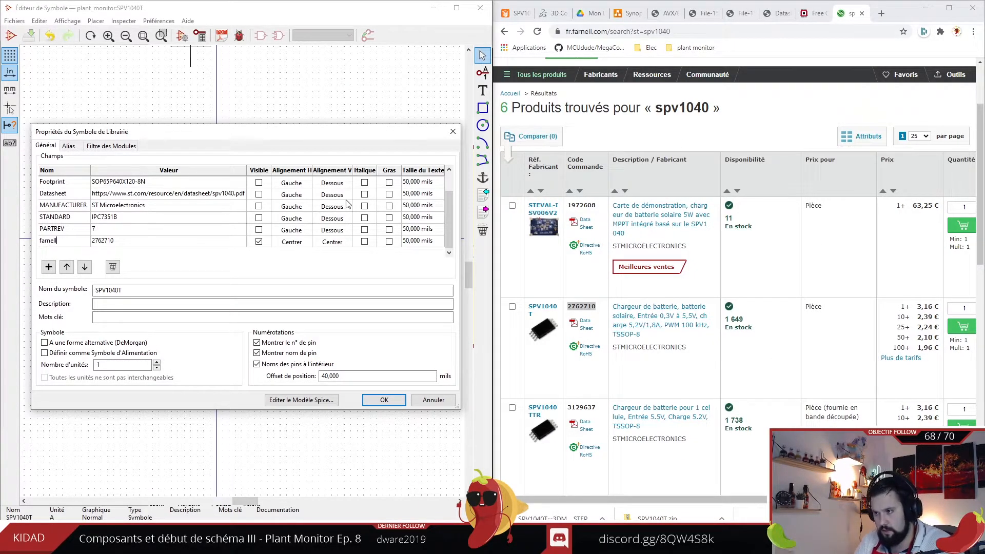
click(120, 242)
click(160, 250)
scroll(157, 230, up, 1)
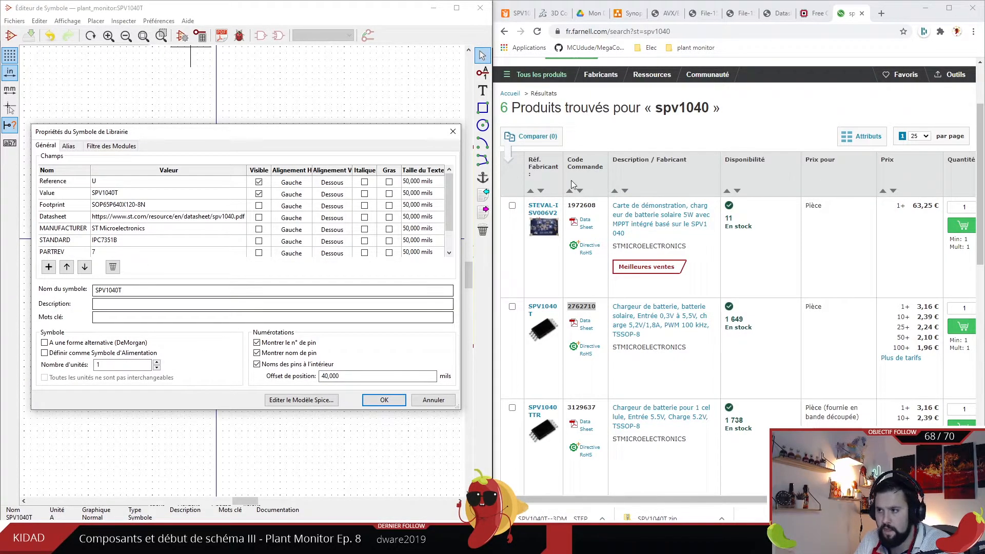
- Copy the description from the SPV1040T's Farnell product page into the symbol's description and apply the properties
click(659, 328)
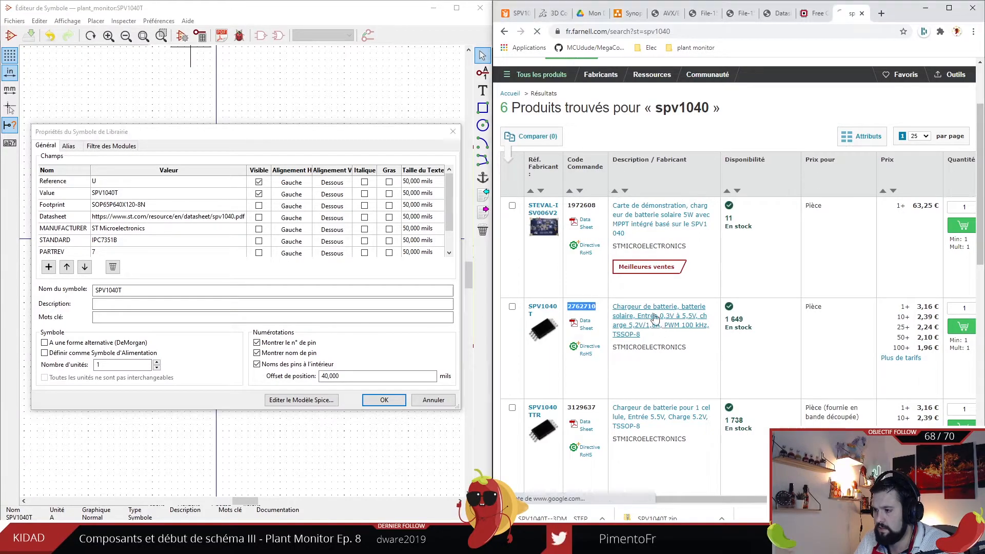
drag(661, 269, 523, 267)
drag(661, 269, 504, 256)
key(ctrl+c)
drag(502, 256, 669, 277)
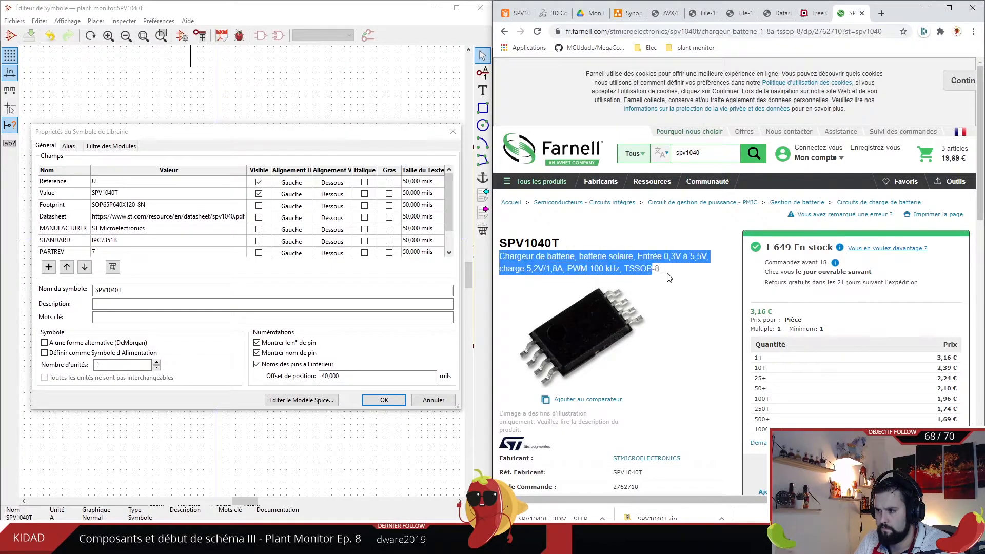
click(287, 304)
key(ctrl+v)
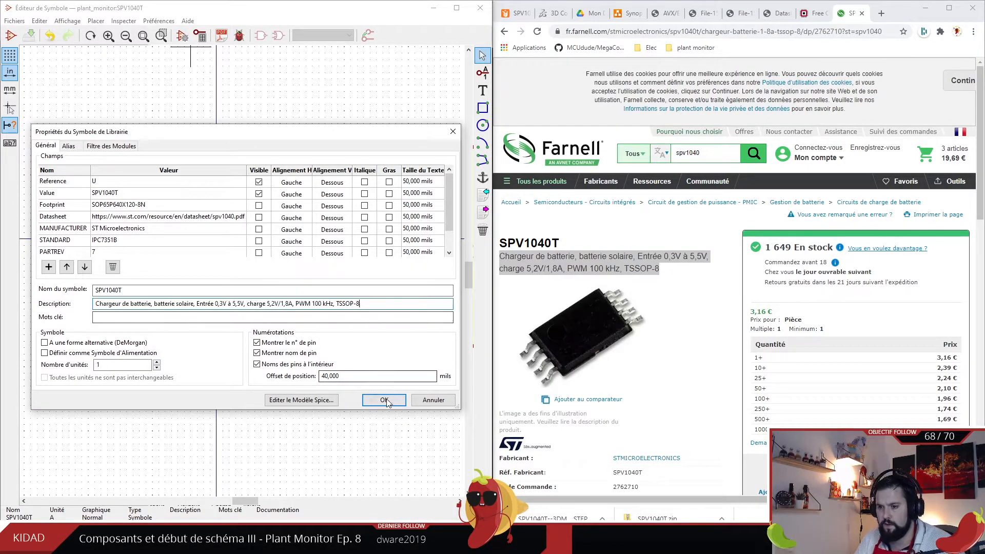
click(386, 400)
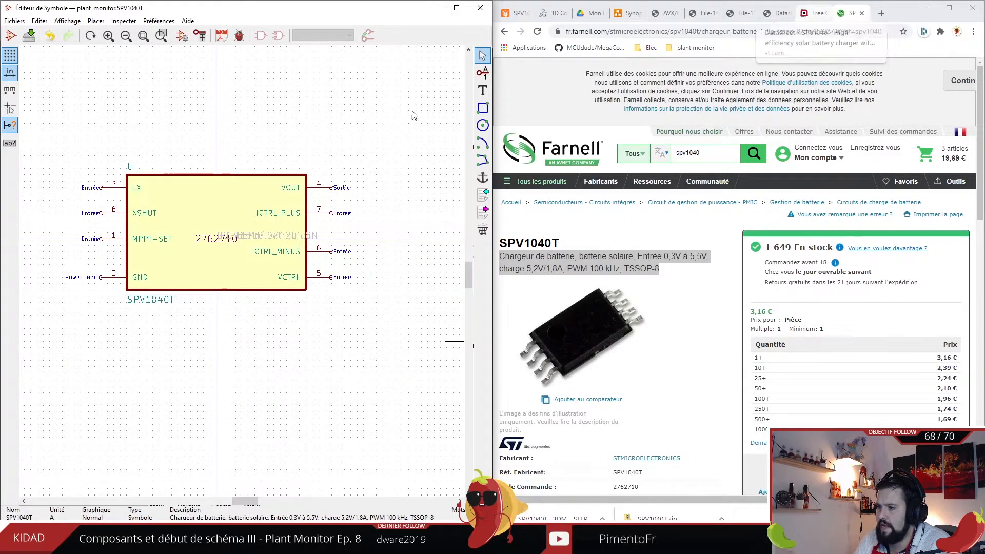
- Hide the farnell field on the SPV1040T symbol and save the symbol
scroll(229, 287, up, 3)
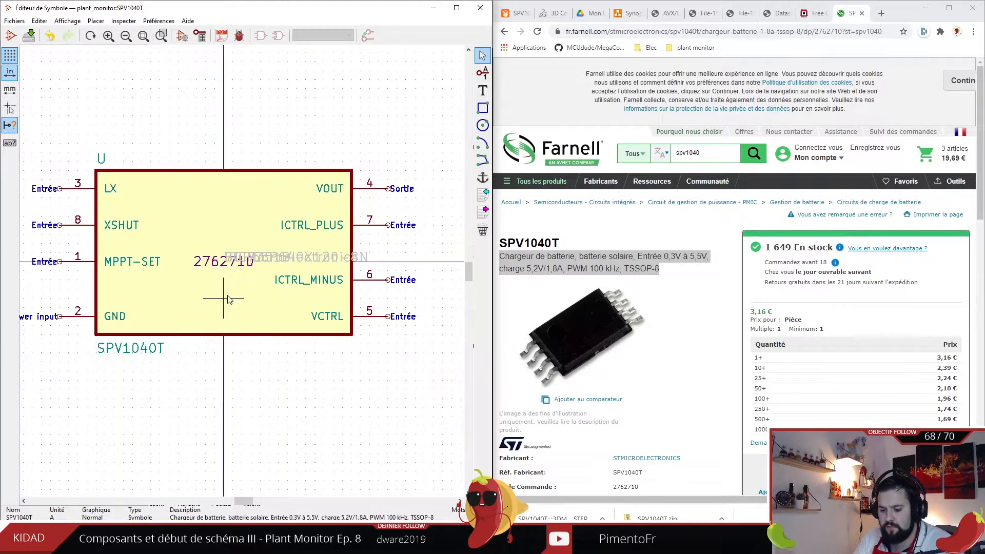
click(182, 35)
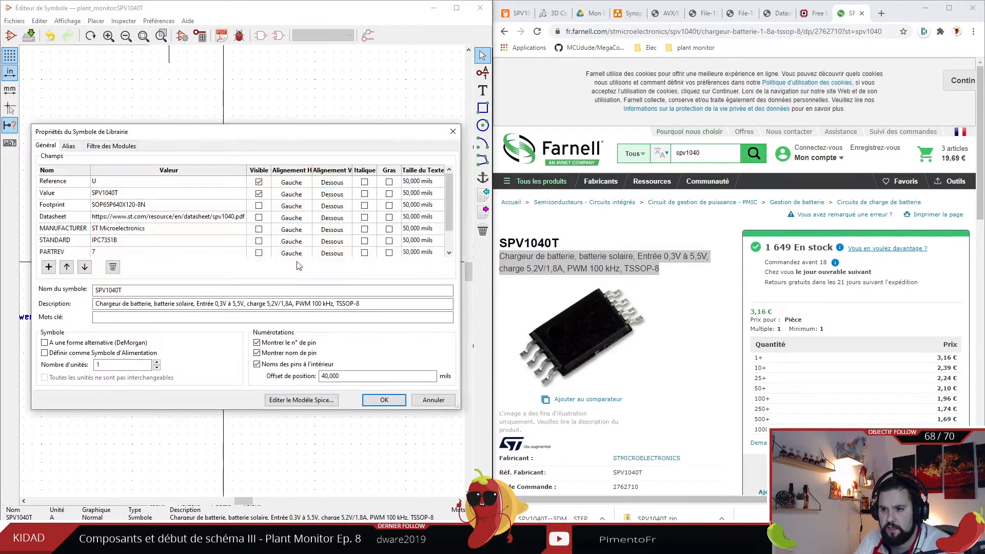
scroll(239, 254, down, 1)
click(258, 243)
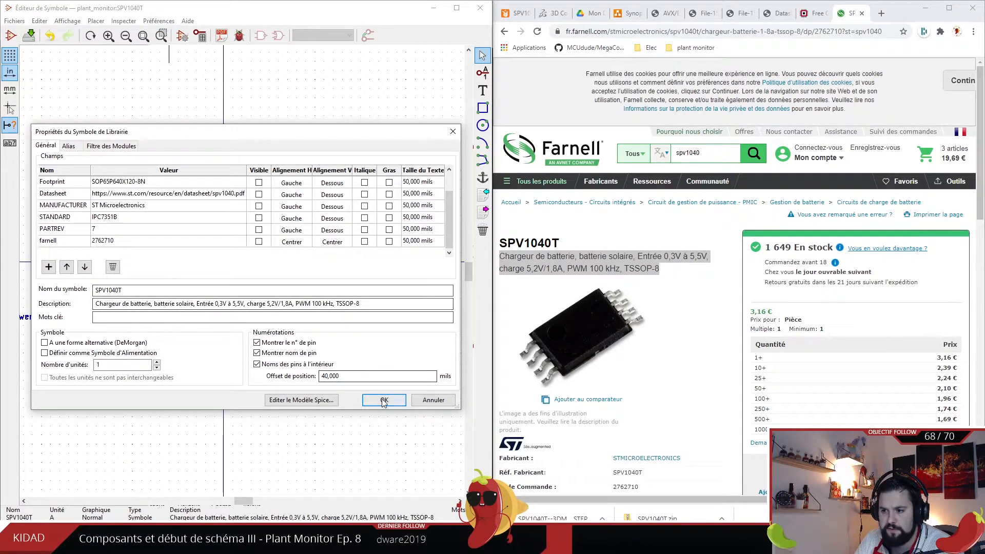
click(384, 400)
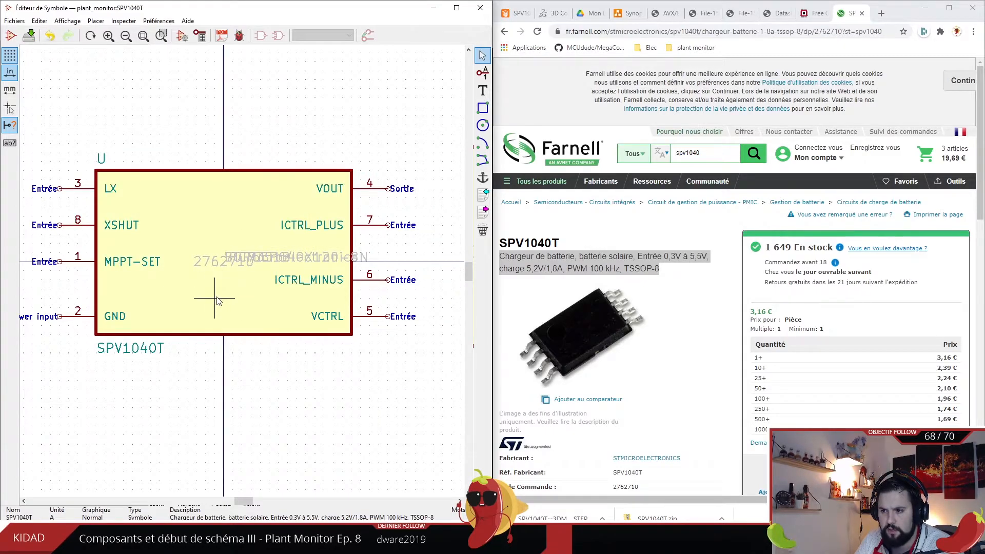
scroll(217, 301, down, 3)
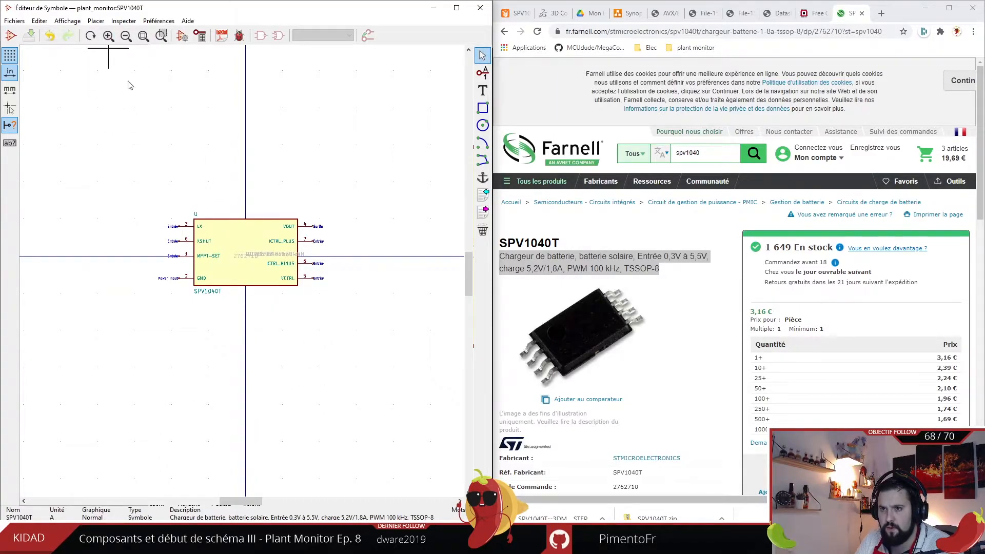
- Switch to the footprint editor and select the plant_monitor library
click(529, 461)
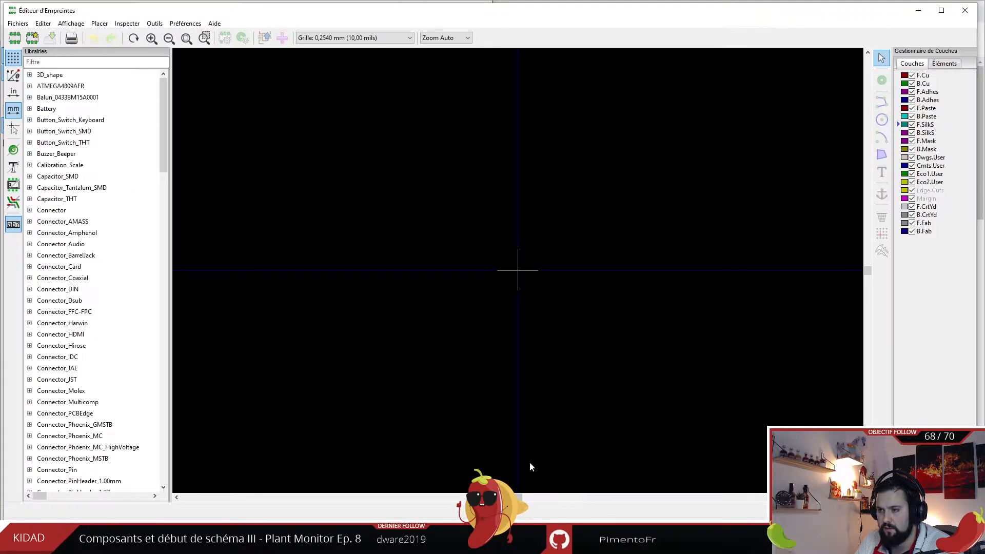
scroll(88, 359, down, 20)
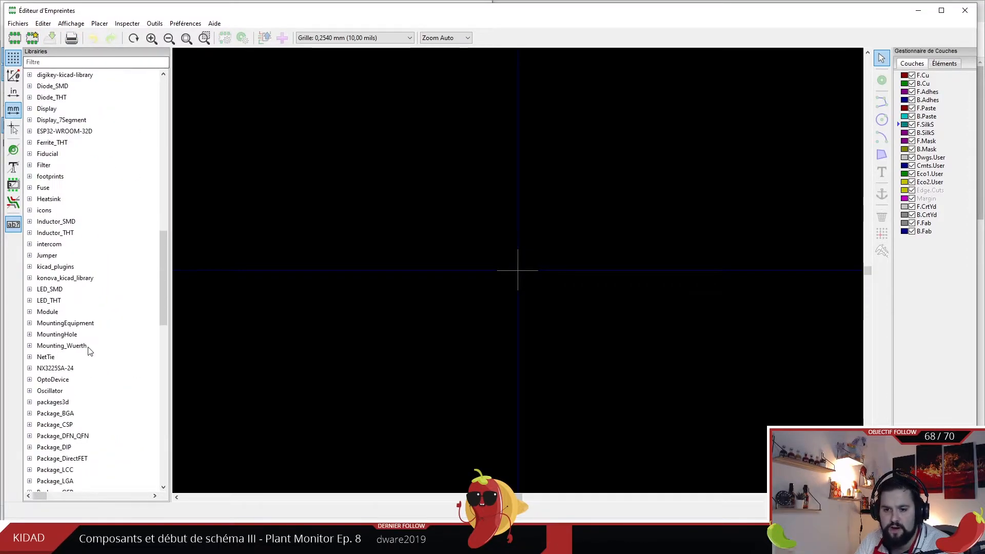
scroll(87, 361, down, 5)
scroll(80, 378, up, 4)
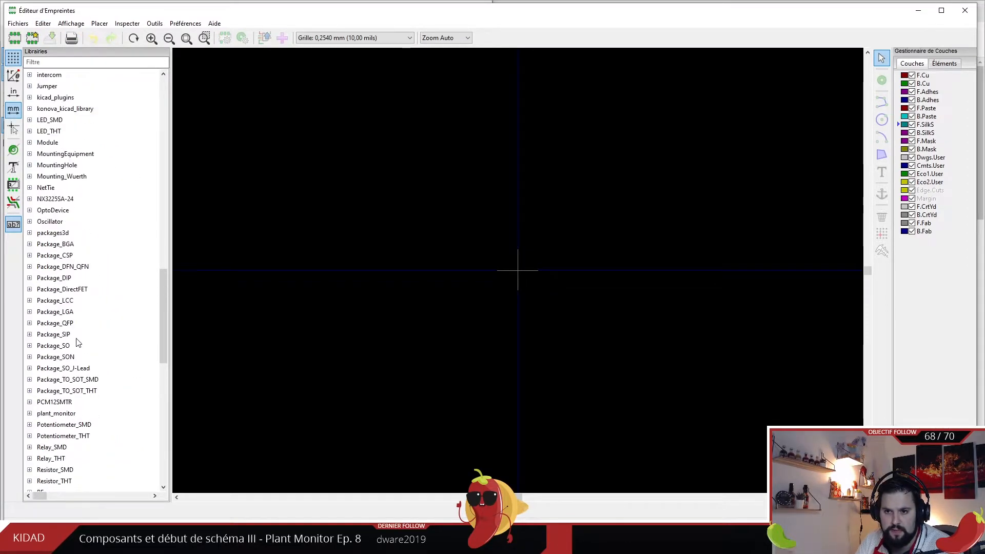
click(60, 414)
- Import the footprint file SOP65P640X120-8N.kicad_mod from the SPV1040T folder inside lib diverses
right_click(60, 414)
click(122, 388)
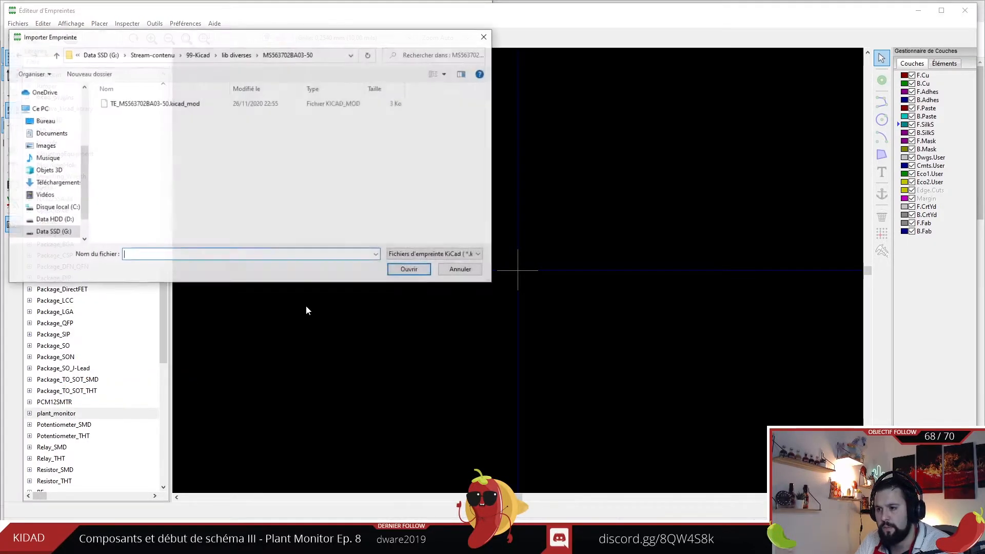
click(233, 55)
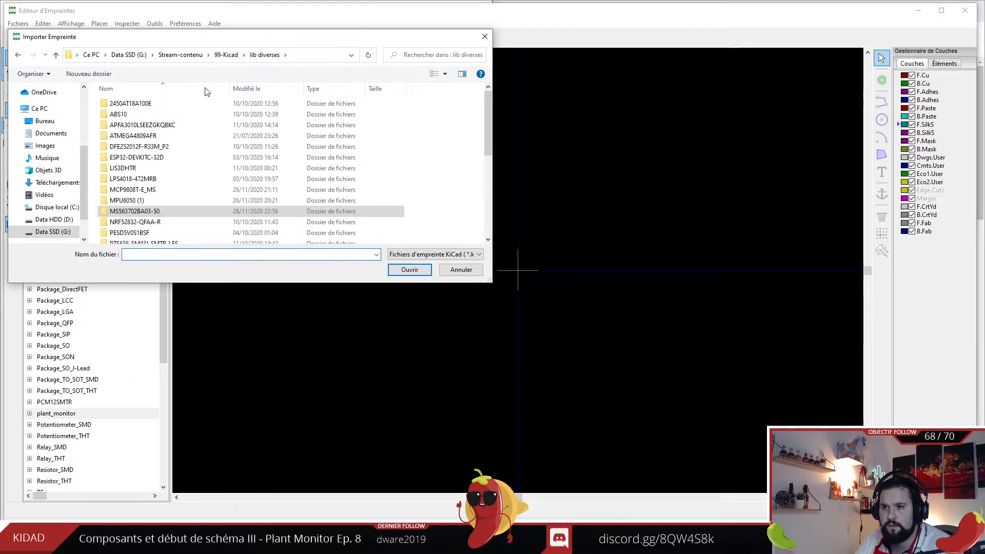
scroll(179, 190, down, 1)
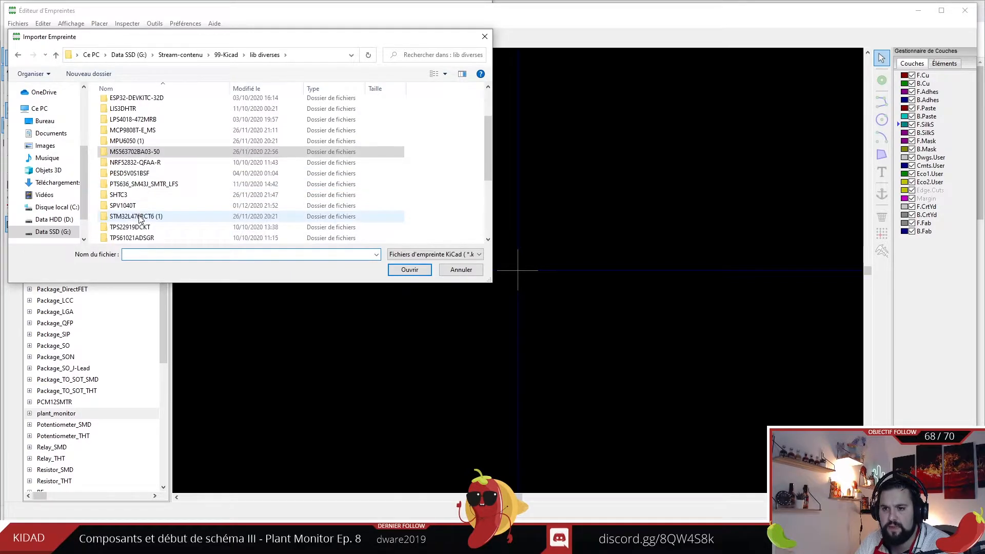
scroll(142, 206, down, 1)
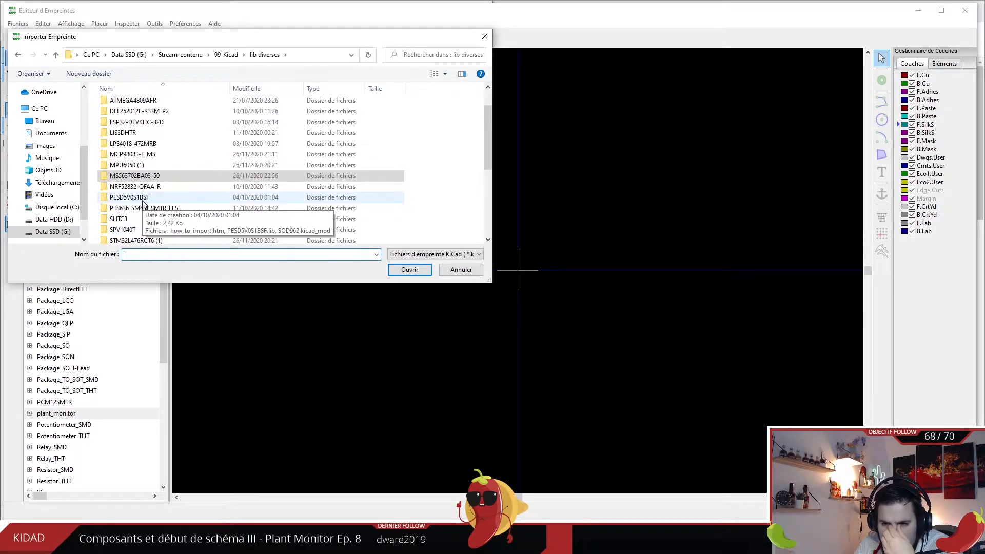
scroll(154, 208, down, 4)
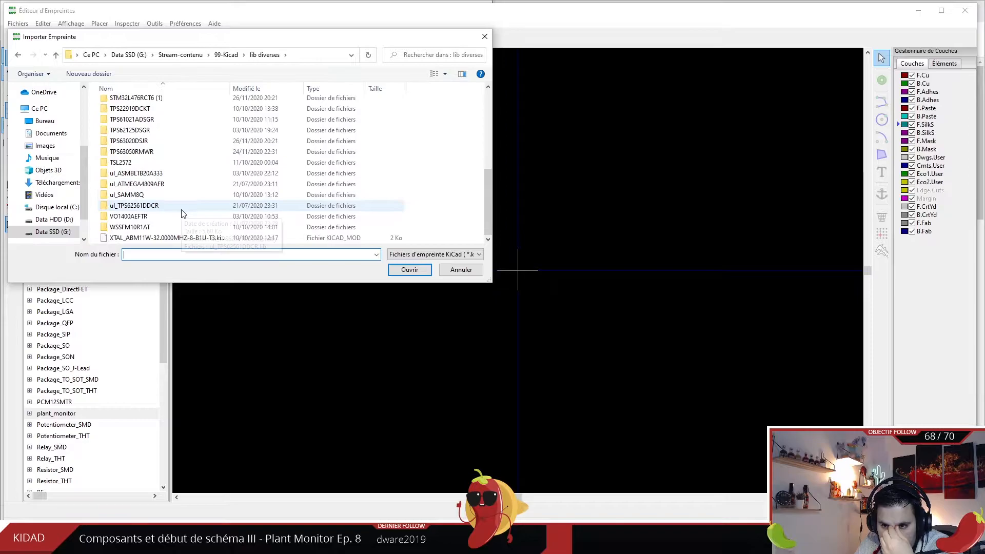
scroll(184, 213, up, 3)
double_click(141, 143)
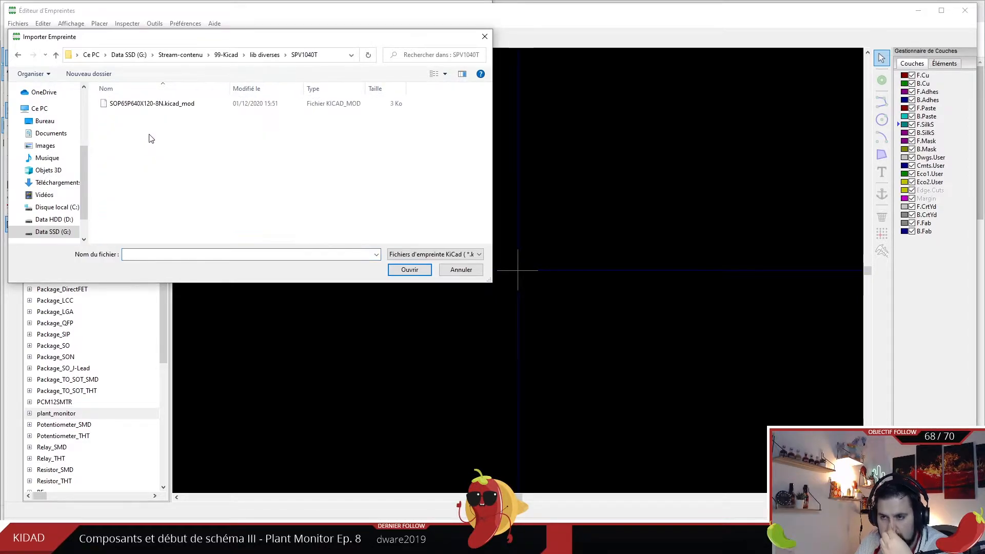
double_click(151, 103)
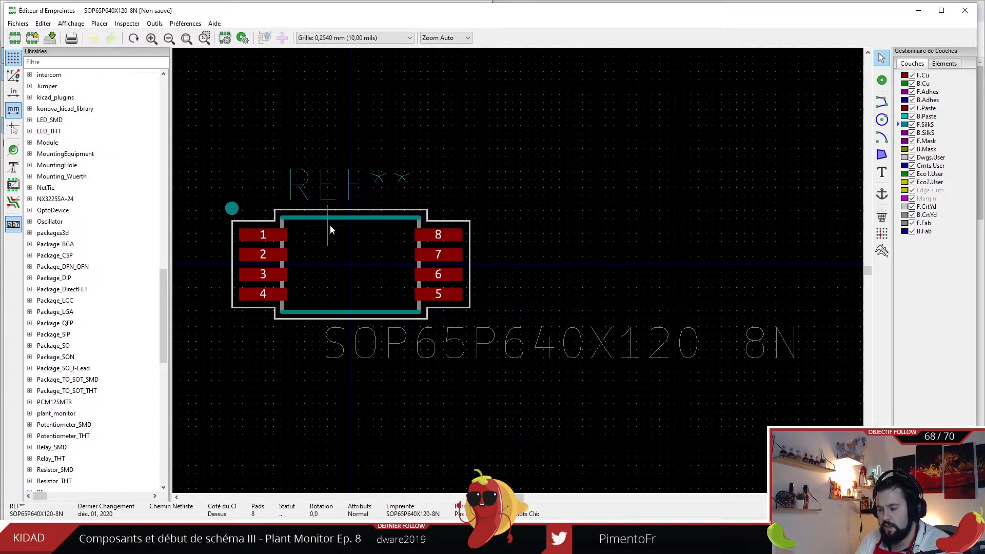
- Snap the footprint editor window to half of the screen, beside the browser
drag(878, 17, 968, 26)
click(103, 233)
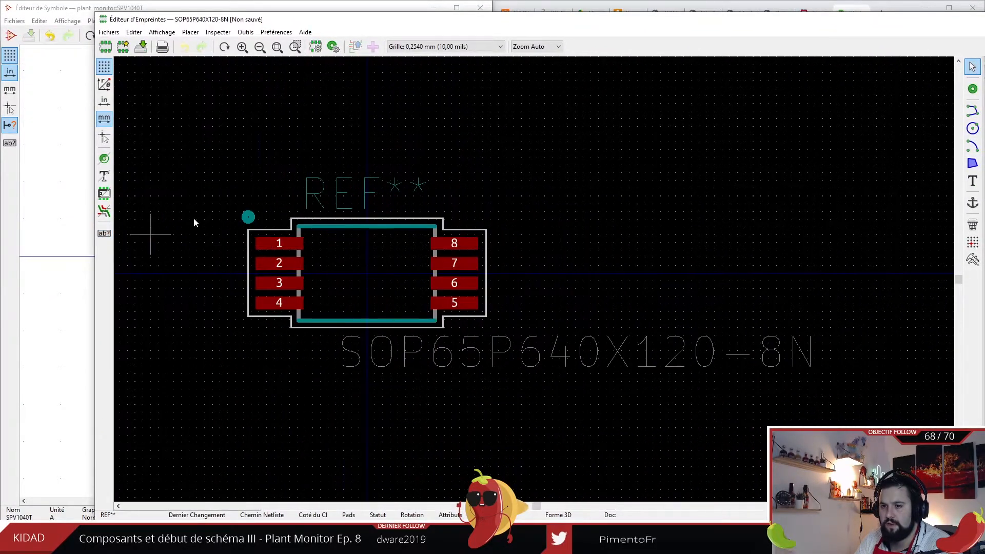
drag(805, 21, 0, 95)
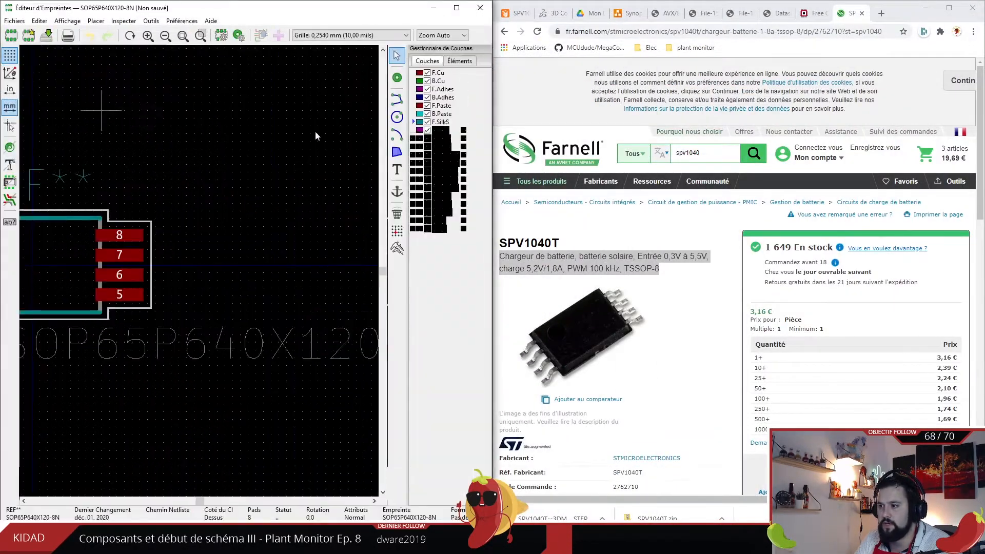
- Switch to the SPV1040 datasheet beside the footprint editor and find its TSSOP8 package information
click(774, 12)
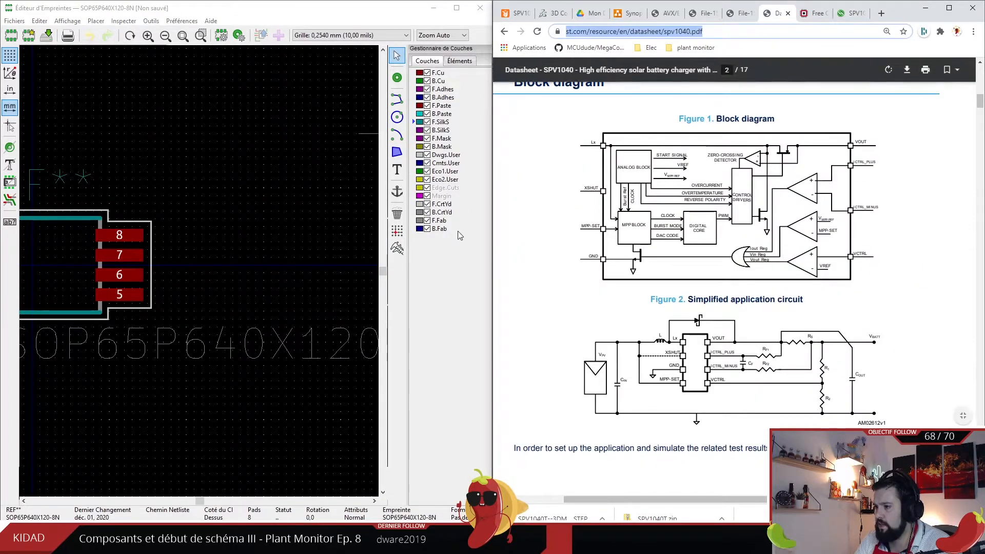
drag(492, 253, 635, 253)
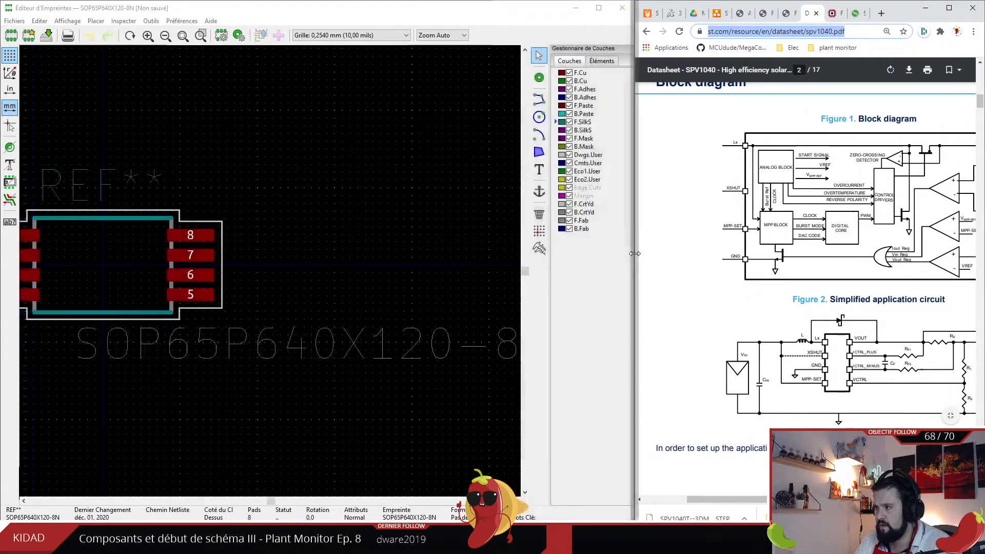
scroll(780, 290, down, 20)
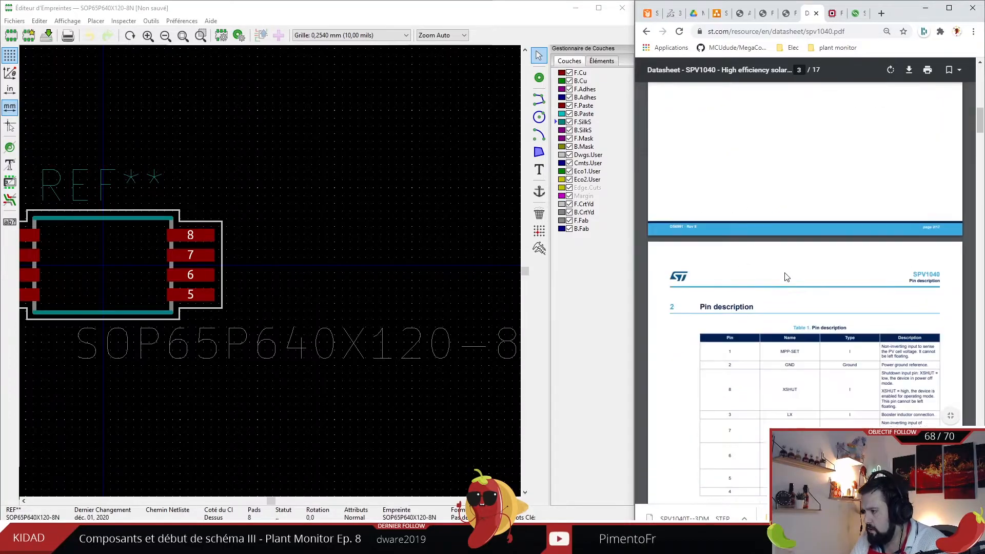
scroll(774, 330, down, 18)
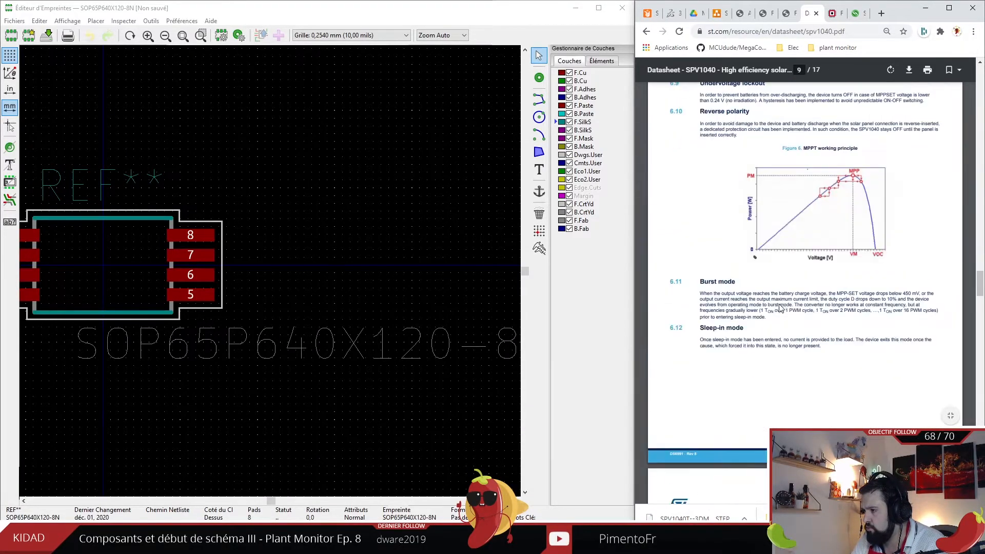
scroll(797, 295, down, 5)
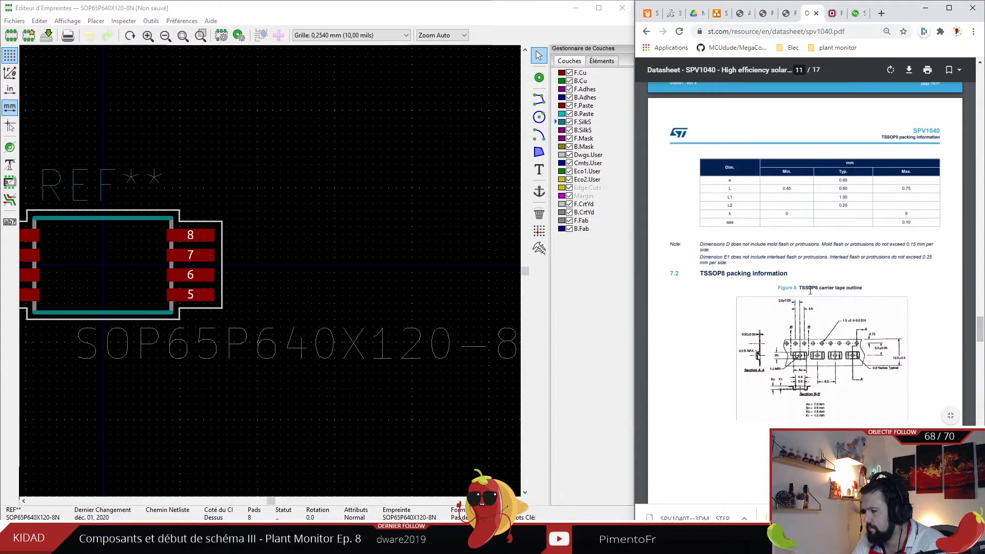
scroll(815, 288, down, 18)
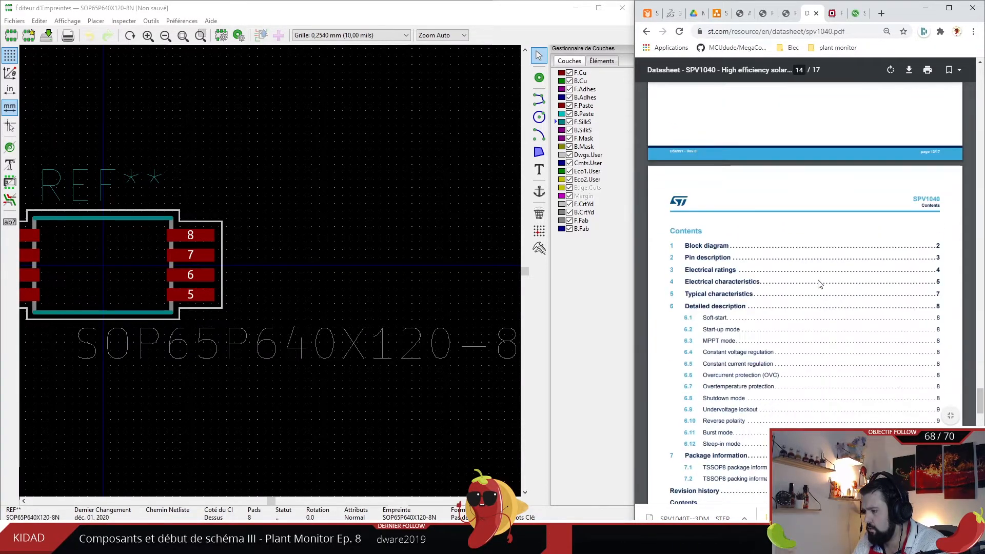
scroll(819, 284, up, 12)
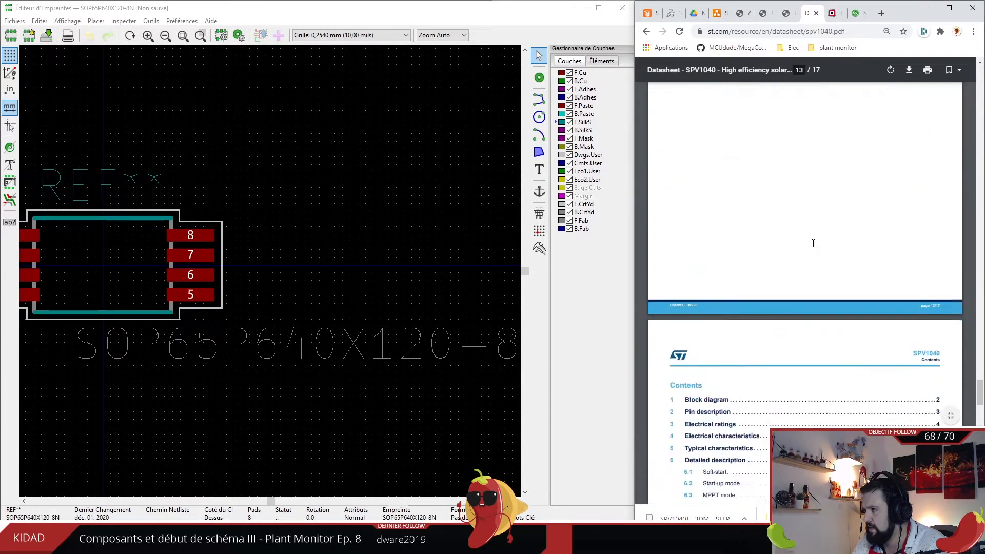
scroll(814, 247, up, 10)
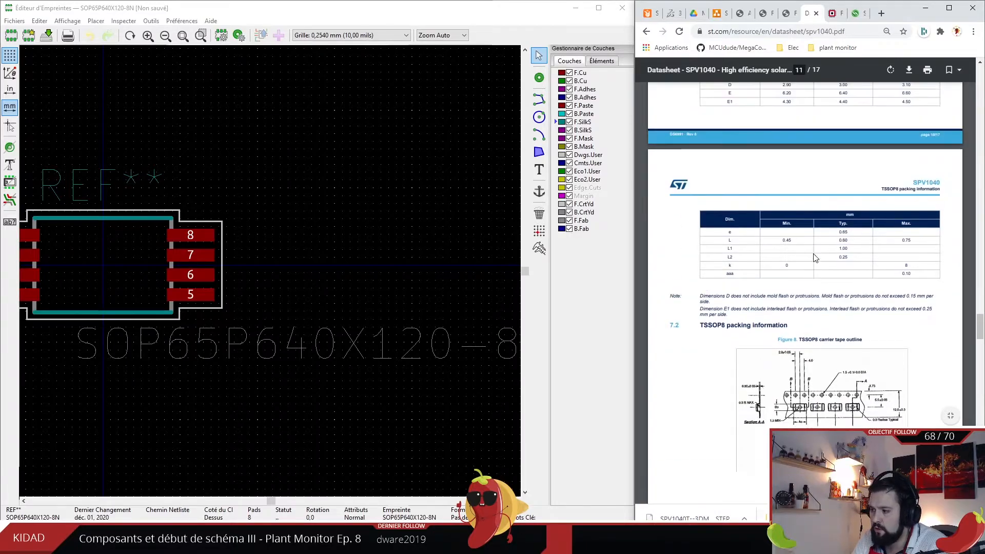
scroll(821, 266, up, 6)
scroll(842, 292, down, 4)
- Examine the TSSOP8 package outline and mechanical data table, resizing the side-by-side windows so that both fit the datasheet view
ctrl+scroll(884, 307, up, 6)
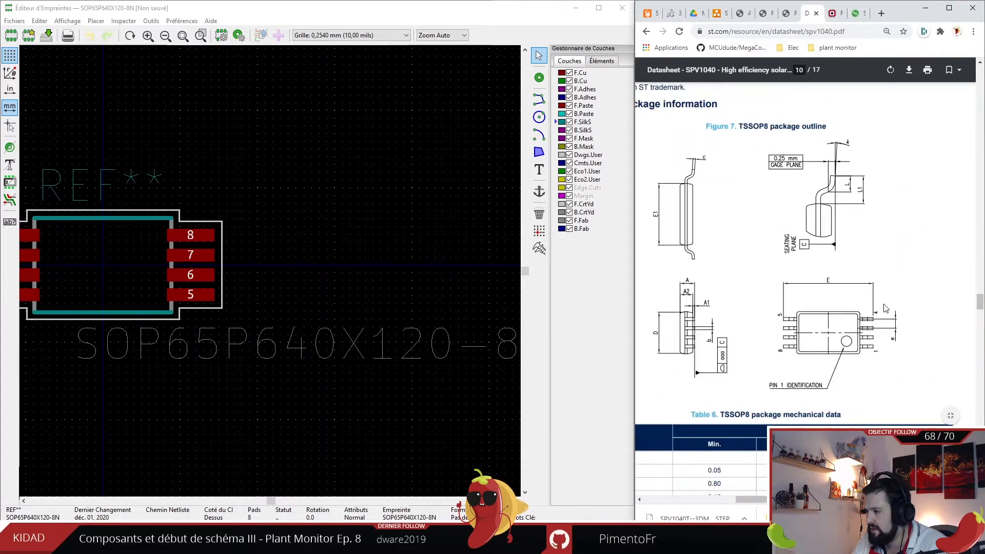
ctrl+scroll(755, 289, down, 4)
ctrl+scroll(773, 277, up, 6)
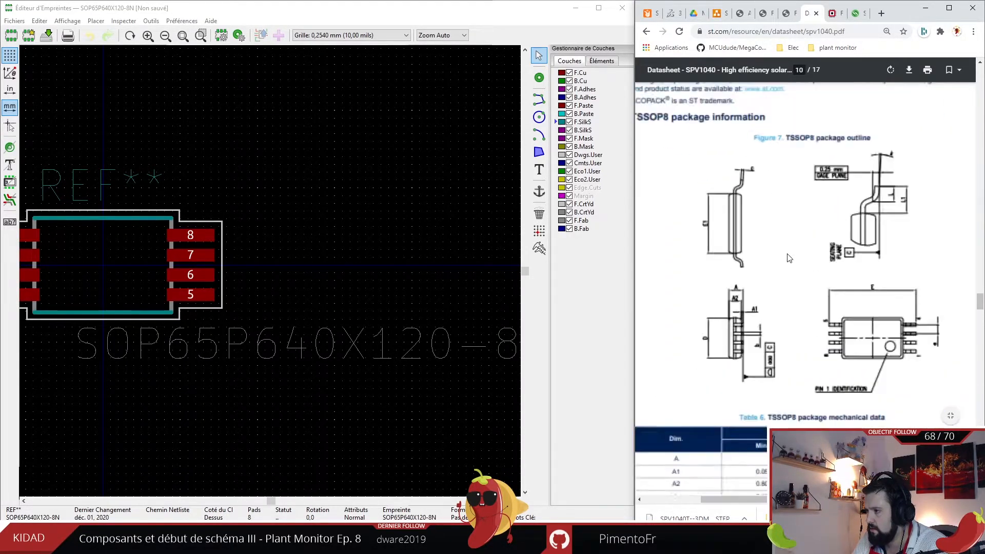
ctrl+scroll(768, 424, down, 3)
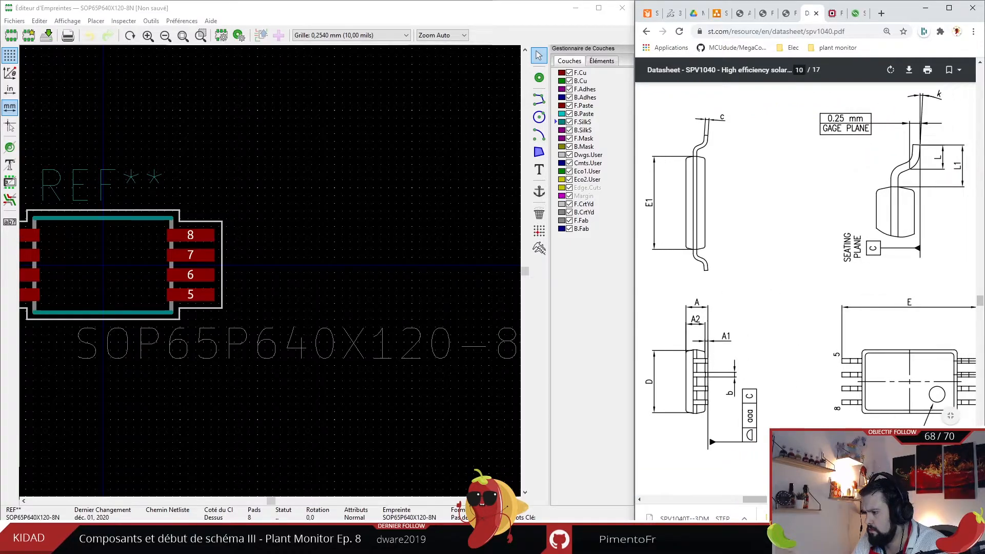
ctrl+scroll(768, 424, up, 2)
drag(636, 380, 560, 381)
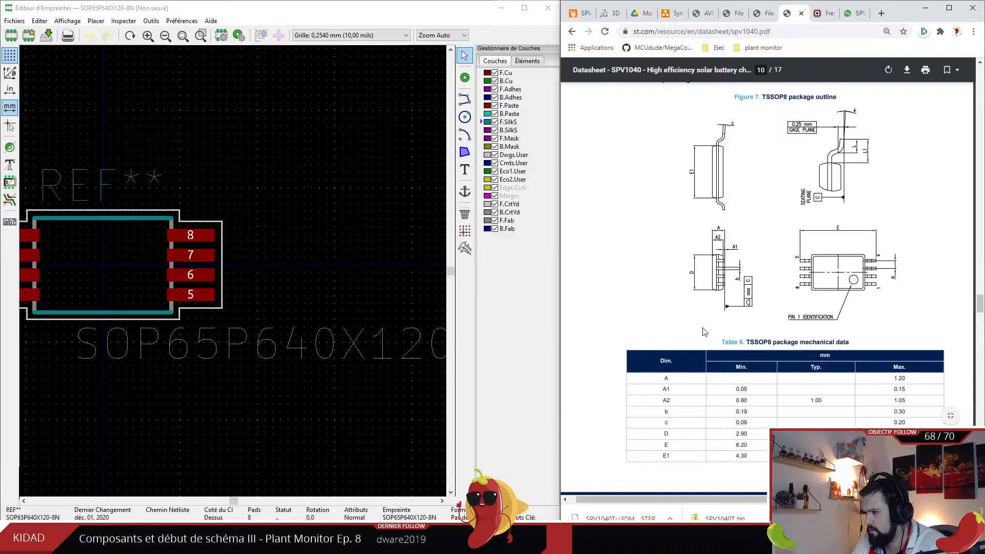
ctrl+scroll(841, 275, up, 4)
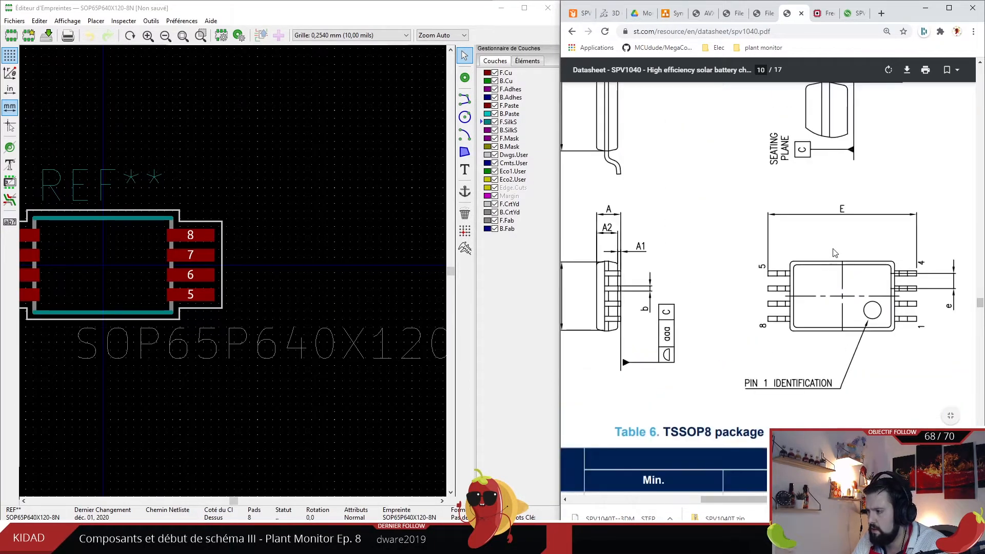
ctrl+scroll(800, 318, down, 3)
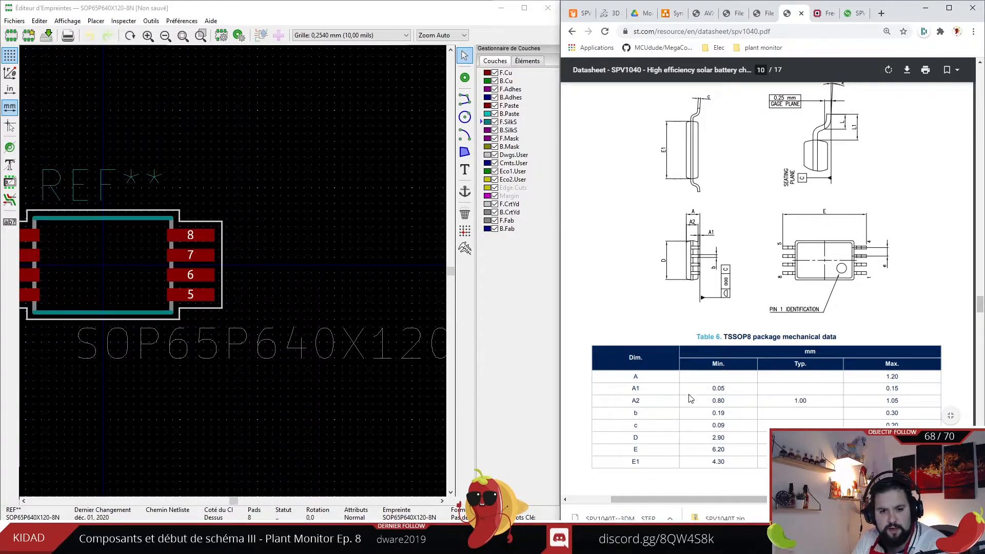
scroll(690, 399, down, 1)
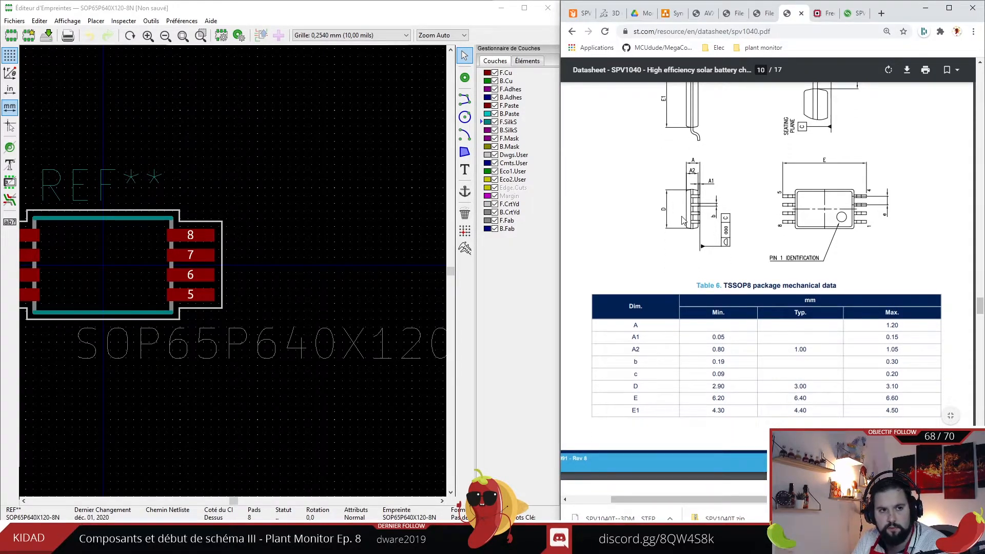
scroll(677, 231, up, 1)
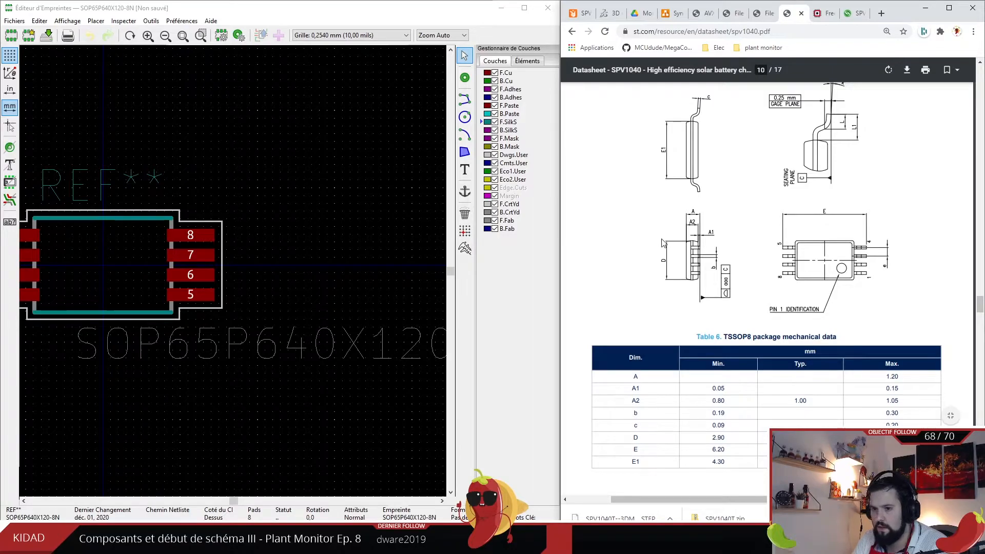
- Set the thickness of the footprint's REF** reference text to 0.1 mm
scroll(233, 271, down, 1)
scroll(233, 272, up, 2)
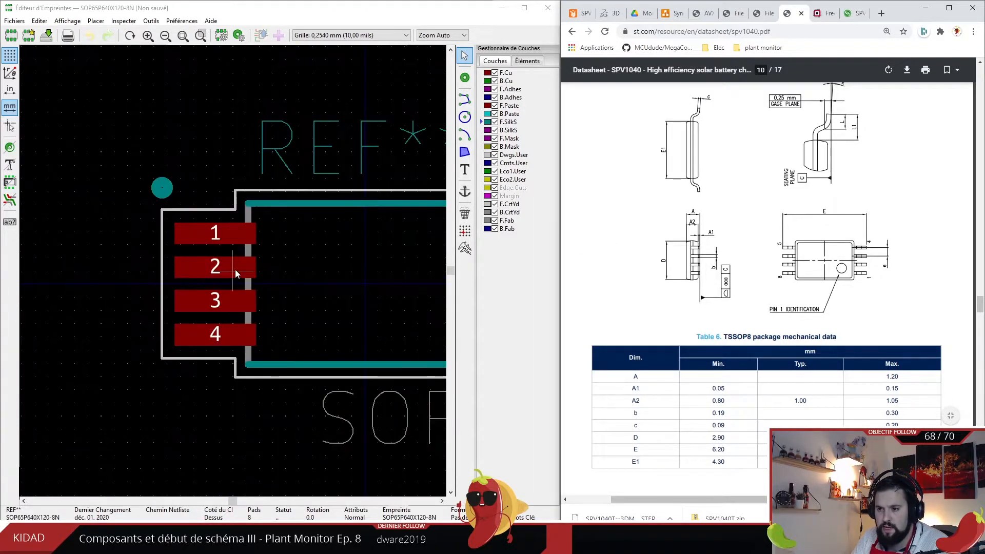
scroll(234, 270, down, 2)
double_click(264, 213)
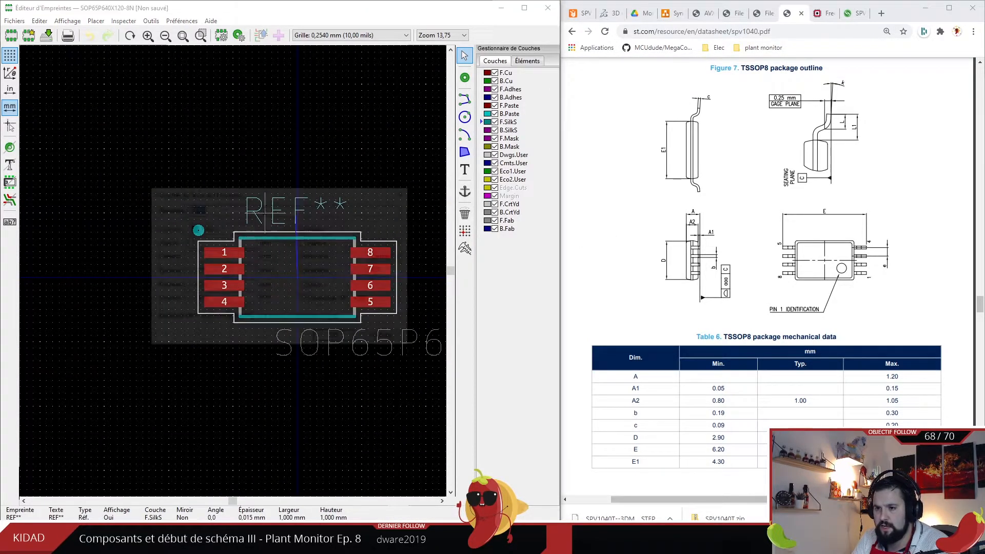
click(196, 242)
key(Tab)
key(Tab)
text(0)
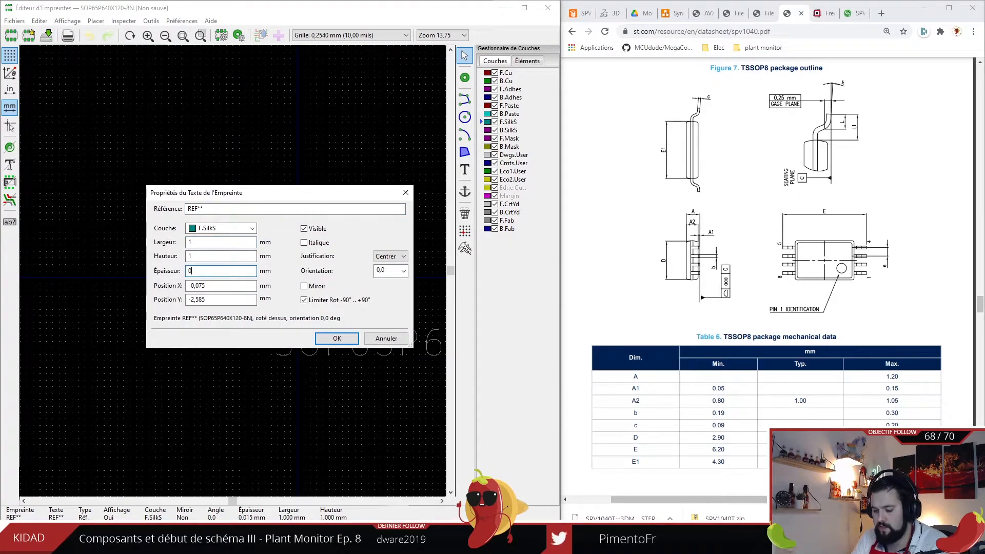
text(,01)
key(Return)
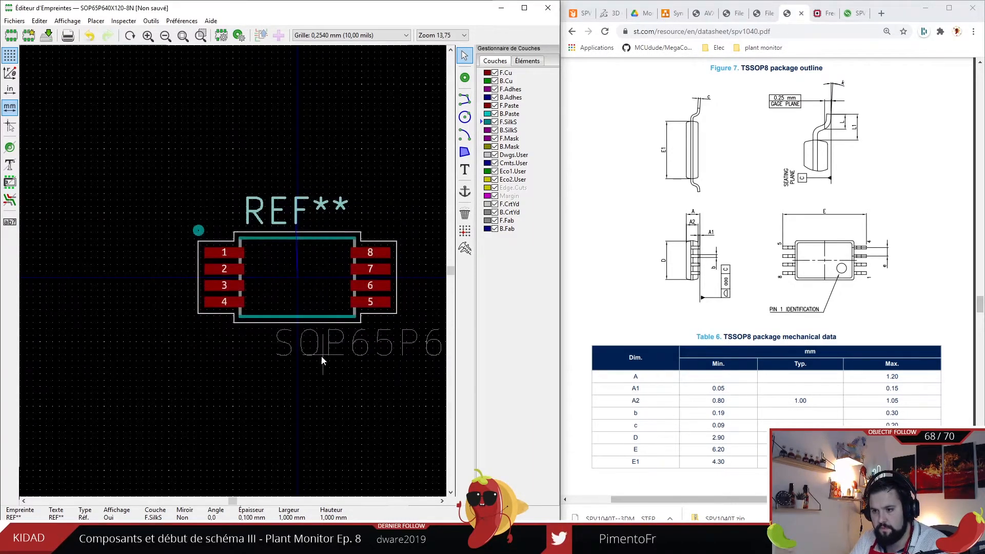
- Set the thickness of the SOP65P640X120-8N value text to 0.1 mm and move the text to roughly centre it below the footprint
double_click(323, 350)
drag(221, 272, 136, 255)
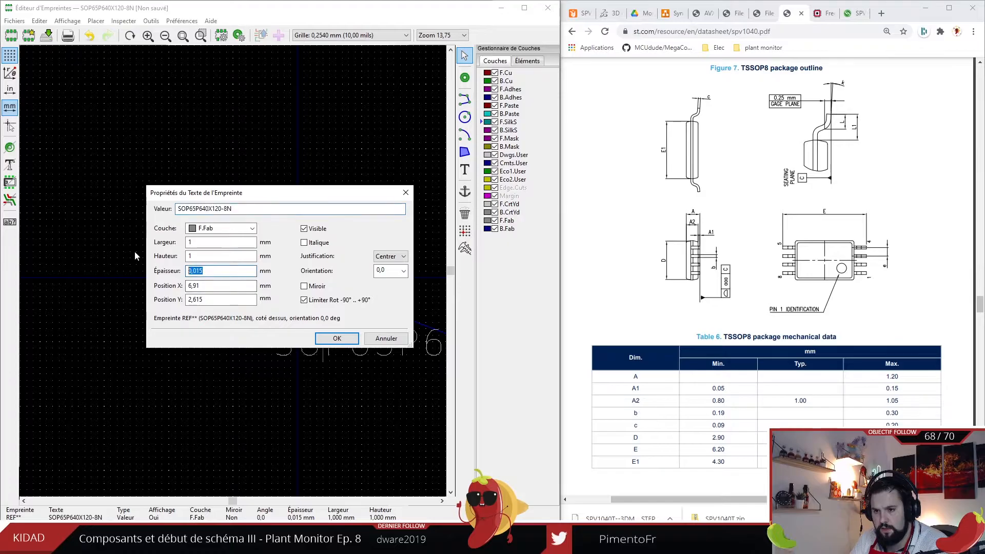
text(0,1)
key(Return)
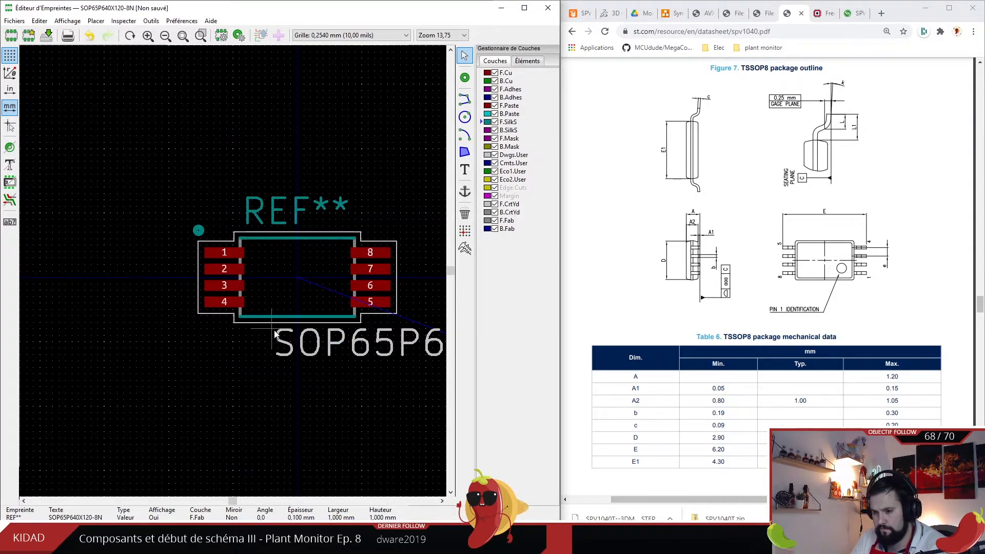
key(m)
click(298, 343)
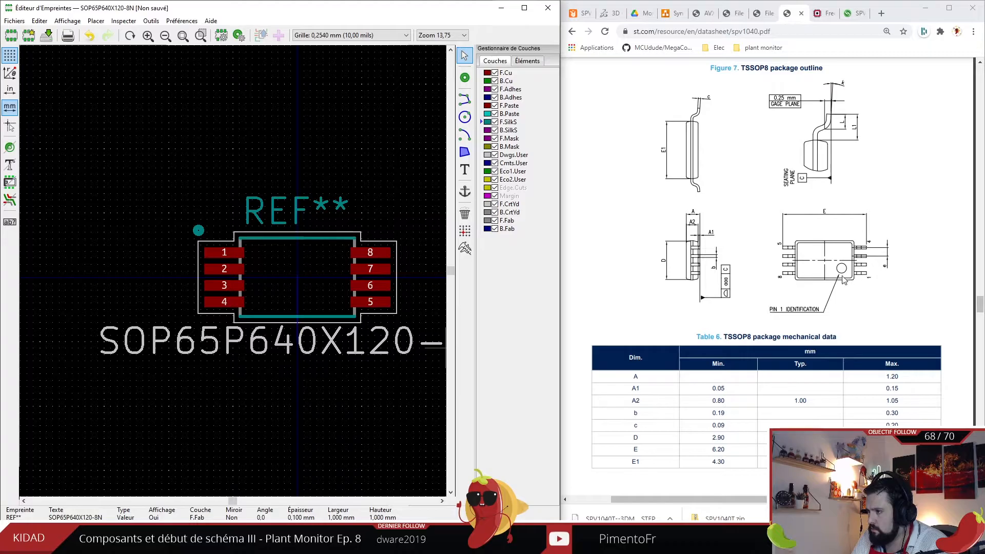
- Compare the footprint's pad arrangement with the datasheet's TSSOP8 package outline and pin 1 identification
click(813, 299)
ctrl+scroll(813, 299, up, 2)
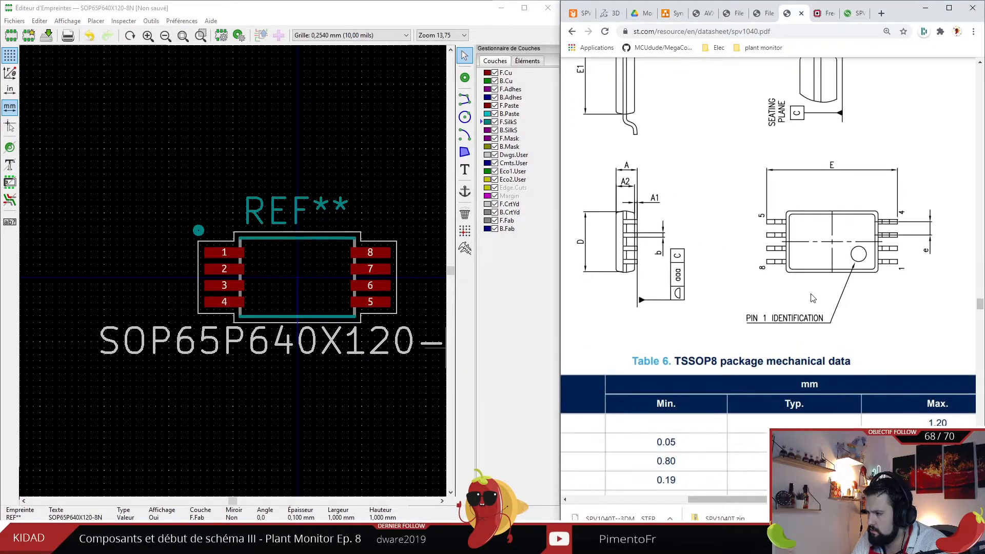
scroll(813, 299, down, 1)
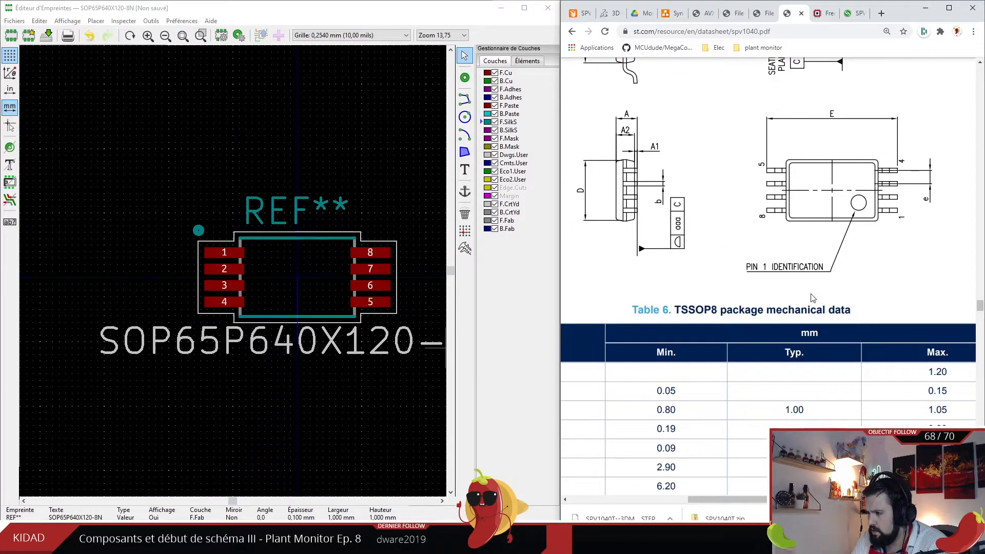
ctrl+scroll(813, 299, down, 1)
scroll(813, 297, up, 10)
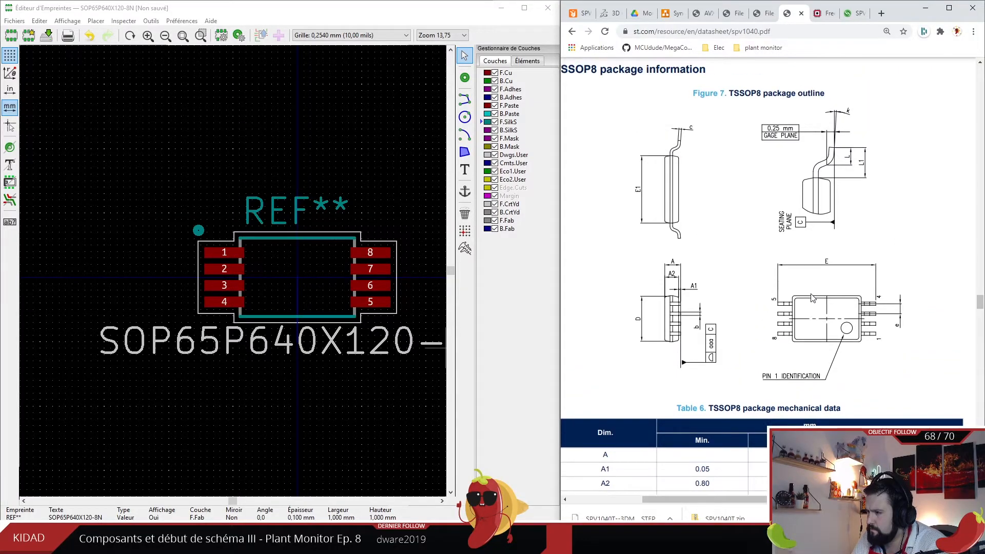
ctrl+scroll(829, 281, down, 1)
- Look through the SPV1040 datasheet from its closing pages back to the pin description table and the pin connection top view
scroll(829, 282, up, 5)
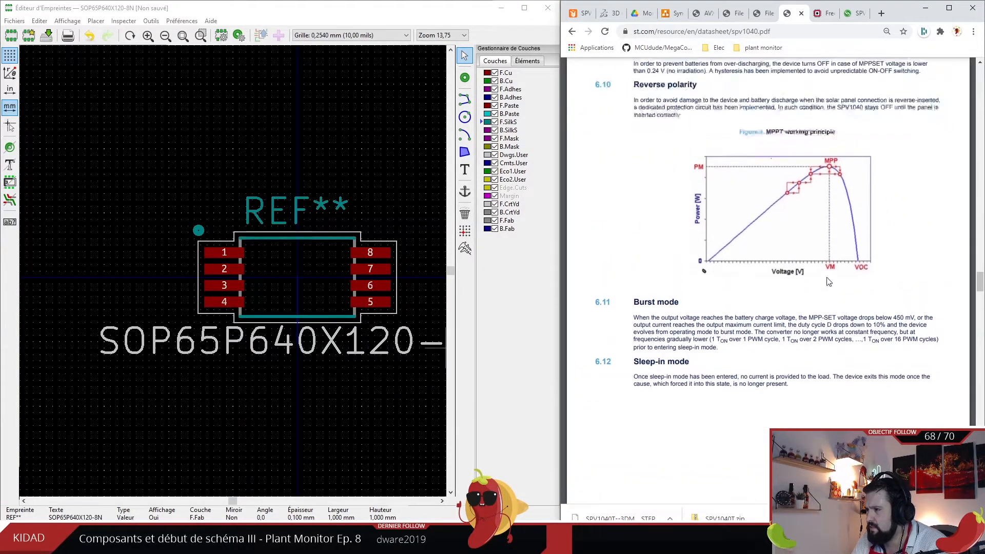
scroll(830, 281, down, 20)
scroll(831, 281, down, 5)
scroll(831, 281, up, 8)
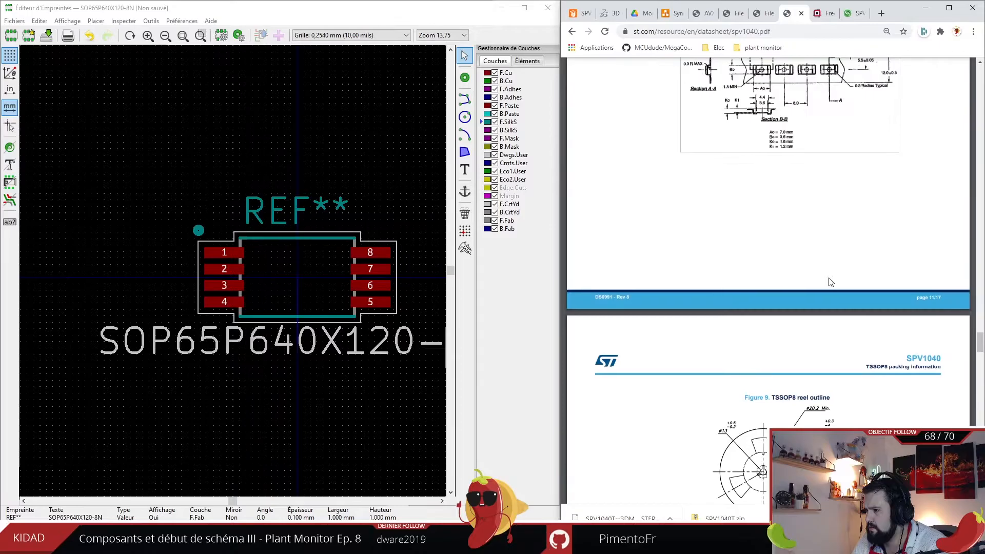
scroll(832, 287, down, 15)
scroll(832, 293, down, 20)
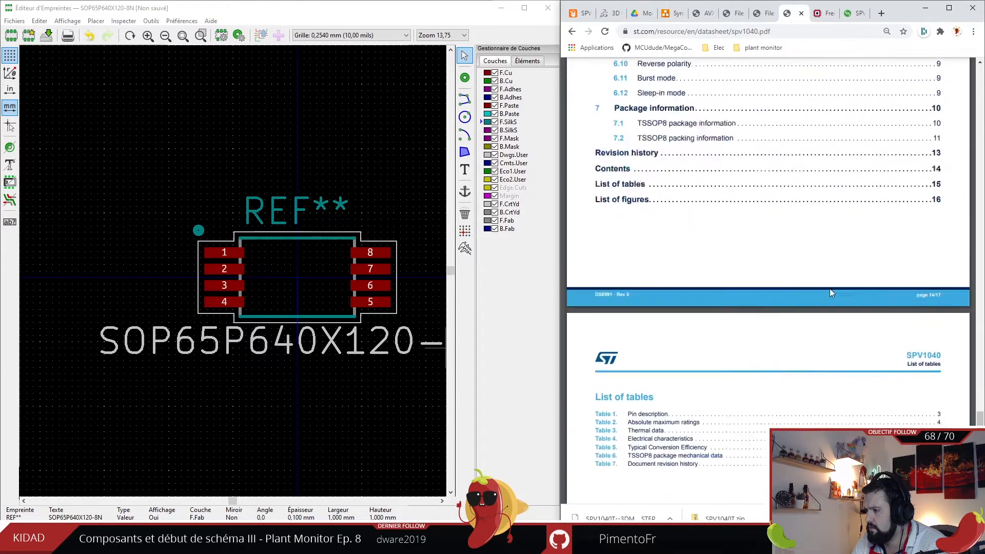
scroll(832, 293, down, 5)
scroll(834, 279, up, 20)
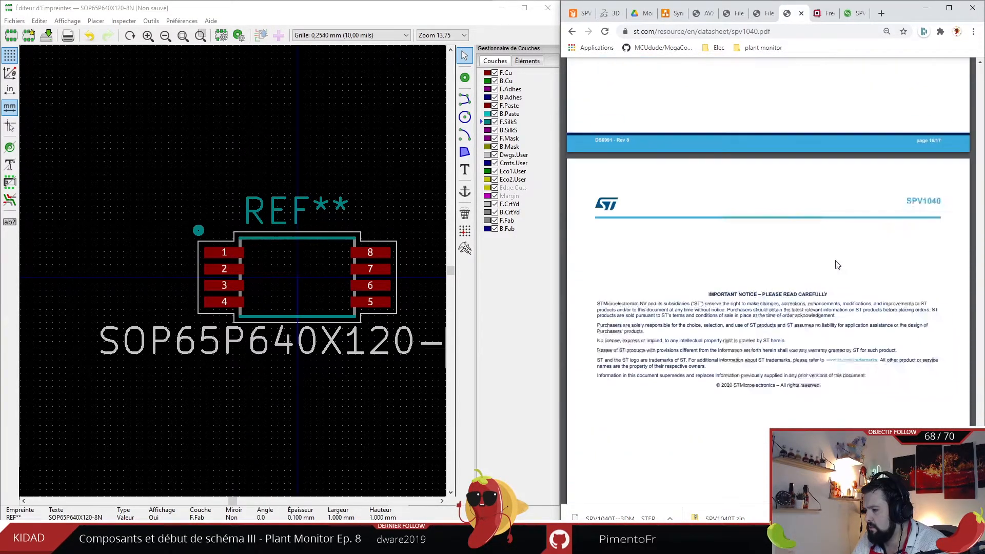
scroll(836, 272, up, 20)
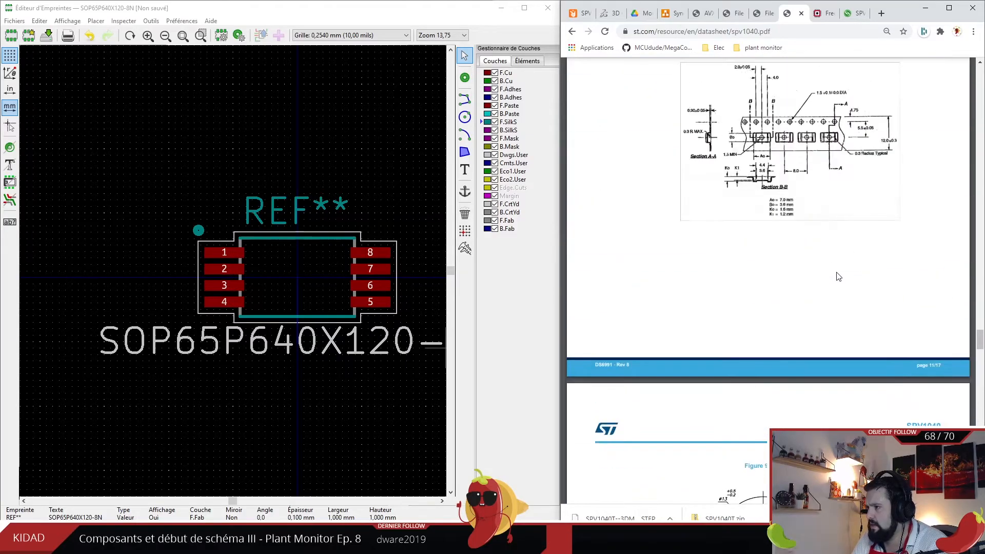
scroll(841, 283, up, 20)
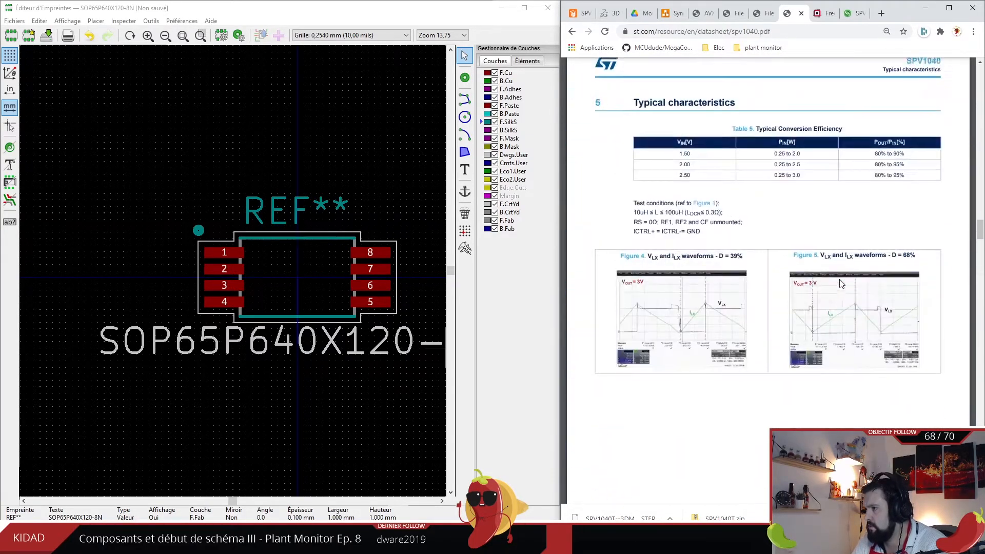
scroll(841, 284, up, 20)
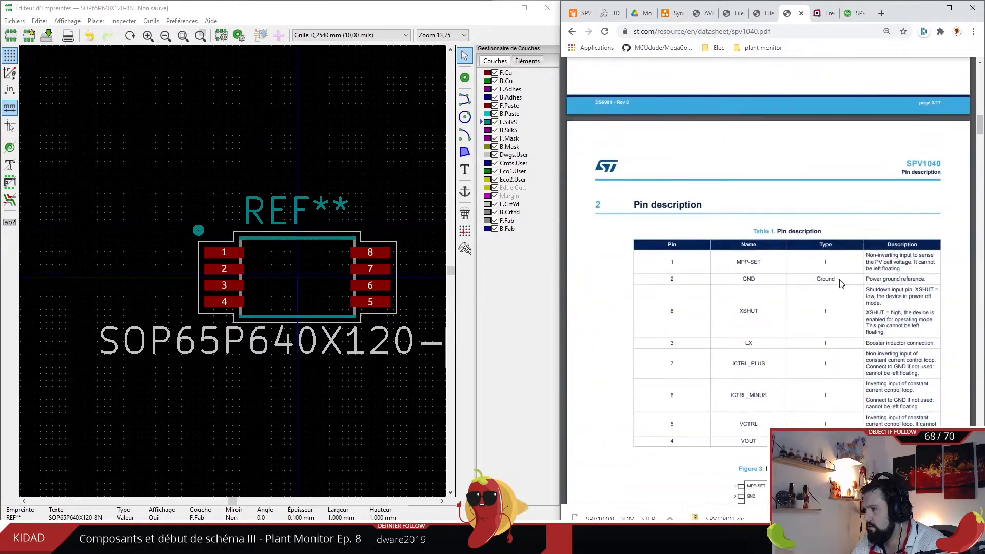
scroll(841, 284, down, 20)
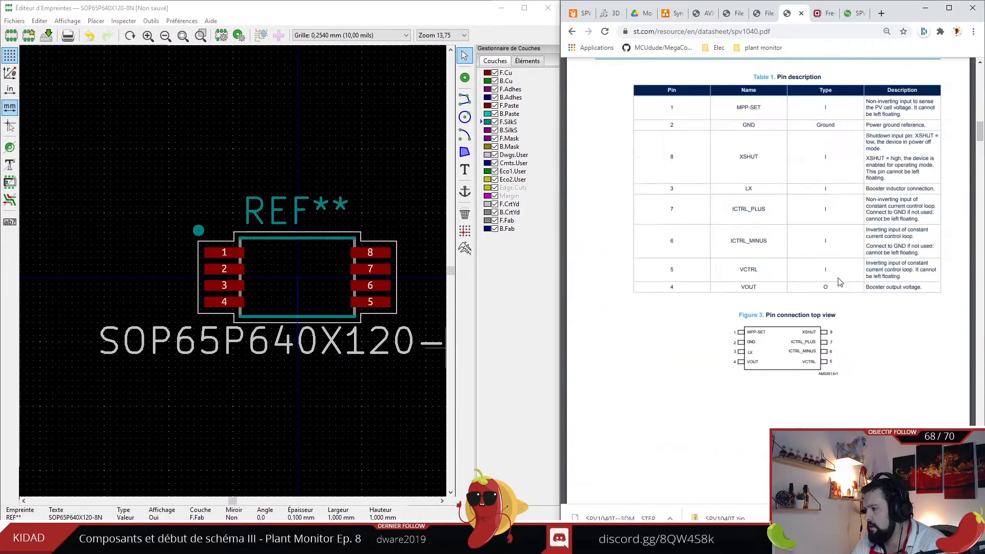
scroll(832, 281, down, 20)
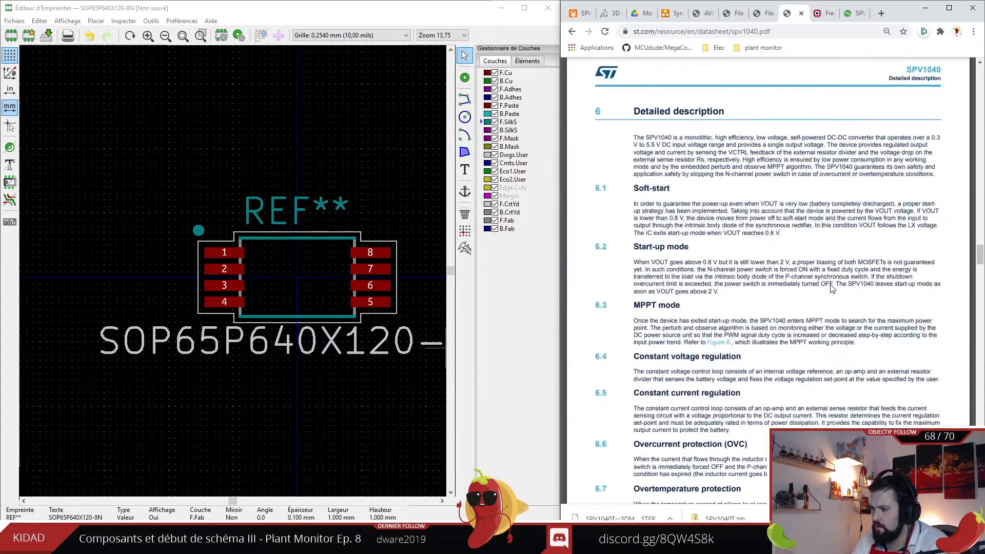
scroll(832, 289, down, 12)
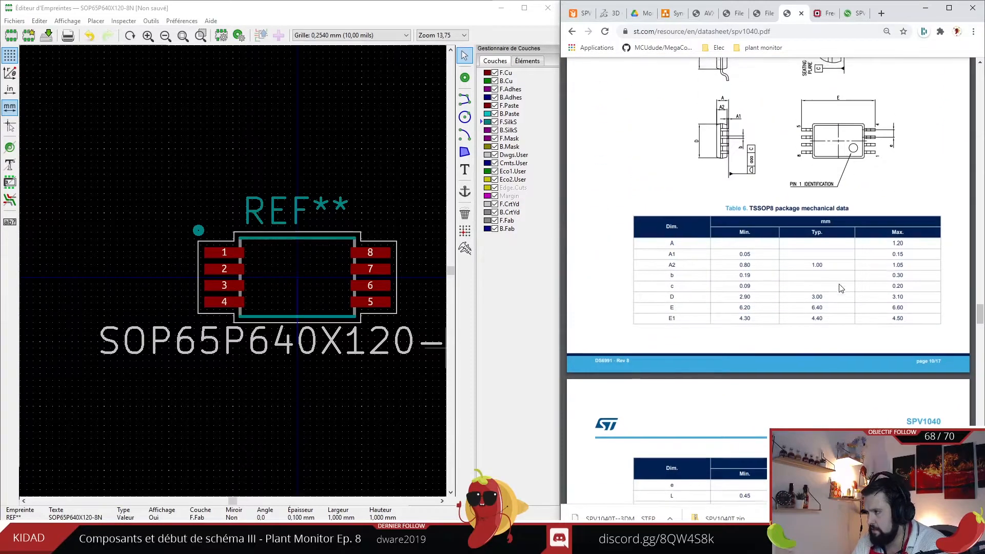
- Examine the lead dimensions in the TSSOP8 package outline and look them up in the mechanical data table, including its continuation
ctrl+scroll(860, 238, up, 2)
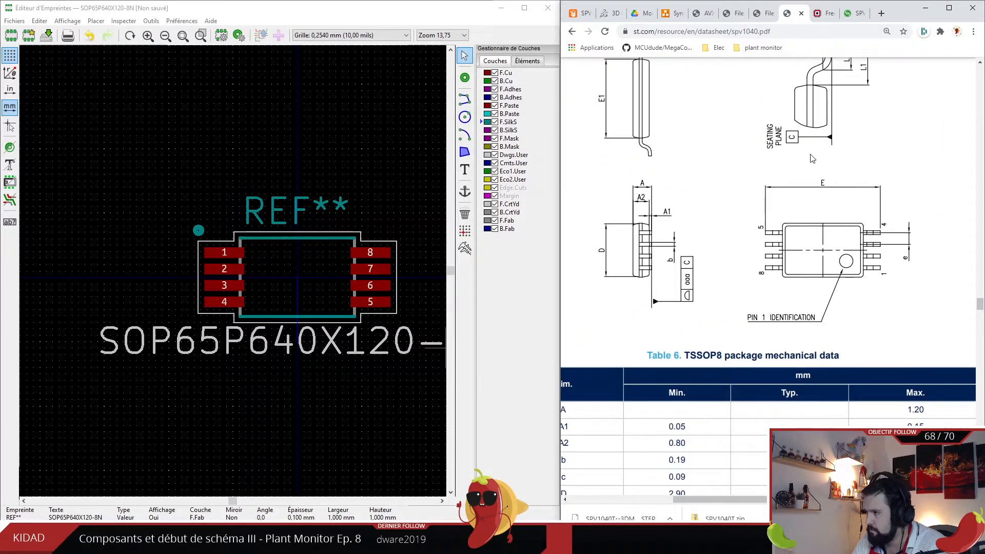
scroll(812, 158, up, 1)
scroll(794, 246, down, 1)
ctrl+scroll(794, 246, up, 1)
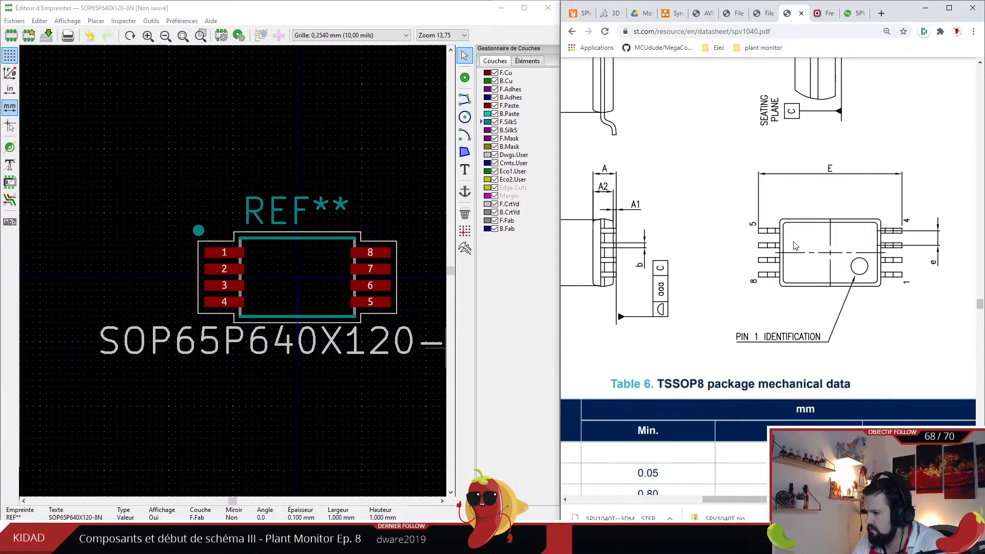
scroll(795, 246, down, 2)
ctrl+scroll(795, 246, down, 2)
ctrl+scroll(795, 246, up, 1)
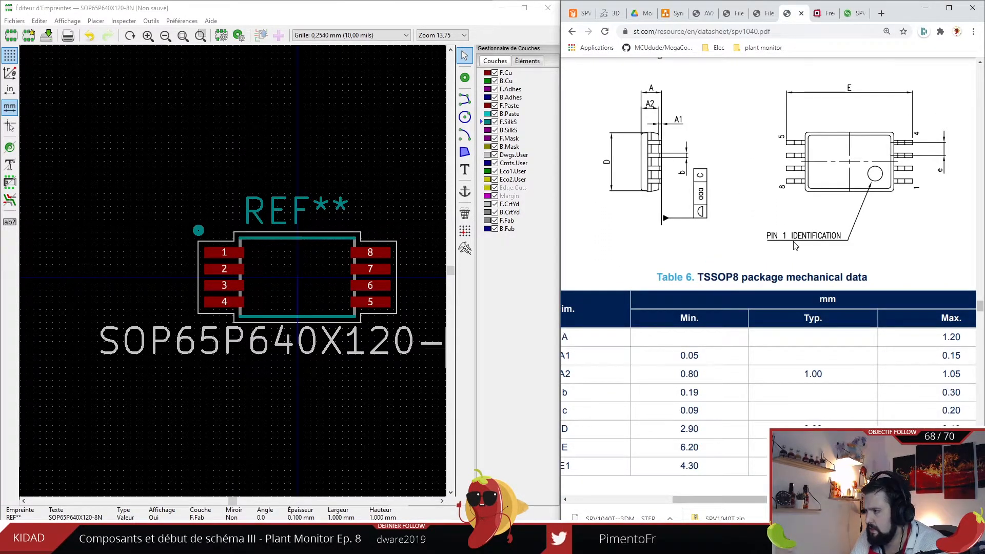
ctrl+scroll(794, 246, down, 1)
ctrl+scroll(739, 202, up, 1)
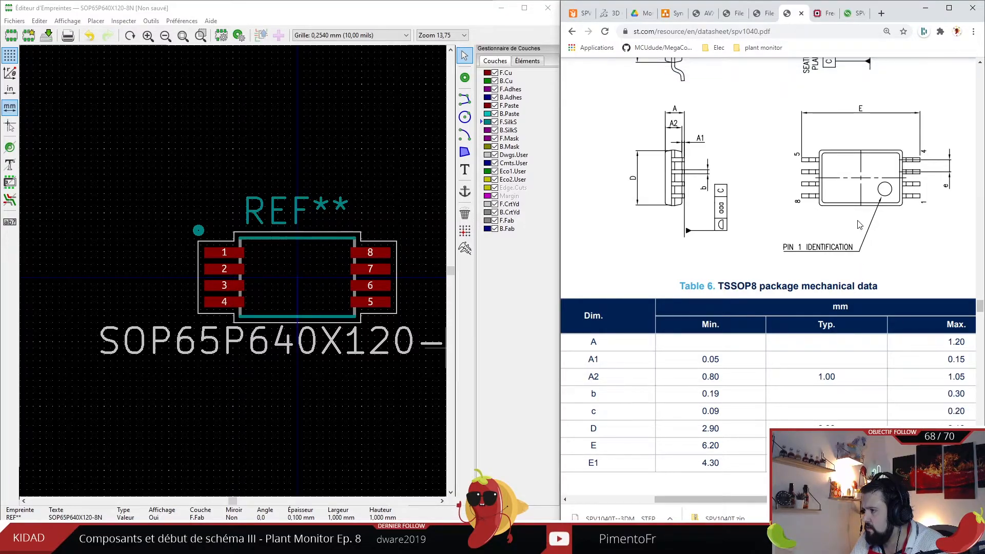
scroll(833, 154, up, 3)
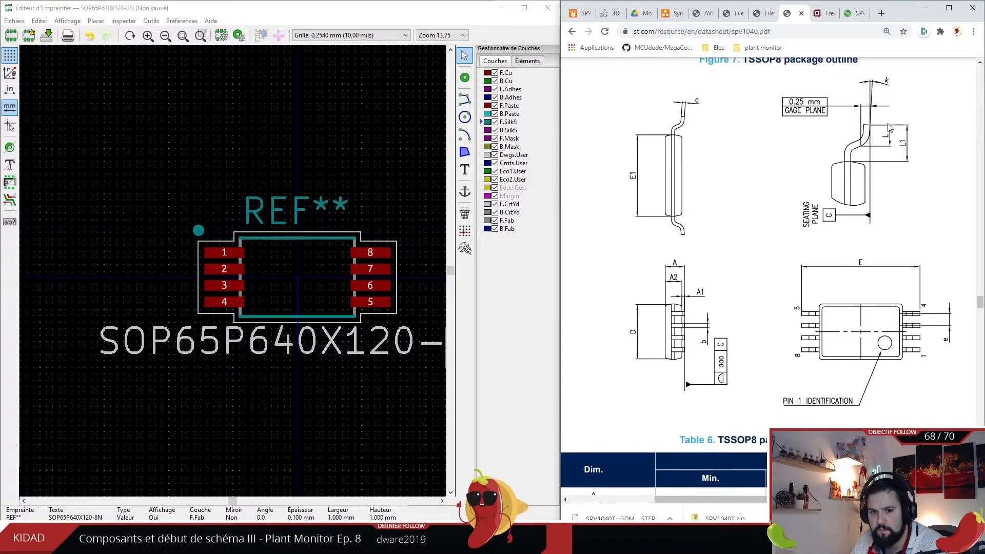
scroll(887, 143, down, 5)
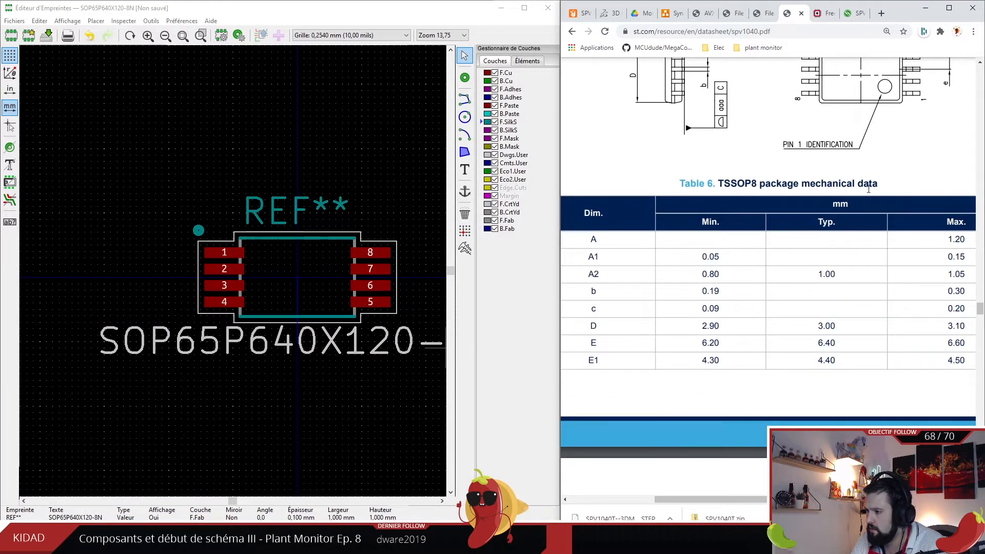
scroll(764, 390, down, 4)
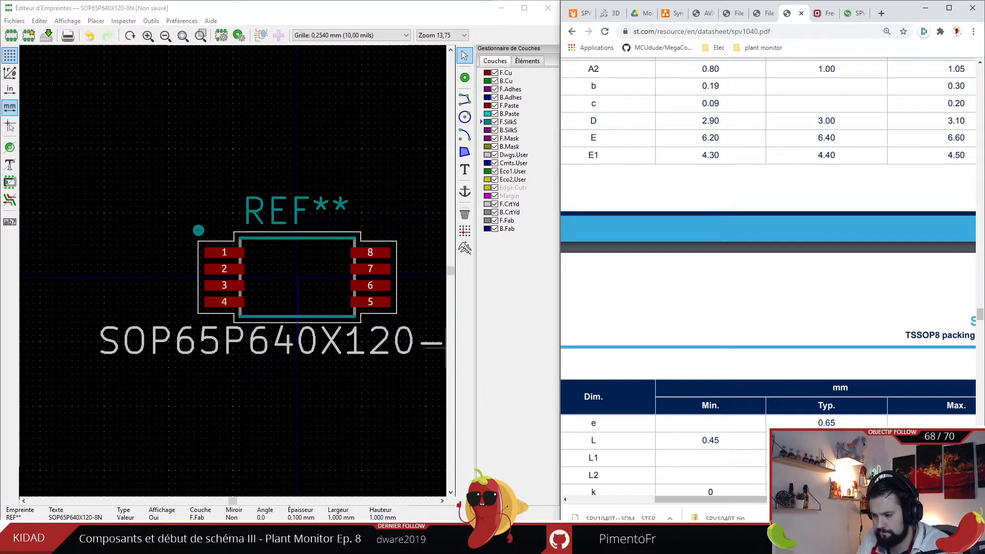
- Switch to OpenBoard's desktop annotation mode and draw a lead rectangle above the footprint, labelled 0,6 long and 0,25 high
key(alt+Tab)
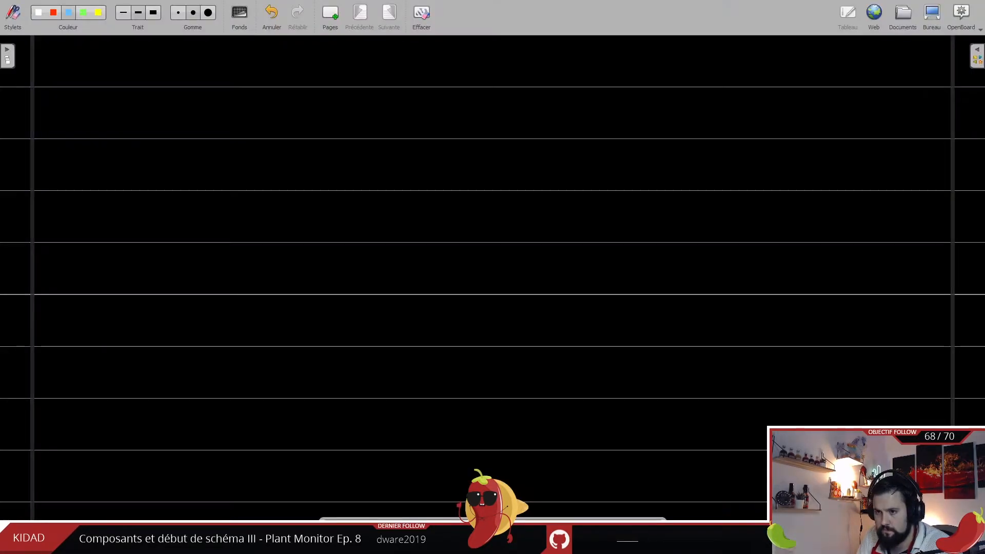
click(933, 15)
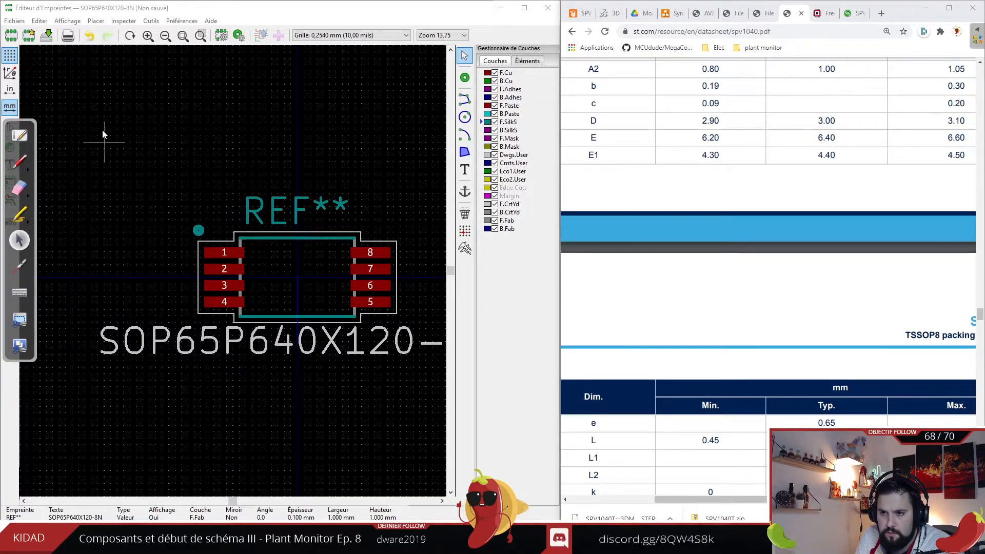
click(93, 89)
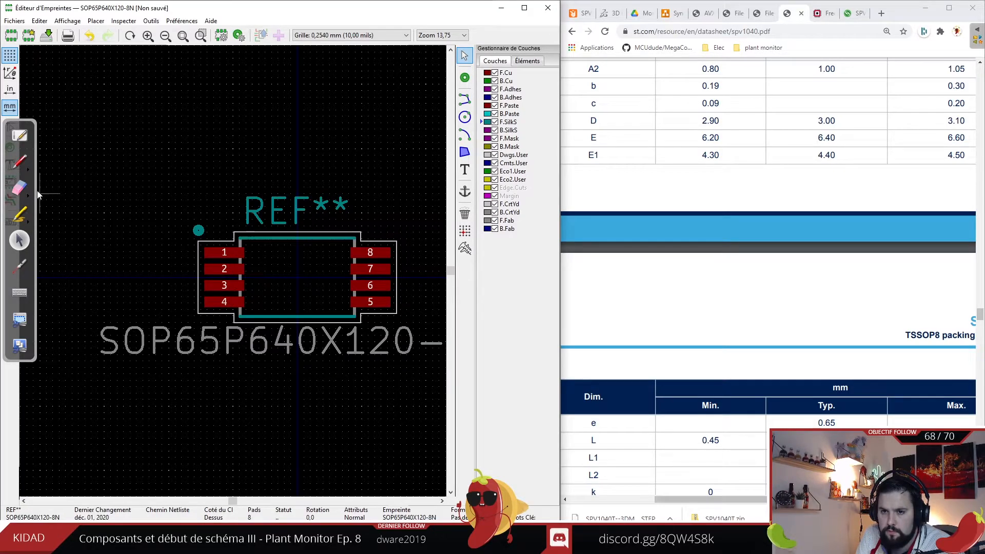
click(21, 161)
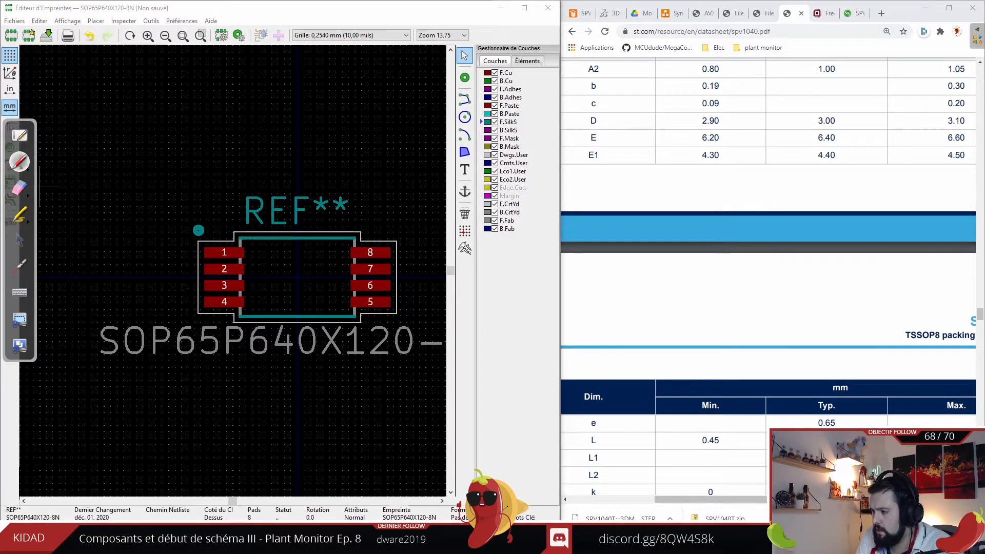
drag(122, 83, 124, 105)
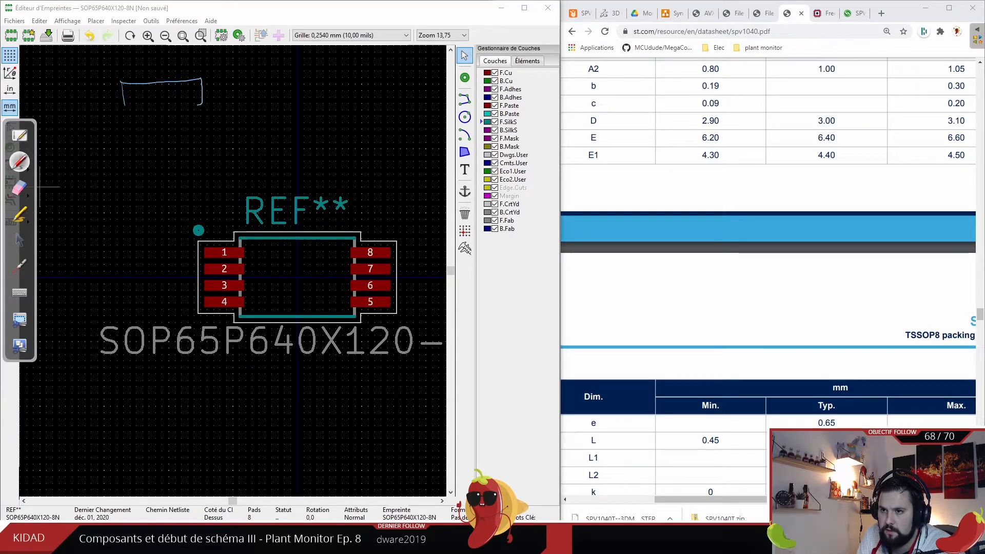
drag(124, 106, 150, 119)
drag(161, 125, 168, 124)
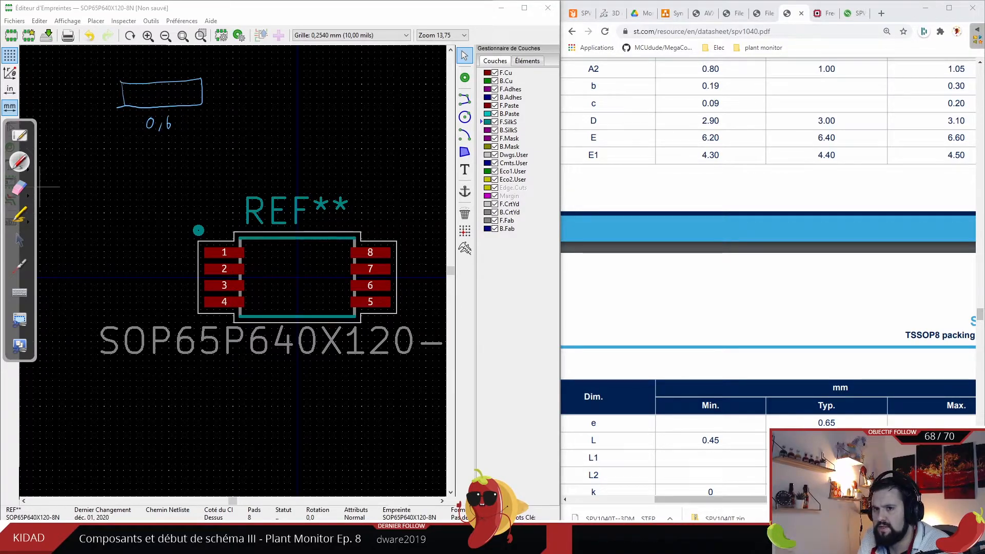
drag(93, 90, 93, 91)
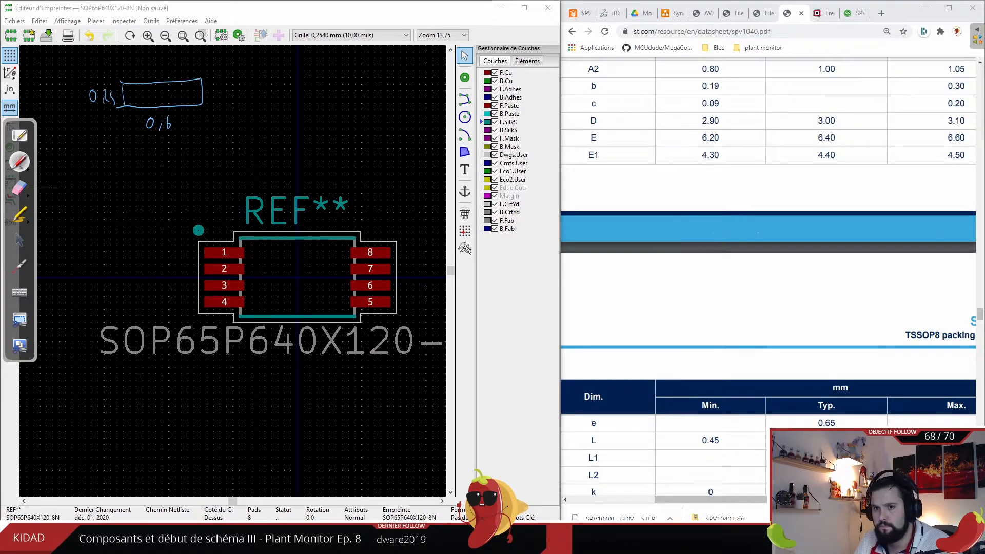
click(19, 240)
- Look up the lead spacing e in the datasheet and handwrite "pitch 0,65 mm" beside the lead sketch
scroll(823, 174, up, 4)
scroll(822, 174, up, 3)
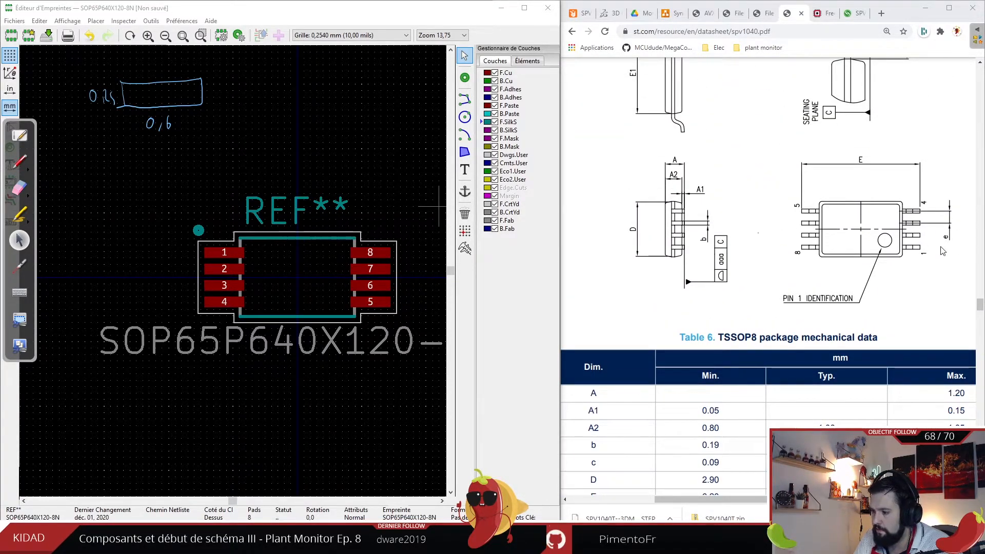
scroll(806, 383, down, 3)
scroll(806, 384, down, 6)
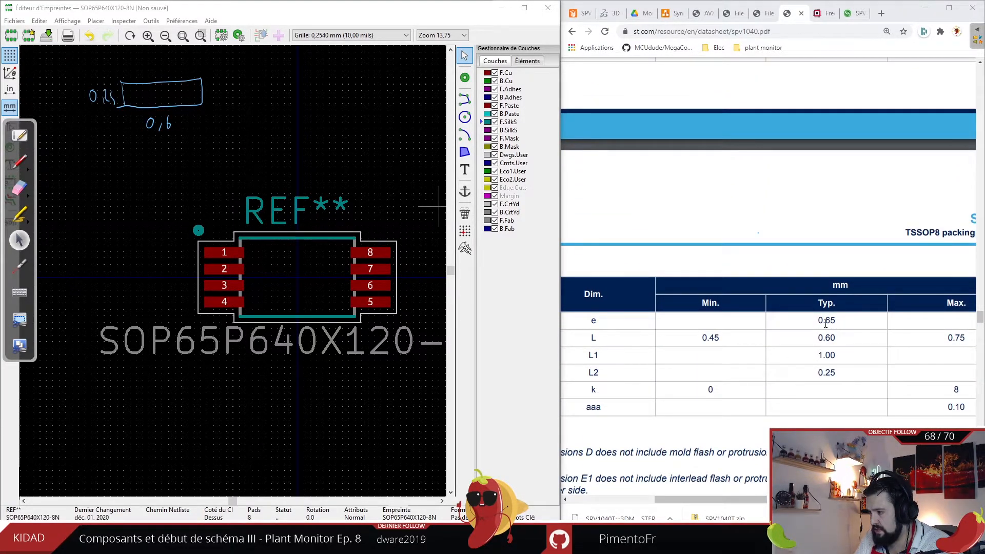
scroll(818, 313, up, 1)
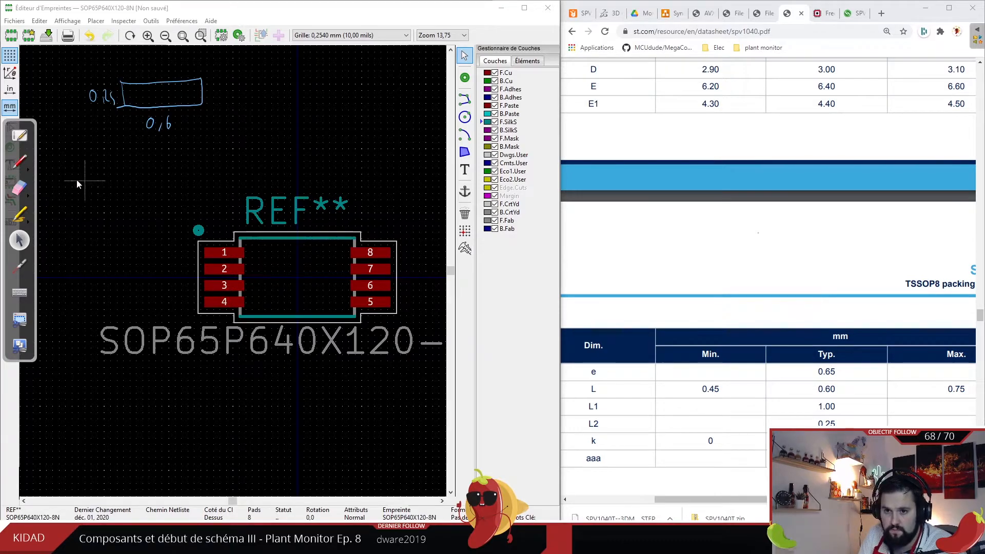
click(20, 161)
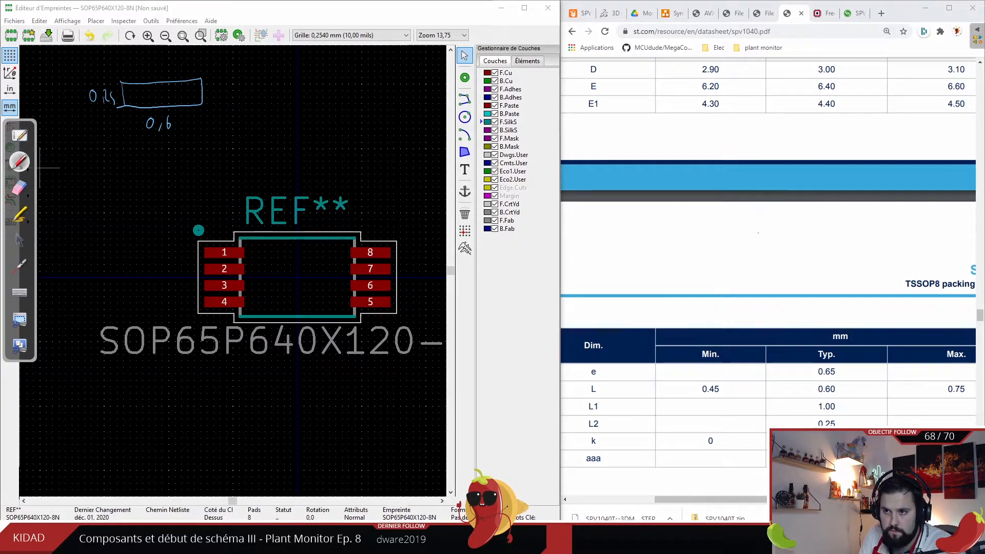
mouse_move(224, 79)
mouse_down()
mouse_move(247, 85)
mouse_move(280, 72)
mouse_move(297, 83)
mouse_move(315, 67)
mouse_move(338, 78)
mouse_up()
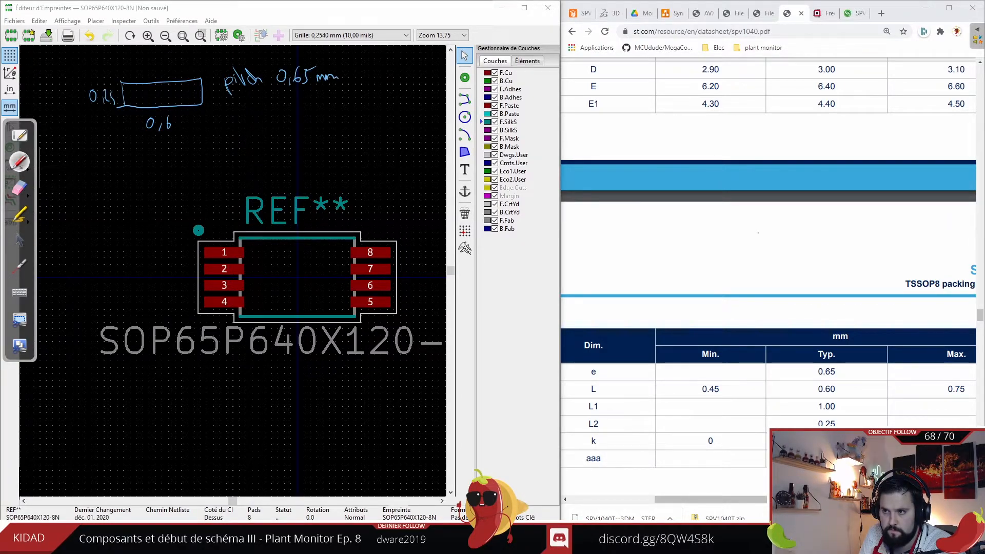
click(19, 240)
- Examine the overall width E, the lead spacing and the pin 1 position in the datasheet's TSSOP8 outline and dimension table
scroll(842, 273, up, 4)
ctrl+scroll(841, 274, down, 2)
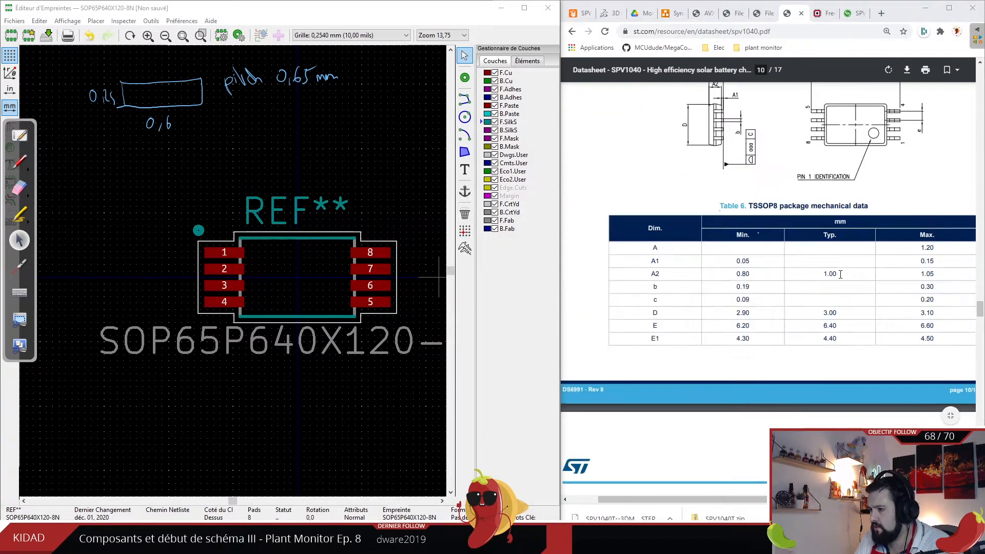
scroll(831, 272, up, 2)
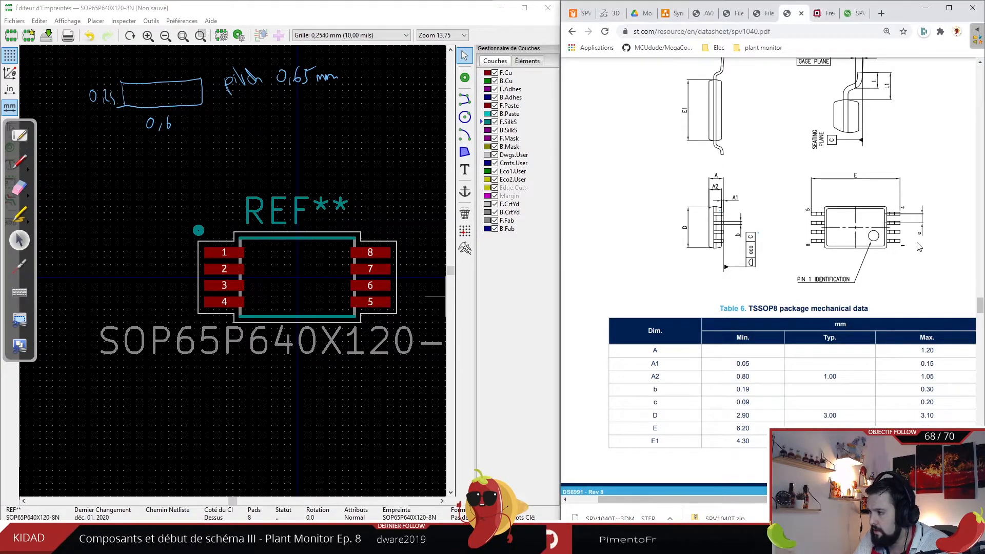
ctrl+scroll(903, 244, up, 1)
ctrl+scroll(902, 244, up, 1)
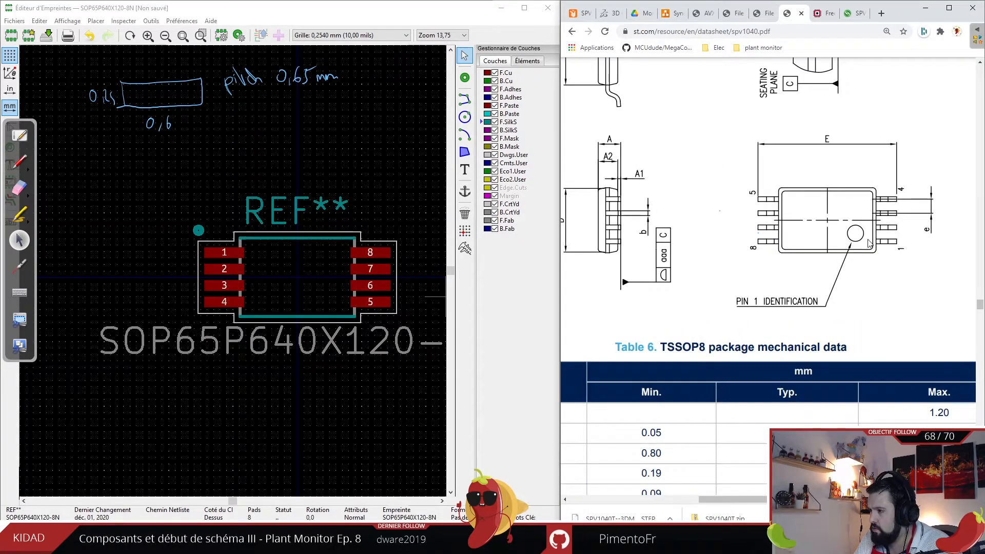
ctrl+scroll(855, 239, up, 2)
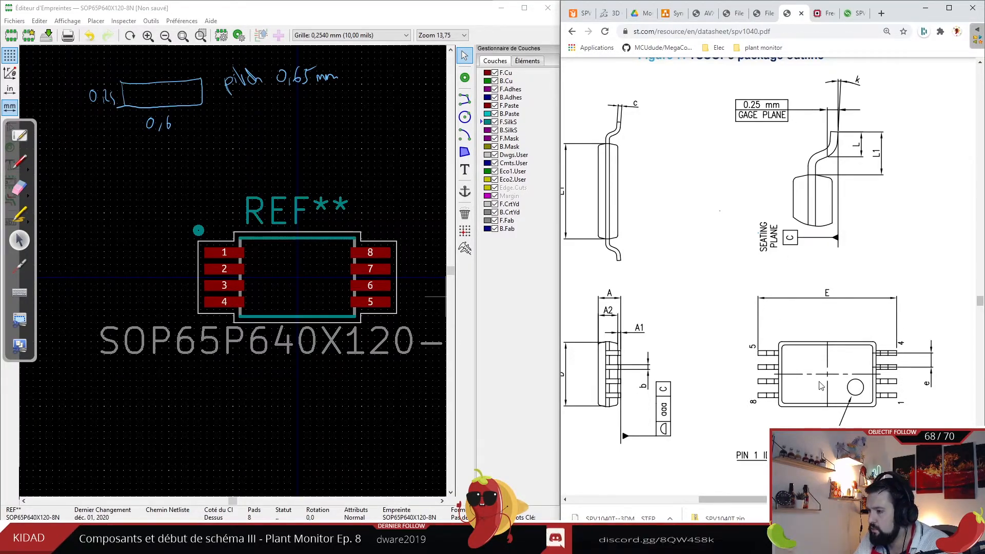
ctrl+scroll(821, 386, down, 1)
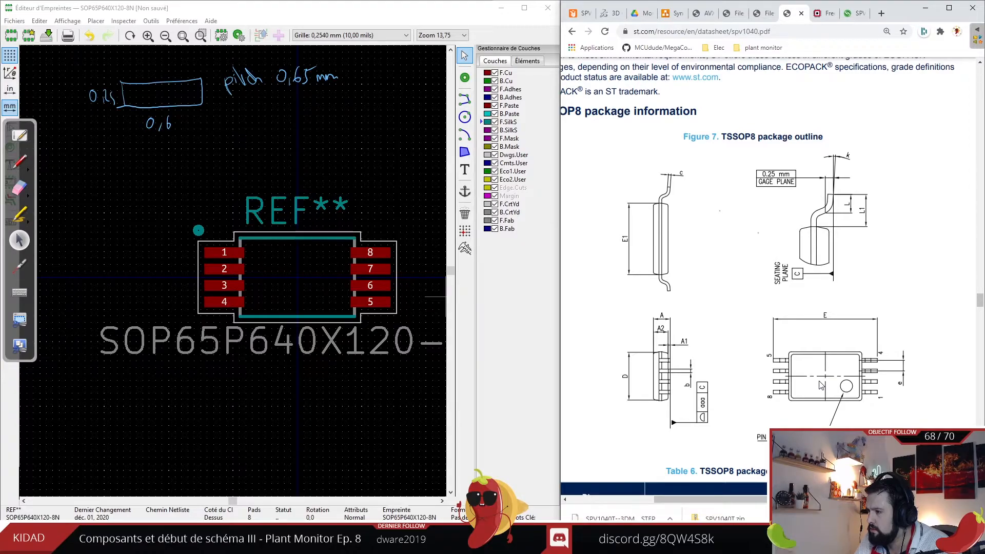
scroll(821, 385, down, 2)
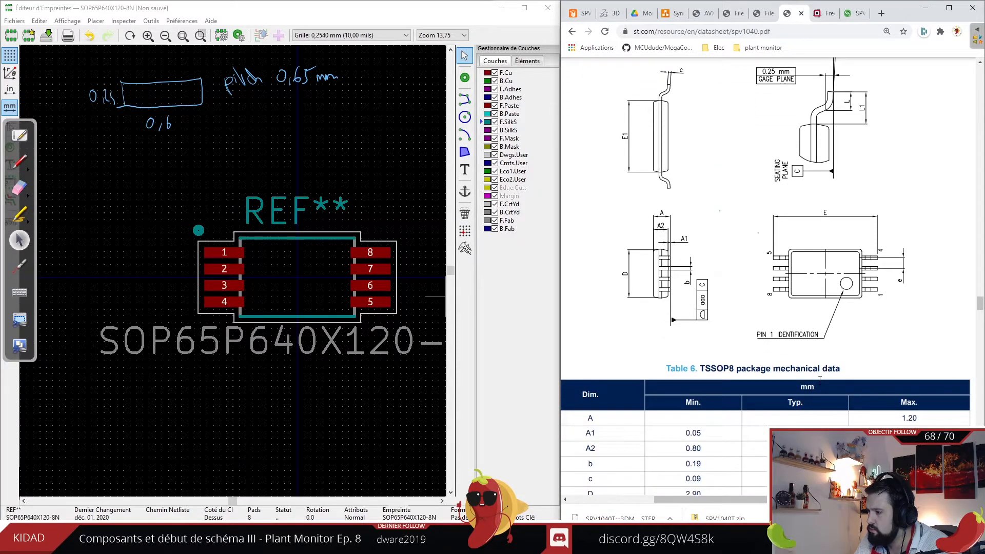
- Draw an overall width dimension of 6,40 above the footprint, from pad 1 to pad 8, and mark the centres of the footprint and pad 1
scroll(815, 374, down, 1)
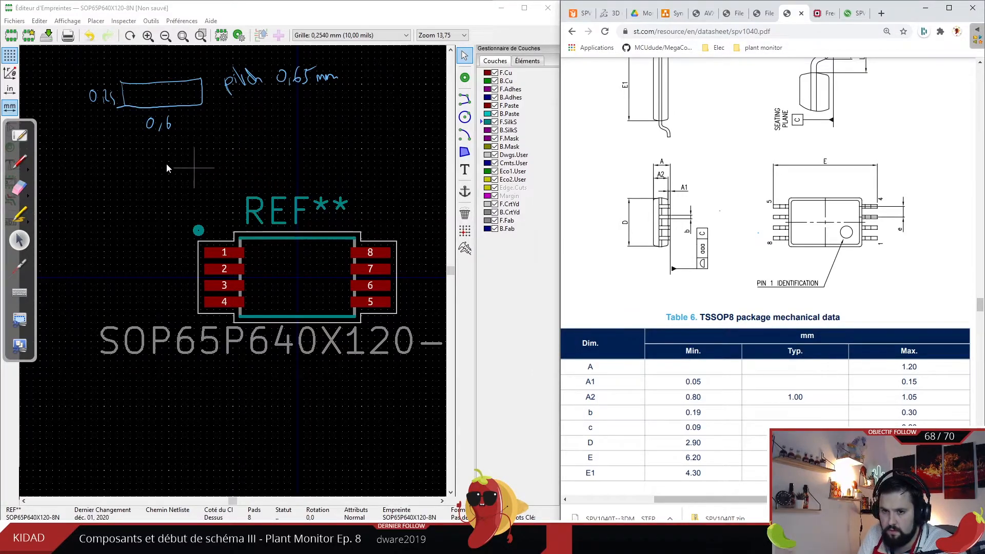
click(21, 161)
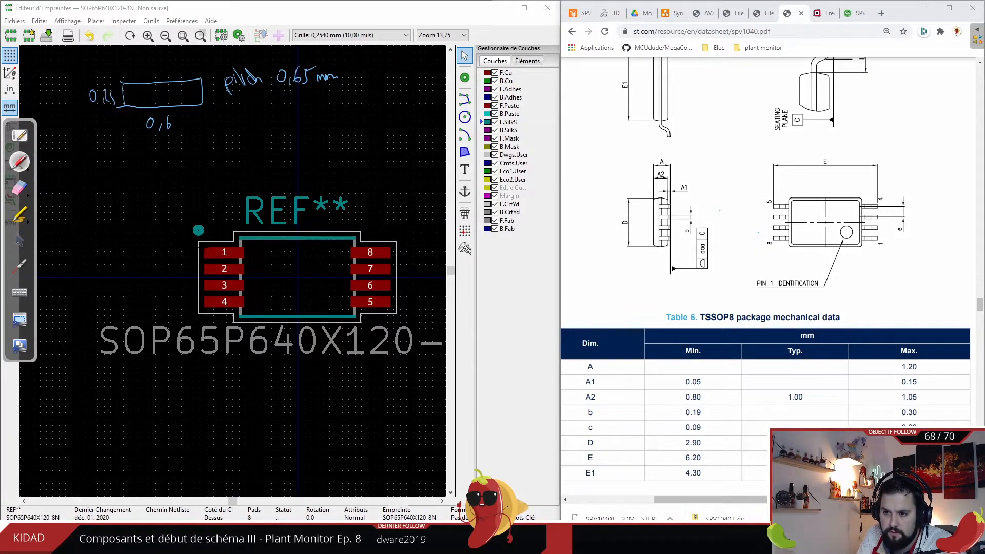
drag(207, 204, 209, 246)
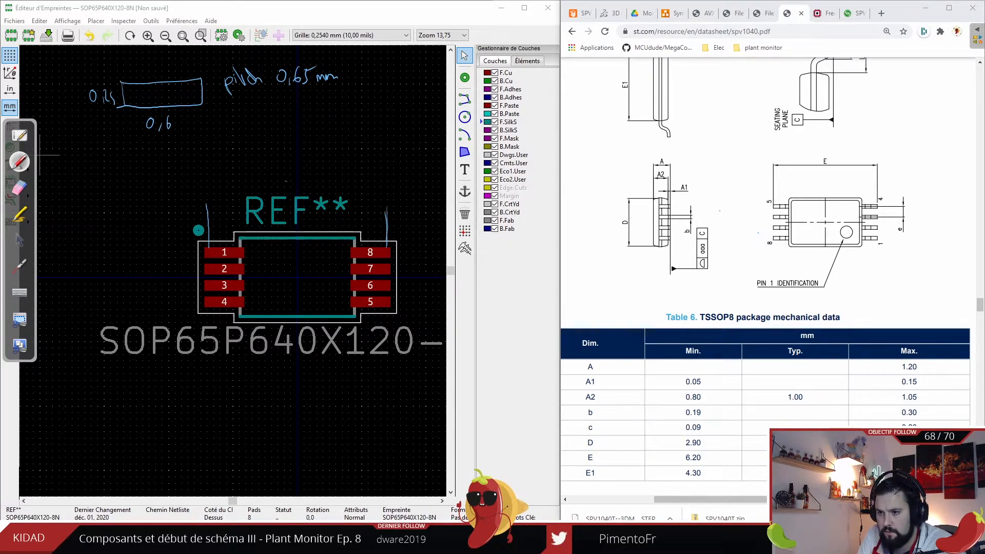
drag(284, 181, 282, 191)
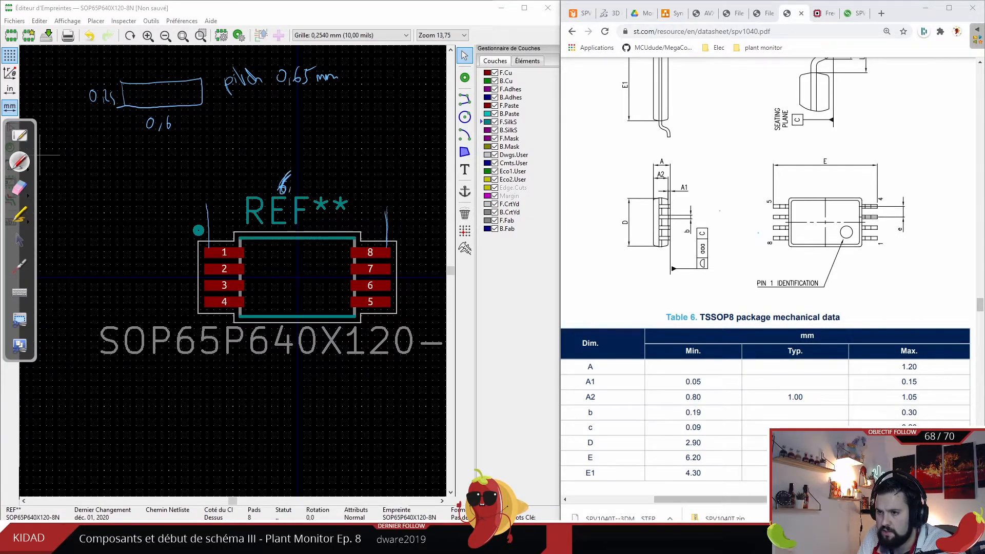
drag(295, 175, 296, 188)
mouse_move(213, 187)
mouse_down()
mouse_move(265, 184)
mouse_move(226, 196)
mouse_up()
mouse_move(313, 186)
mouse_down()
mouse_move(376, 188)
mouse_move(367, 197)
mouse_up()
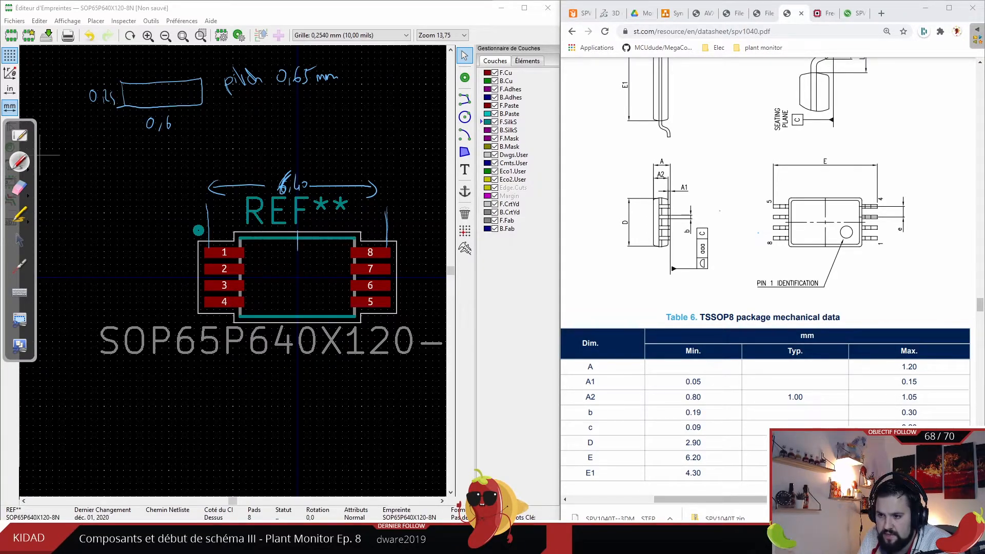
drag(299, 261, 297, 267)
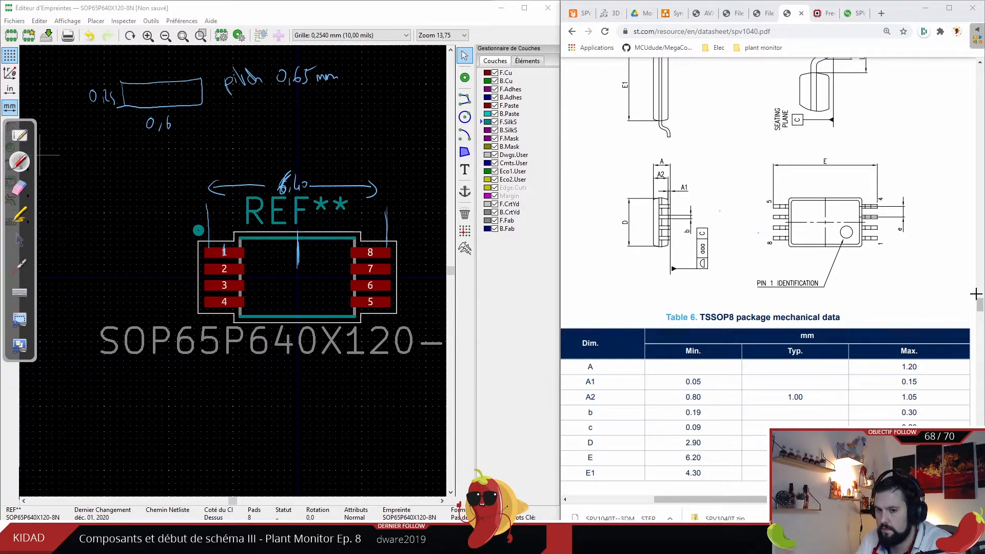
- Annotate the datasheet's lead profile with the L segment, the E edge line and the package centreline, labelling the half width E/2 = 3,2
click(23, 238)
scroll(915, 280, up, 1)
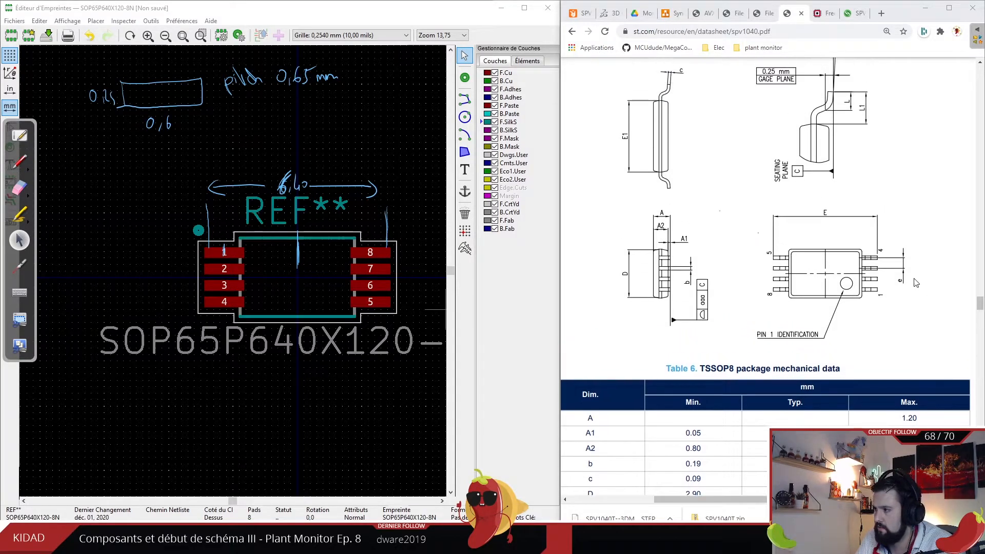
scroll(915, 283, up, 1)
click(19, 161)
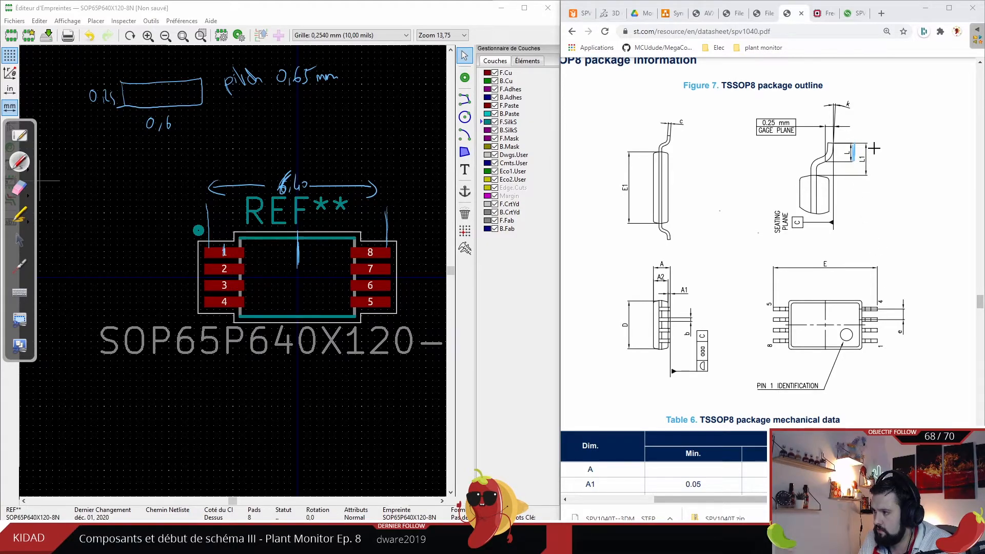
drag(875, 232, 875, 266)
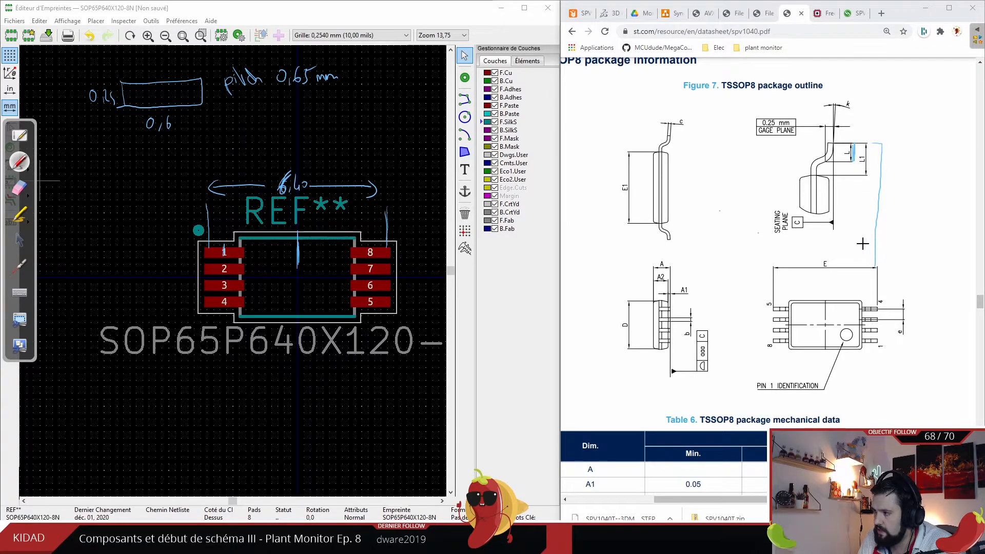
drag(858, 197, 863, 198)
drag(867, 198, 878, 199)
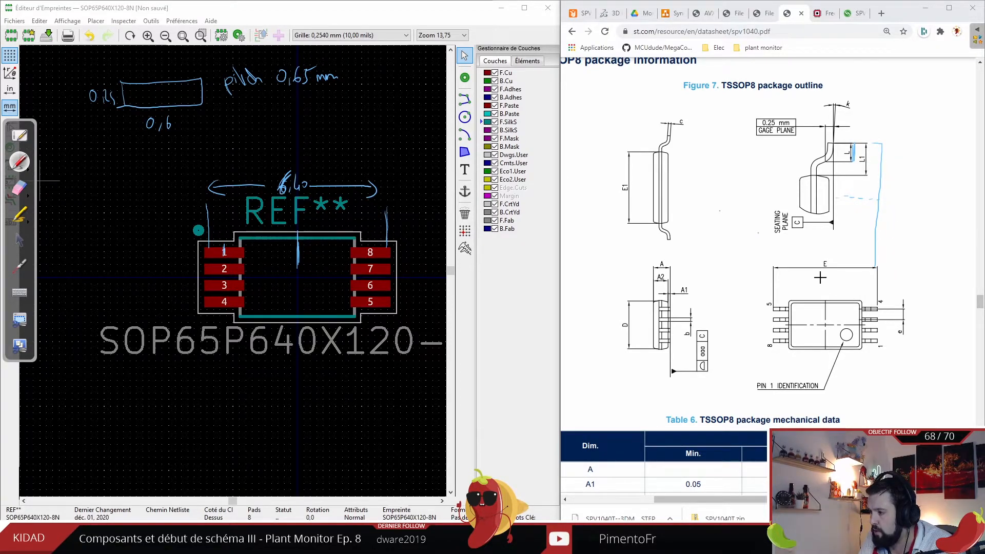
mouse_move(898, 159)
mouse_down()
mouse_move(903, 191)
mouse_move(912, 163)
mouse_move(935, 168)
mouse_up()
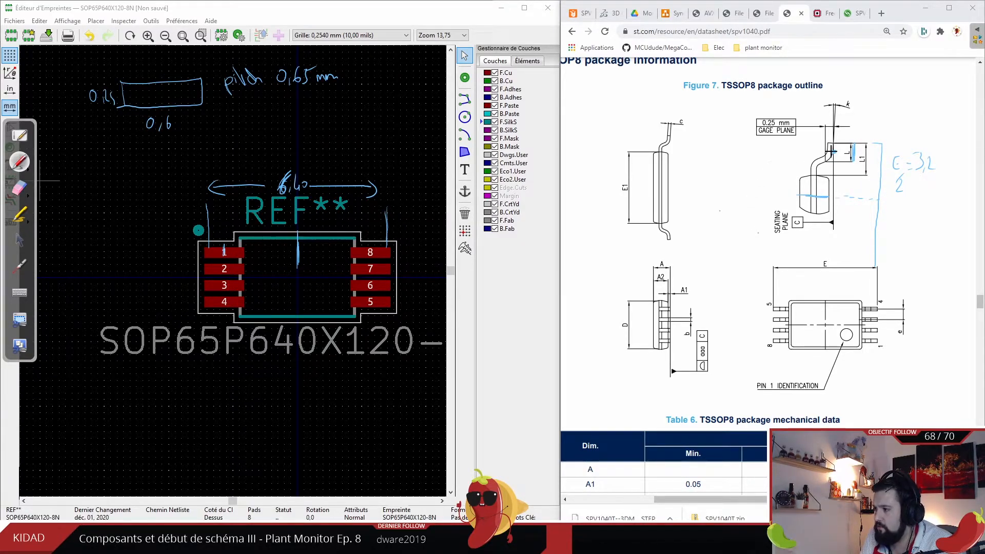
- Handwrite E/2 - L/2 = 3,2 - 0,3 = 2,9 beside the lead profile and mark 2,9 between pad 1's centre and the footprint centre
drag(744, 165, 752, 163)
mouse_move(743, 173)
mouse_down()
mouse_move(756, 171)
mouse_move(756, 185)
mouse_move(780, 162)
mouse_up()
drag(773, 166, 780, 177)
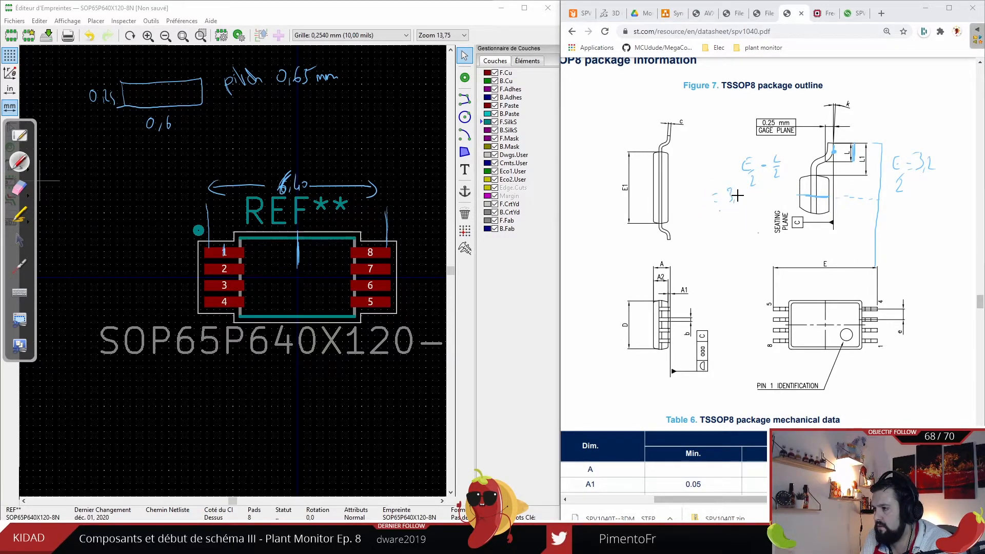
mouse_move(737, 195)
mouse_down()
mouse_move(754, 197)
mouse_move(756, 186)
mouse_up()
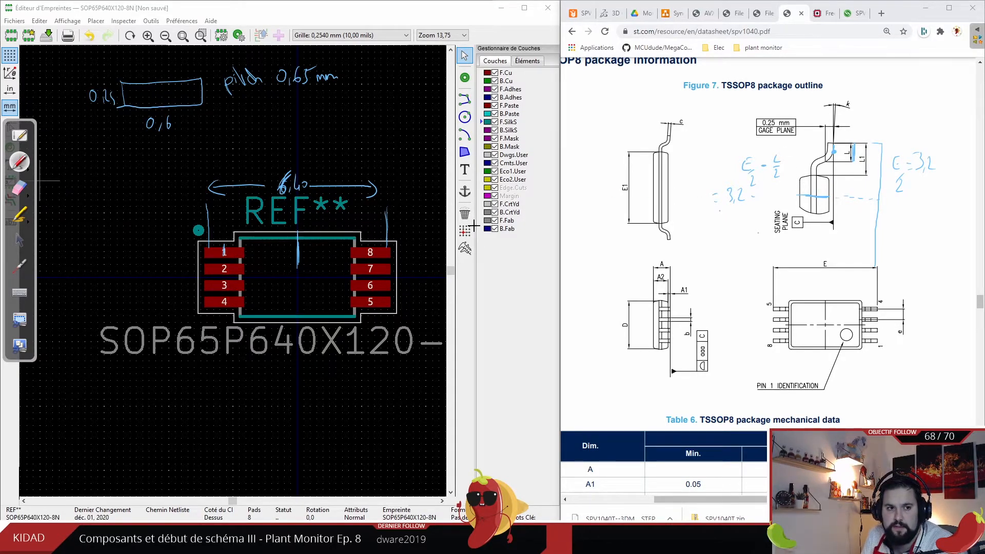
mouse_move(763, 188)
mouse_down()
mouse_move(768, 197)
mouse_move(732, 210)
mouse_up()
drag(724, 213, 749, 220)
drag(758, 210, 768, 230)
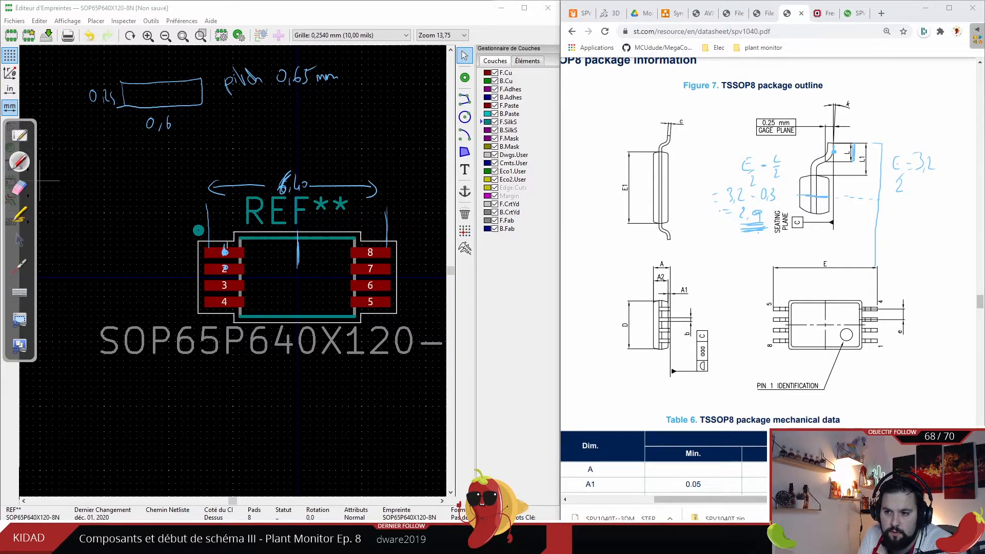
mouse_move(229, 240)
mouse_down()
mouse_move(295, 236)
mouse_move(261, 253)
mouse_up()
drag(264, 251, 274, 254)
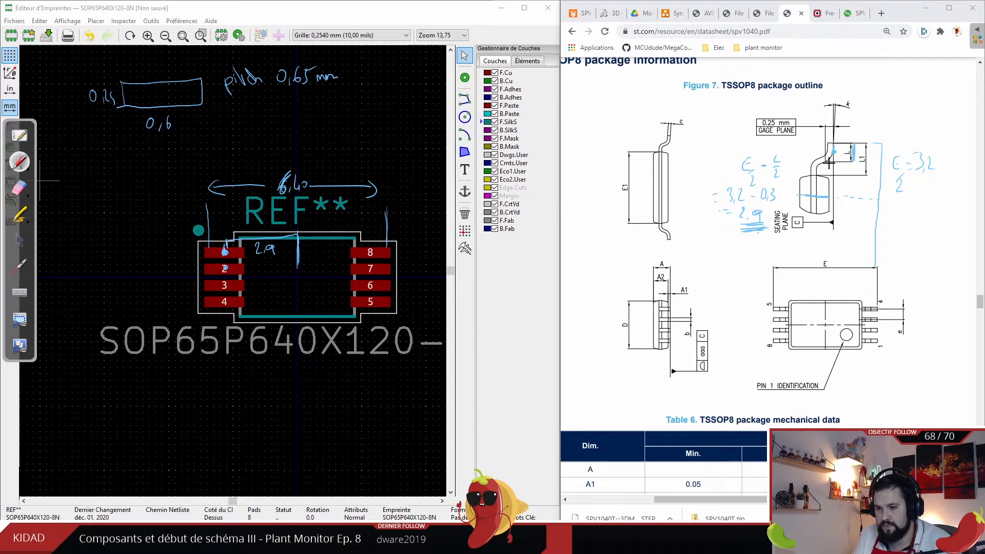
- Try to set pad 1's size to 1,5 mm in X and 0,4 mm in Y in its properties
click(19, 240)
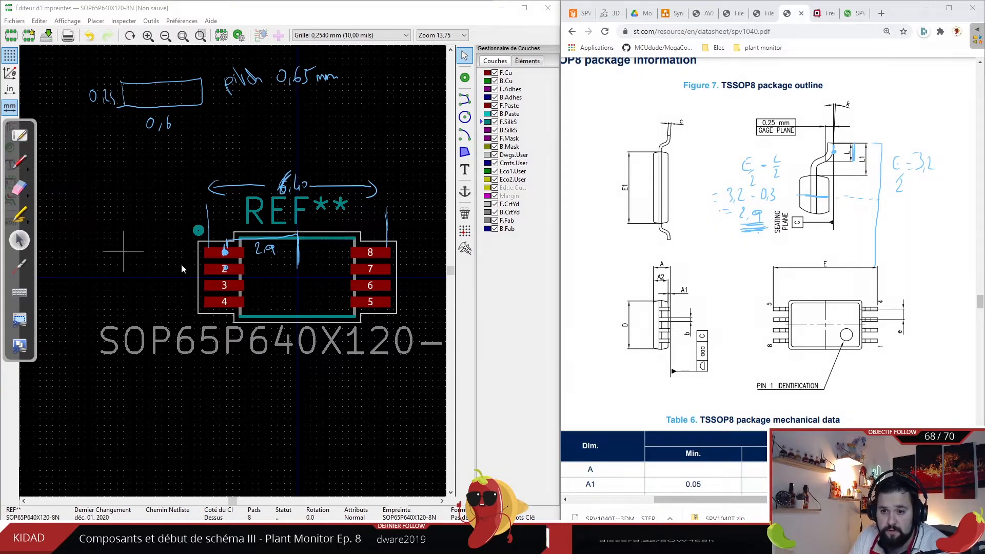
click(212, 254)
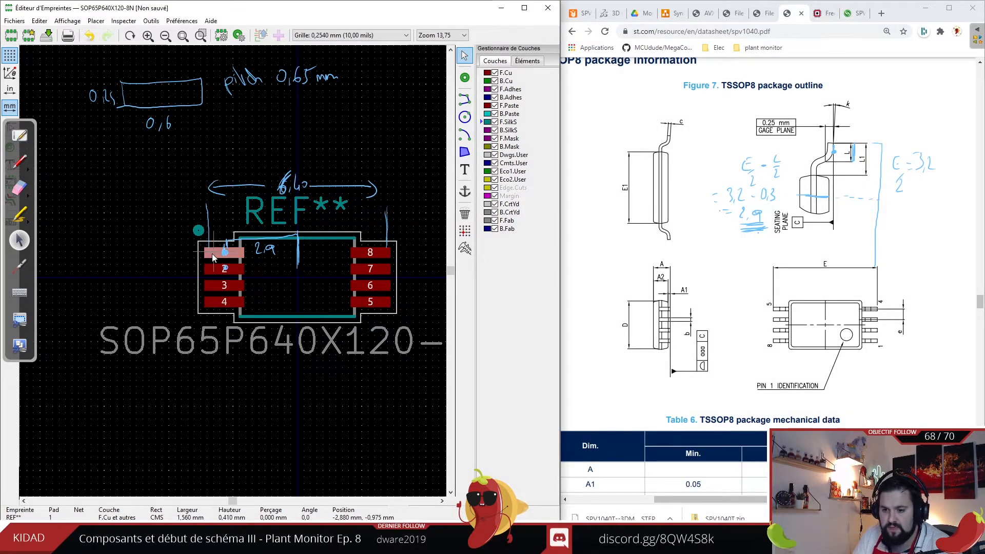
double_click(213, 255)
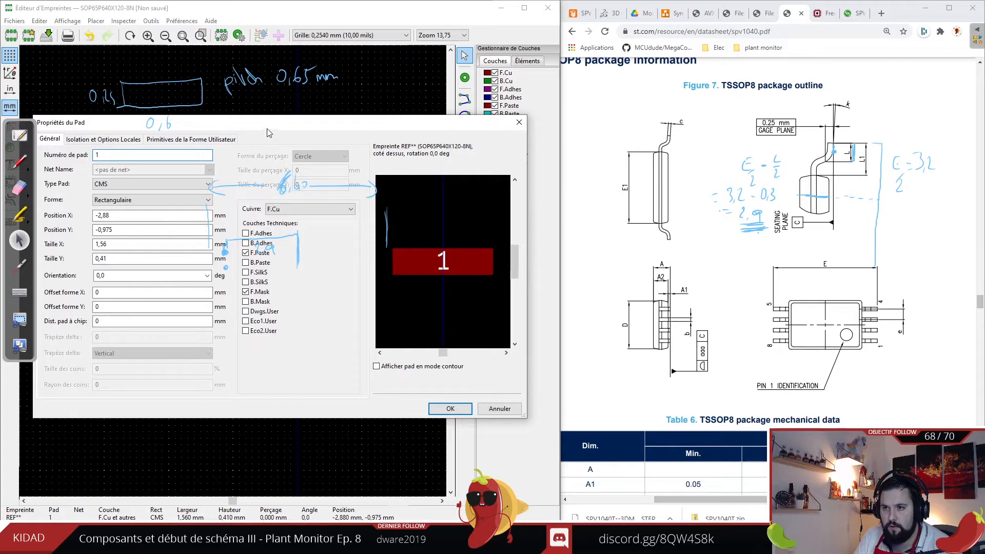
drag(273, 113, 683, 100)
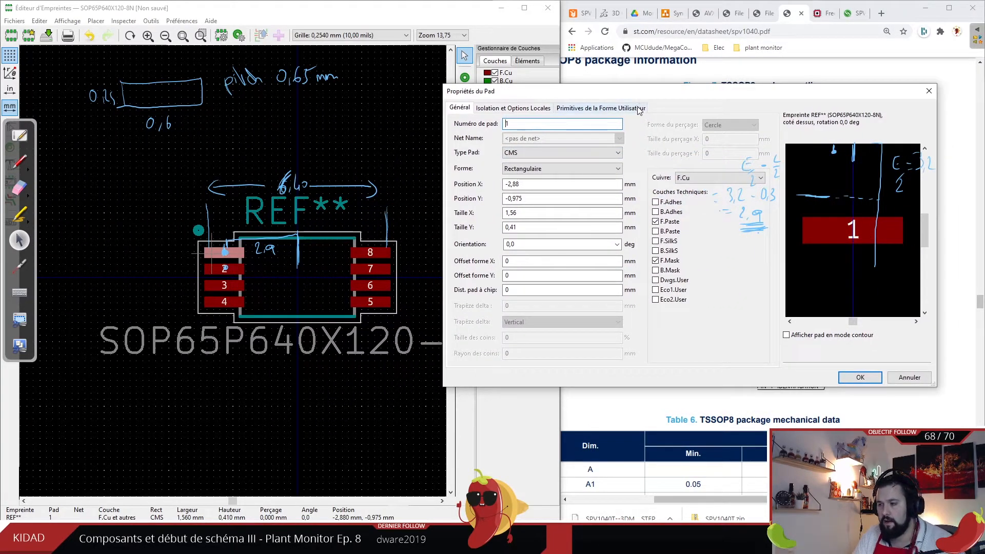
click(553, 213)
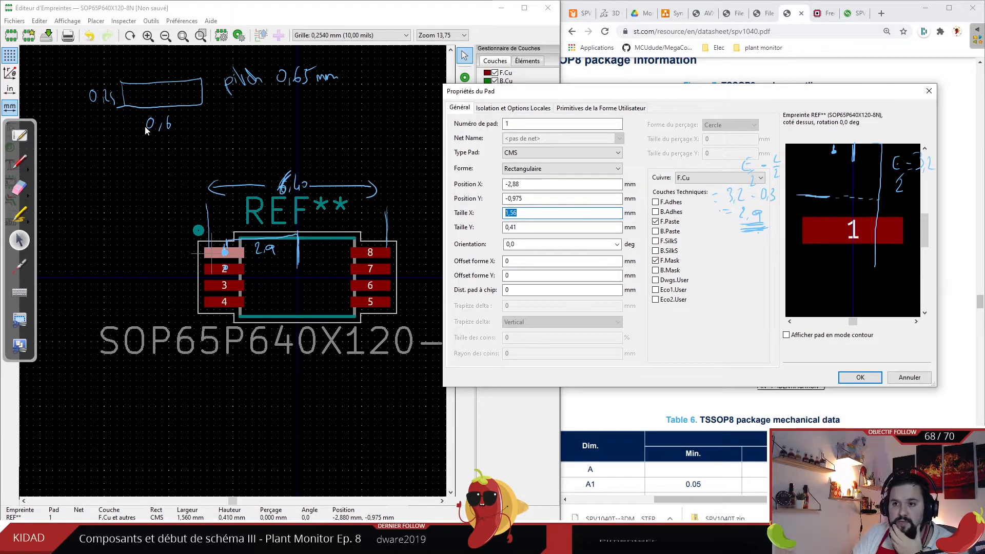
click(528, 226)
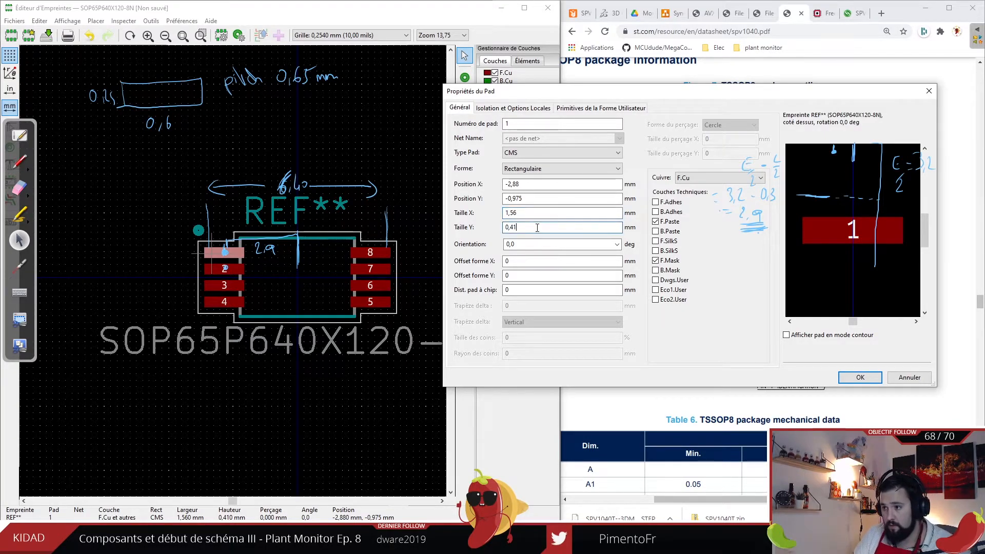
key(BackSpace)
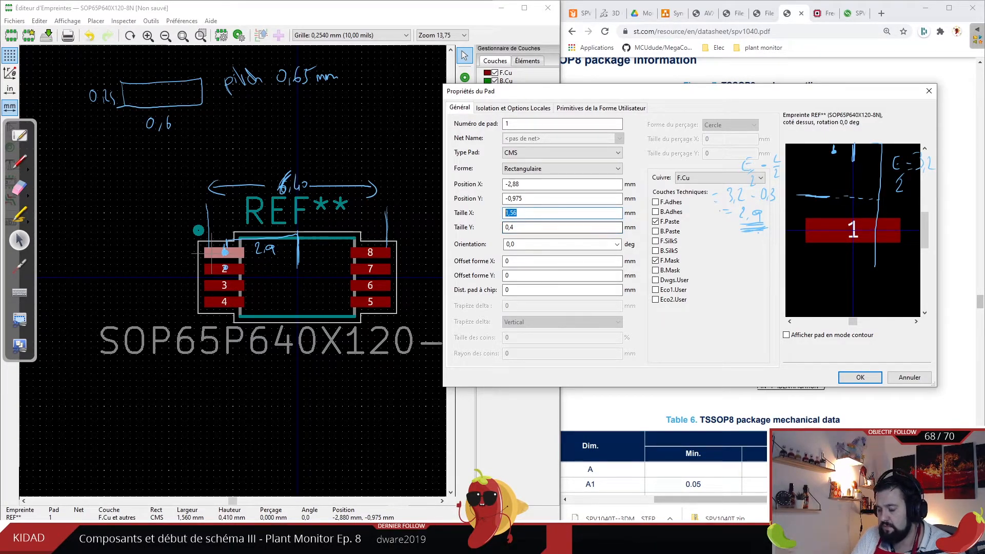
text(,5)
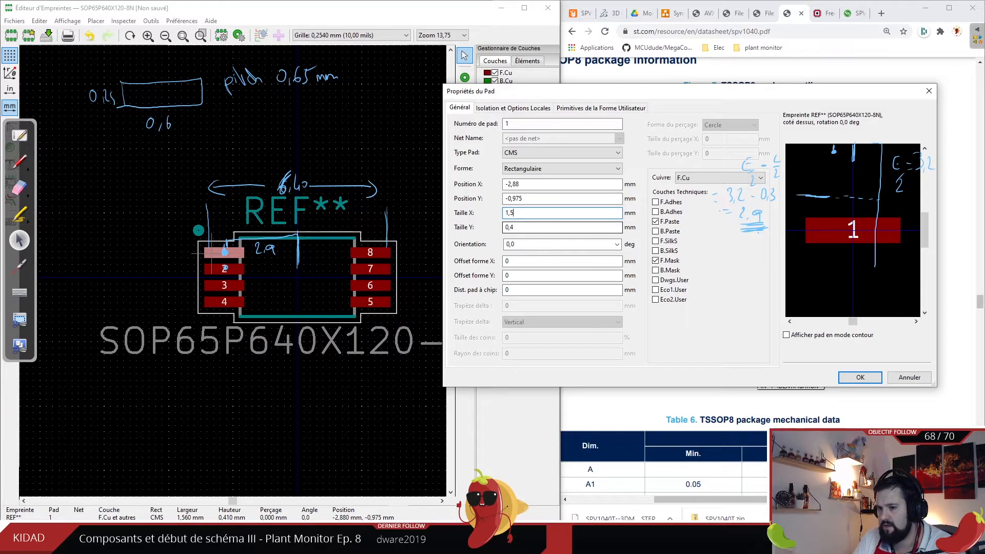
key(Return)
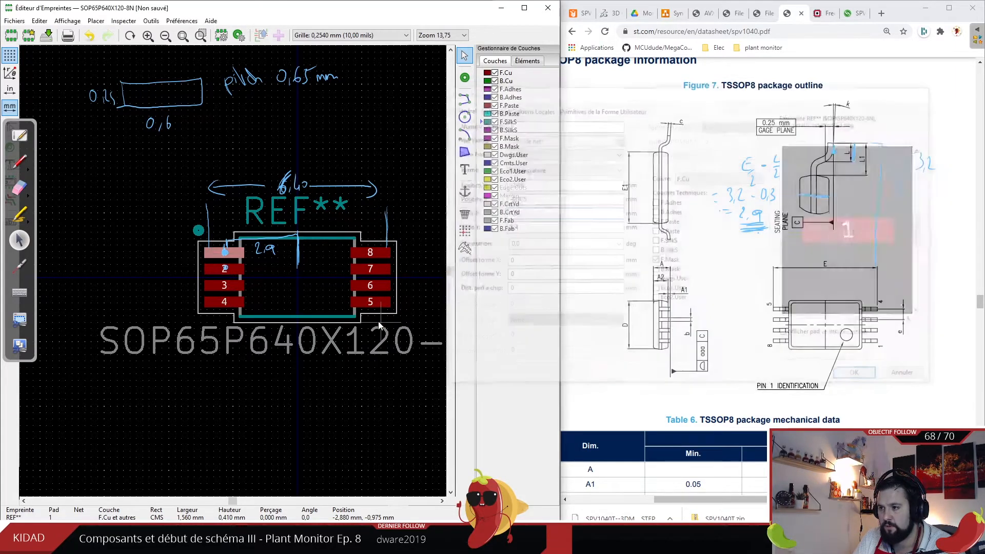
- Reopen pad 1's properties and check its X position, Y position and X size against the sketched dimensions
double_click(240, 255)
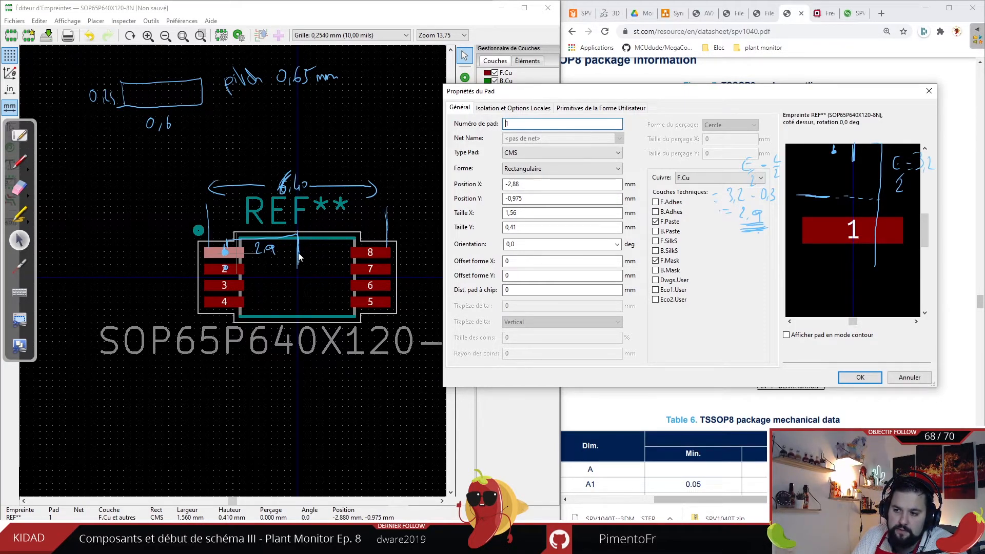
drag(521, 184, 501, 185)
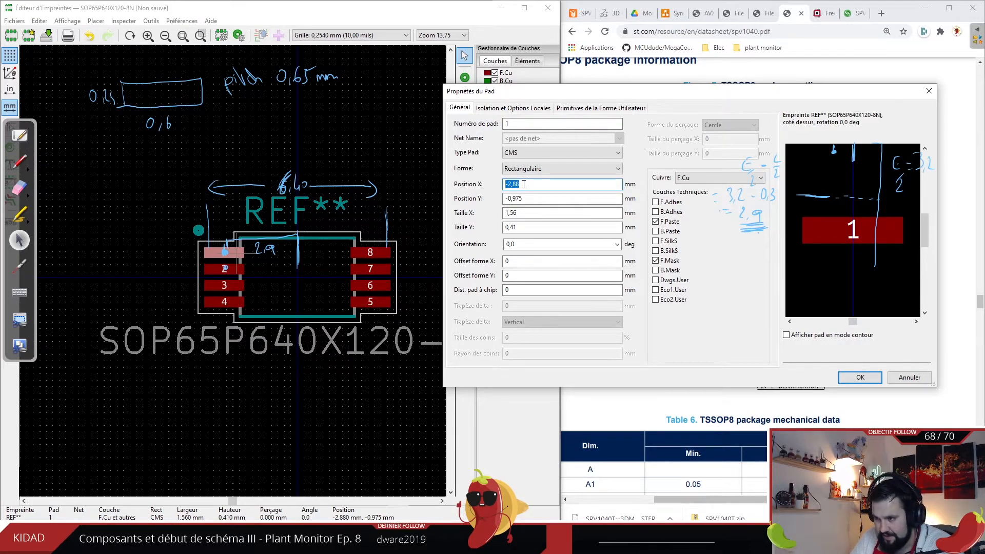
click(531, 213)
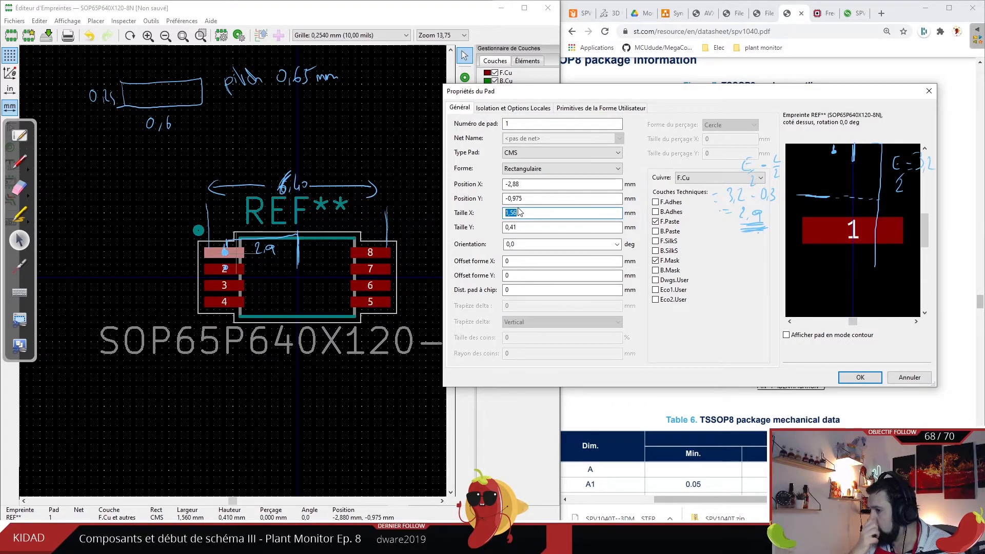
key(shift+Tab)
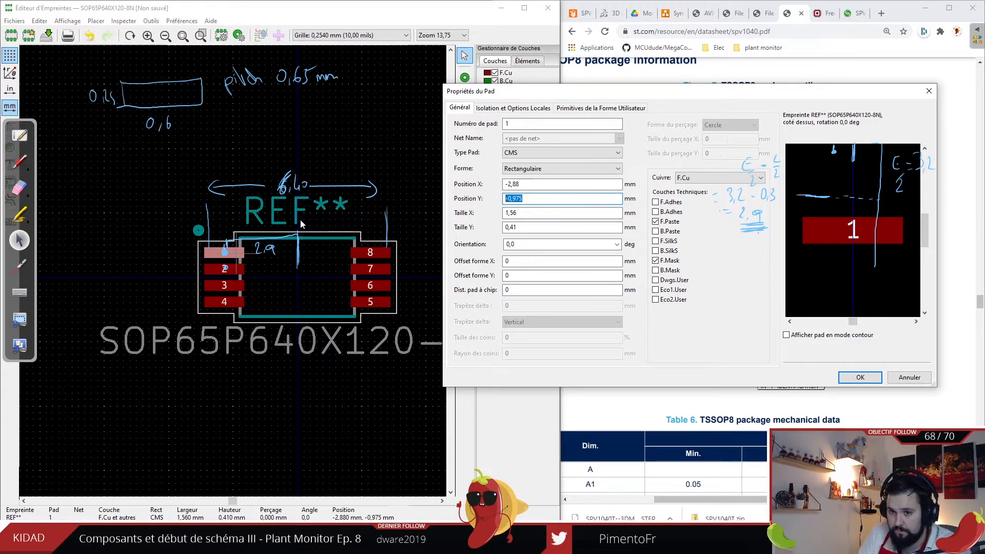
- Annotate the spacing between pads 1 and 2 and between pads 2 and 3 as 0,65 each
click(20, 162)
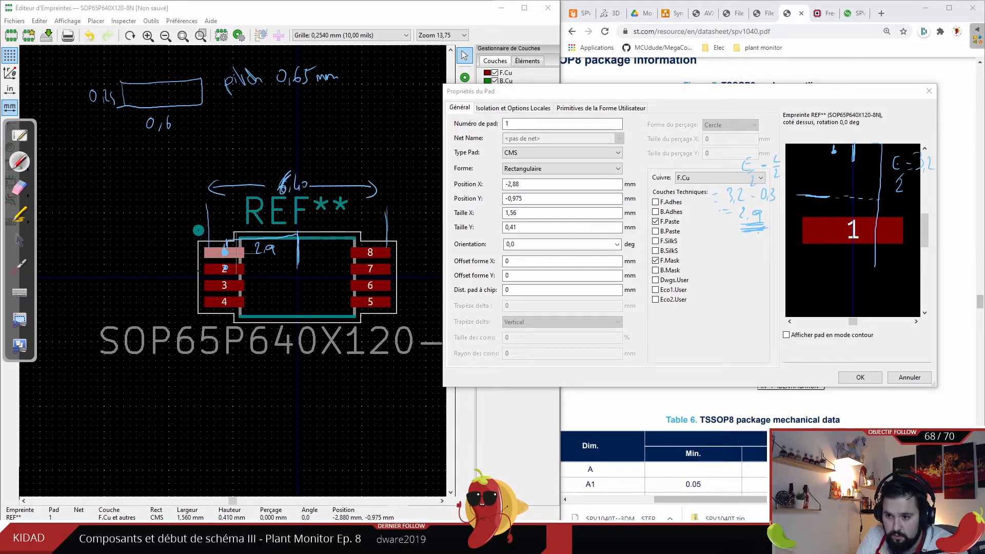
drag(198, 270, 197, 278)
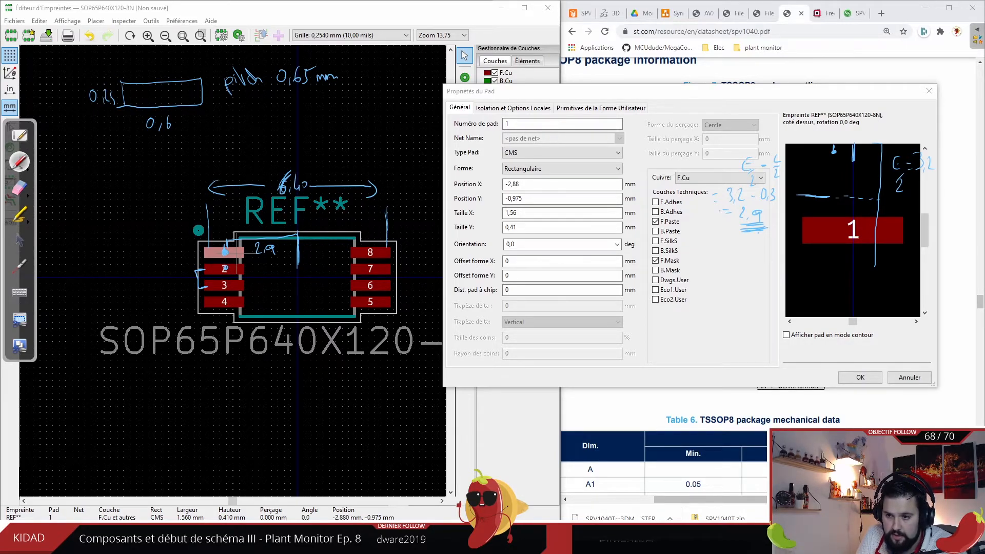
drag(159, 279, 177, 281)
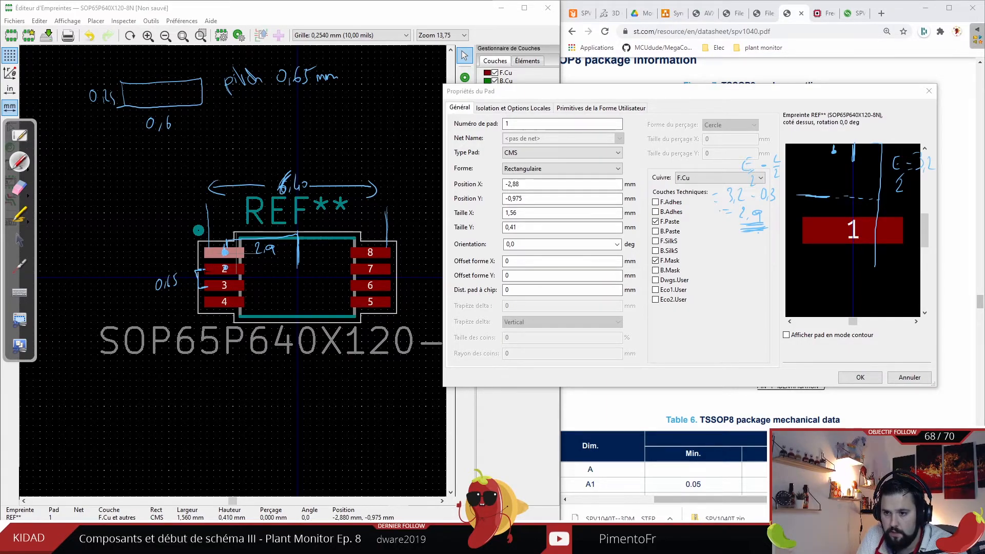
mouse_move(179, 256)
mouse_down()
mouse_move(191, 261)
mouse_move(196, 251)
mouse_up()
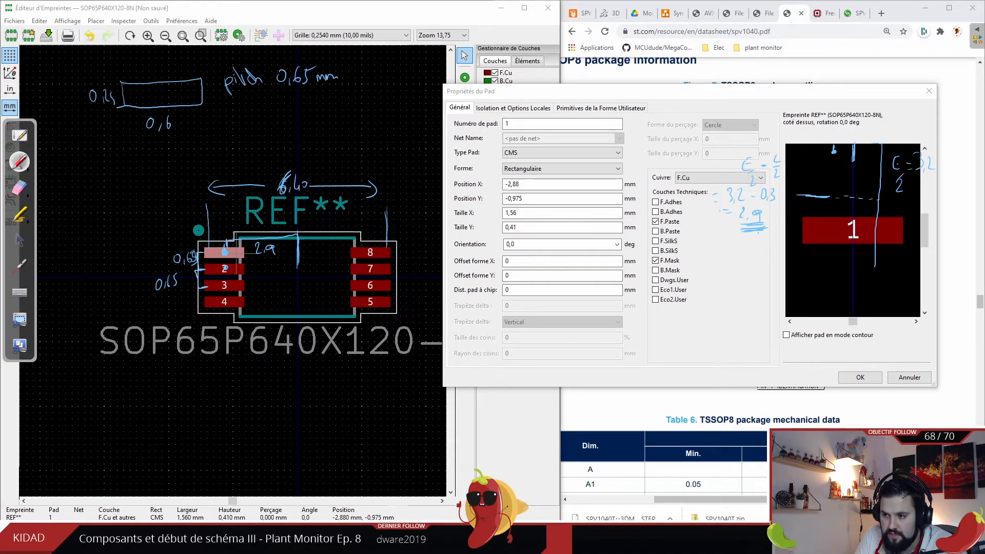
- Sketch spacing marks beside pads 8 to 6, labelling pad 8 to pad 7 as e and pad 7 to the horizontal axis as e/2
drag(392, 252, 401, 273)
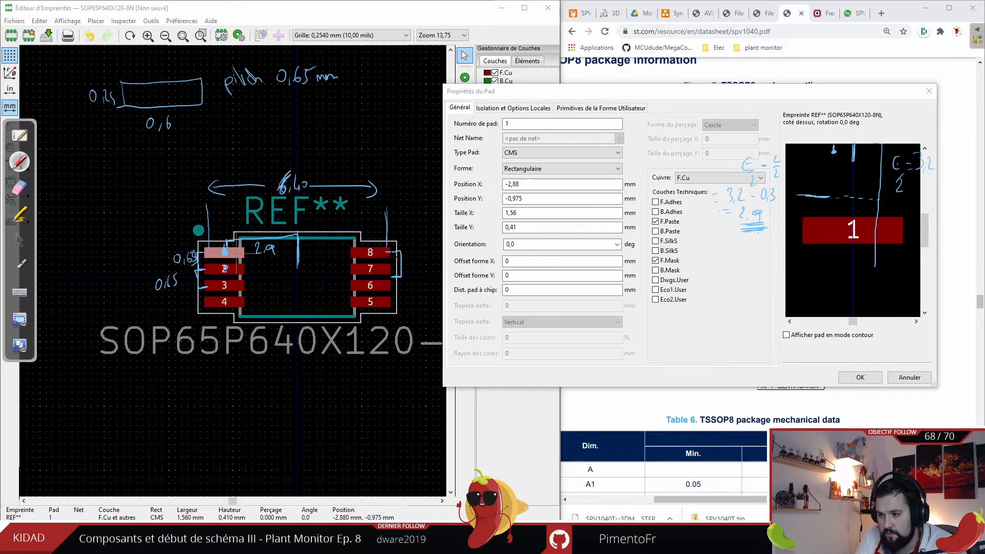
drag(407, 255, 414, 258)
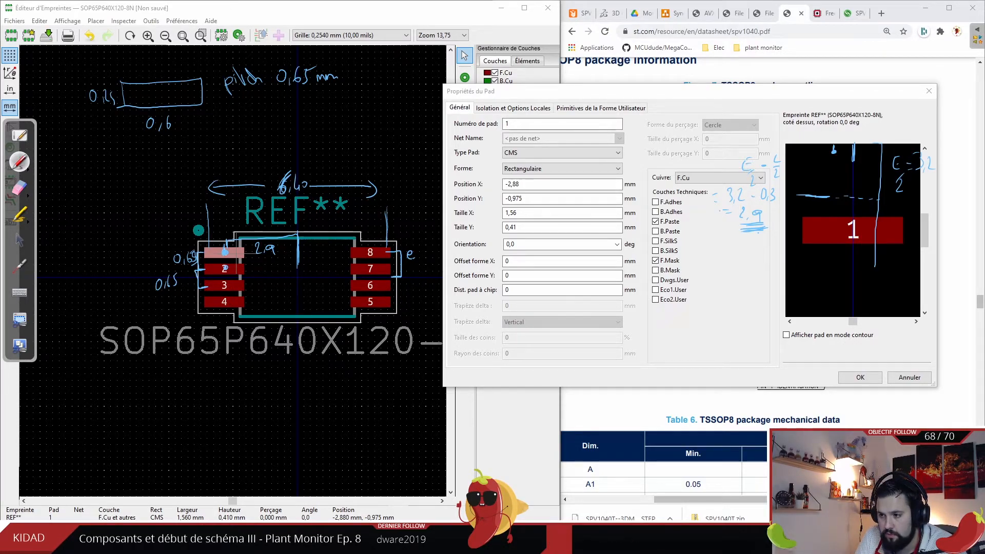
drag(398, 267, 422, 278)
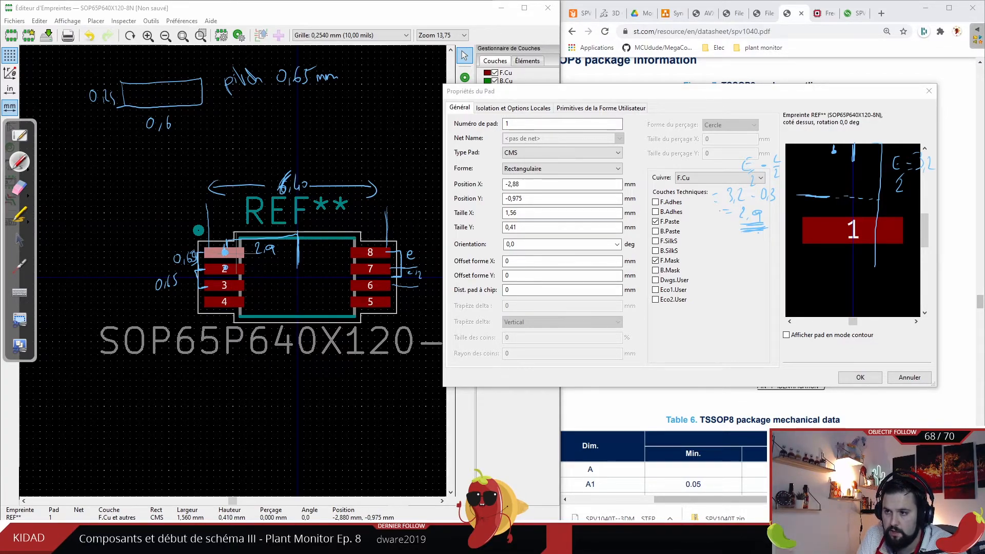
- Write the calculation 3e/2 = 0,975 above the footprint and circle pad 1's X and Y position and size values
drag(356, 120, 358, 145)
drag(369, 145, 375, 152)
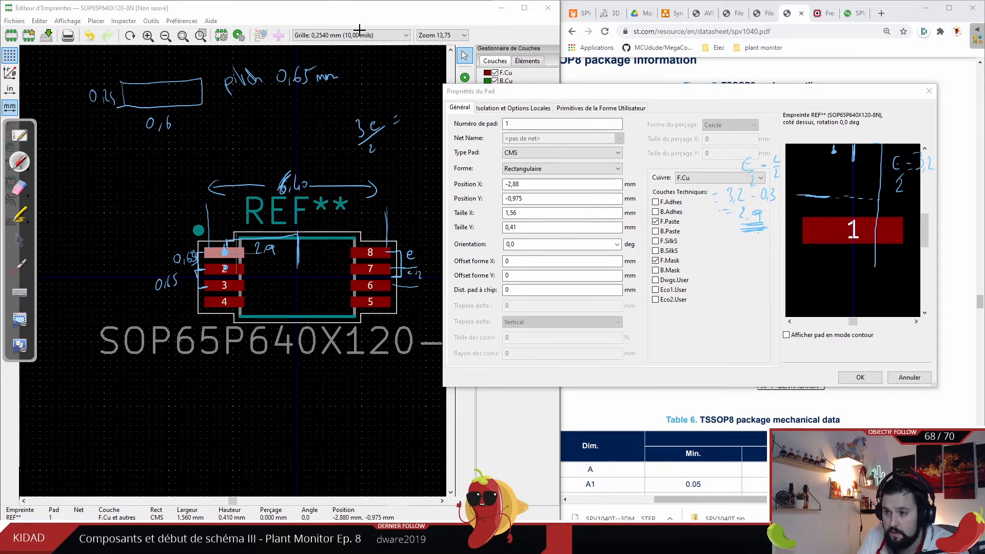
drag(416, 109, 419, 113)
drag(423, 102, 430, 105)
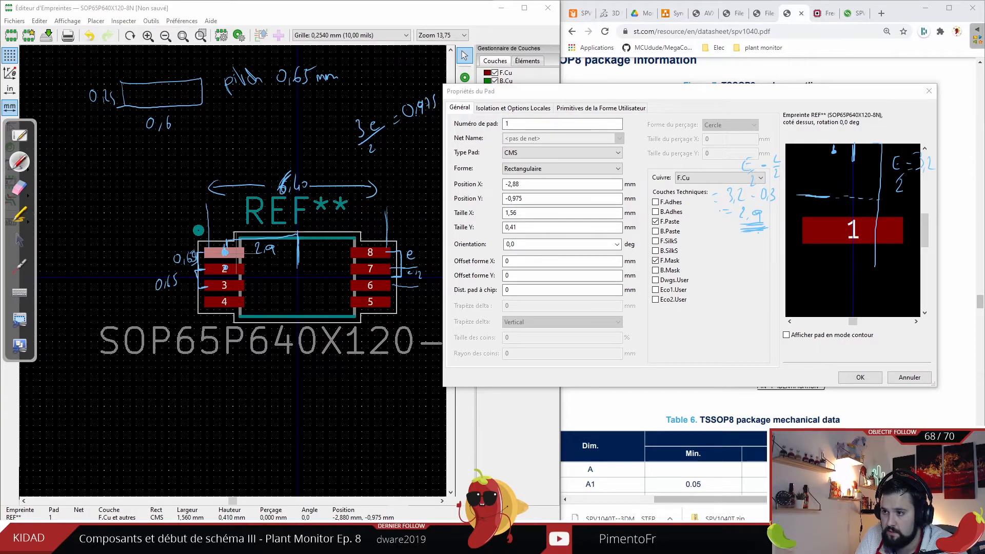
drag(407, 149, 421, 138)
drag(410, 155, 426, 146)
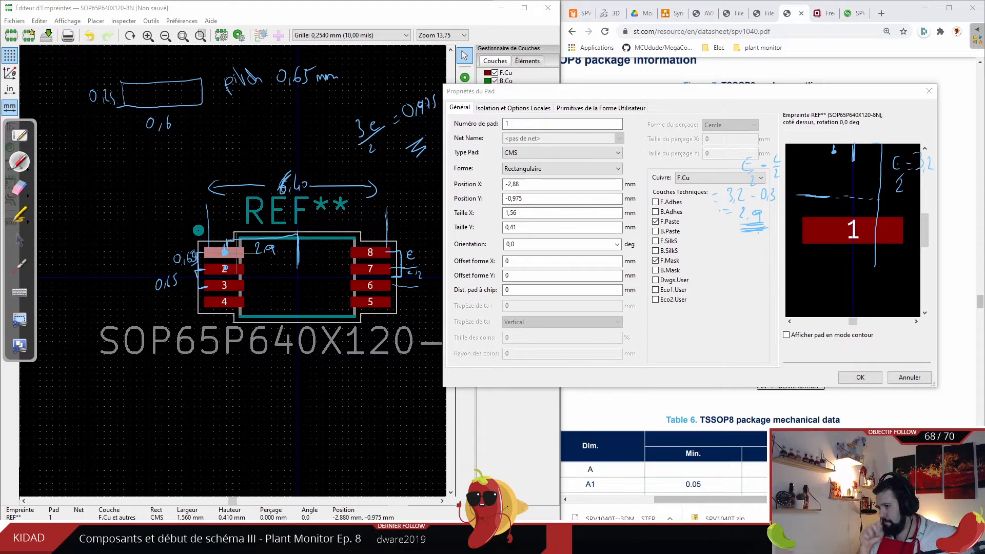
drag(514, 194, 513, 228)
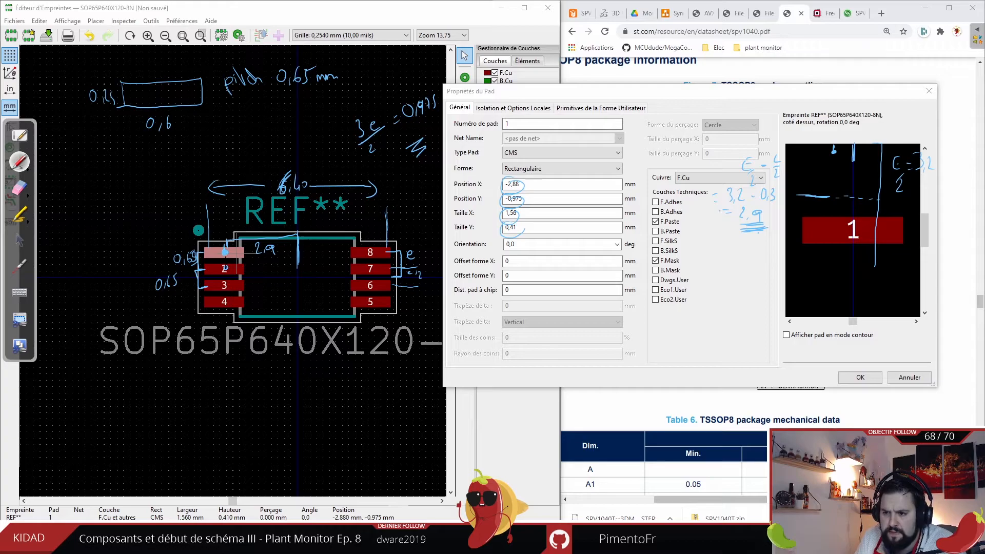
- Erase all the handwritten screen annotations and close pad 1's properties
click(20, 191)
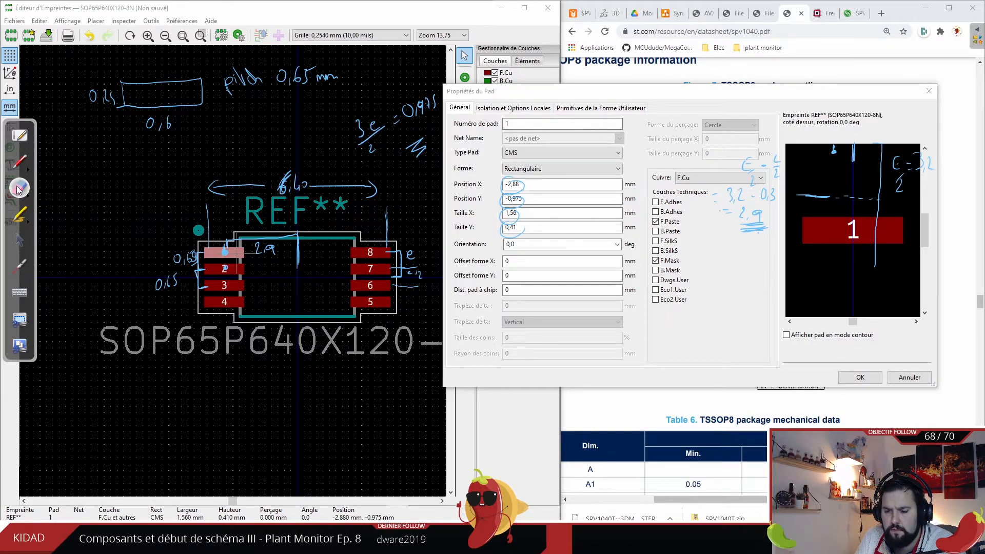
click(17, 190)
click(97, 195)
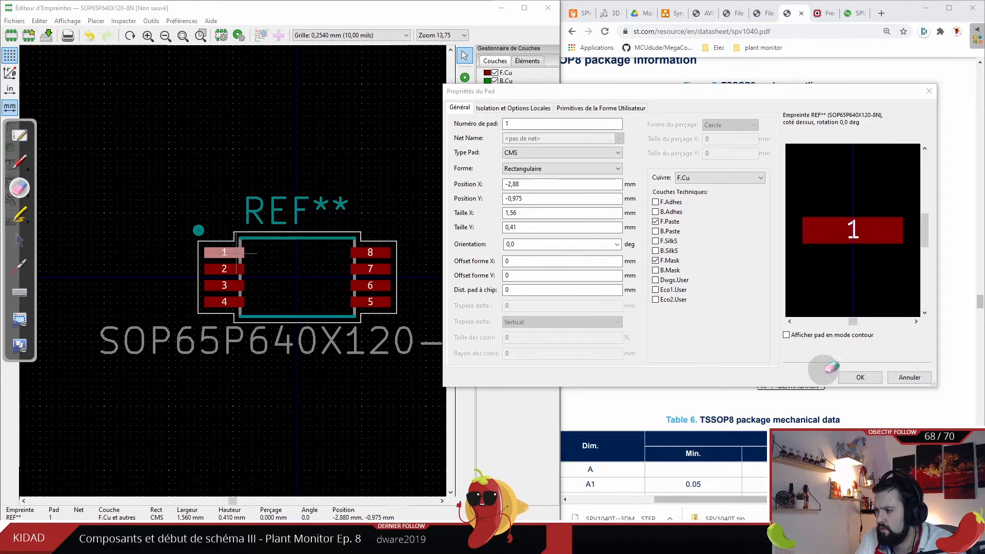
click(20, 240)
click(844, 378)
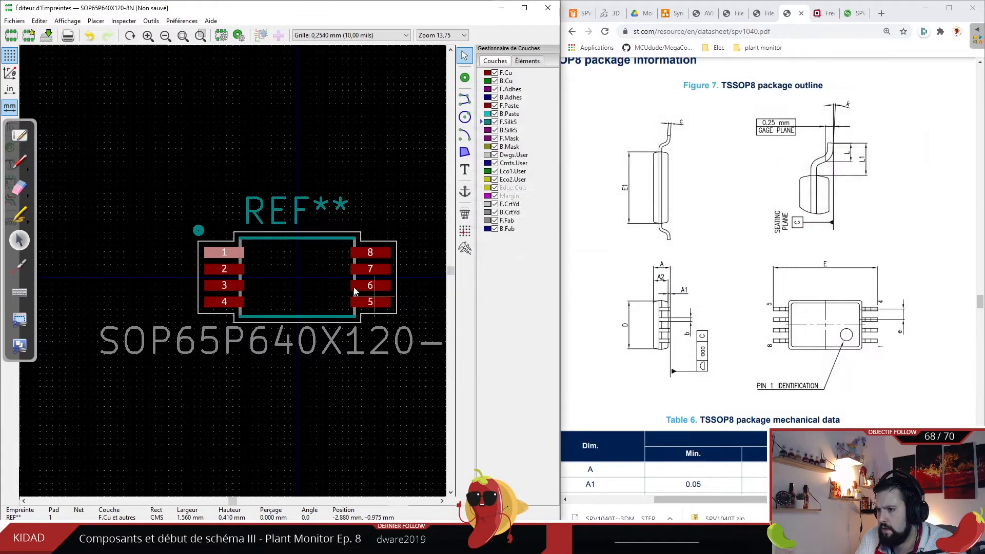
- Set the footprint editor's grid to 0,1000 mm (3,94 mils)
scroll(255, 246, up, 2)
scroll(233, 271, down, 2)
scroll(233, 271, up, 3)
key(alt)
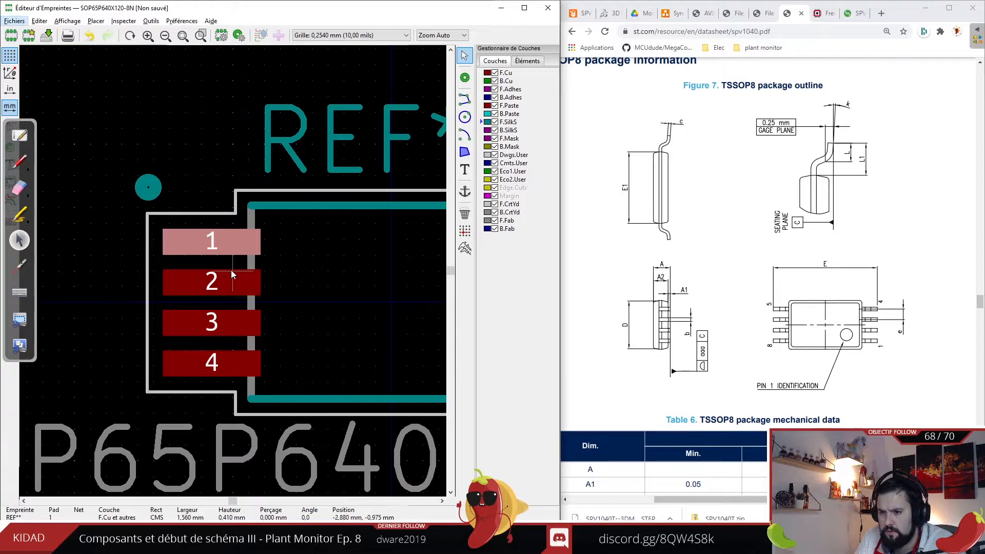
click(300, 36)
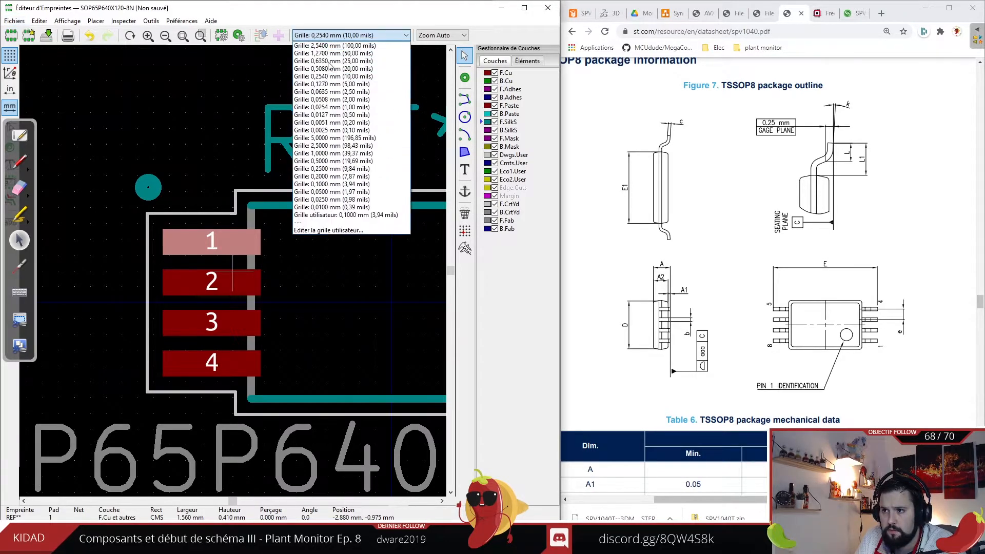
click(331, 184)
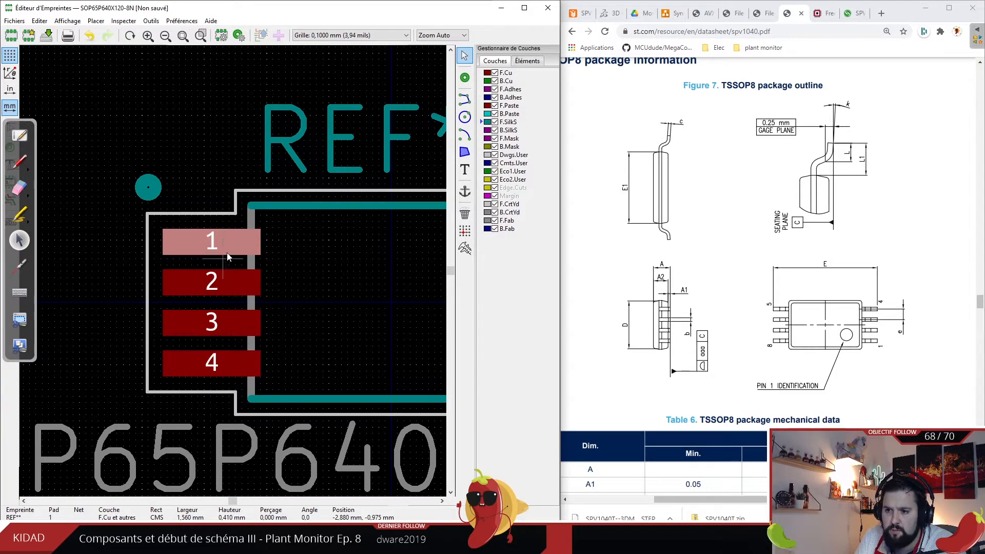
- Check pad 2's X and Y position in its properties against the datasheet dimensions
scroll(222, 265, up, 3)
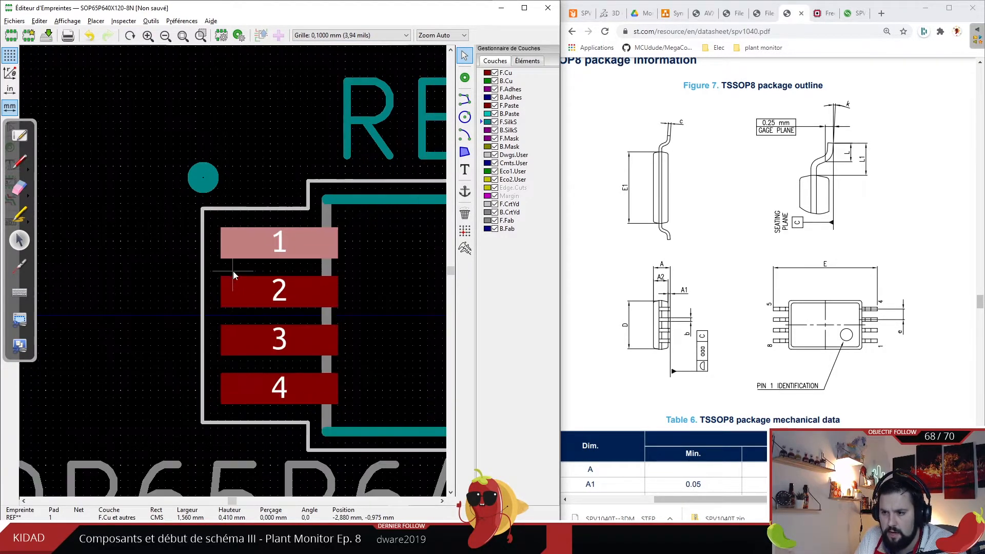
key(alt)
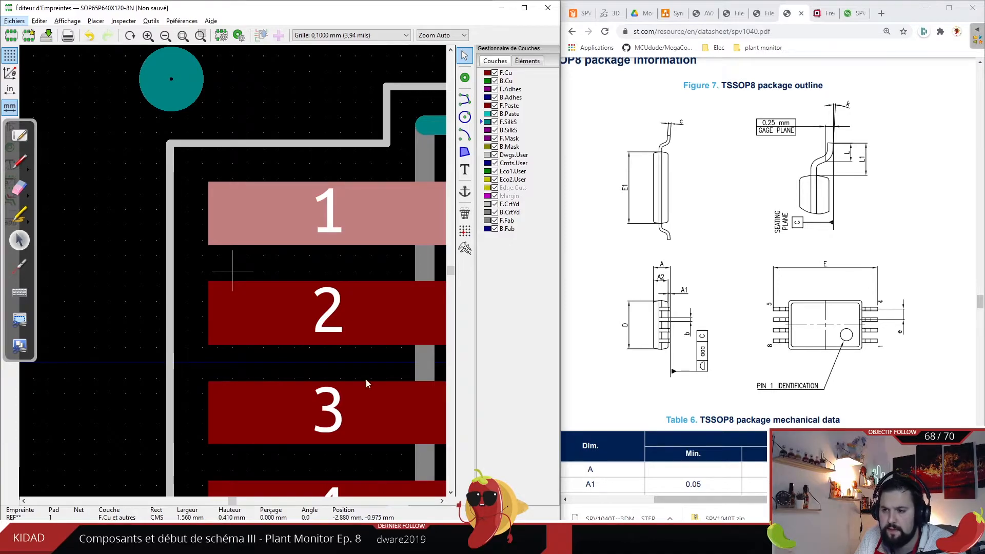
scroll(233, 270, down, 5)
scroll(234, 273, up, 3)
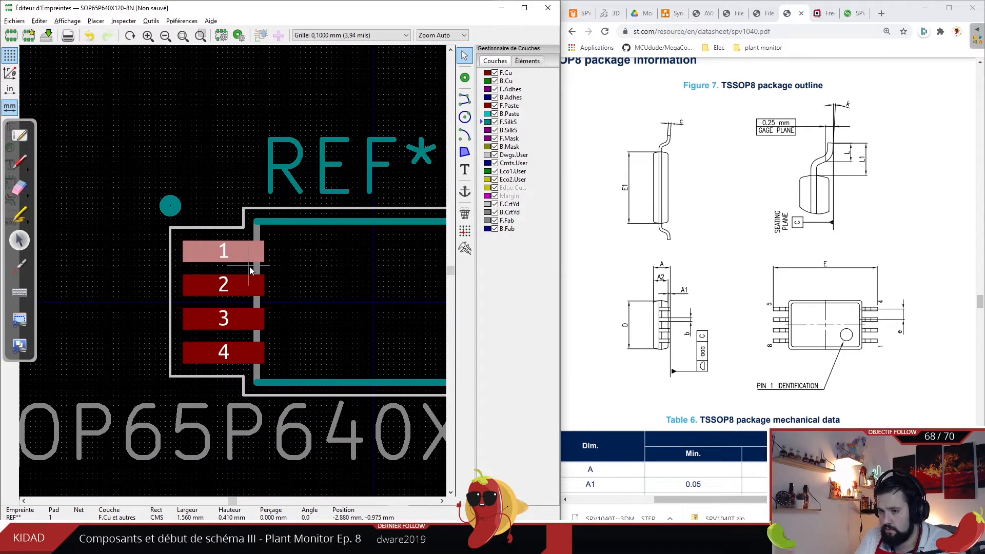
scroll(249, 266, down, 1)
key(alt)
scroll(208, 280, down, 1)
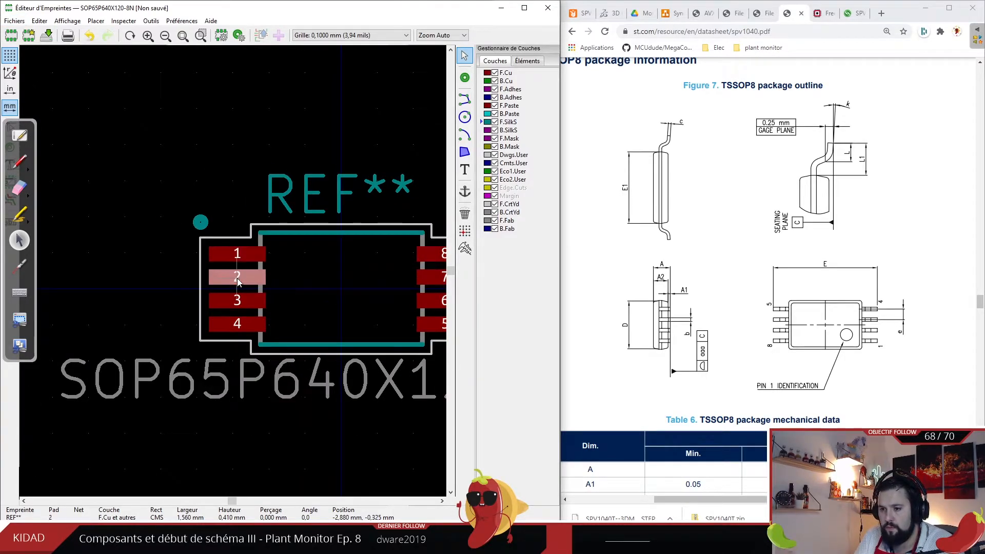
double_click(239, 277)
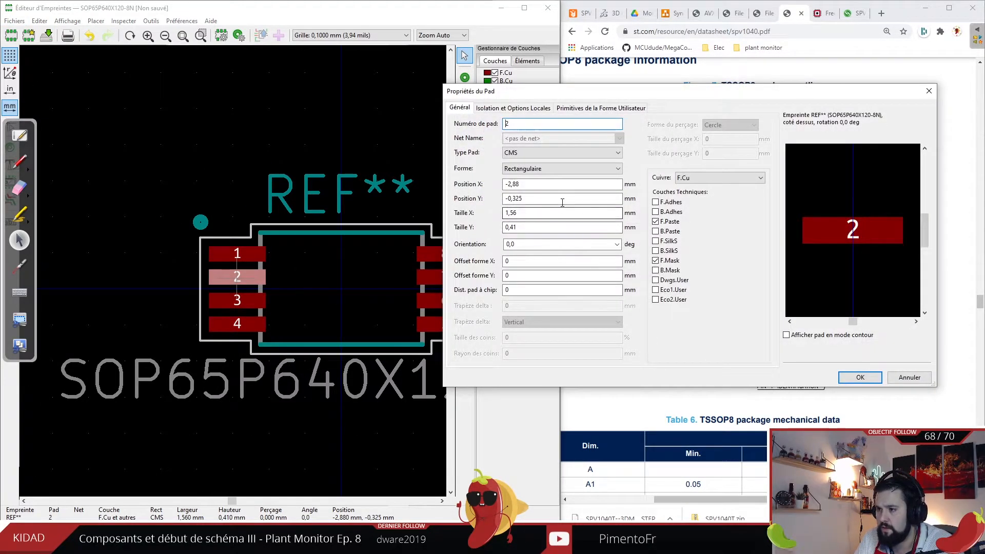
drag(561, 198, 466, 193)
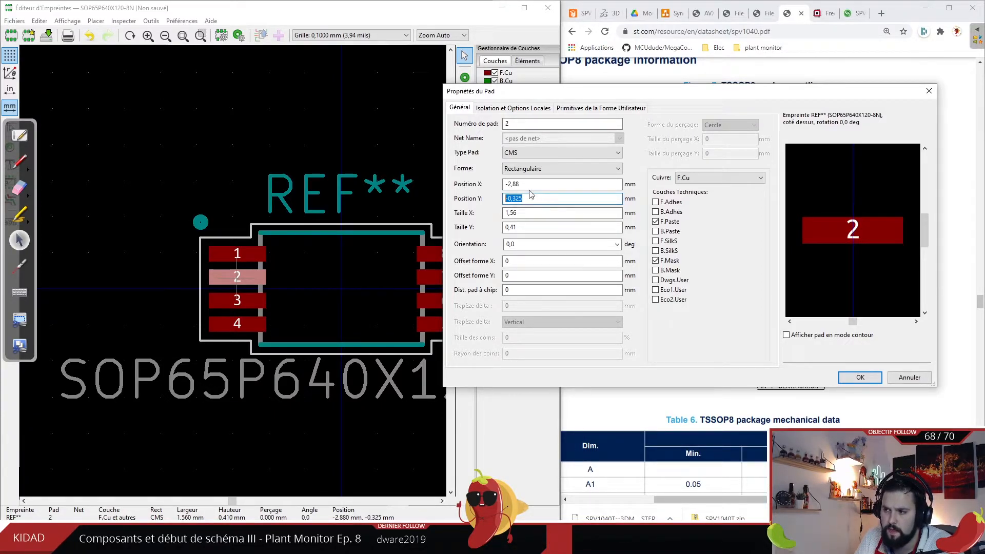
key(shift+Tab)
key(Return)
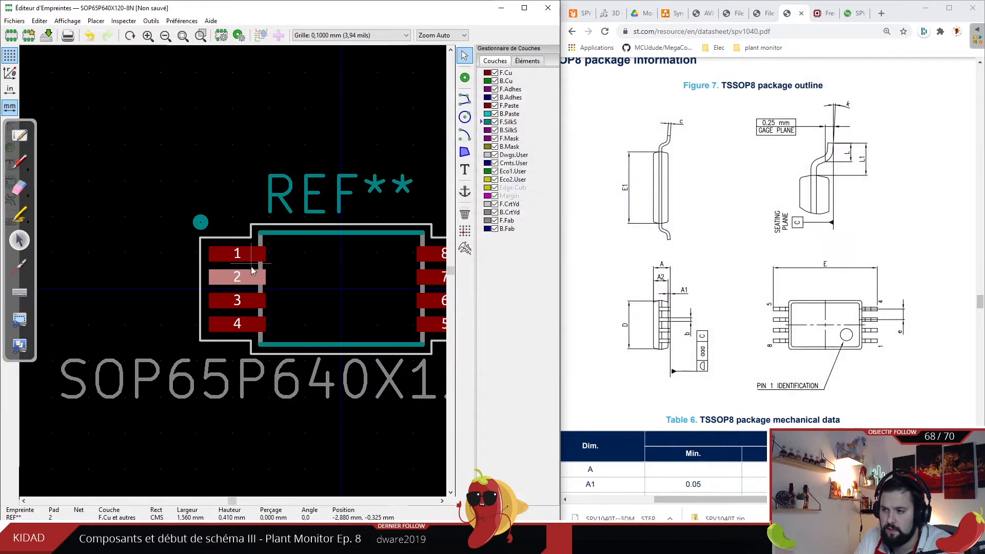
- Check the position and size values of pads 3 and 4 in their properties
click(229, 299)
key(e)
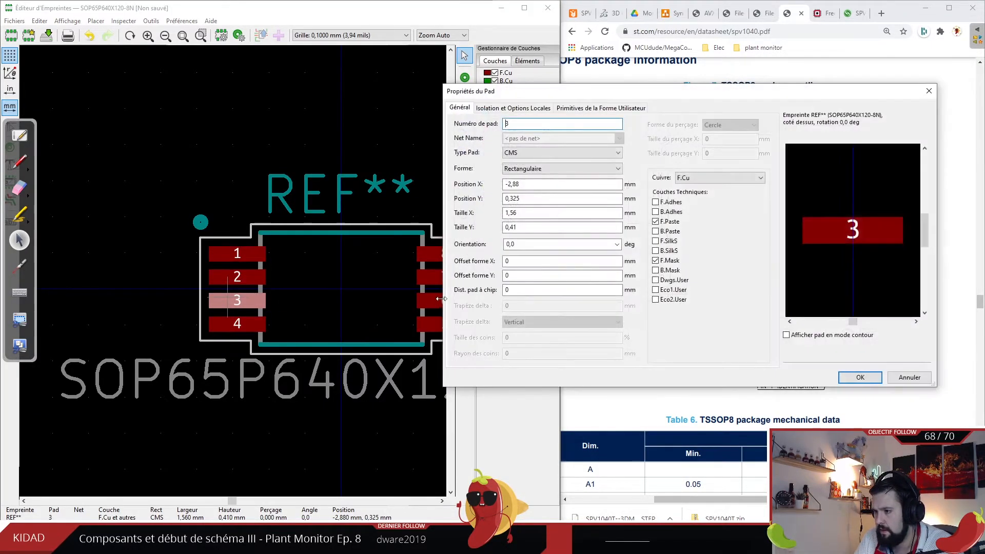
click(526, 227)
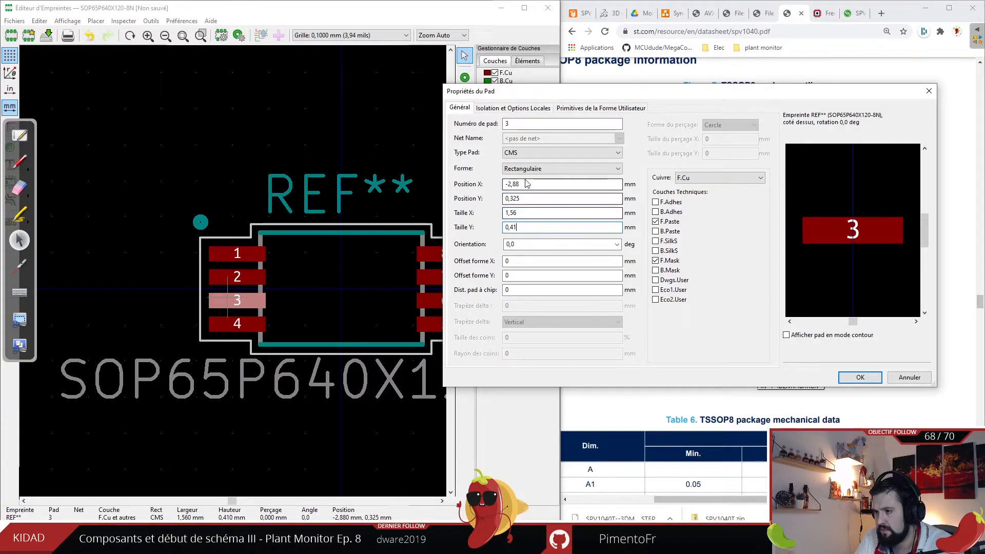
key(Return)
double_click(255, 331)
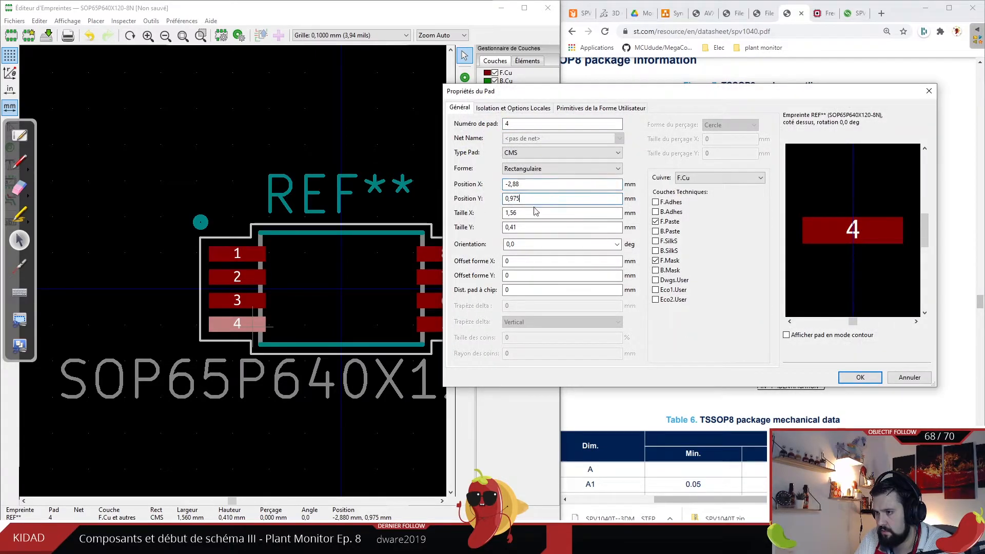
click(536, 213)
key(Return)
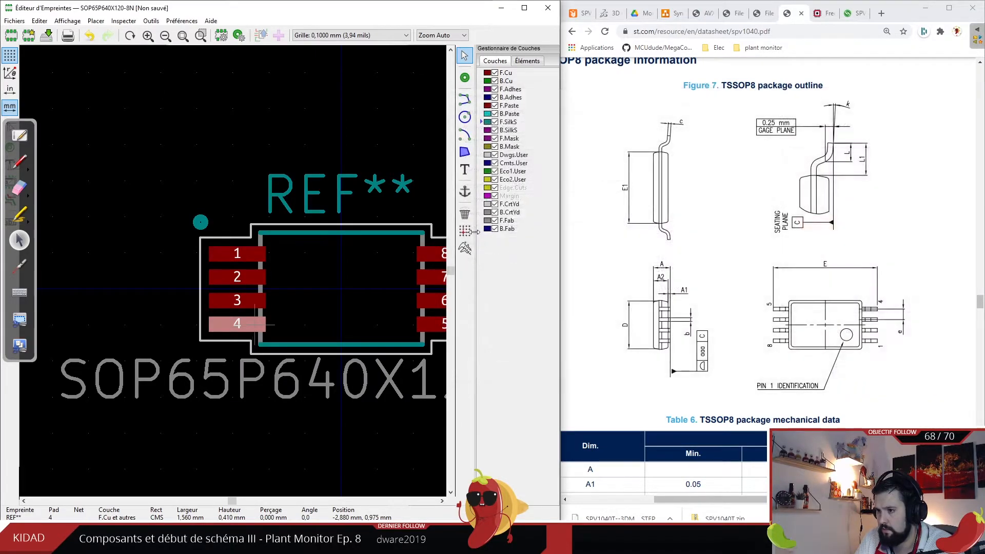
- Check pad 5's X and Y position and X and Y size in its properties
scroll(434, 300, up, 2)
double_click(250, 311)
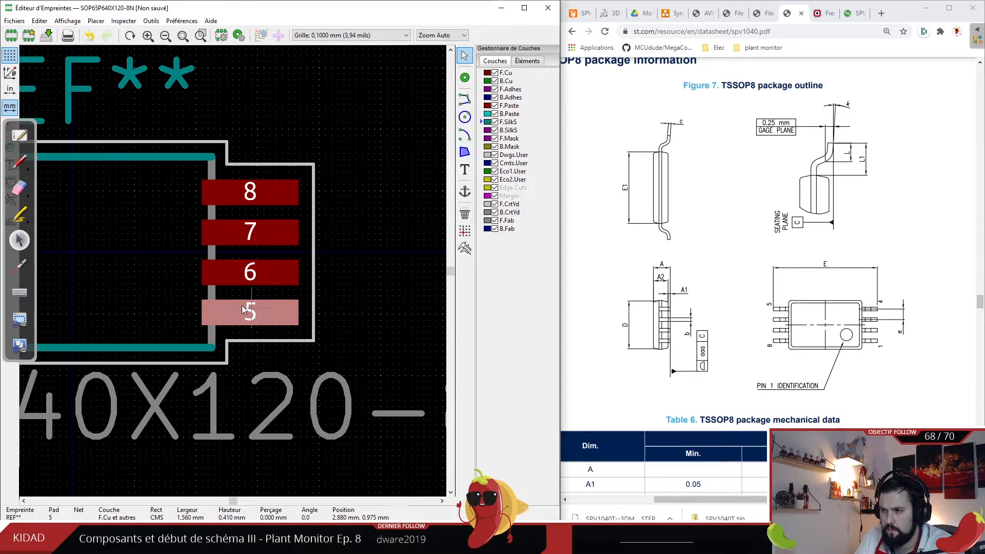
click(523, 186)
click(527, 198)
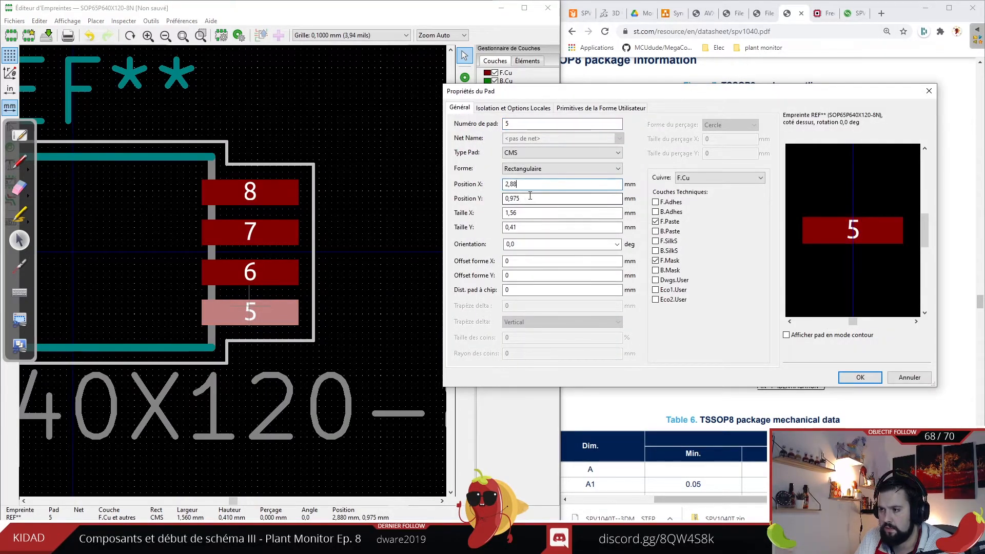
click(527, 213)
click(532, 226)
key(Return)
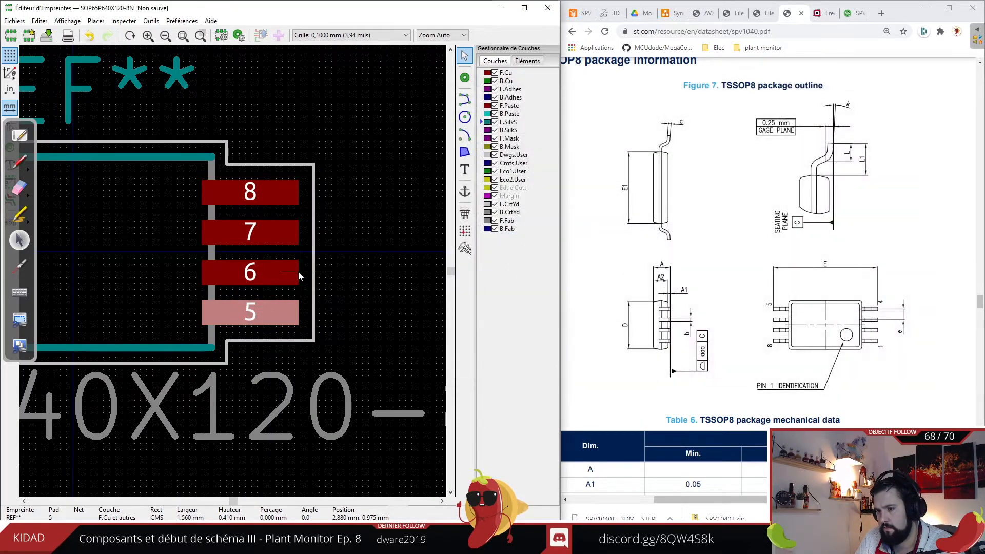
- Check pad 6's X and Y position and X and Y size in its properties
double_click(275, 273)
click(527, 186)
click(533, 199)
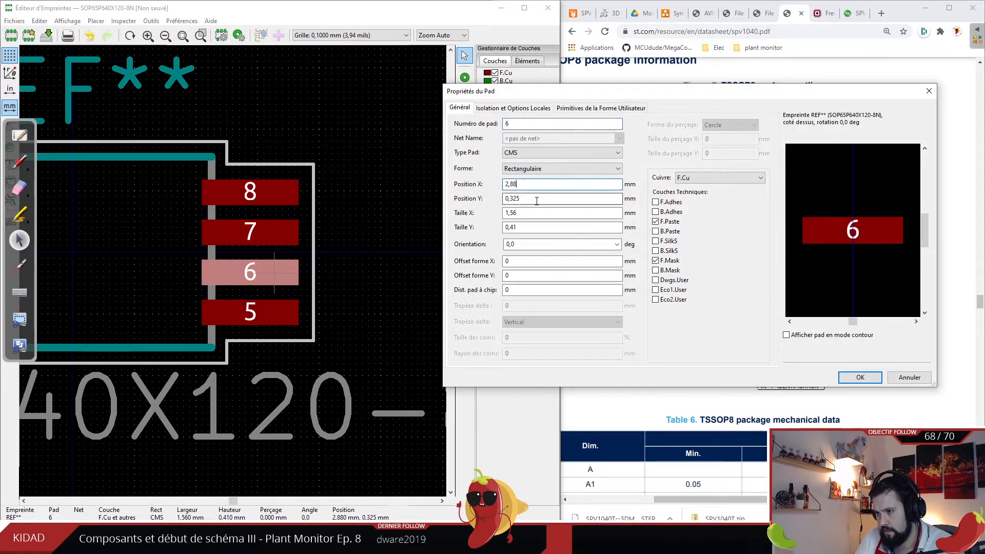
click(536, 213)
click(537, 227)
key(Return)
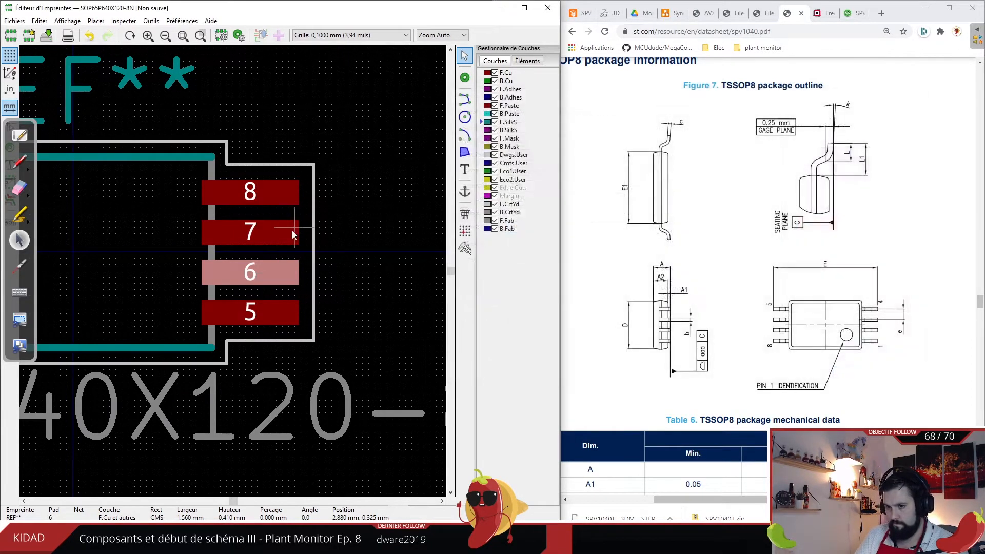
- Check the position and size values of pads 7 and 8 in their properties
double_click(291, 231)
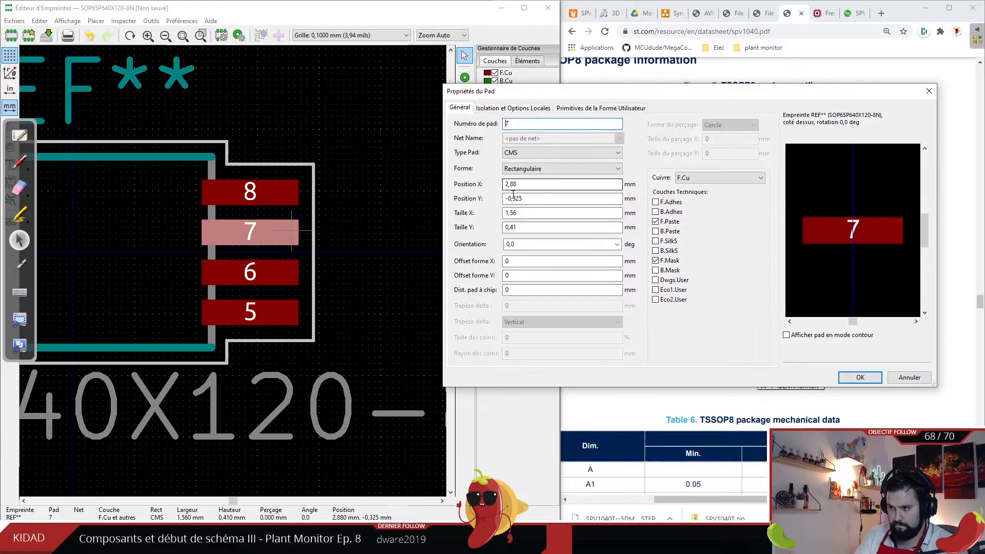
click(546, 200)
key(Return)
double_click(277, 197)
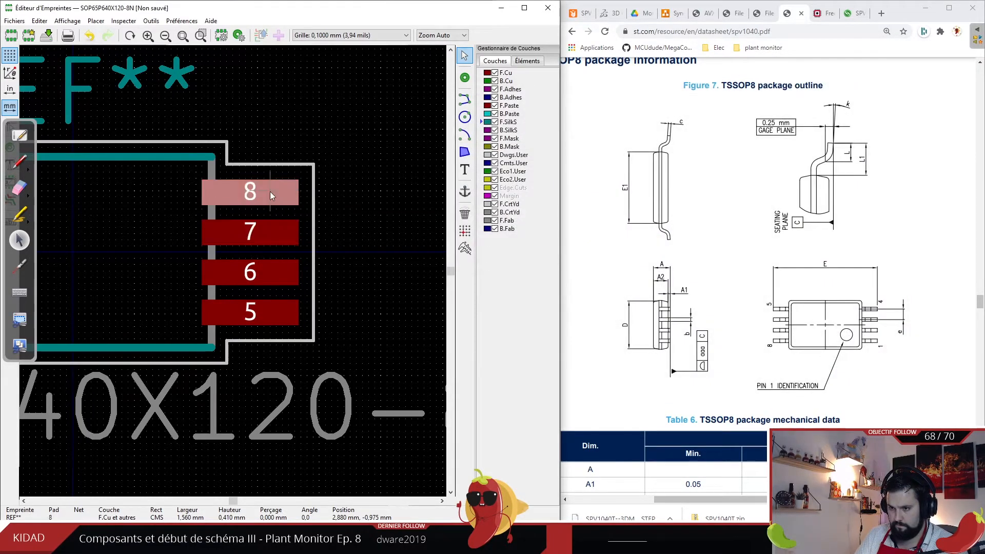
click(528, 184)
click(531, 199)
click(536, 211)
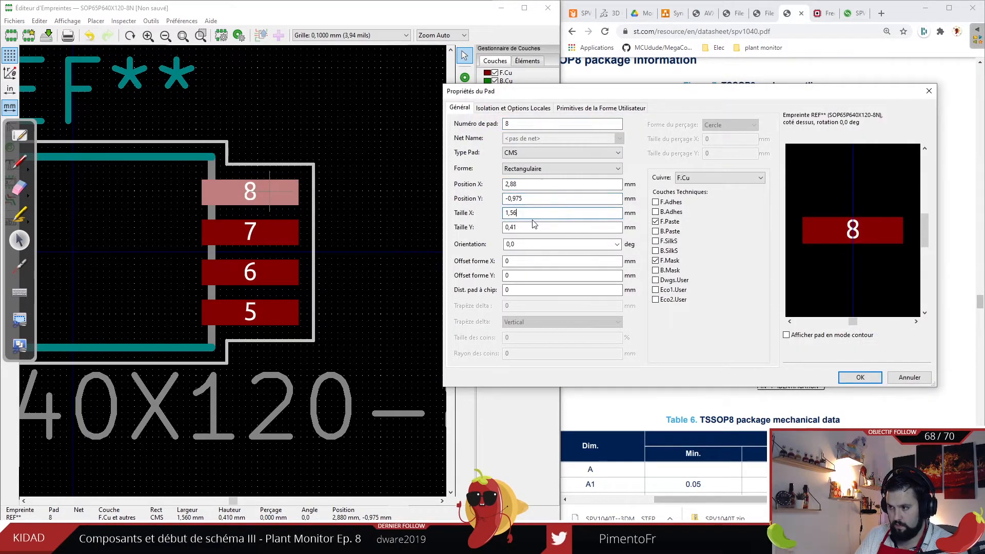
key(Return)
- Sketch a counterclockwise arrow over the footprint from pad 1 down past pad 4 and up from pad 5 to pad 8
scroll(307, 250, down, 4)
scroll(143, 277, down, 1)
scroll(231, 271, up, 3)
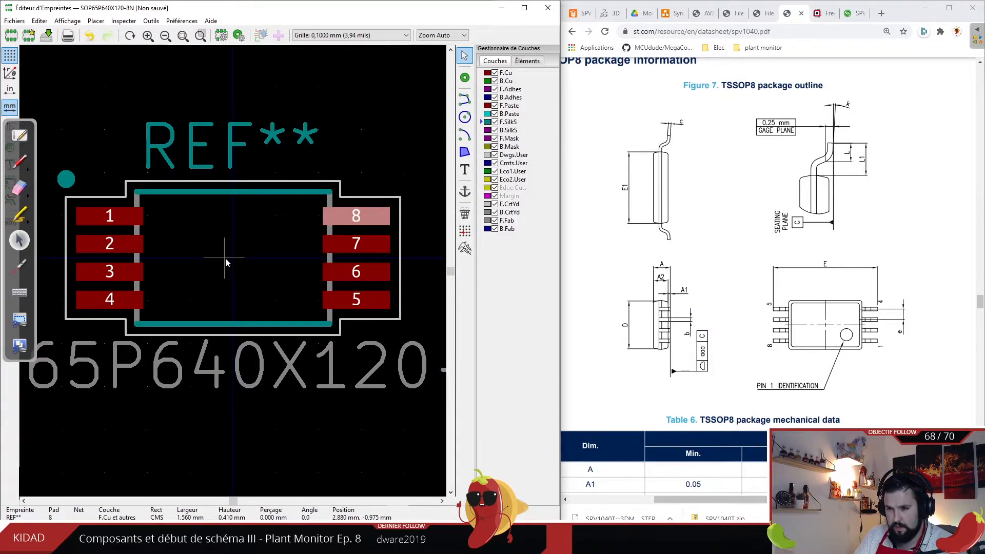
scroll(232, 271, down, 1)
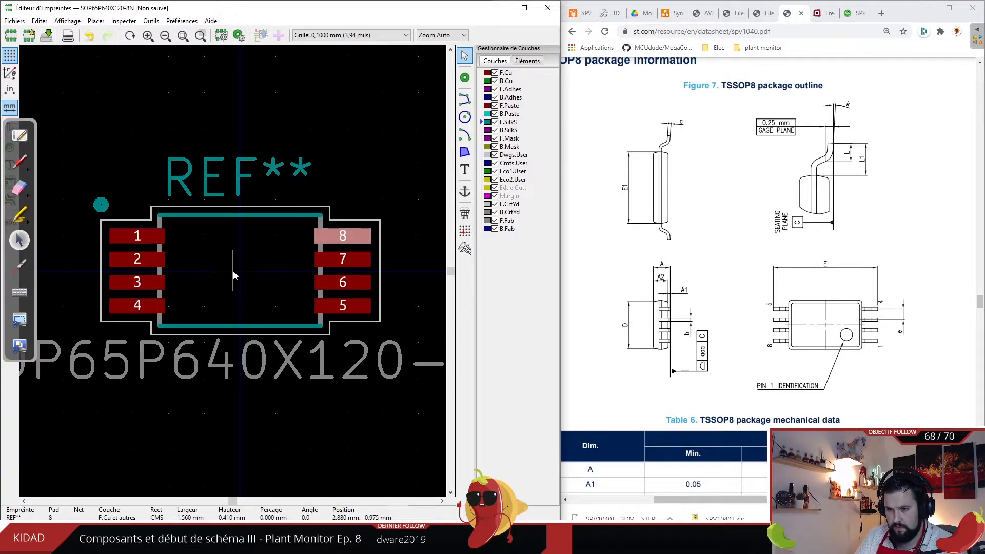
scroll(233, 270, up, 1)
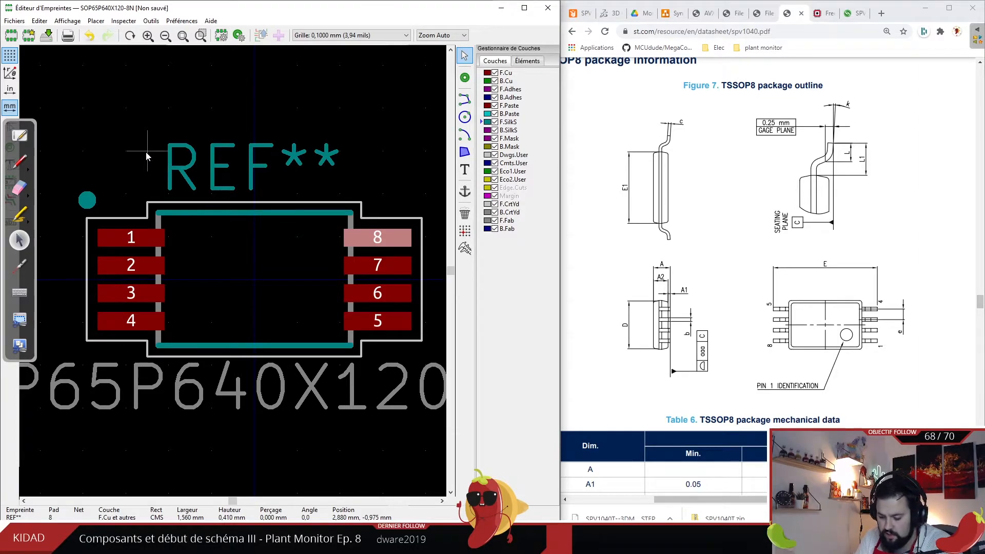
click(26, 162)
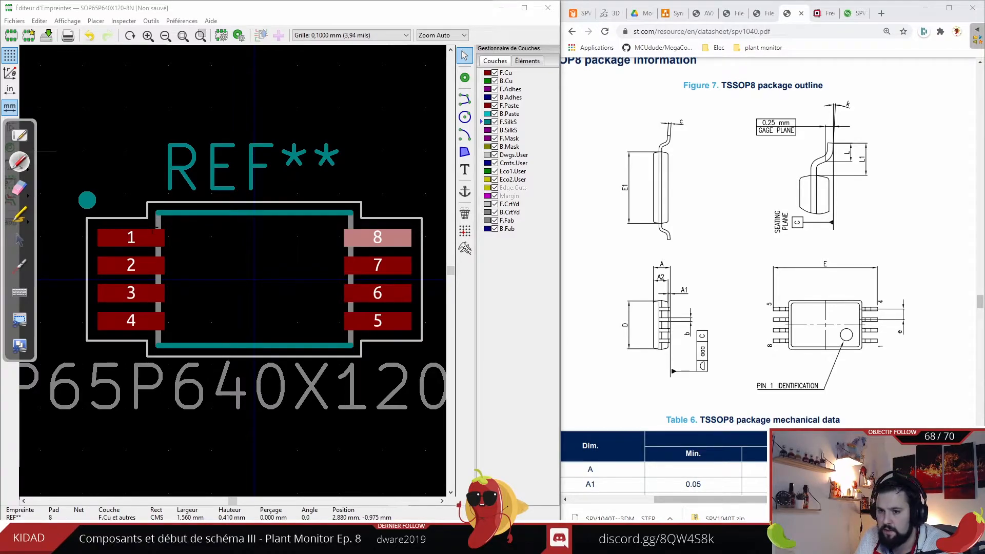
mouse_move(154, 198)
mouse_down()
mouse_move(157, 268)
mouse_move(199, 354)
mouse_move(308, 341)
mouse_move(359, 215)
mouse_move(362, 165)
mouse_up()
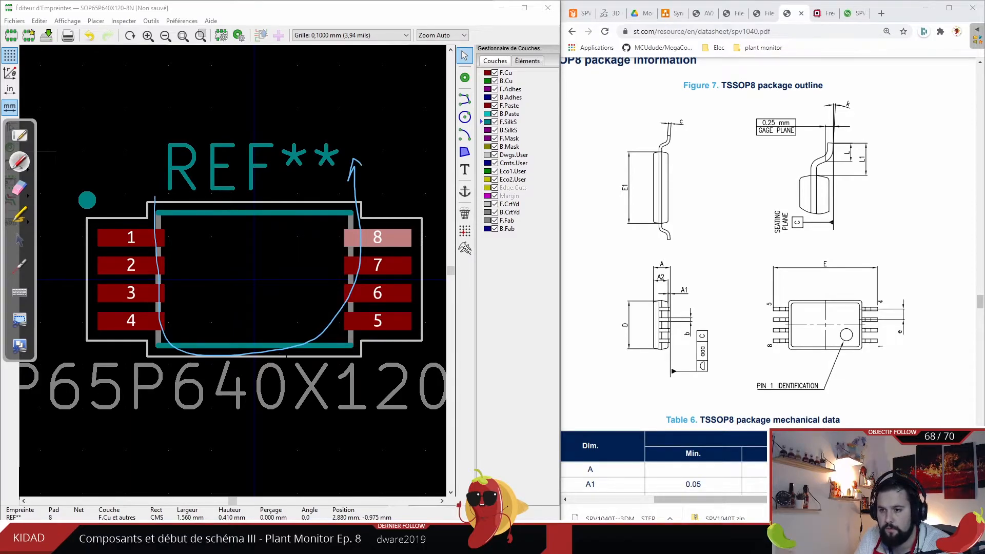
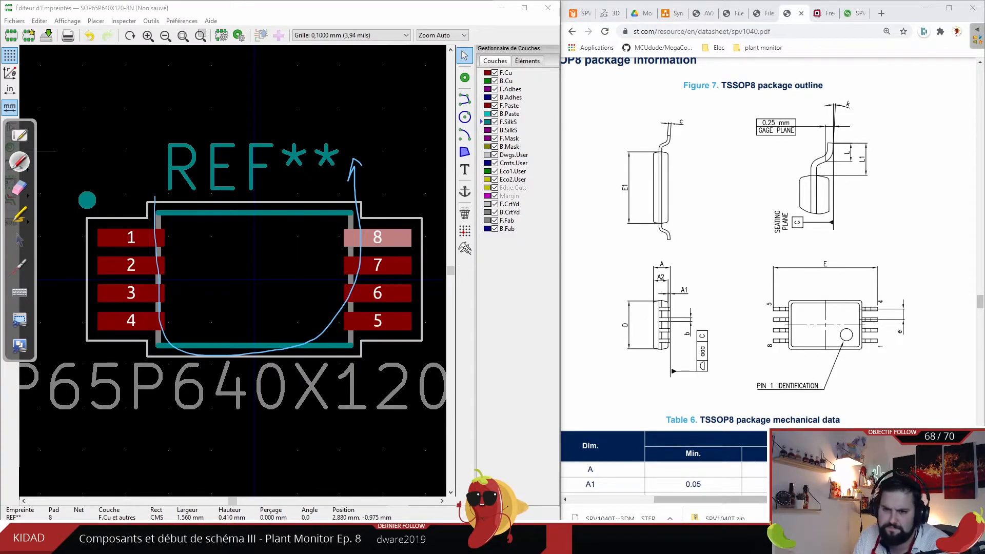
- Erase the hand-drawn numbering arrow from the footprint and return from annotating to the normal pointer
click(19, 188)
mouse_move(156, 200)
mouse_down()
mouse_move(157, 246)
mouse_move(183, 340)
mouse_move(310, 331)
mouse_move(322, 179)
mouse_move(353, 159)
mouse_up()
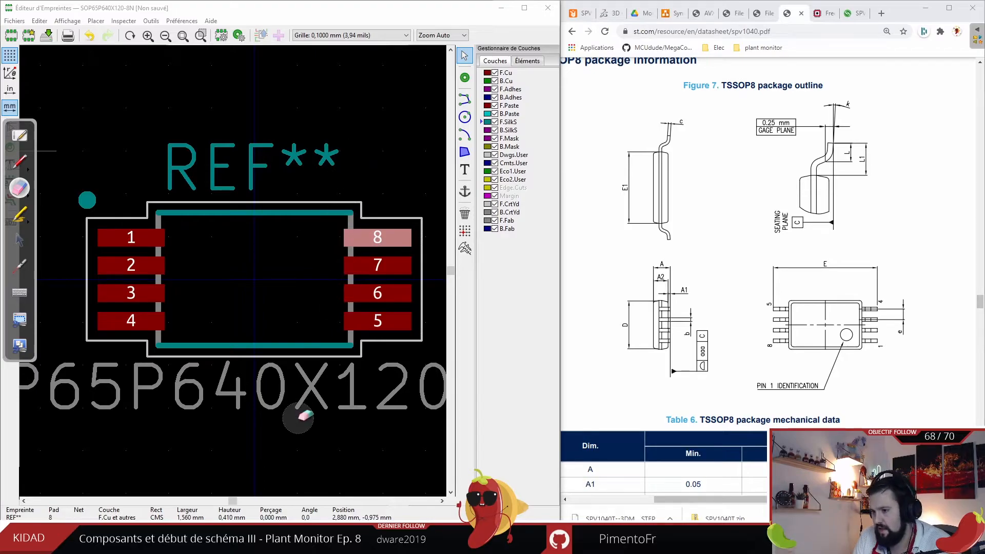
click(19, 162)
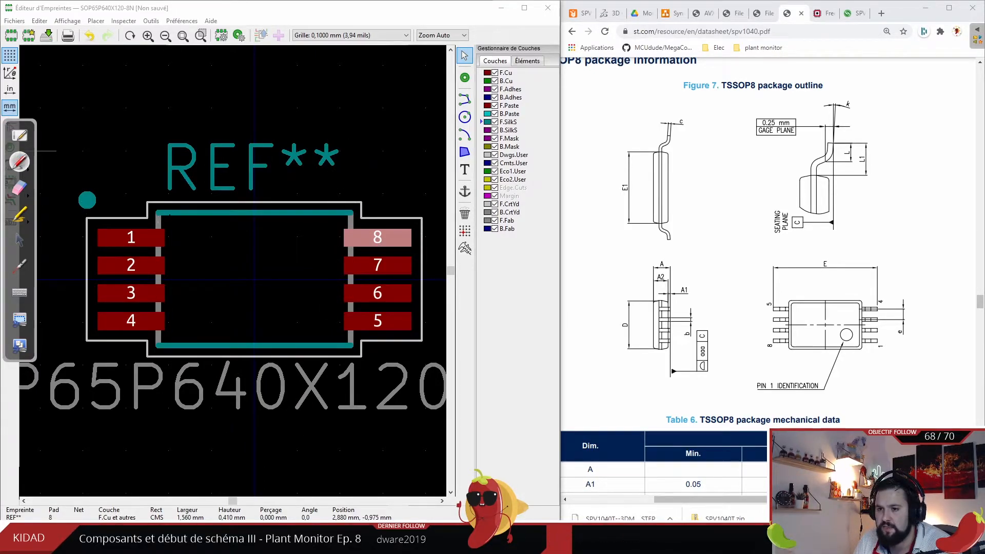
click(19, 189)
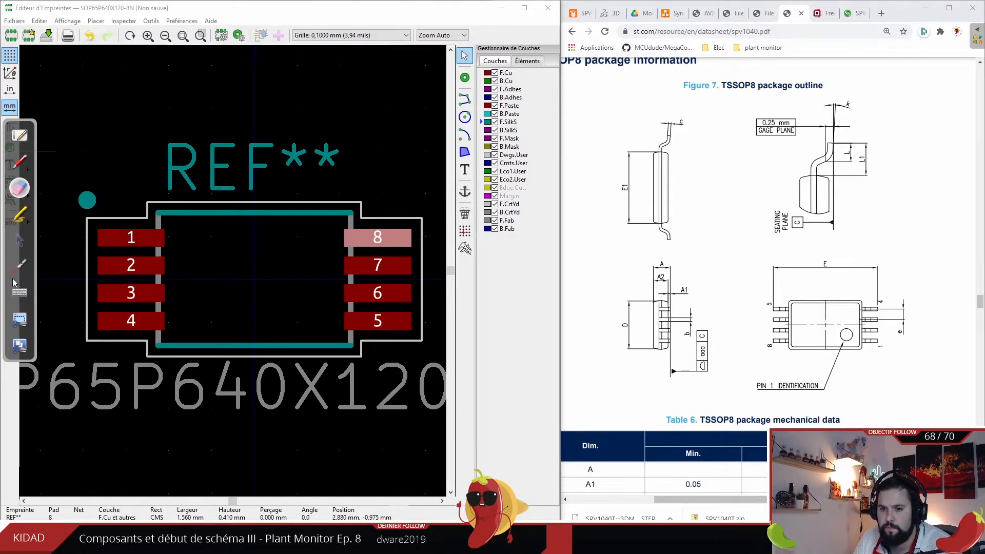
click(18, 242)
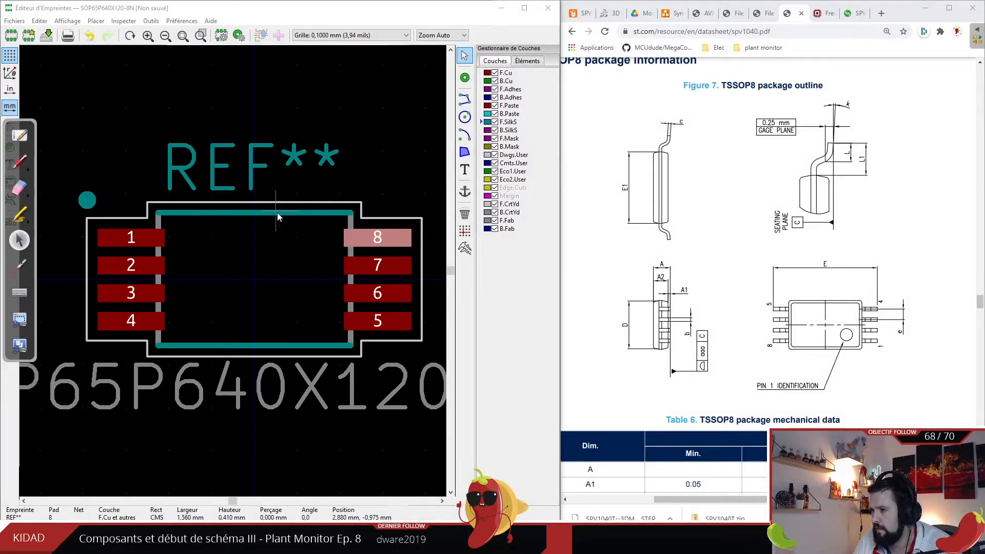
- Check the start and end Y of the F.Fab body line beside pads 1 to 4 against the datasheet's TSSOP8 mechanical data
click(158, 229)
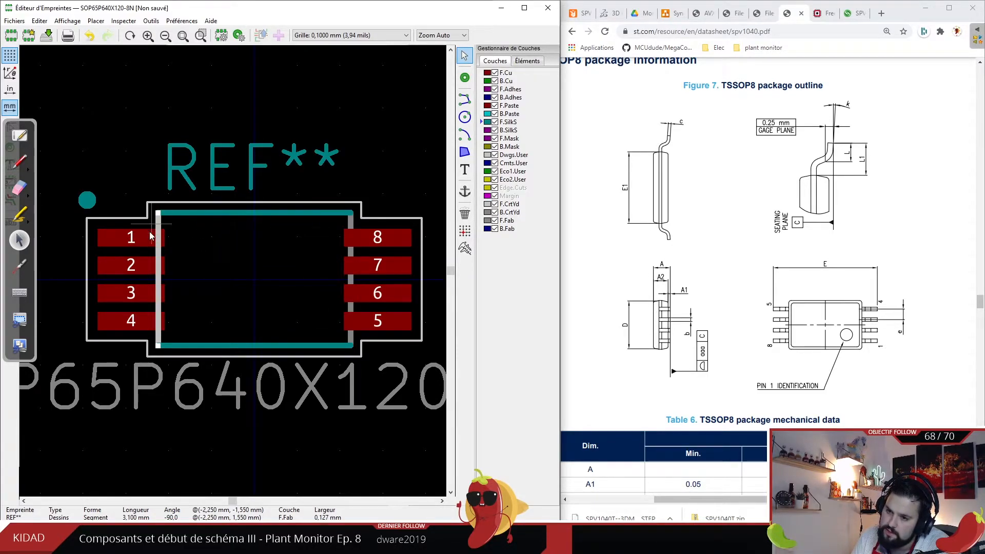
scroll(661, 330, down, 2)
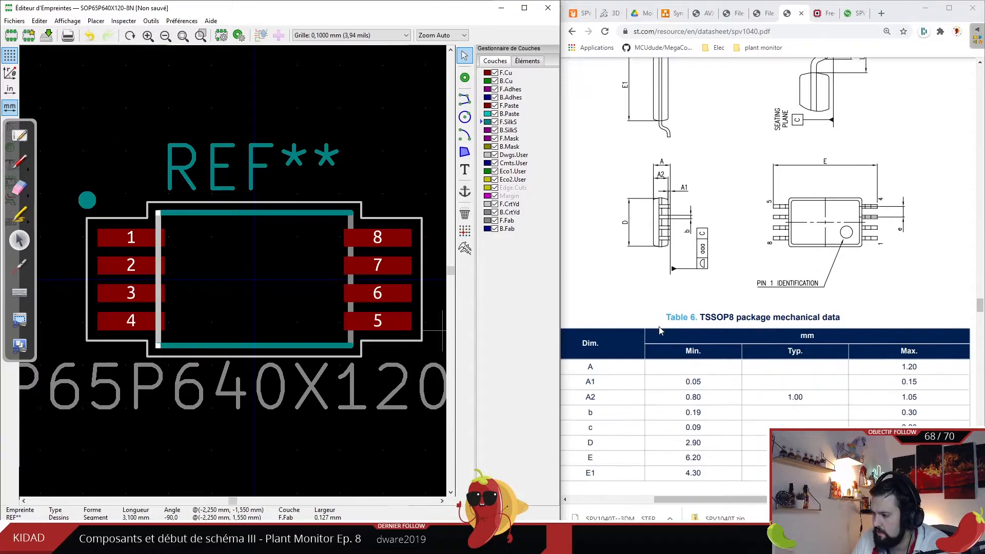
scroll(662, 331, down, 3)
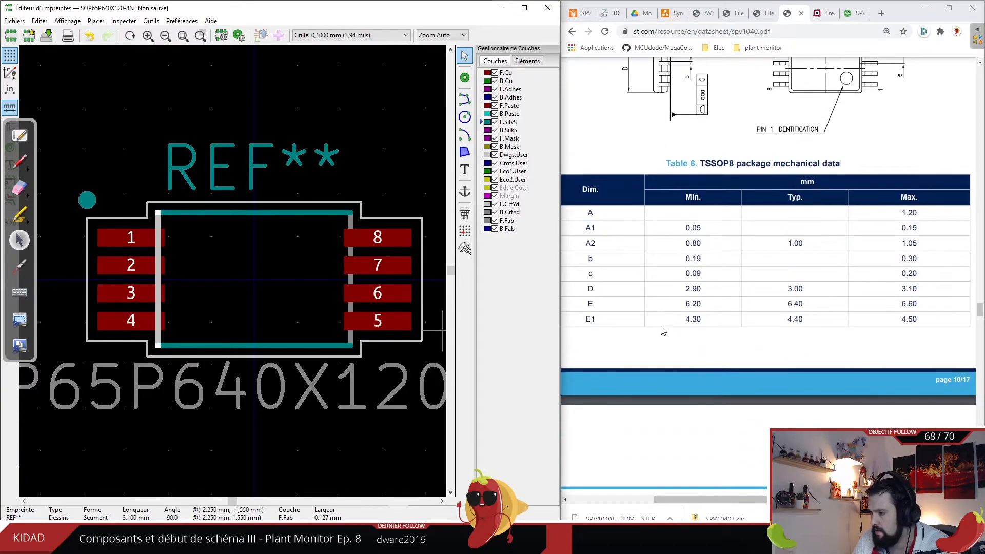
double_click(159, 257)
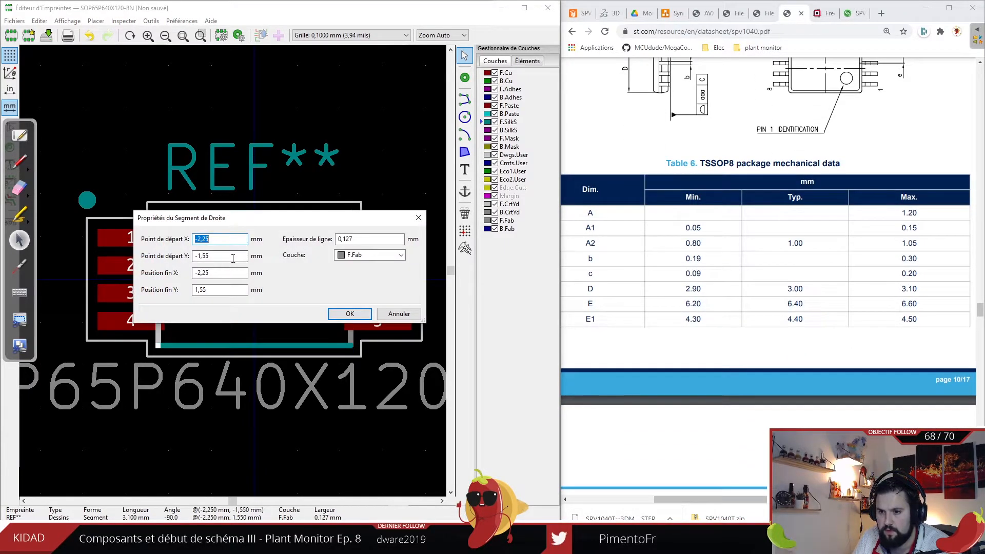
drag(232, 256, 182, 255)
drag(227, 289, 188, 289)
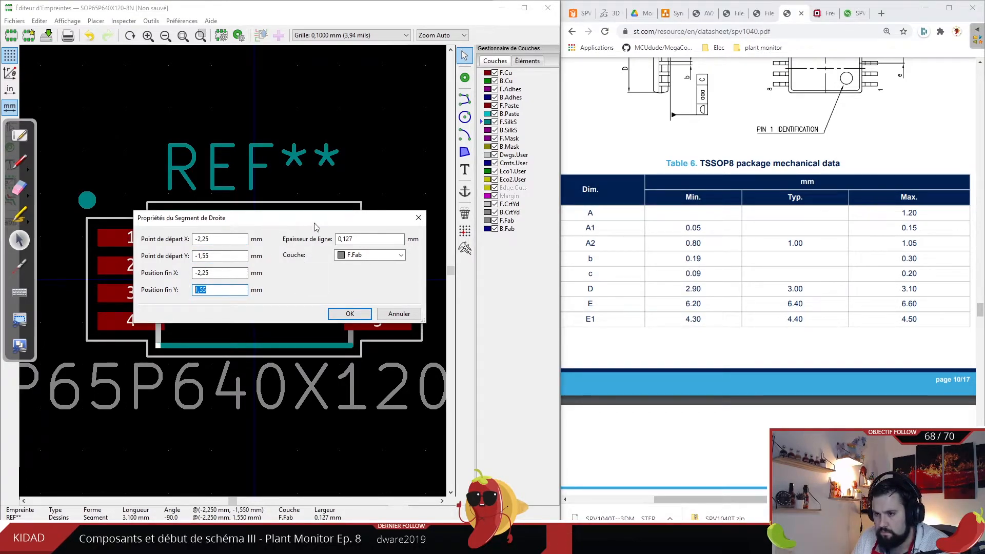
drag(315, 227, 307, 366)
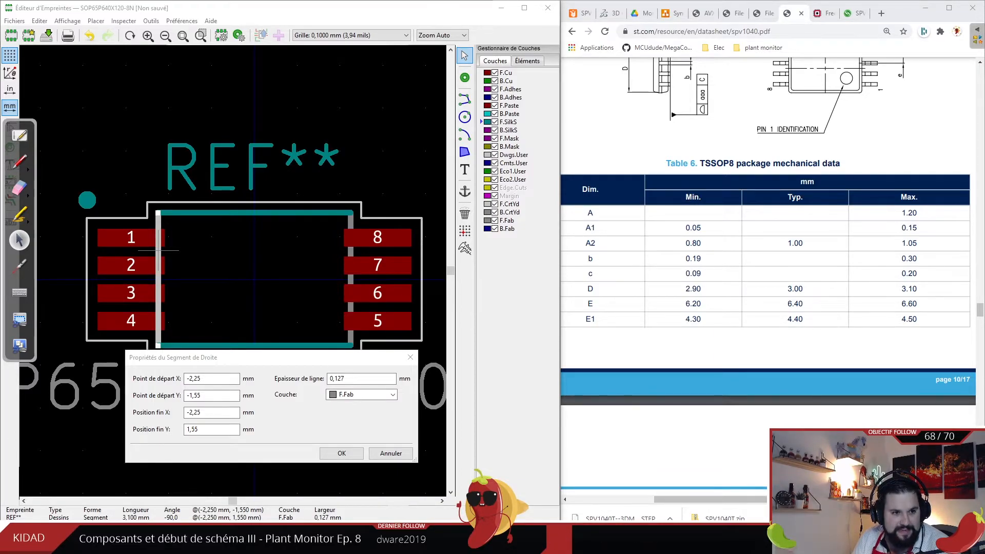
- Compare the same F.Fab line's start and end coordinates with the TSSOP8 outline drawing and the dimensions in Table 6
click(212, 429)
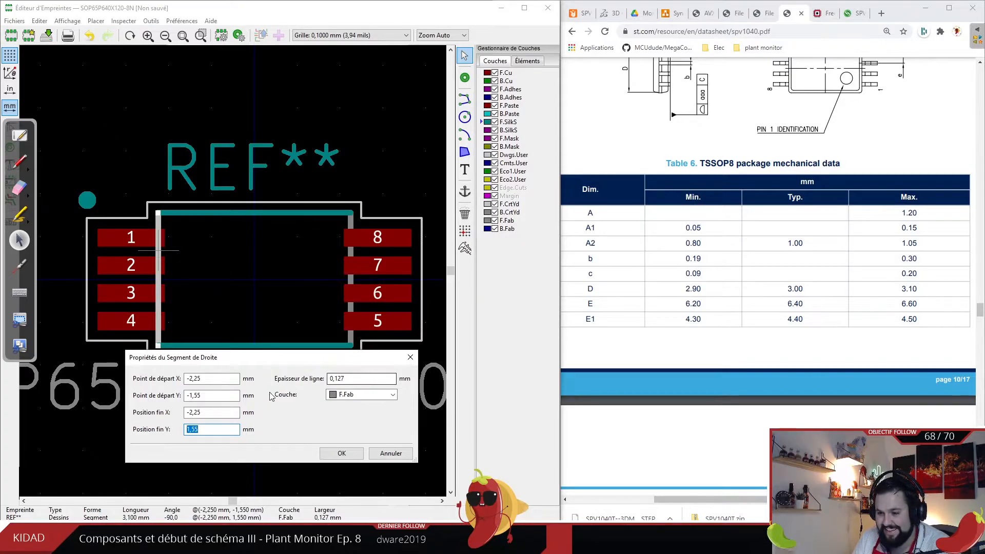
click(220, 379)
click(794, 282)
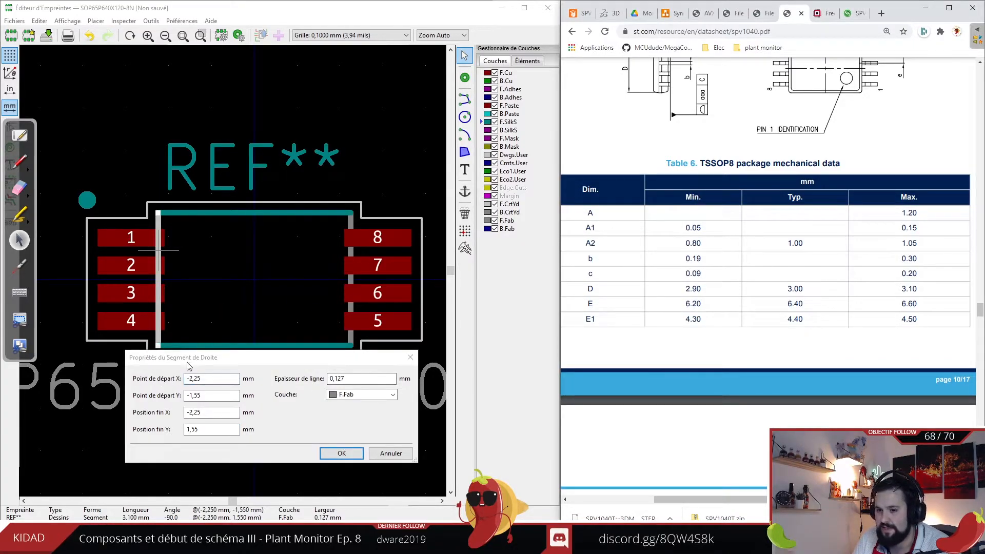
scroll(792, 318, up, 3)
scroll(777, 295, up, 1)
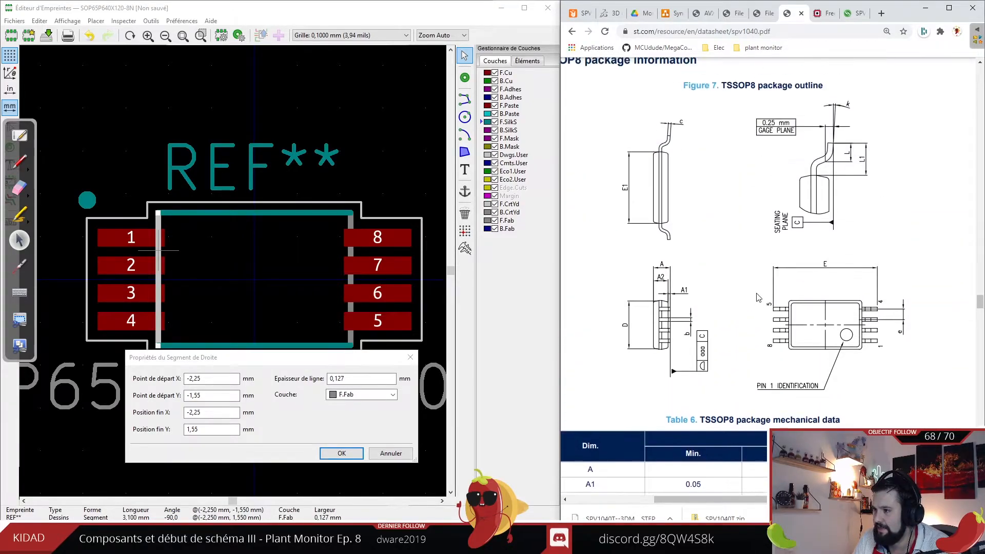
scroll(711, 272, down, 1)
scroll(662, 417, down, 2)
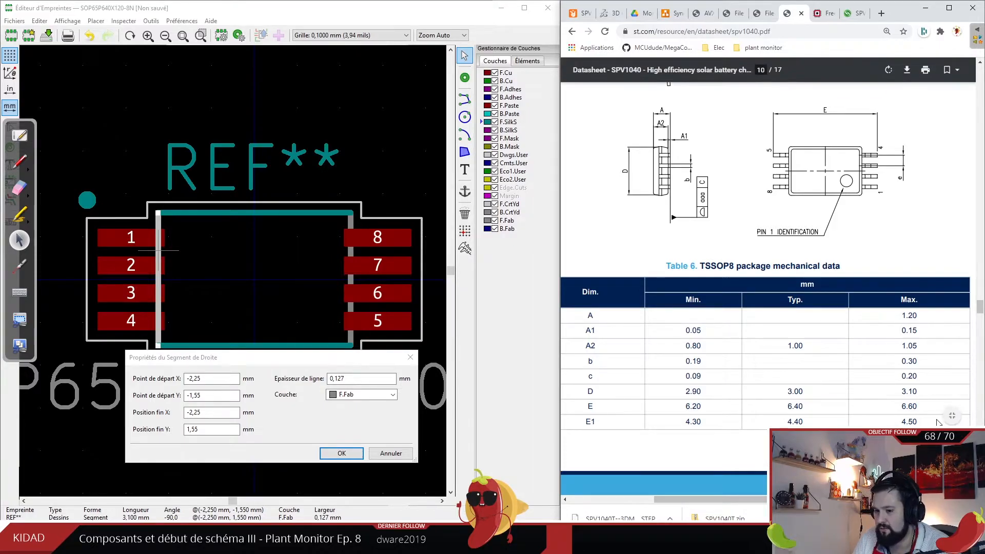
click(195, 378)
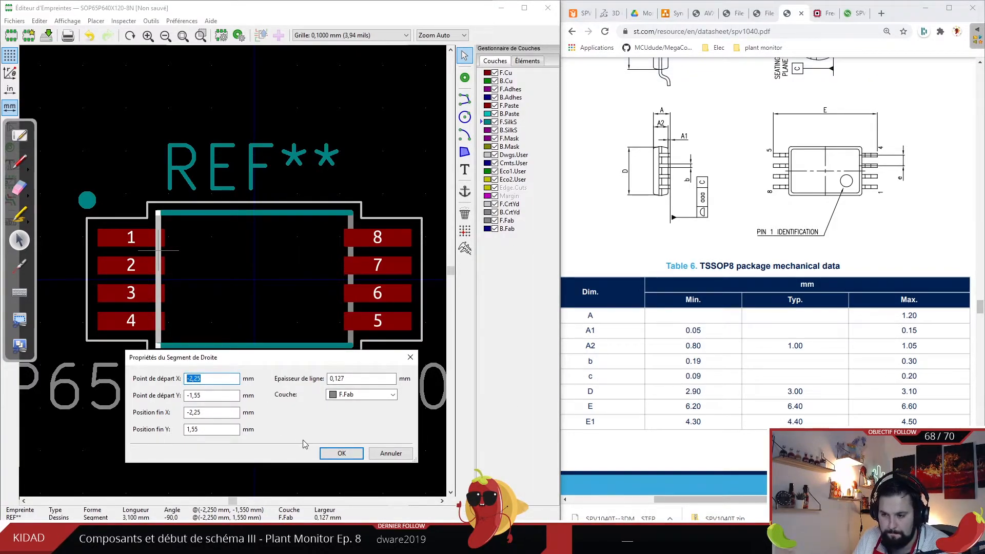
click(339, 453)
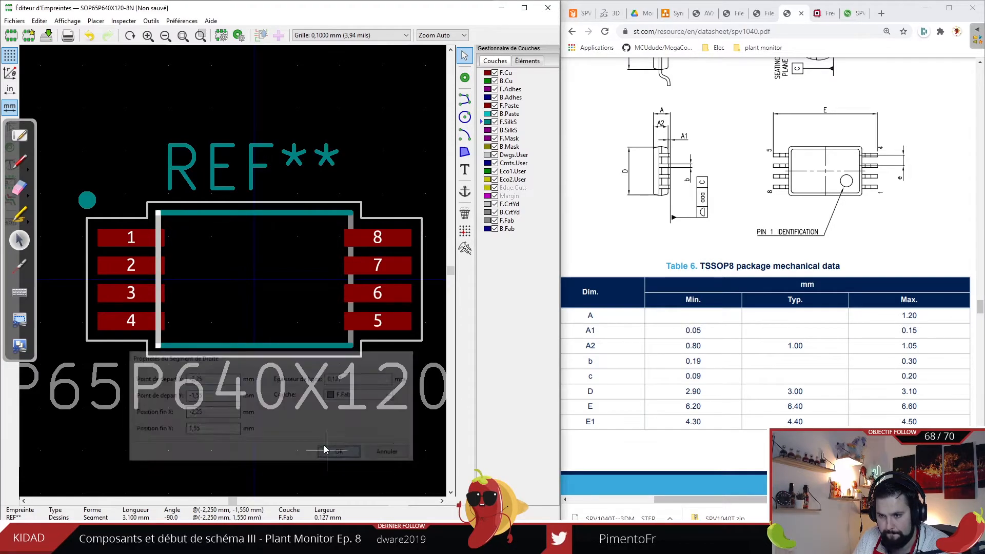
- Check the start and end coordinates of the F.Fab body line beside pads 5 to 8 in its properties
double_click(350, 221)
click(221, 376)
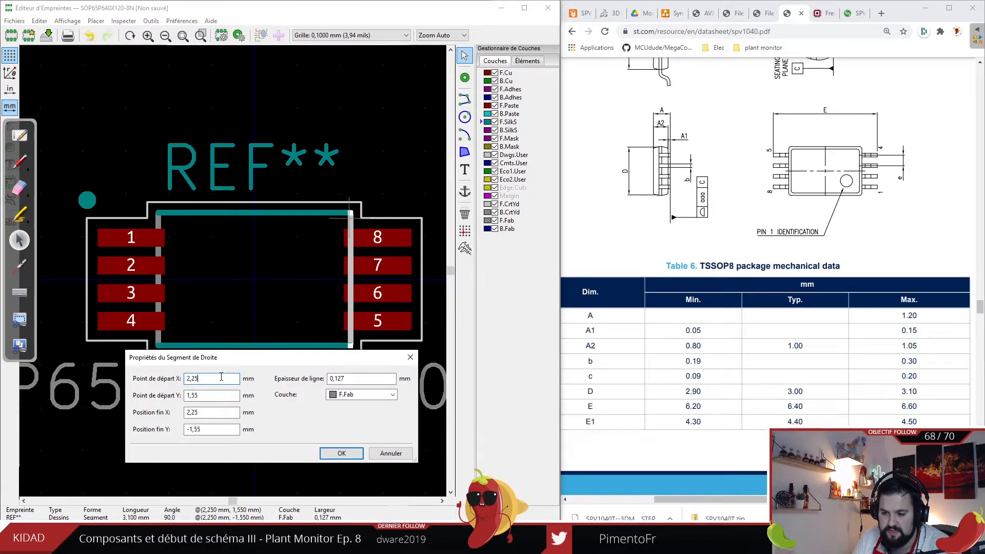
click(216, 395)
click(340, 453)
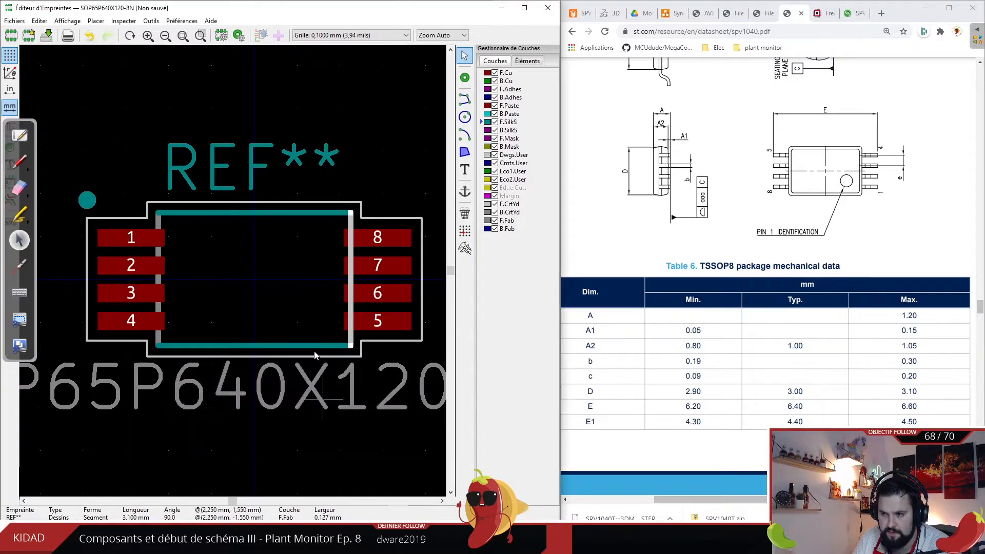
- Select the F.SilkS line along the footprint's upper body edge and check its start and end coordinates
click(277, 216)
key(Escape)
click(277, 218)
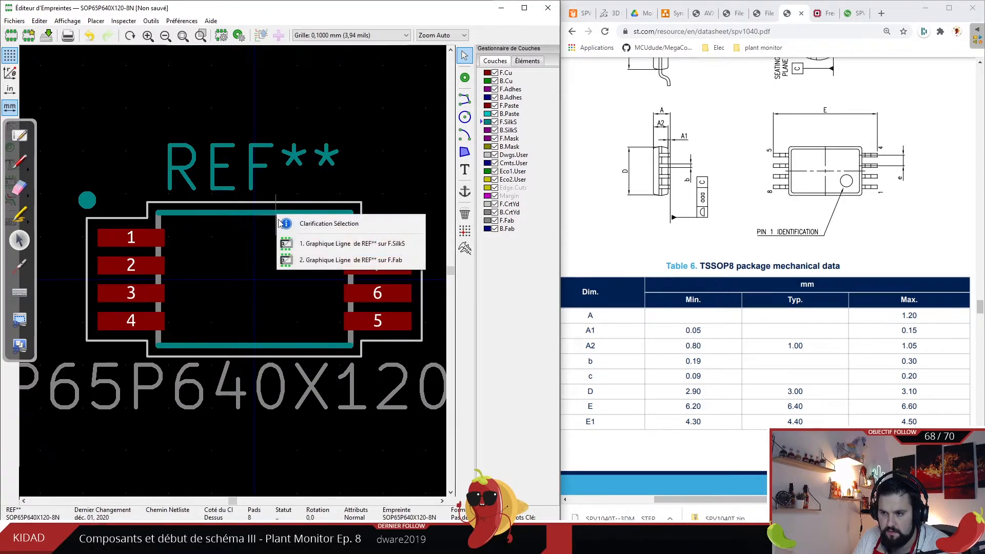
click(308, 243)
double_click(274, 215)
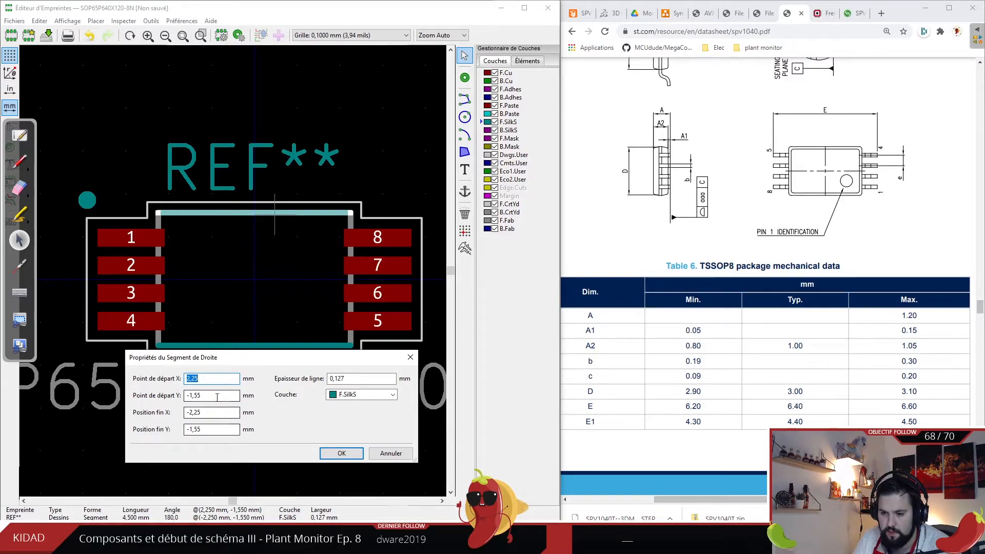
click(341, 454)
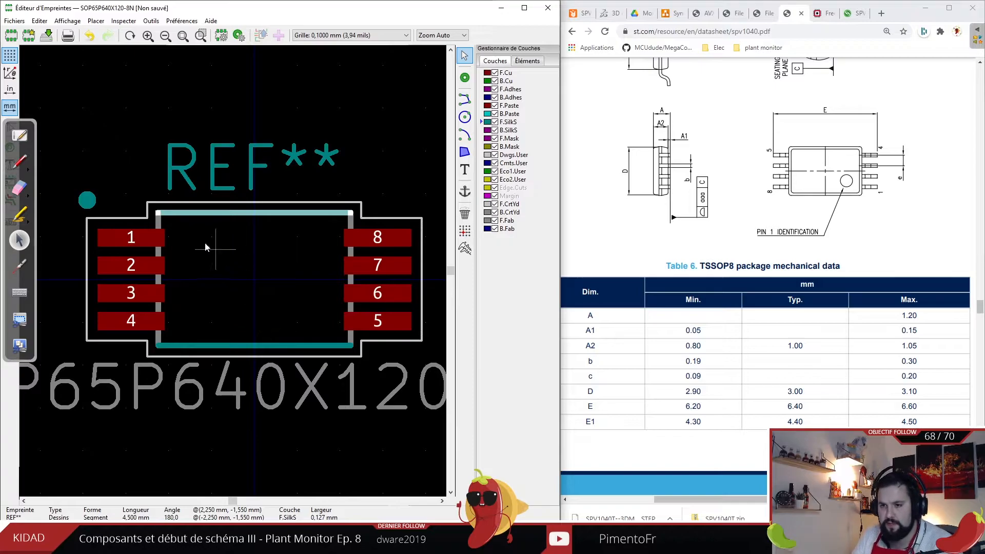
- Examine the pin 1 marker dot and the silkscreen, fabrication and courtyard outlines around the pads
scroll(205, 244, up, 3)
scroll(198, 232, down, 5)
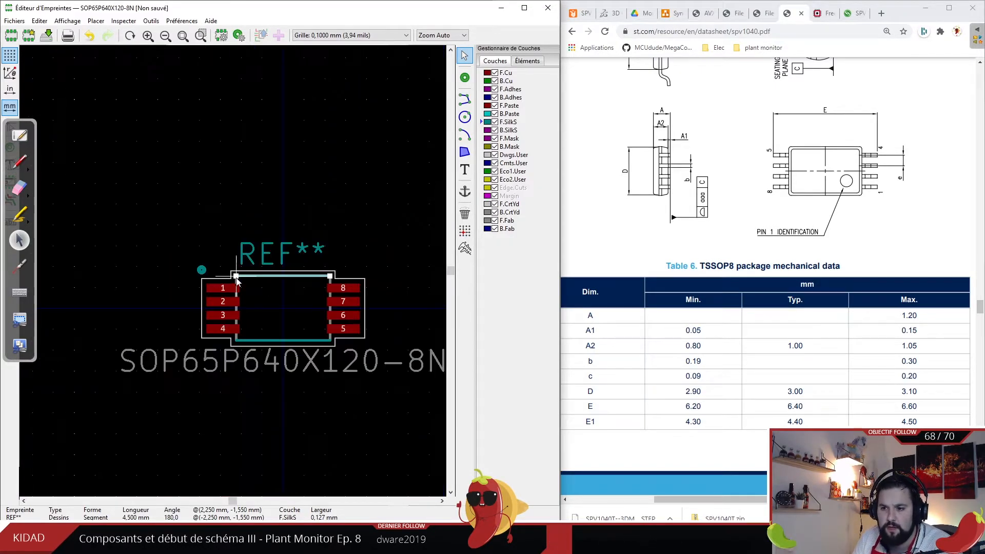
scroll(215, 278, up, 3)
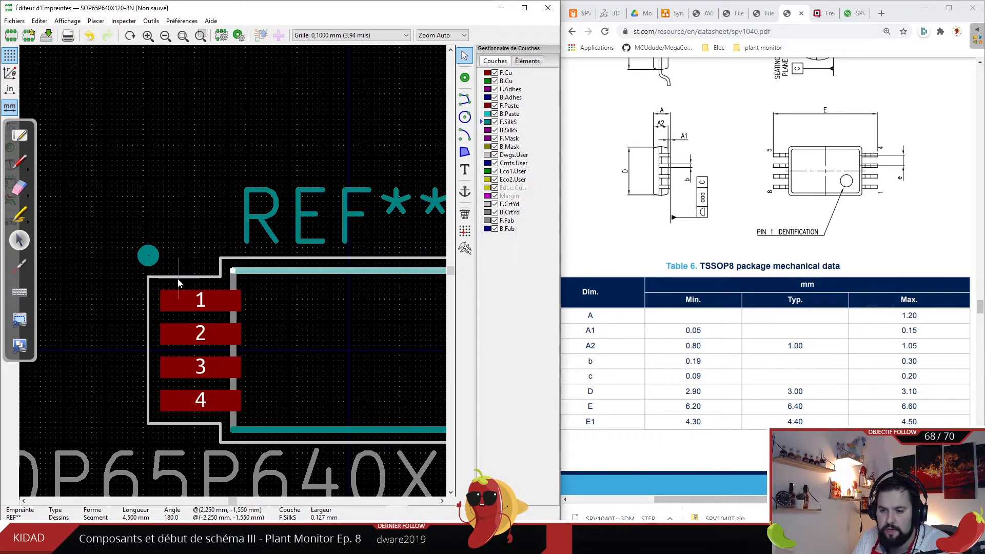
scroll(246, 257, down, 2)
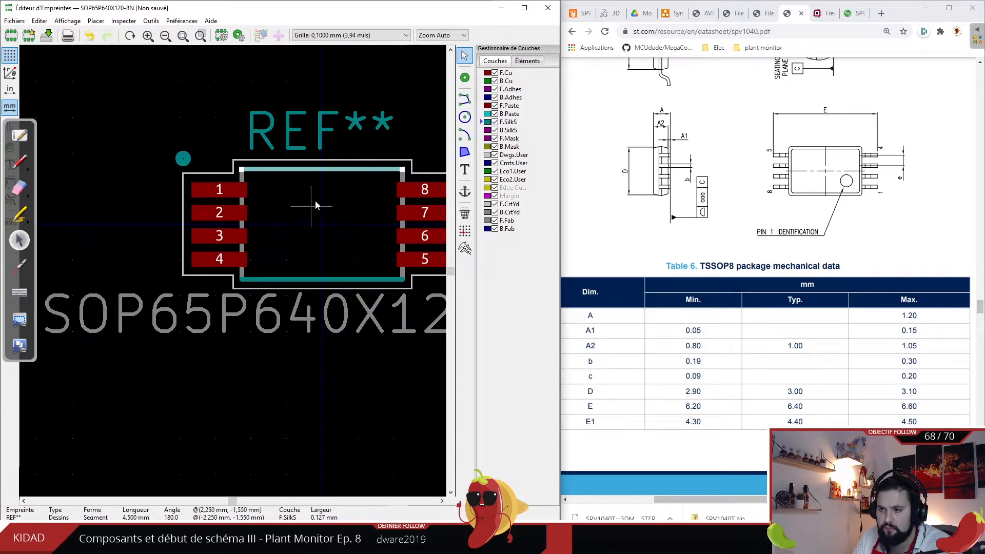
scroll(315, 205, down, 1)
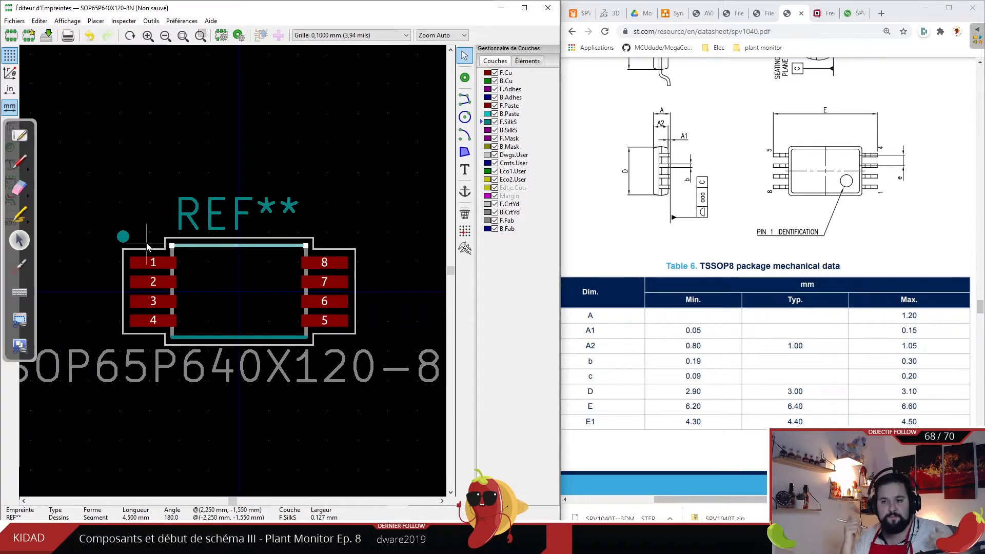
scroll(146, 247, up, 1)
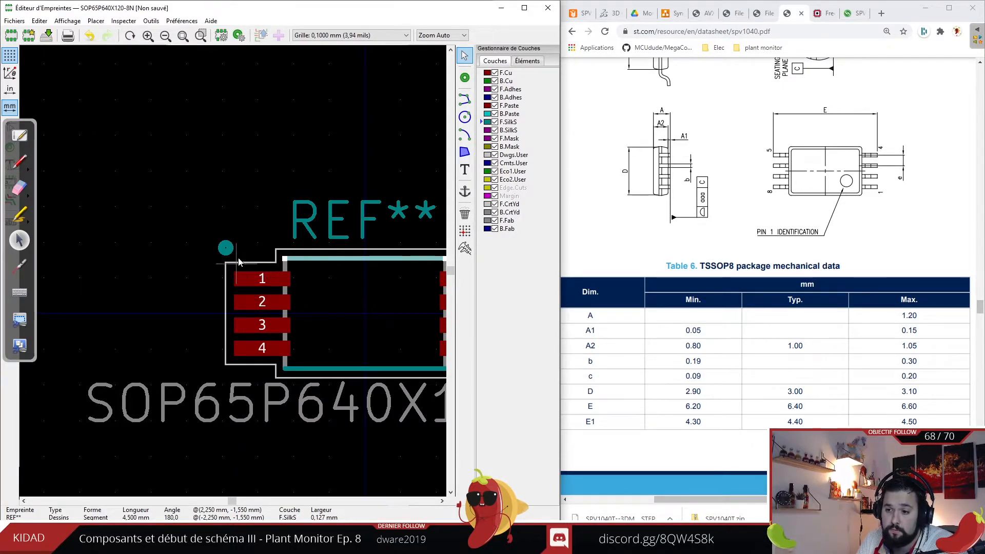
key(Home)
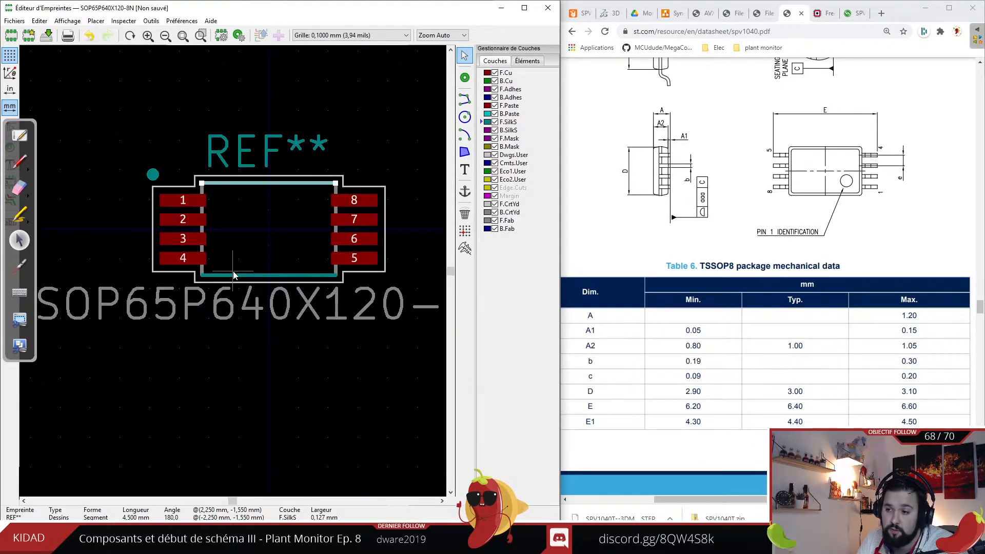
scroll(214, 173, up, 5)
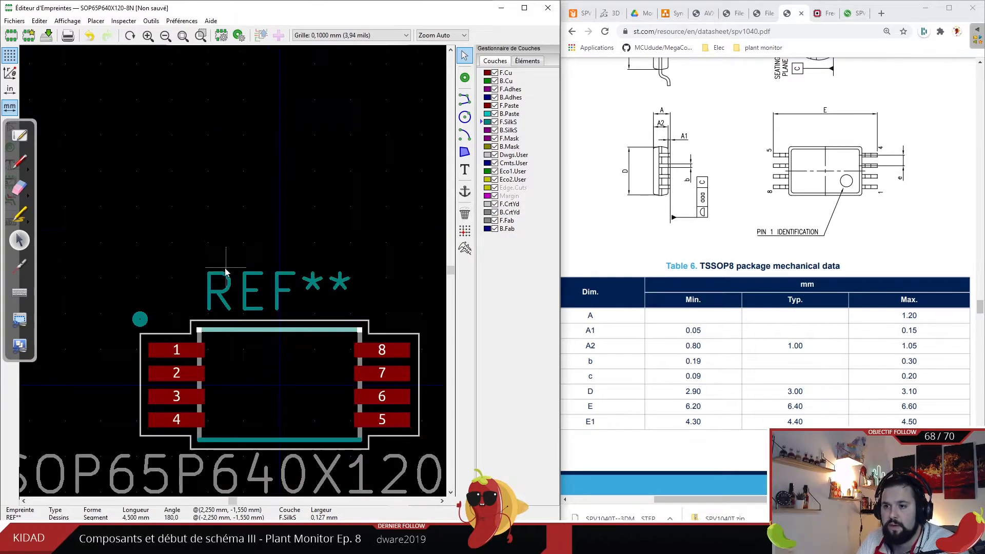
- Set the footprint editor's grid to 0.0254 mm (1.00 mils)
click(336, 35)
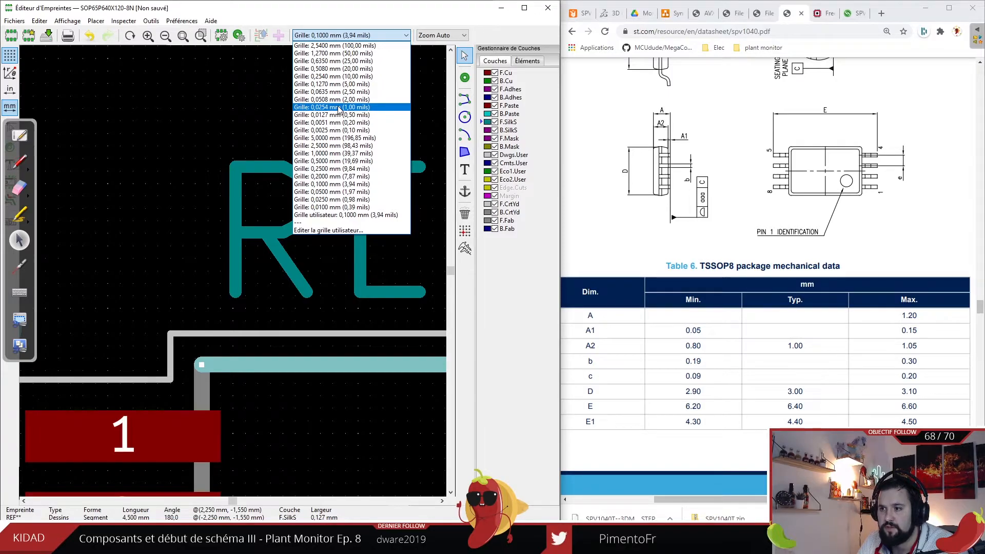
click(339, 107)
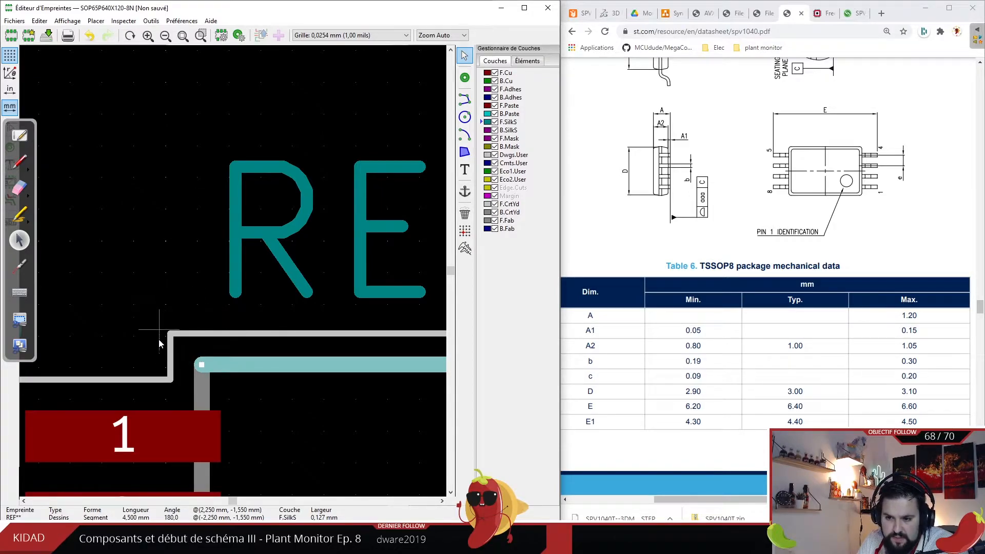
scroll(159, 343, down, 3)
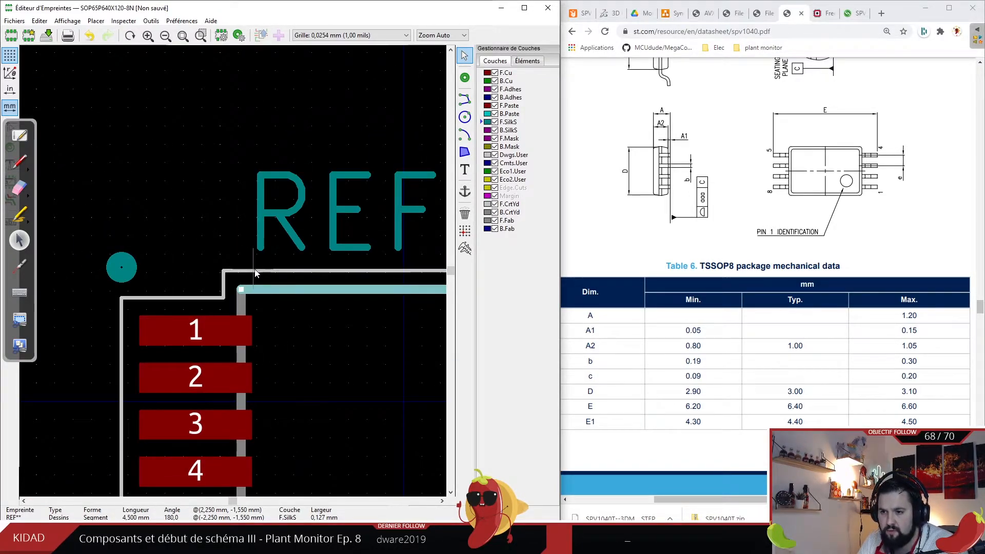
scroll(255, 273, down, 6)
scroll(287, 273, up, 5)
scroll(239, 278, down, 1)
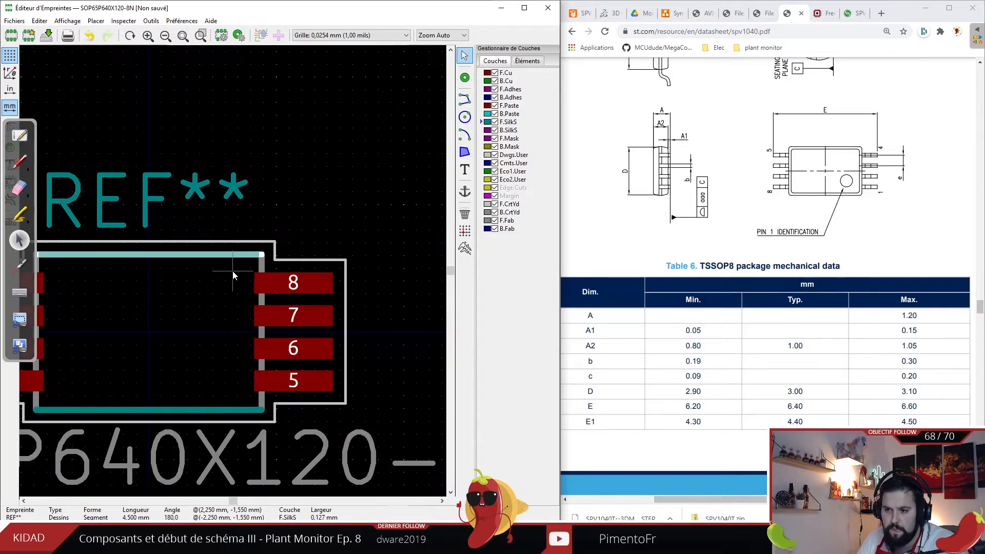
scroll(232, 270, down, 3)
key(ctrl+s)
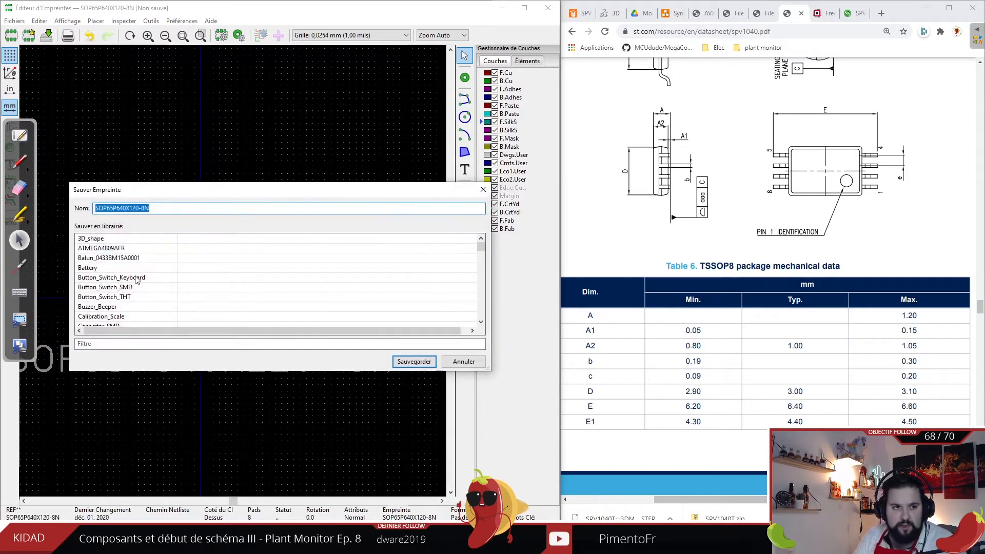
key(Escape)
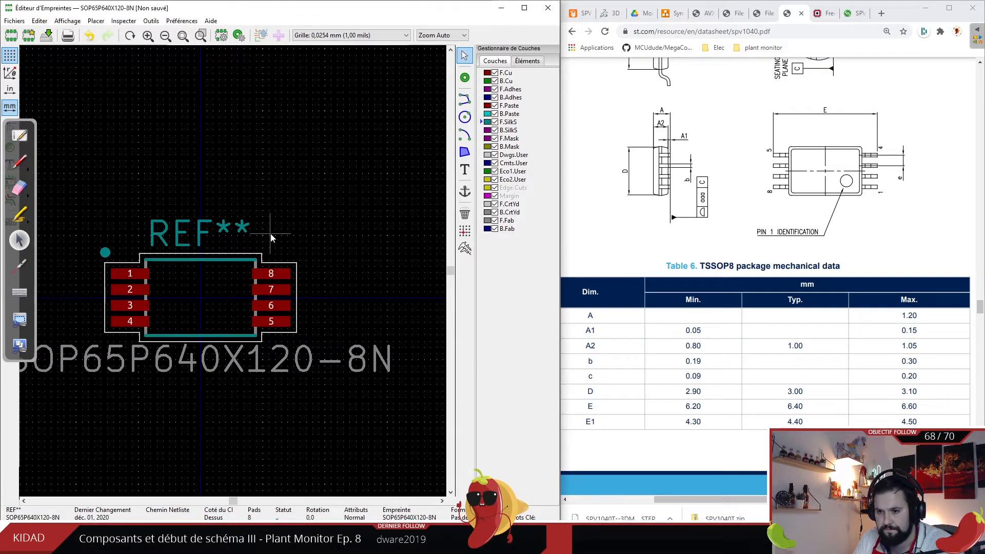
scroll(270, 233, down, 1)
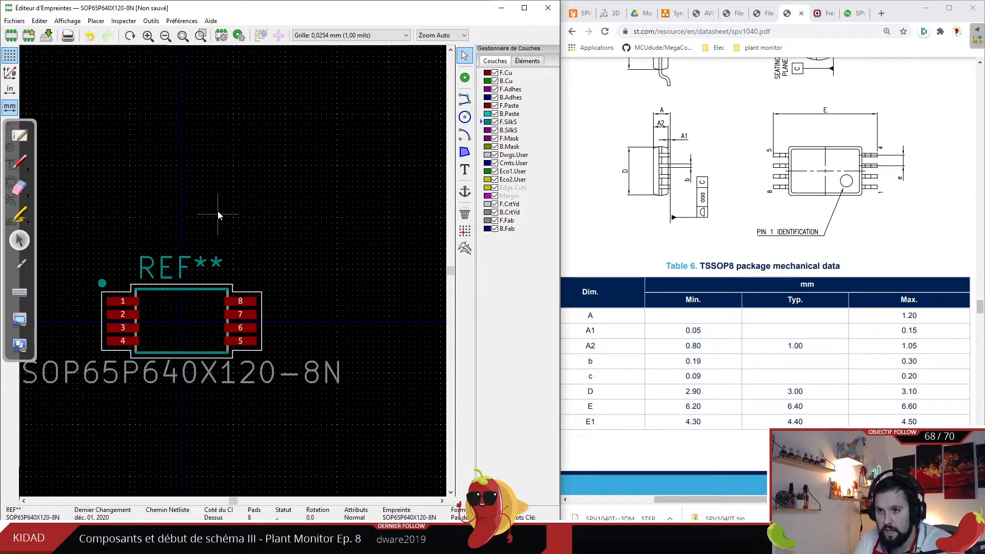
- Add SPV1040T--3DModel-STEP-56544.STEP from G:/Stream-contenu/99-Kicad/3D as the footprint's 3D model
click(222, 35)
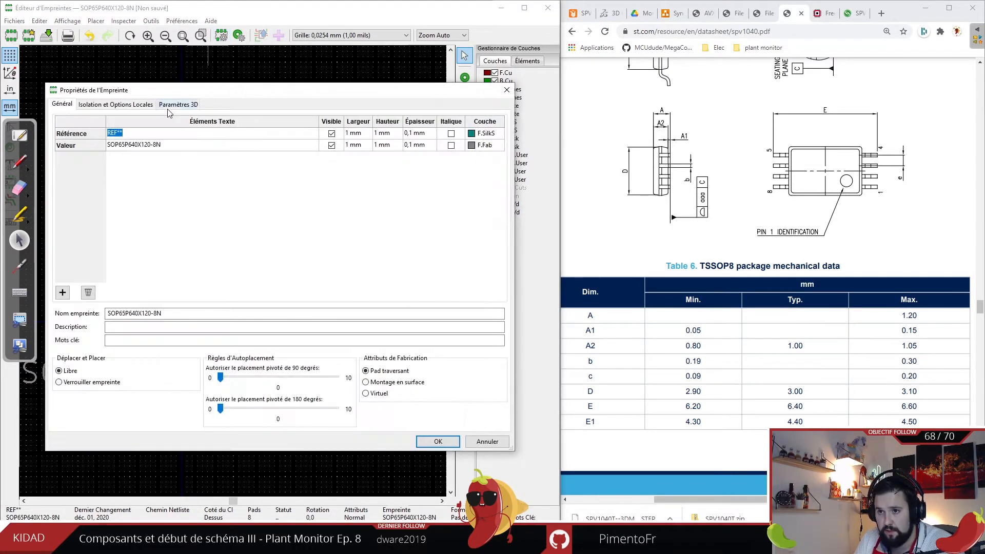
click(178, 104)
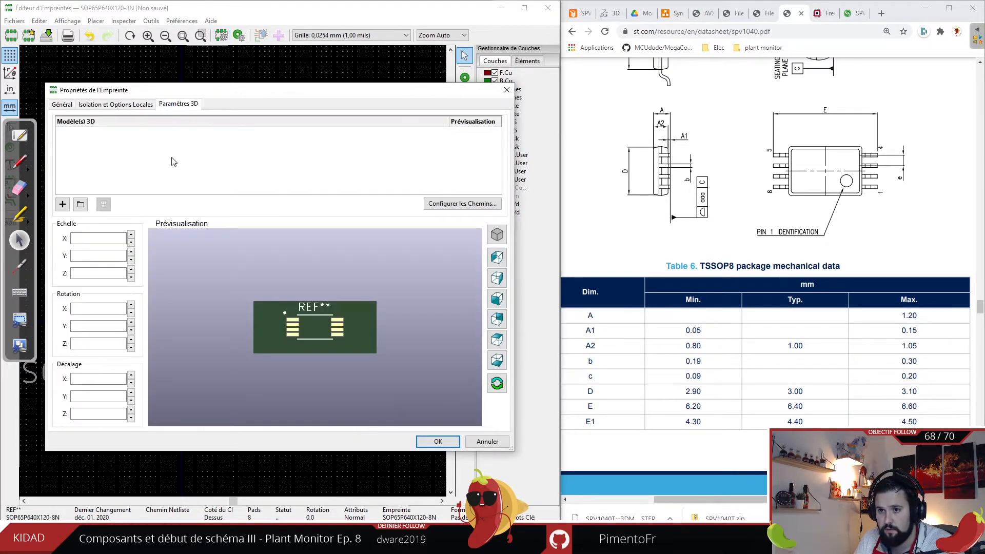
click(81, 204)
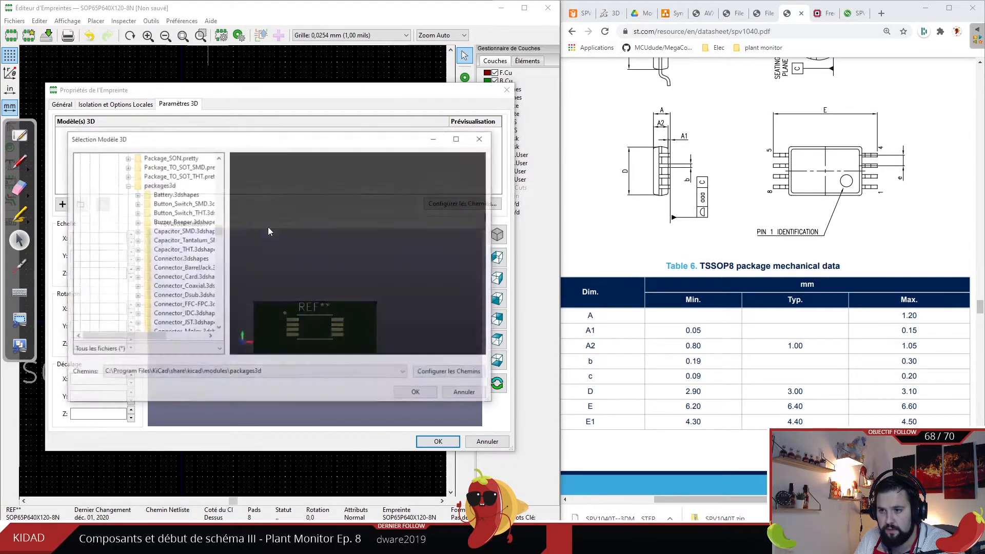
scroll(215, 241, down, 6)
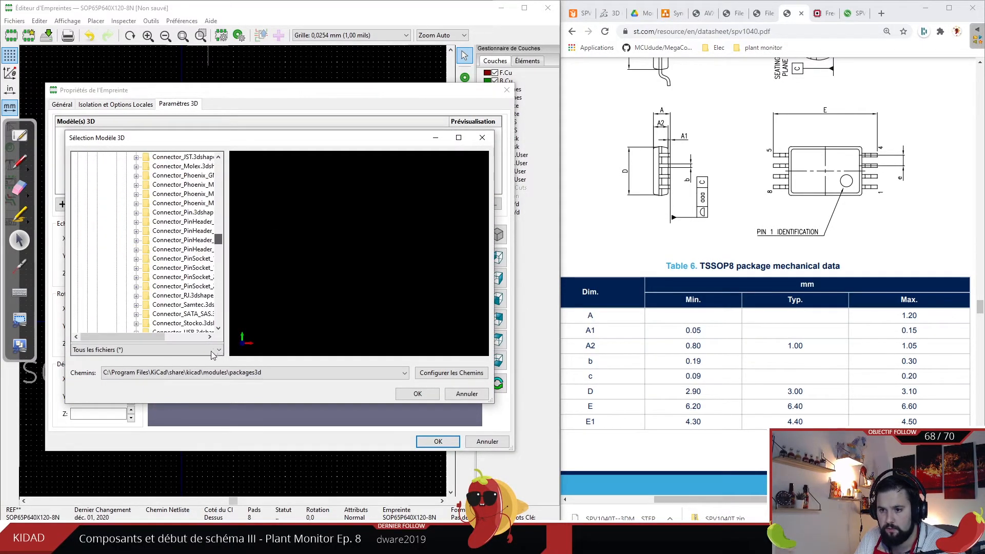
drag(218, 238, 217, 339)
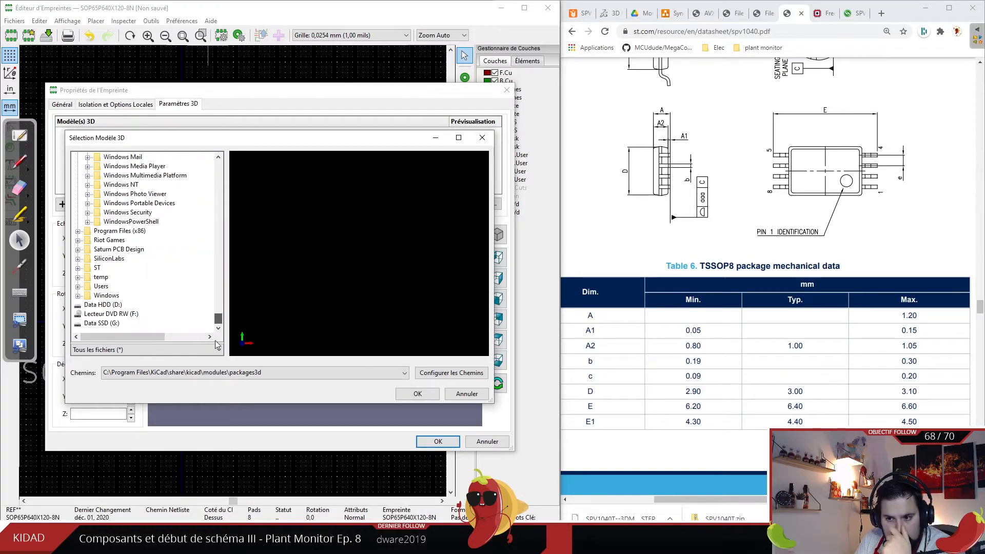
double_click(99, 324)
double_click(116, 324)
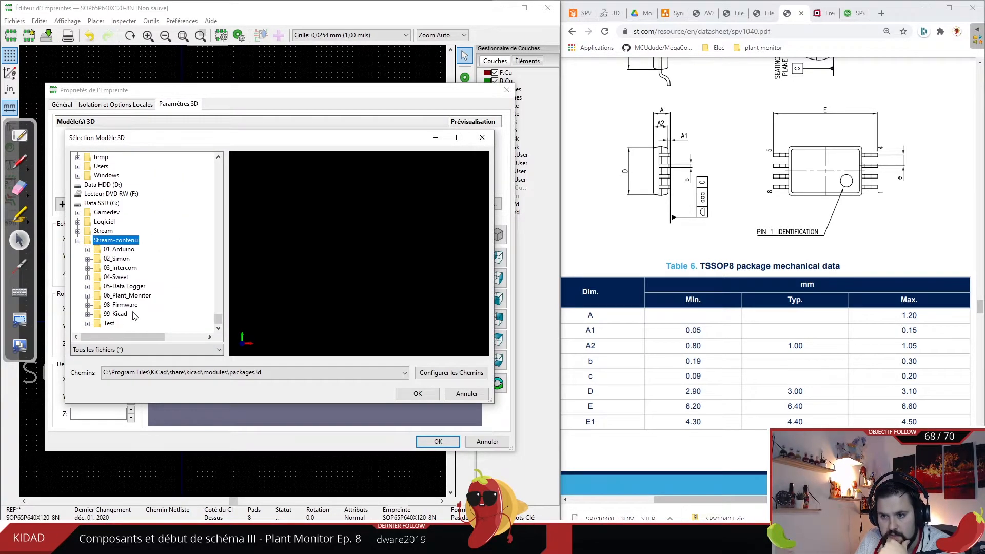
double_click(123, 313)
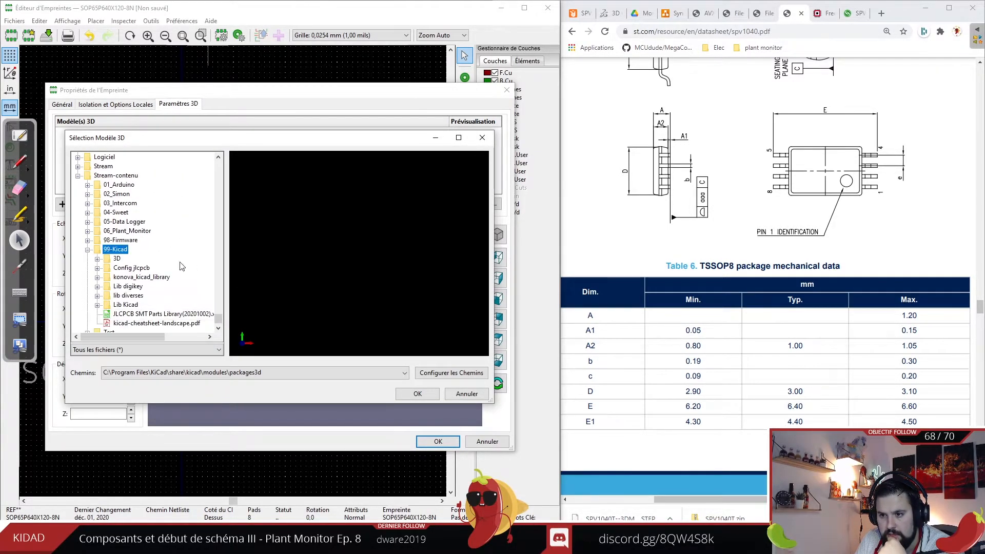
double_click(119, 259)
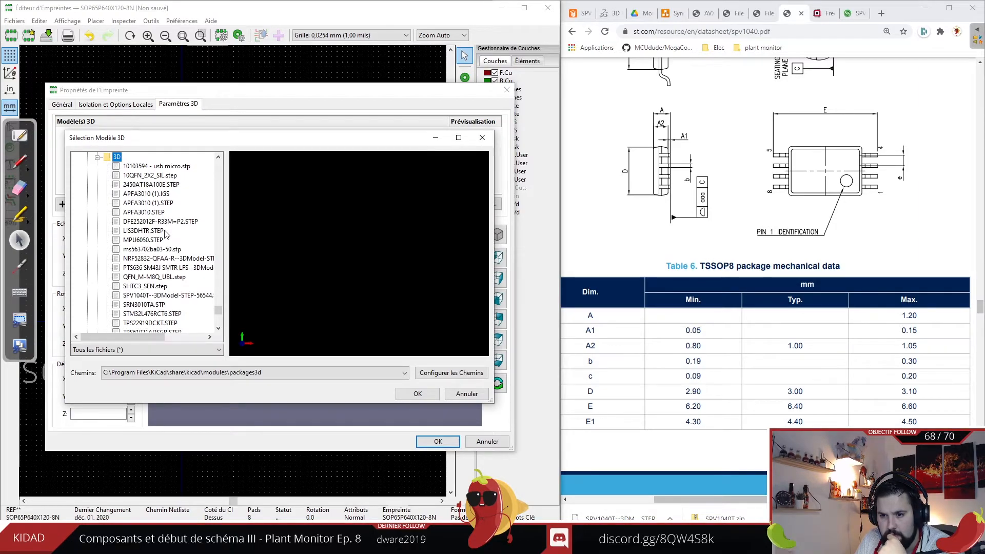
scroll(170, 234, down, 4)
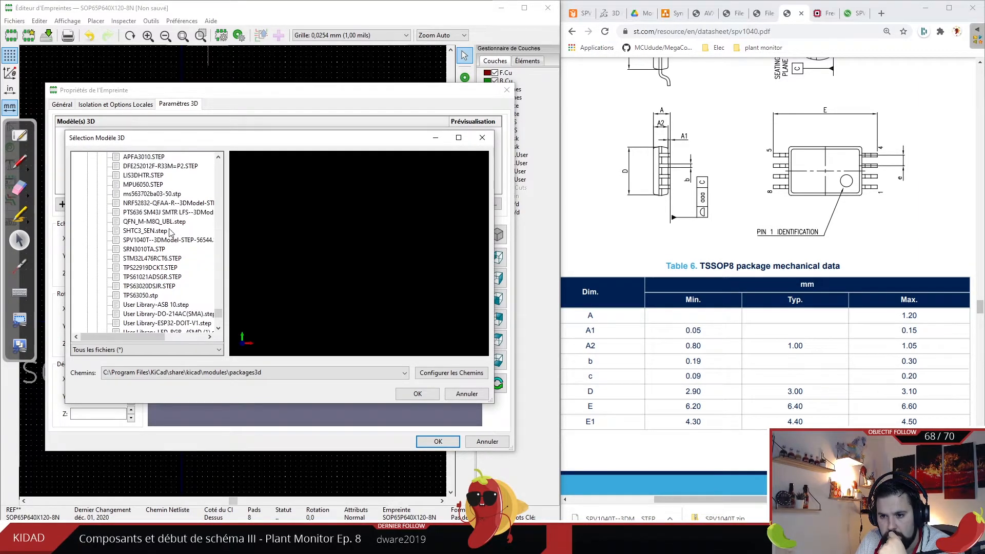
scroll(171, 232, up, 1)
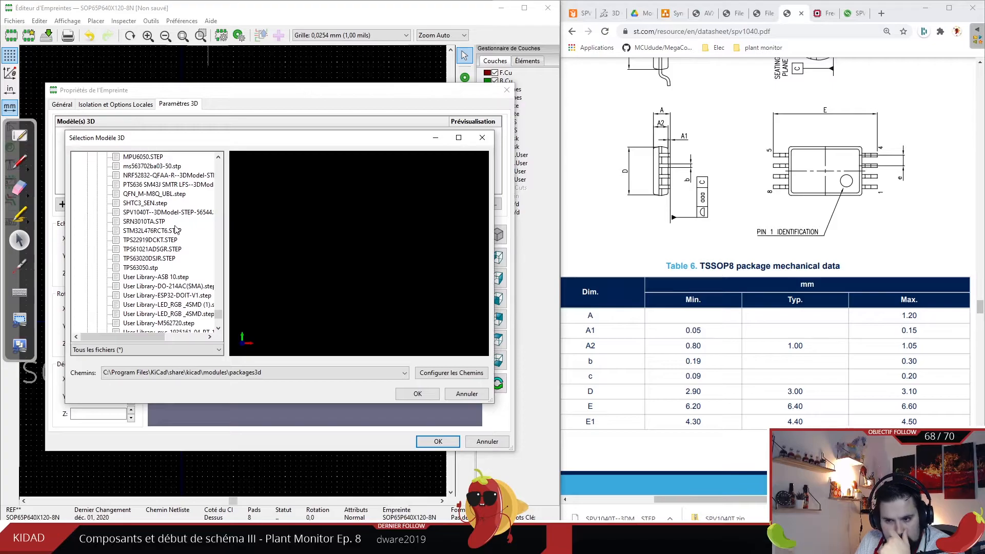
double_click(157, 213)
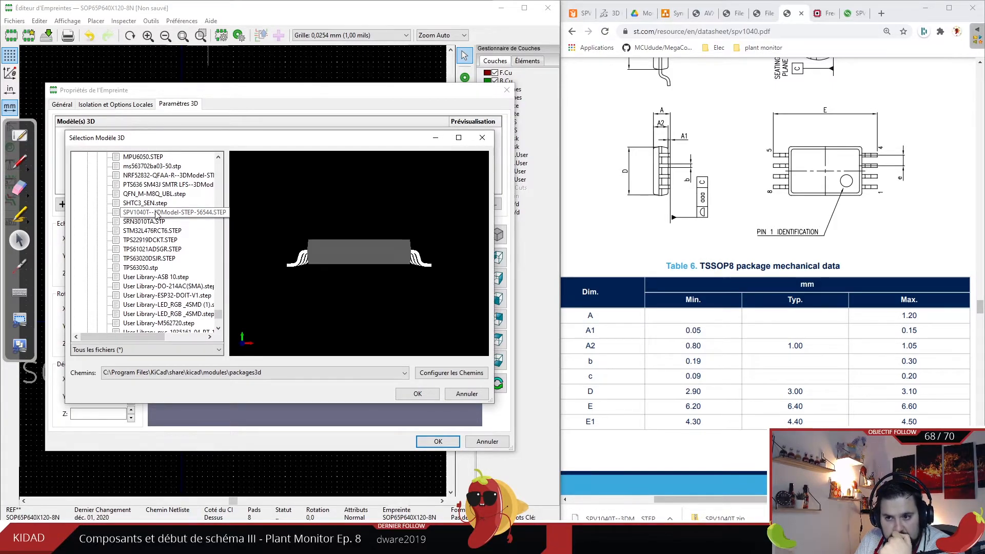
- Rotate the 3D model to -90 degrees about the X axis so its body lies flat on the board
drag(293, 359, 160, 290)
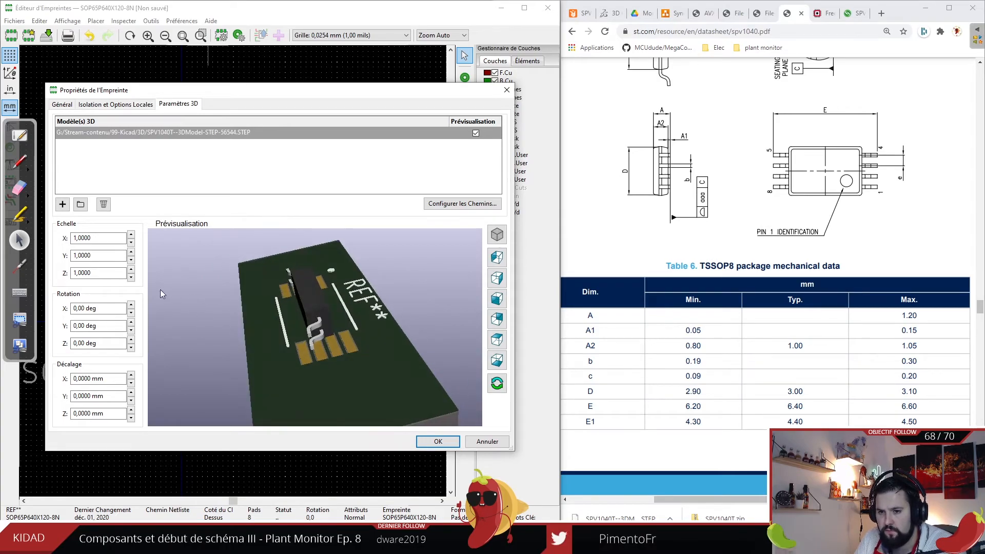
click(131, 313)
click(131, 314)
click(131, 313)
click(130, 313)
click(130, 314)
click(130, 314)
click(131, 314)
click(131, 314)
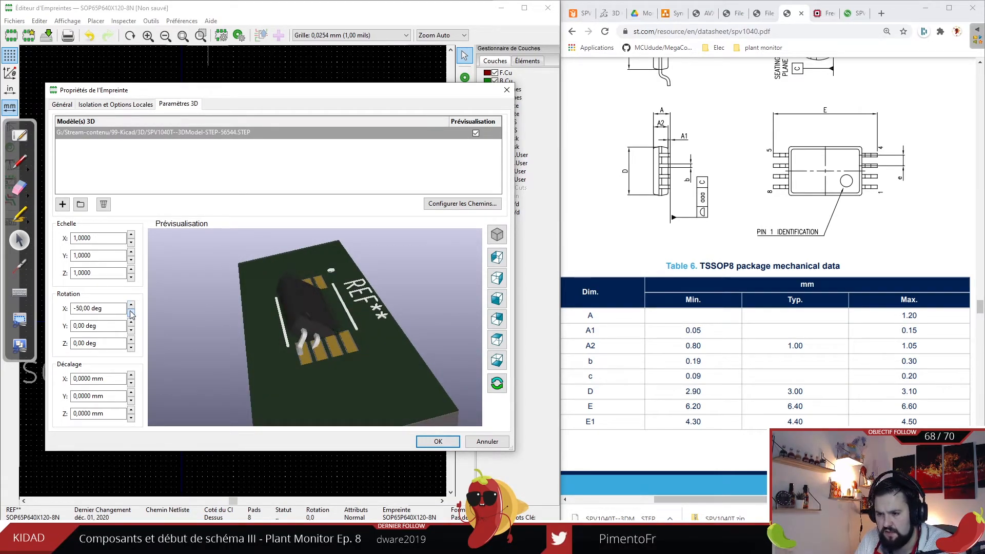
click(131, 313)
click(131, 314)
click(131, 313)
click(131, 313)
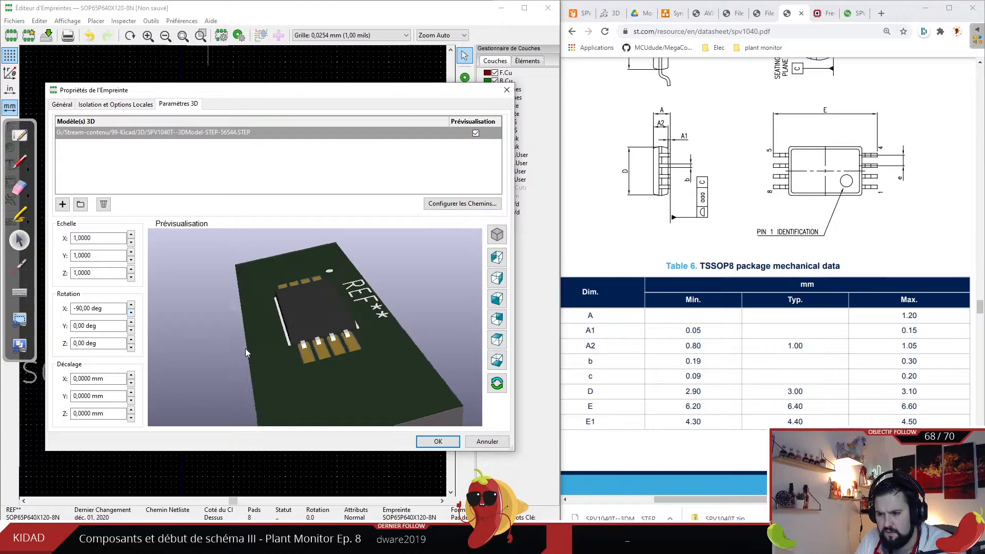
- Raise the 3D model above the board by setting its Z offset to 0.6 mm
mouse_move(245, 352)
mouse_down()
mouse_move(331, 330)
mouse_move(331, 356)
mouse_move(231, 363)
mouse_up()
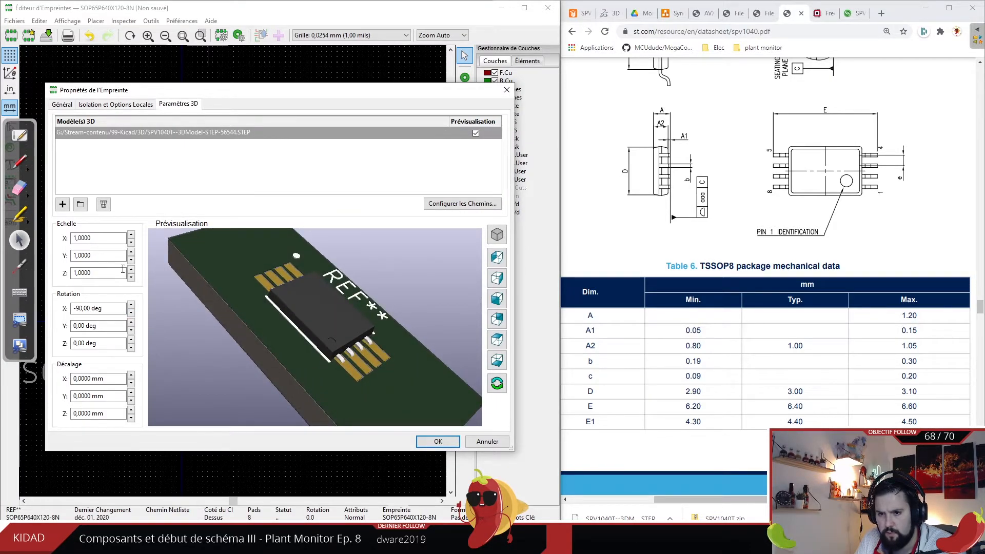
click(131, 410)
click(132, 409)
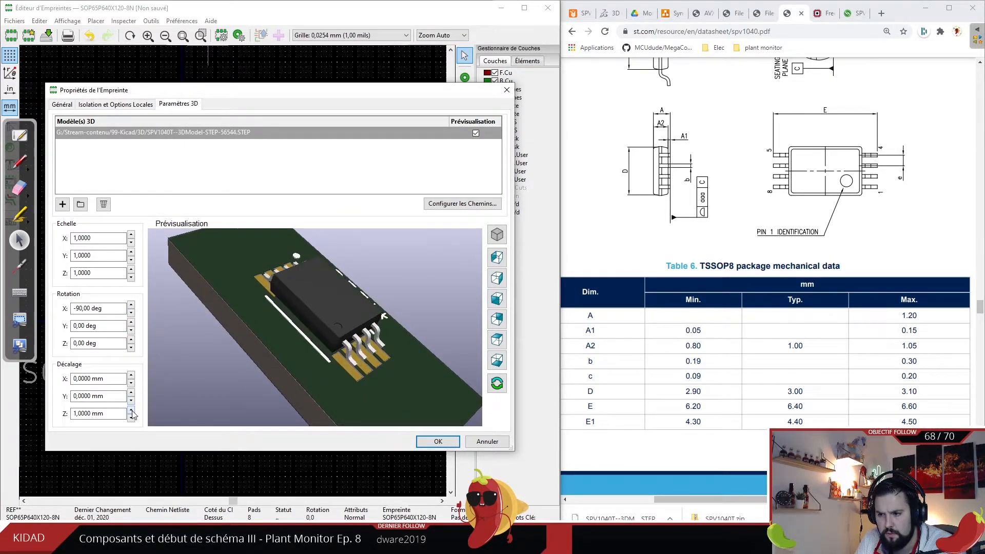
drag(357, 364, 295, 359)
click(131, 418)
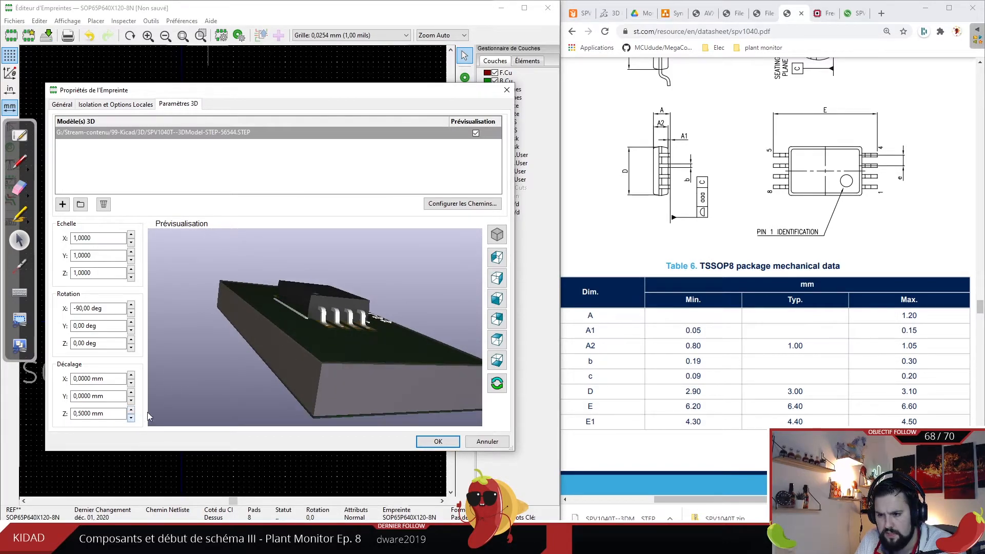
drag(150, 410, 195, 328)
click(84, 413)
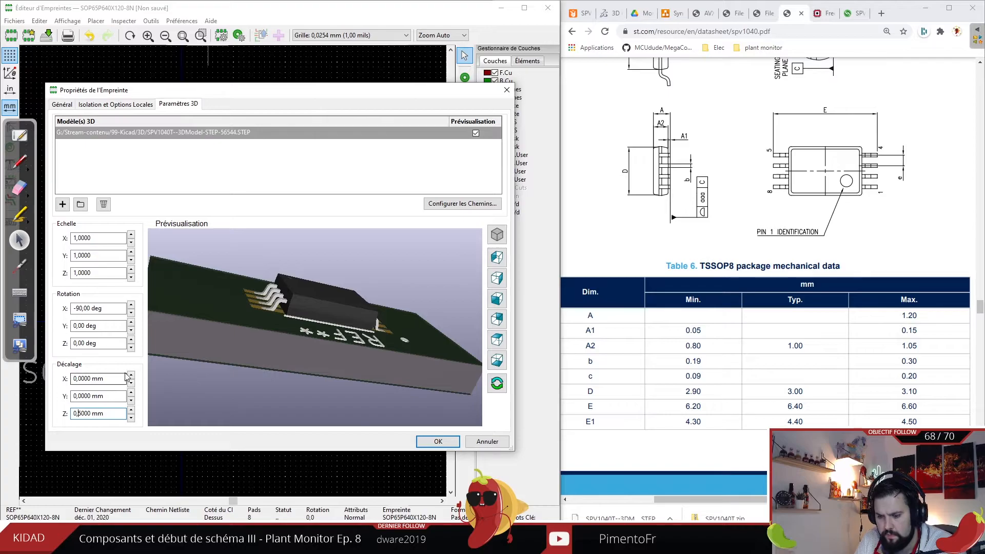
key(Delete)
text(6)
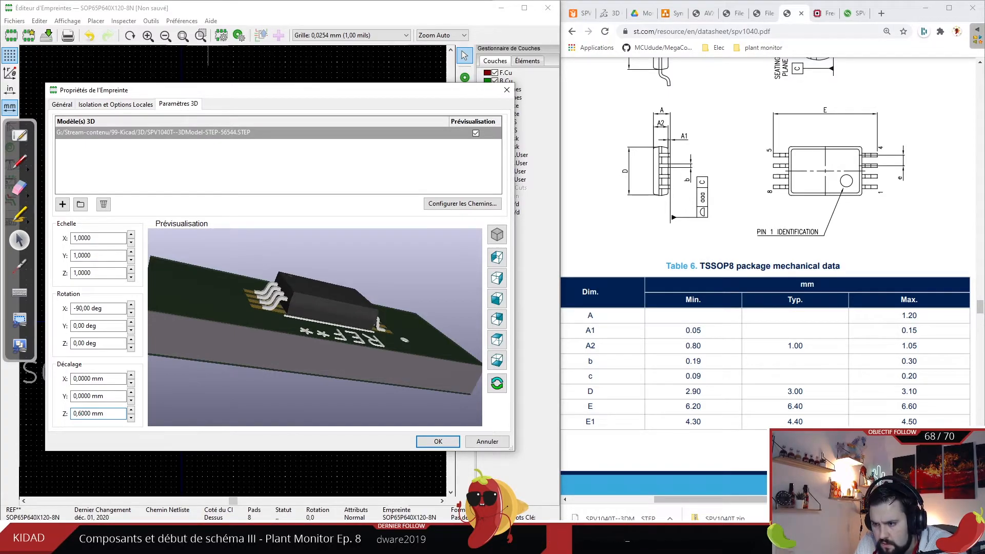
- Fine-tune the 3D model's Z offset to 0.64 mm so its leads rest on the pads
drag(297, 361, 265, 325)
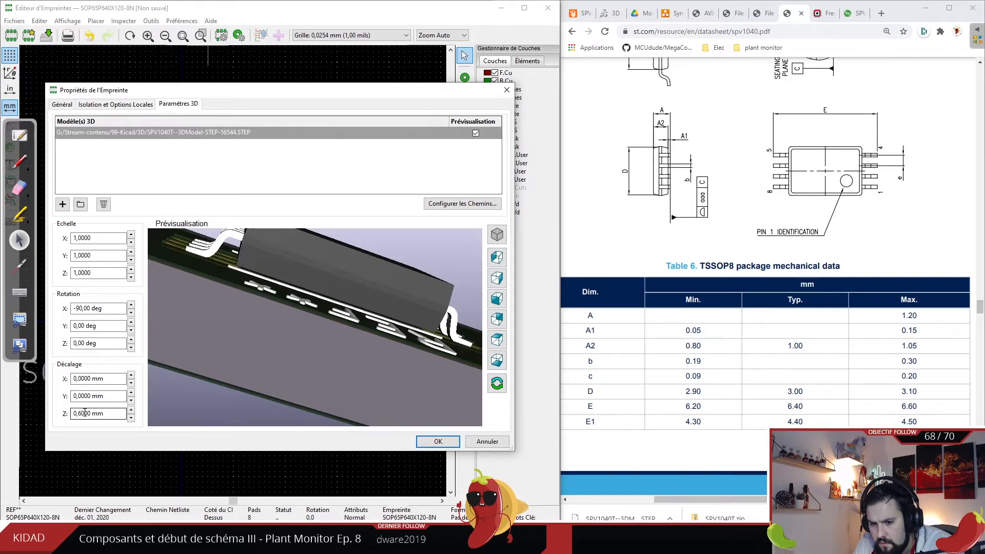
key(Left)
text(2)
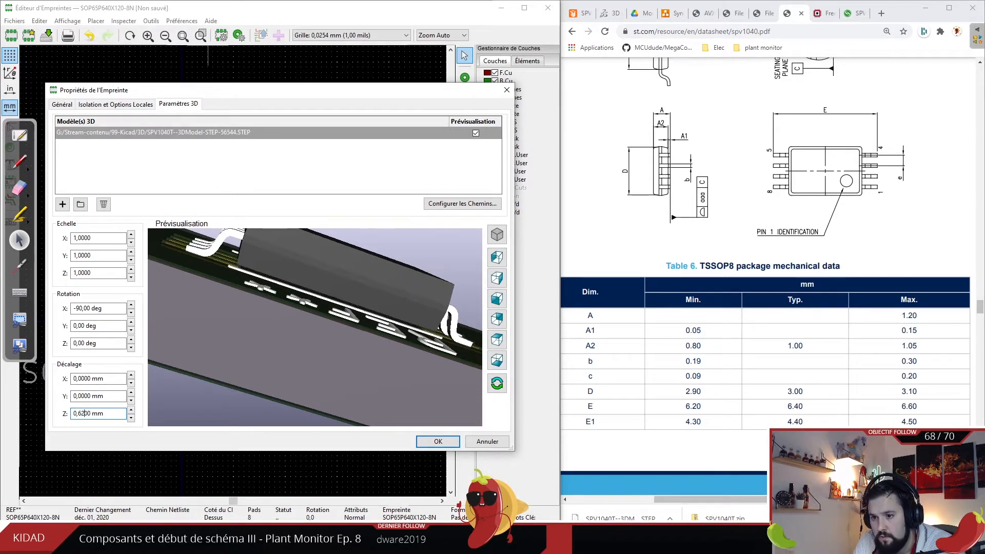
key(BackSpace)
text(5)
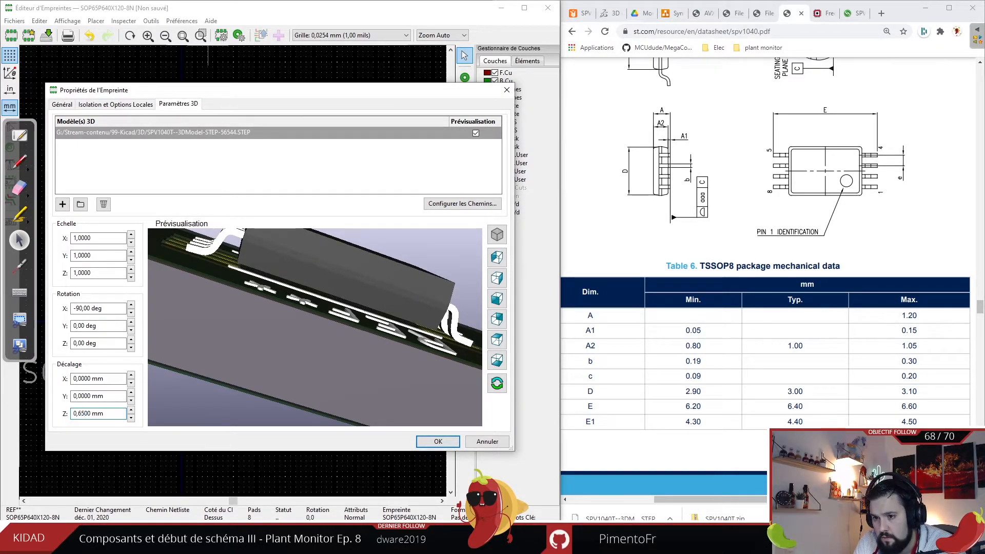
key(BackSpace)
text(4)
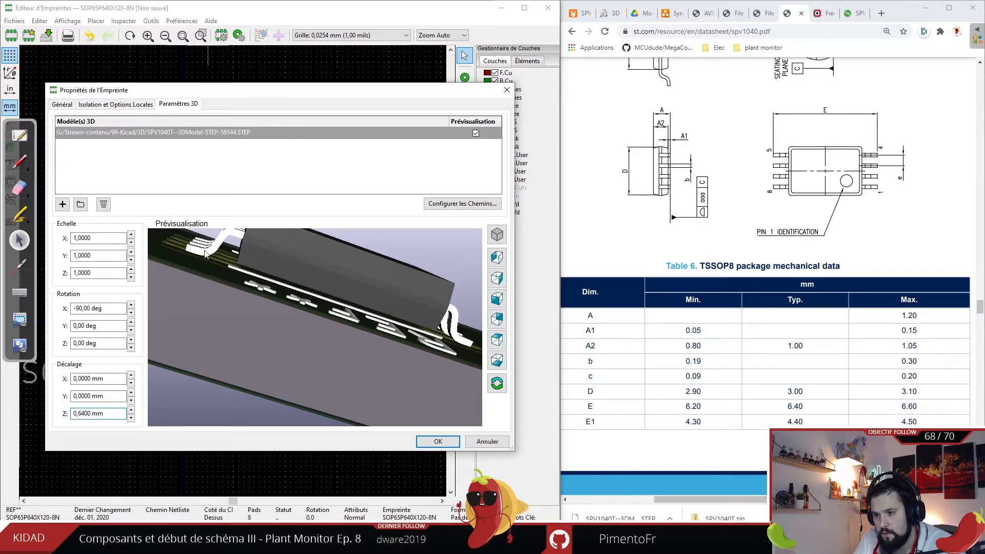
- Rotate the 3D model to -180 degrees about Z to align its pin 1 mark with the silkscreen dot, and apply the footprint properties
drag(205, 254, 355, 276)
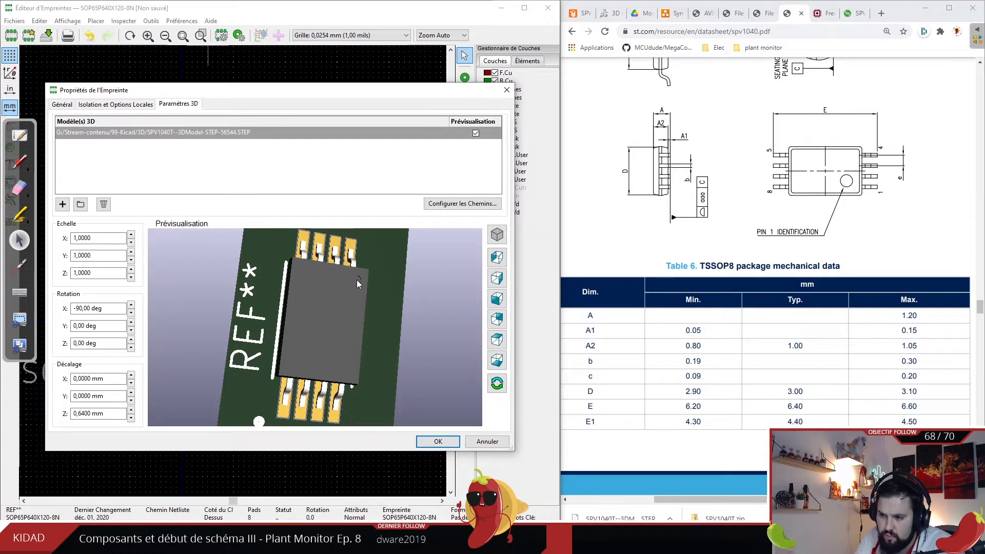
drag(358, 242, 212, 319)
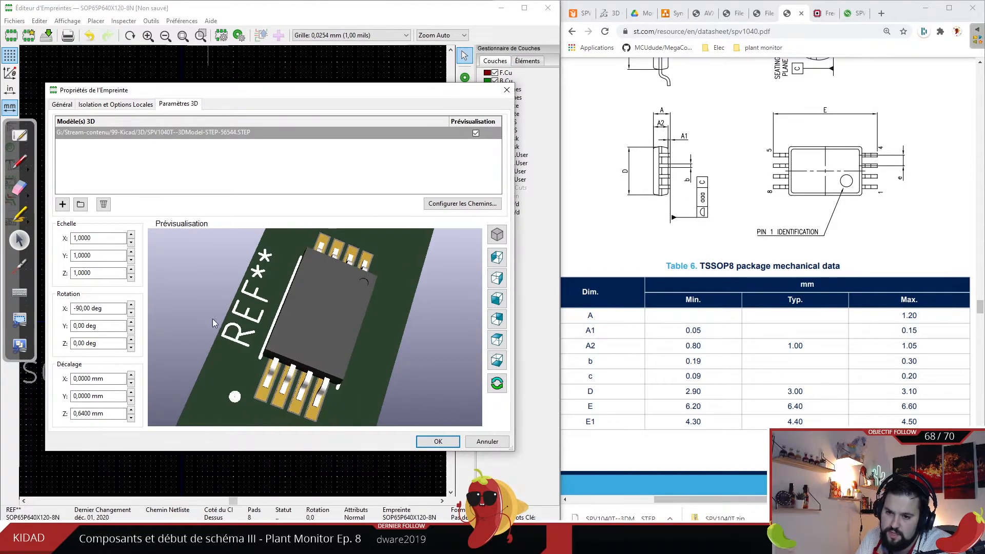
click(132, 350)
click(131, 350)
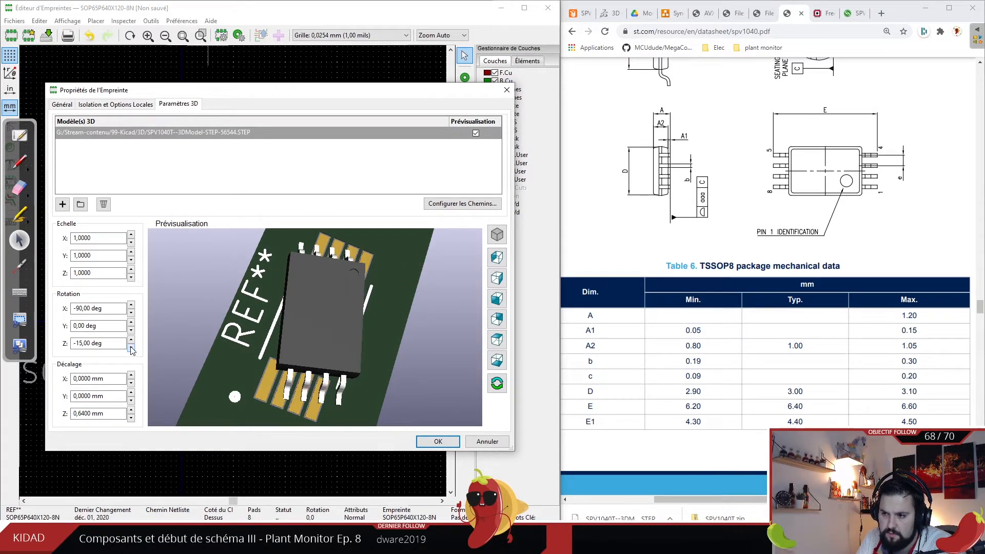
click(132, 350)
click(131, 350)
drag(131, 350, 131, 349)
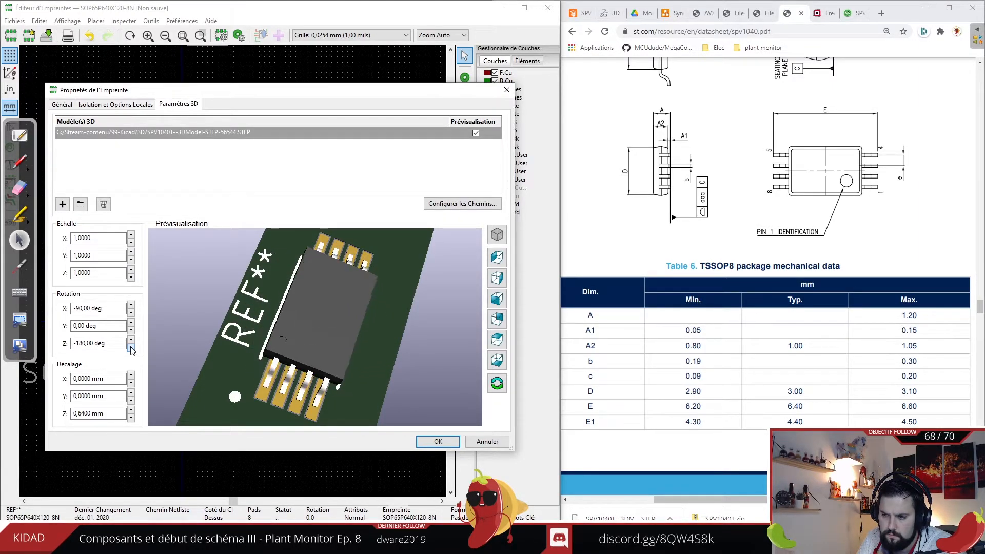
click(428, 442)
- Try to save the footprint SOP65P640X120-8N without selecting a destination library
key(ctrl+s)
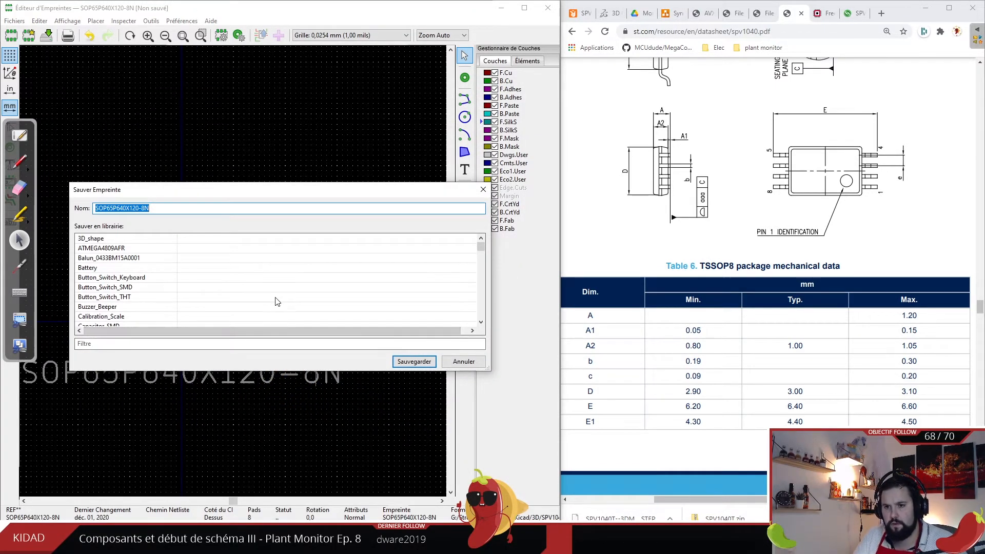
click(414, 362)
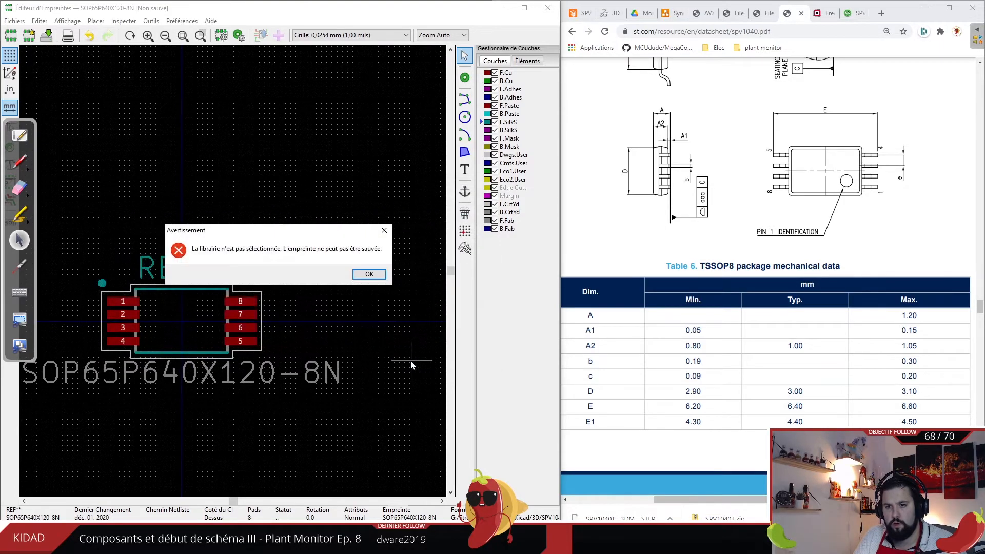
click(369, 275)
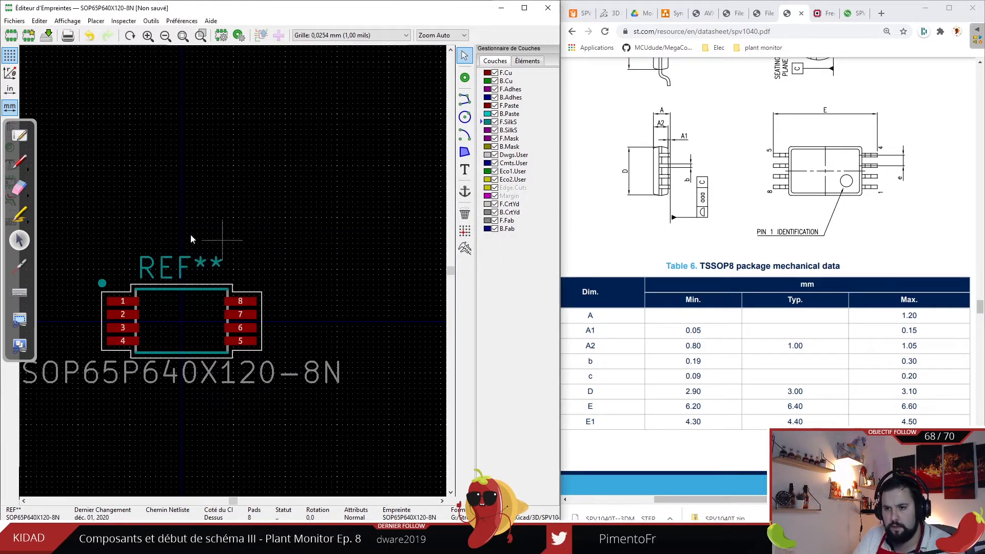
- Save the footprint SOP65P640X120-8N into the plant_monitor library
key(ctrl+s)
scroll(154, 280, down, 10)
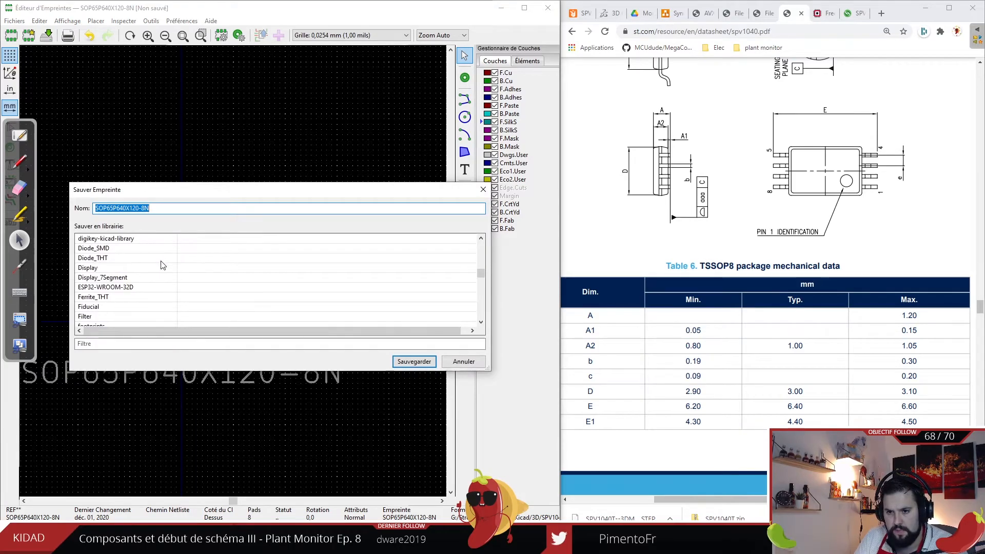
scroll(154, 280, down, 7)
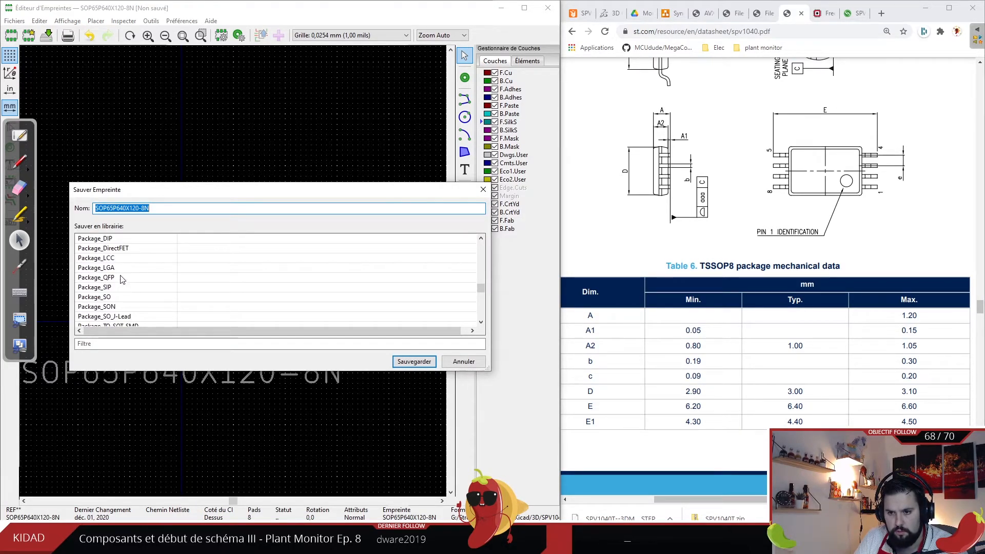
click(103, 267)
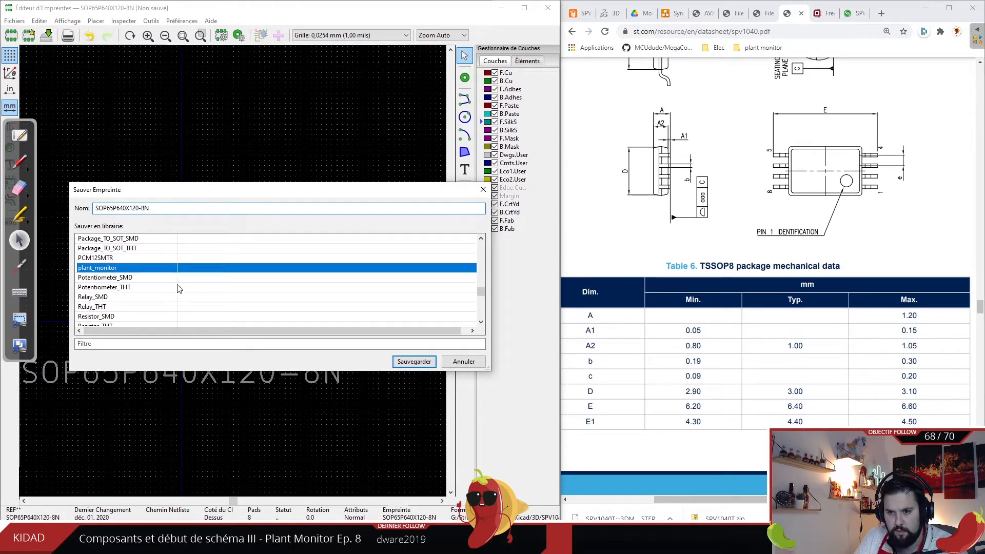
click(415, 362)
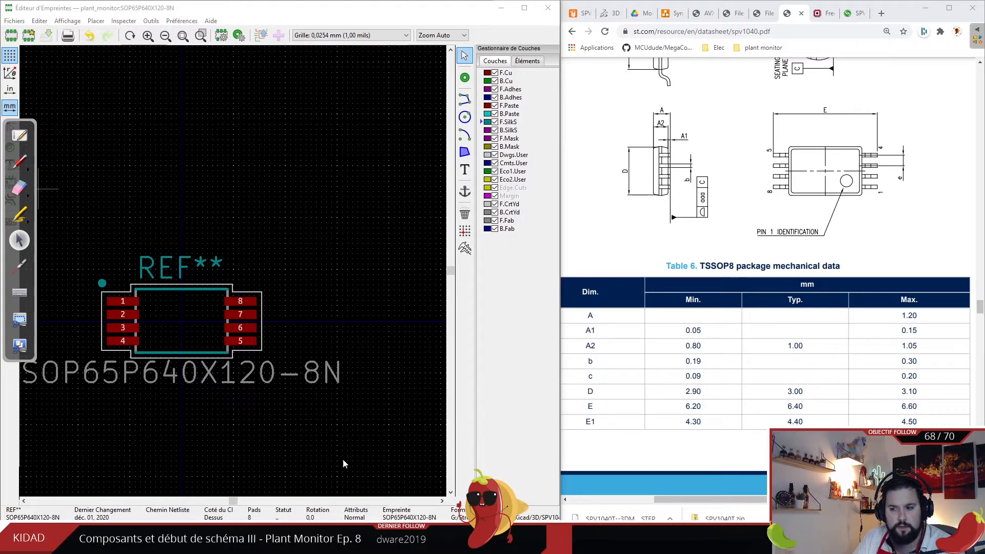
- Switch to the Eeschema window with the plant monitor's modem schematic
mouse_move(464, 544)
click(461, 488)
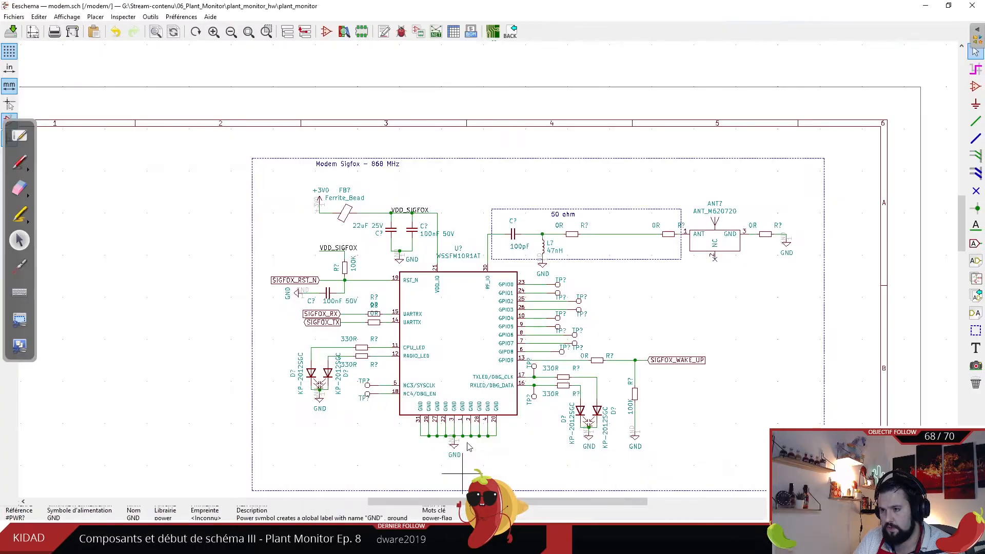
- Open the power sheet of the plant monitor schematic from the sheet hierarchy
scroll(84, 137, down, 1)
click(288, 32)
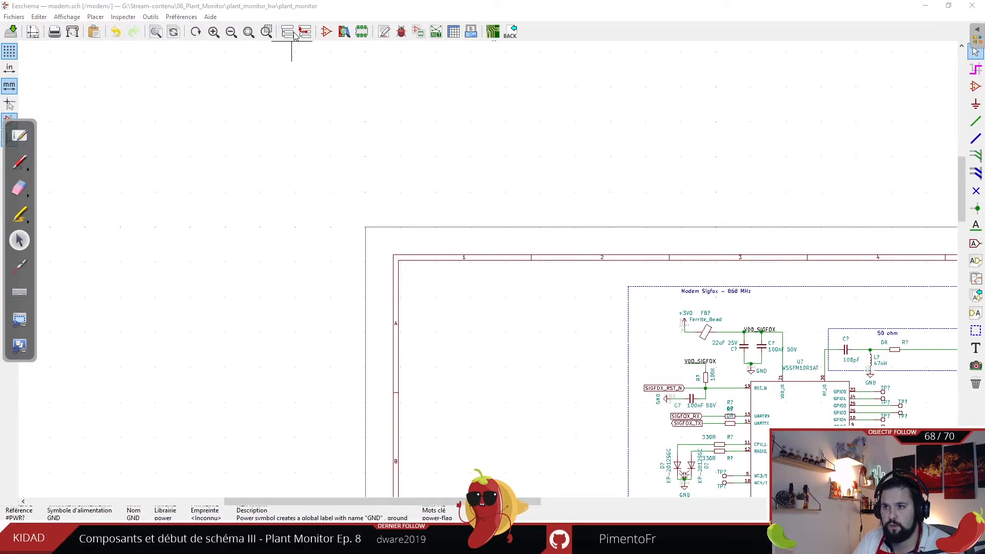
click(85, 81)
scroll(491, 279, down, 3)
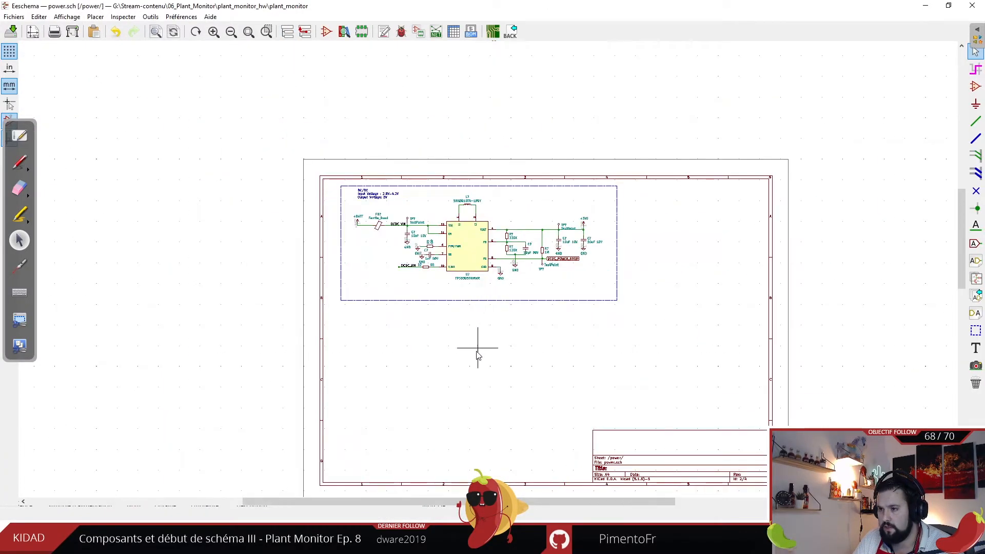
scroll(488, 355, up, 1)
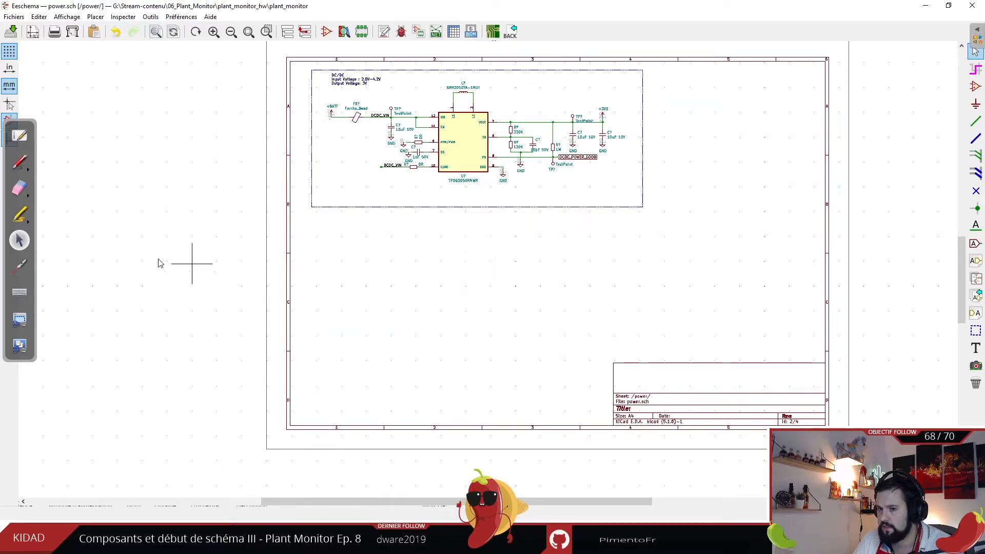
- Place the SPV1040T symbol from the plant_monitor library in the empty area below the DC/DC converter block
click(975, 86)
click(417, 288)
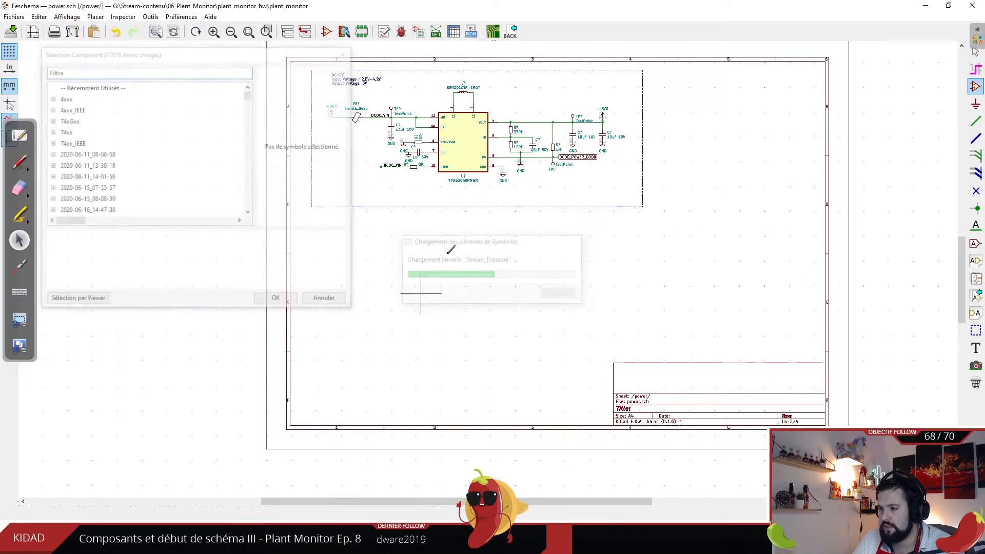
click(103, 75)
text(plant)
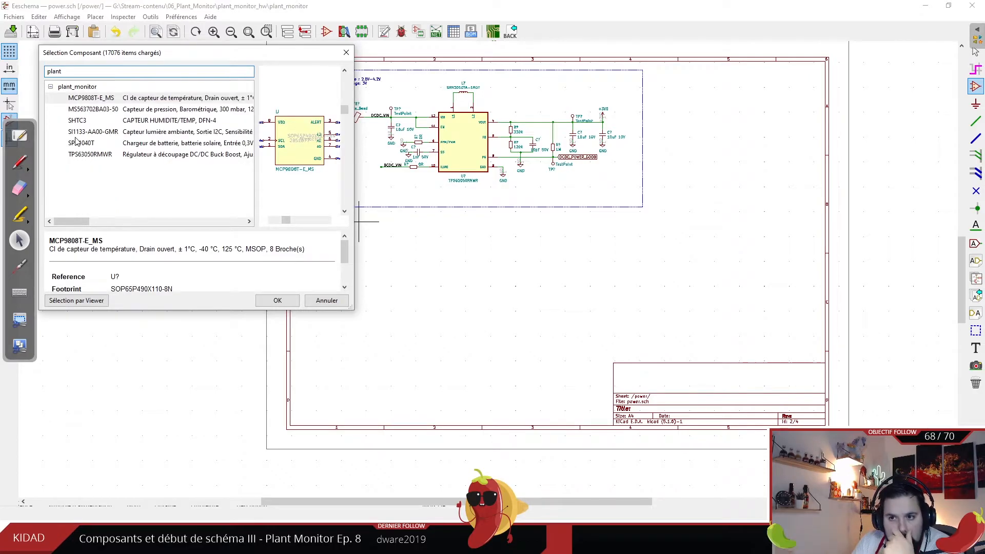
double_click(76, 142)
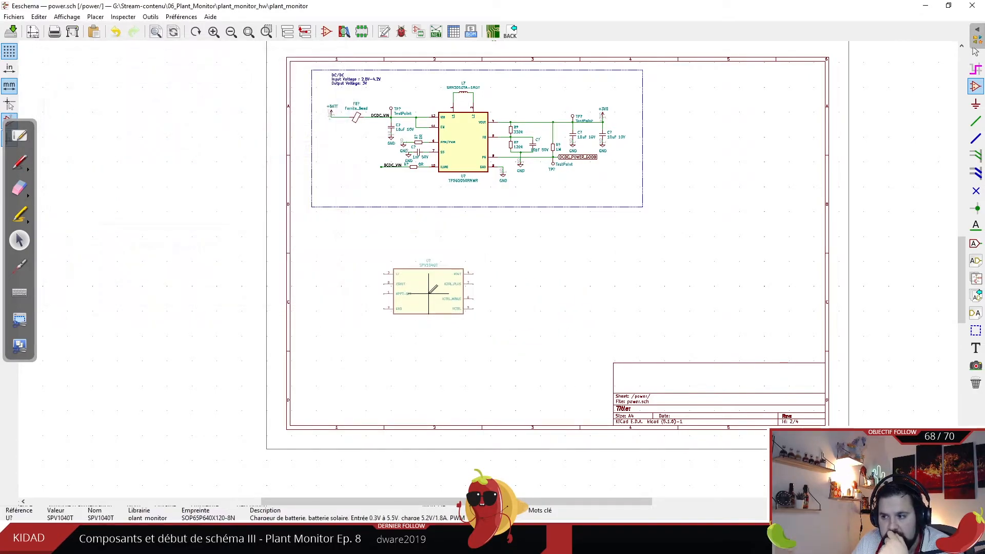
click(429, 291)
- Move the SPV1040T symbol a little to the right, trying a 180-degree rotation before restoring its original orientation
ctrl+scroll(457, 269, up, 2)
scroll(643, 277, up, 3)
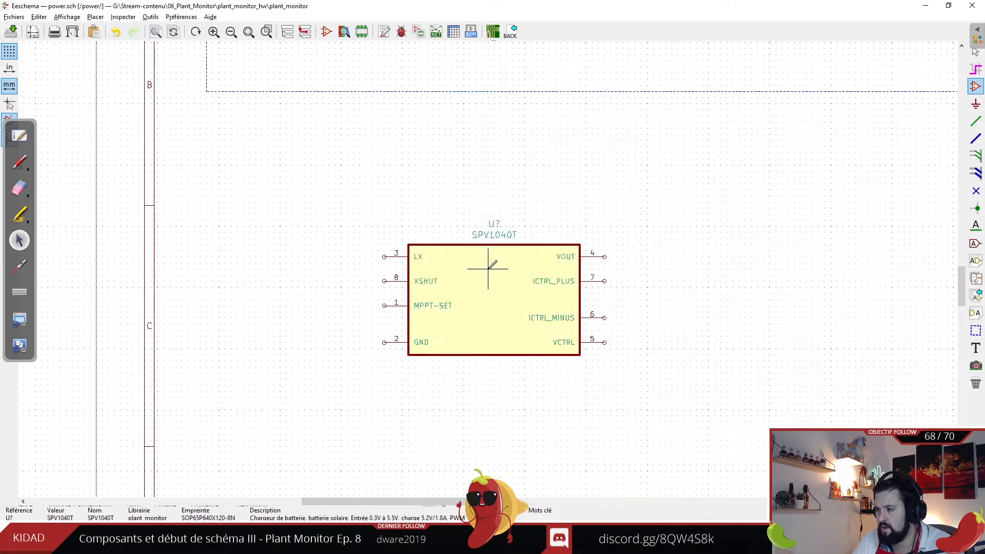
key(alt)
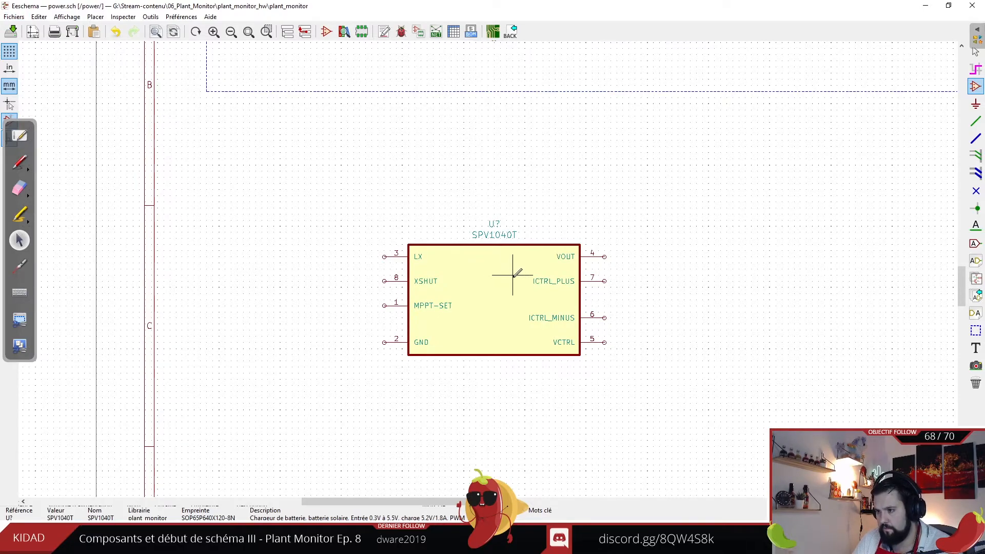
key(r)
key(r)
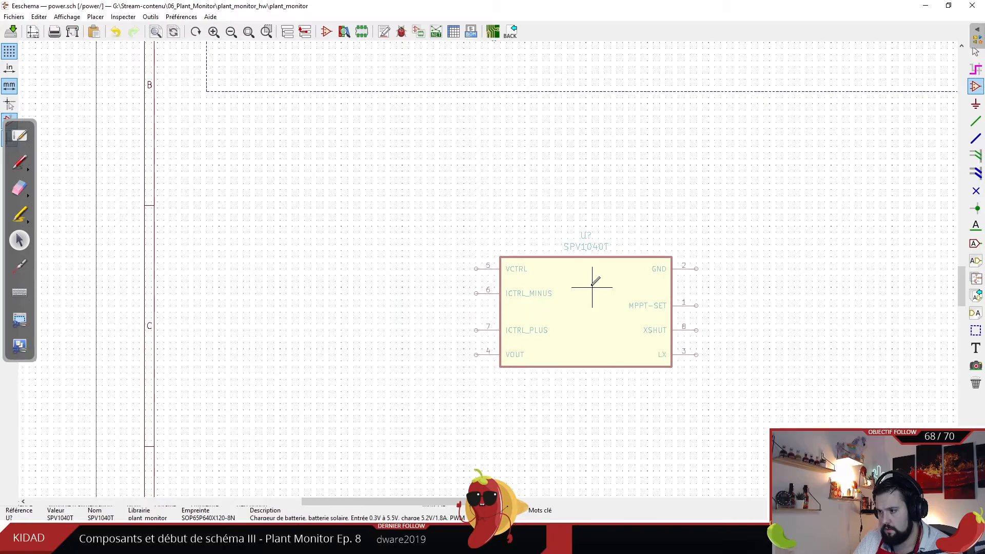
key(r)
key(r)
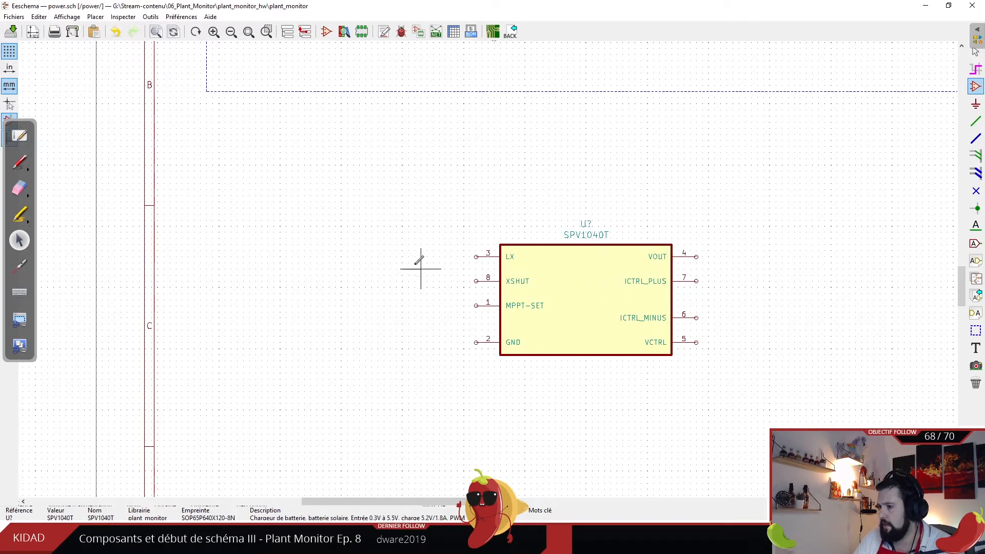
- Start adding a component beside the SPV1040T and search the symbol libraries for "2-pin" and "2 pin"
scroll(417, 264, down, 1)
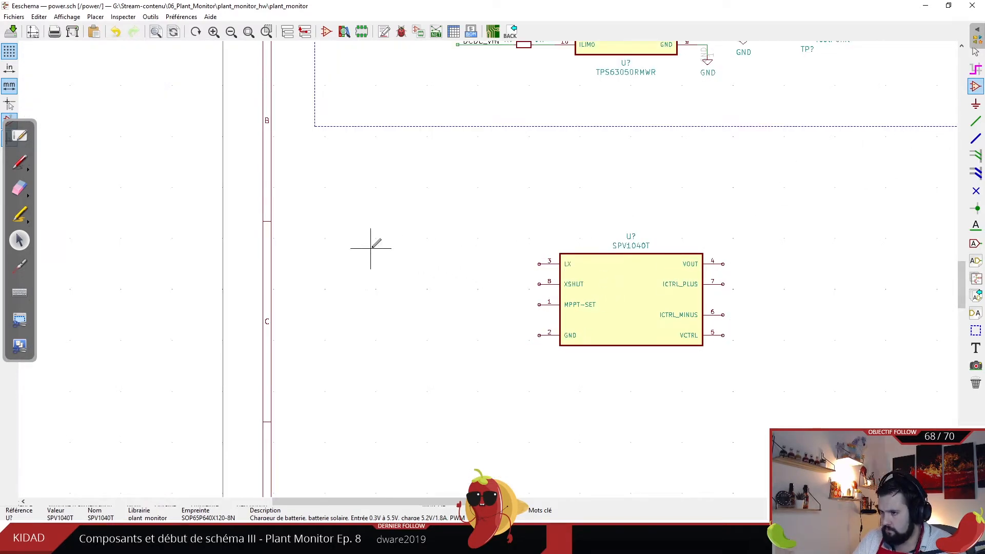
click(466, 304)
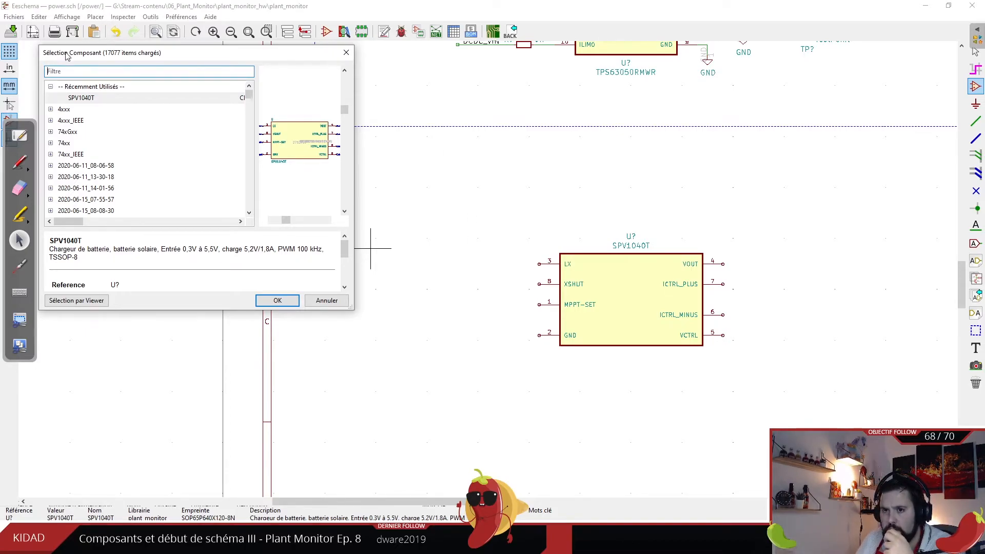
scroll(77, 134, down, 5)
scroll(106, 154, up, 5)
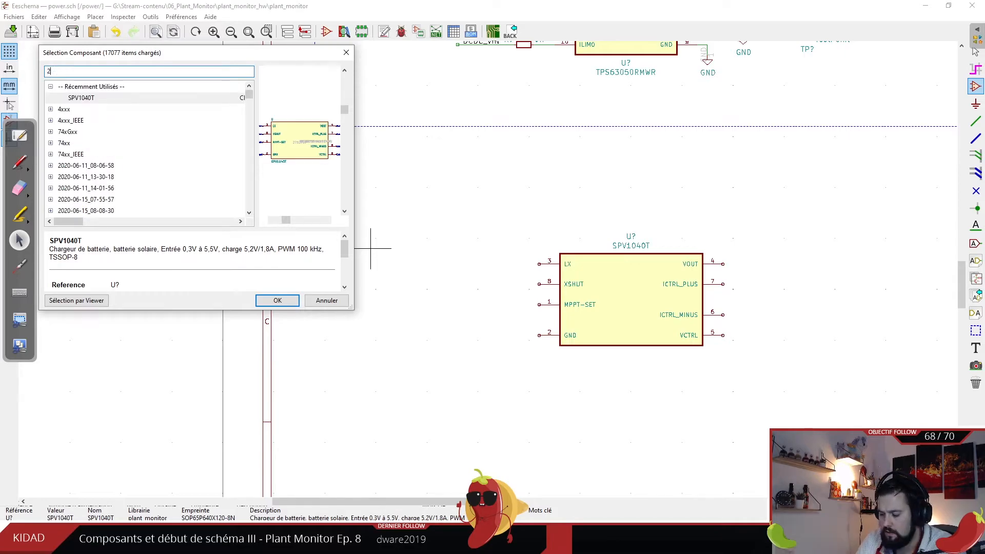
text(-pin)
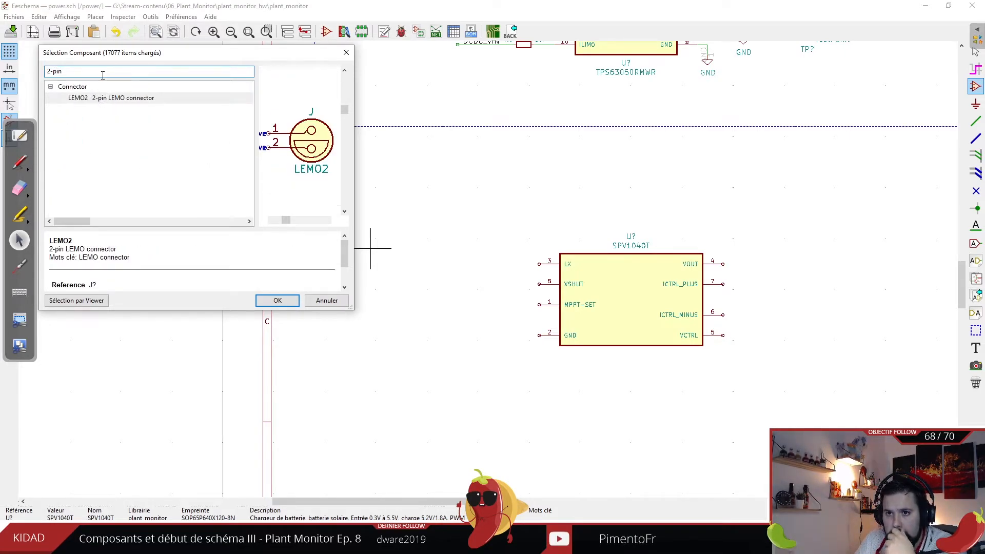
text(2)
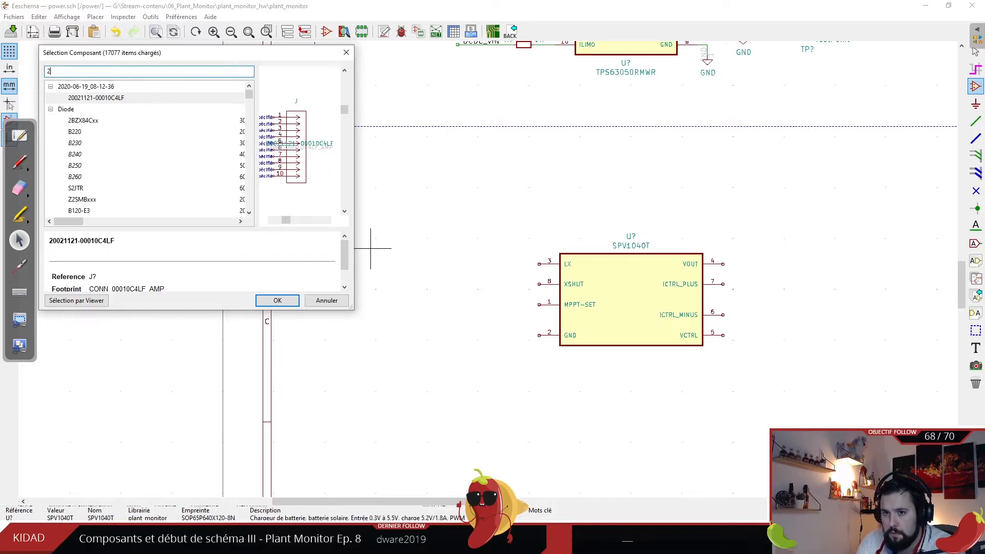
text( pin)
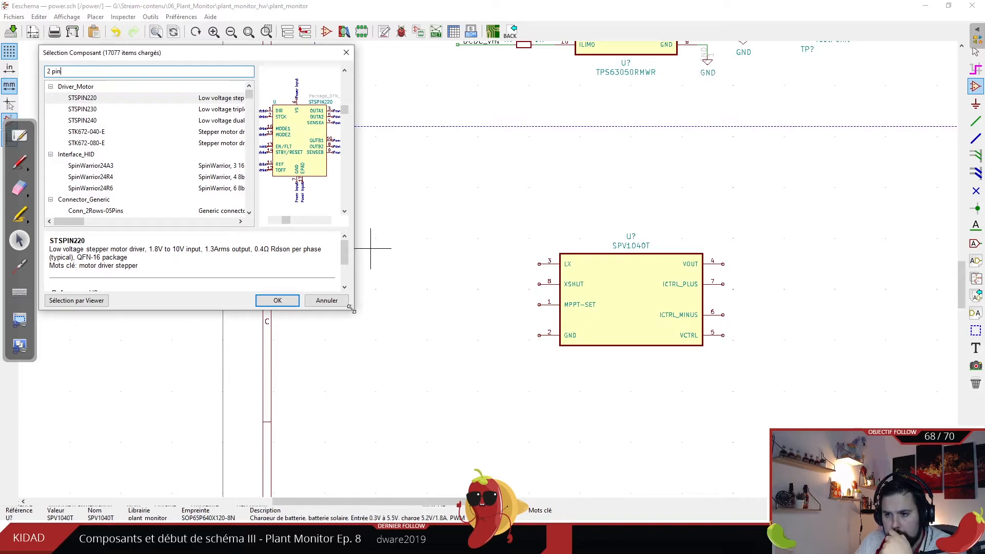
- Enlarge the component chooser and examine the Connector_Generic double-row symbols, previewing the Conn_2Rows, Conn_02x02 and Conn_02x01 variants for a suitable two-pin connector
drag(351, 310, 587, 446)
click(102, 211)
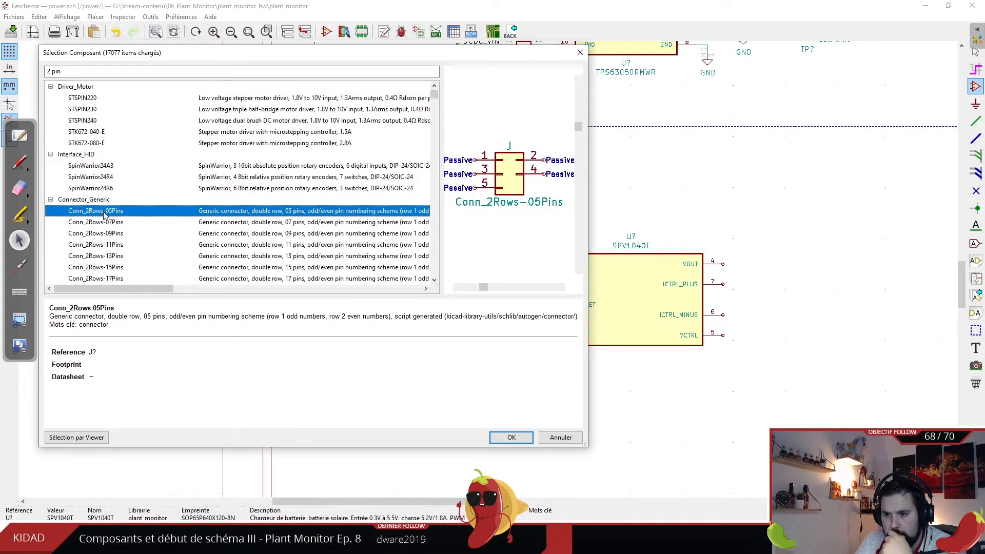
click(108, 200)
click(112, 211)
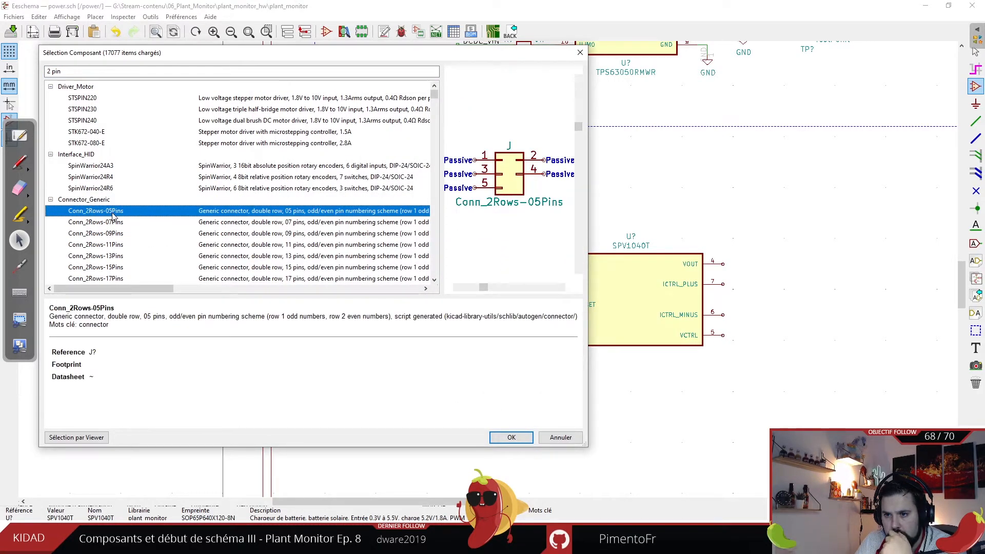
click(112, 222)
scroll(119, 239, down, 13)
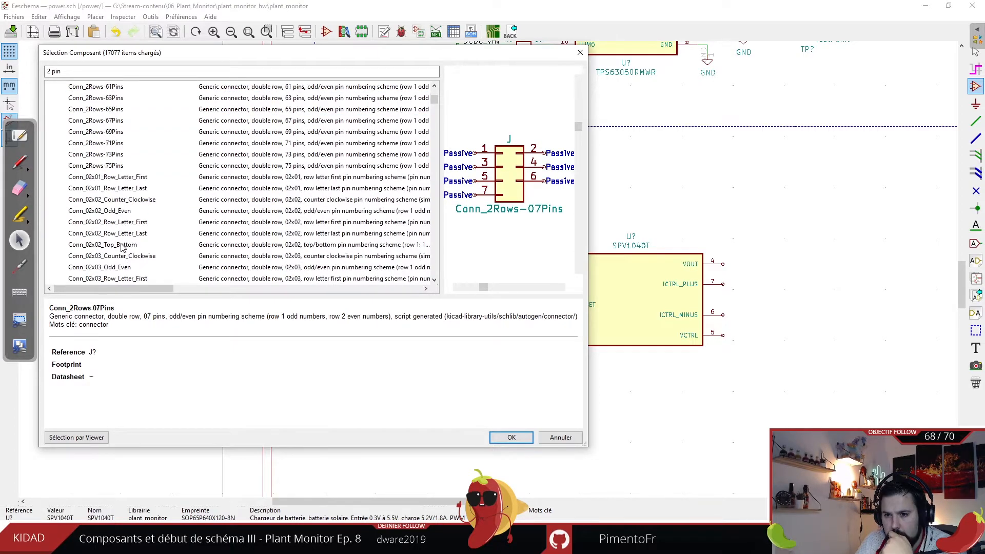
click(120, 212)
click(123, 200)
click(127, 185)
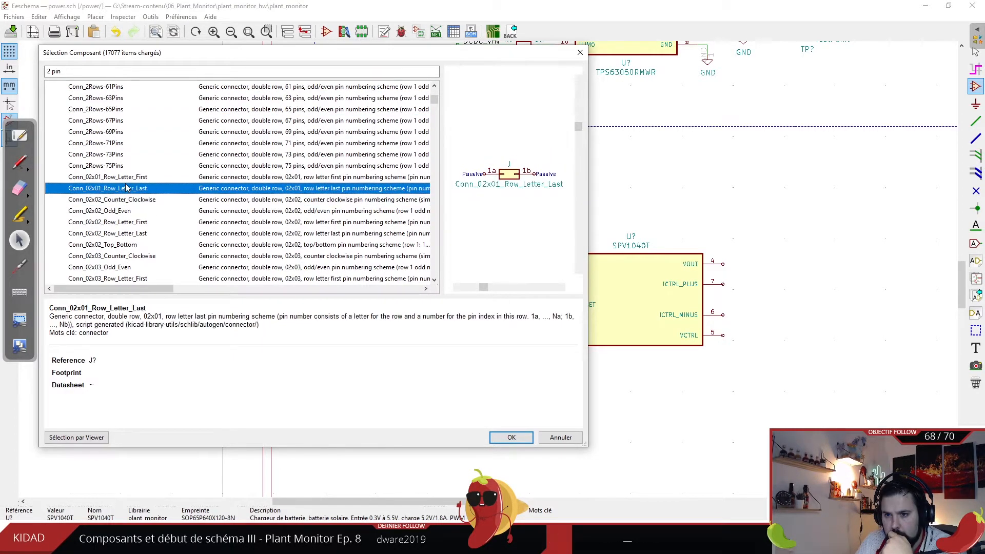
click(126, 179)
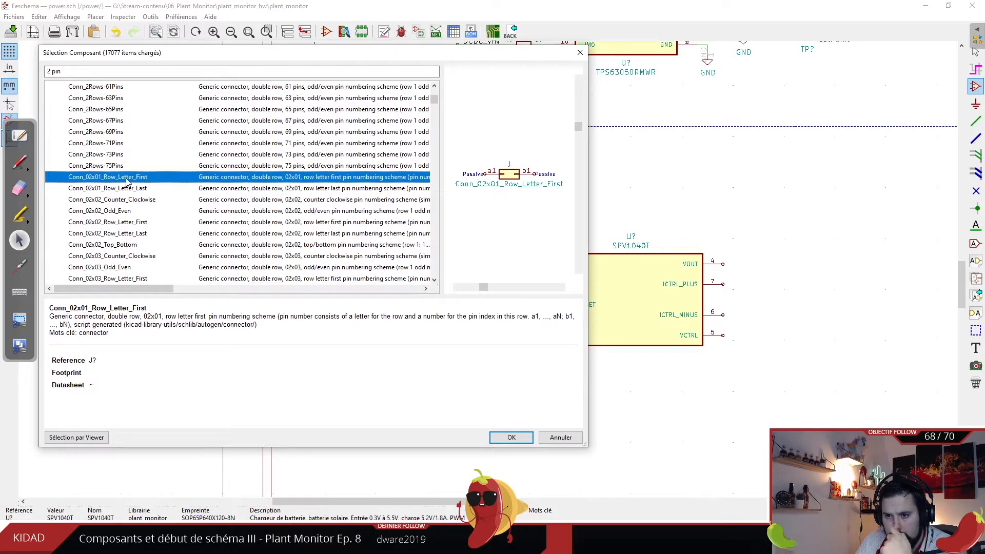
scroll(111, 245, down, 19)
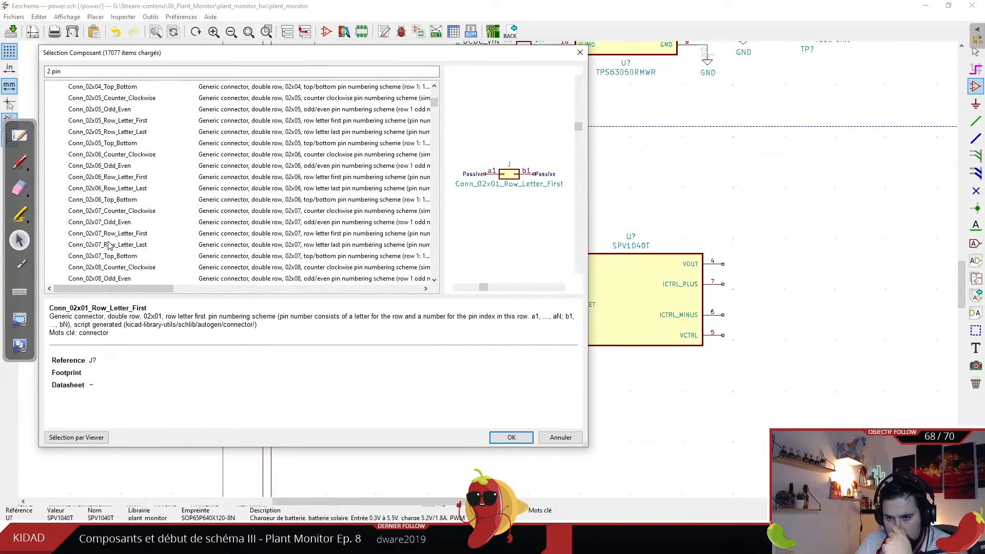
scroll(108, 245, down, 20)
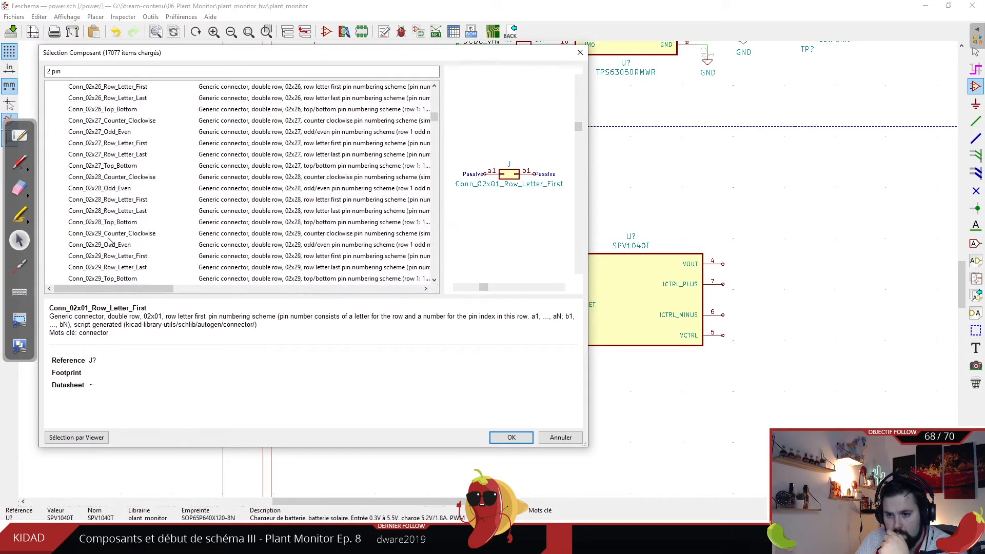
scroll(108, 246, up, 15)
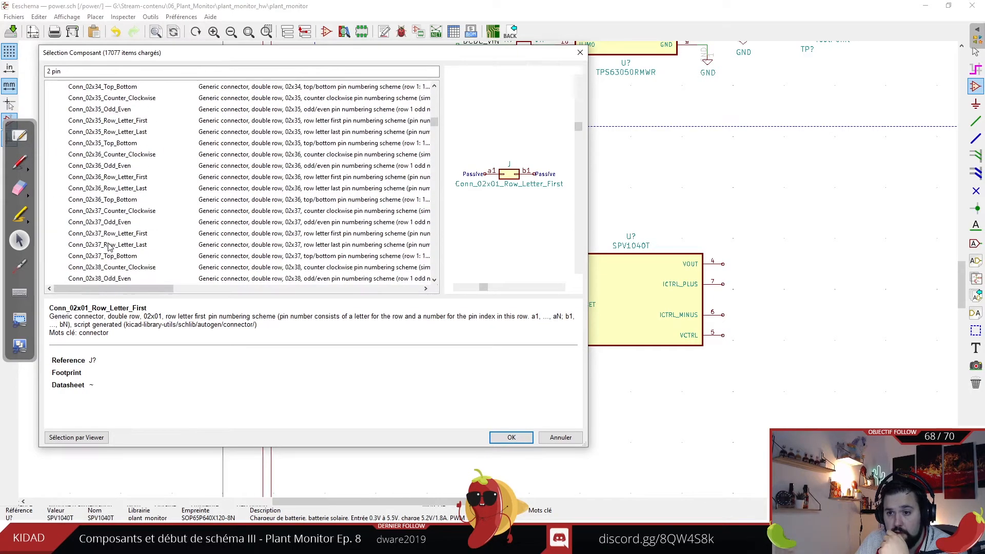
scroll(113, 102, up, 20)
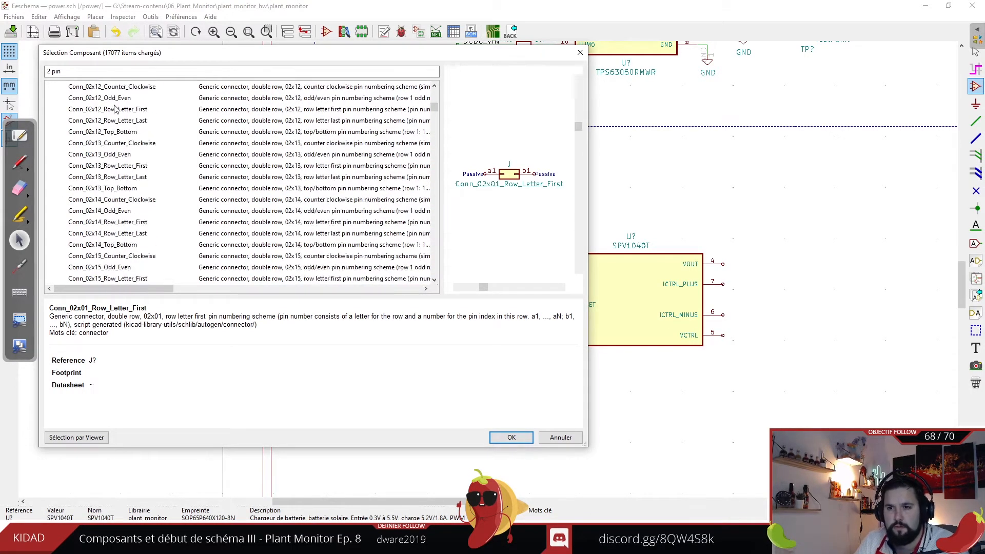
scroll(194, 134, down, 1)
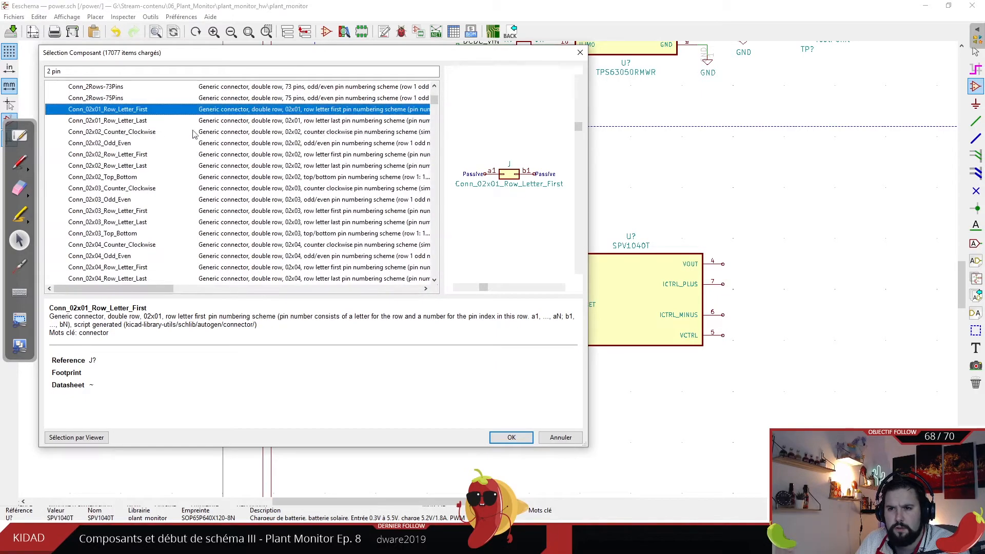
- Preview the symbols Conn_2Rows-05Pins_Shielded, Conn_01x20_MountingPin and Conn_01x02_MountingPin as connector candidates
drag(436, 100, 431, 159)
click(132, 121)
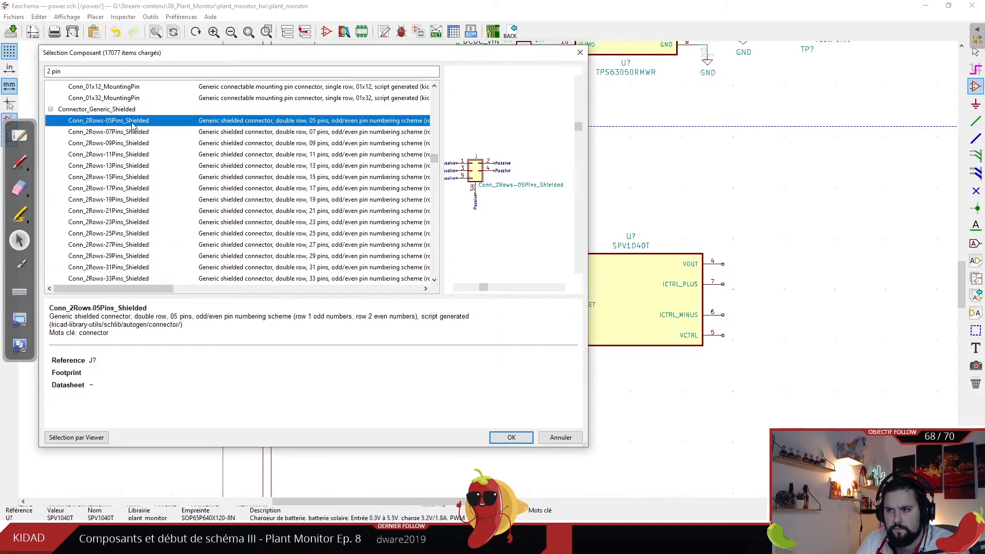
scroll(138, 218, up, 10)
click(138, 233)
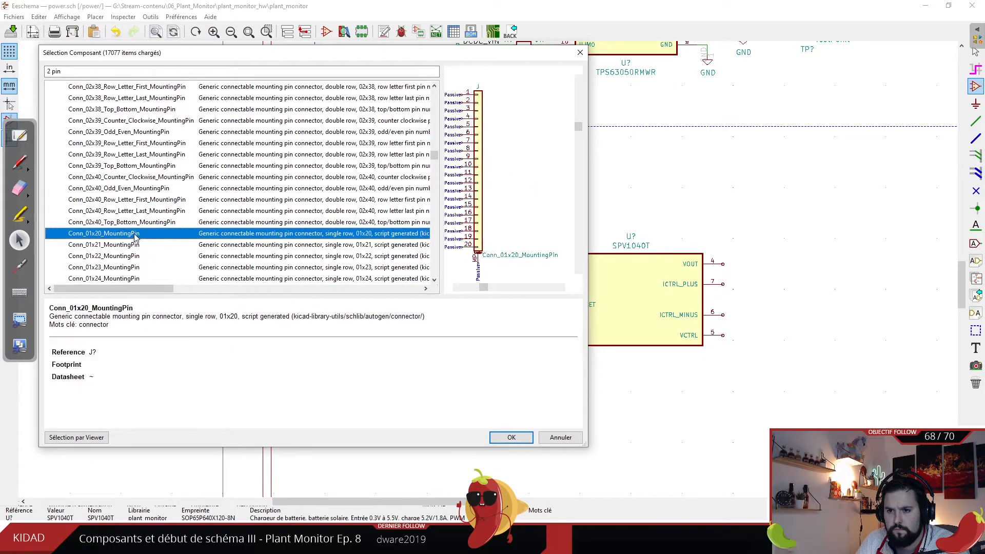
scroll(139, 216, down, 4)
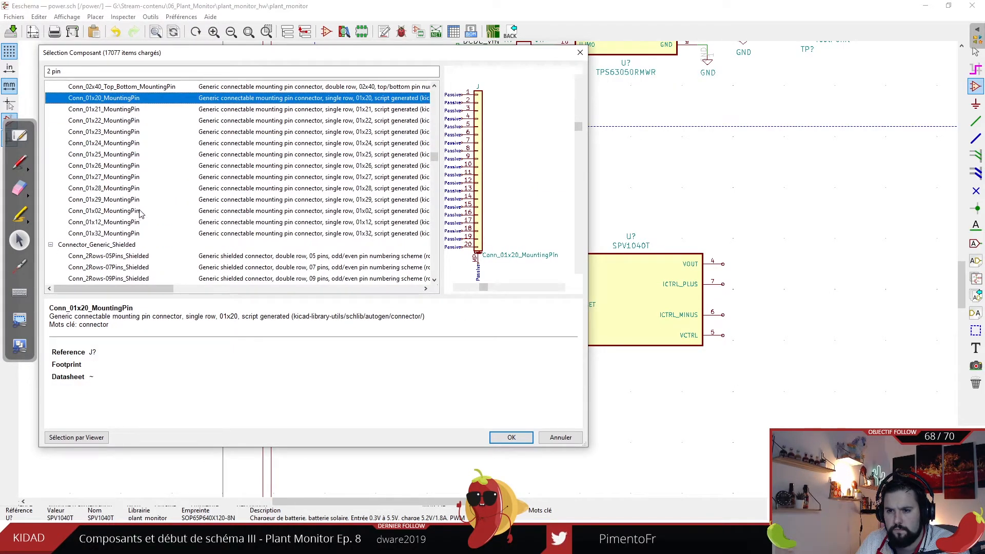
scroll(139, 217, up, 1)
click(123, 245)
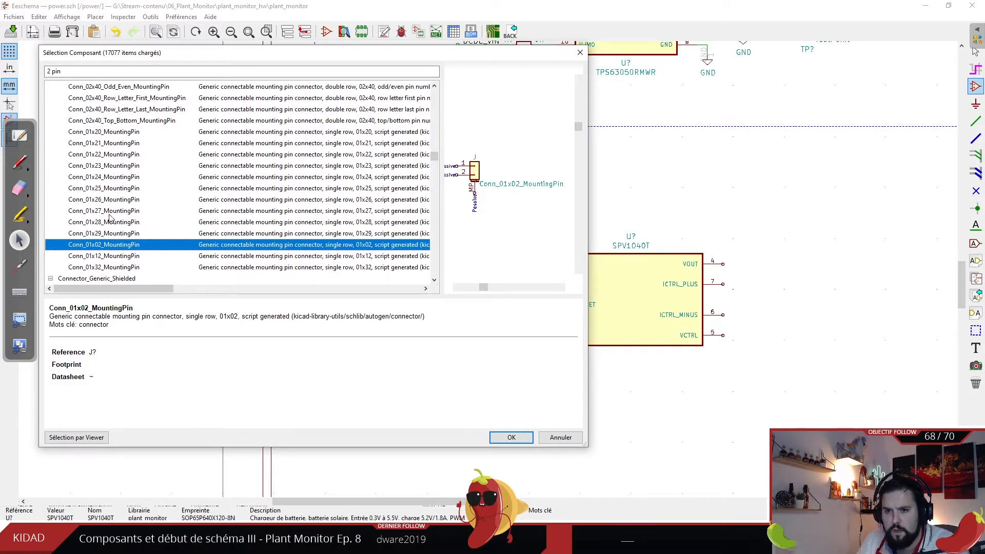
- Examine the remaining "2 pin" results in the shielded connector and Device libraries for a suitable two-pin symbol
scroll(110, 218, down, 7)
scroll(111, 218, down, 3)
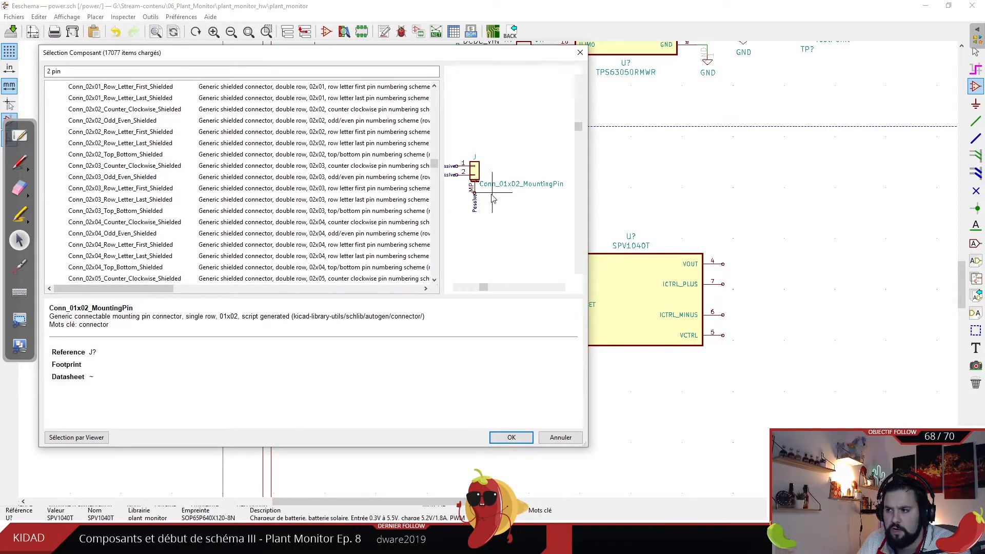
scroll(172, 208, down, 2)
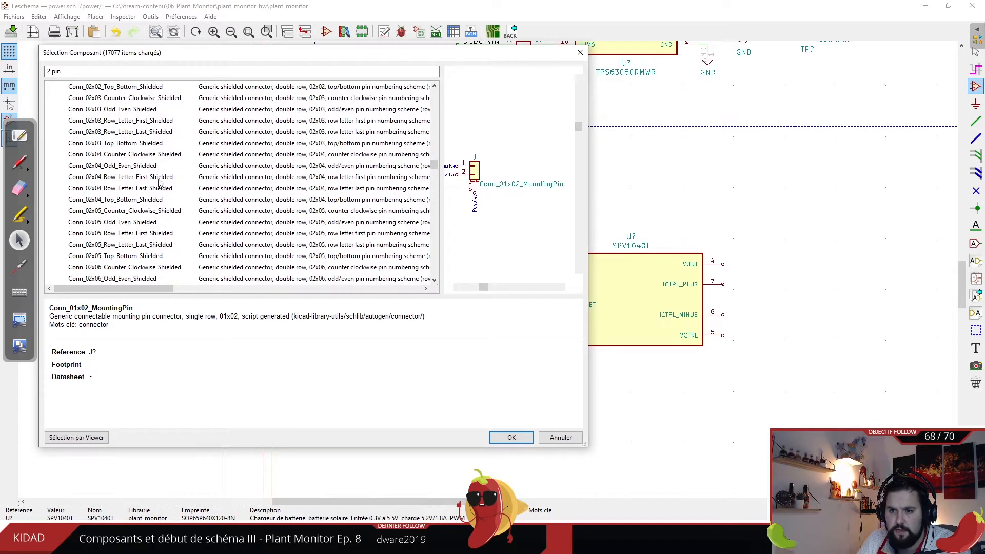
scroll(159, 180, down, 20)
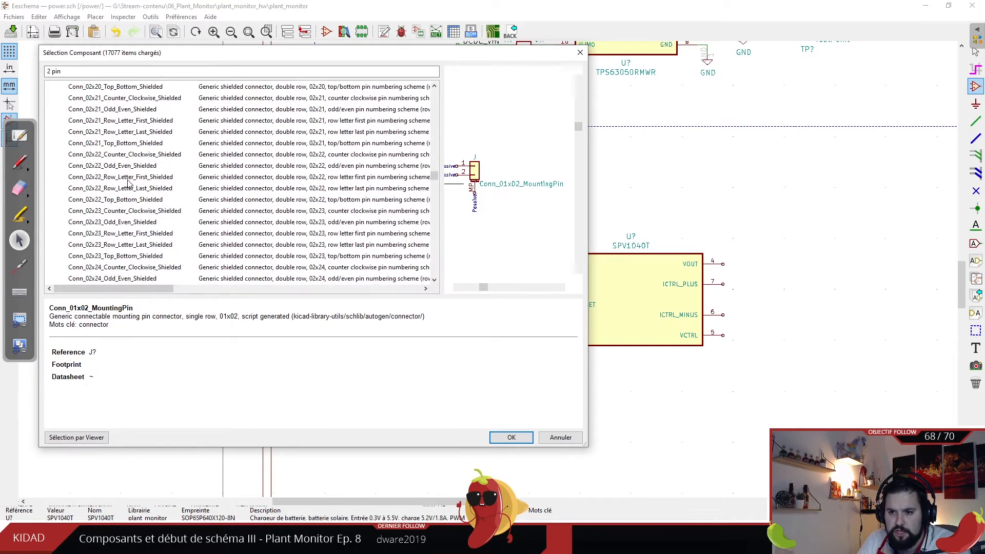
scroll(128, 183, down, 20)
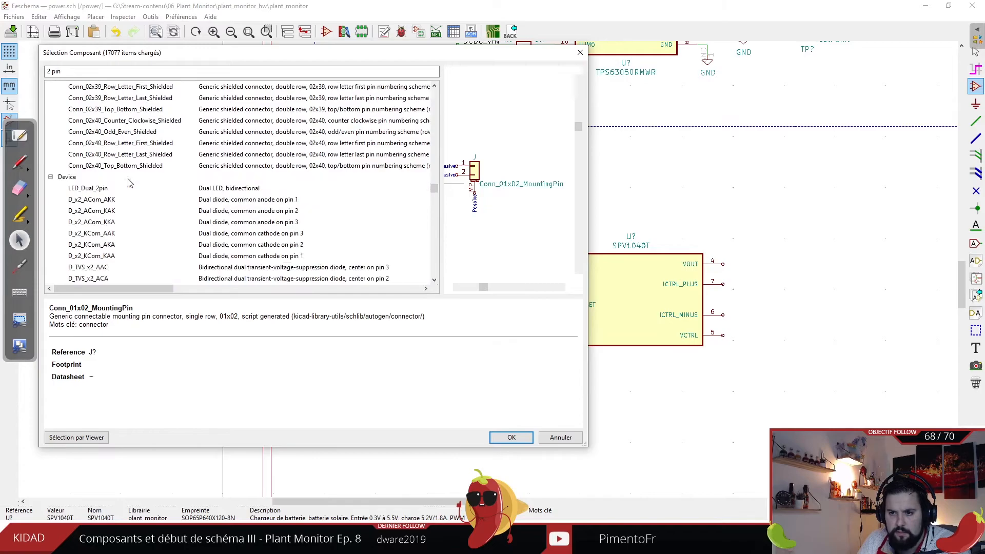
scroll(130, 183, down, 1)
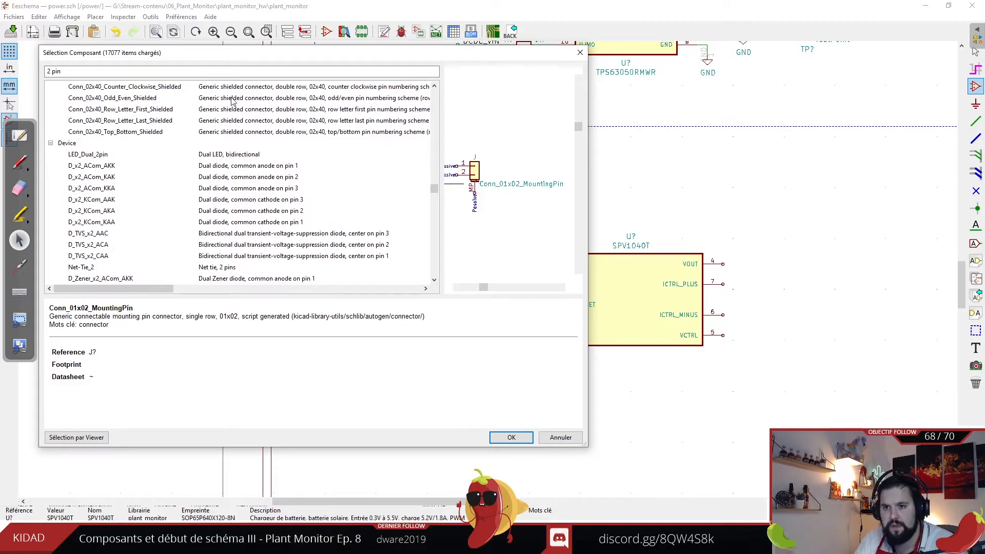
scroll(186, 137, down, 15)
- Search the symbol libraries for "pad" and preview the Housing_Pad and Heatsink_Pad_2Pin symbols
drag(110, 72, 8, 59)
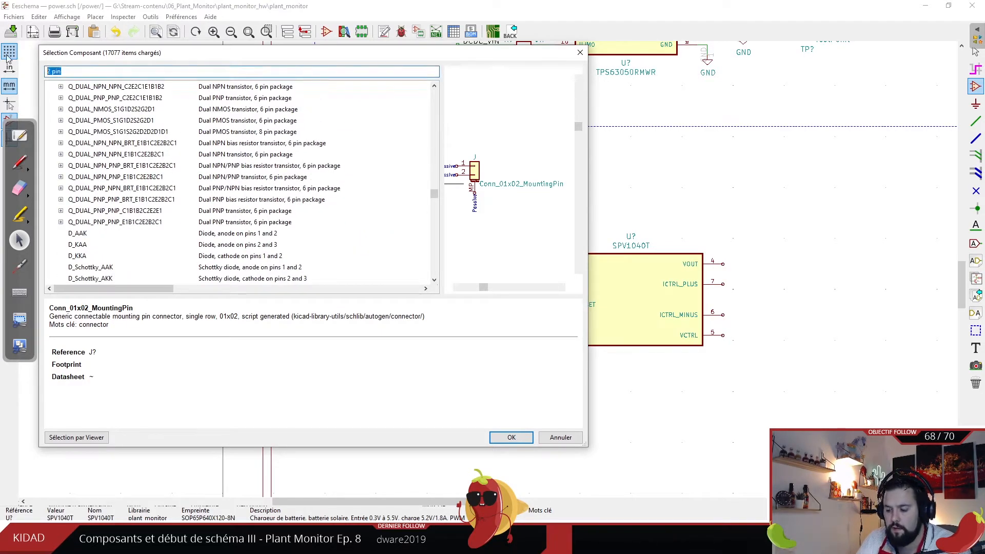
key(BackSpace)
text(pad)
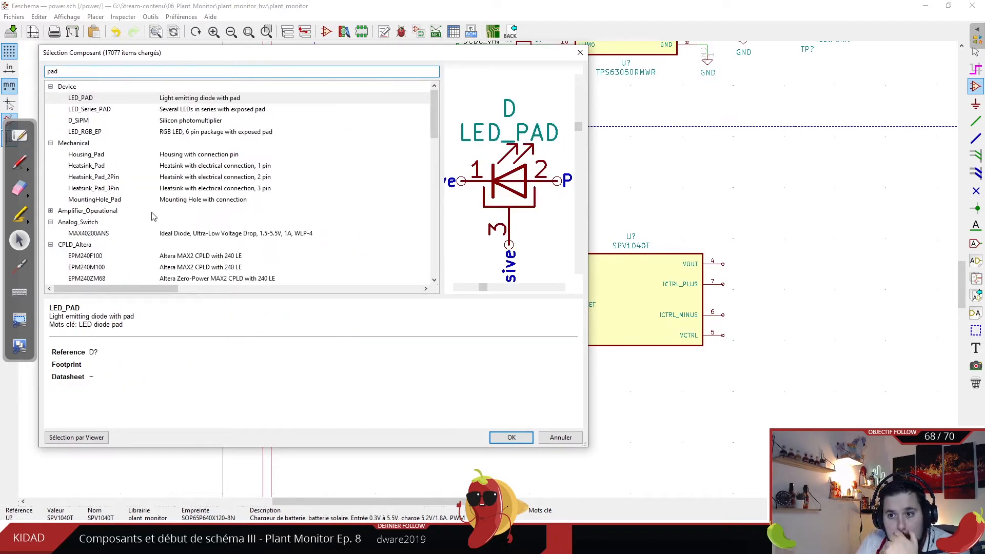
click(100, 156)
click(103, 178)
- Examine the other "pad" results and preview the MountingHole_Pad, Heatsink_Pad, Heatsink_Pad_2Pin and Heatsink_Pad_3Pin symbols
scroll(118, 200, down, 10)
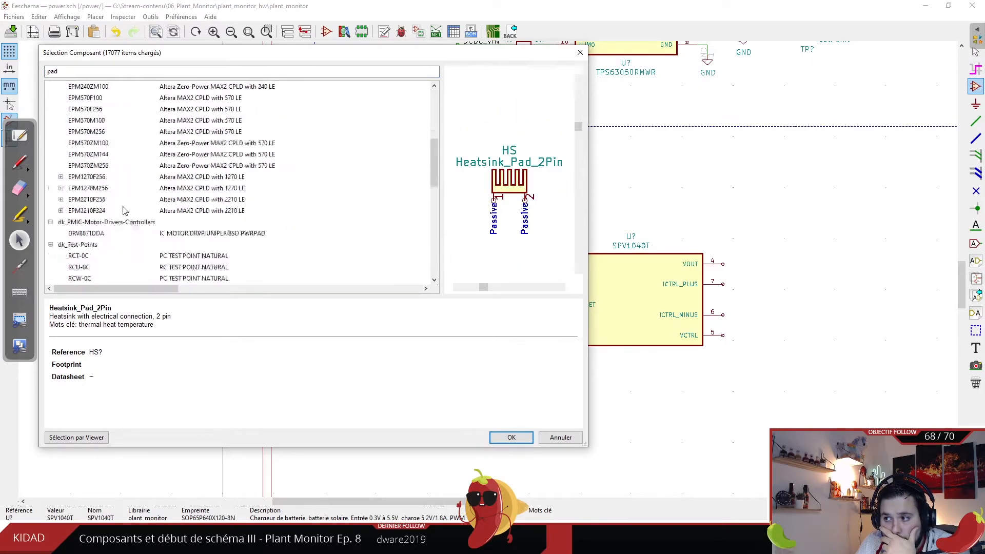
scroll(126, 209, down, 10)
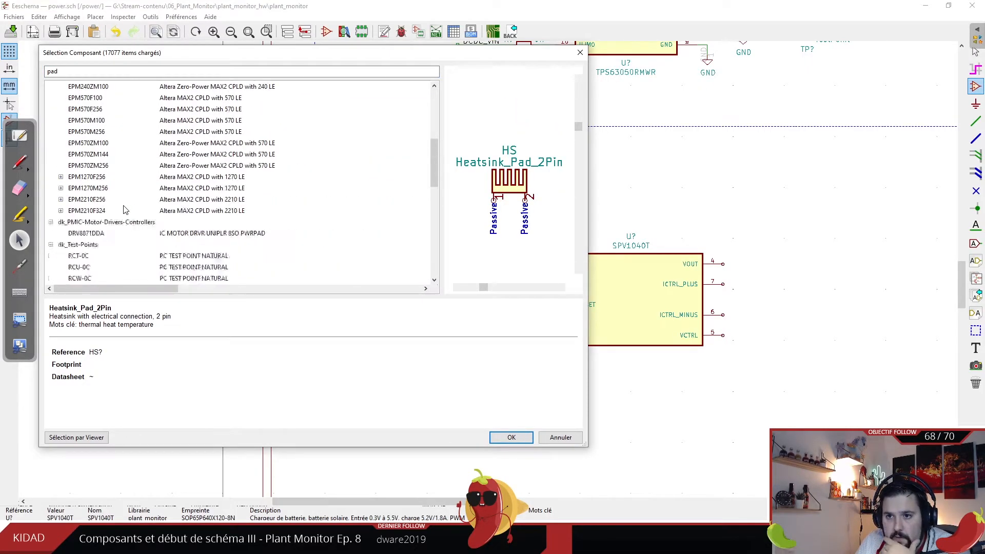
scroll(129, 205, up, 5)
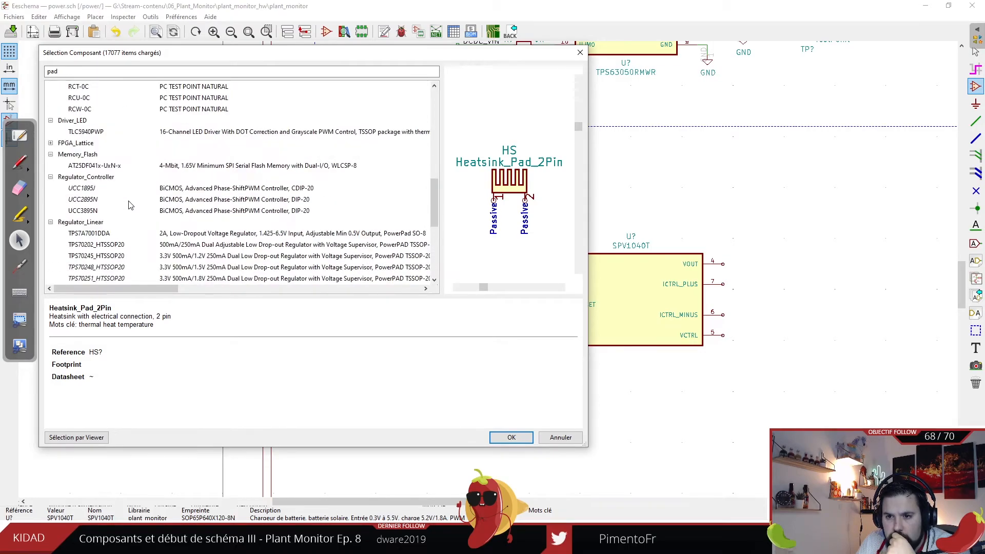
scroll(128, 206, down, 5)
scroll(123, 176, up, 6)
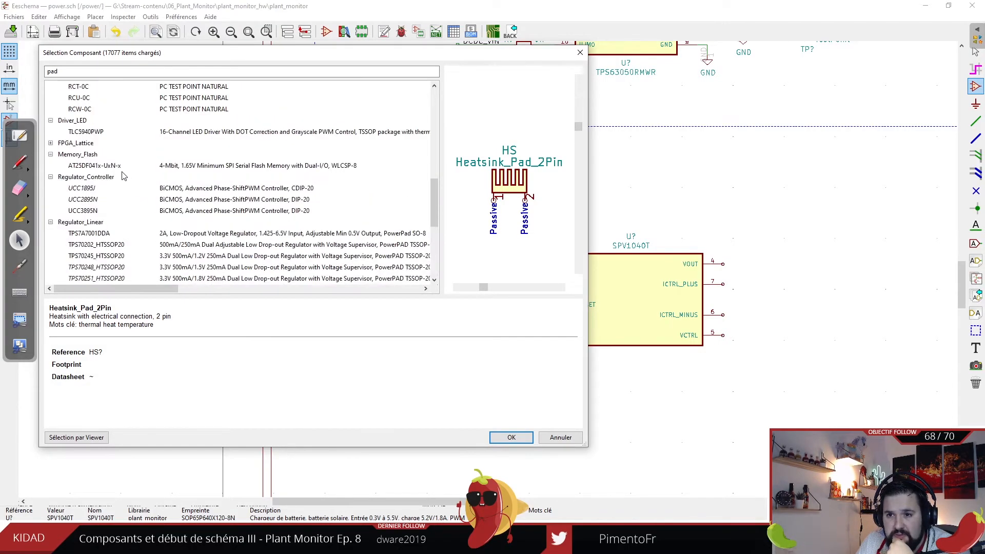
scroll(123, 176, up, 3)
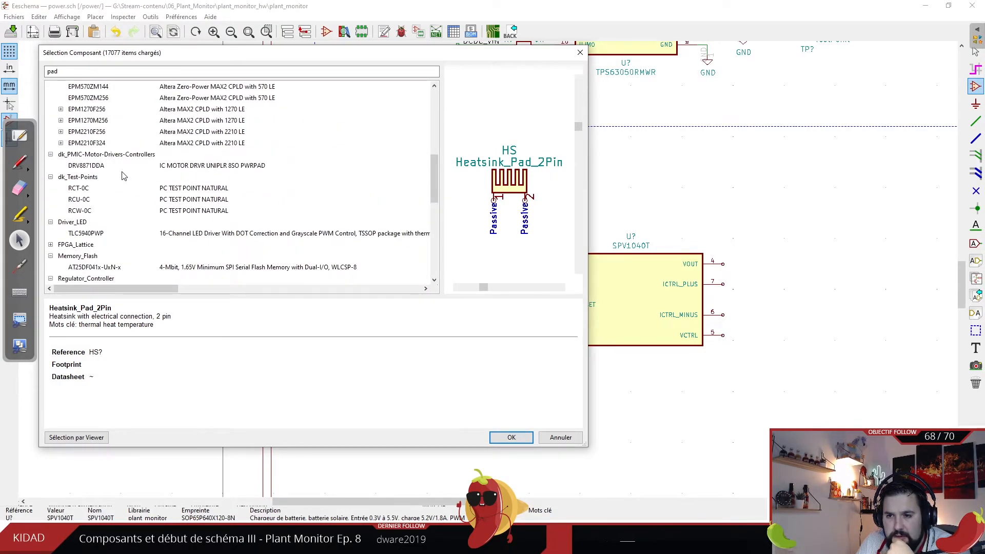
scroll(244, 155, up, 6)
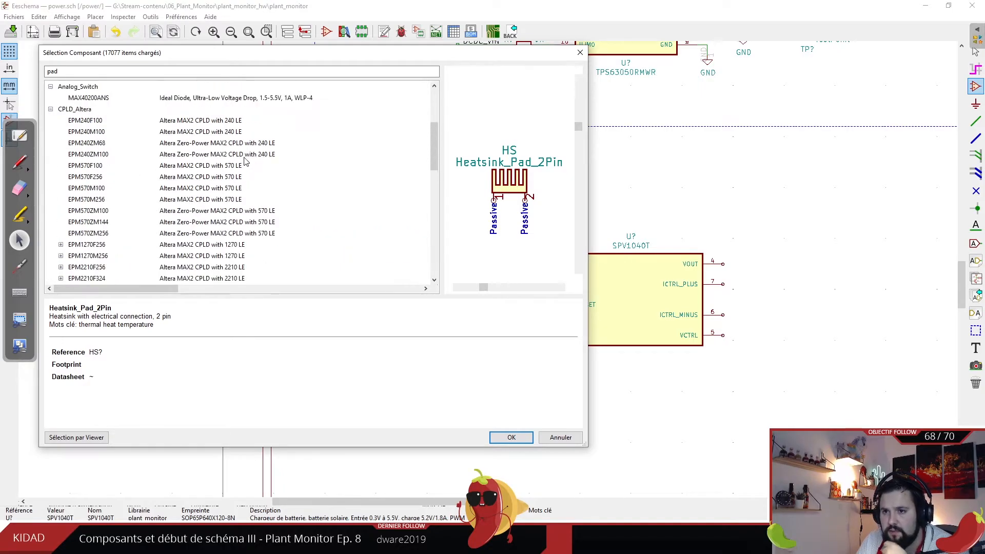
click(118, 132)
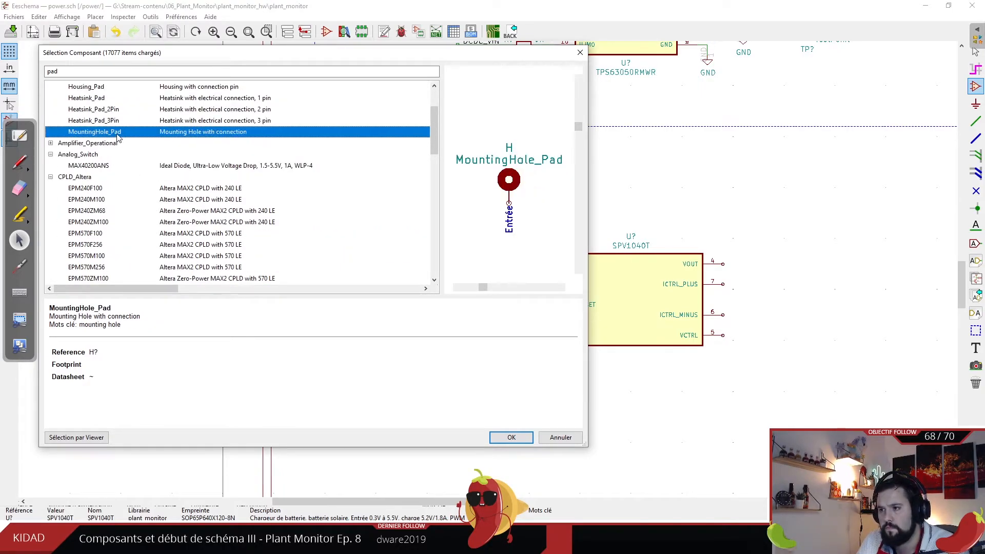
scroll(112, 116, up, 2)
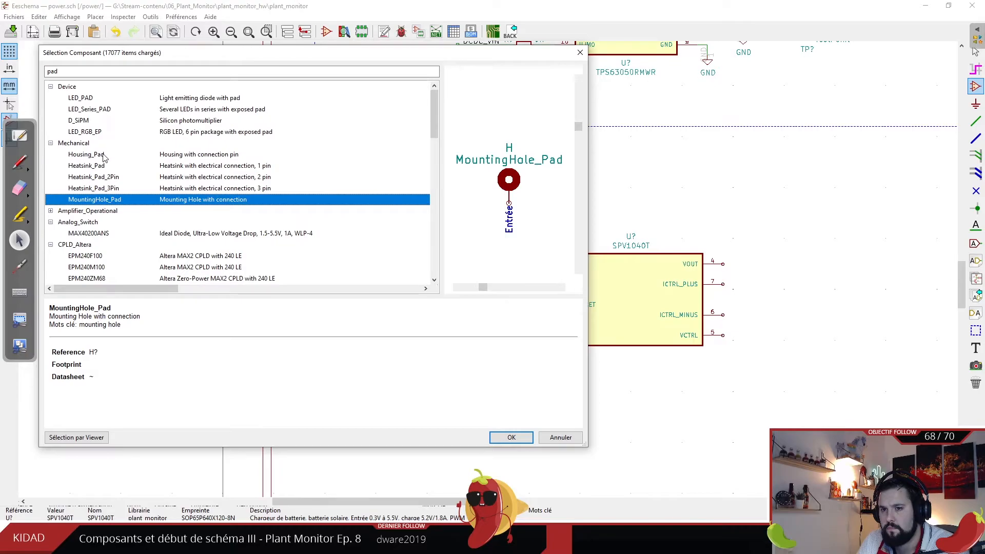
click(95, 166)
click(100, 177)
click(103, 188)
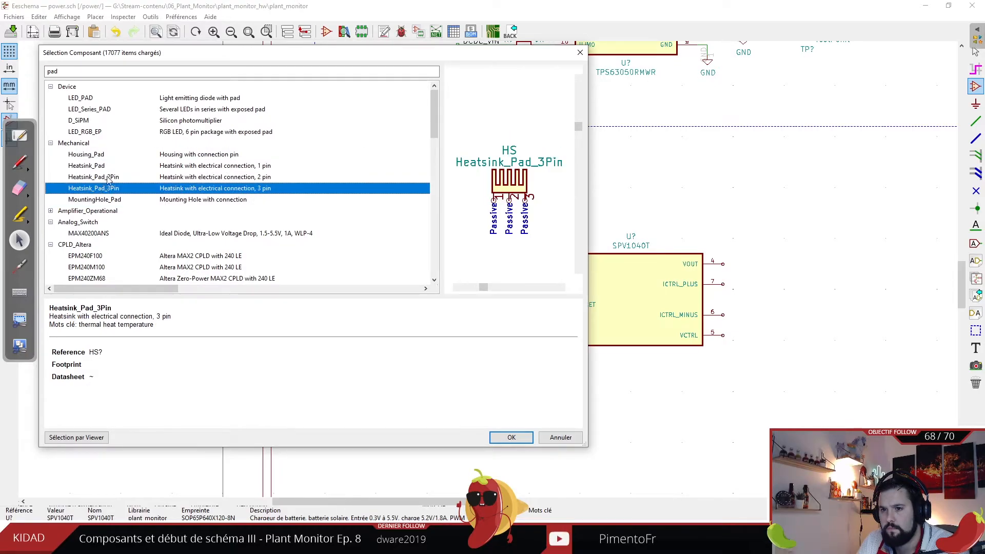
- Search for "test poi" and preview test point symbols, including 5000, 5002, TestPoint_Small, TestPoint_Probe and TestPoint_2Pole
key(BackSpace)
key(BackSpace)
key(BackSpace)
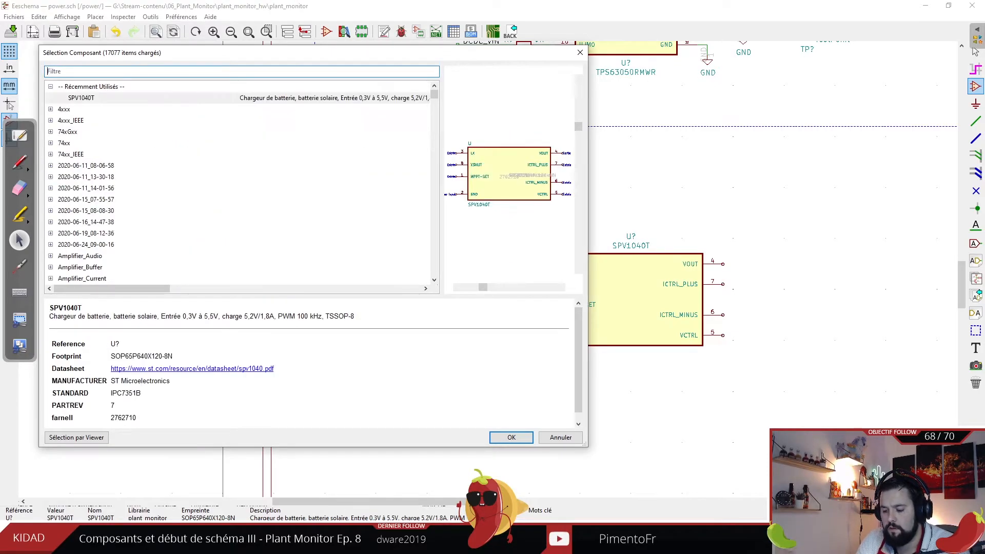
text(test poi)
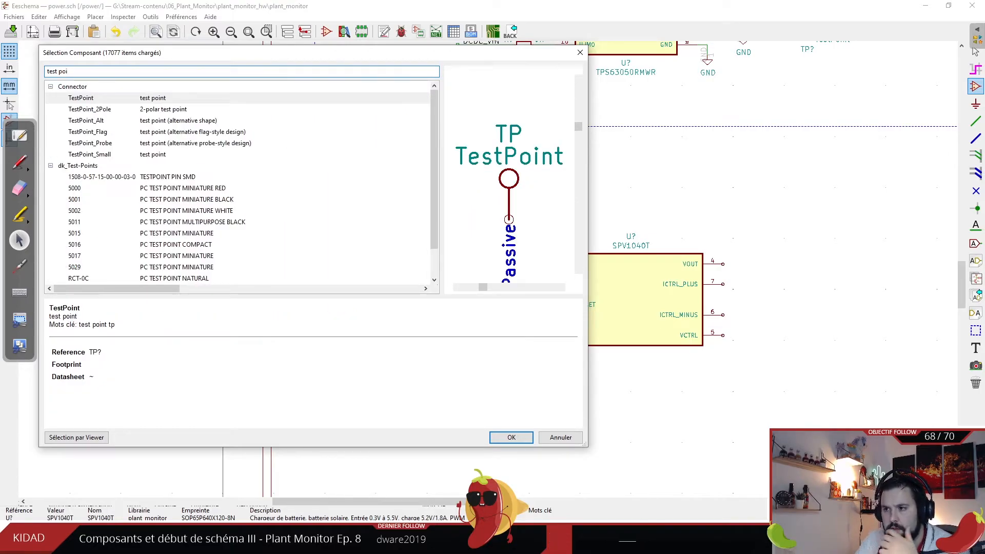
click(166, 188)
click(165, 210)
scroll(164, 210, down, 1)
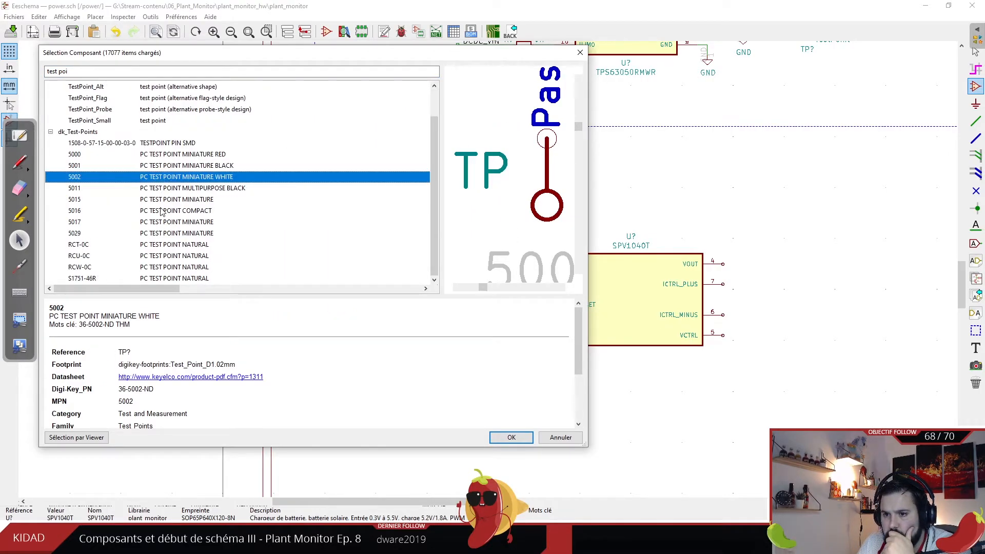
scroll(165, 206, up, 1)
click(180, 154)
click(180, 143)
click(180, 109)
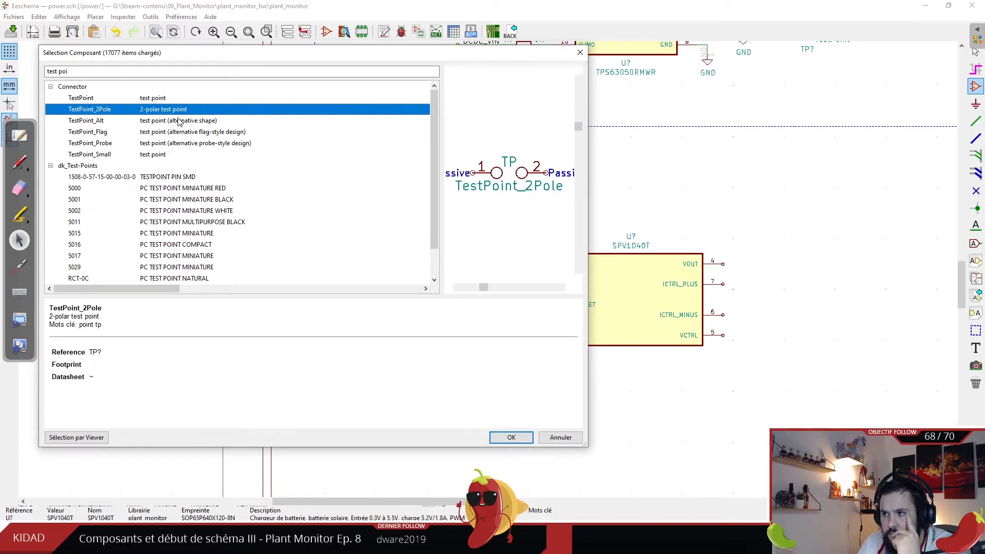
- Search the symbol libraries for "batt" and for "sola"
click(129, 77)
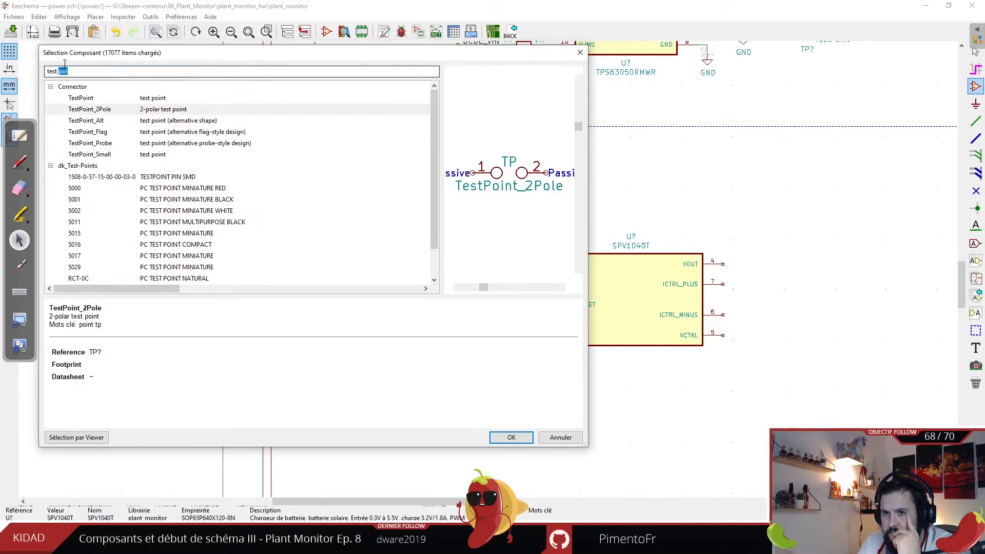
text(batt)
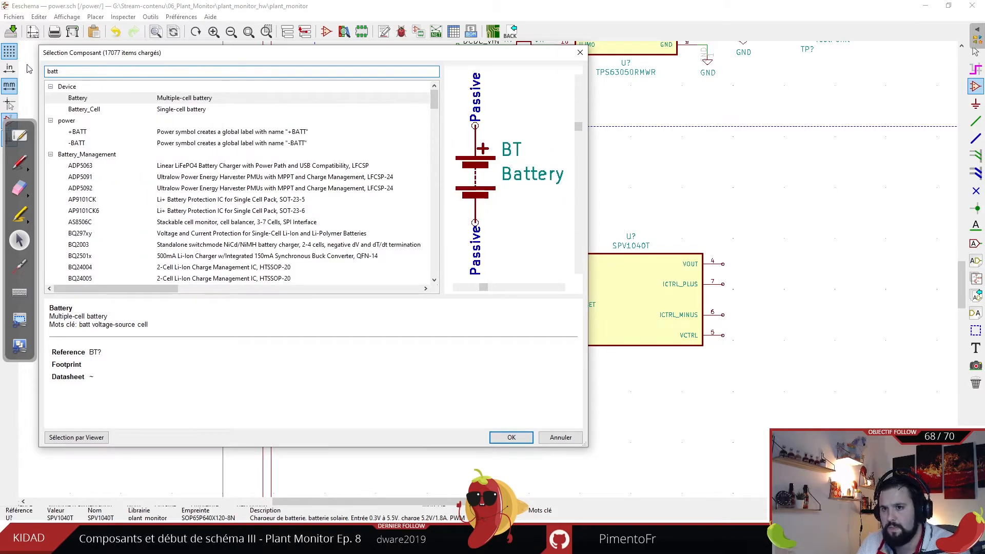
drag(86, 72, 36, 71)
text(qooa)
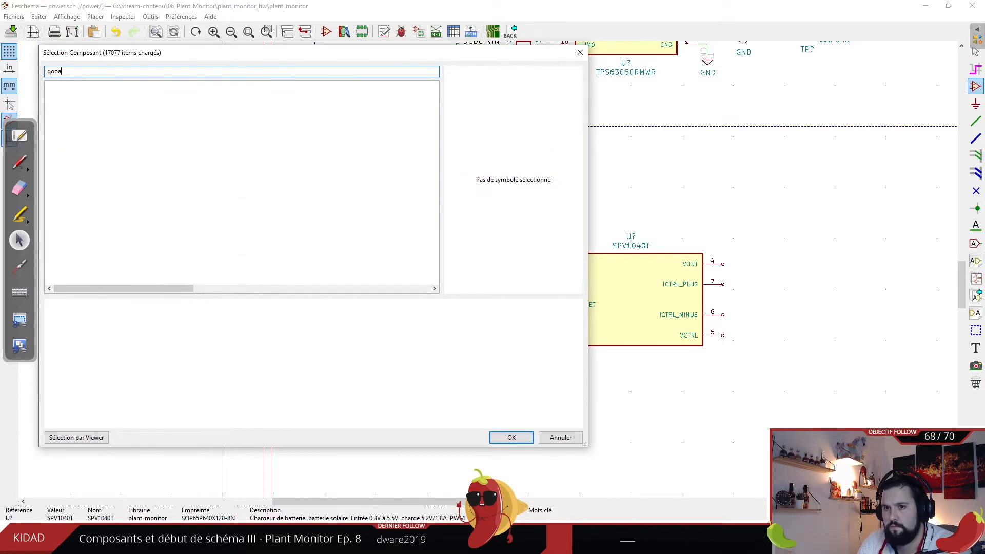
key(BackSpace)
key(BackSpace)
key(BackSpace)
key(BackSpace)
text(sola)
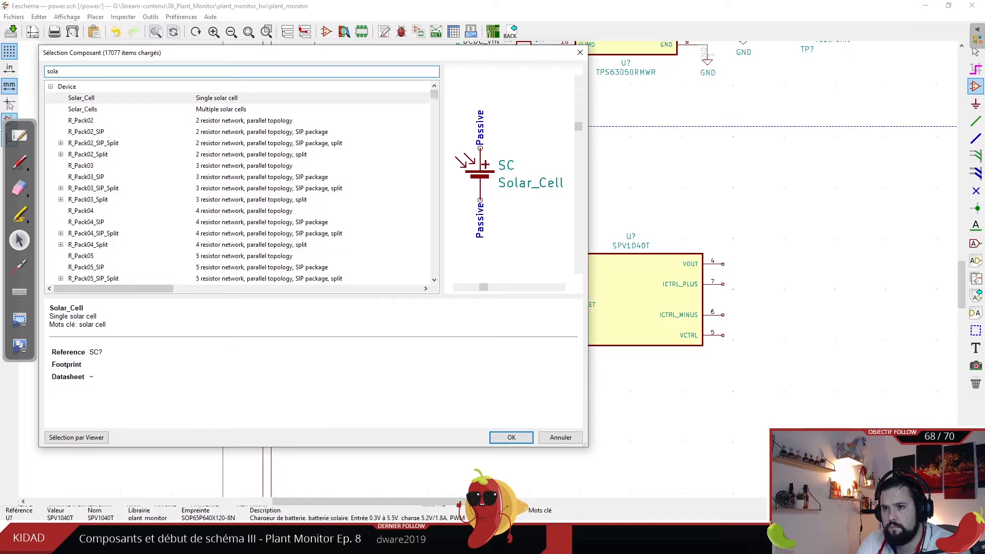
- Compare the Solar_Cell and Solar_Cells symbols and place the single Solar_Cell to the left of the SPV1040T
click(245, 111)
click(241, 101)
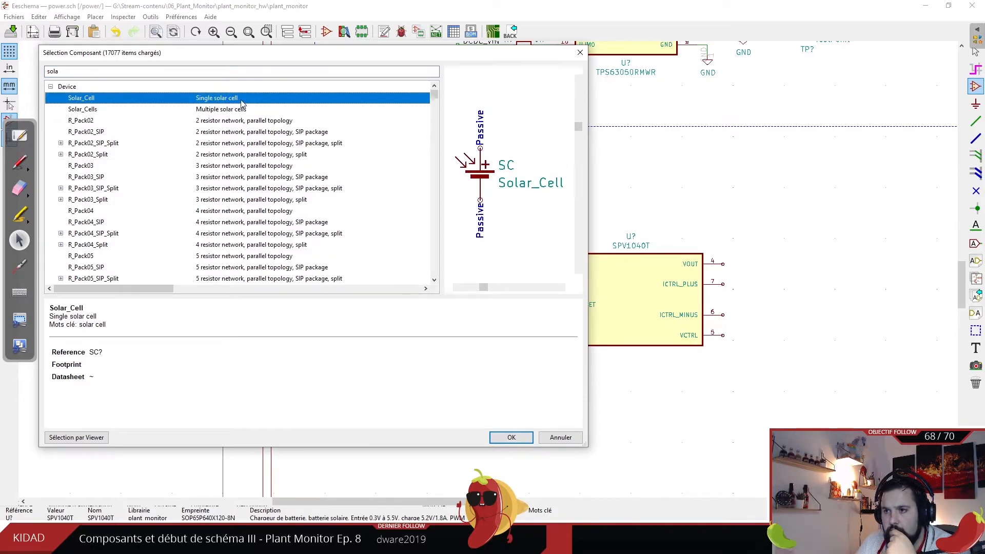
click(239, 109)
click(238, 98)
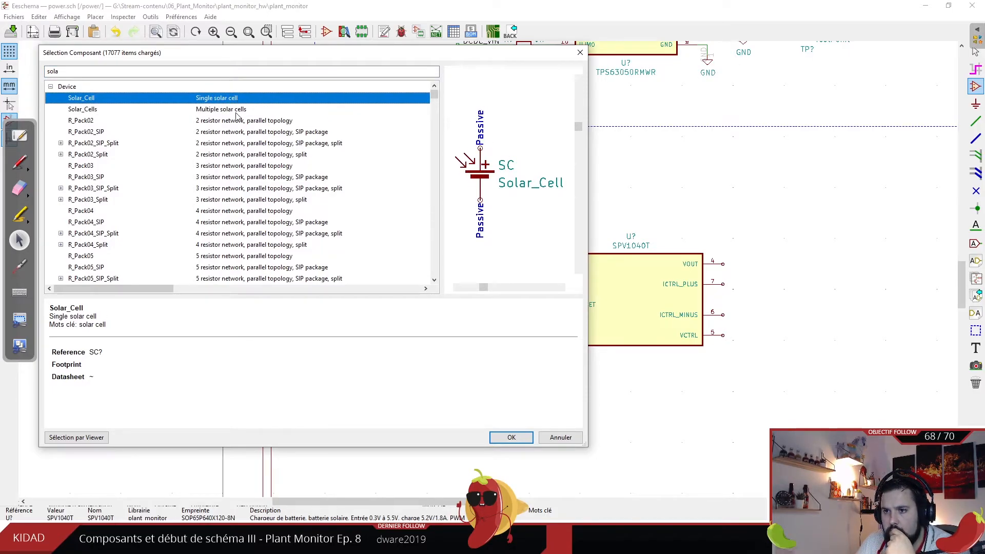
click(236, 116)
click(237, 99)
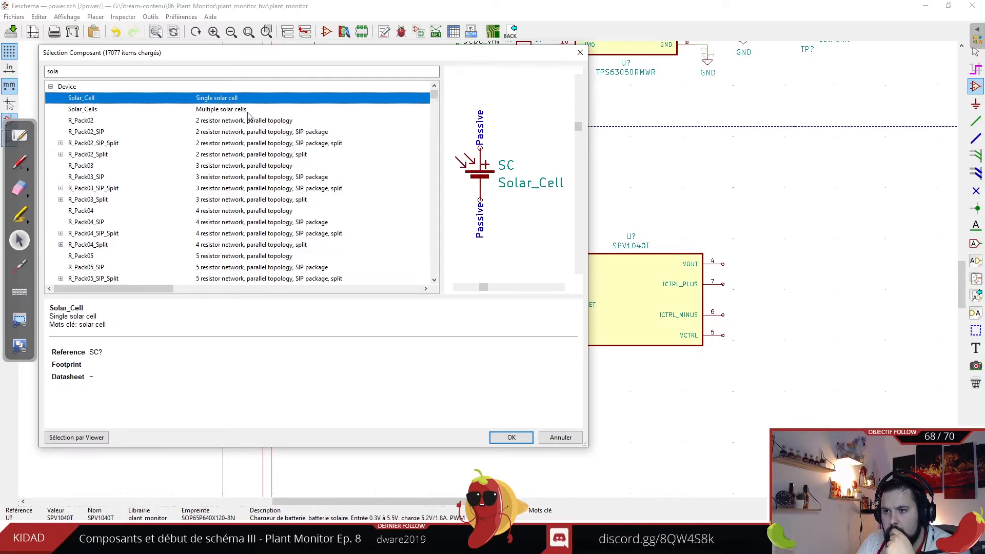
click(512, 437)
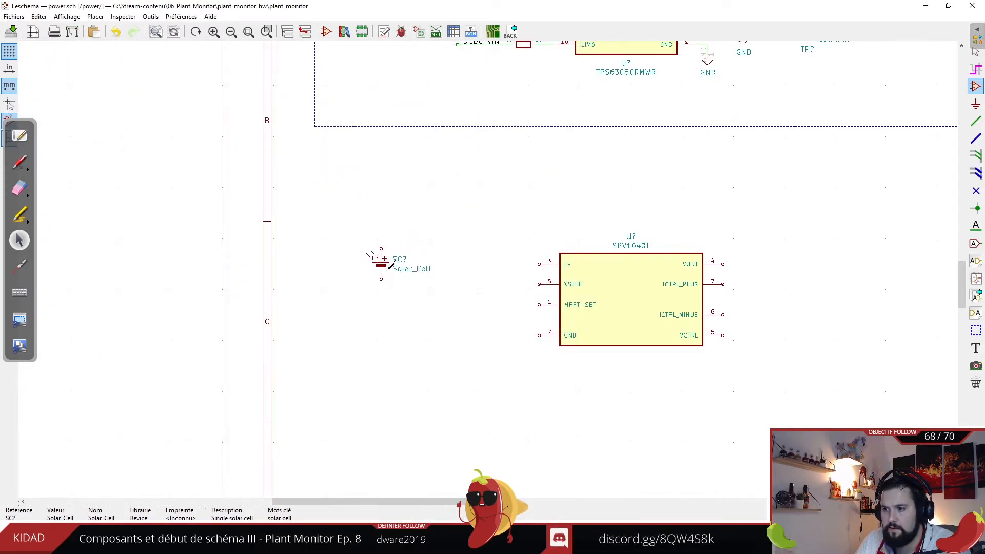
- Open the solar cell symbol's properties and bring up the footprint library browser from its Footprint field
key(e)
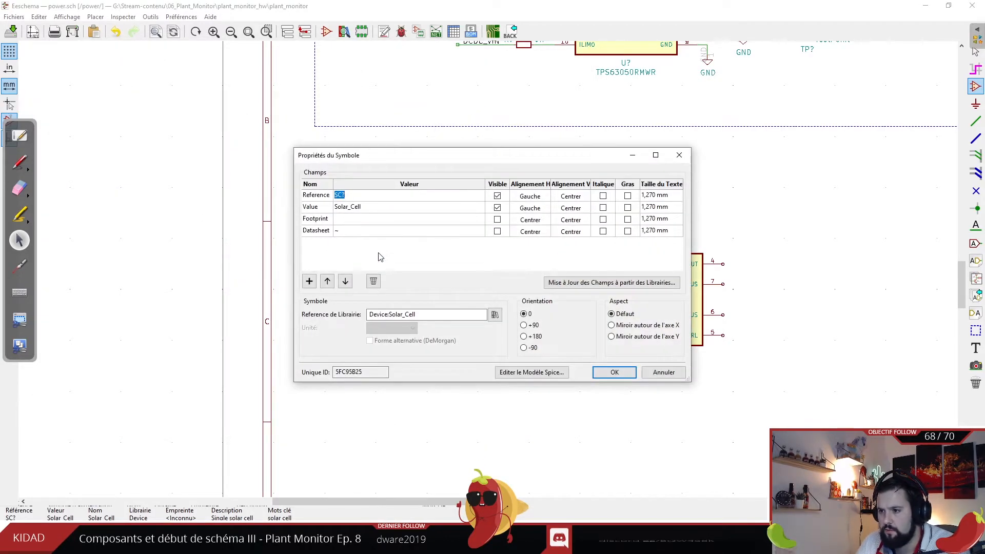
click(462, 230)
click(462, 218)
click(481, 218)
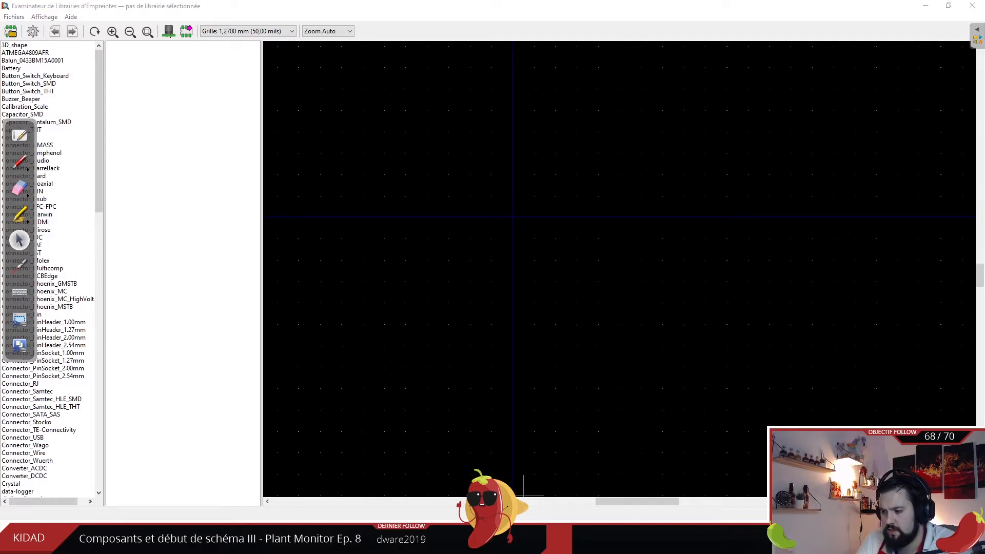
click(14, 139)
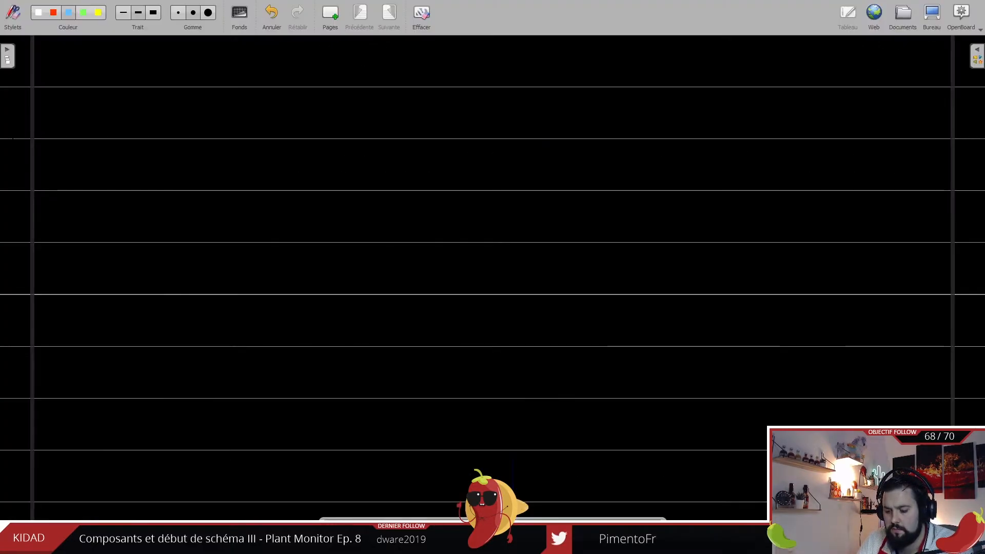
key(alt+Tab)
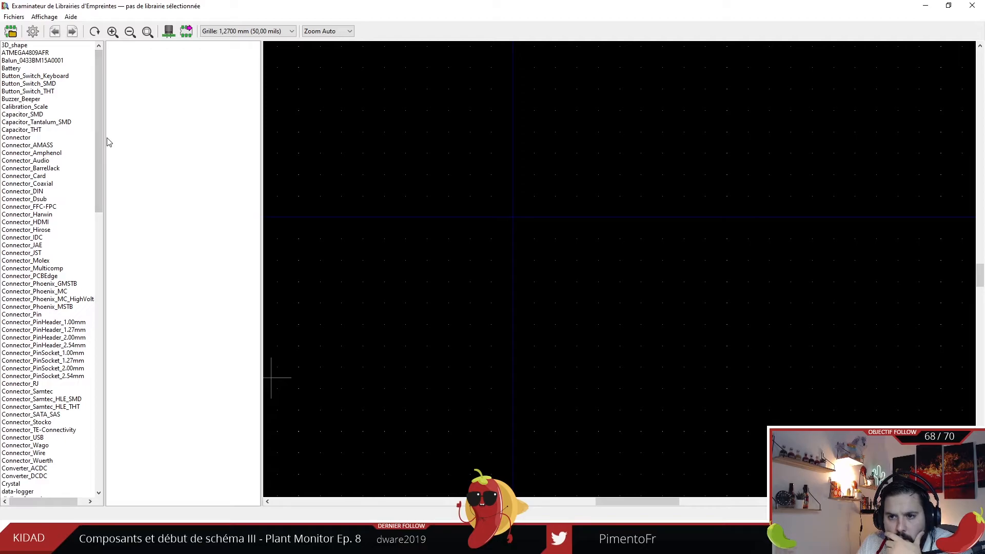
- Open the TestPoint footprint library and preview its beaded loop, Keystone 5019 and TestPoint_Pad_1.5x1.5mm footprints
drag(100, 141, 100, 398)
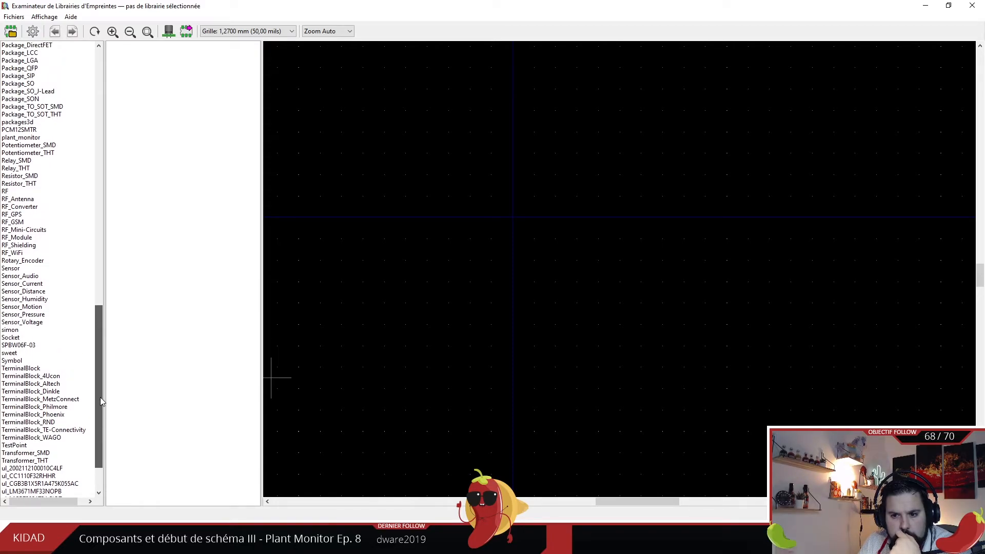
click(25, 445)
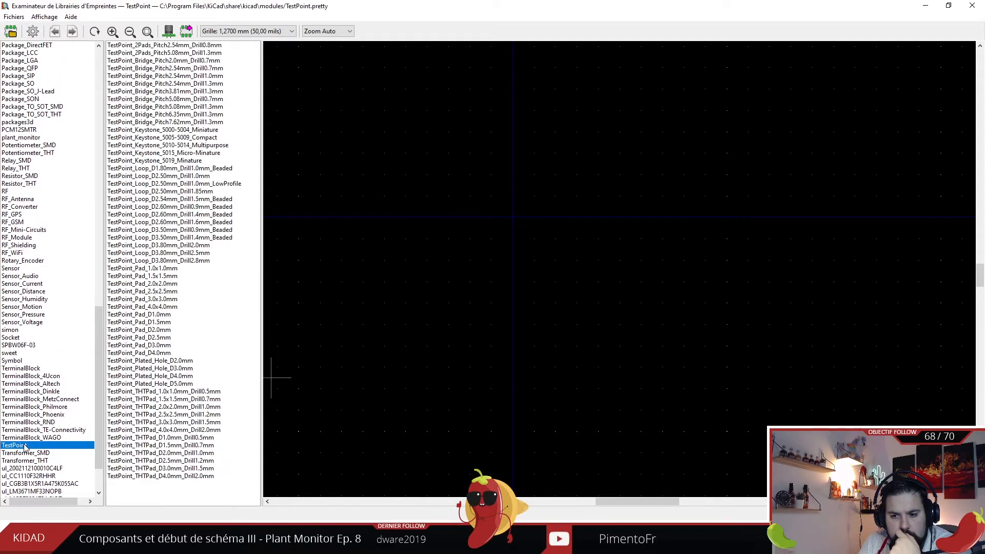
click(151, 236)
click(160, 200)
click(166, 163)
click(166, 277)
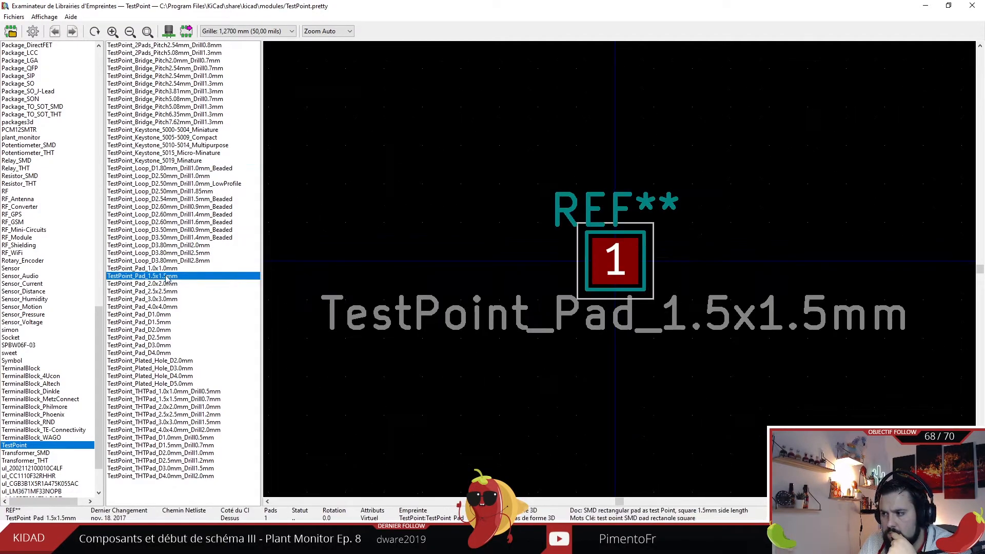
- Preview the round pad, plated hole and through-hole pad test points, plus TestPoint_Loop_D2.60mm_Drill1.6mm_Beaded
click(165, 322)
click(168, 368)
click(170, 407)
click(172, 453)
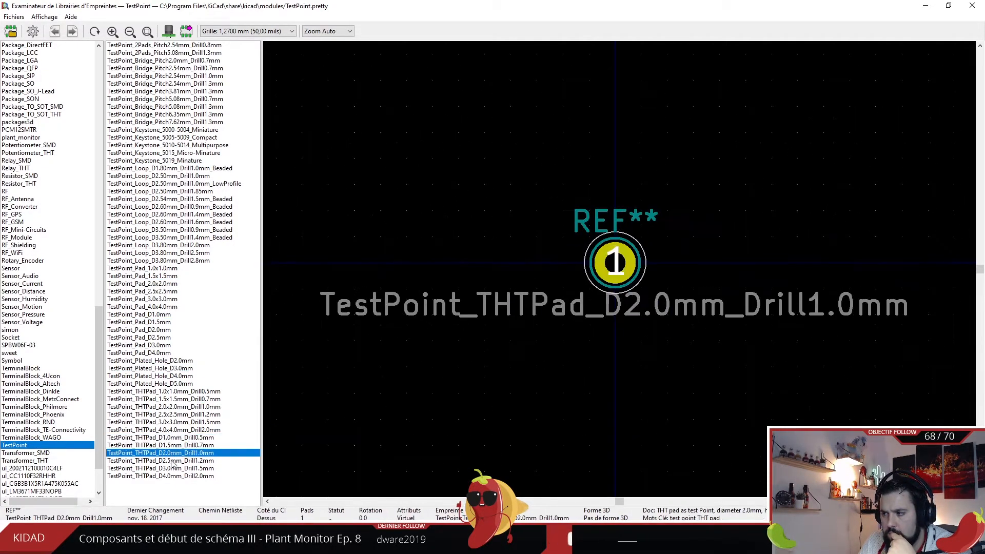
click(174, 468)
click(169, 222)
- Browse the other footprint libraries for a solar cell footprint, opening LED_THT, Module and LED_SMD
scroll(55, 176, up, 2)
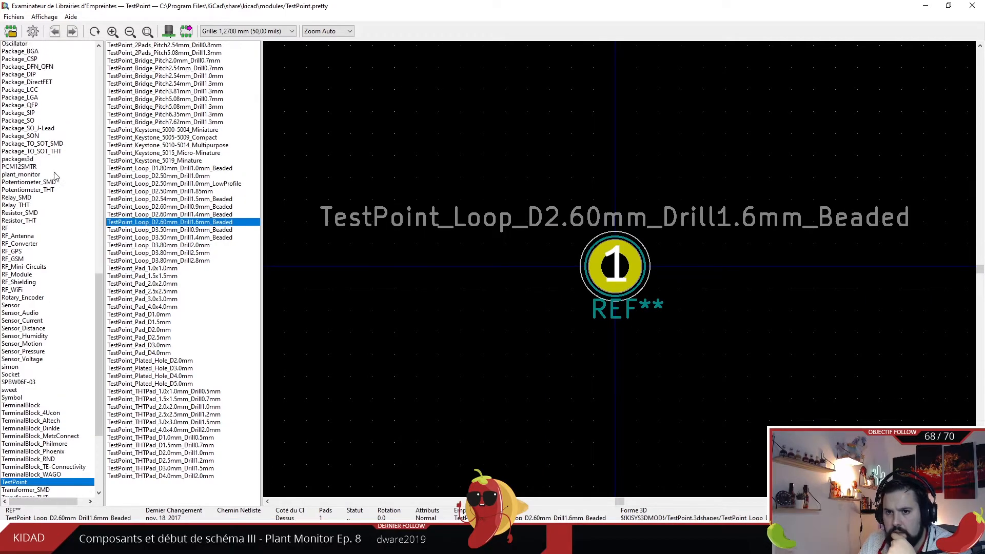
scroll(56, 176, up, 9)
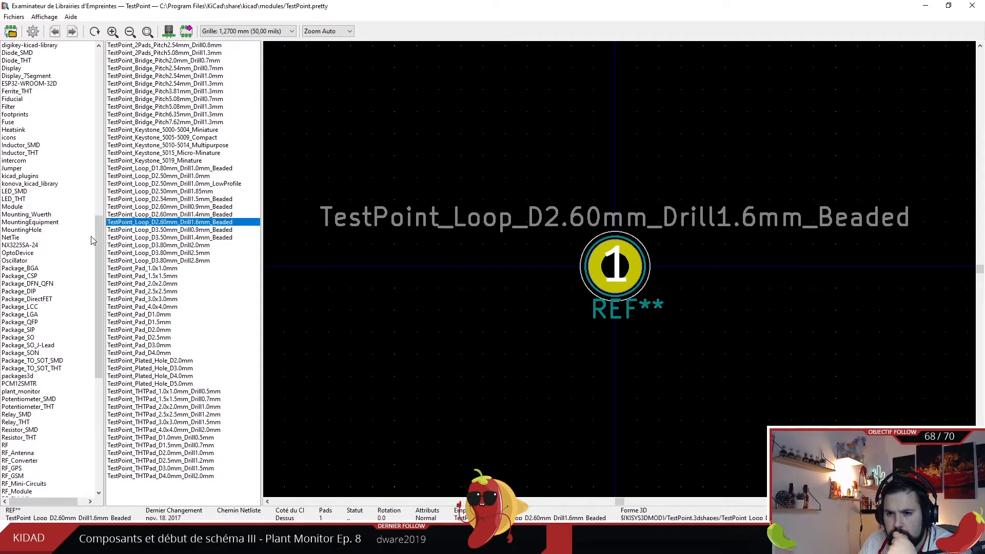
click(51, 198)
click(51, 206)
click(50, 192)
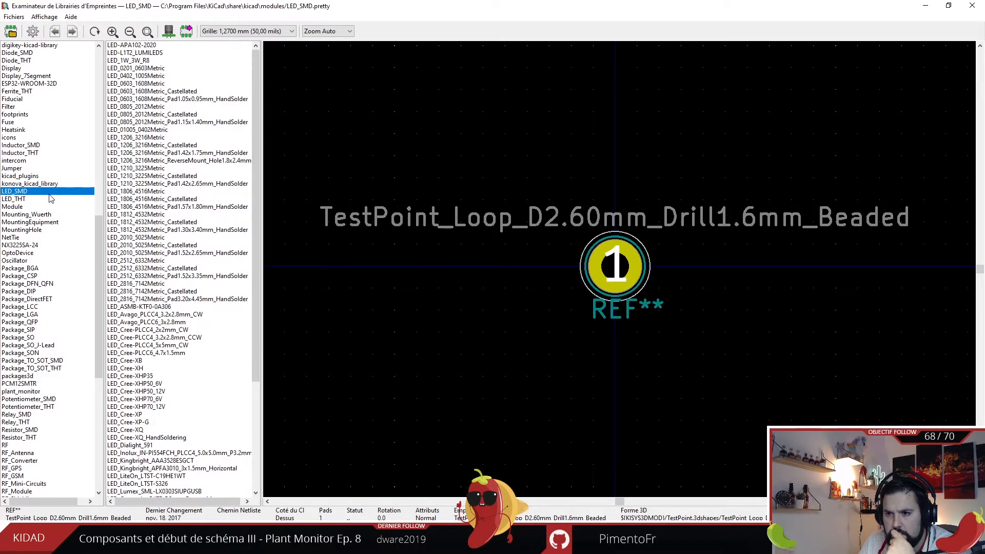
scroll(46, 188, up, 3)
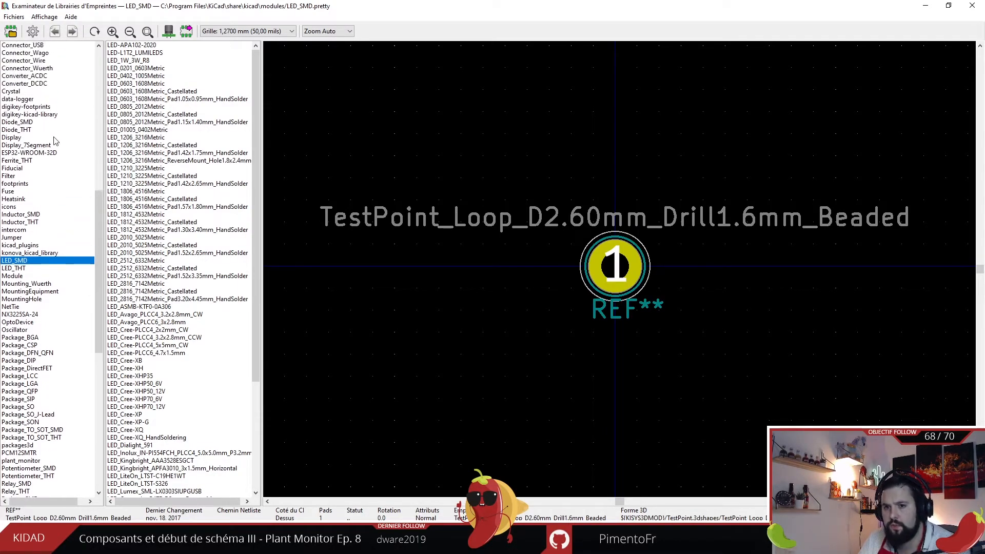
- Look through the Fiducial and connector footprint libraries, previewing the 1.0 mm and 0.9 mm pin footprints in Connector_Pin
click(44, 176)
click(28, 169)
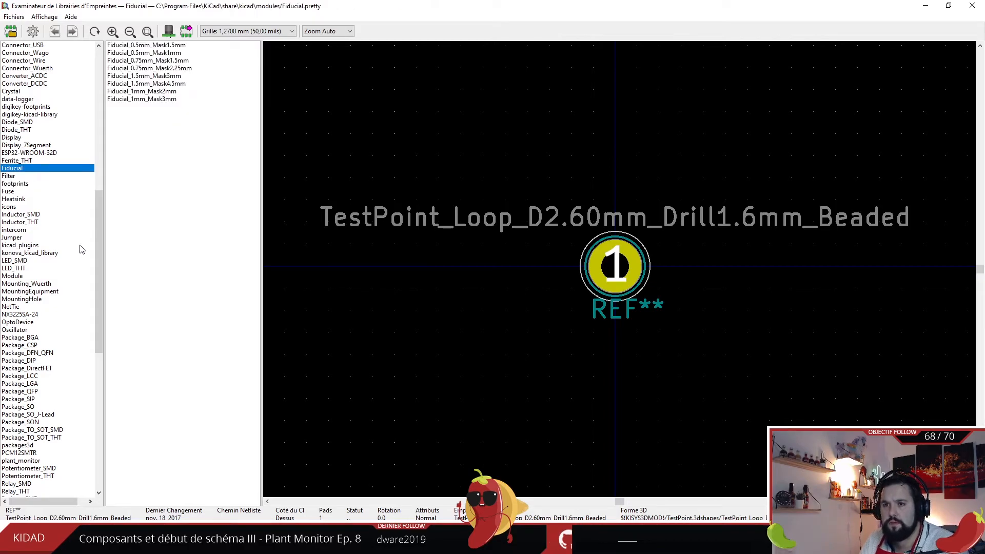
drag(99, 241, 93, 407)
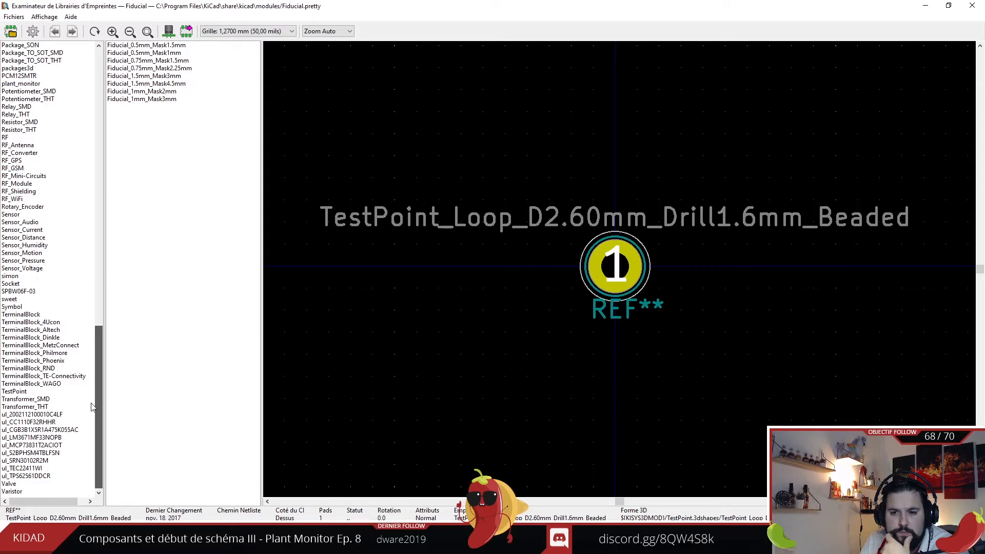
scroll(92, 406, up, 20)
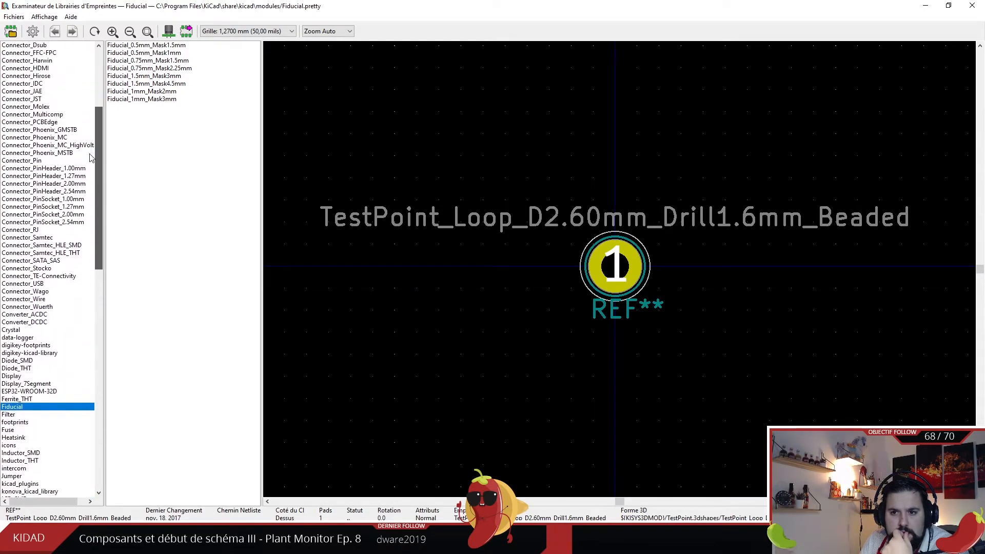
scroll(89, 158, up, 6)
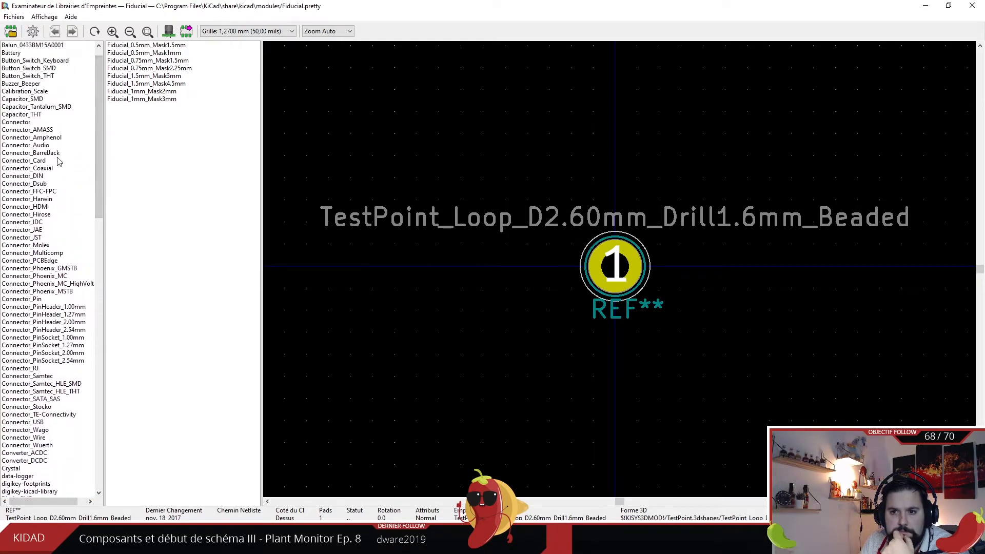
click(50, 161)
click(49, 146)
click(50, 153)
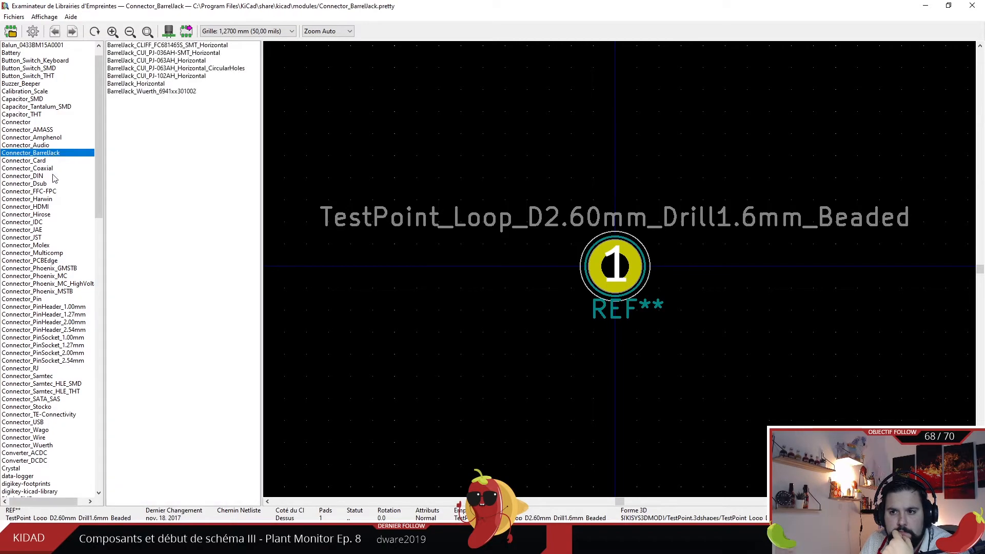
click(54, 252)
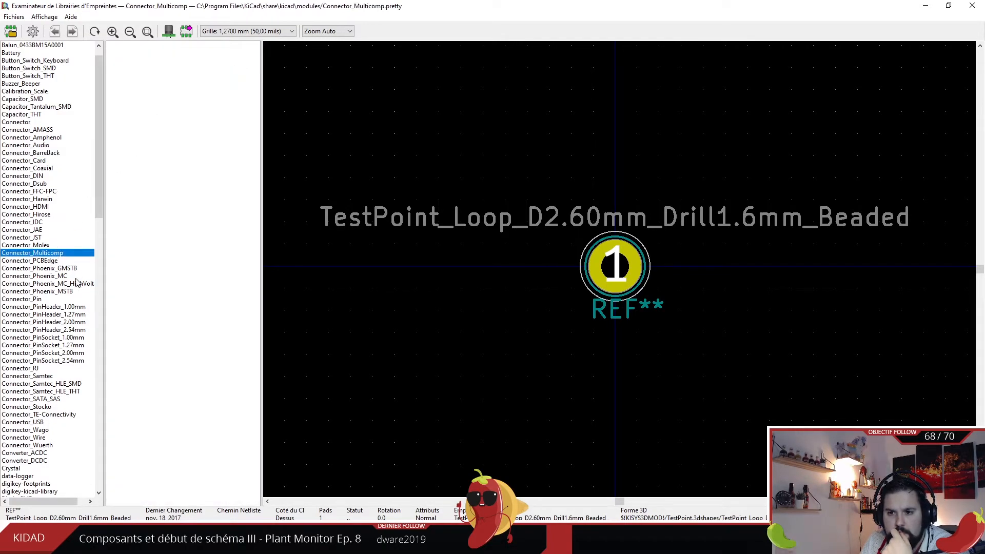
click(44, 245)
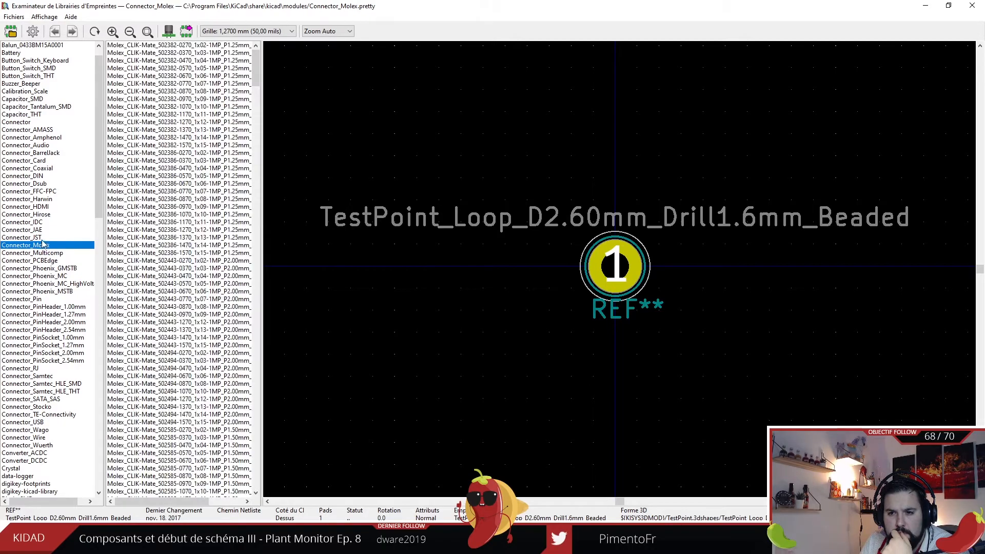
key(Up)
click(47, 298)
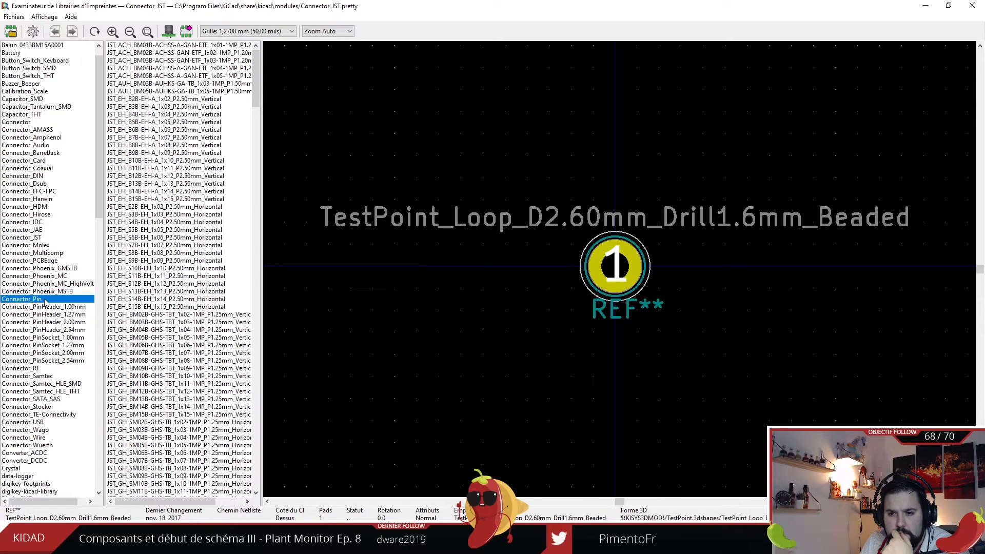
click(137, 62)
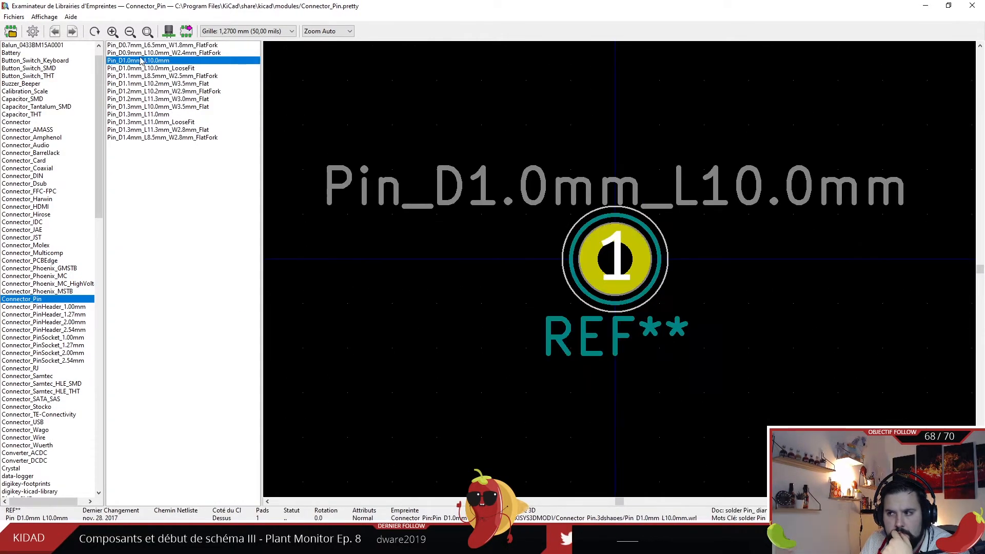
key(Up)
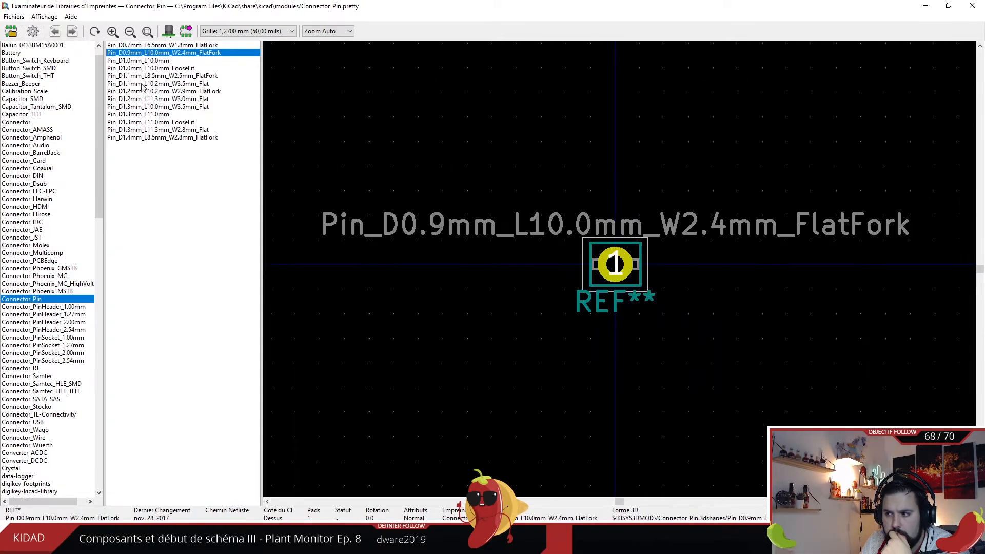
click(73, 330)
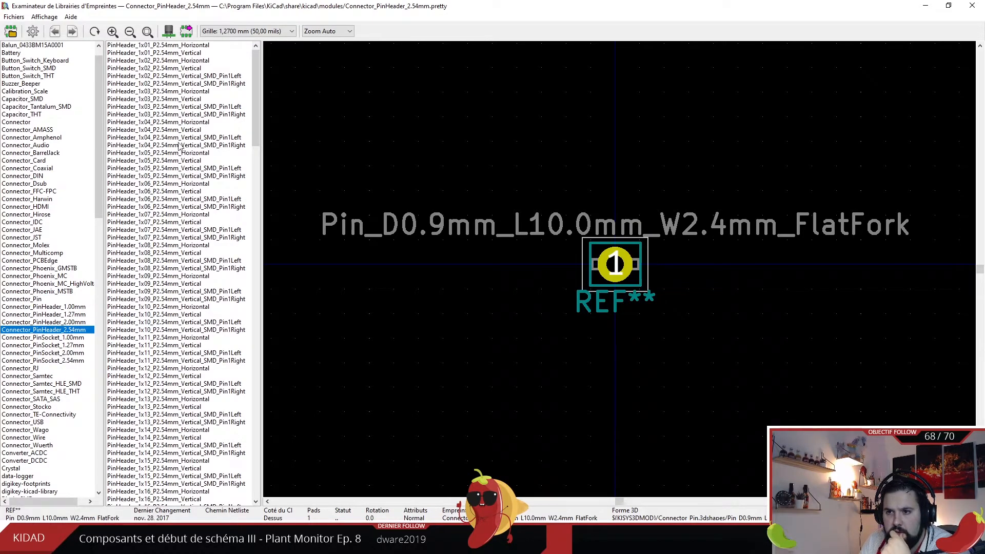
click(179, 69)
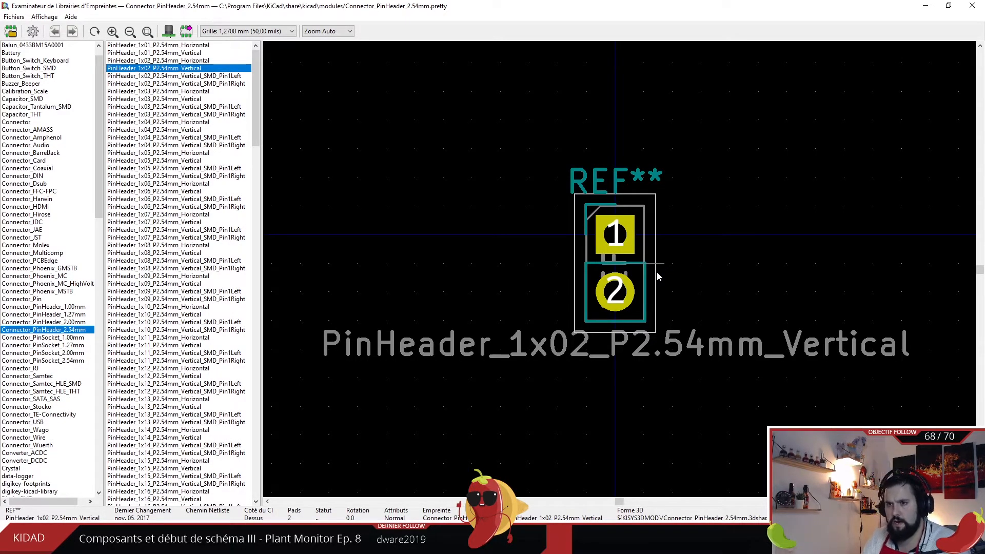
double_click(190, 68)
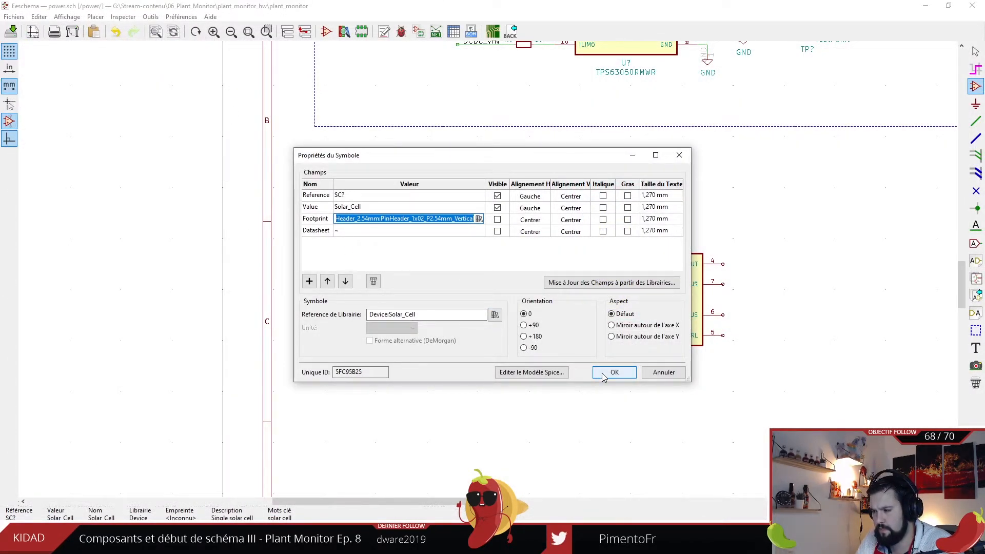
drag(573, 422, 714, 164)
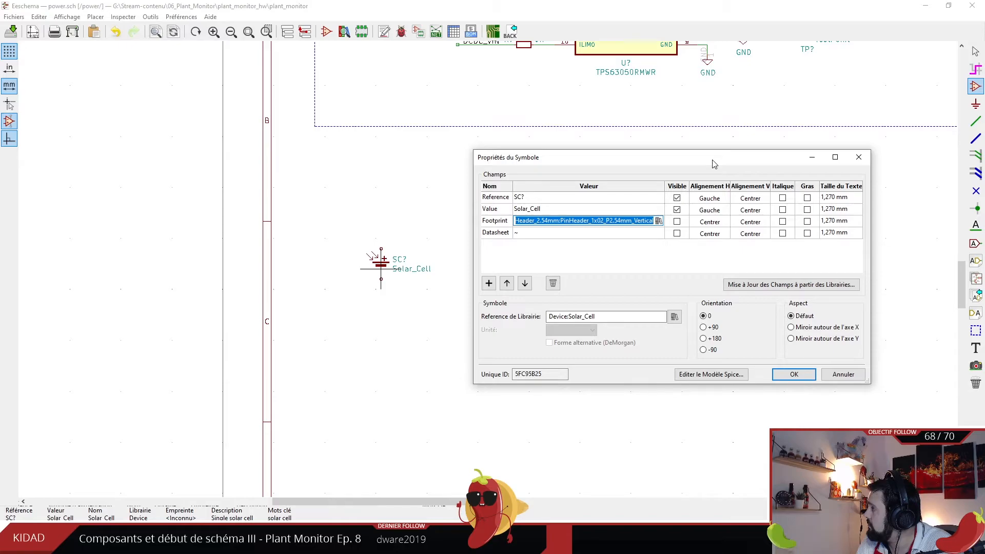
click(843, 375)
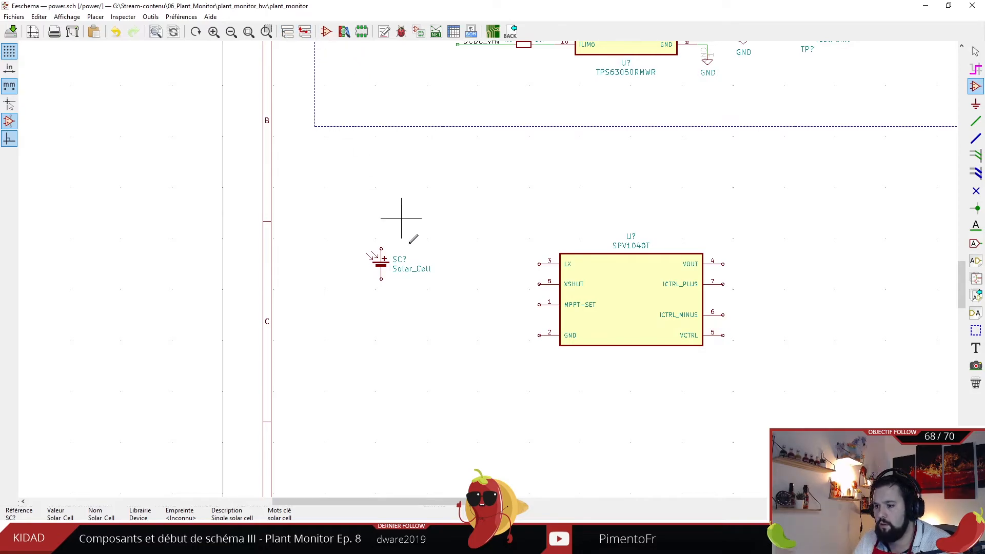
- Switch to the Footprint Editor and show its library tree
click(465, 543)
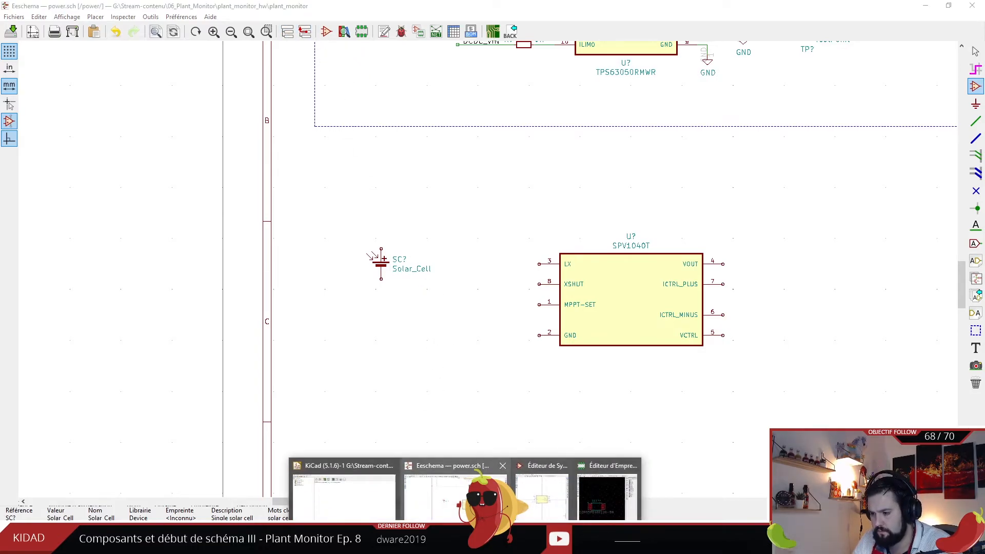
click(597, 506)
scroll(313, 123, down, 1)
scroll(89, 293, down, 1)
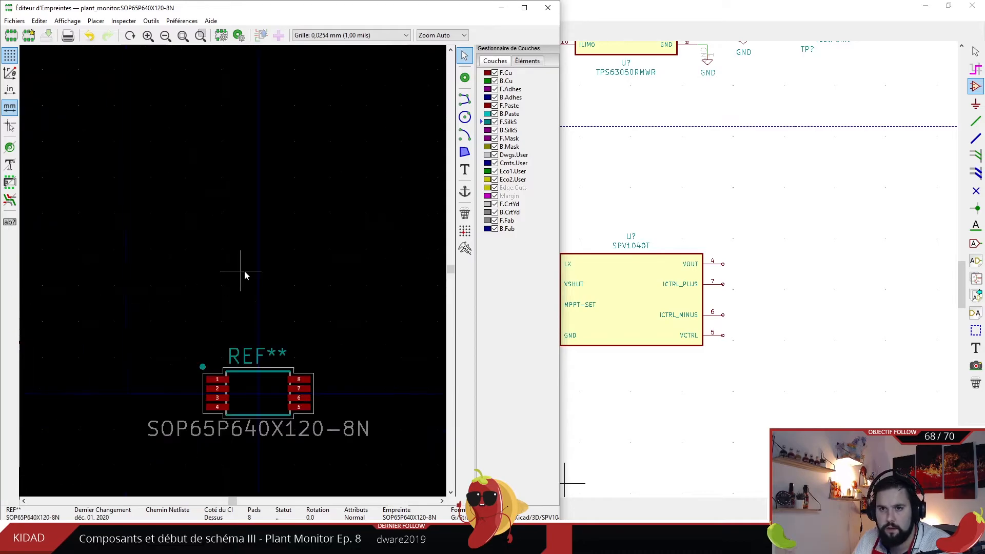
click(14, 220)
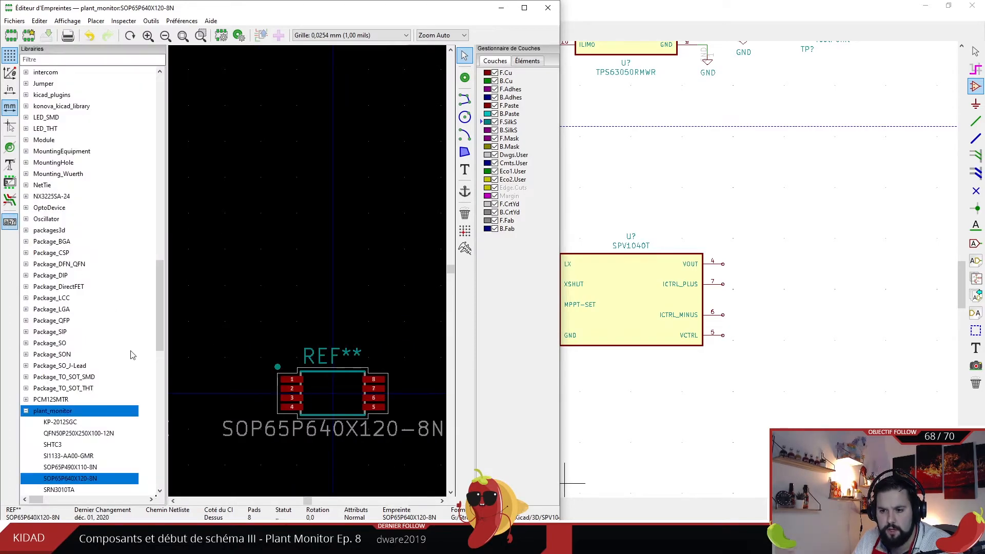
- Create a new footprint named SOLAR_CELL in the plant_monitor library
scroll(132, 355, down, 2)
right_click(77, 343)
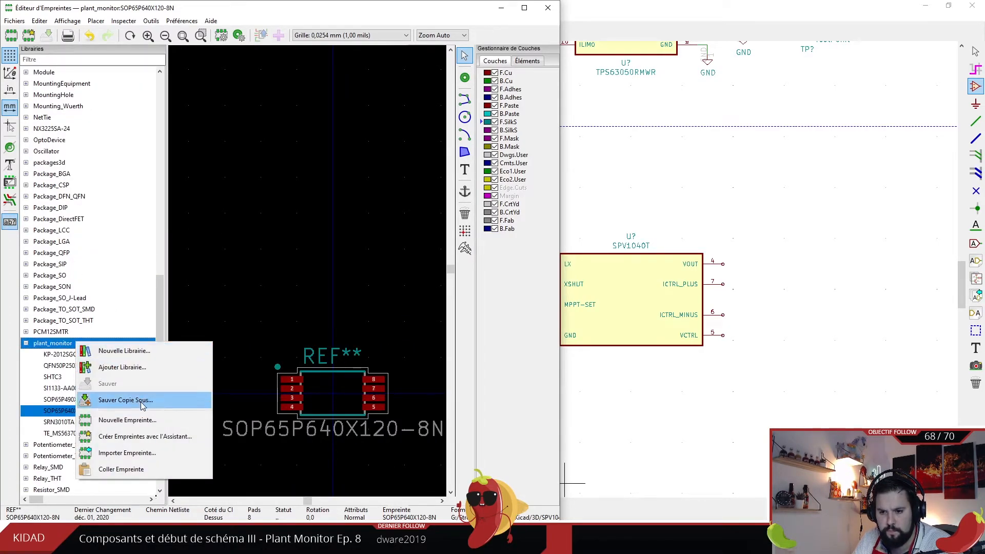
click(138, 420)
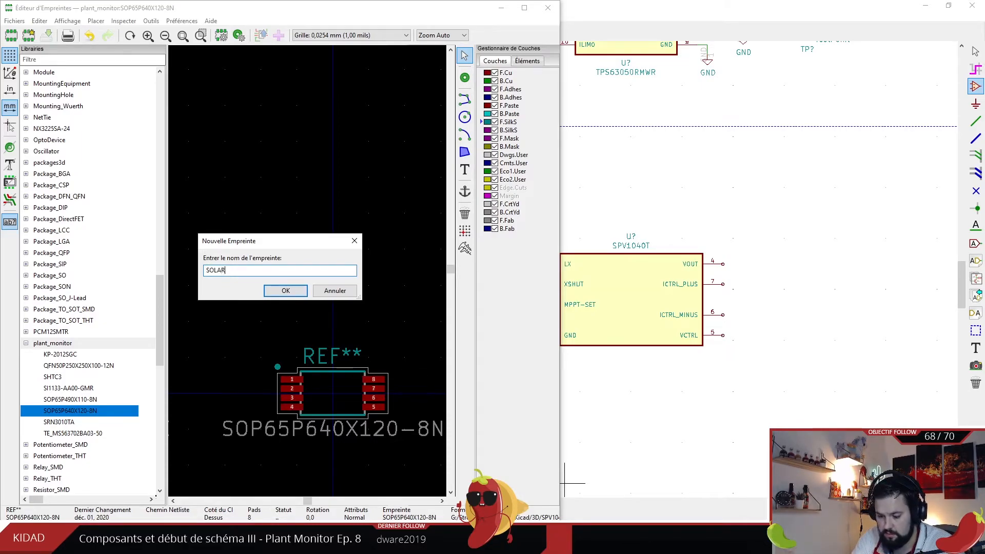
key(Return)
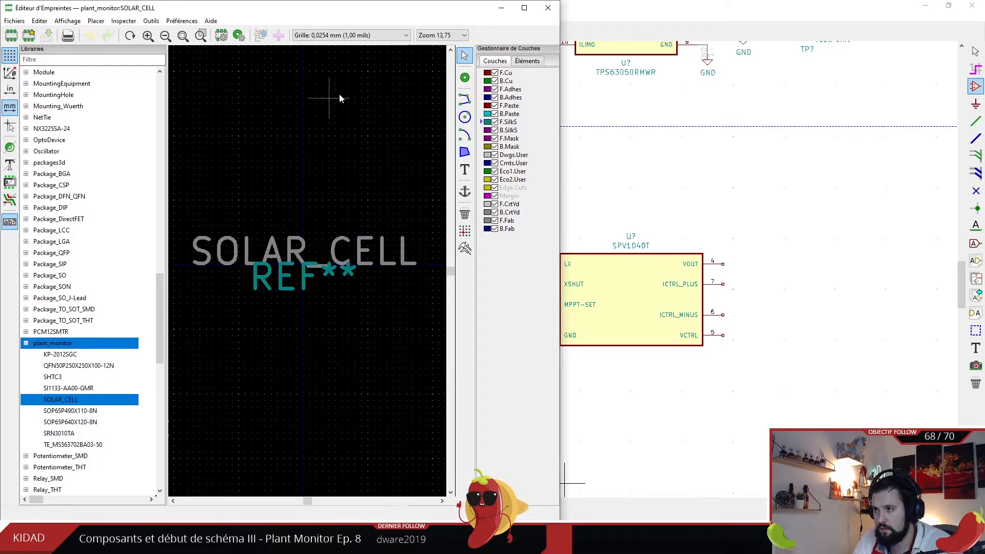
- Maximize the editor window and place the SOLAR_CELL value text well above the origin and the REF** text well below it
click(524, 7)
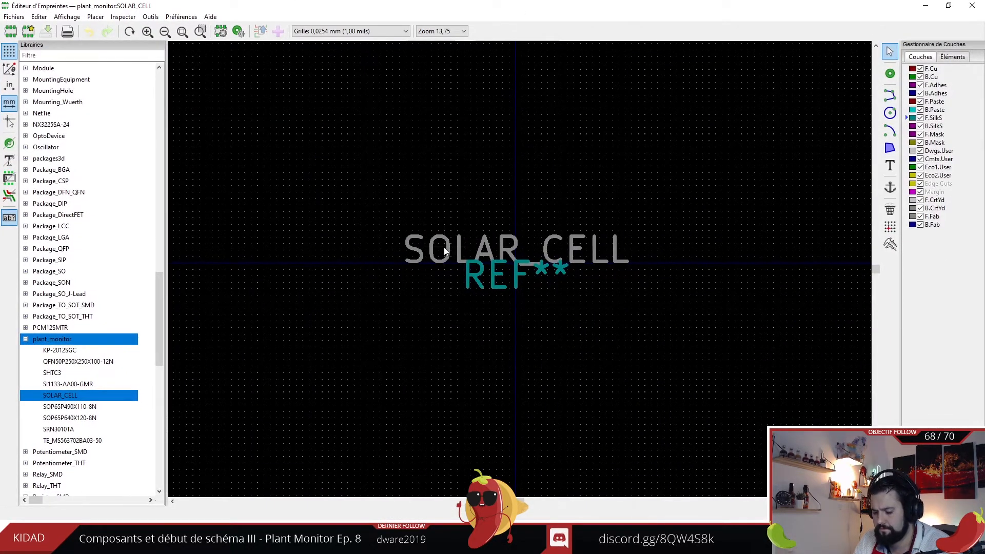
drag(444, 251, 515, 98)
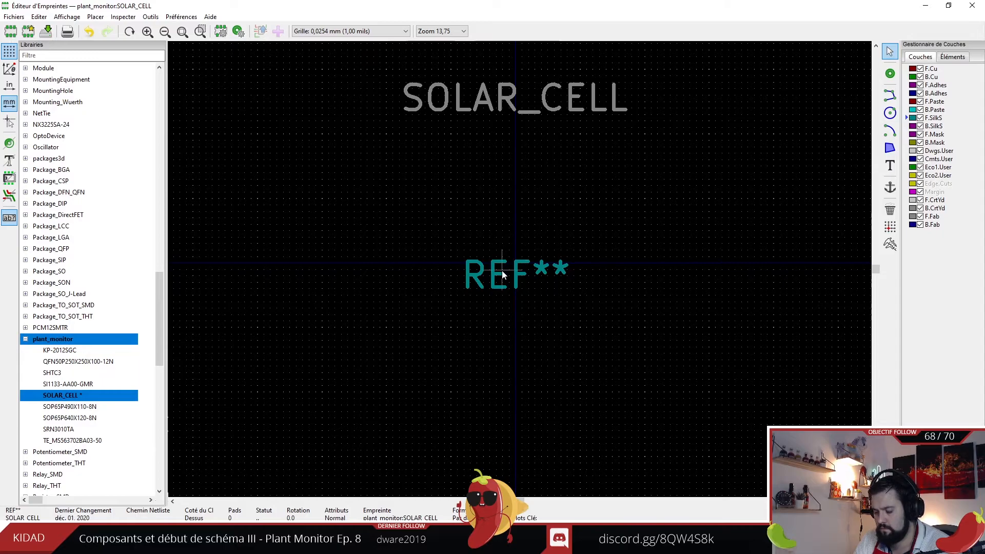
drag(502, 275, 502, 399)
- Place one pad just above and left of the footprint origin, at about X -1.016 mm, Y -2.743 mm
click(888, 74)
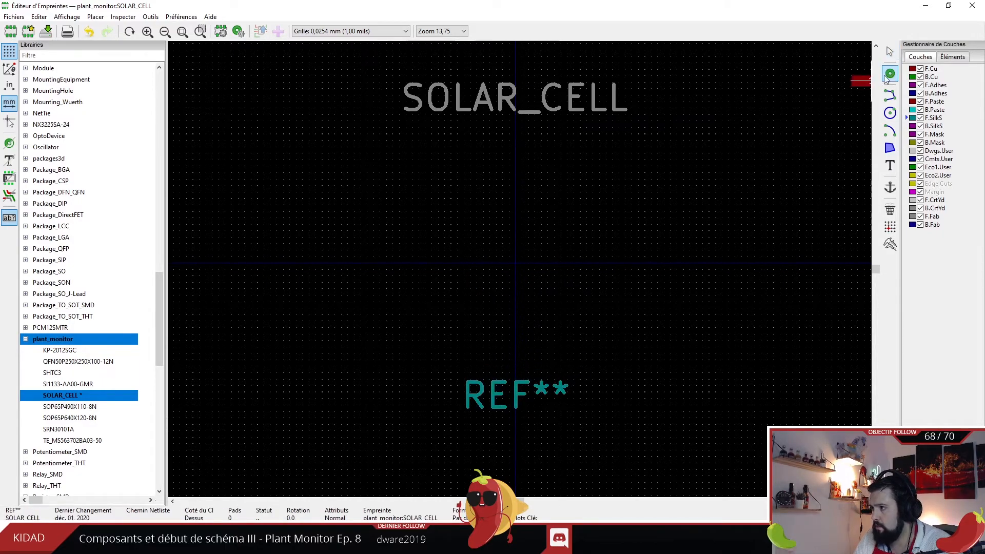
click(488, 191)
key(Escape)
- Set pad 1's size to 2 by 2 mm and its position to X 2 mm, Y 0 mm
double_click(487, 195)
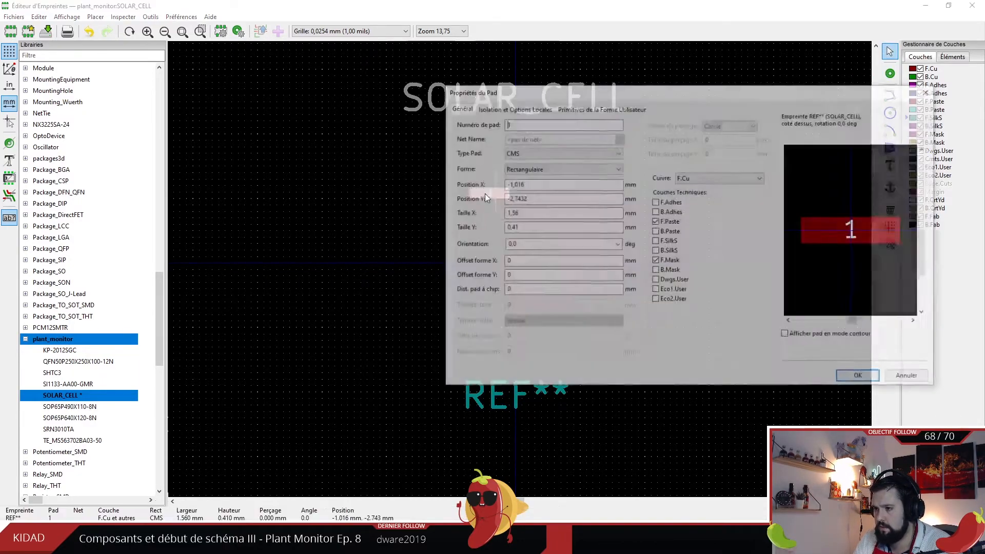
click(541, 212)
key(Tab)
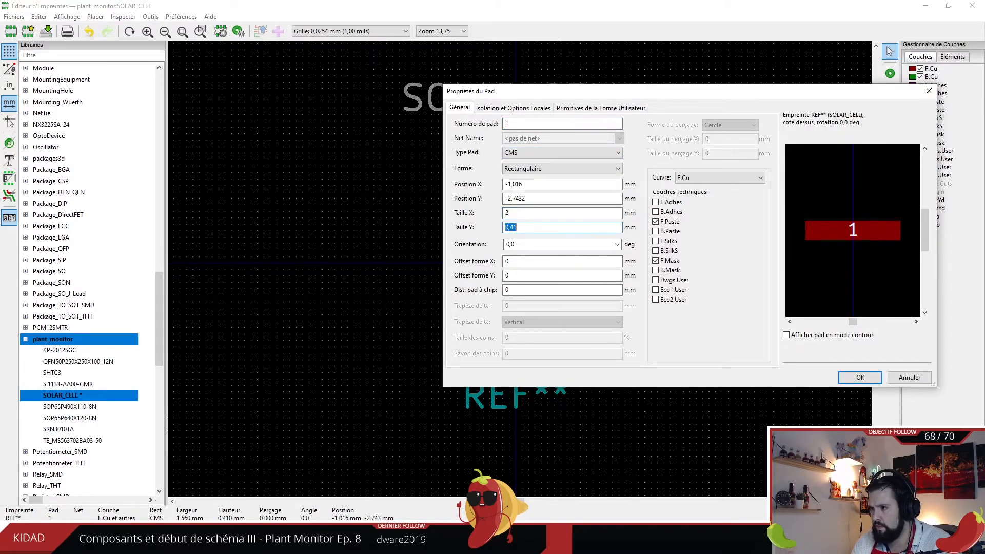
text(2)
drag(540, 186, 408, 155)
text(2)
key(Tab)
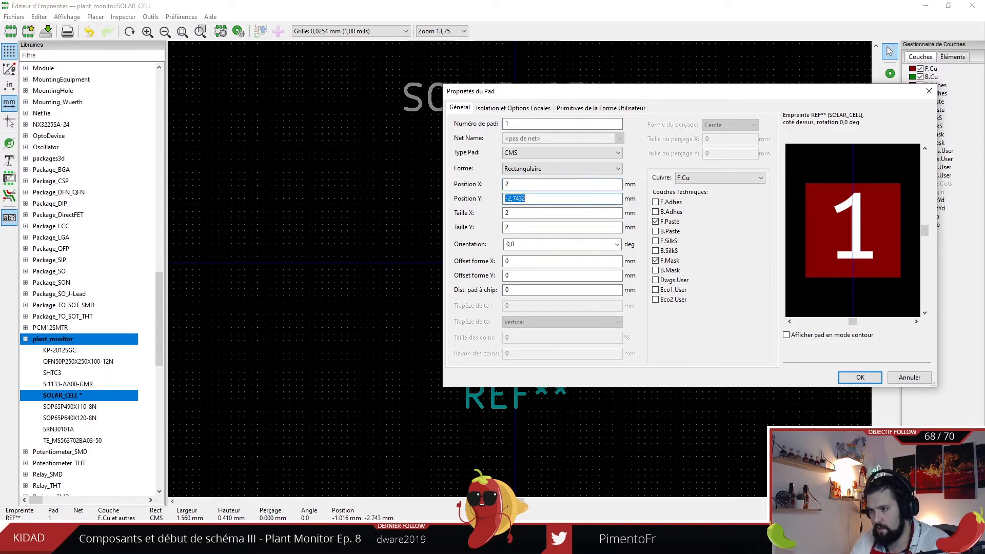
text(2)
key(BackSpace)
text(0)
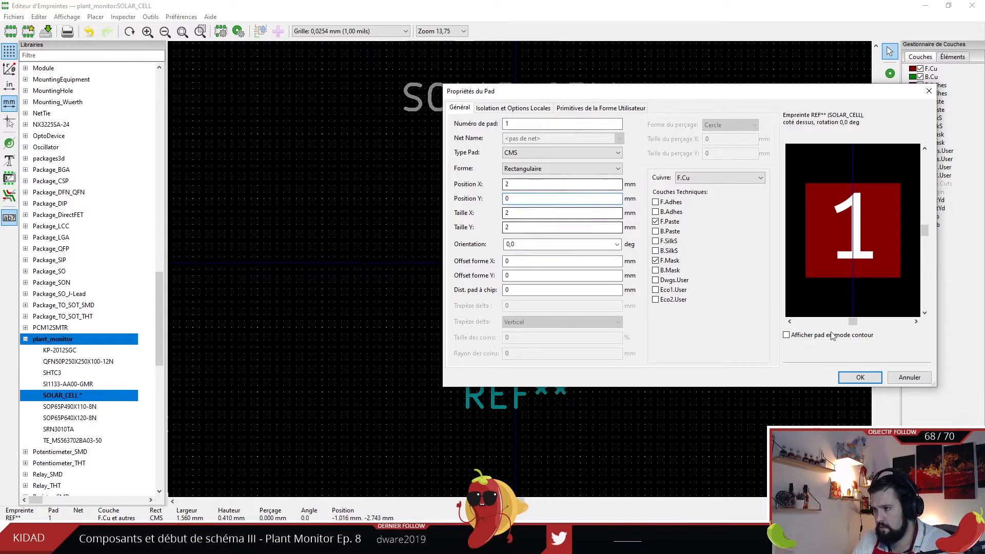
click(857, 378)
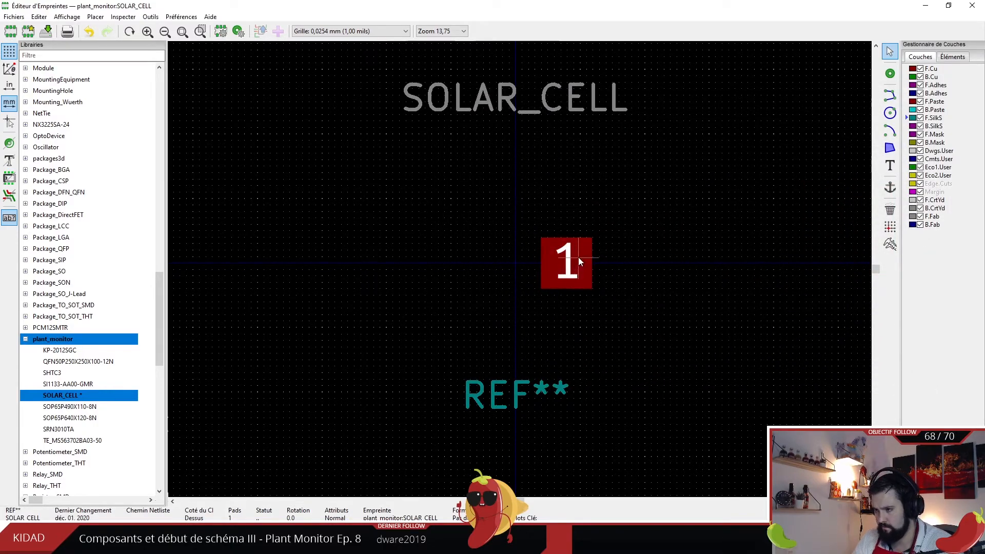
- Copy pad 1 by its centre using a 1.0000 mm grid and paste the copy at X -2 mm, Y 0 mm
drag(543, 206, 650, 333)
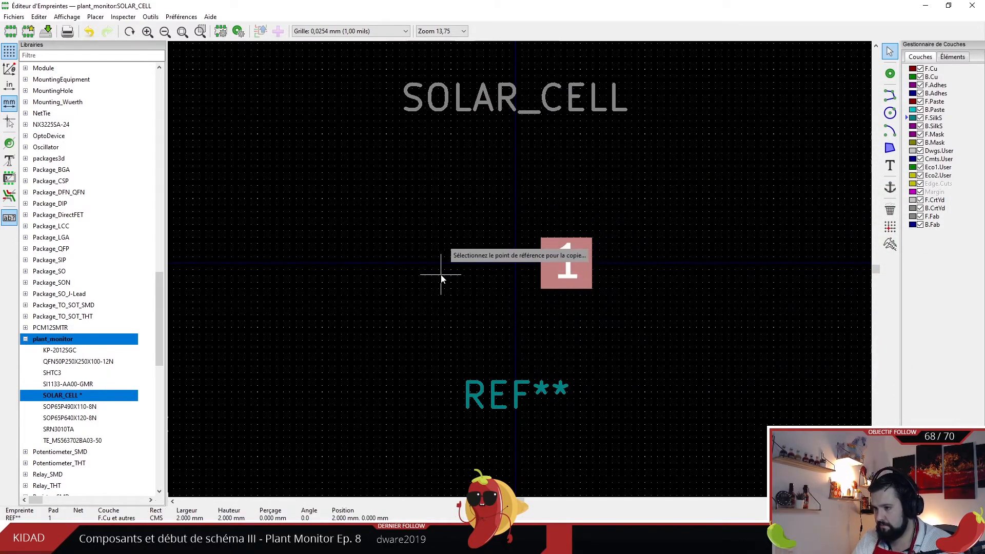
key(ctrl+c)
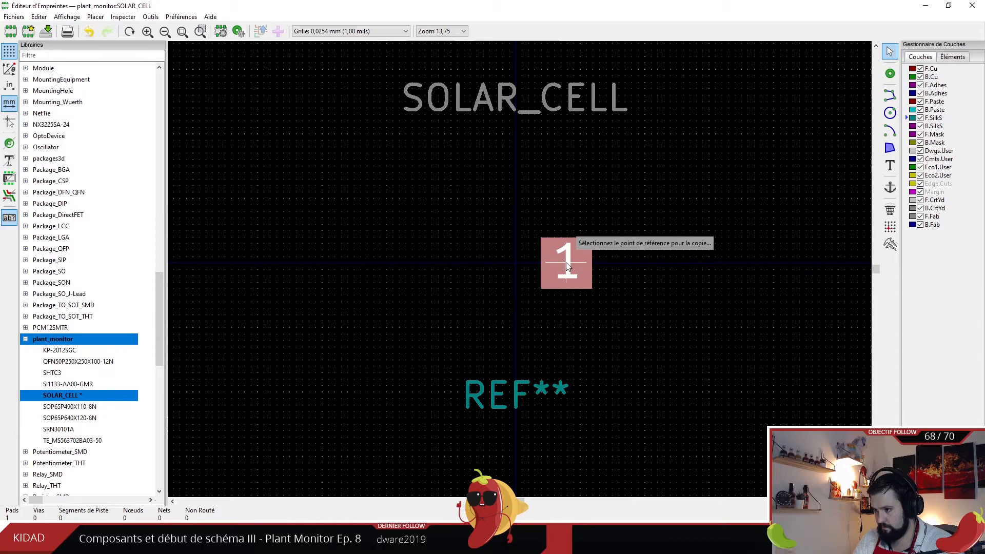
click(344, 32)
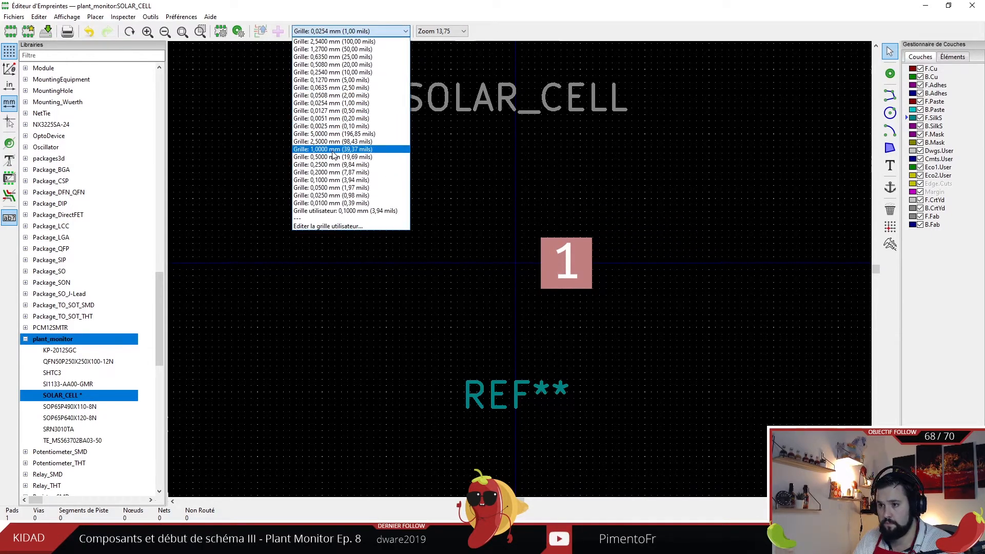
click(333, 148)
click(581, 272)
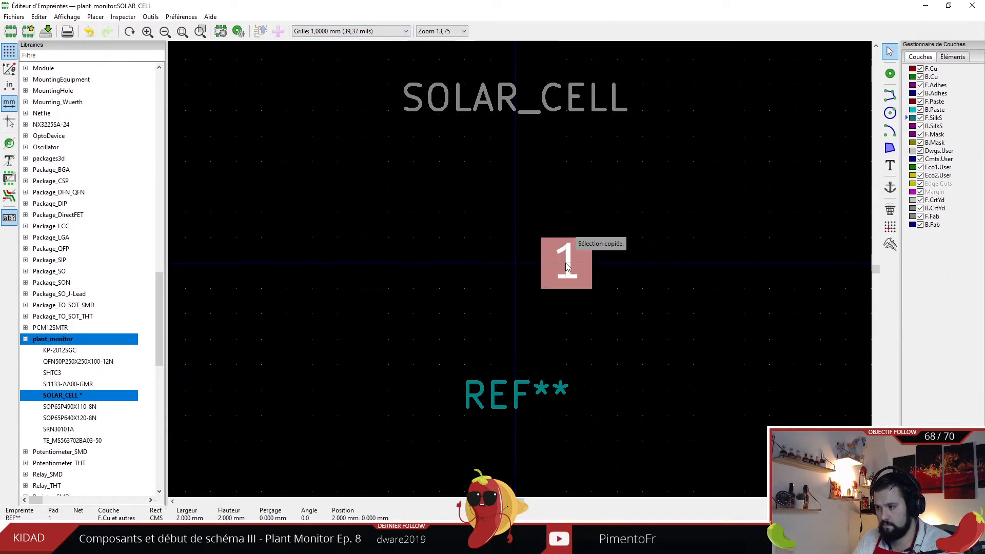
key(ctrl+v)
- Renumber the pad at X 2 mm as pad 2
key(e)
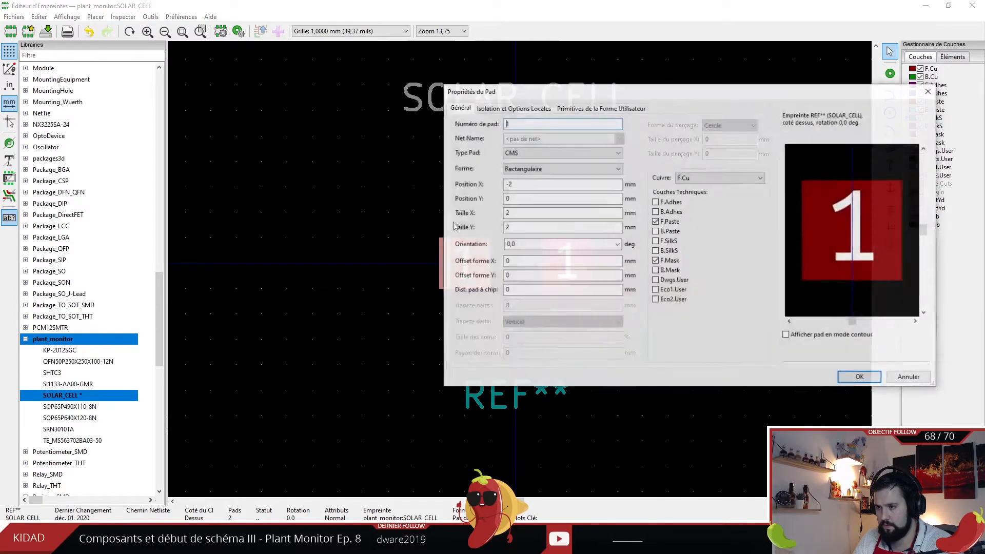
key(Escape)
click(572, 256)
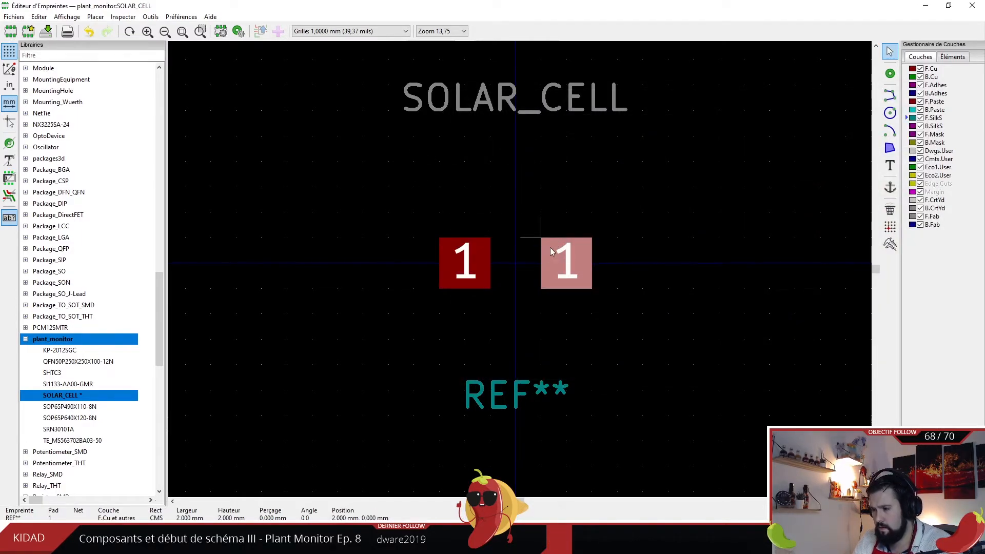
click(551, 205)
click(565, 266)
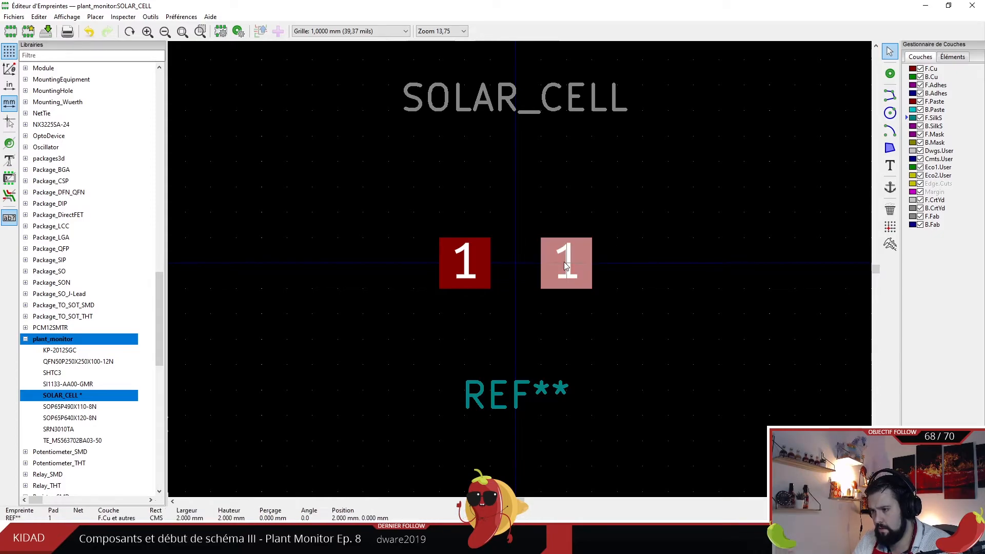
key(e)
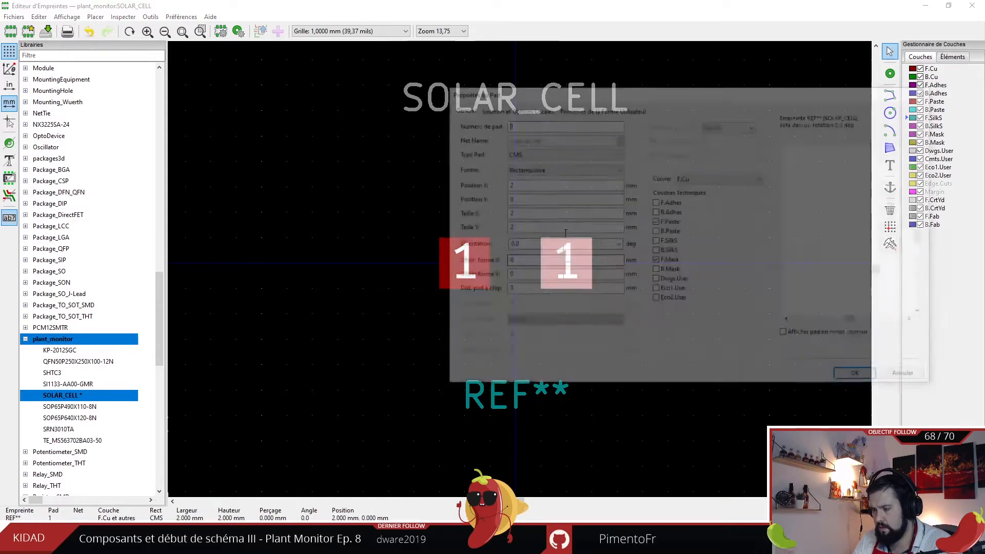
key(BackSpace)
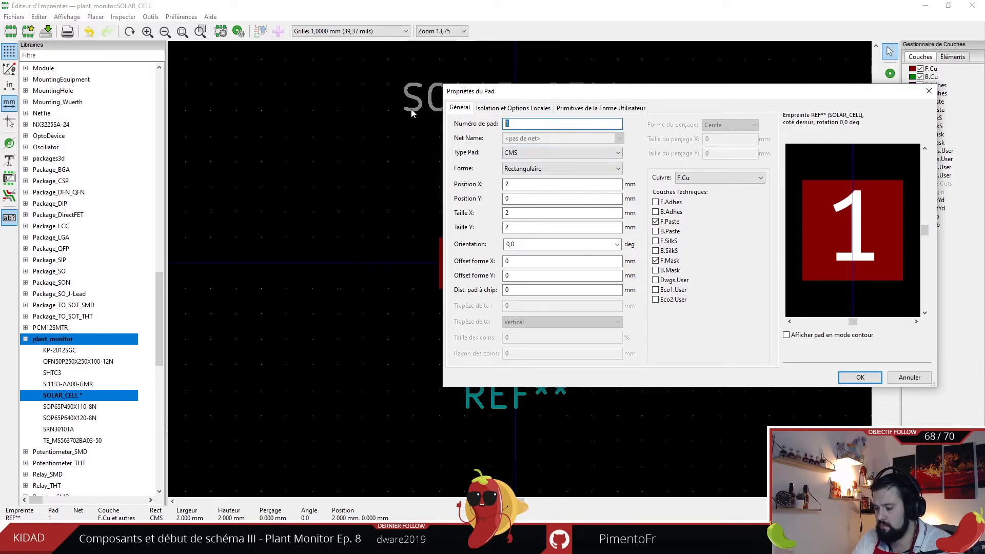
text(2)
key(Return)
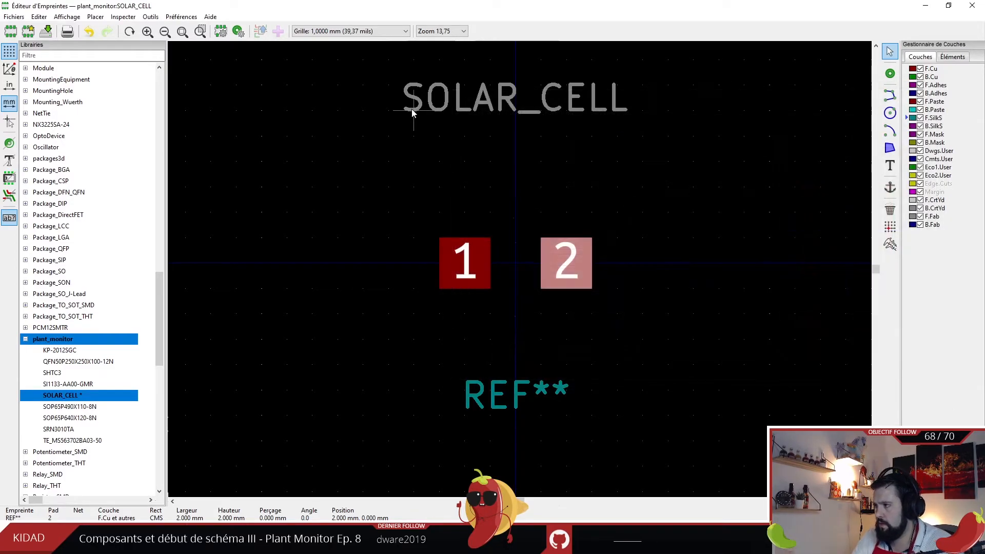
click(808, 145)
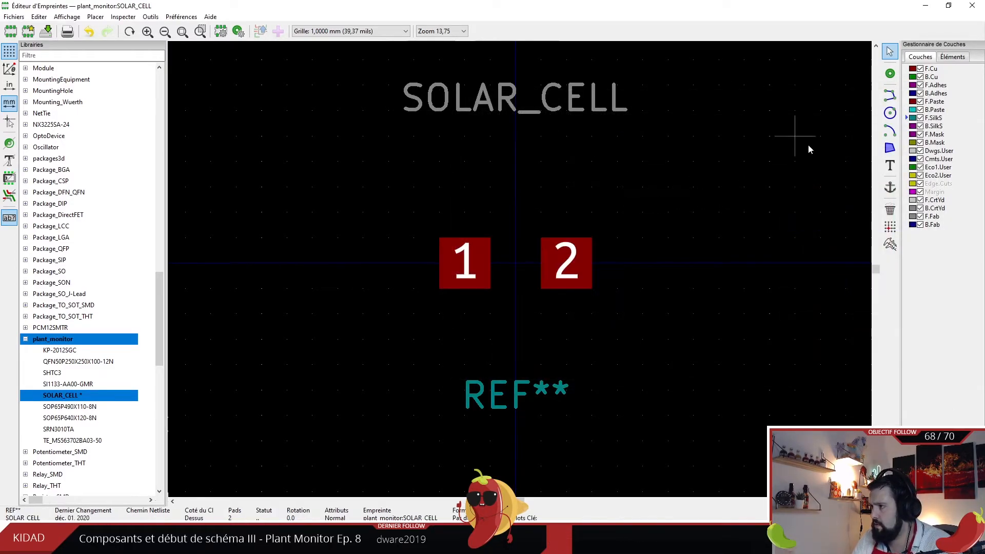
- Draw a closed rectangle about 6.6 by 2.5 mm around both pads on F.CrtYd, using a 0.2540 mm grid
click(887, 96)
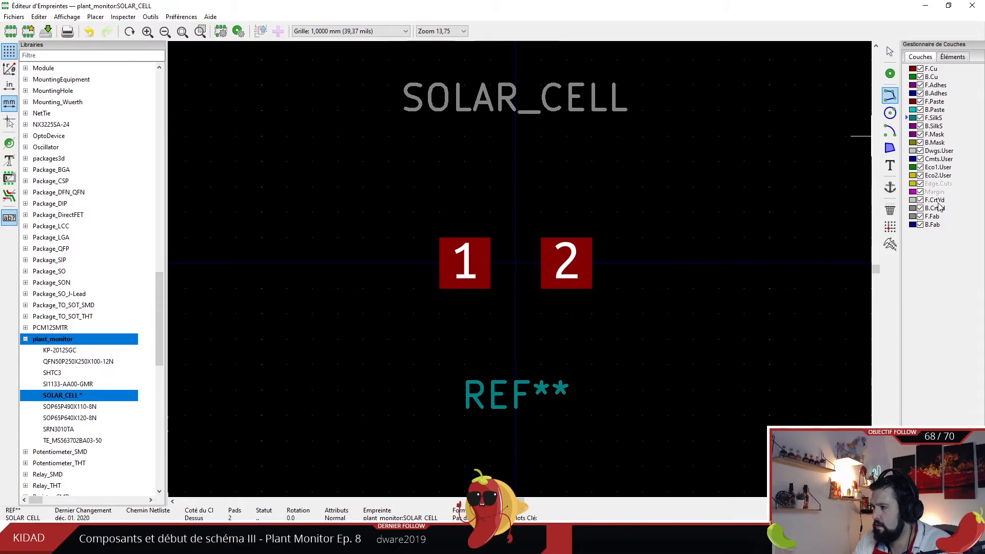
click(935, 200)
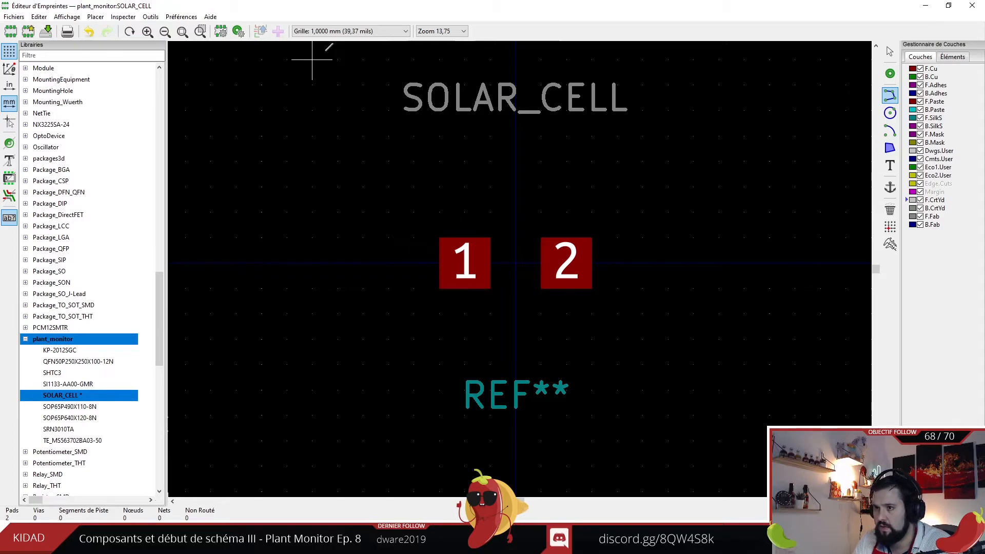
click(336, 31)
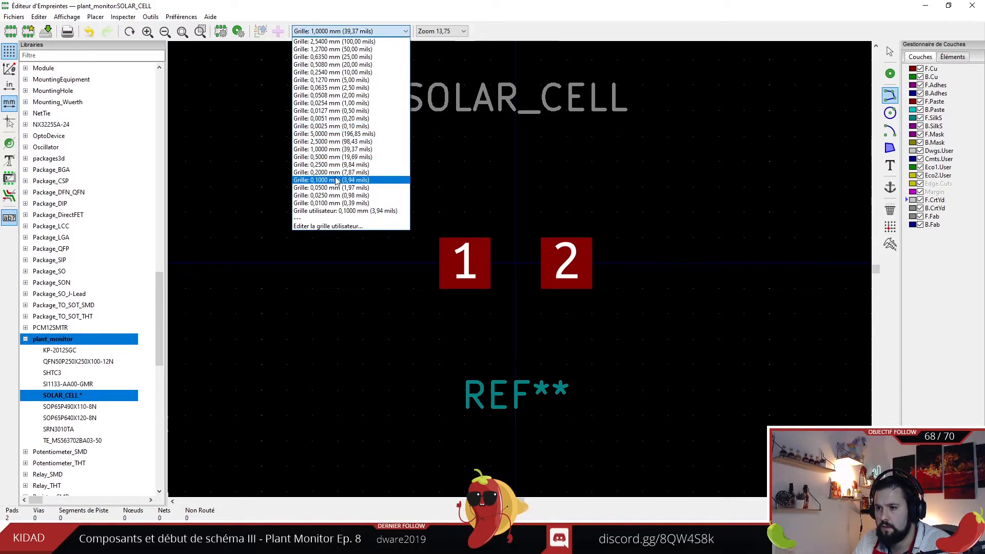
click(336, 180)
scroll(518, 268, up, 3)
scroll(518, 268, down, 2)
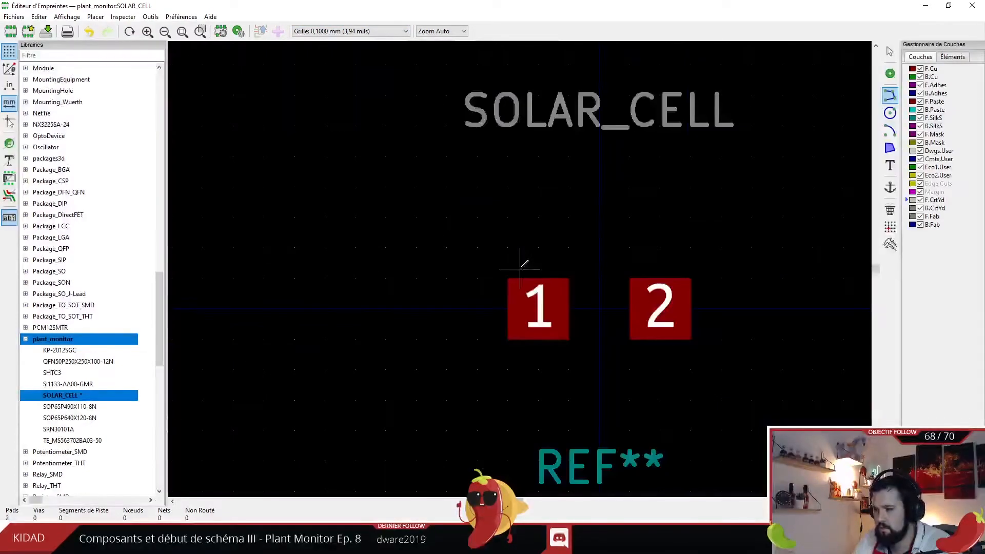
scroll(520, 268, up, 3)
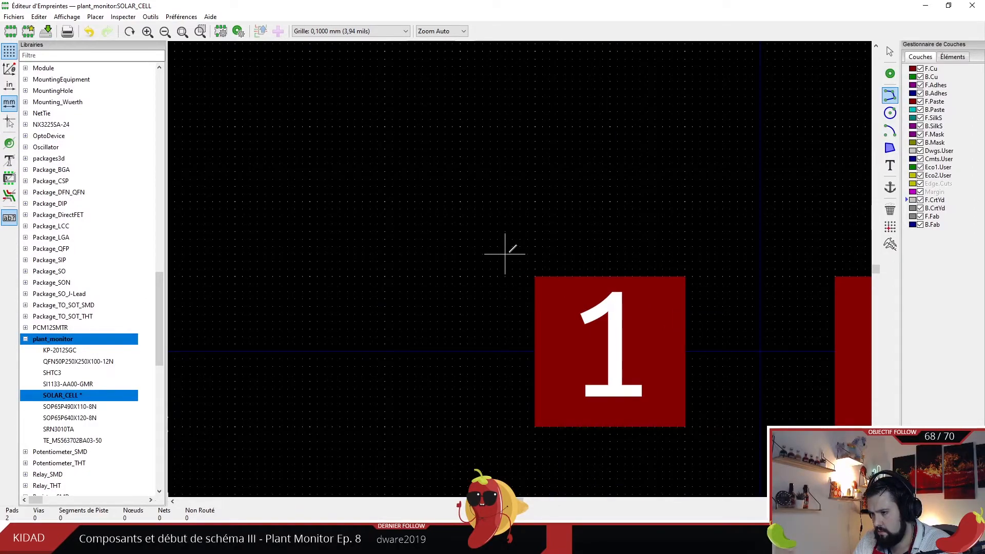
click(369, 32)
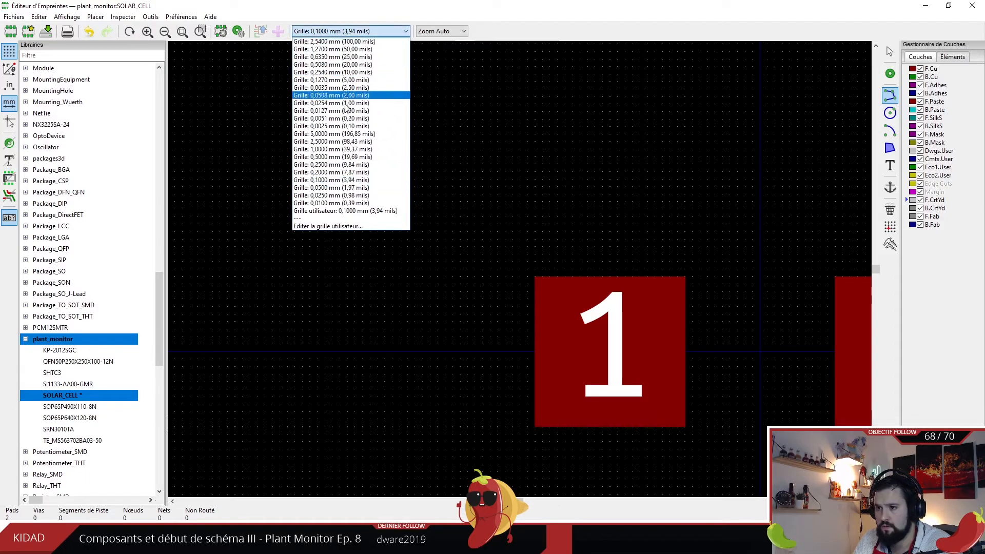
click(349, 72)
click(512, 255)
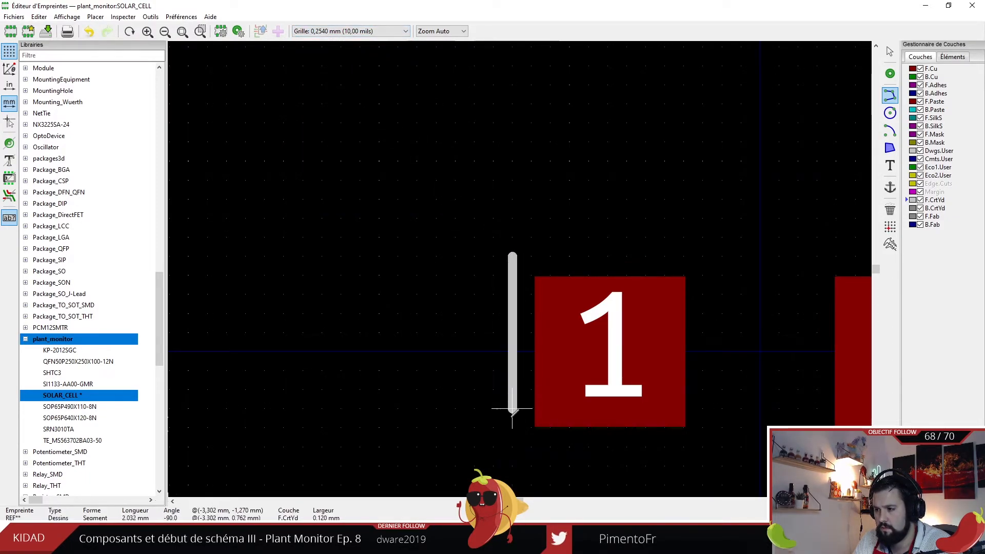
scroll(513, 418, down, 1)
click(535, 269)
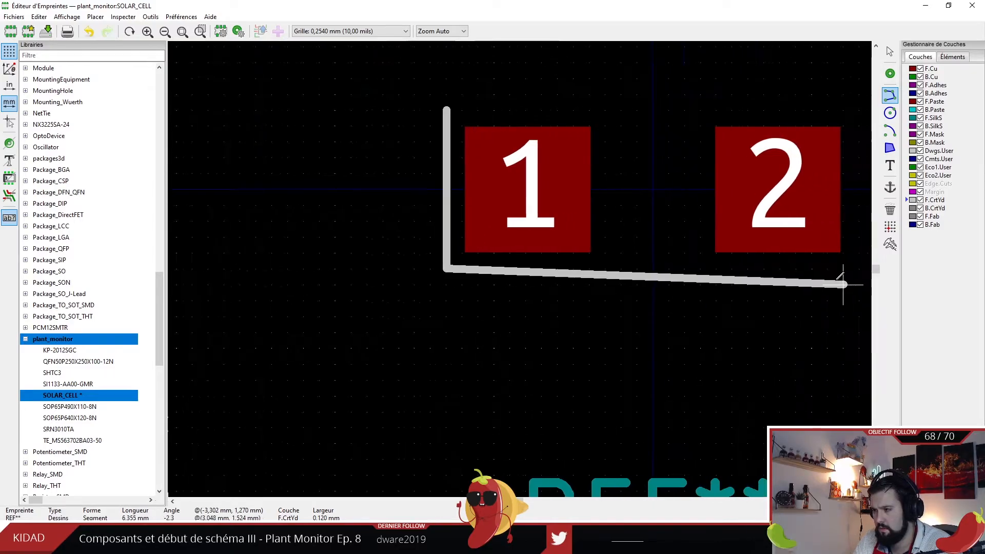
click(806, 268)
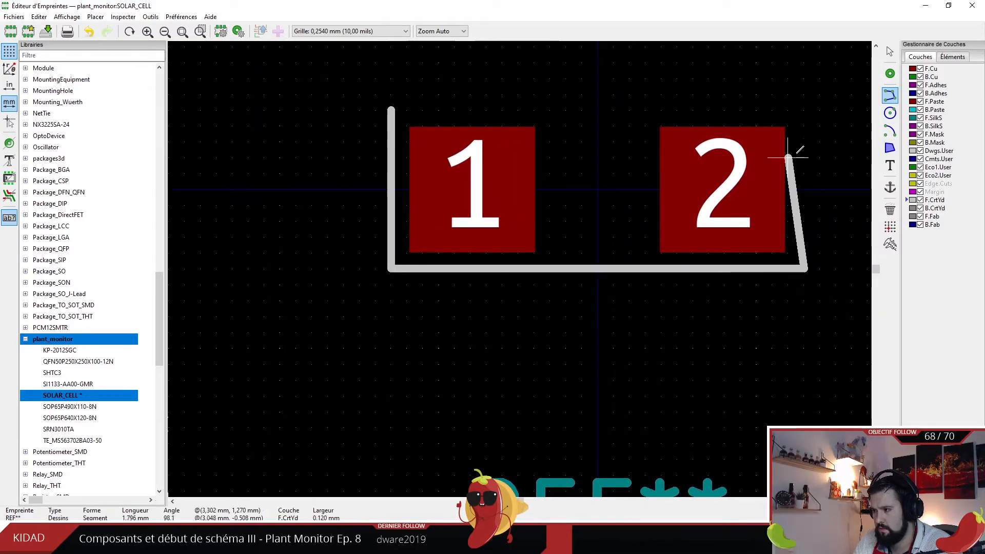
click(804, 109)
click(391, 109)
key(Escape)
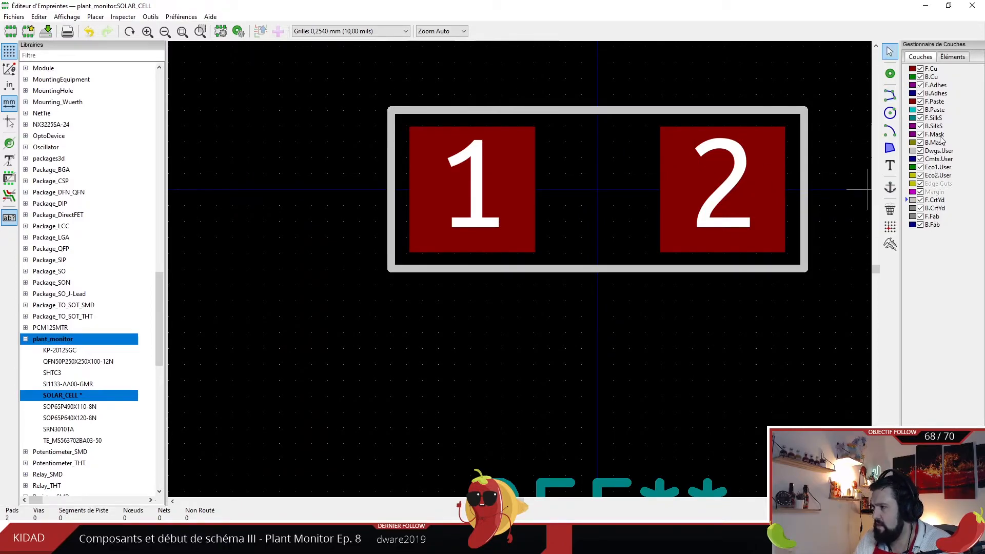
- Make F.SilkS the active layer for drawing graphic lines
click(935, 118)
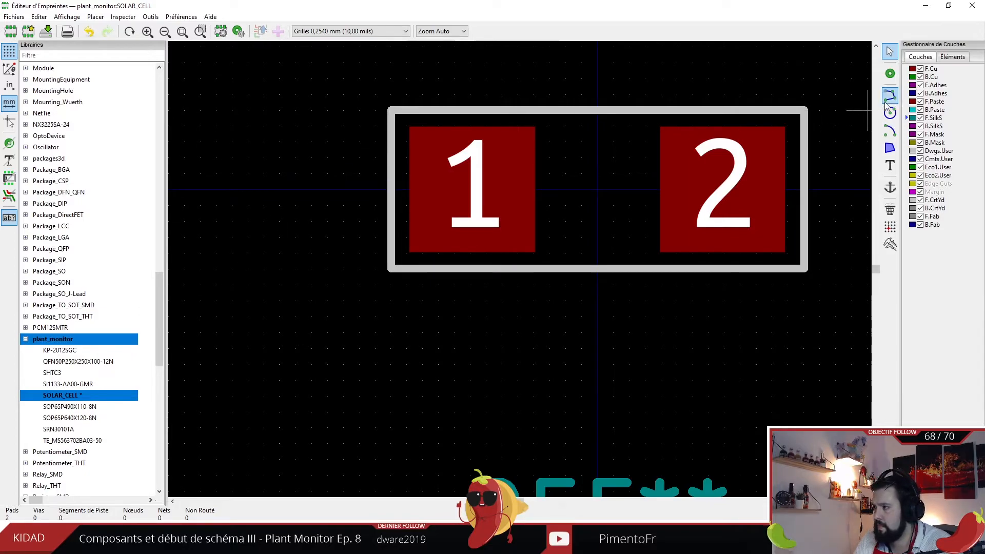
click(890, 95)
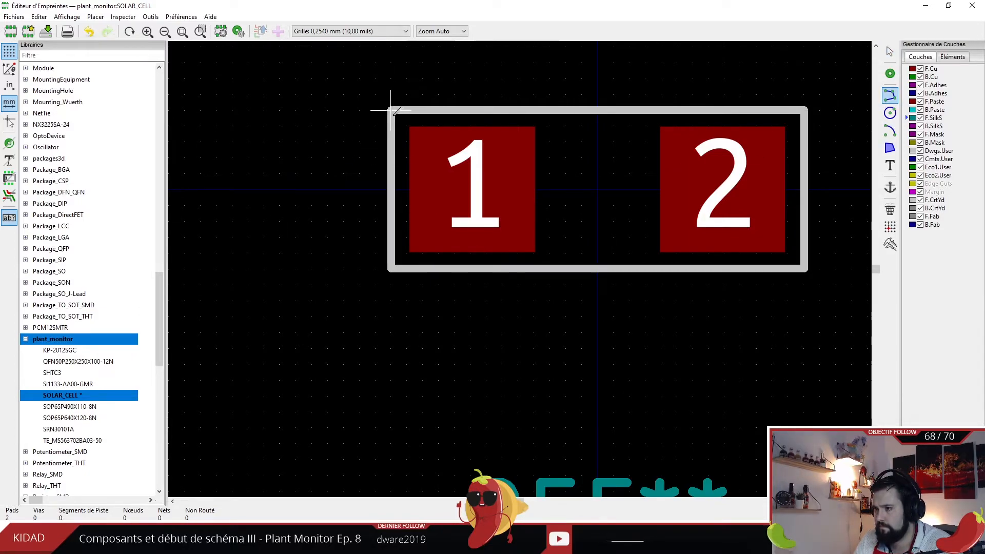
click(391, 79)
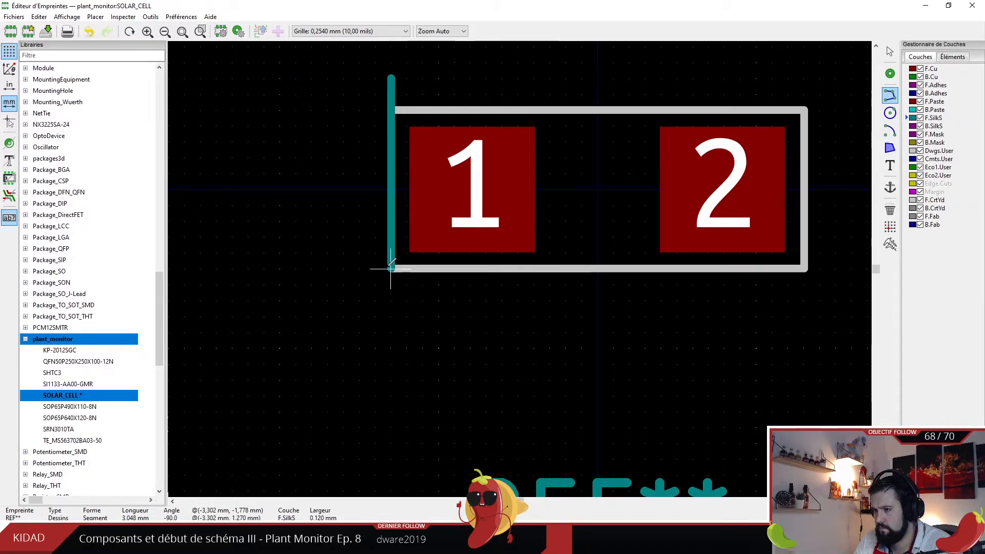
scroll(390, 268, down, 3)
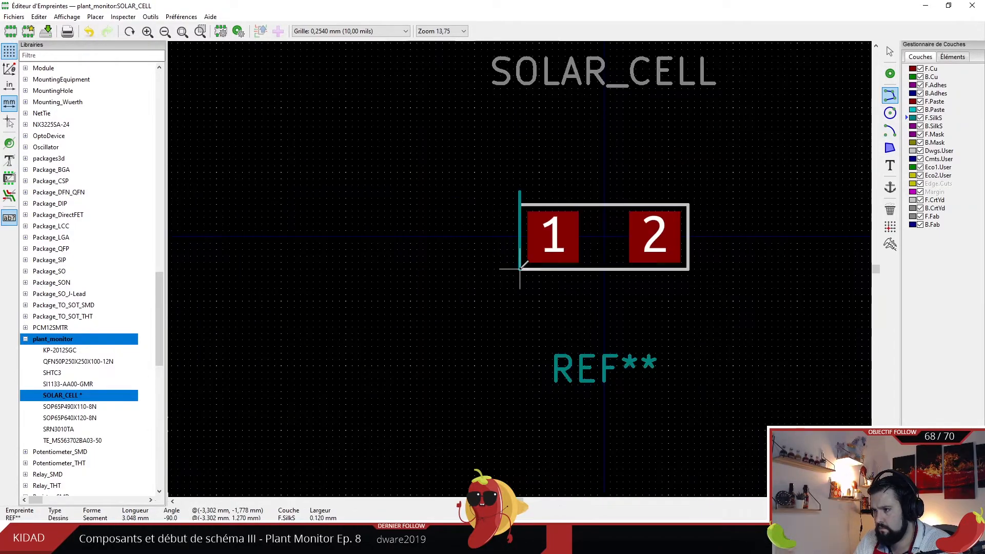
key(Escape)
key(Home)
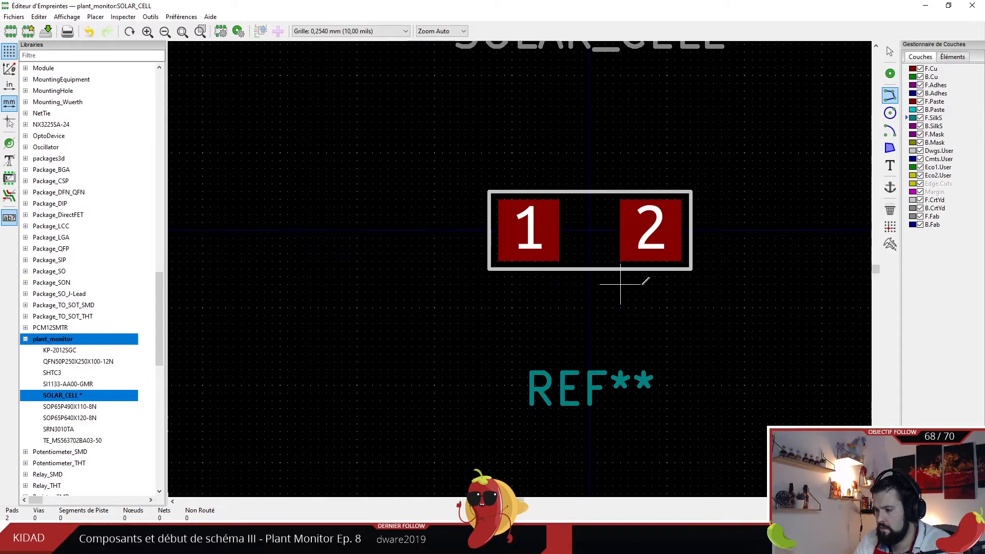
- Try marking polarity with a short horizontal F.SilkS line about 0.76 mm long below each pad
click(519, 299)
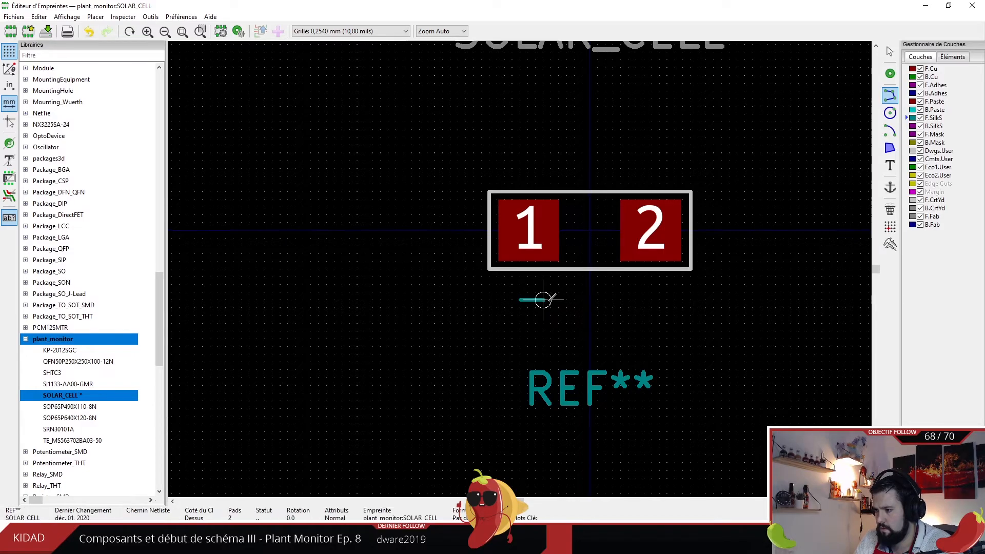
double_click(545, 299)
click(641, 300)
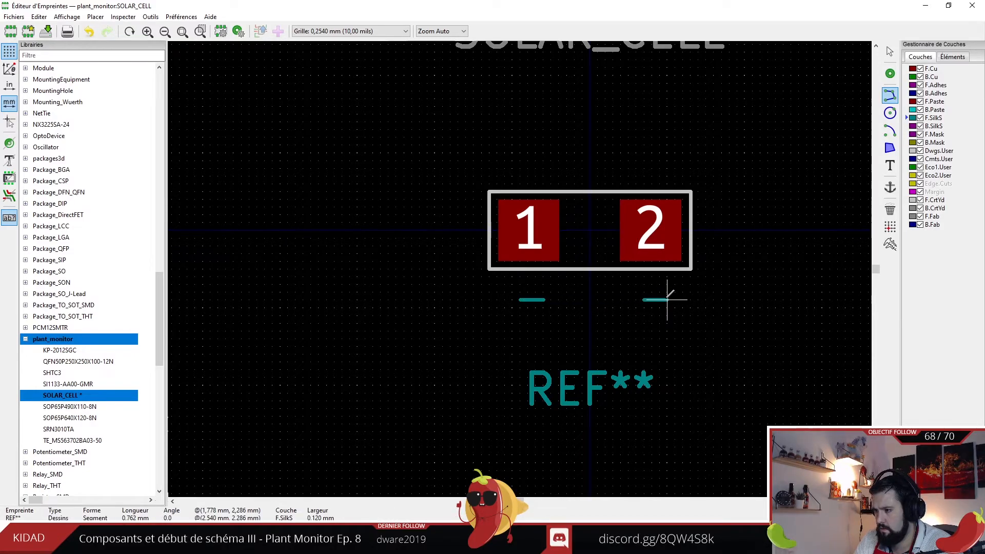
double_click(668, 299)
key(Escape)
- Delete both short silkscreen lines below the pads
click(654, 299)
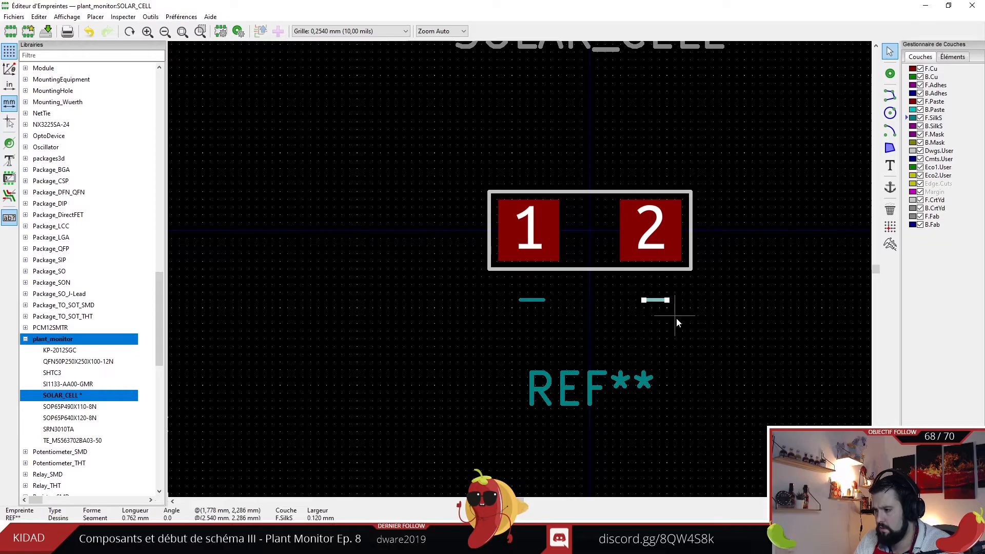
key(Delete)
click(532, 300)
key(Delete)
- Add a "+" text on F.SilkS and place it just below pad 2, outside the courtyard rectangle
key(ctrl+shift+t)
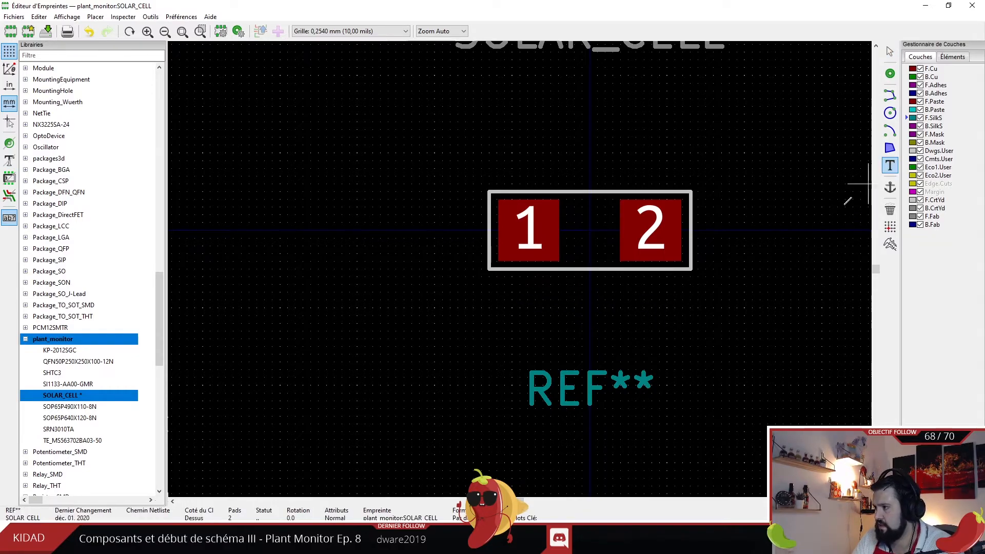
click(612, 292)
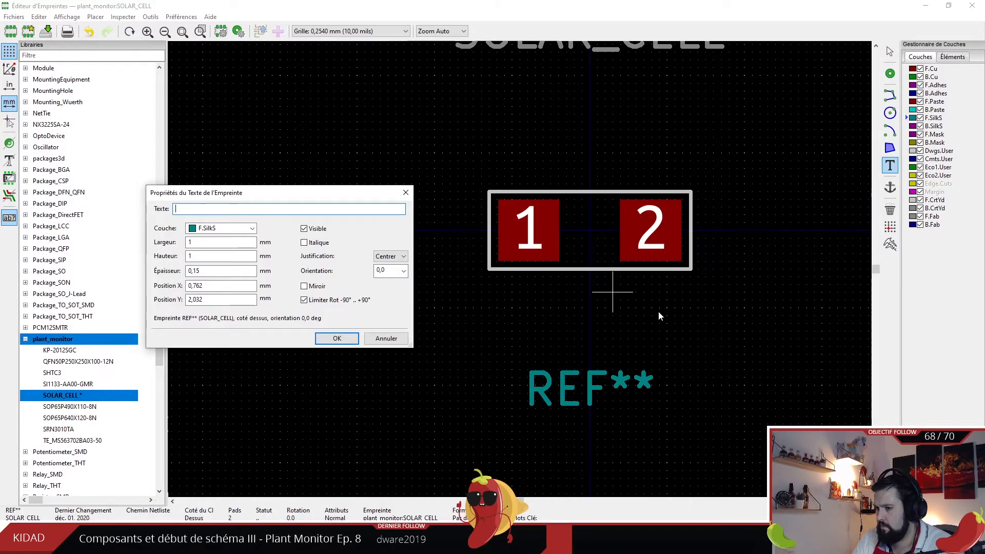
text(+)
click(349, 339)
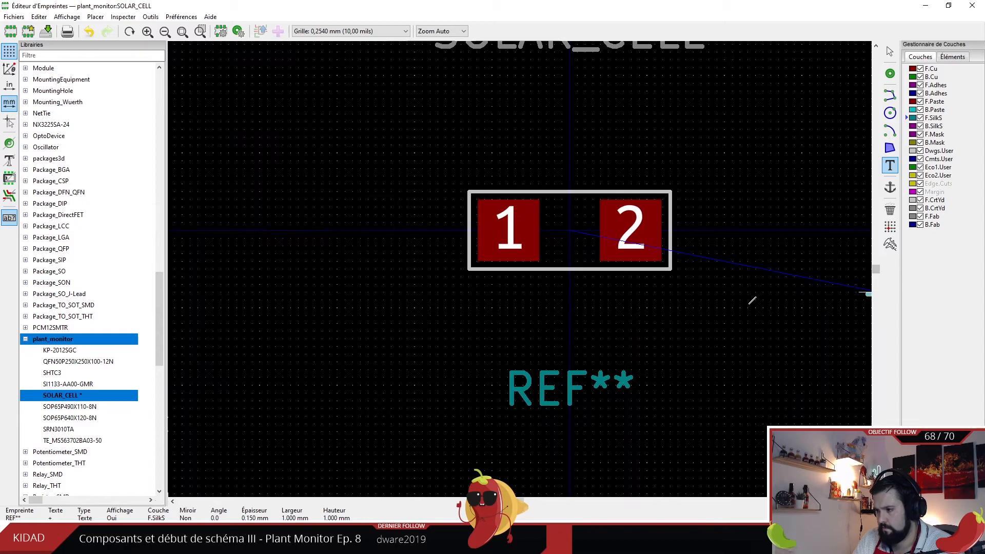
click(617, 293)
- Add a "-" text on F.SilkS just below pad 1, level with the "+" text
click(494, 299)
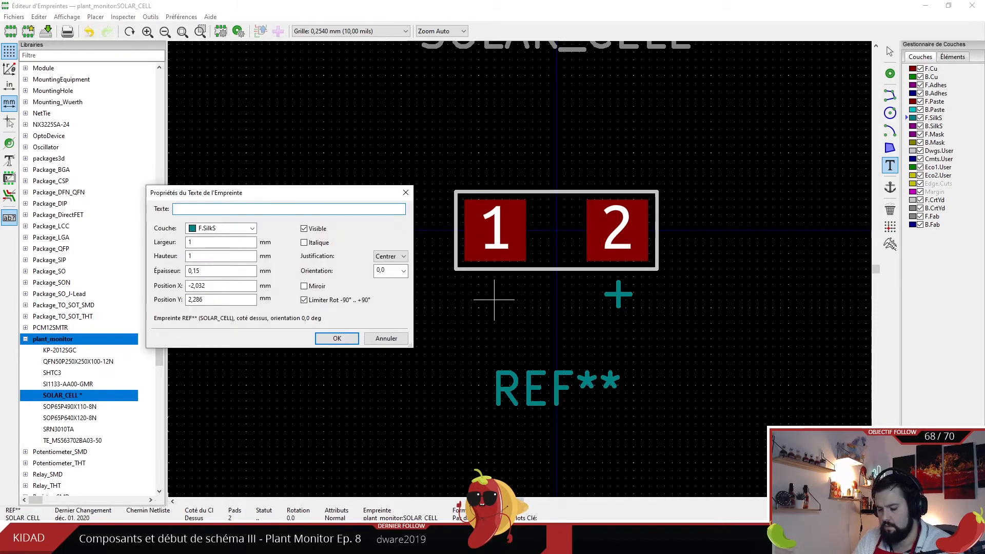
click(337, 338)
click(494, 294)
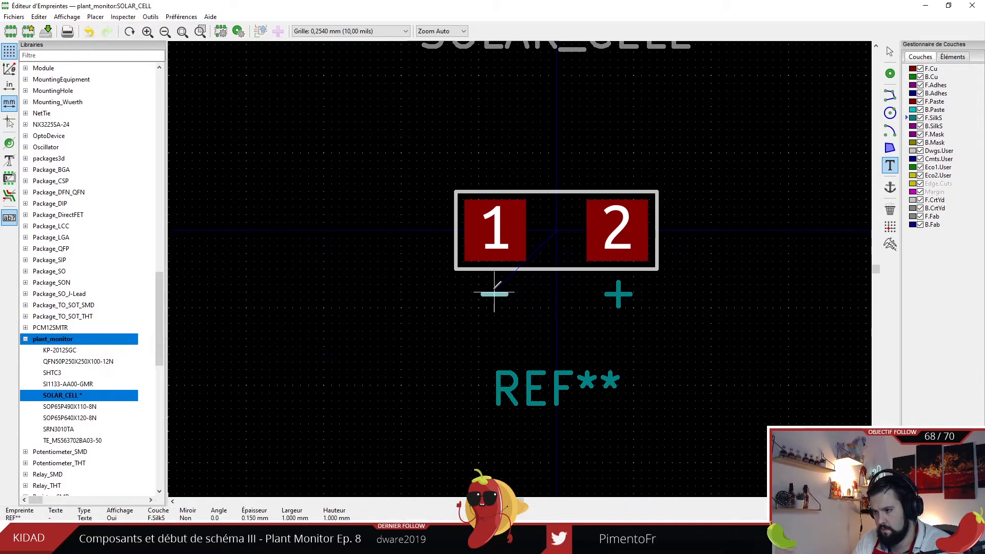
- Draw an F.SilkS circle of about 0.57 mm radius centred on each of the "-" and "+" texts
click(890, 113)
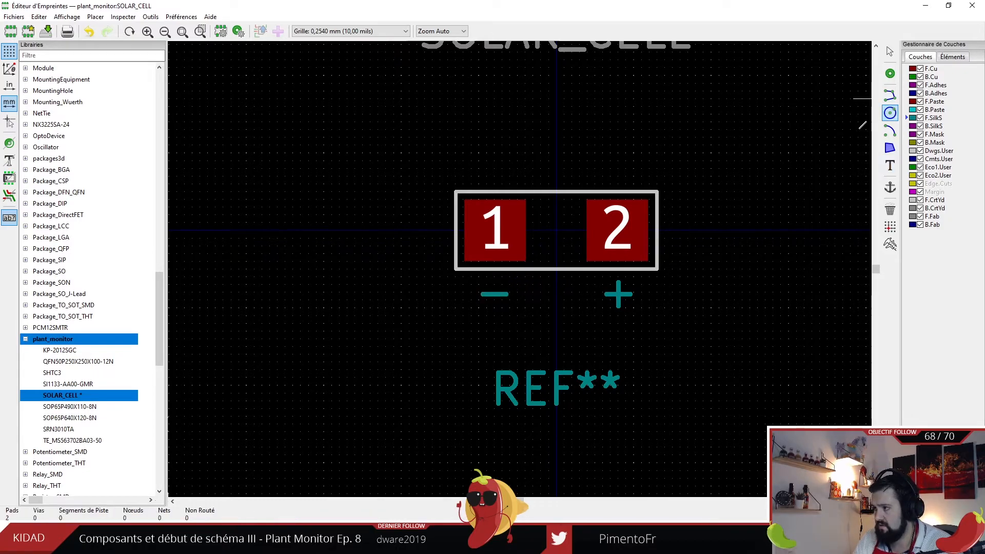
click(494, 293)
click(510, 282)
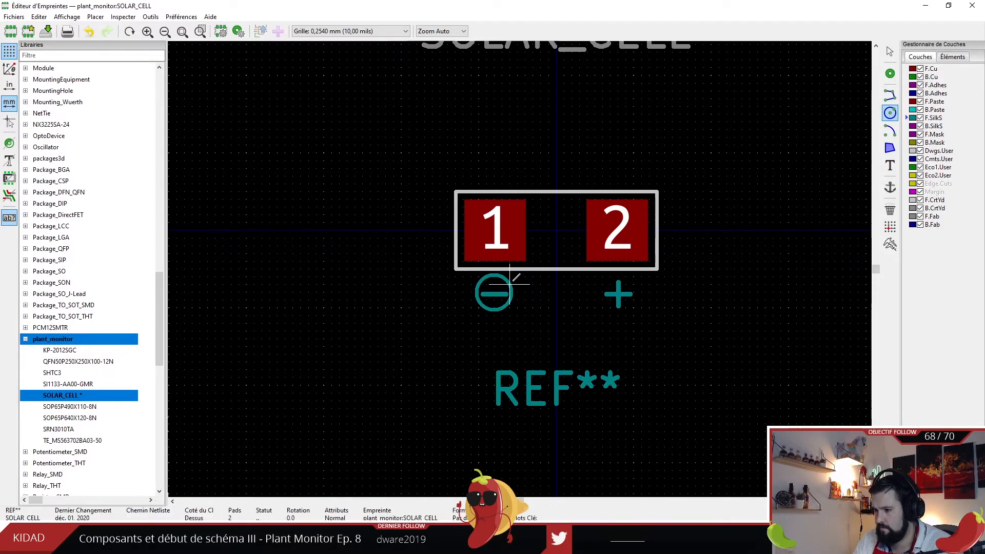
click(618, 294)
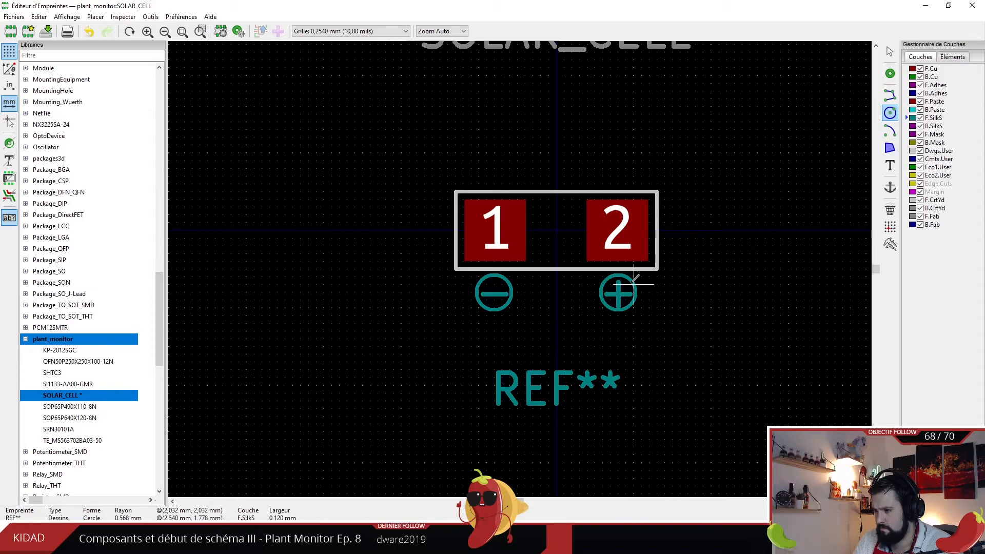
click(634, 280)
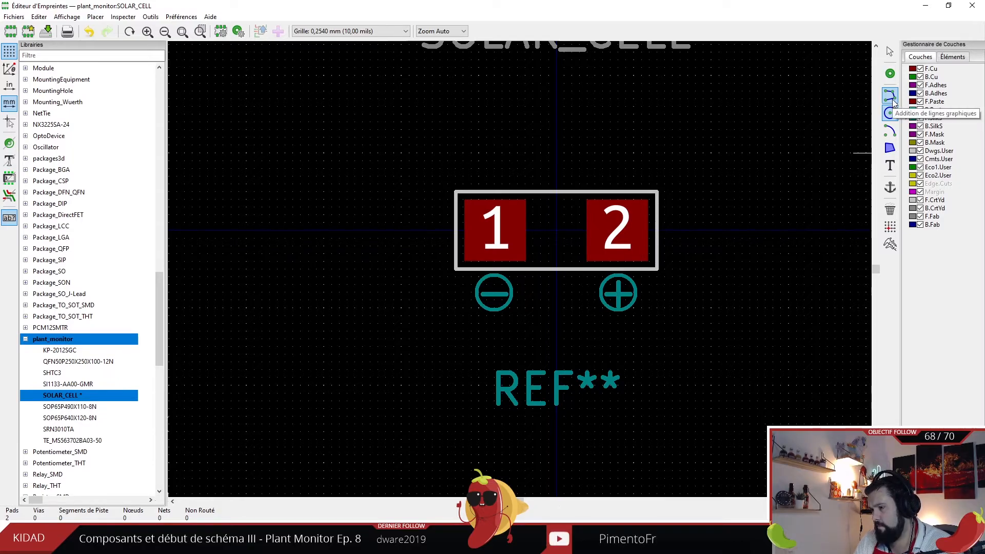
- Draw F.SilkS lines down the courtyard's left edge and across below the polarity circles, ending the lower line level with the courtyard's right edge
click(455, 191)
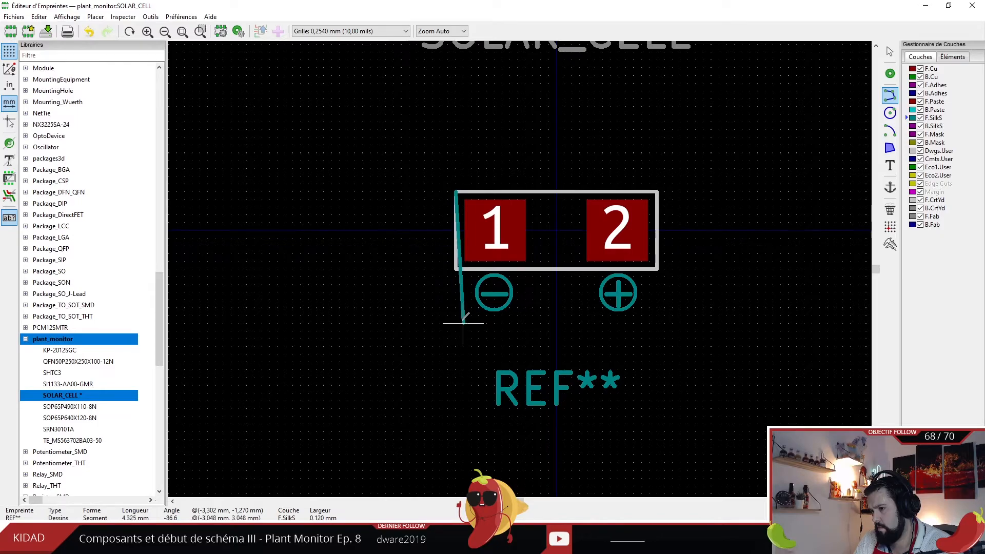
click(455, 322)
click(666, 322)
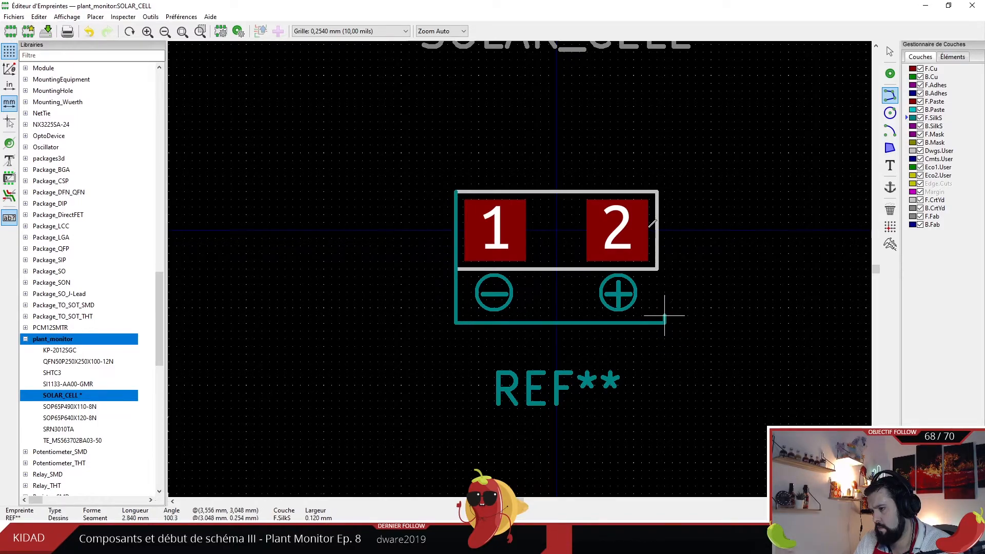
key(Escape)
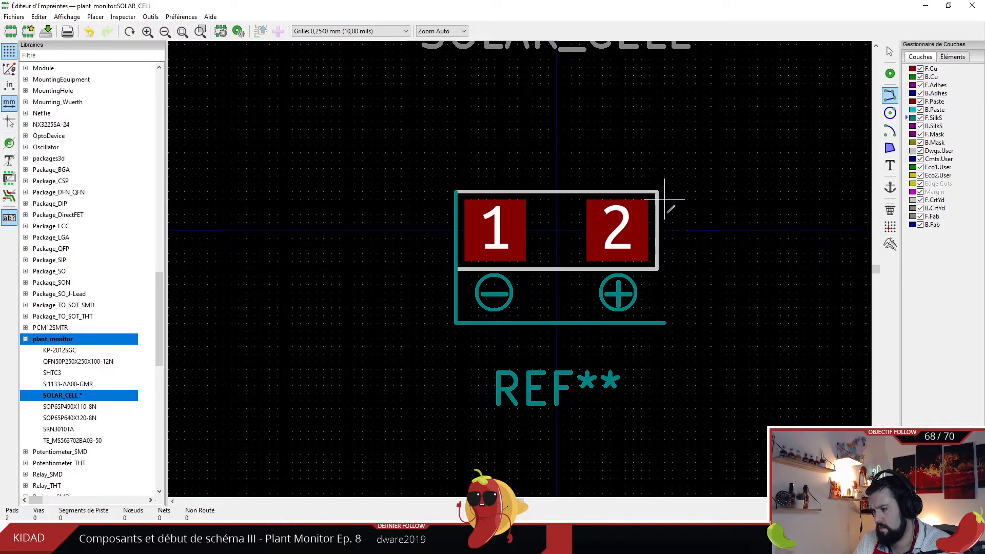
double_click(664, 323)
key(Escape)
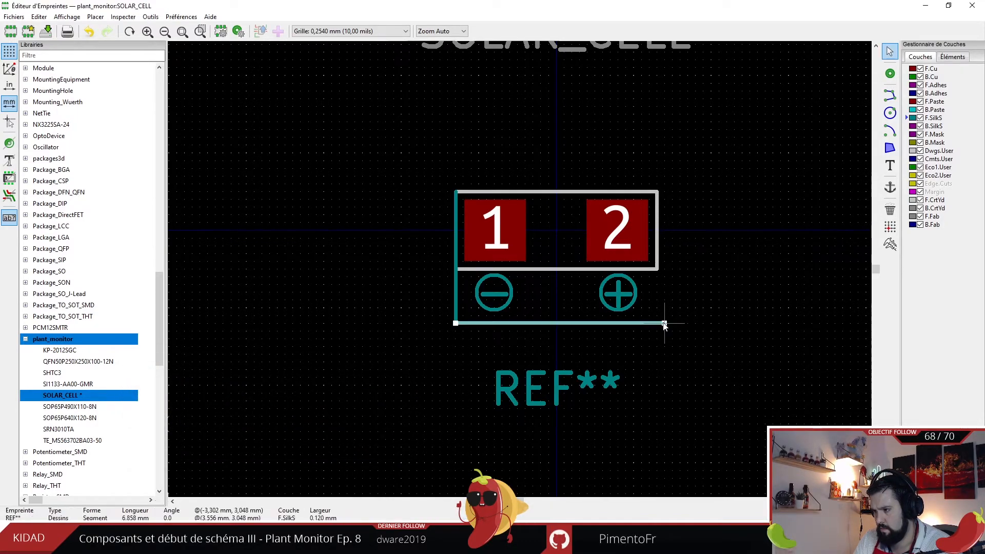
key(Escape)
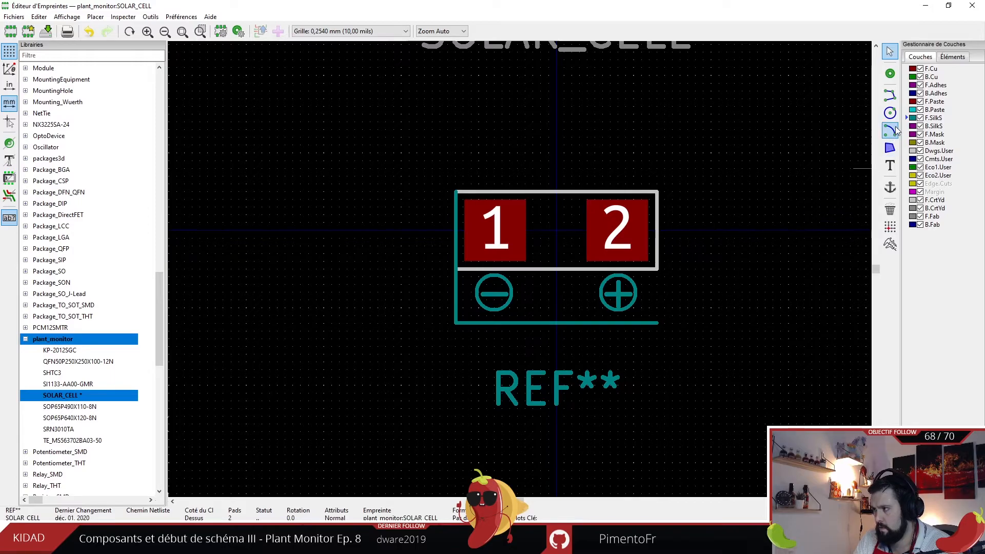
- Close the F.SilkS outline with a vertical line beside pad 2 and a line along the courtyard's upper edge, and save the footprint
click(890, 96)
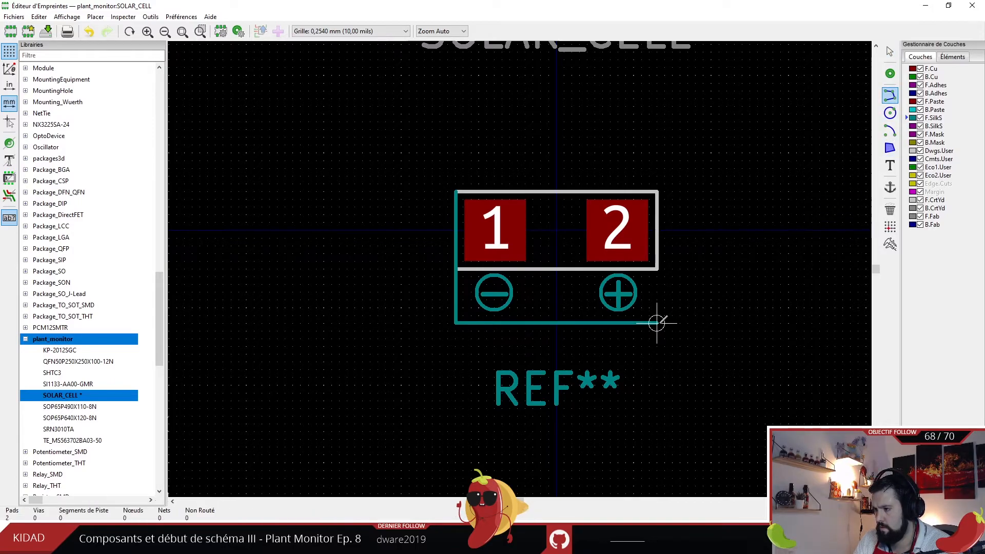
click(657, 323)
click(658, 192)
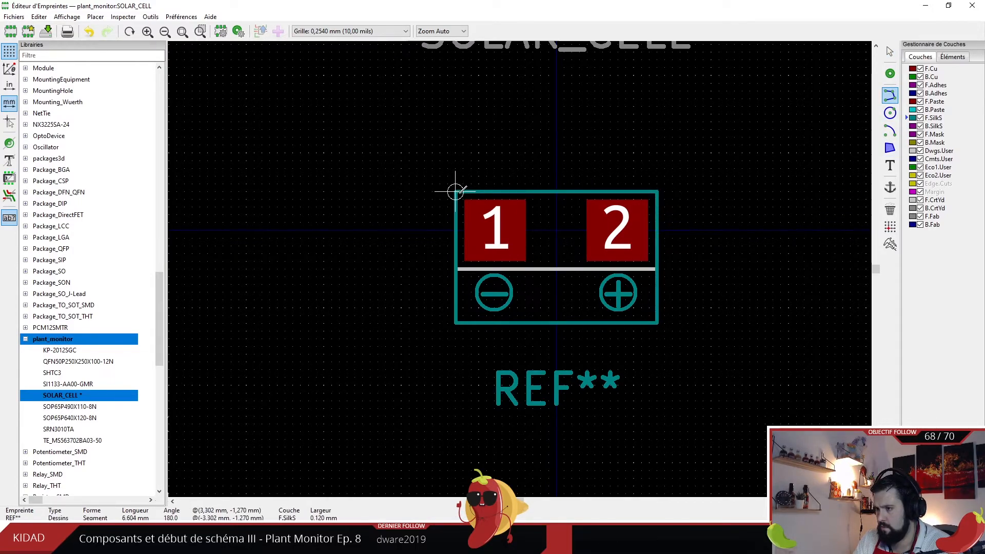
double_click(455, 192)
key(Escape)
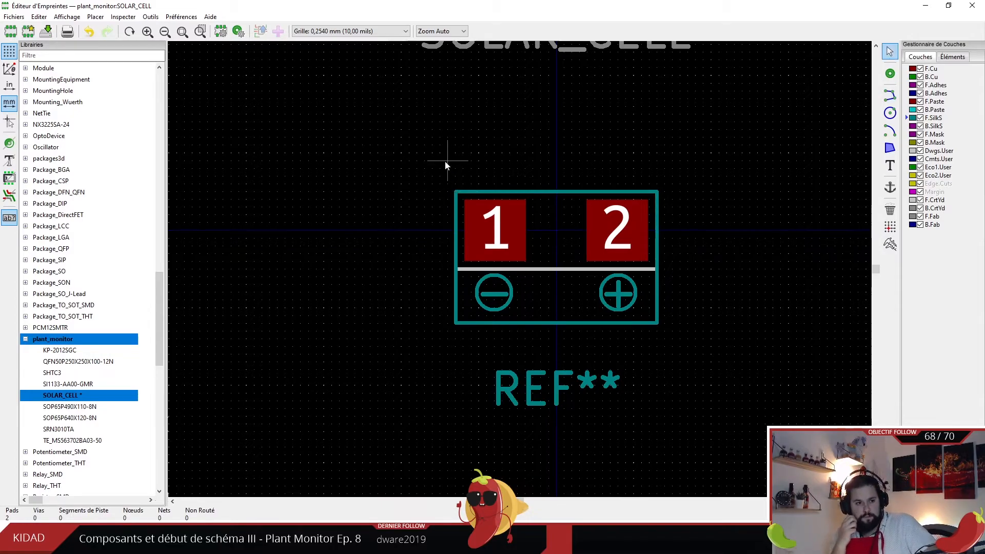
key(ctrl+s)
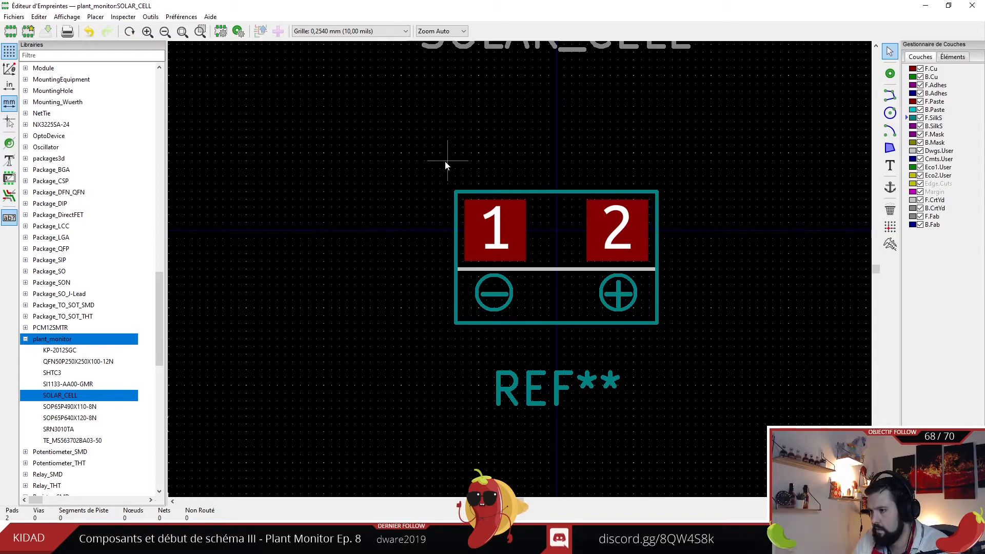
- Move REF** to just below the silkscreen outline and the SOLAR_CELL text to just above it, and save the footprint
drag(555, 380, 560, 355)
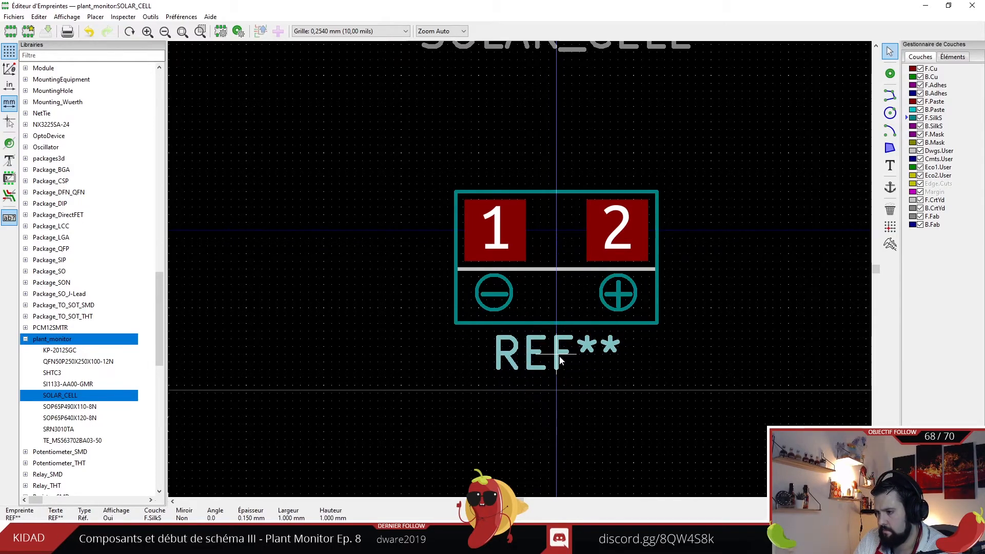
key(Home)
drag(519, 122, 519, 223)
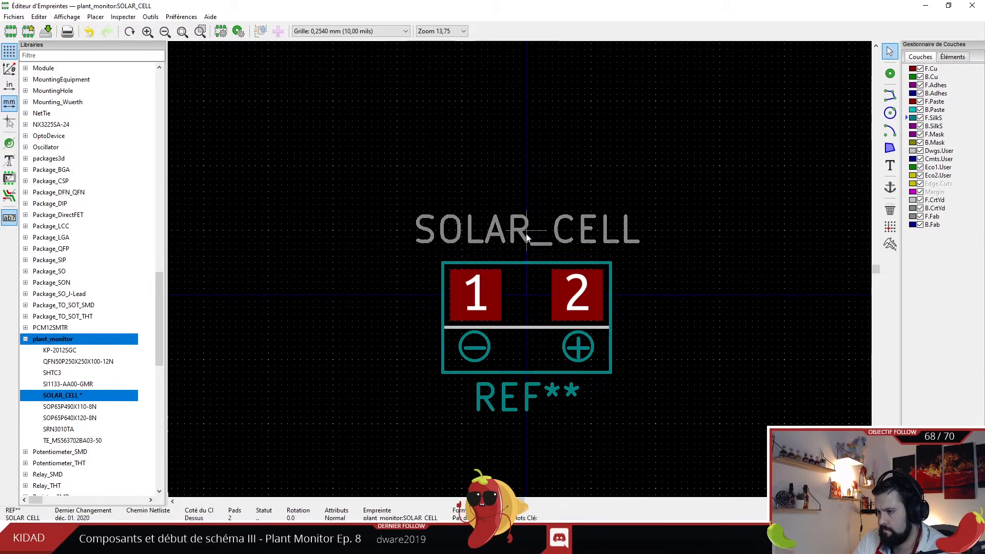
click(524, 401)
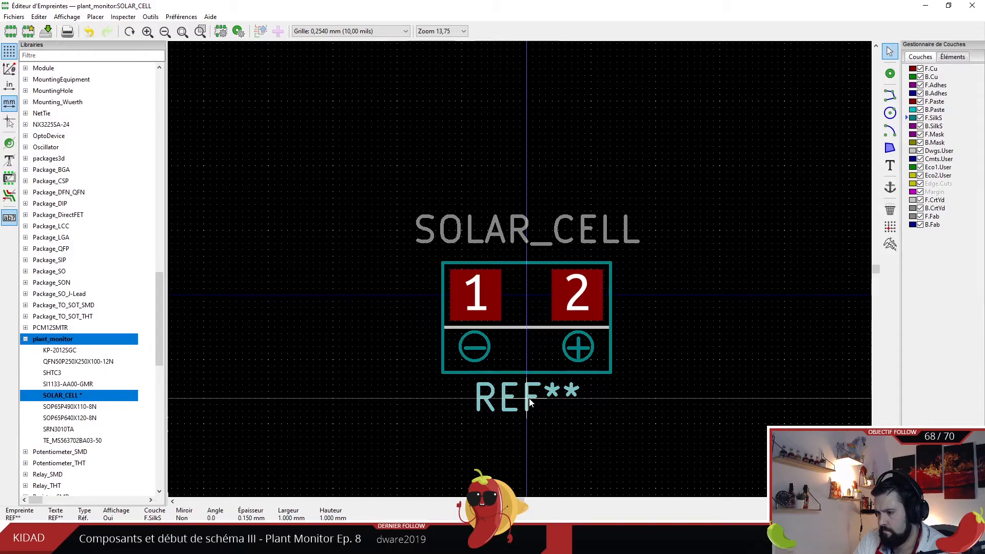
click(594, 410)
key(ctrl+s)
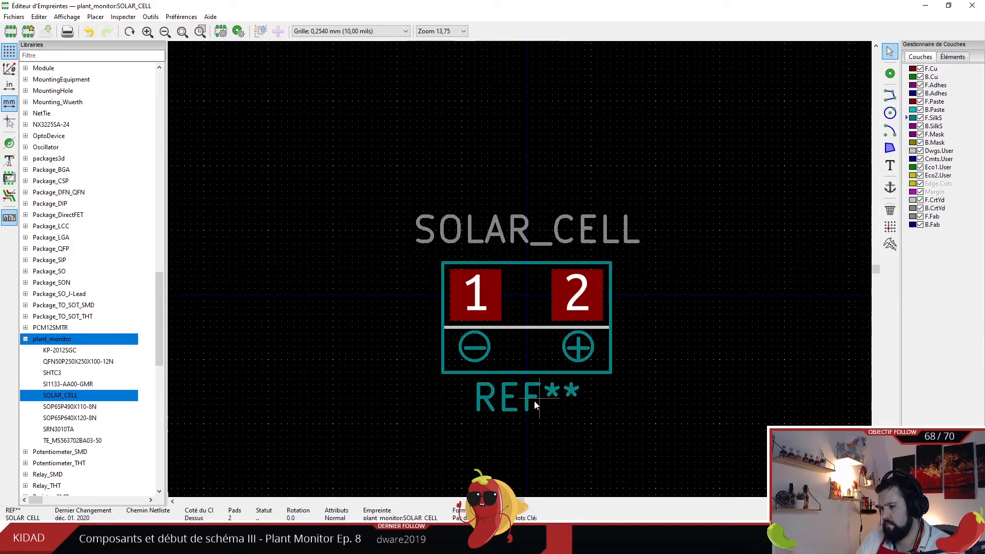
- Rotate the REF** text to 90 degrees, place it just to the right of the silkscreen outline, and save
key(m)
key(r)
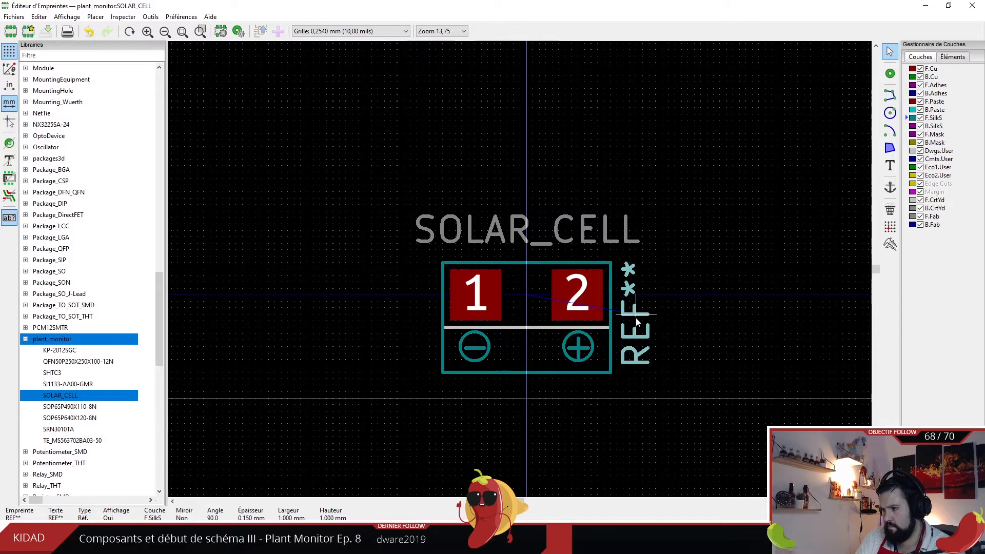
click(636, 322)
key(ctrl+s)
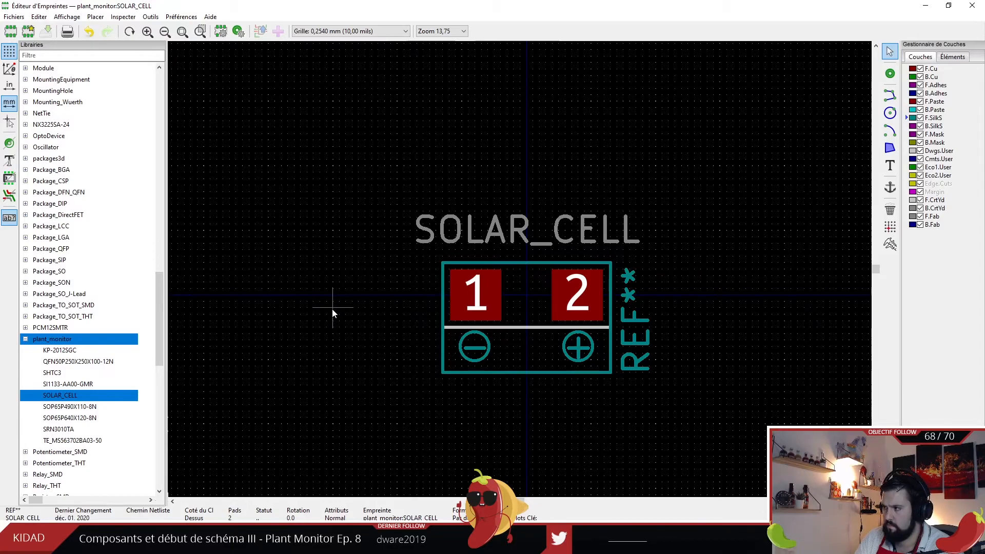
- Inspect the SOLAR_CELL footprint in the 3D preview, and save and close it to return to the schematic
click(221, 32)
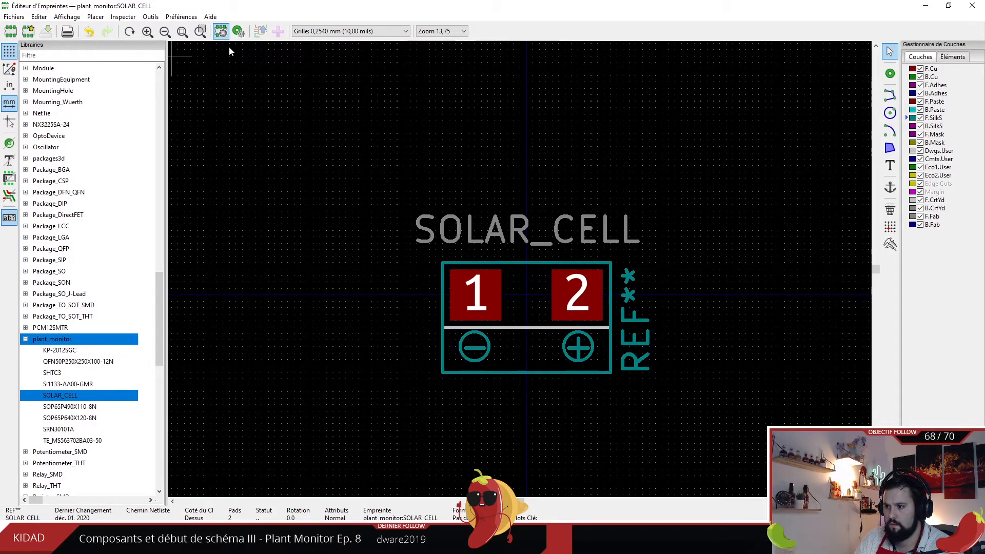
drag(364, 269, 334, 320)
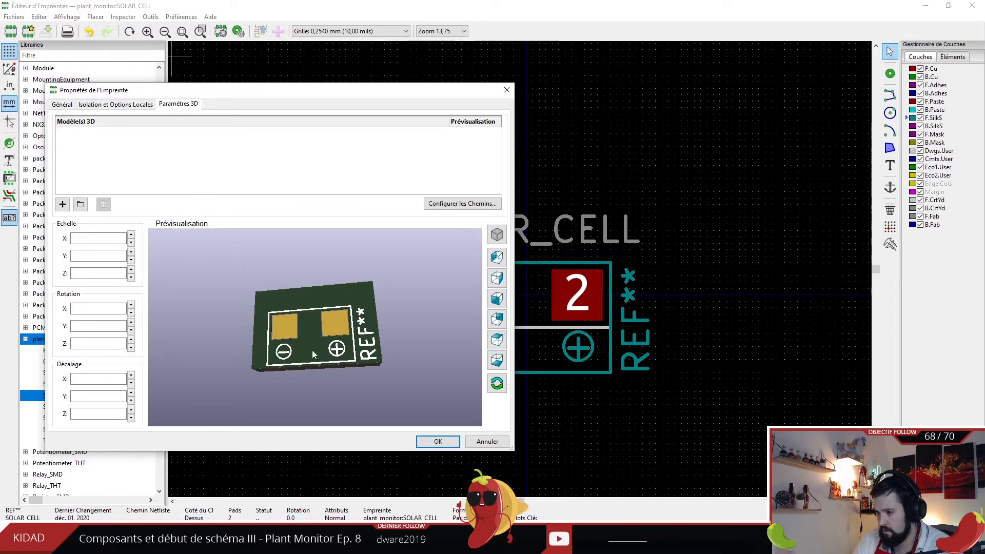
click(445, 444)
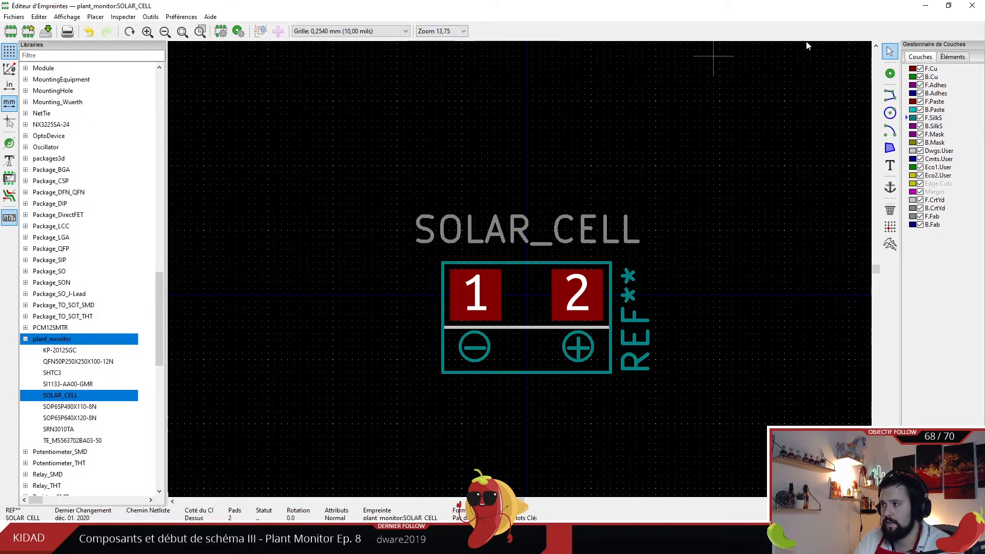
key(ctrl+s)
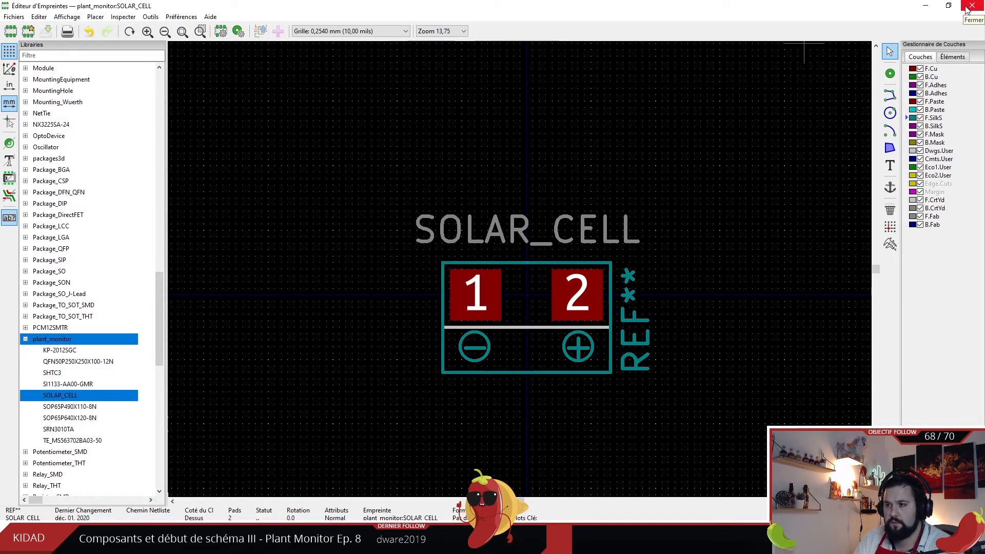
click(968, 10)
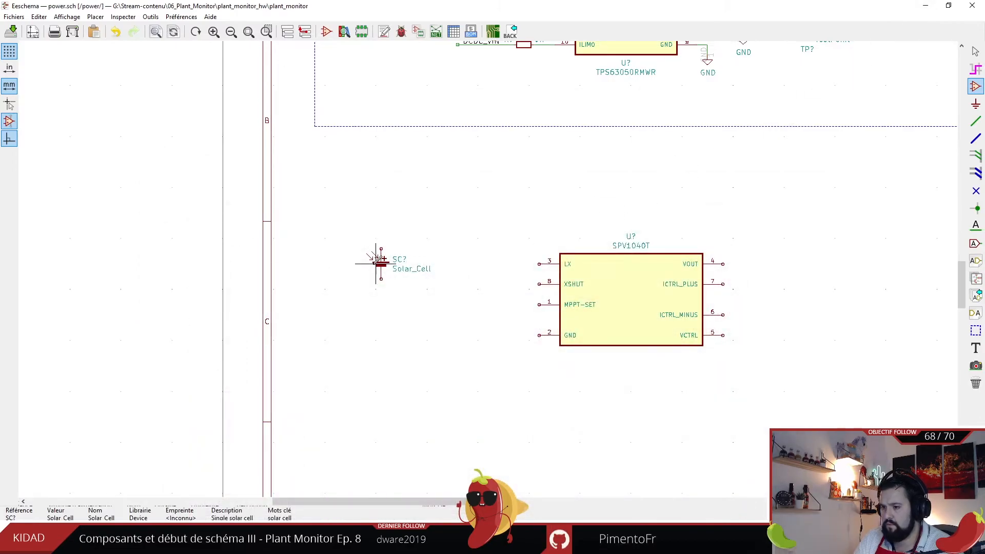
- Close the remaining footprint editor window and minimize the symbol editor to uncover the power schematic
click(381, 267)
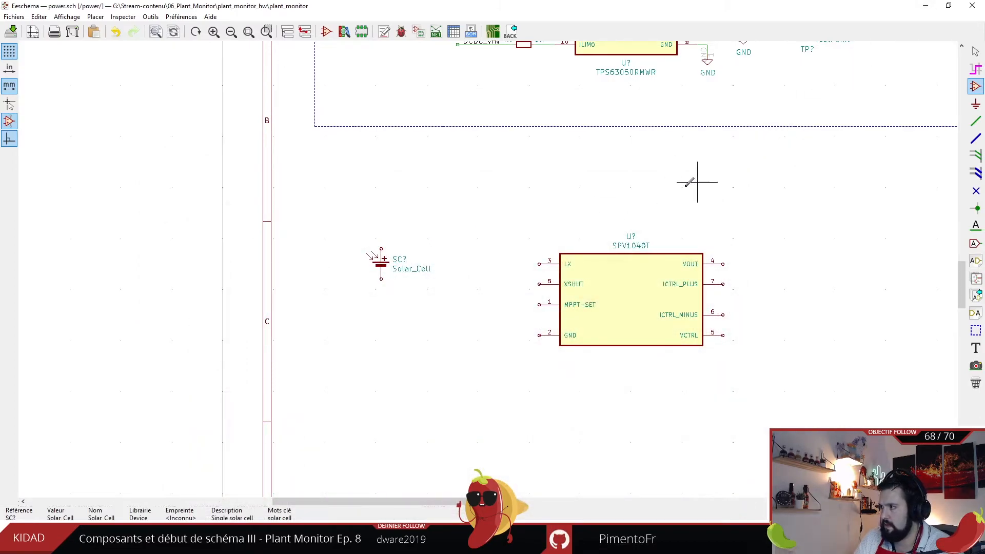
click(976, 51)
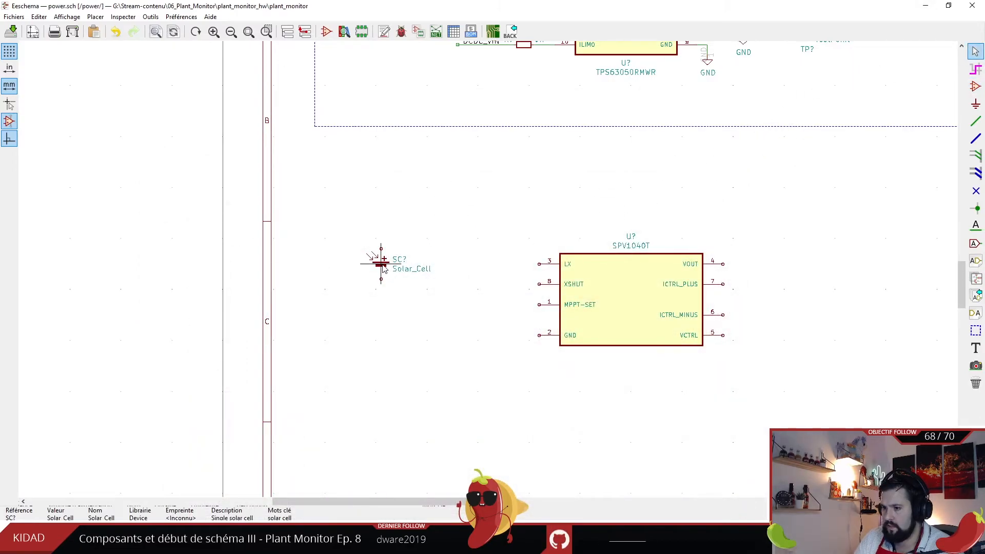
click(465, 543)
click(521, 495)
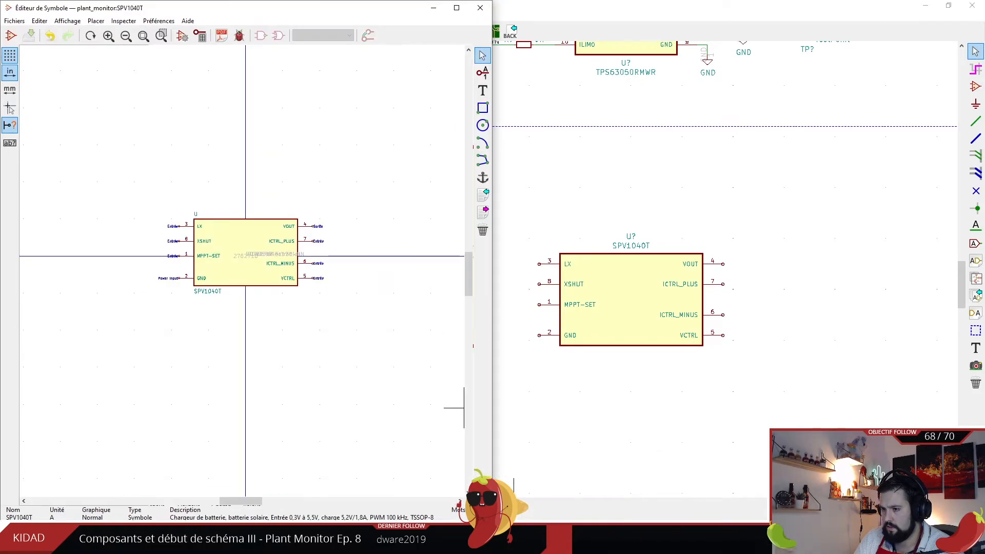
click(570, 496)
click(972, 5)
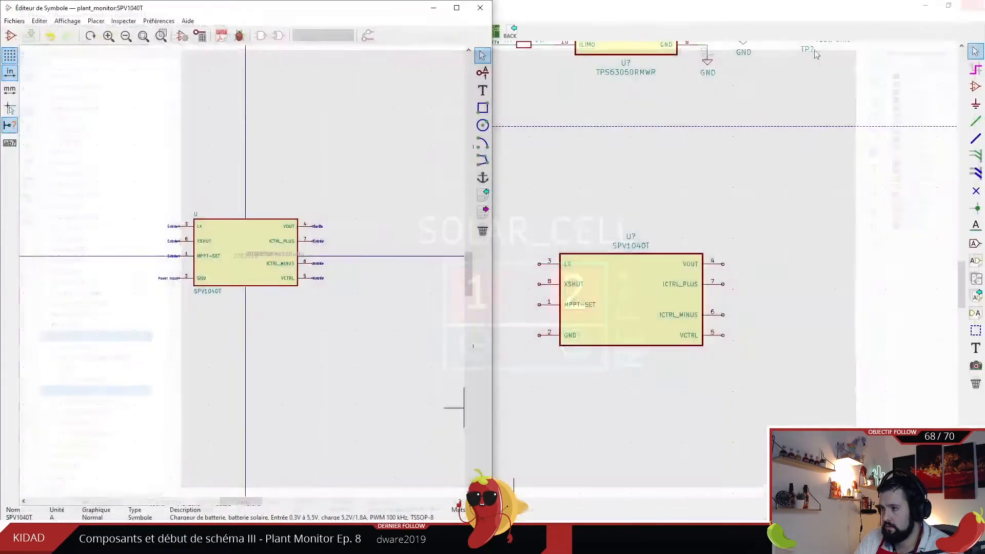
drag(381, 6, 405, 194)
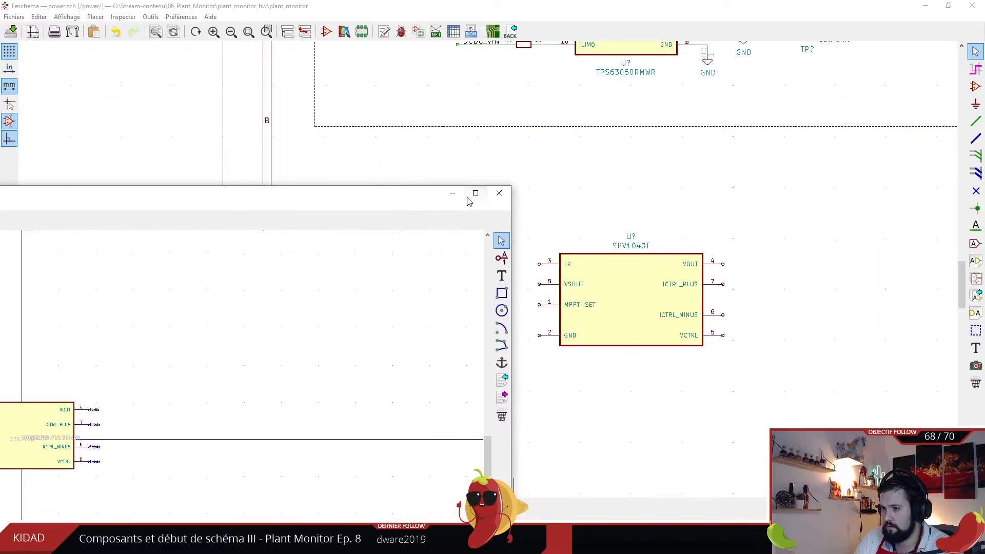
click(452, 193)
- Assign the plant_monitor:SOLAR_CELL footprint to the Solar_Cell symbol
double_click(384, 270)
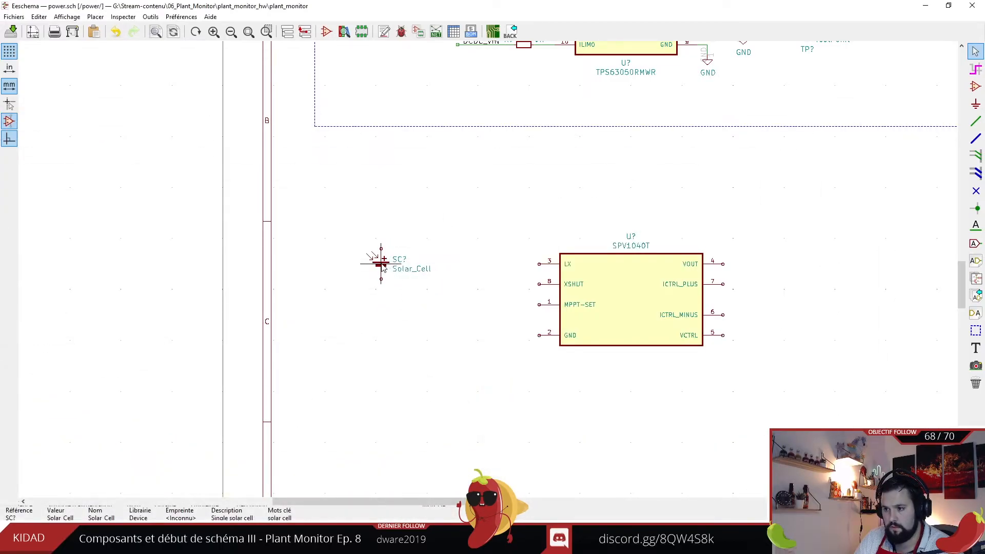
click(622, 236)
click(654, 221)
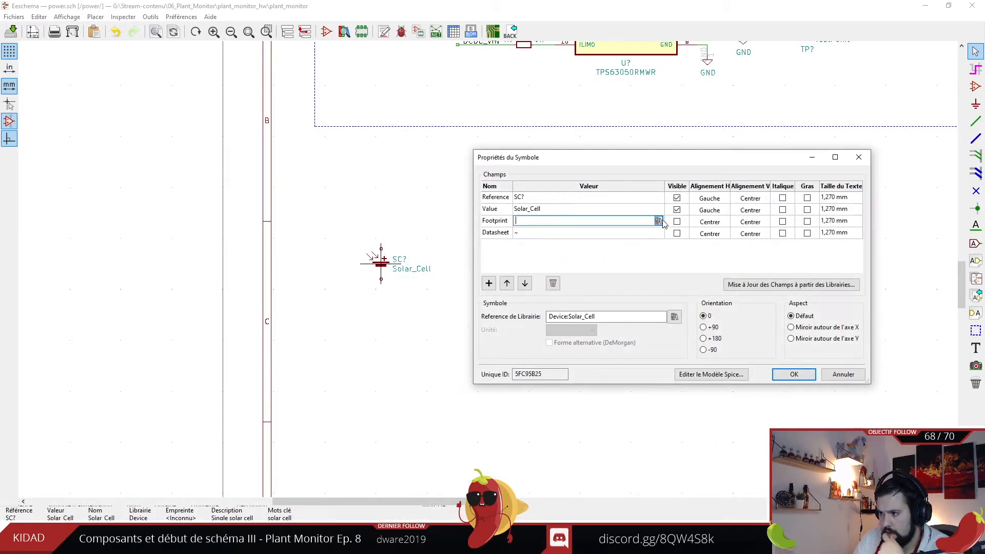
click(663, 221)
drag(98, 195, 101, 297)
click(30, 285)
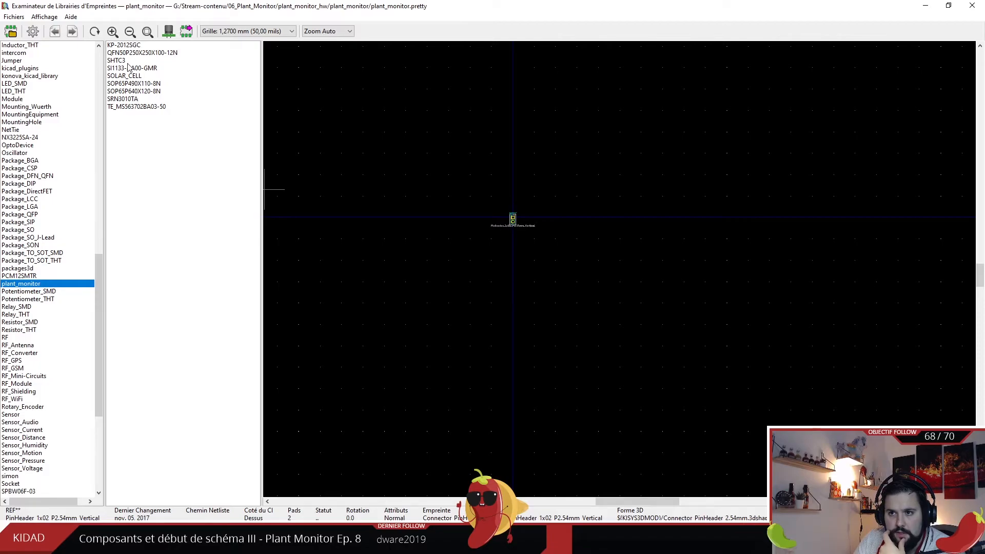
click(124, 76)
scroll(423, 187, down, 3)
scroll(671, 297, up, 2)
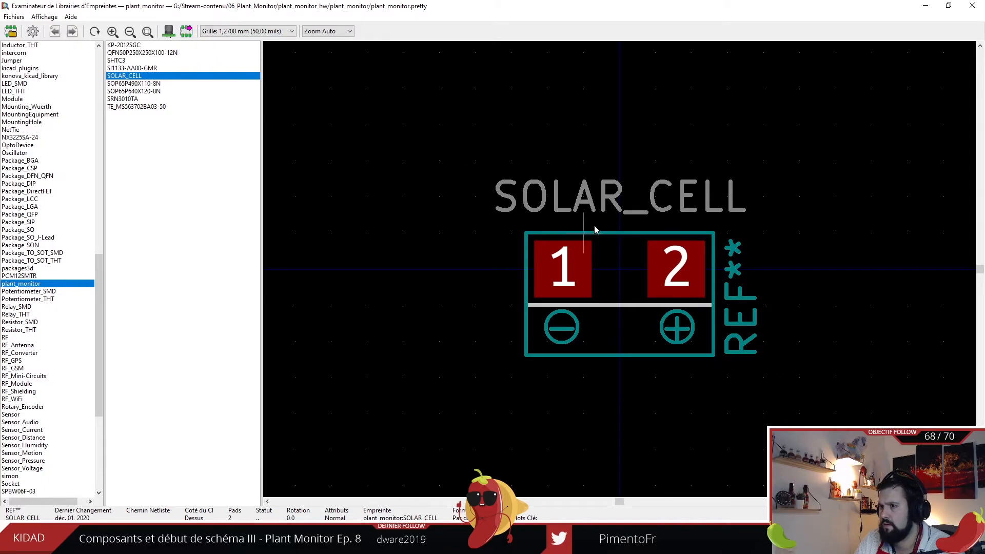
double_click(170, 76)
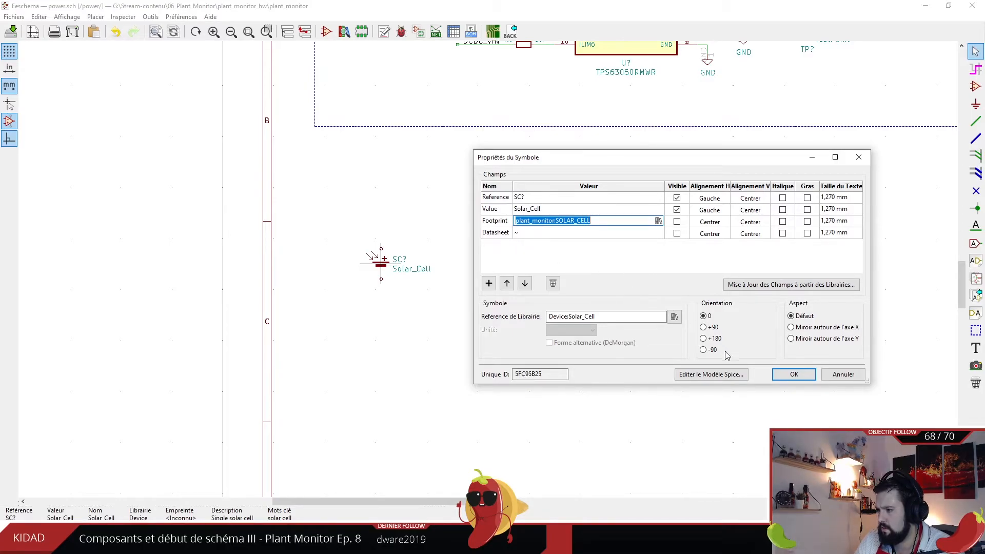
click(794, 374)
- Check the footprint assignment in the Solar_Cell symbol's properties
scroll(487, 275, up, 3)
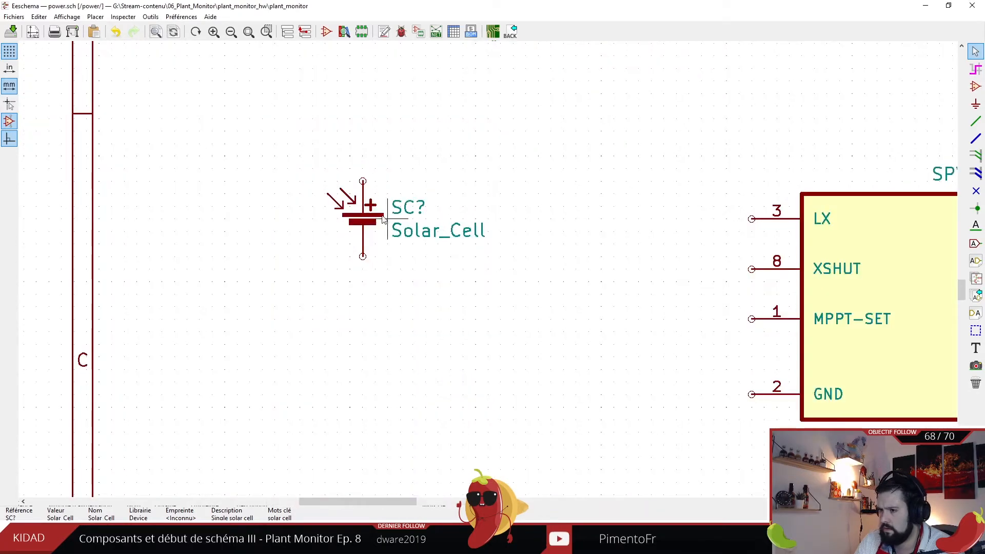
double_click(365, 221)
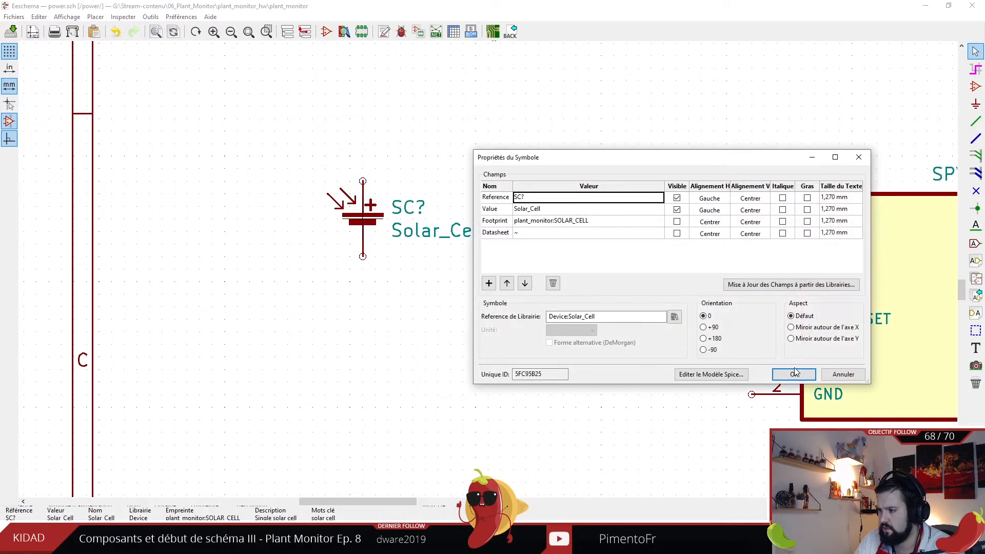
click(780, 376)
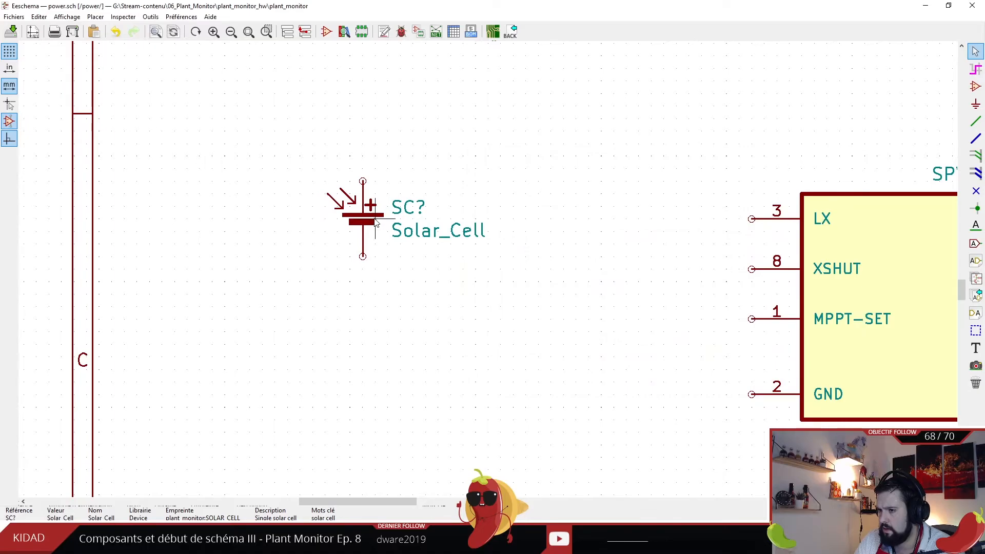
- View the Solar_Cell symbol's footprint field and close it without changes
right_click(368, 223)
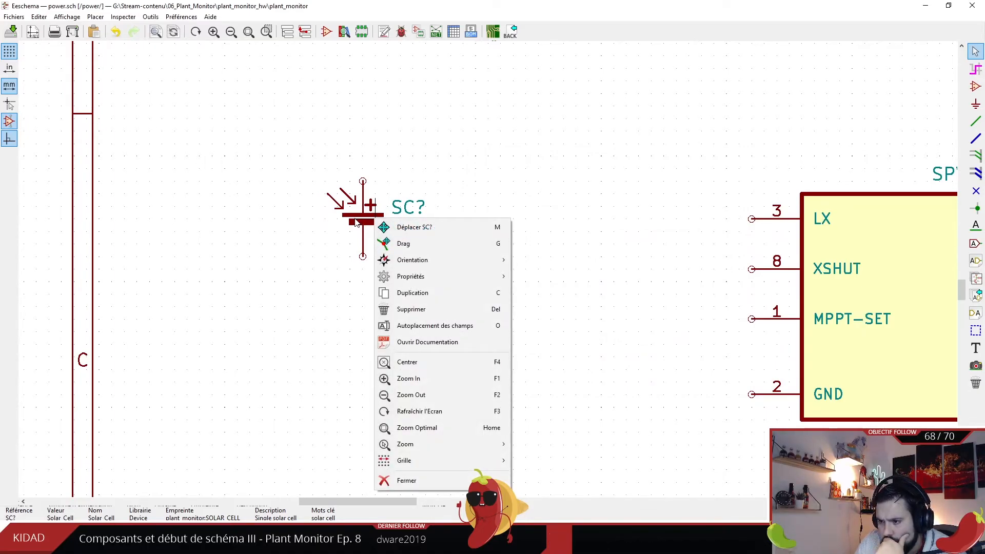
mouse_move(426, 280)
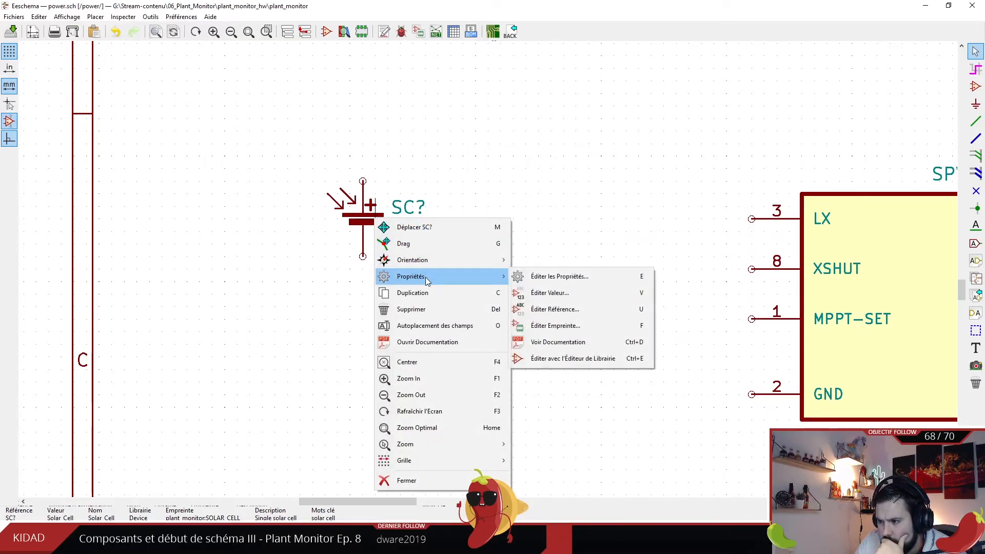
click(577, 323)
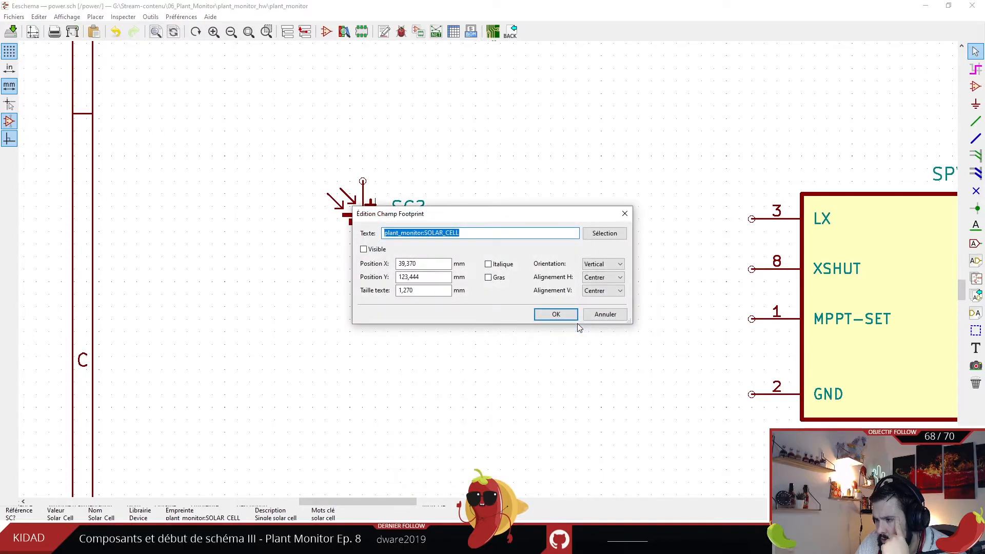
click(598, 317)
- Open the Solar_Cell symbol in the symbol editor, examine the numbers of its plus and minus pins, and close the editor
right_click(361, 214)
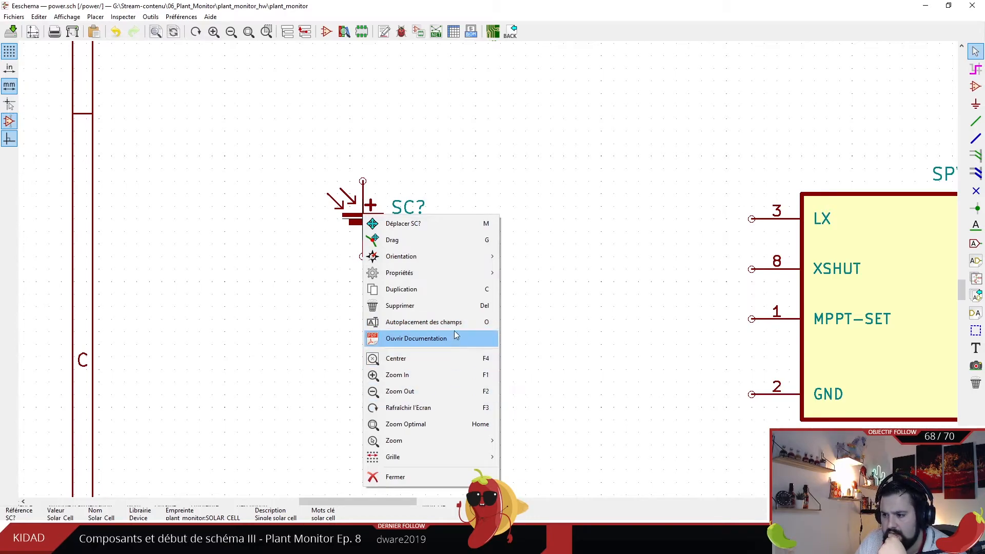
mouse_move(494, 282)
click(589, 354)
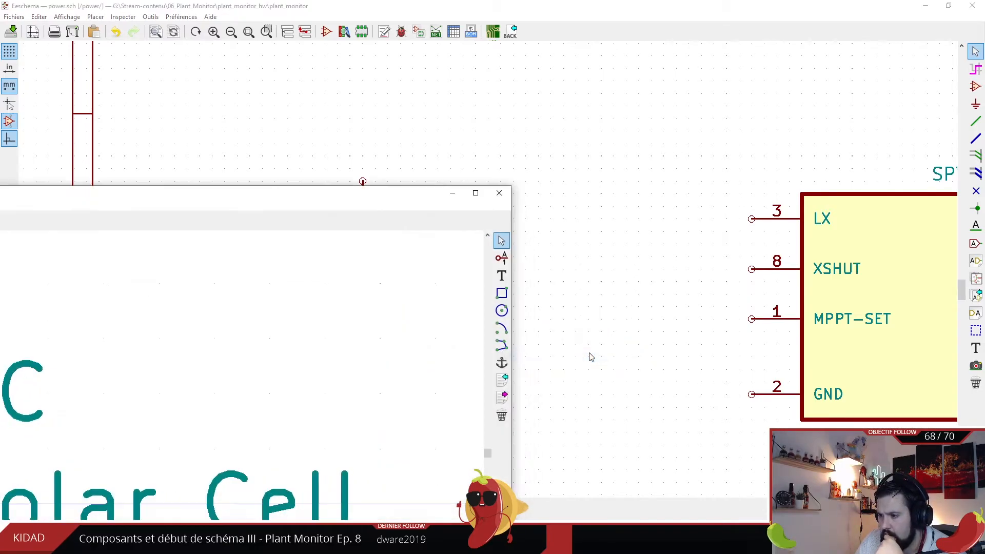
scroll(479, 272, down, 3)
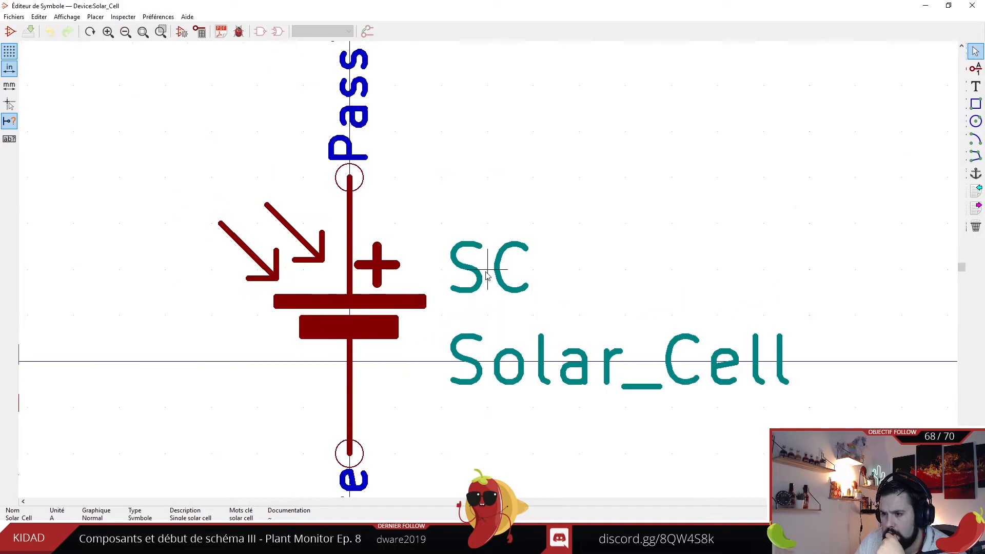
double_click(416, 235)
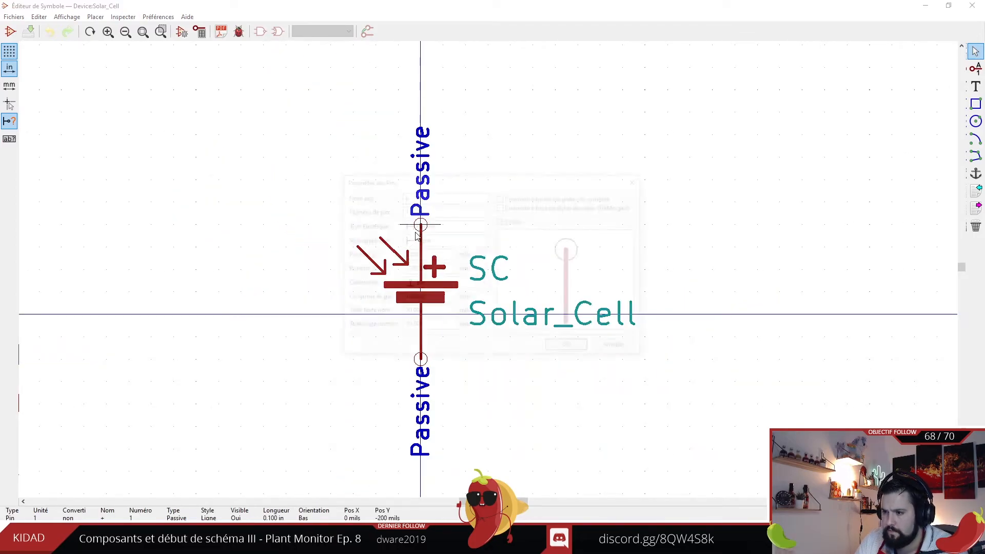
key(Escape)
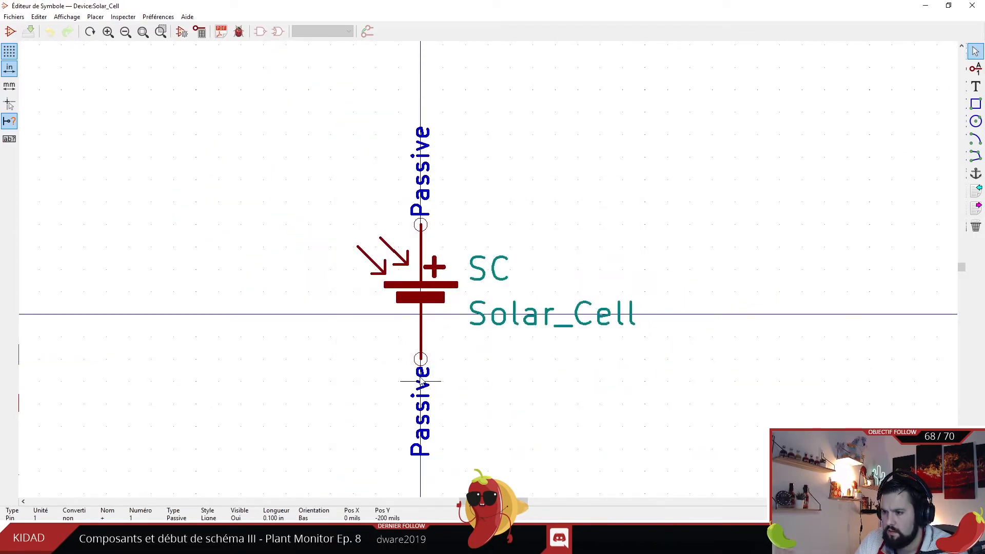
double_click(420, 359)
key(Escape)
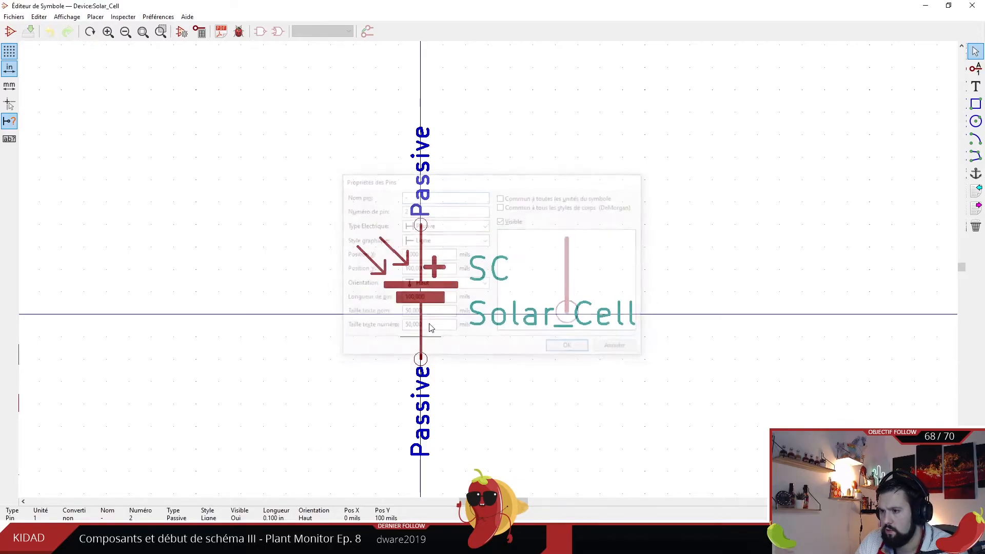
click(971, 5)
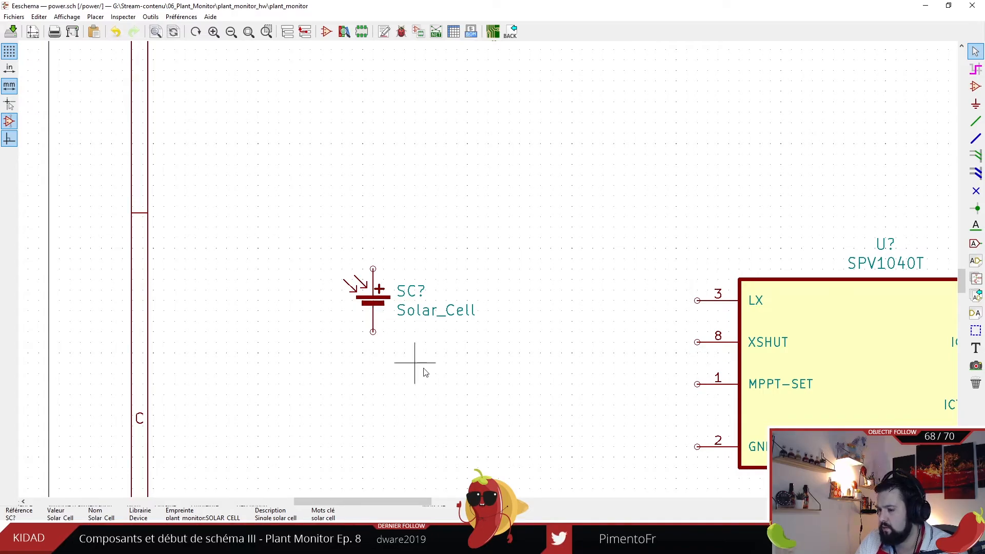
- Launch the footprint editor from the KiCad project window and load SOLAR_CELL from the plant_monitor library
click(465, 544)
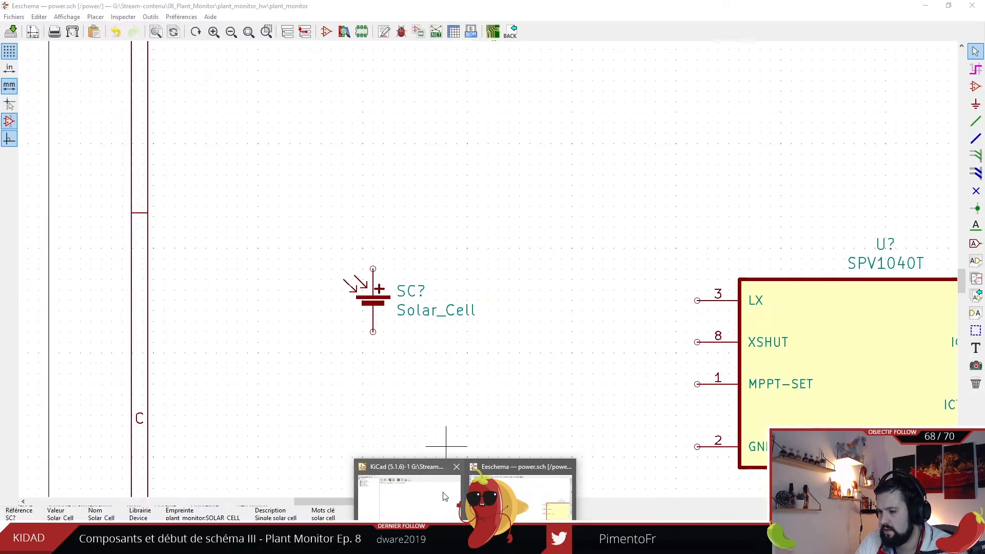
click(433, 505)
click(340, 58)
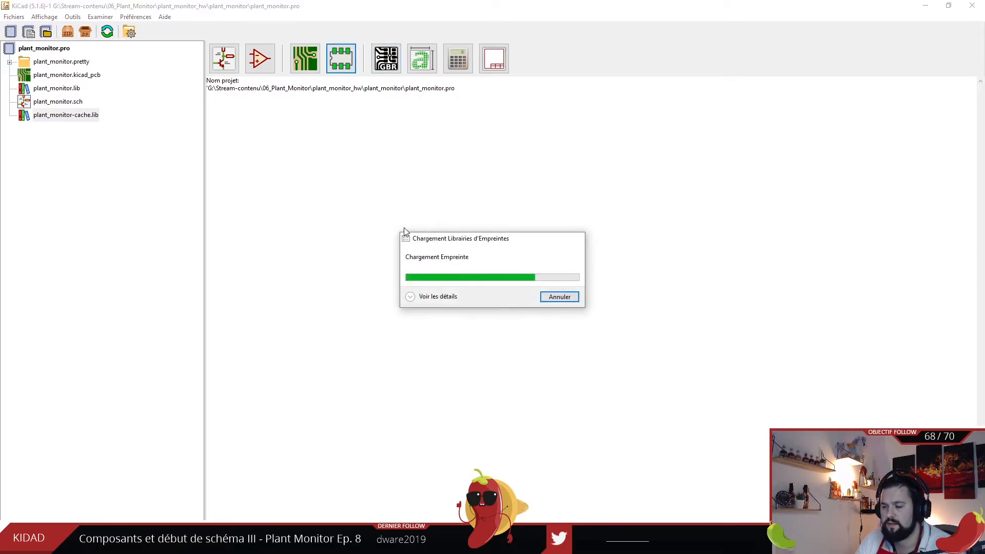
scroll(88, 356, down, 20)
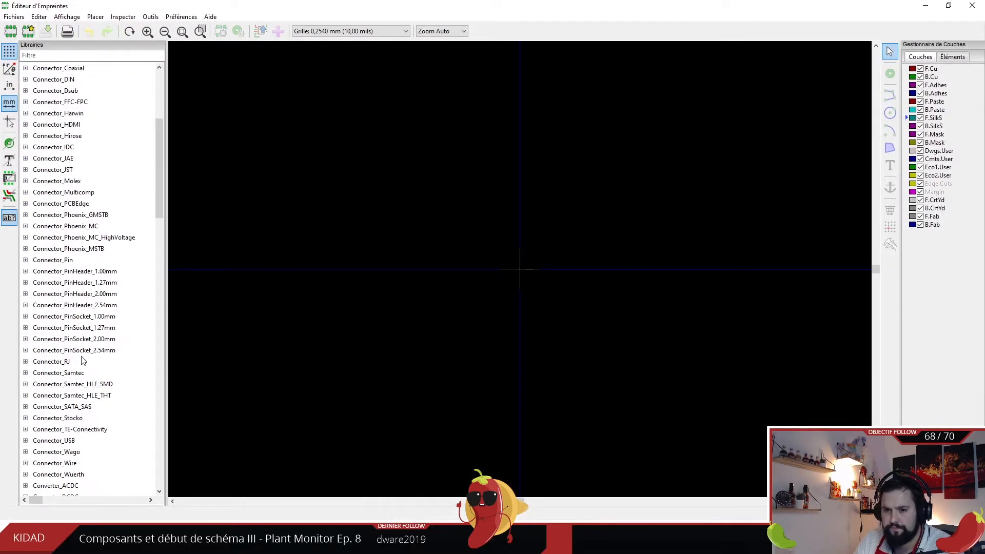
scroll(88, 356, down, 7)
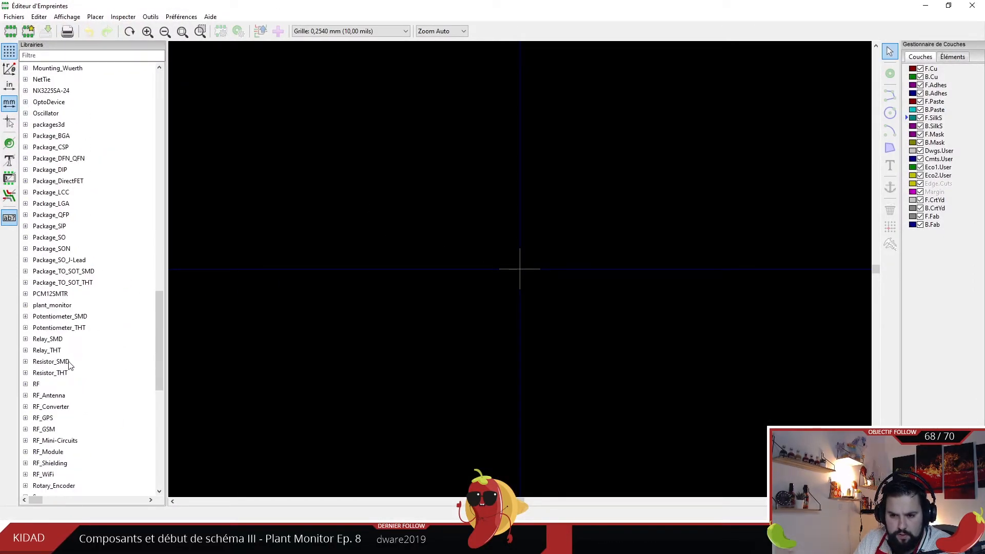
double_click(60, 306)
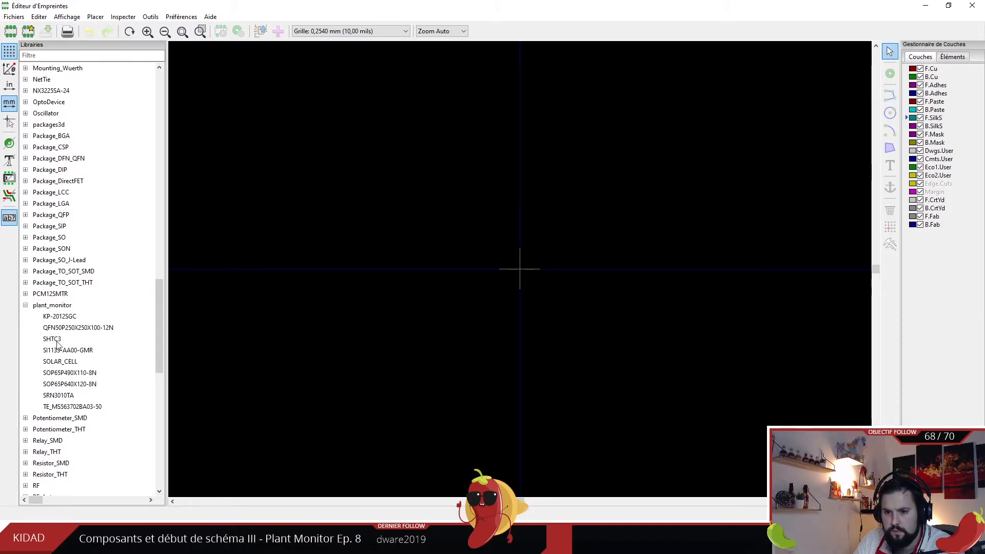
double_click(60, 361)
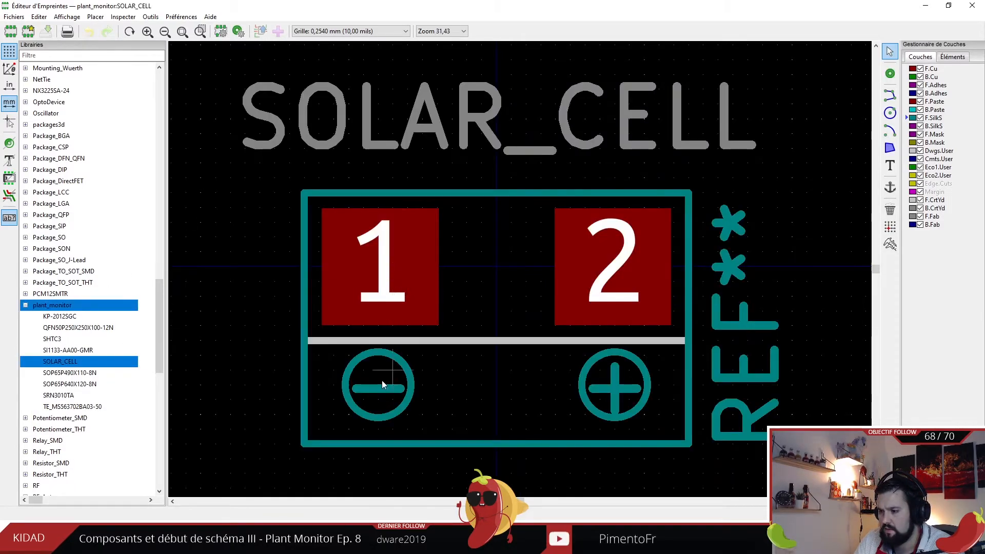
- Change the number of the pad above the minus marking to 2
drag(329, 345, 423, 422)
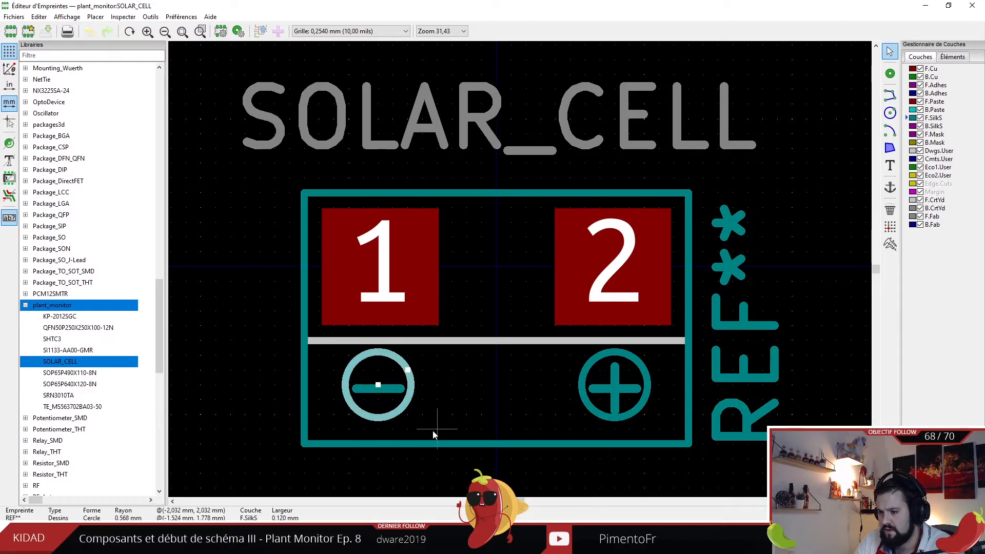
scroll(498, 417, down, 1)
double_click(429, 145)
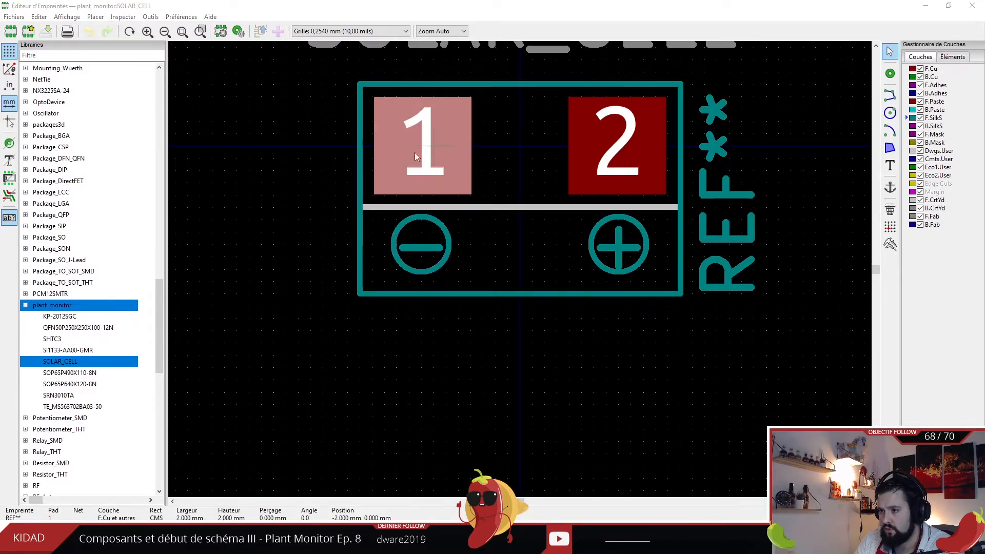
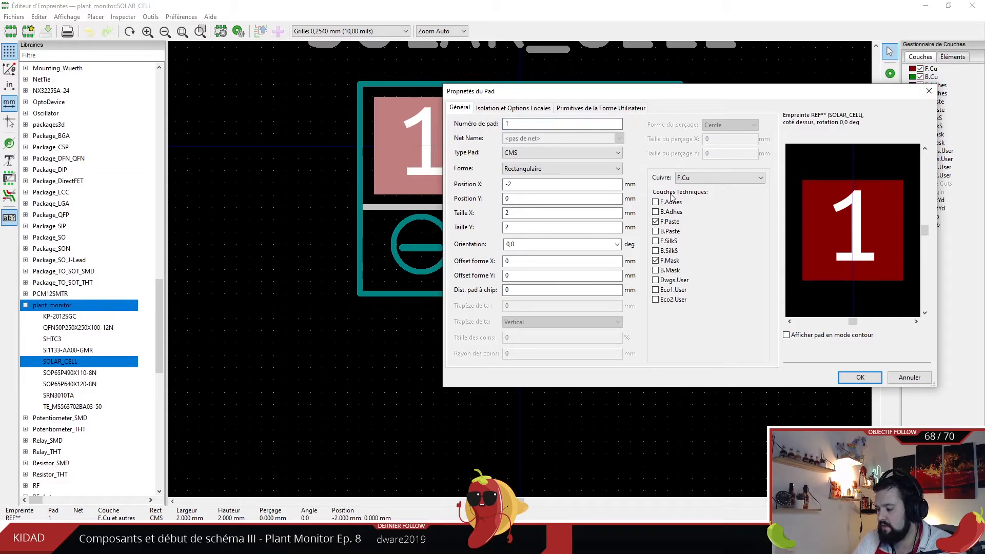
double_click(507, 124)
text(2)
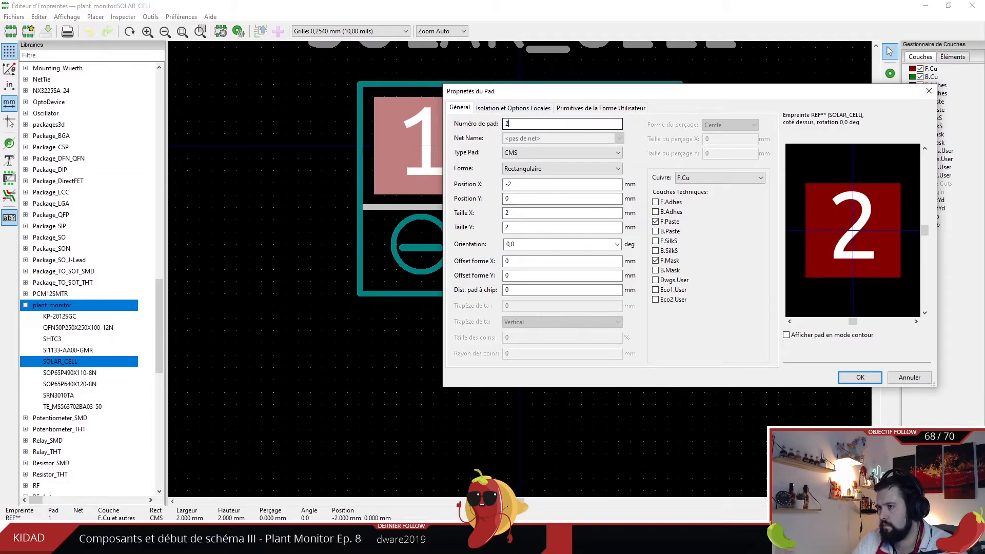
click(860, 377)
- Change the number of the pad above the plus marking to 1 and save the footprint
click(615, 157)
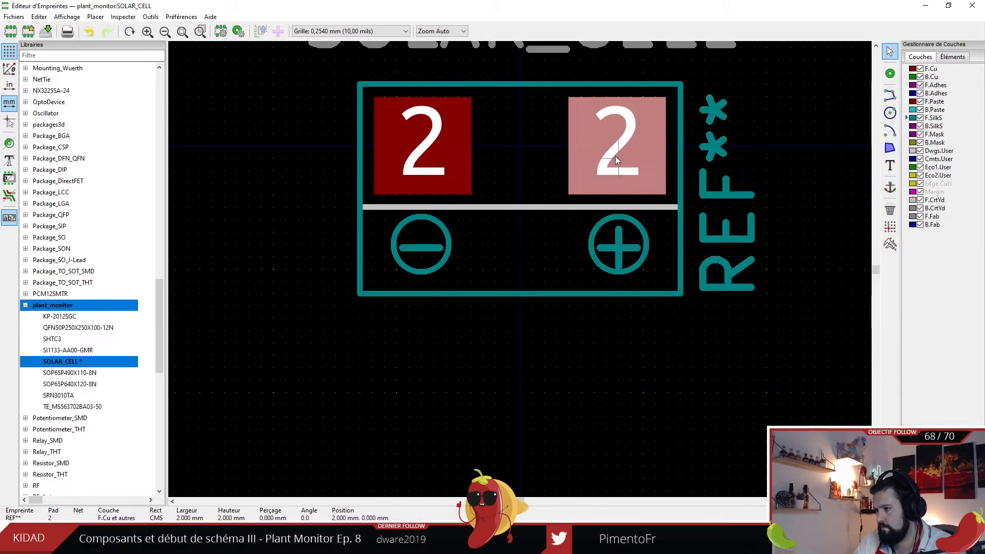
double_click(615, 156)
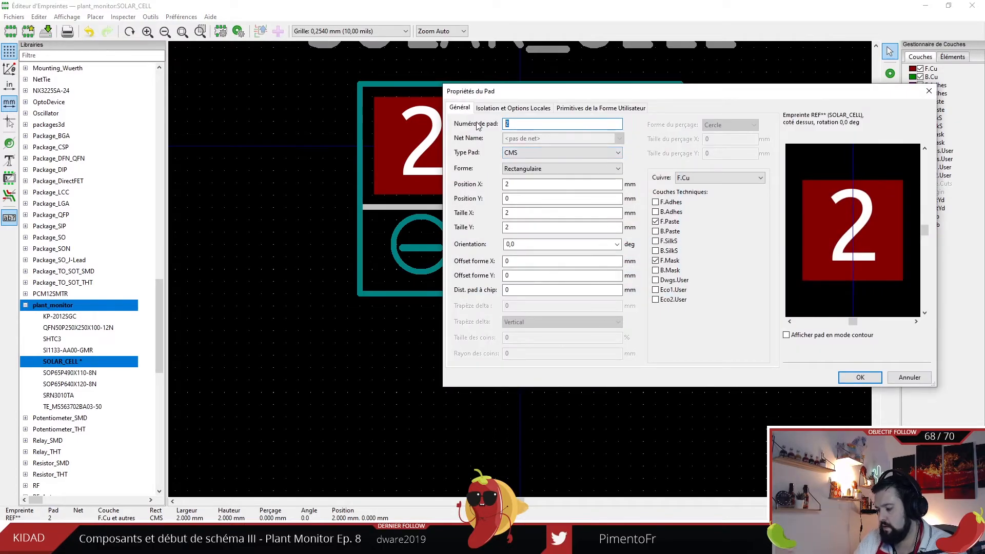
text(1)
click(860, 377)
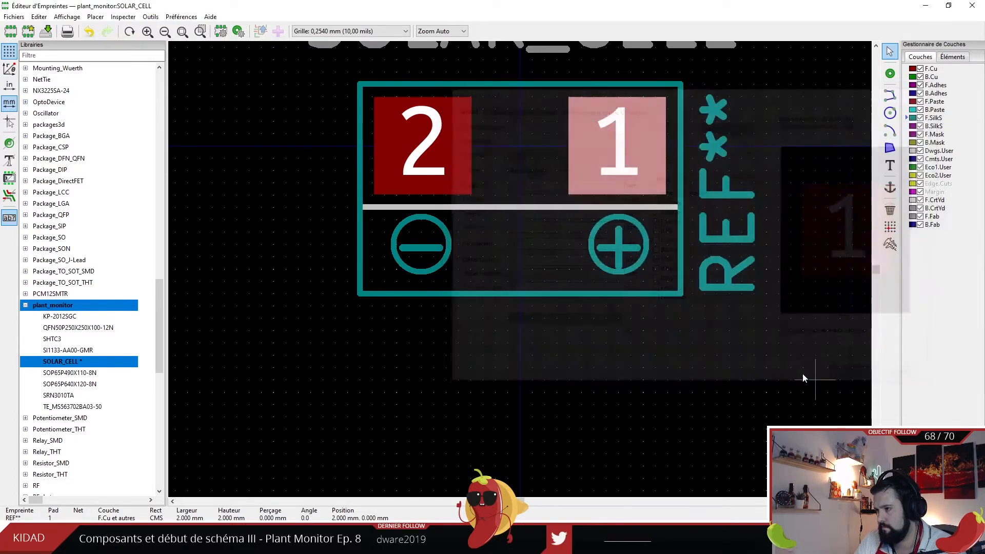
key(ctrl+s)
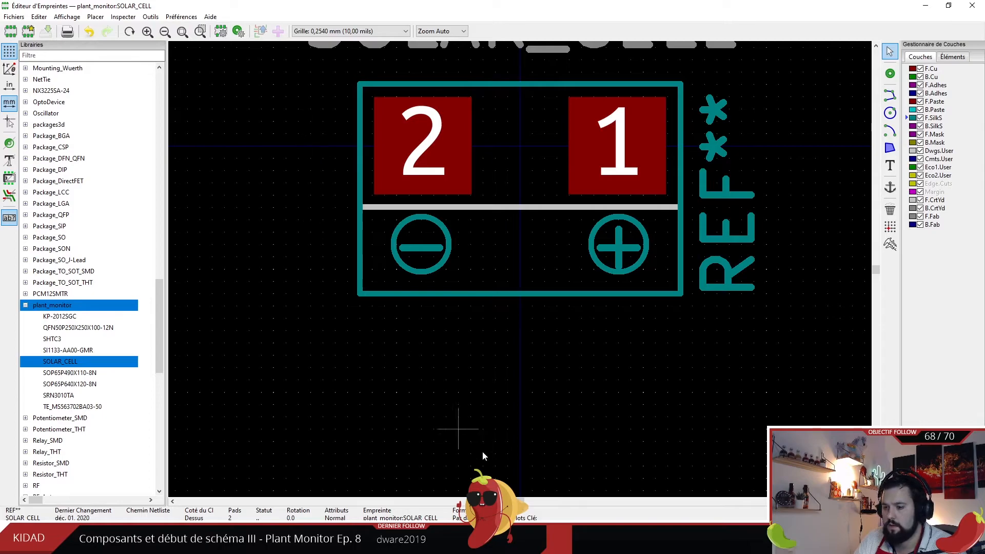
- Return to the power schematic, tile its window beside the footprint editor and widen it to slightly more than half the screen
click(467, 544)
click(467, 485)
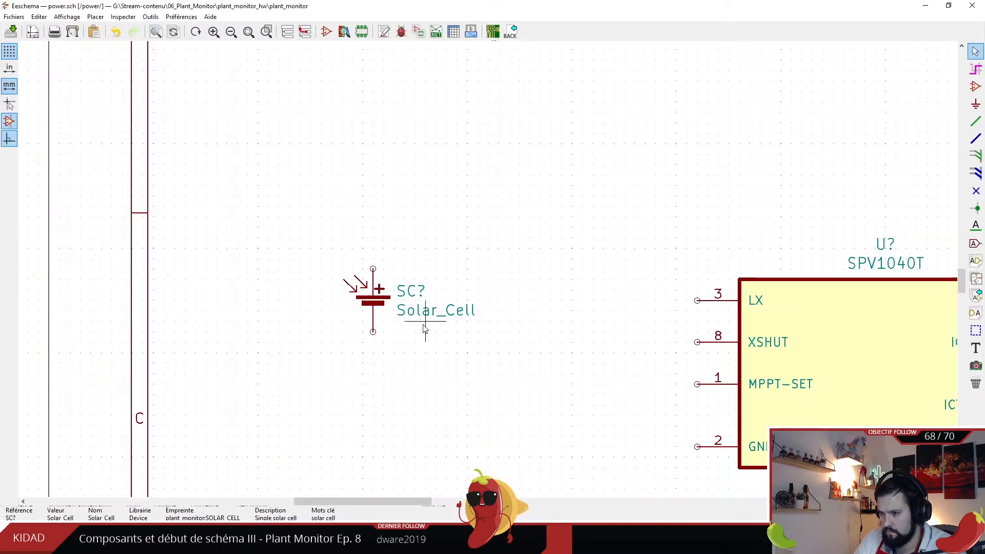
scroll(488, 384, down, 1)
drag(366, 147, 427, 225)
click(409, 270)
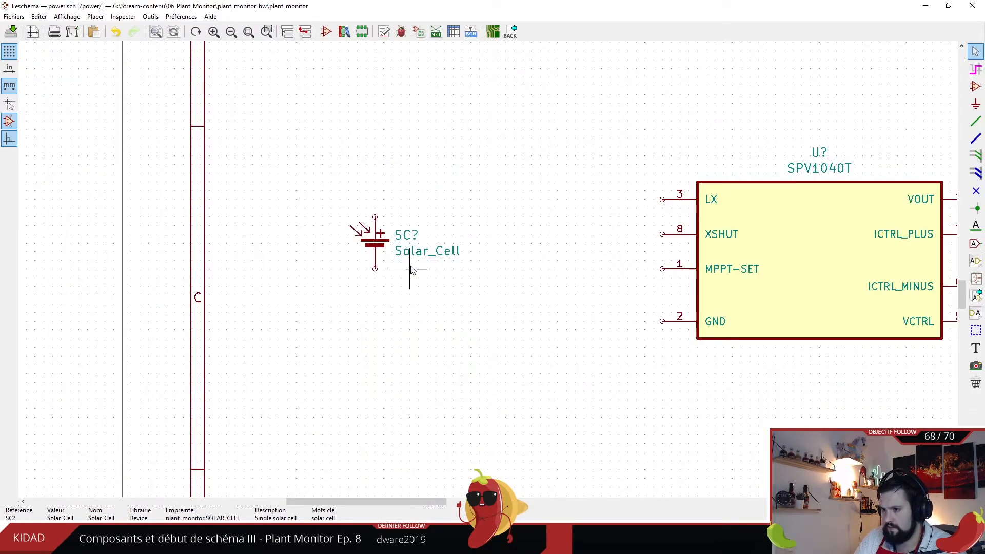
click(949, 6)
key(super+Left)
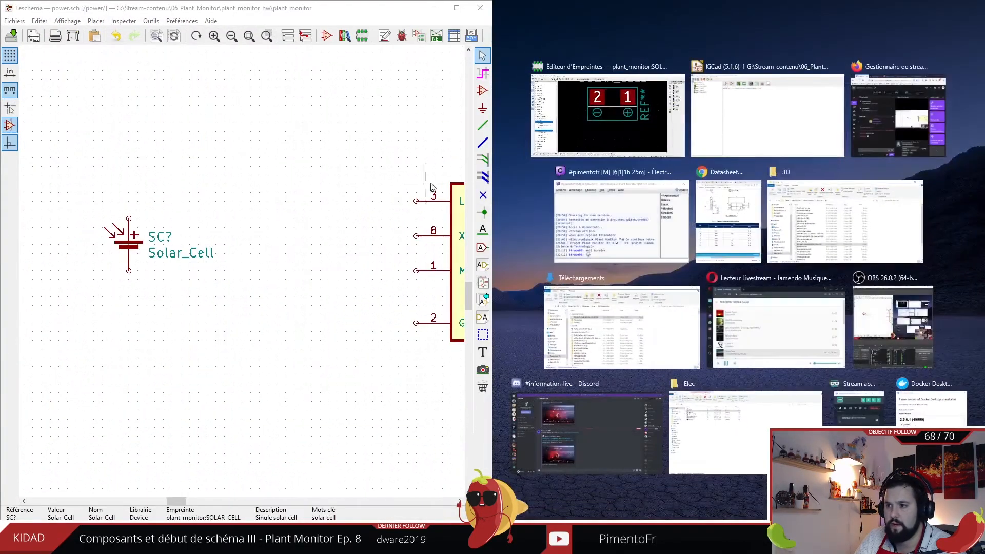
click(608, 116)
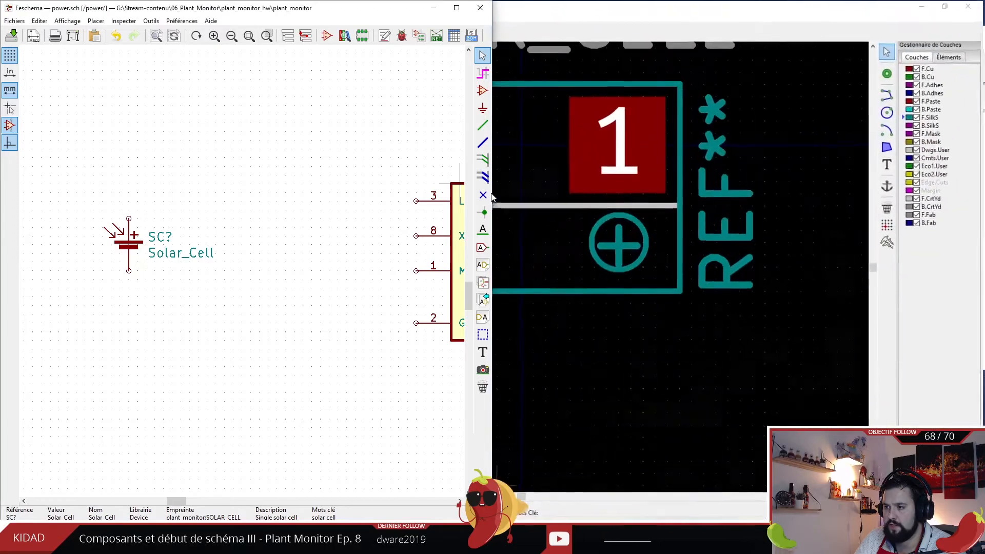
drag(492, 233, 593, 232)
- Centre the SPV1040T symbol in the schematic, switch to the SPV1040 datasheet in the browser and find its block diagram page
scroll(693, 357, down, 1)
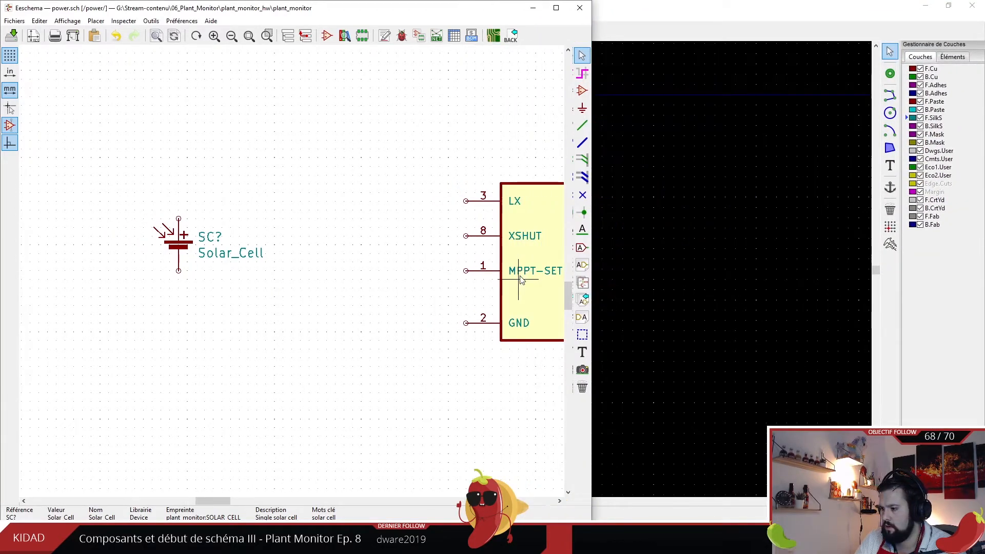
scroll(517, 279, down, 1)
scroll(264, 256, down, 1)
scroll(383, 265, up, 2)
scroll(294, 272, down, 2)
scroll(295, 272, up, 2)
scroll(295, 272, down, 2)
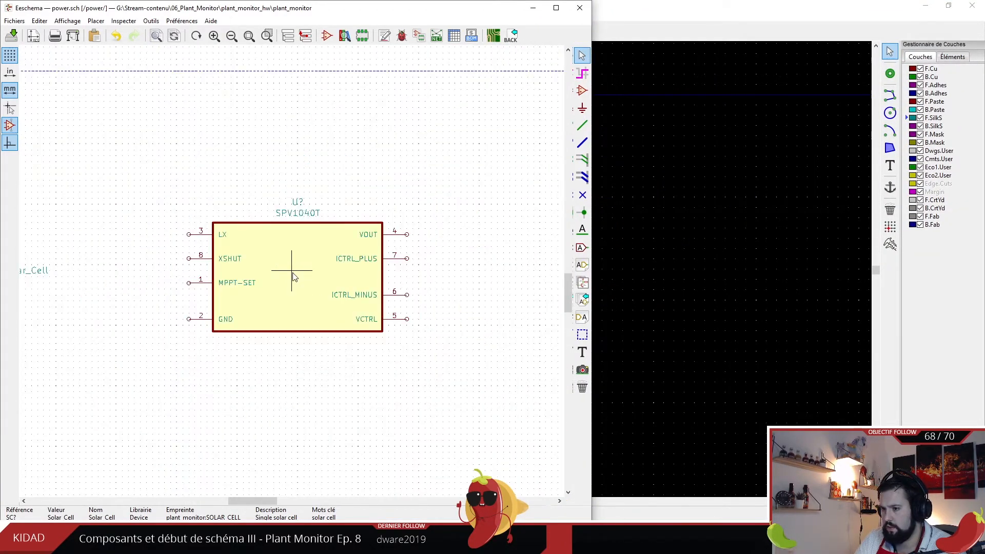
click(434, 543)
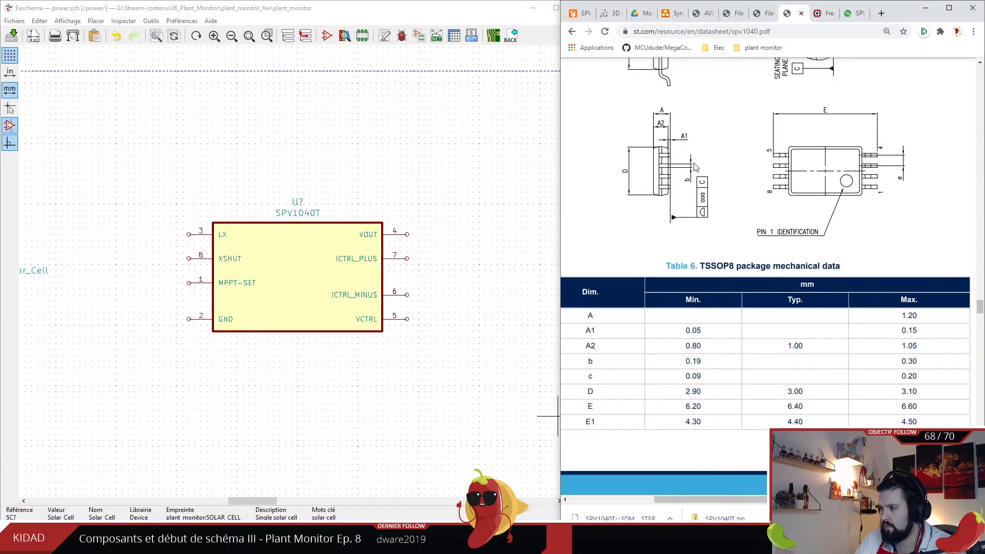
scroll(718, 141, down, 1)
scroll(698, 175, up, 10)
scroll(697, 175, up, 3)
scroll(716, 291, down, 3)
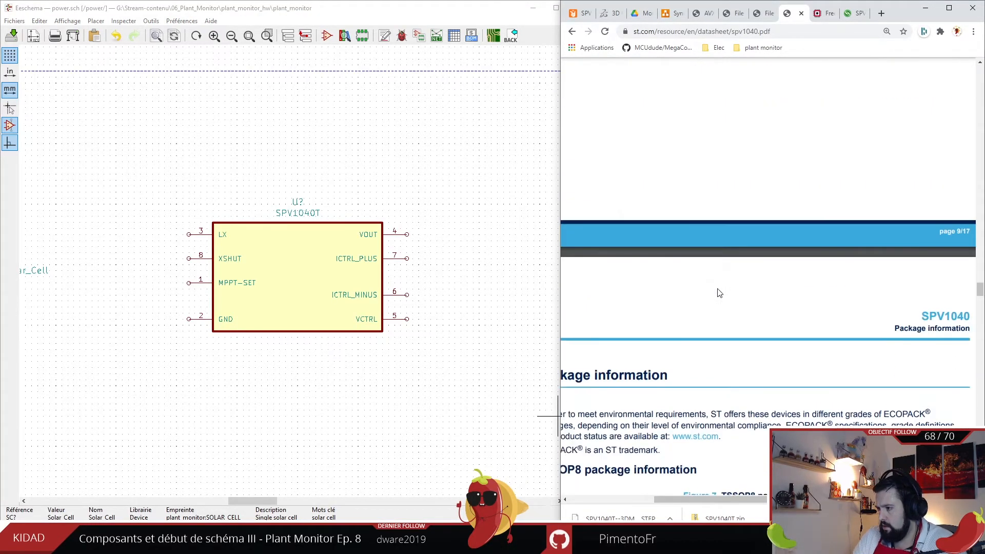
ctrl+scroll(716, 290, down, 3)
scroll(720, 287, down, 10)
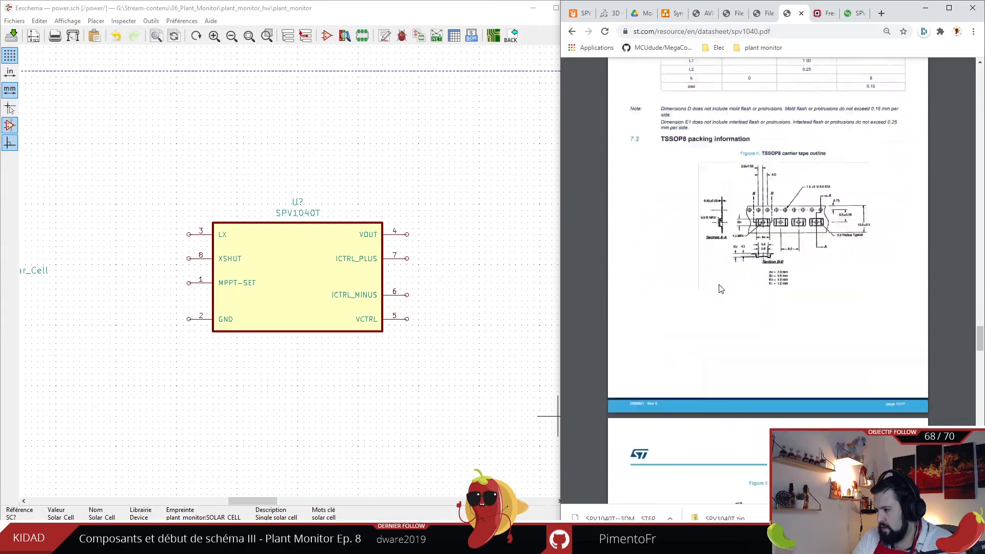
scroll(723, 284, up, 20)
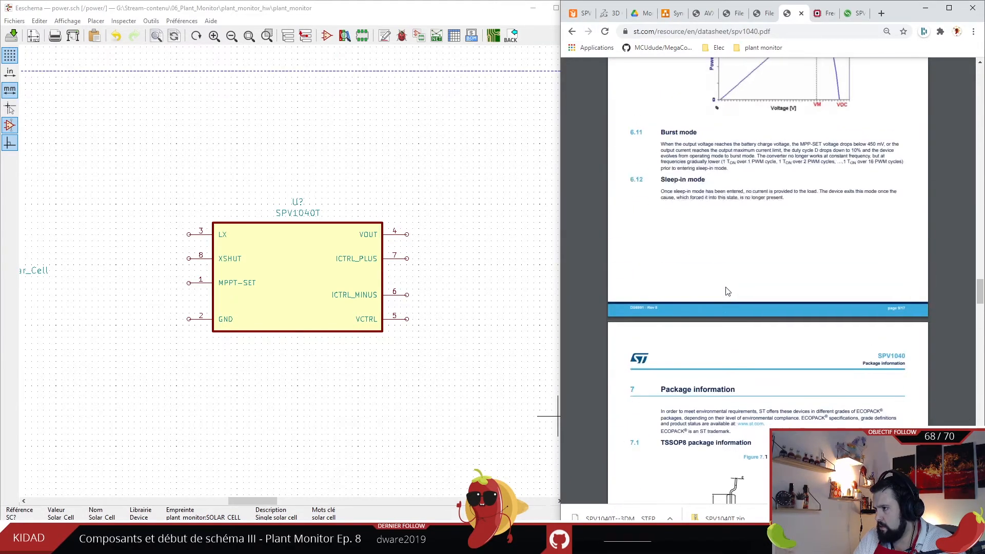
scroll(726, 285, up, 15)
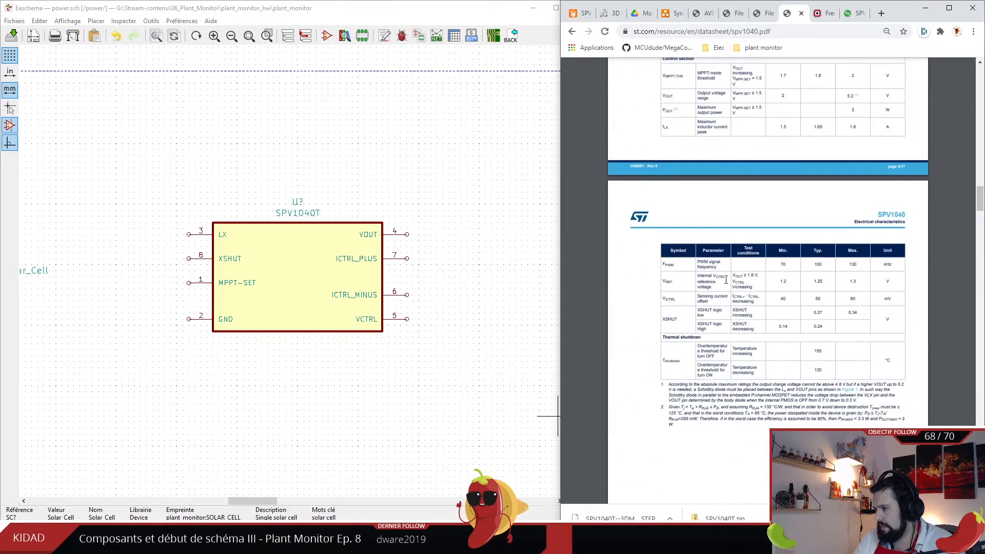
scroll(729, 288, up, 15)
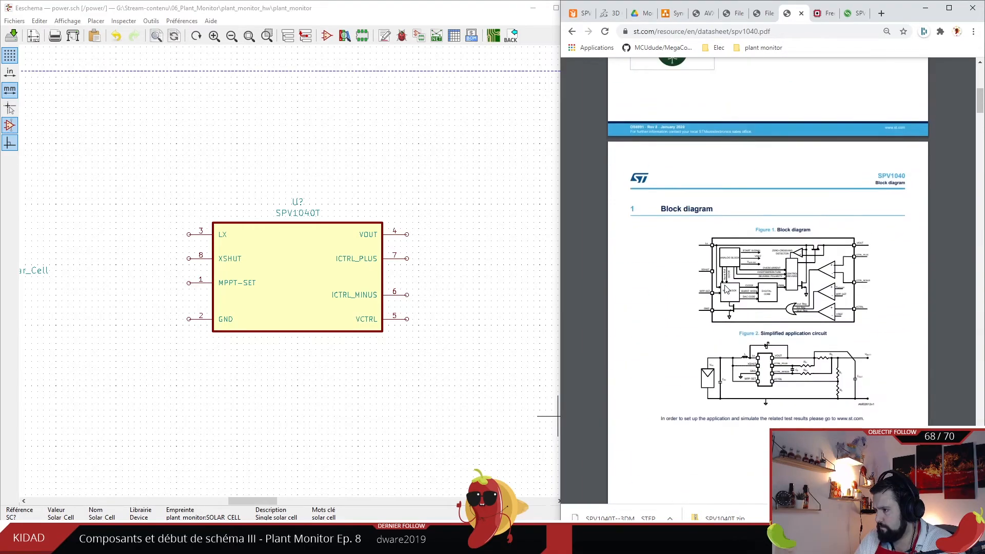
- Examine the Figure 2 simplified application circuit, including the output side up to VBATT, in the SPV1040 datasheet
scroll(726, 289, down, 10)
ctrl+scroll(764, 282, up, 3)
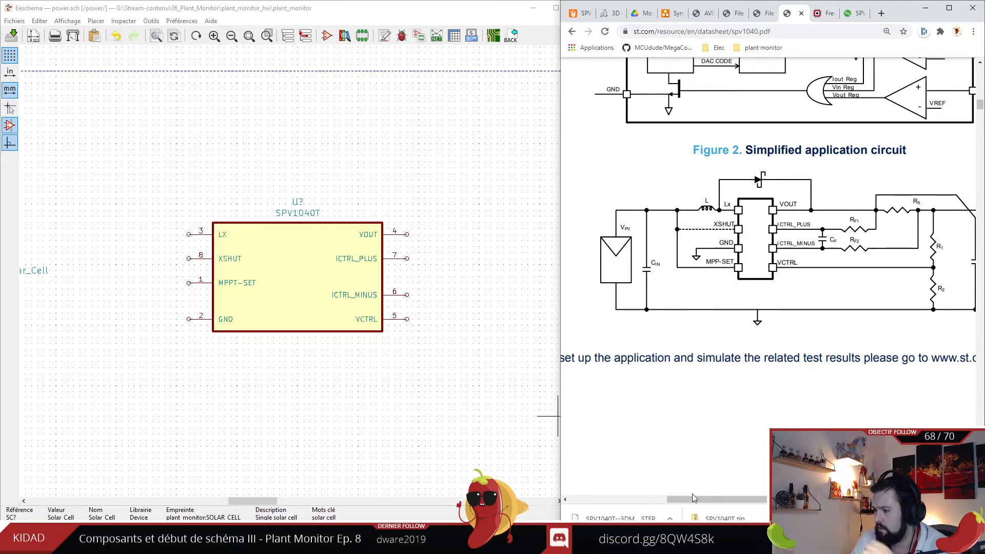
drag(693, 497, 708, 497)
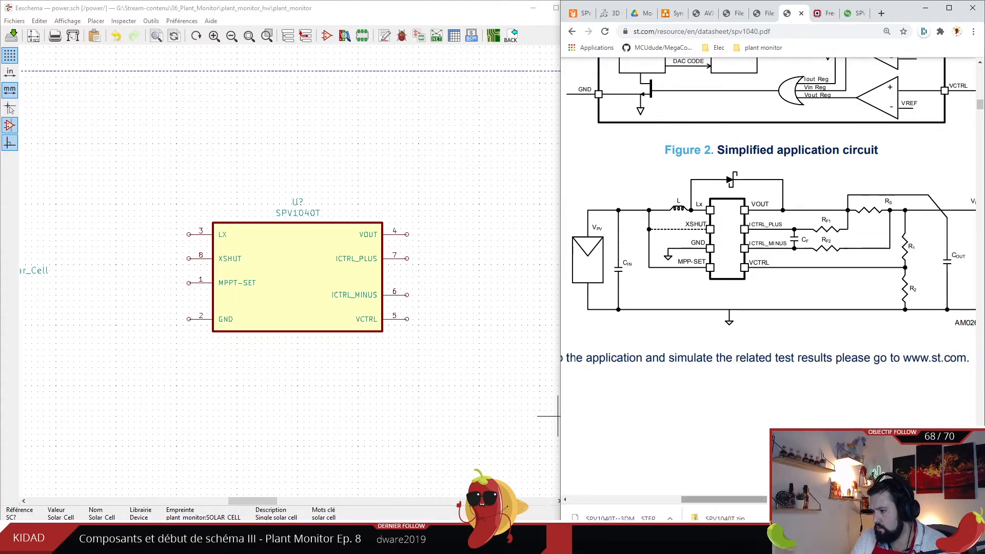
scroll(772, 303, right, 2)
scroll(772, 282, right, 1)
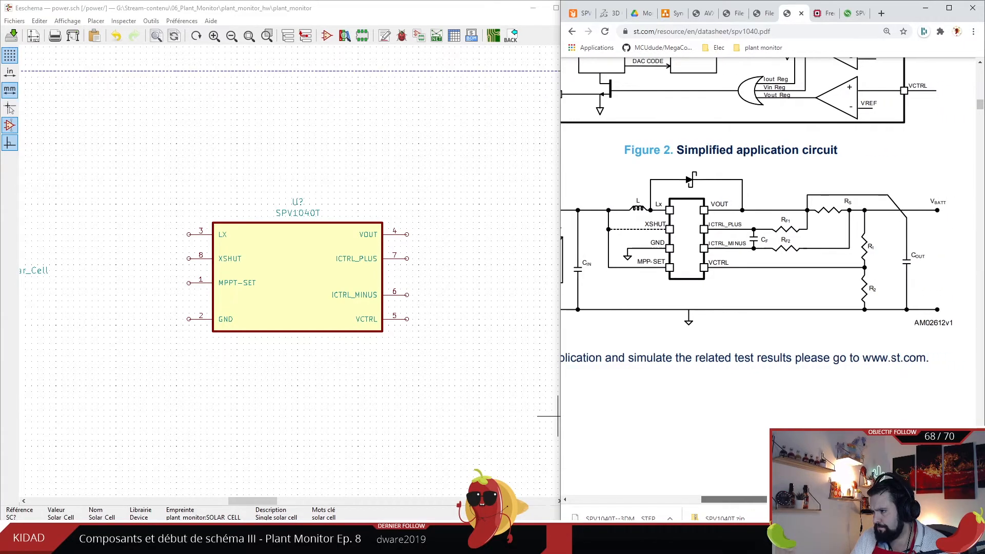
scroll(771, 282, right, 1)
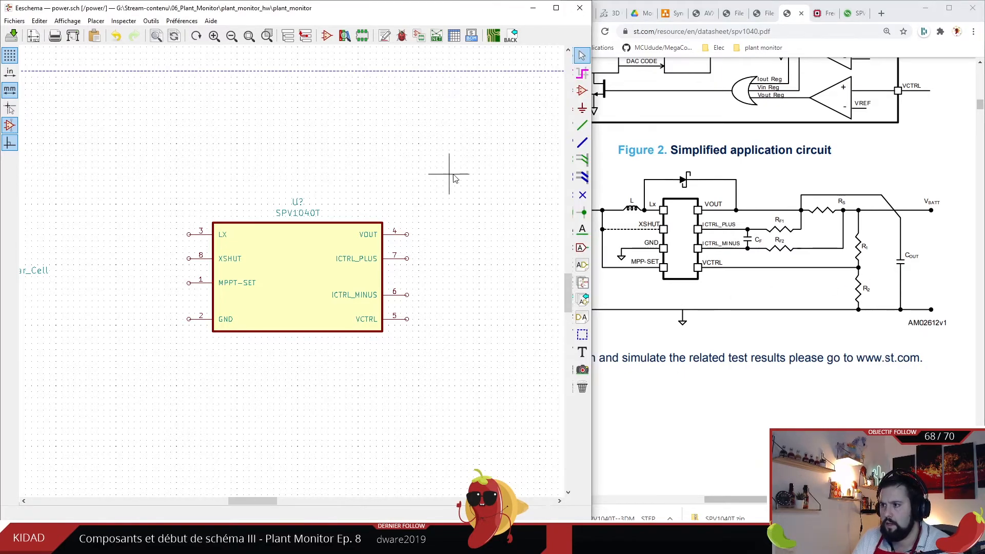
- Copy the 1M resistor and a grounded 10uF 10V capacitor from the TPS63050RMWR output and place them to the right of the SPV1040T
scroll(545, 98, down, 3)
scroll(286, 259, up, 3)
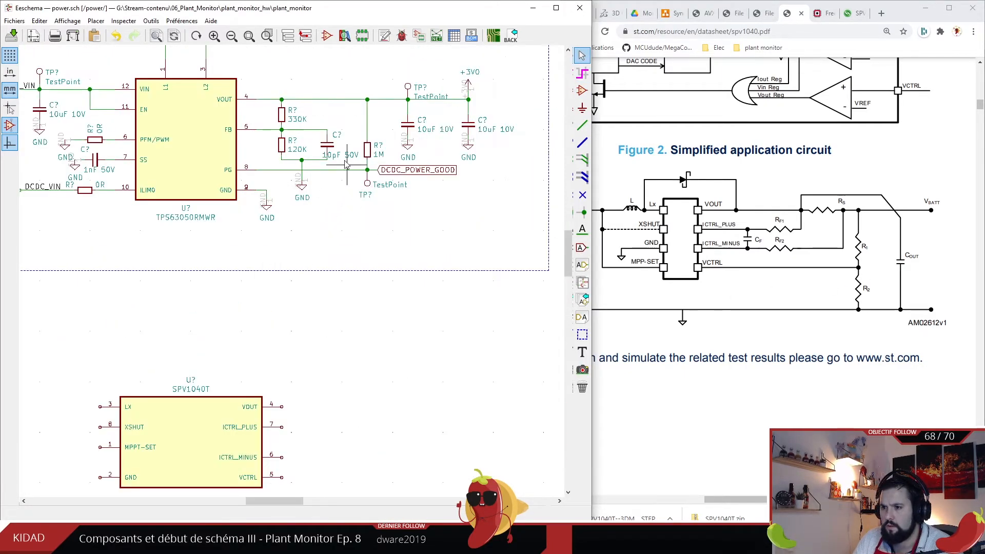
drag(359, 99, 435, 164)
key(ctrl+c)
key(ctrl+v)
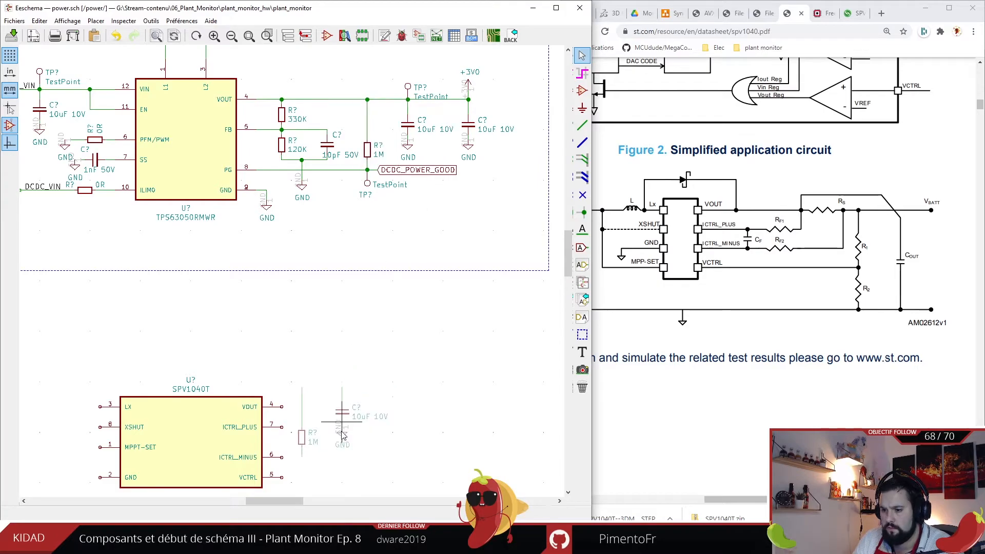
click(383, 447)
scroll(403, 447, up, 1)
drag(190, 192, 334, 332)
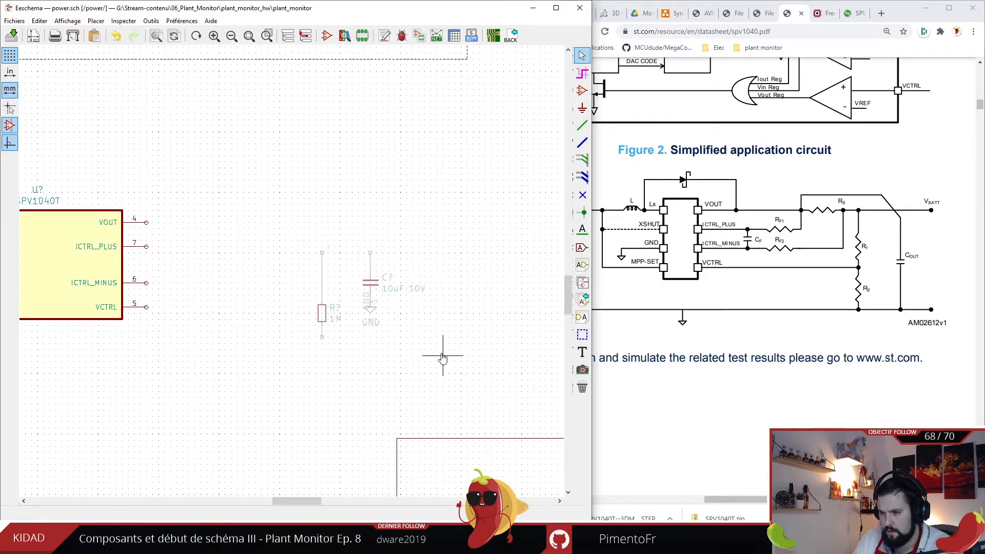
click(455, 356)
- Copy the vertical 1M resistor with its wire and place the copy horizontally, level with the SPV1040T's VOUT pin
drag(322, 283, 352, 319)
key(ctrl+c)
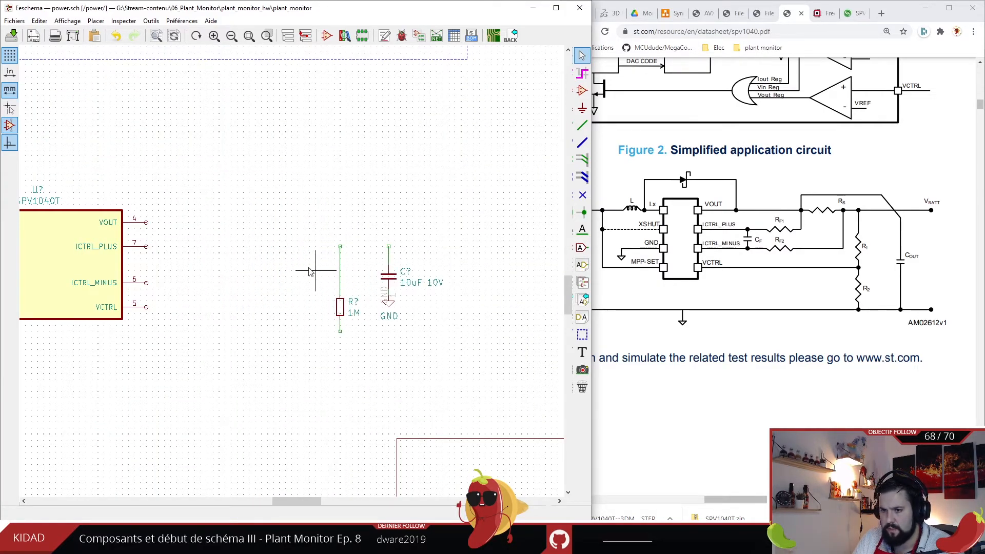
key(ctrl+v)
key(r)
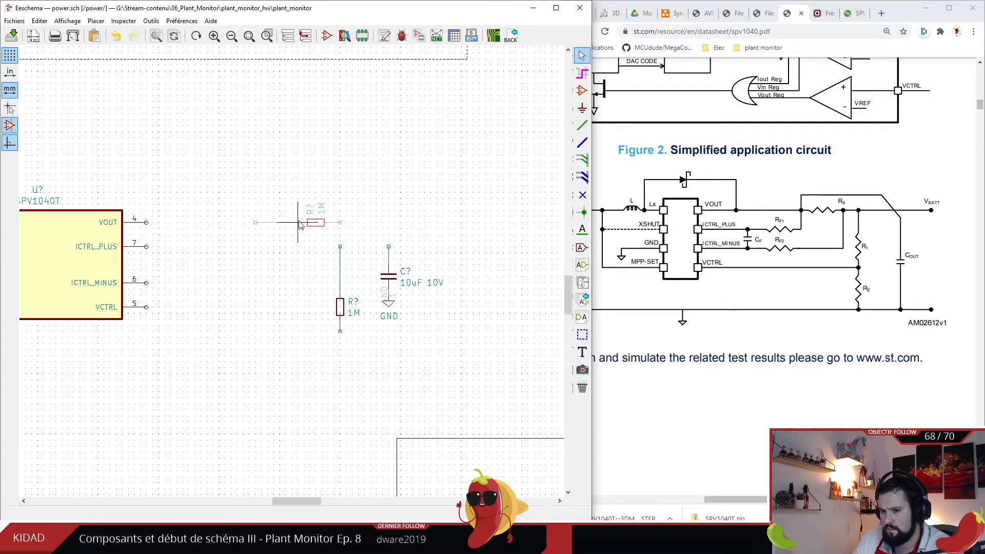
click(321, 208)
- Place a horizontal 1M resistor level with ICTRL_PLUS, put its value and reference horizontally above it, and duplicate it level with ICTRL_MINUS
key(ctrl+v)
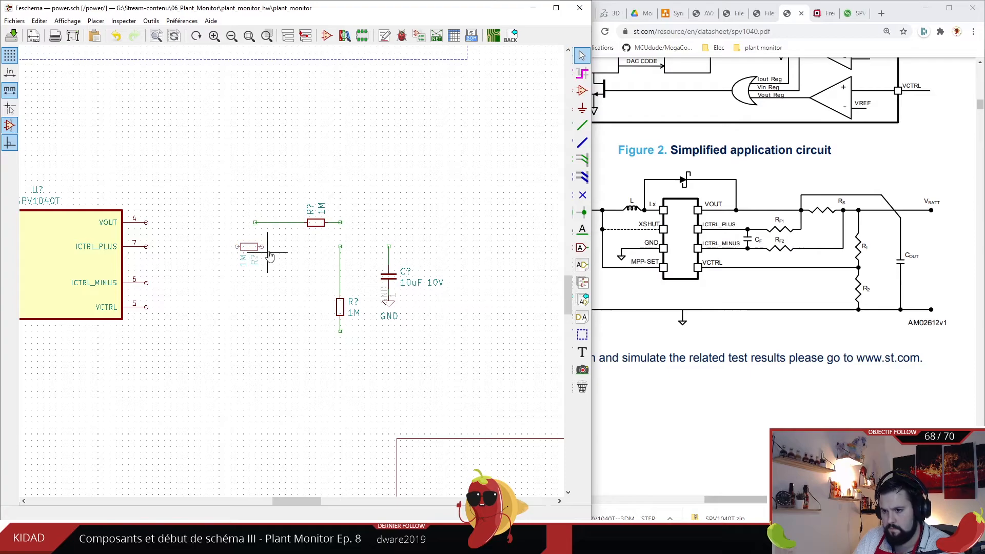
click(251, 250)
key(m)
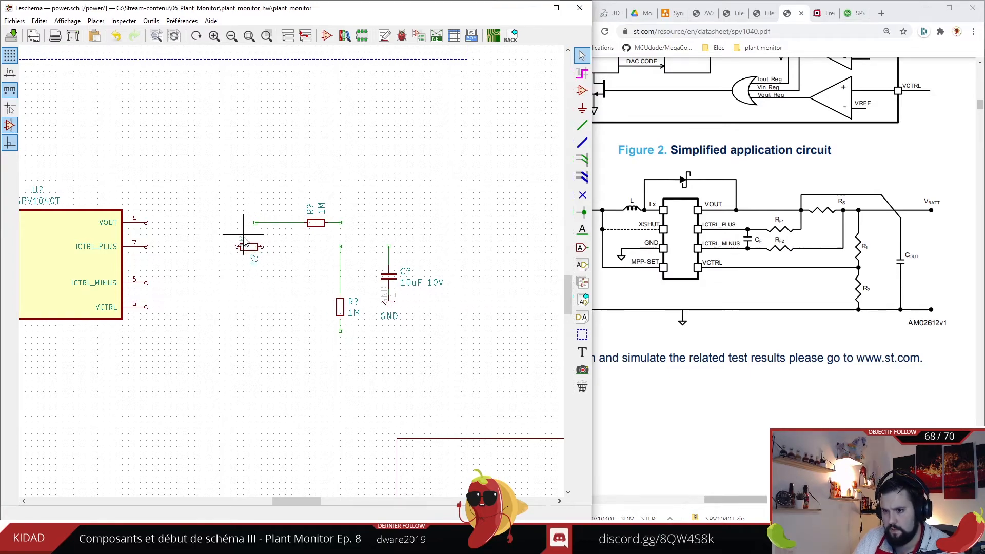
click(233, 237)
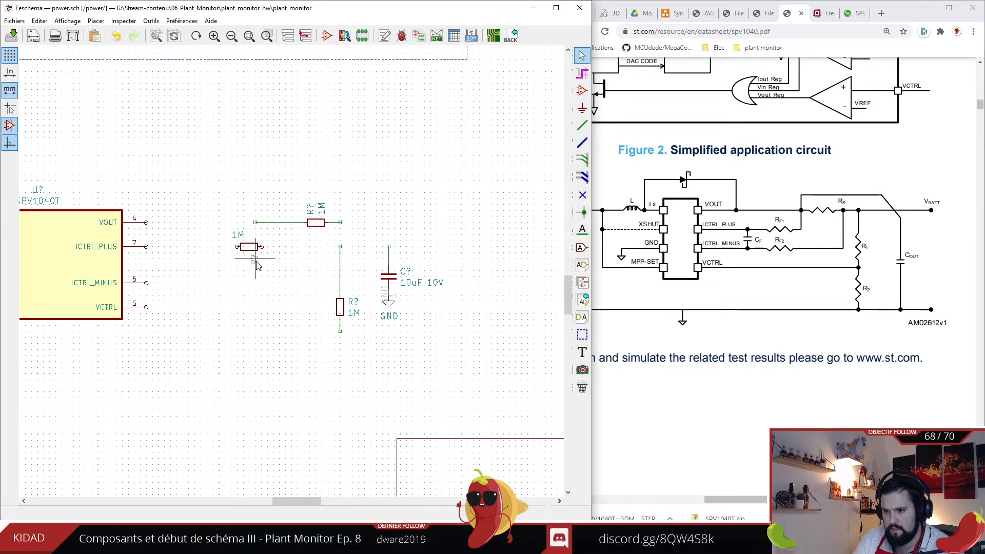
key(m)
key(r)
click(258, 238)
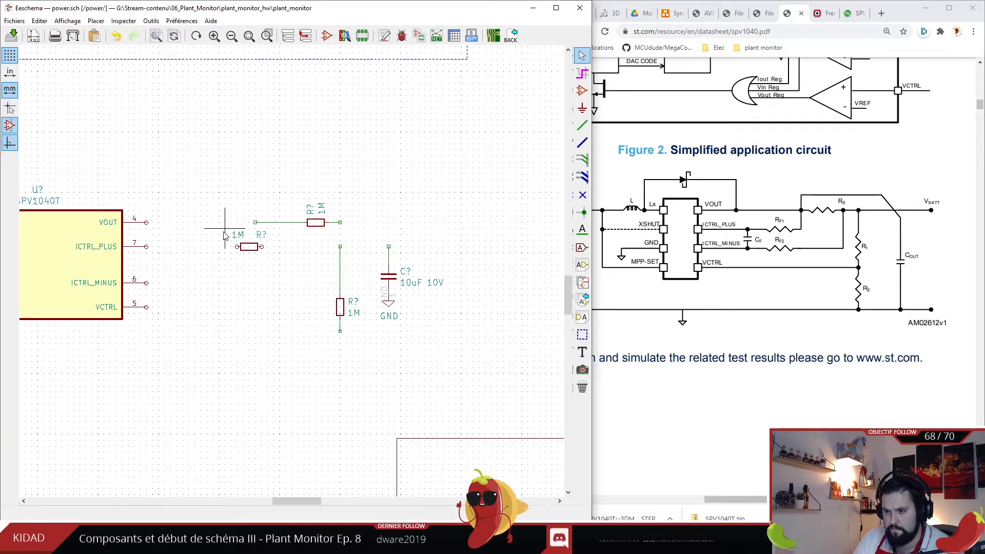
key(ctrl+d)
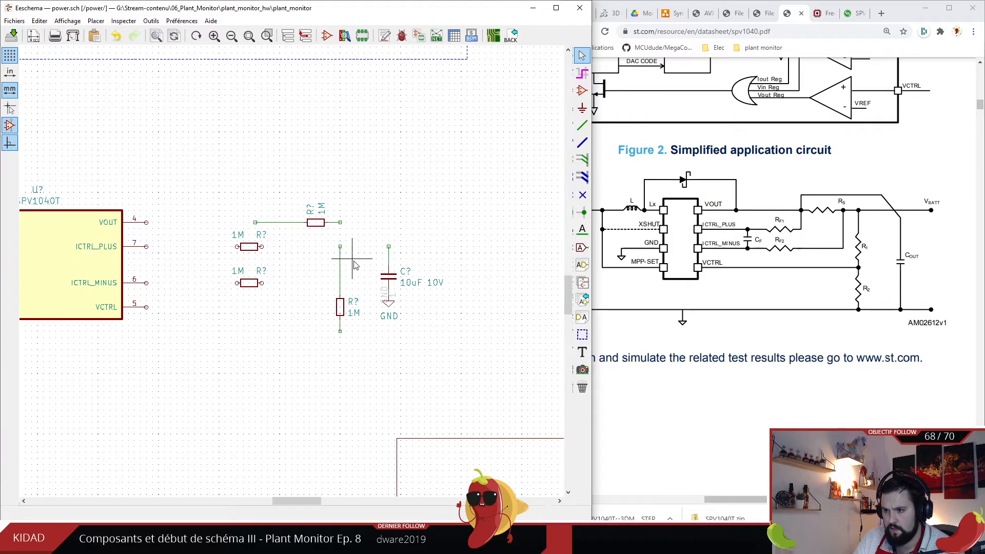
- Duplicate the 10uF 10V capacitor between the ICTRL_PLUS and ICTRL_MINUS levels and shift the two horizontal resistors right to make room
key(ctrl+d)
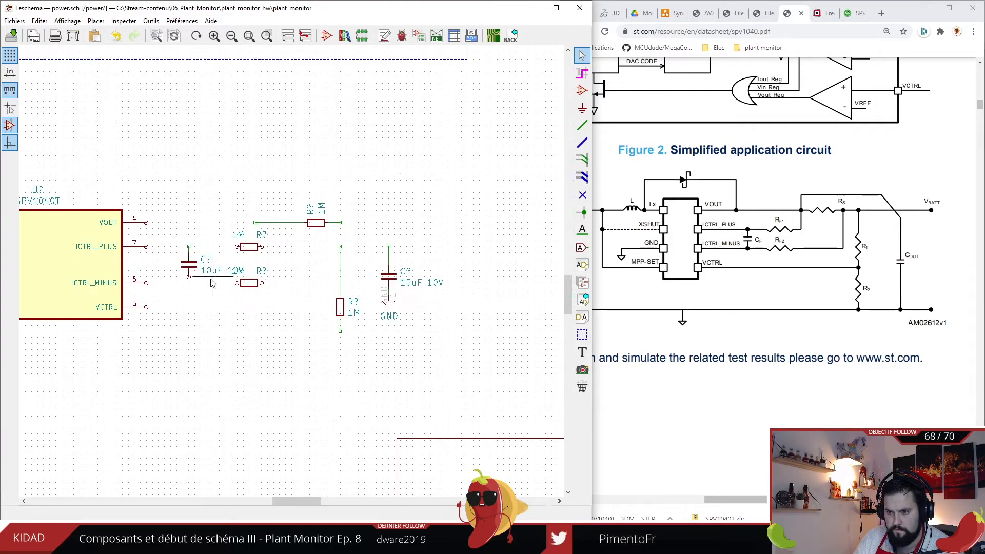
key(m)
click(262, 285)
key(m)
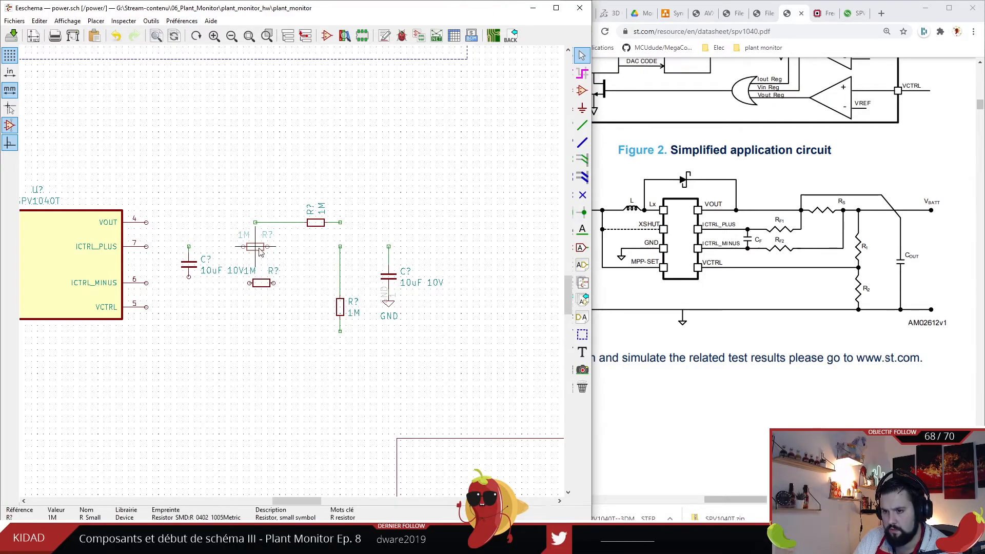
click(266, 251)
- Turn the new capacitor's value and reference vertical on opposite sides of it, and move the two ICTRL resistors closer to it
key(m)
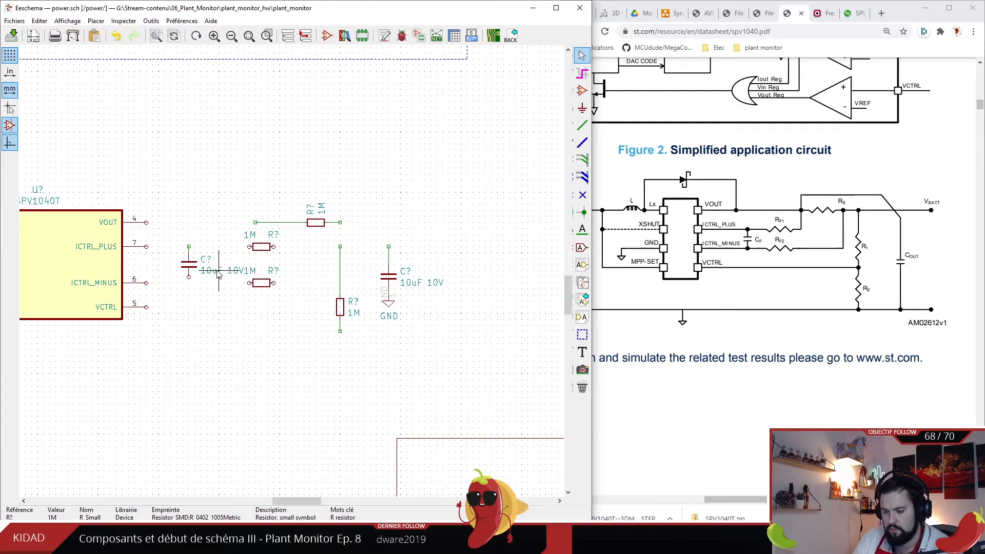
key(r)
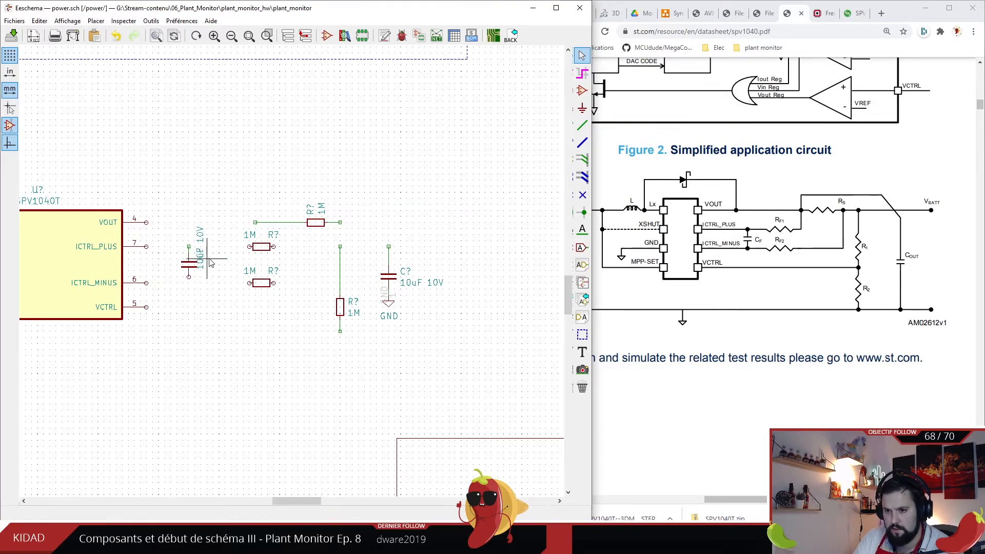
key(m)
click(214, 272)
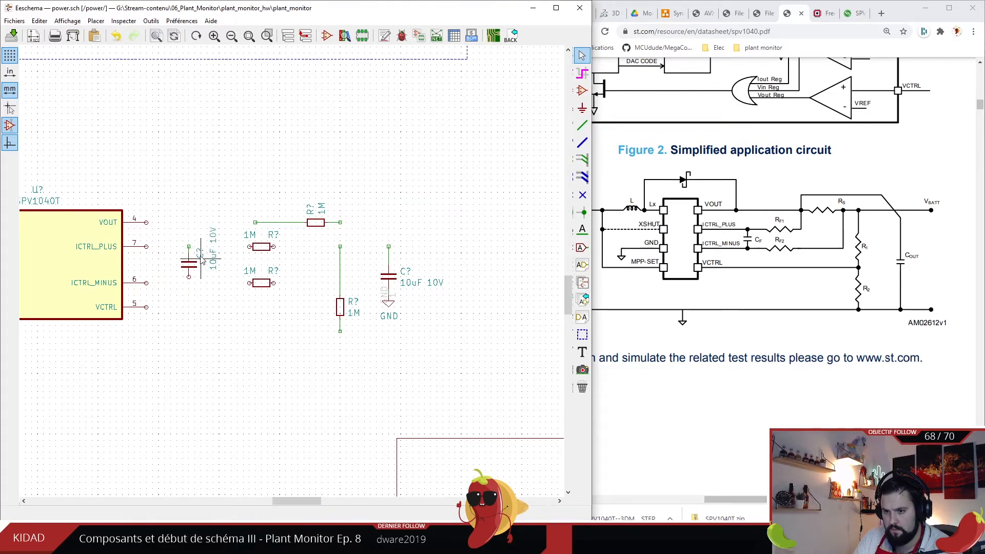
key(m)
click(179, 278)
key(m)
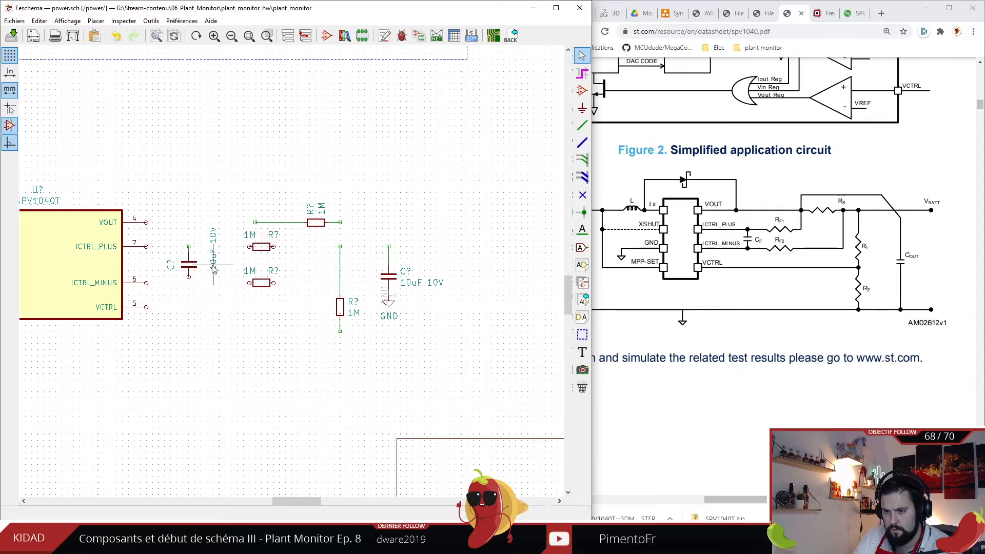
click(207, 283)
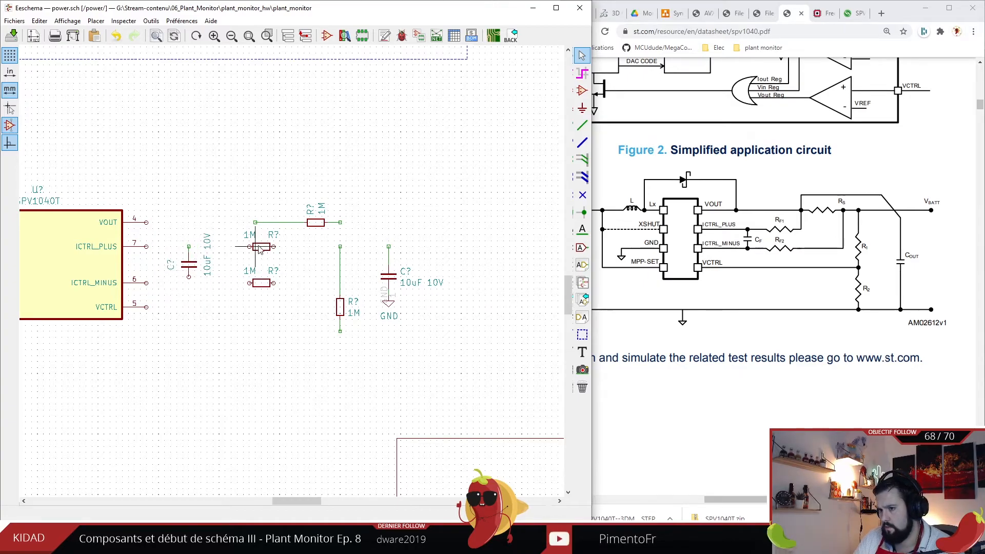
drag(231, 241, 274, 283)
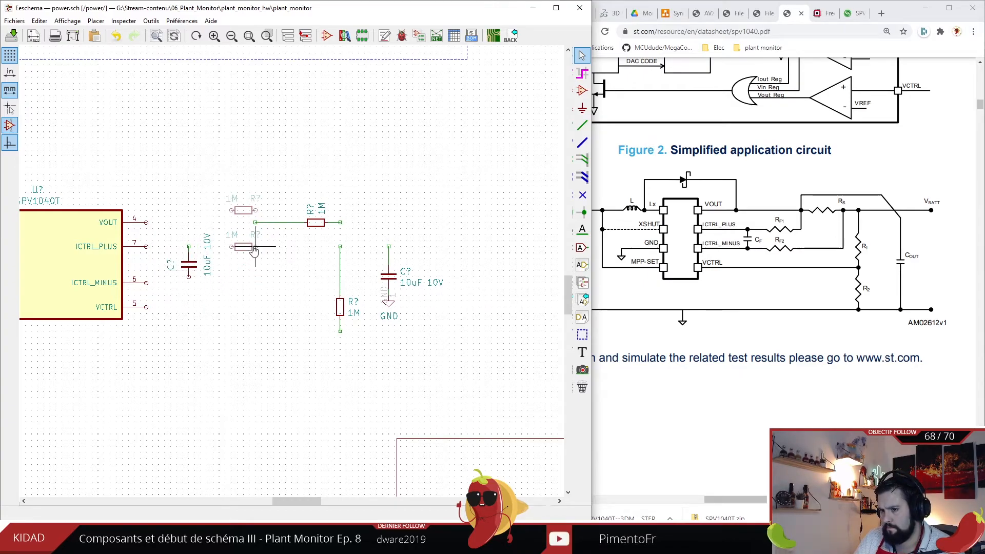
click(255, 286)
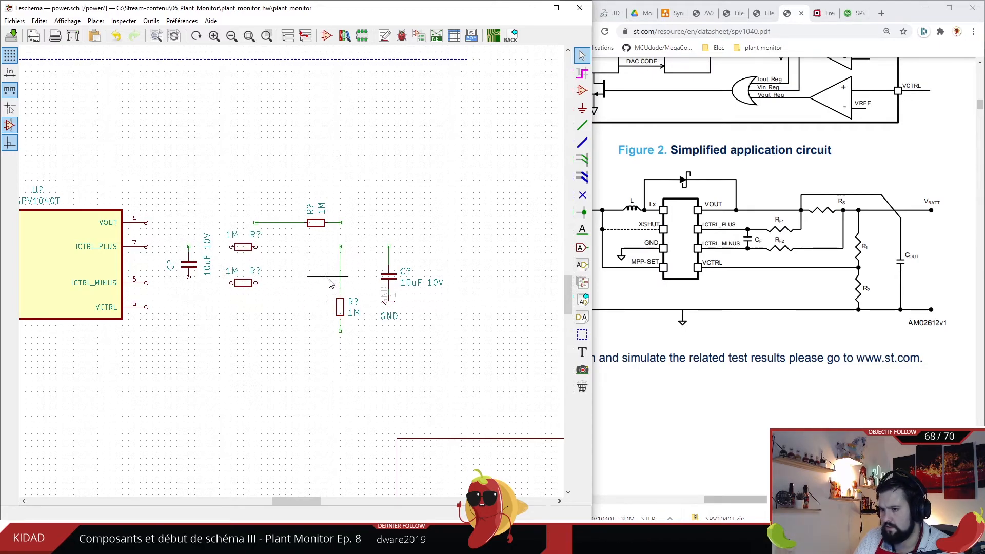
- Arrange two 1M resistors vertically, one above the other, to the right of the ICTRL resistors for the output divider
shift+drag(328, 278, 363, 321)
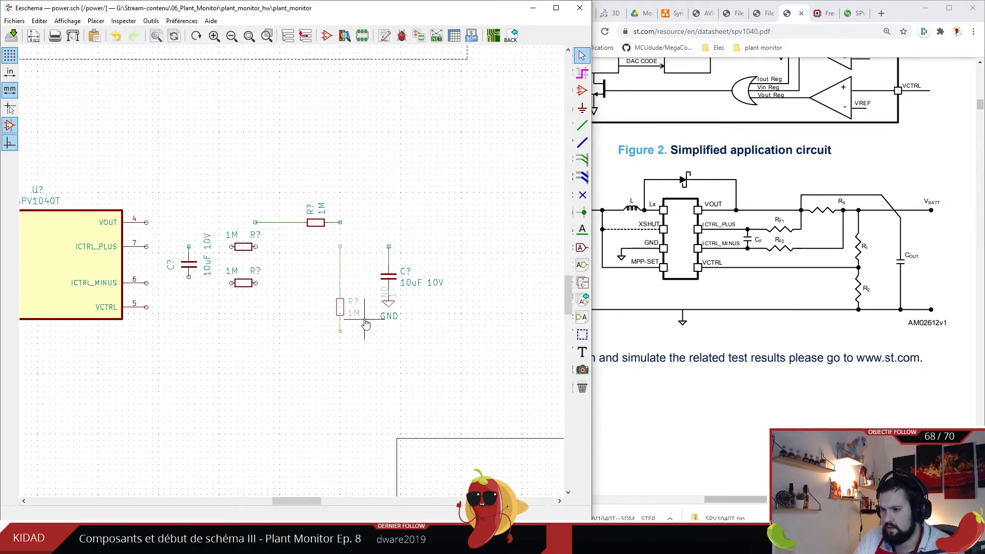
click(358, 228)
drag(346, 241, 351, 338)
click(358, 326)
key(Delete)
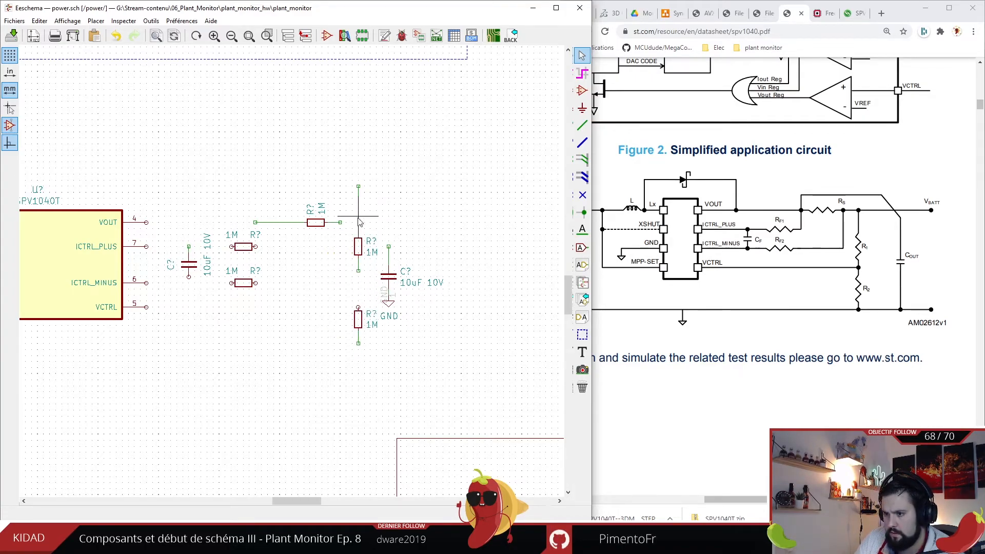
- Connect the upper divider resistor to the horizontal VOUT-level resistor and move the grounded 10uF 10V capacitor further right
mouse_move(359, 186)
mouse_down()
mouse_move(358, 222)
mouse_move(357, 192)
mouse_up()
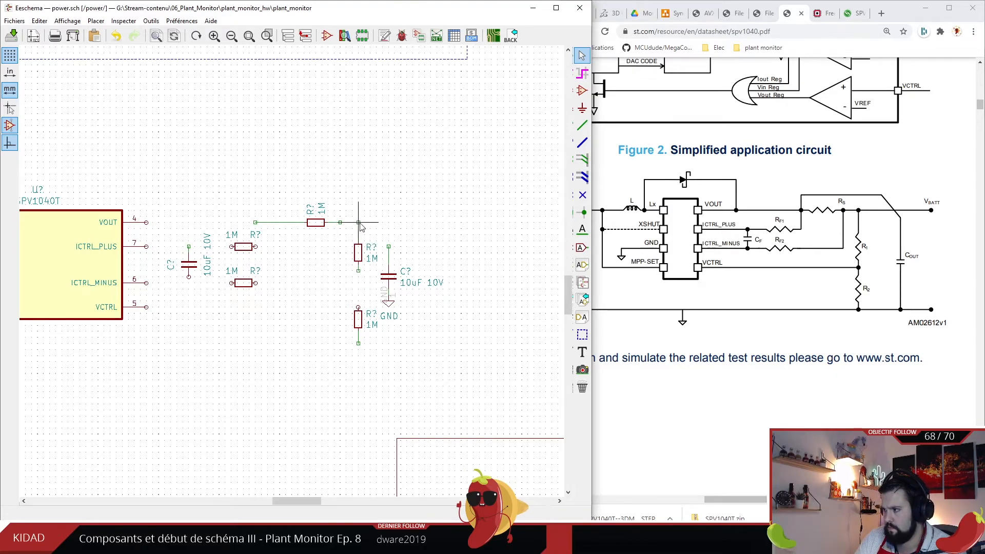
drag(378, 246, 414, 314)
click(446, 315)
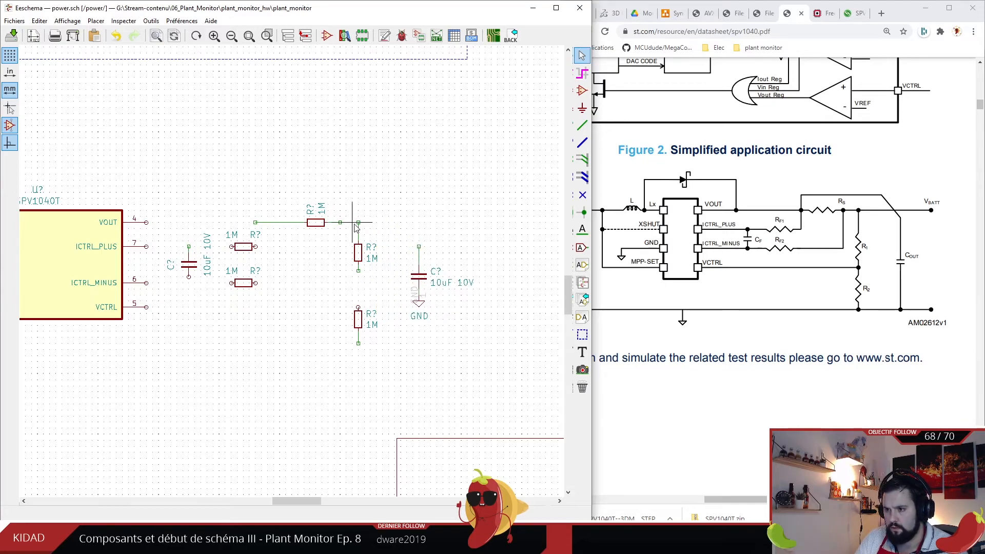
- Wire the top of the upper divider resistor to the grounded 10uF 10V output capacitor and to the VOUT-level resistor
key(w)
click(418, 246)
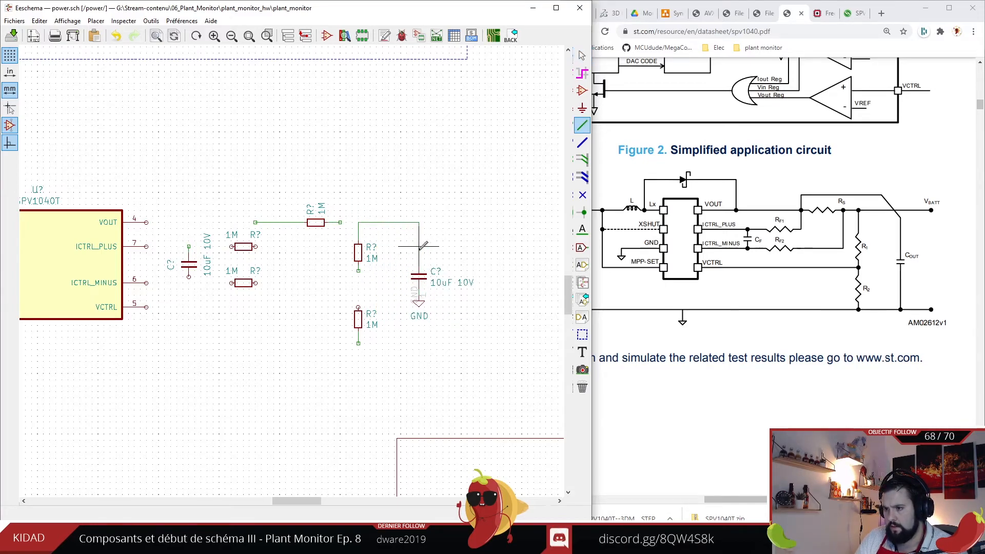
double_click(419, 281)
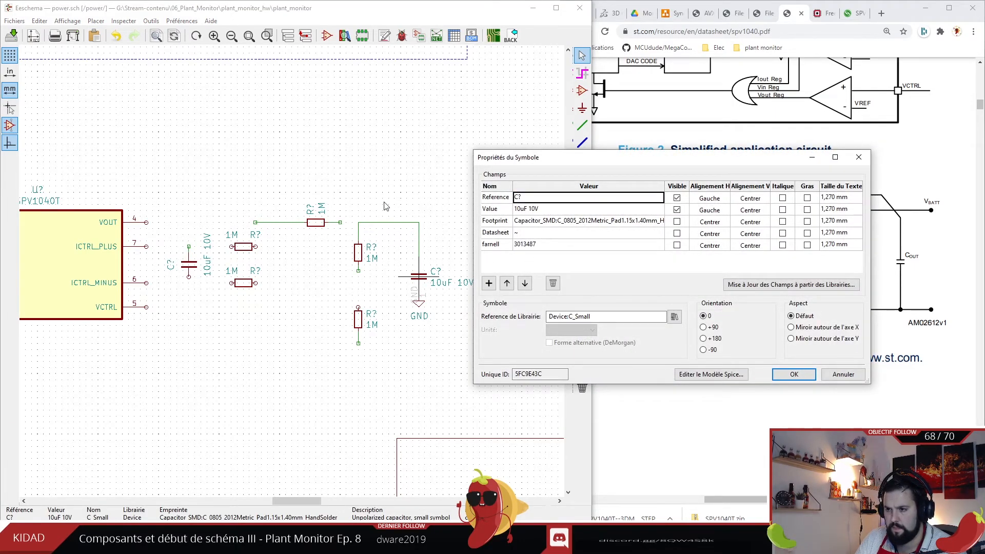
click(793, 373)
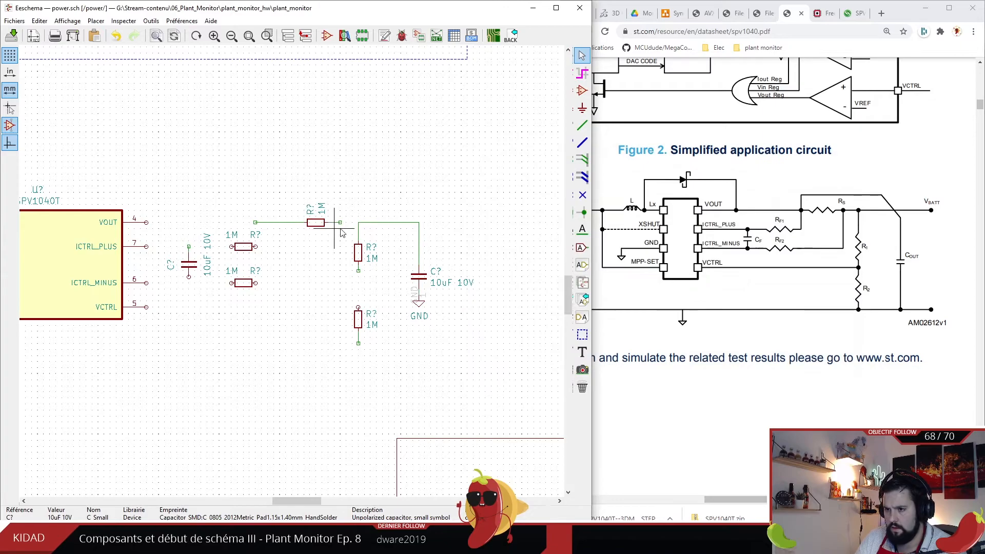
double_click(356, 267)
key(Escape)
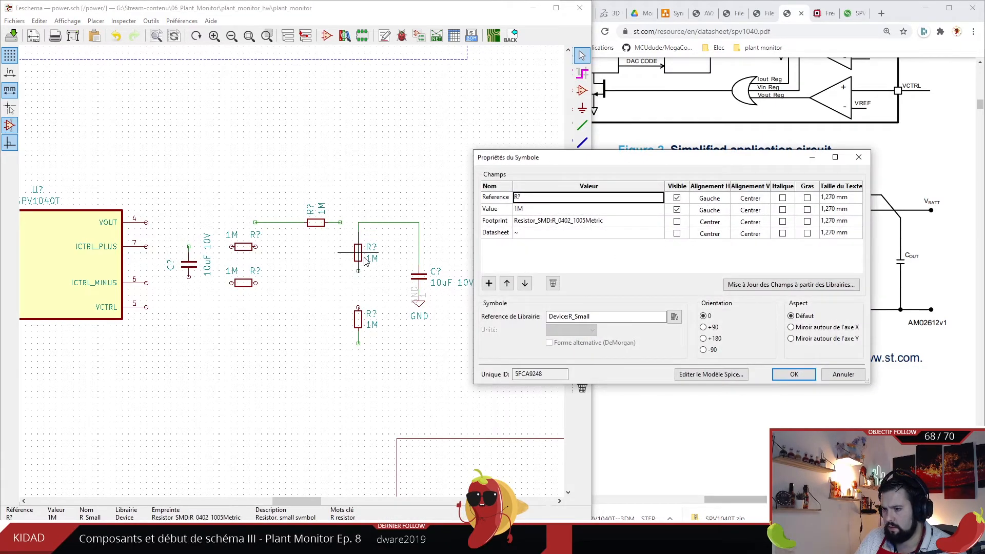
click(858, 157)
key(w)
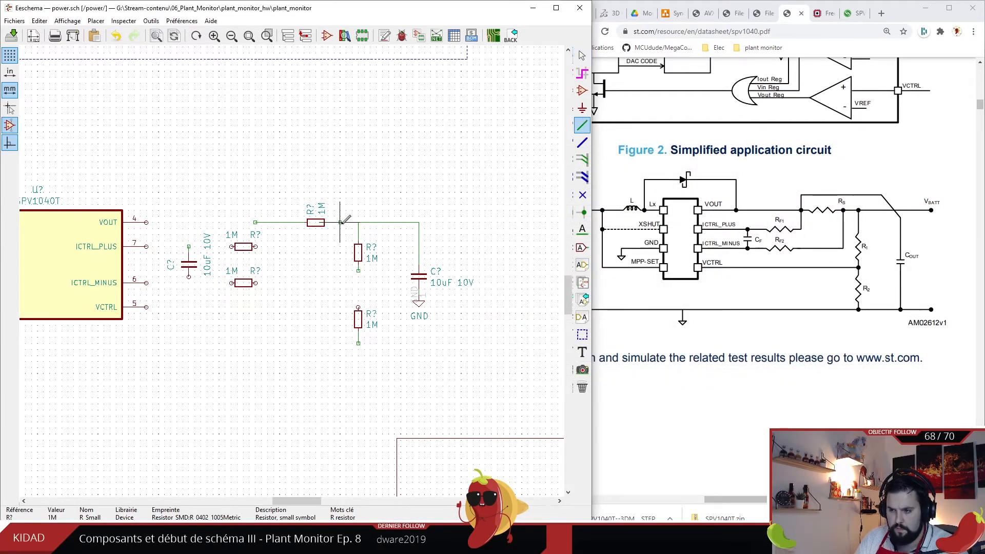
click(358, 222)
click(358, 271)
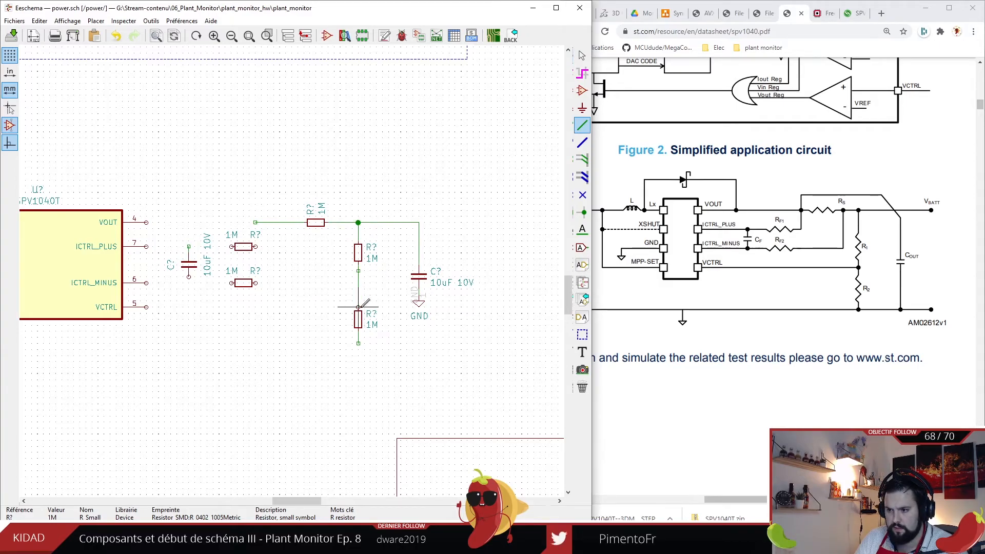
click(358, 307)
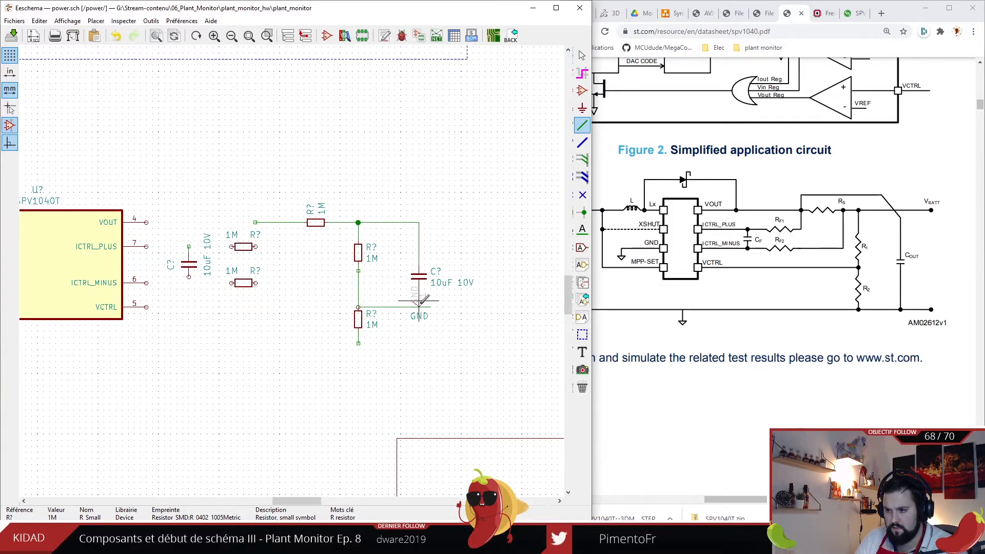
key(Escape)
- Move the output capacitor's GND symbol further down and place a copy of it beneath the lower divider resistor
key(g)
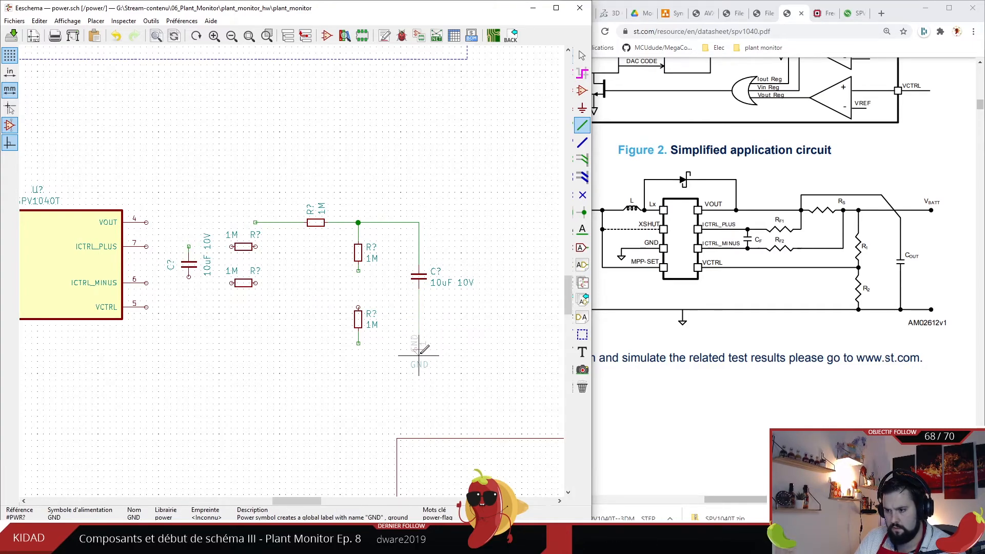
click(415, 361)
key(c)
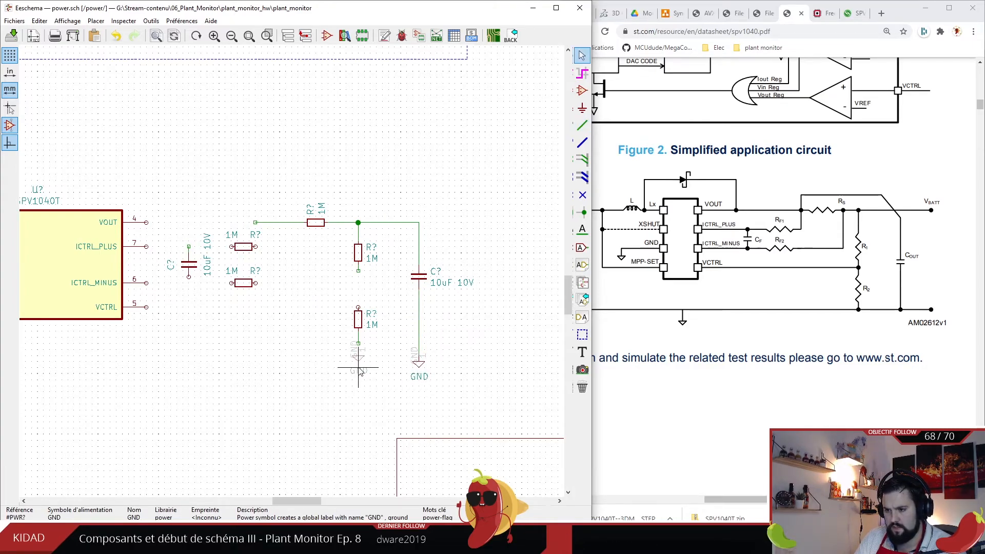
click(360, 373)
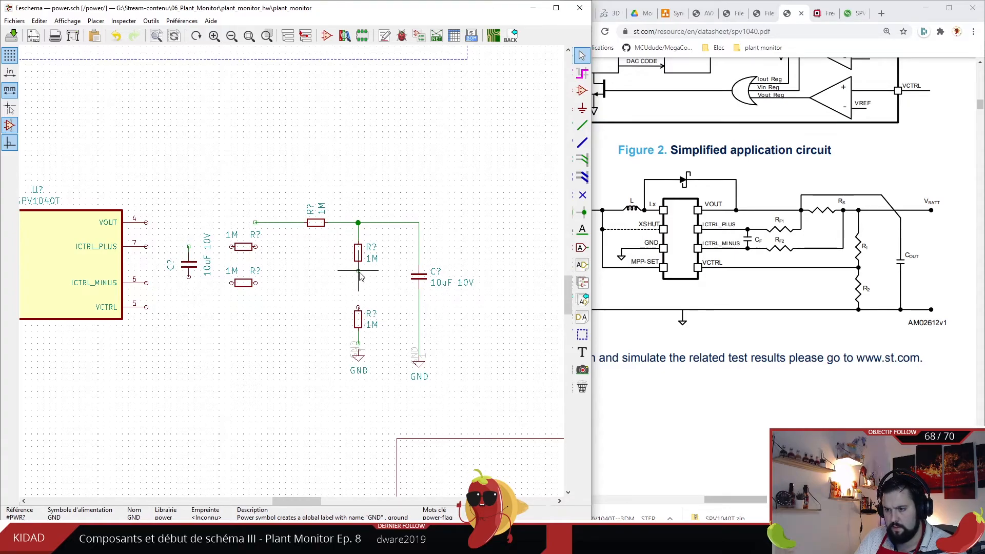
- Wire the bottom of the upper divider resistor to the top of the lower one
key(w)
click(358, 307)
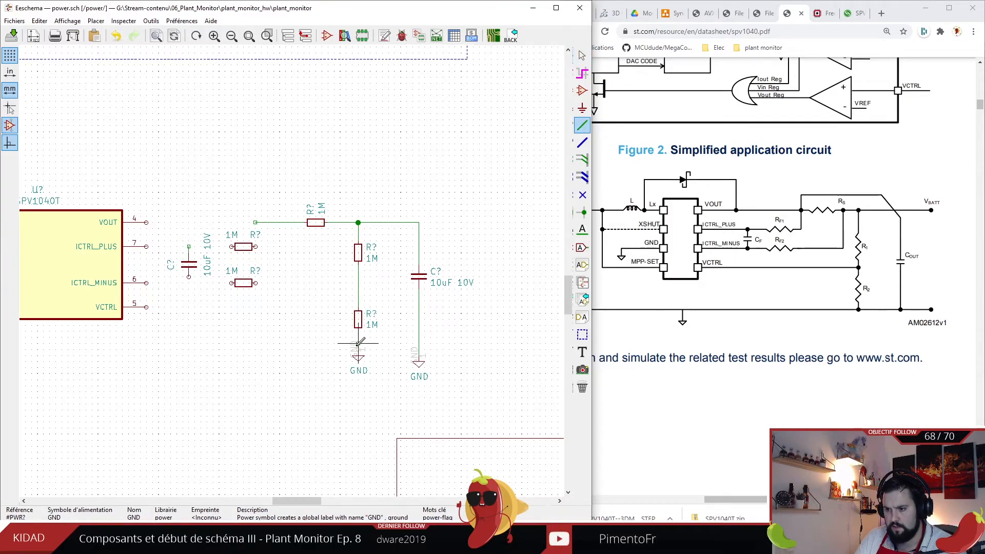
click(152, 307)
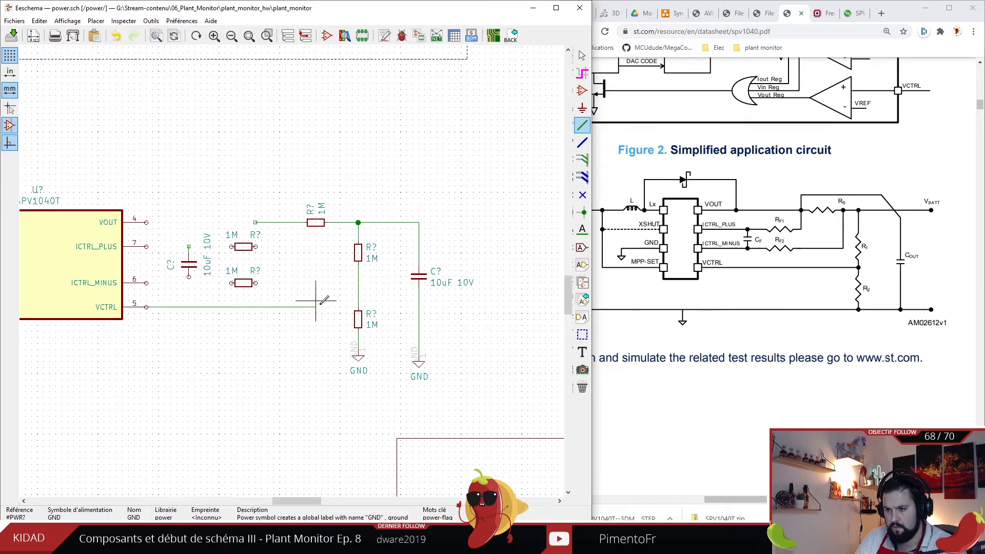
key(Escape)
- Shift the lower divider resistor with its wire and GND symbol down, and lower the output capacitor's GND to the same level
drag(352, 307, 376, 374)
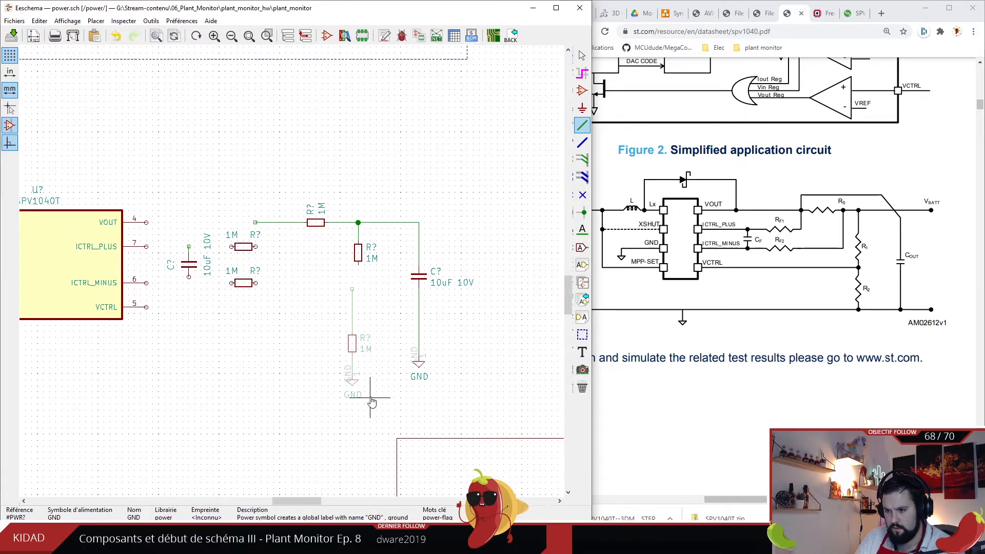
click(371, 399)
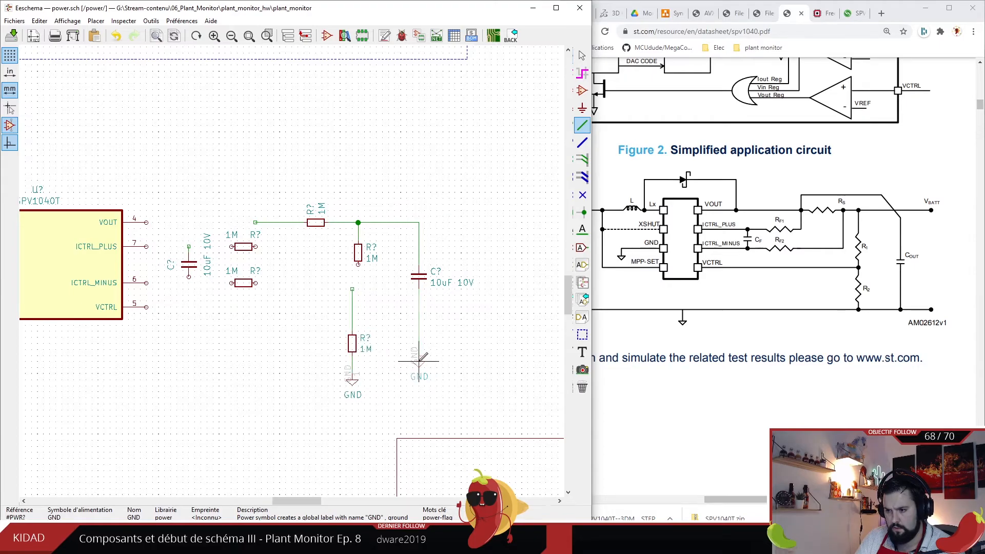
click(412, 380)
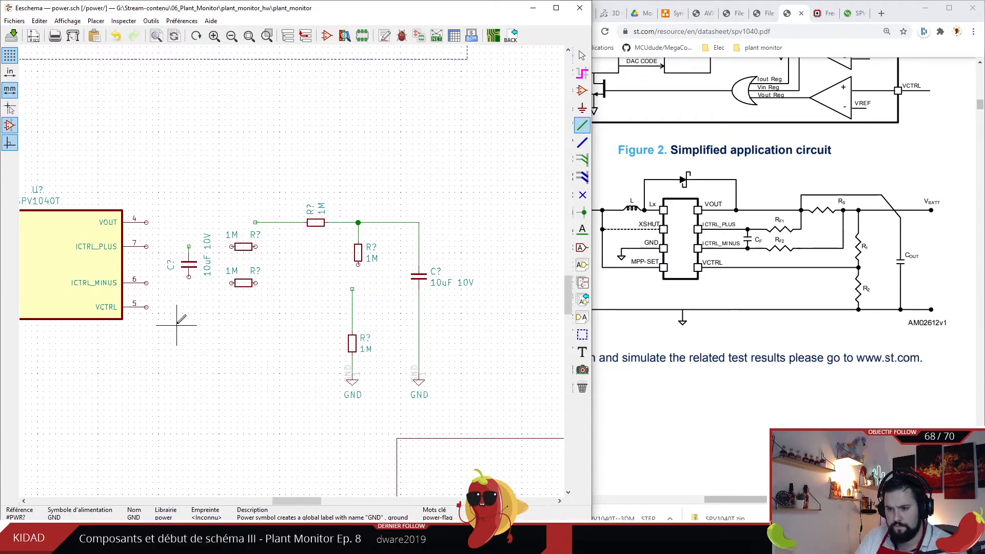
- Wire VCTRL to the divider midpoint and realign the upper divider resistor directly above the lower one
click(152, 307)
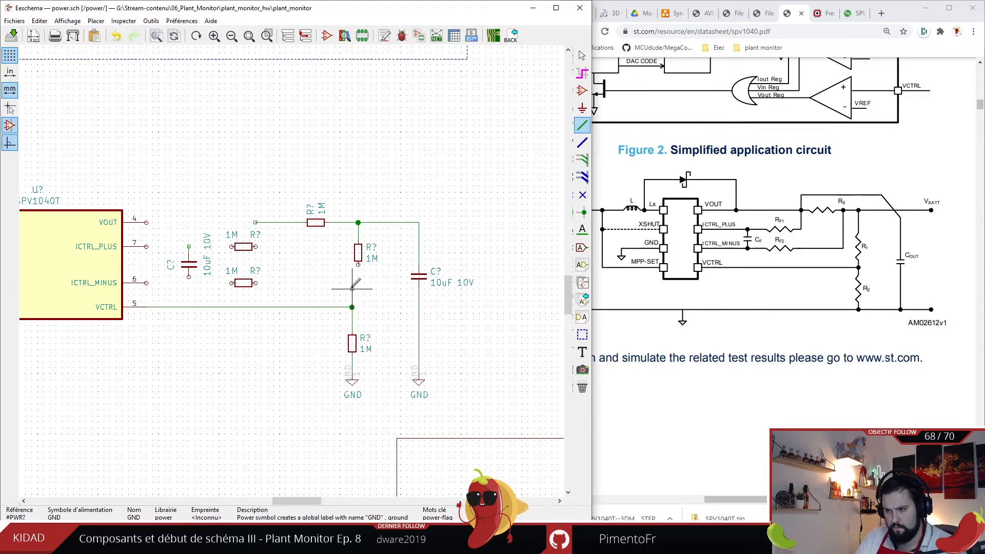
drag(352, 241, 388, 271)
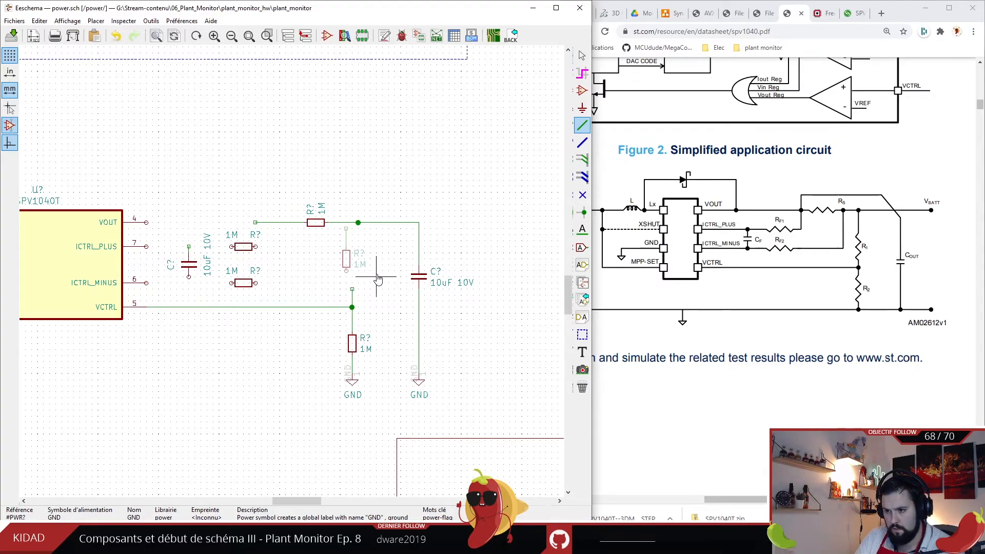
click(384, 271)
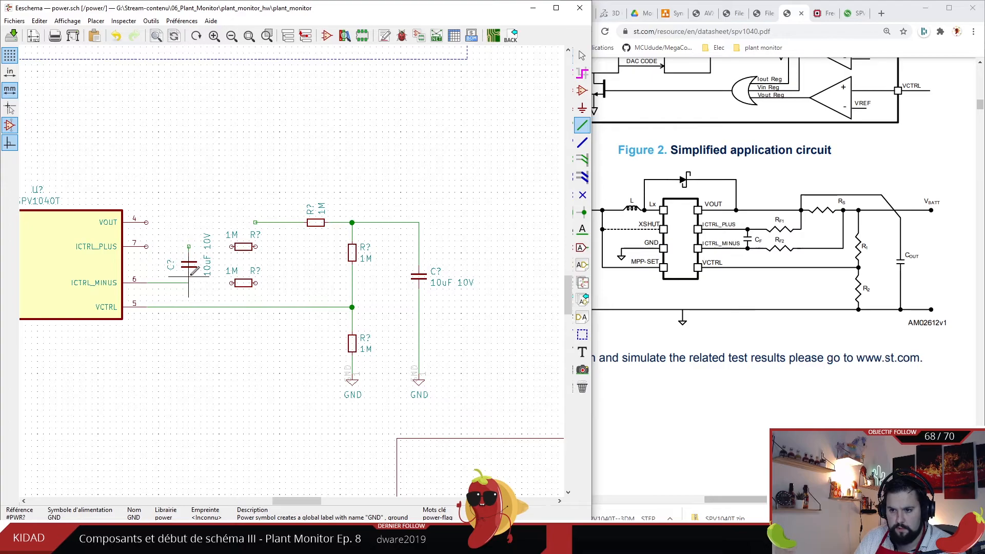
- Wire ICTRL_MINUS and ICTRL_PLUS through their 1M resistors to opposite sides of the VOUT-level resistor, with the capacitor across them, and connect VOUT
click(235, 283)
click(255, 283)
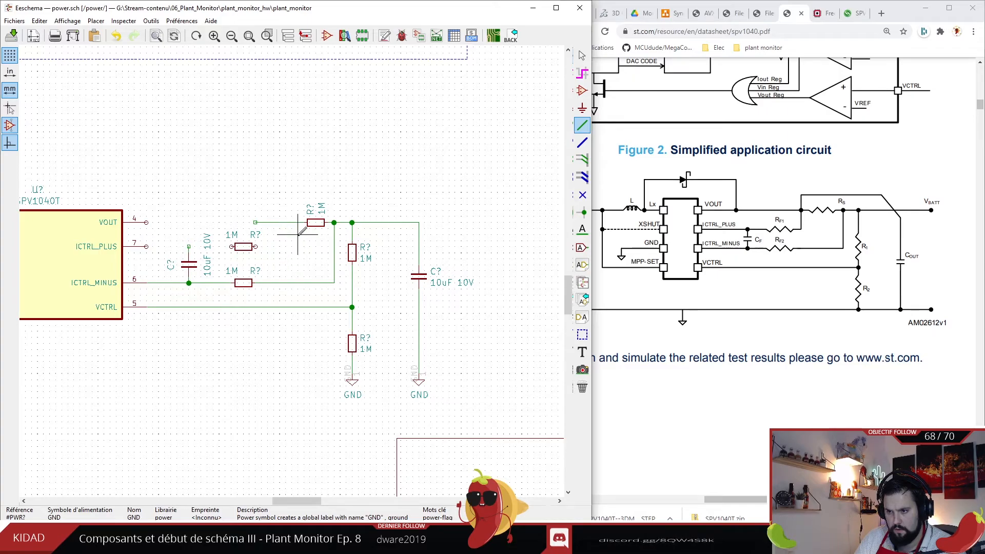
key(Escape)
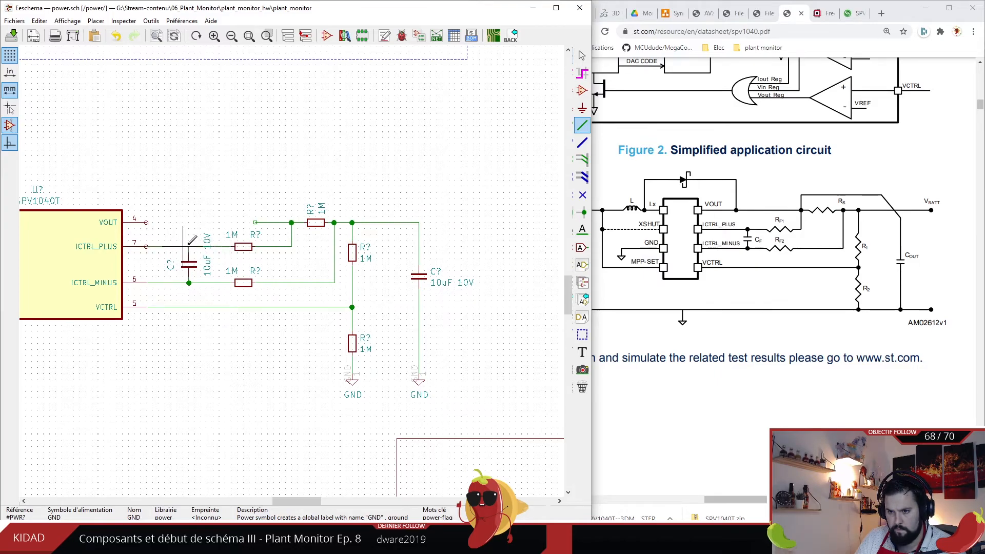
click(146, 222)
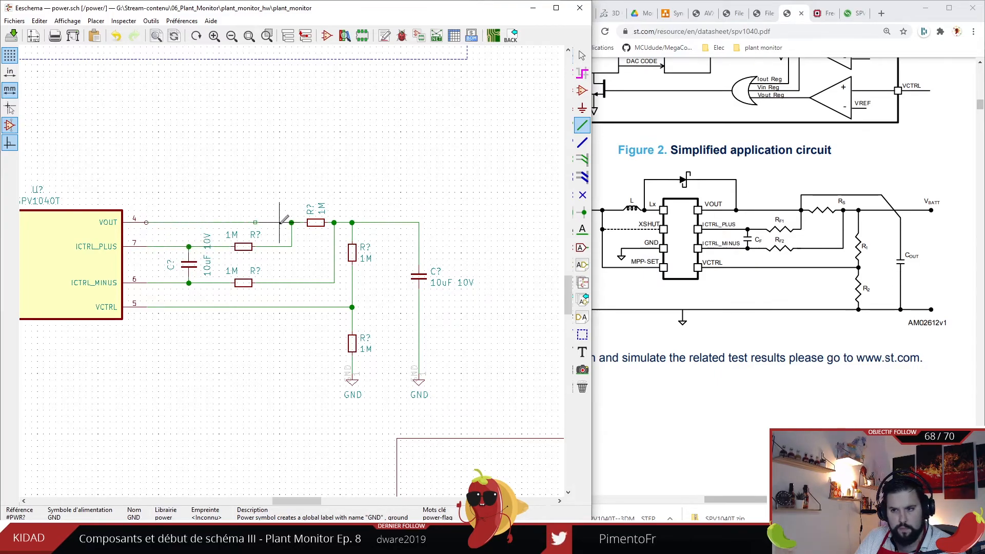
- Draw a wire from the SPV1040T's GND pin outward and then down, leaving its end free for a ground symbol
scroll(255, 219, down, 2)
scroll(292, 269, up, 3)
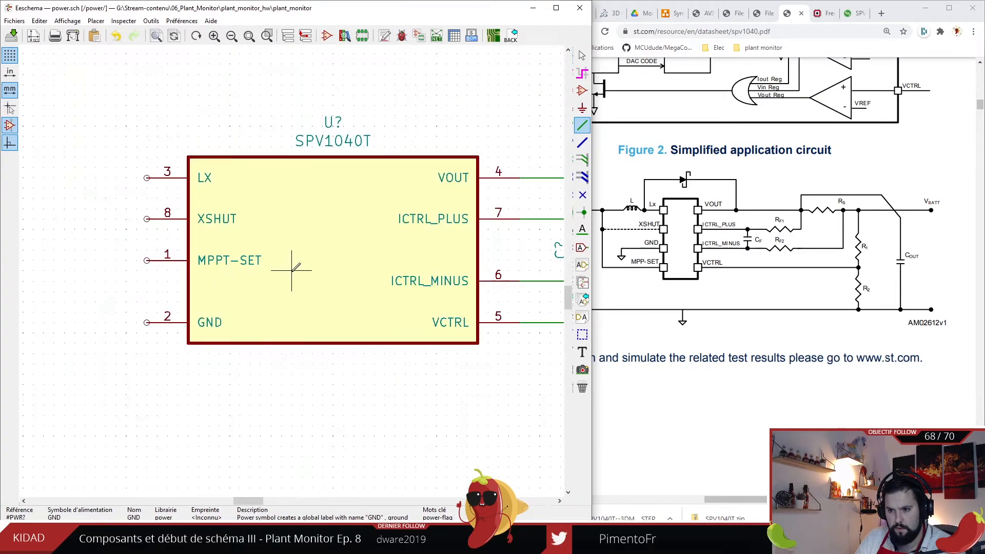
scroll(297, 271, down, 4)
scroll(279, 272, up, 2)
click(246, 295)
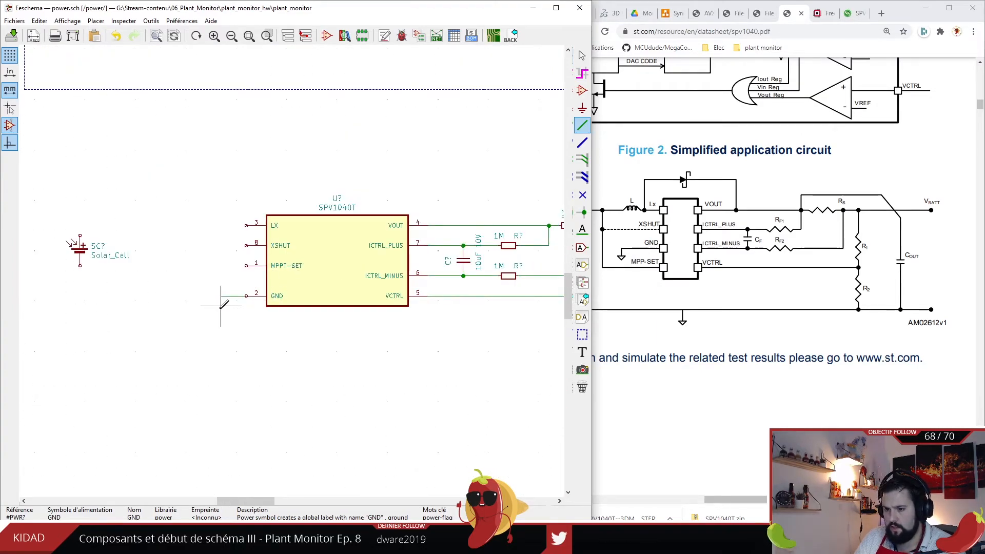
double_click(221, 310)
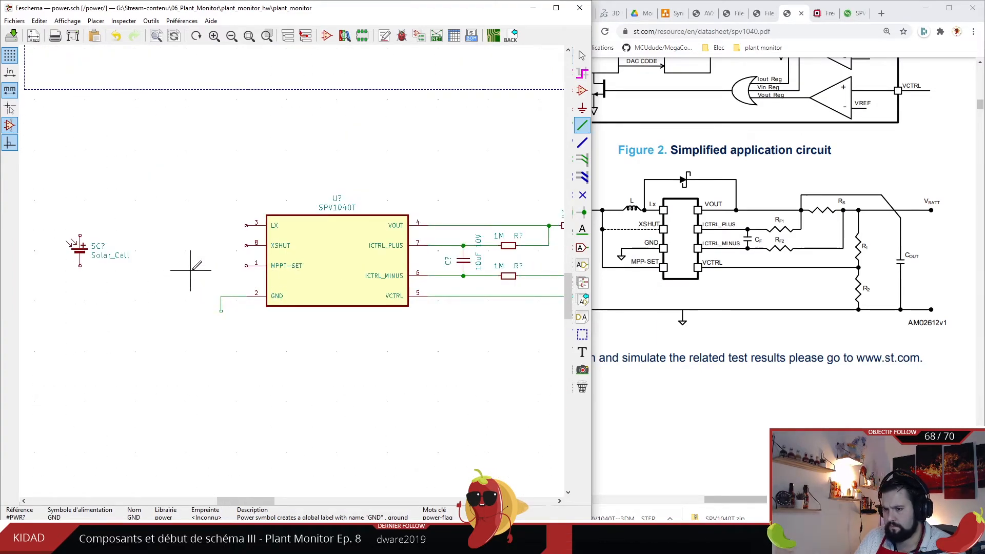
- Wire the XSHUT and MPPT-SET pins together and connect them to the solar cell's positive terminal
scroll(292, 222, down, 1)
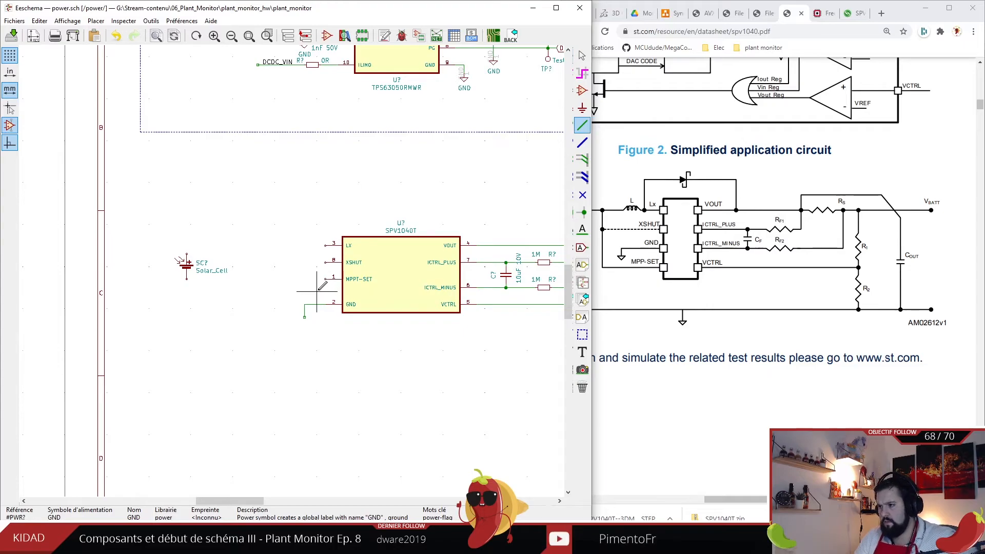
scroll(314, 285, up, 1)
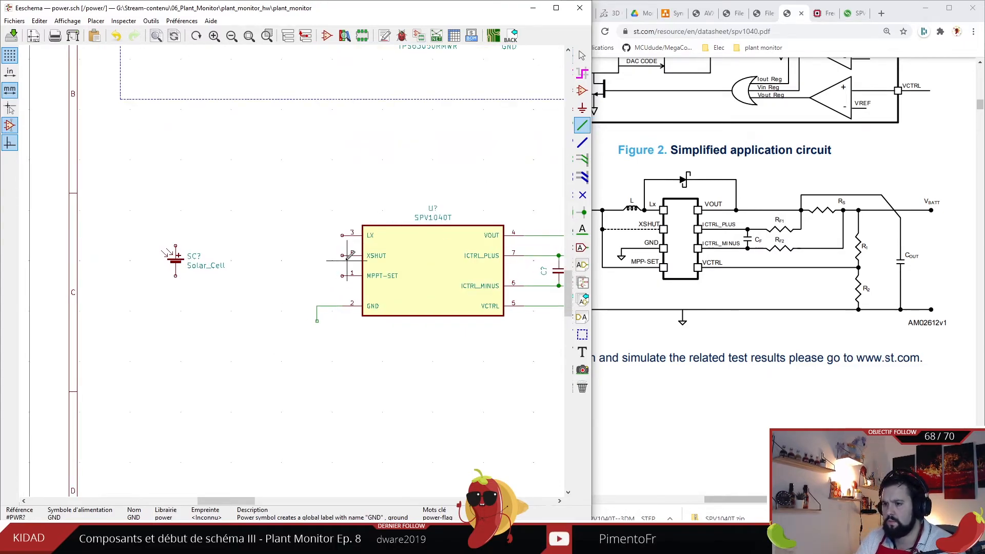
click(342, 256)
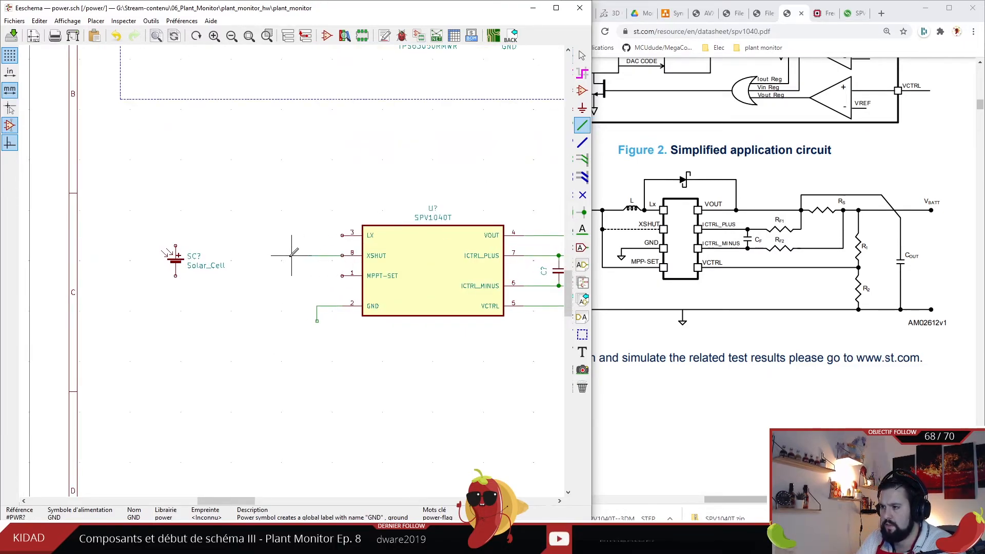
double_click(272, 235)
click(176, 246)
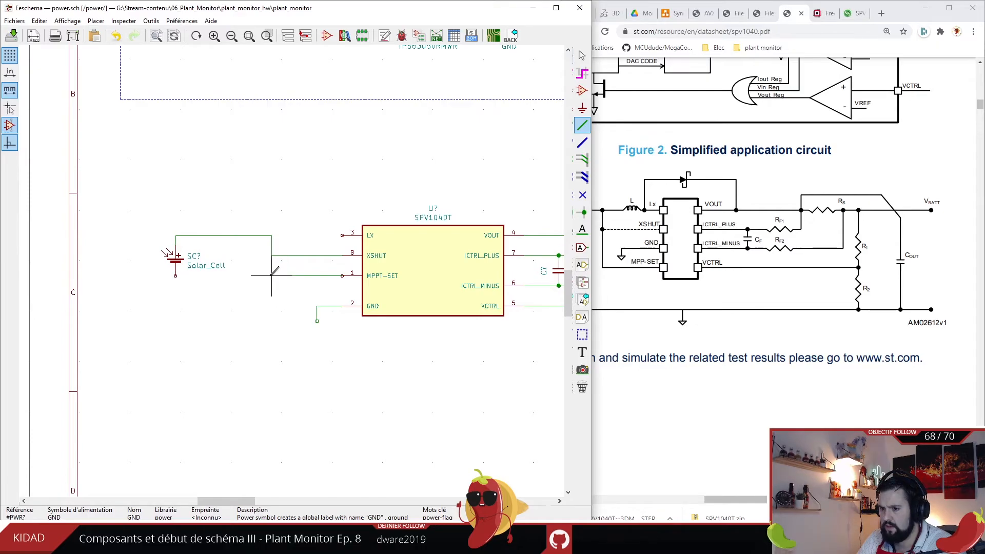
click(272, 255)
key(Escape)
- Place a copy of the 10uF 10V capacitor with its wires between the solar cell and the SPV1040T, joined to the solar cell's positive wire
scroll(299, 275, down, 5)
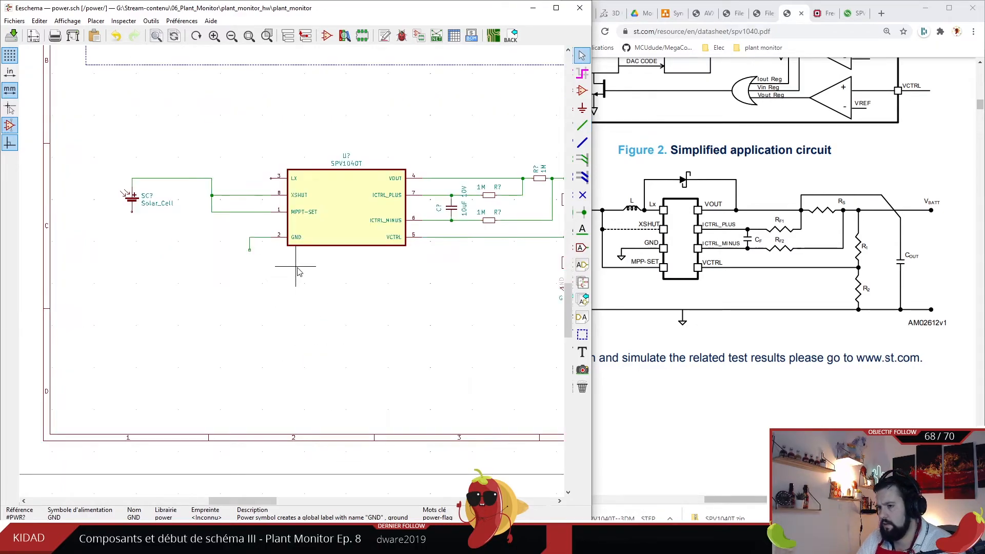
key(c)
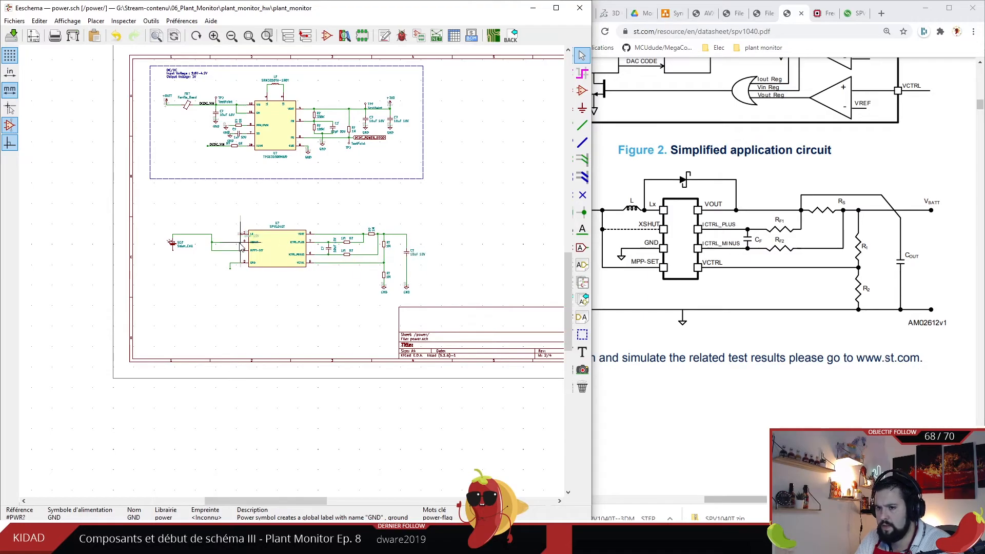
scroll(199, 259, up, 5)
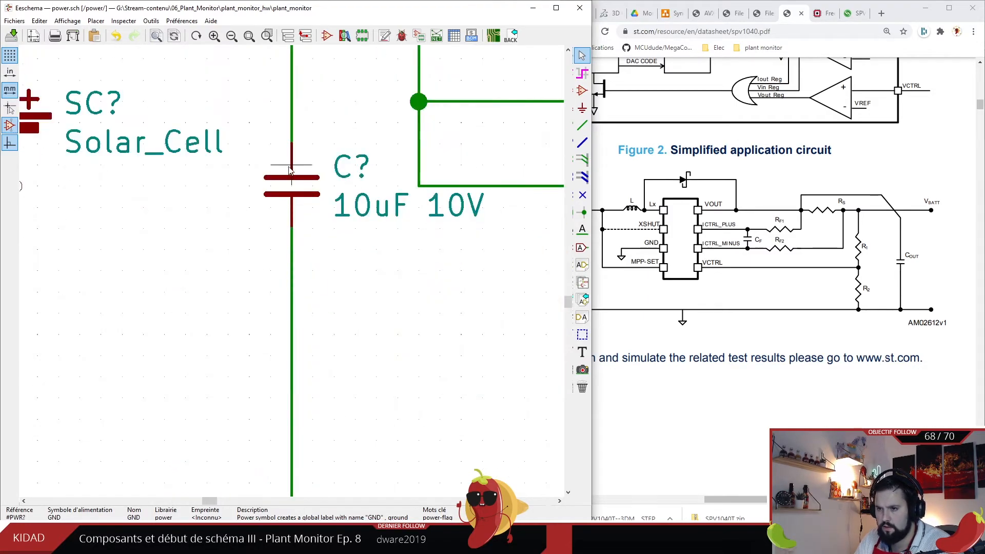
scroll(291, 170, down, 1)
scroll(291, 130, down, 4)
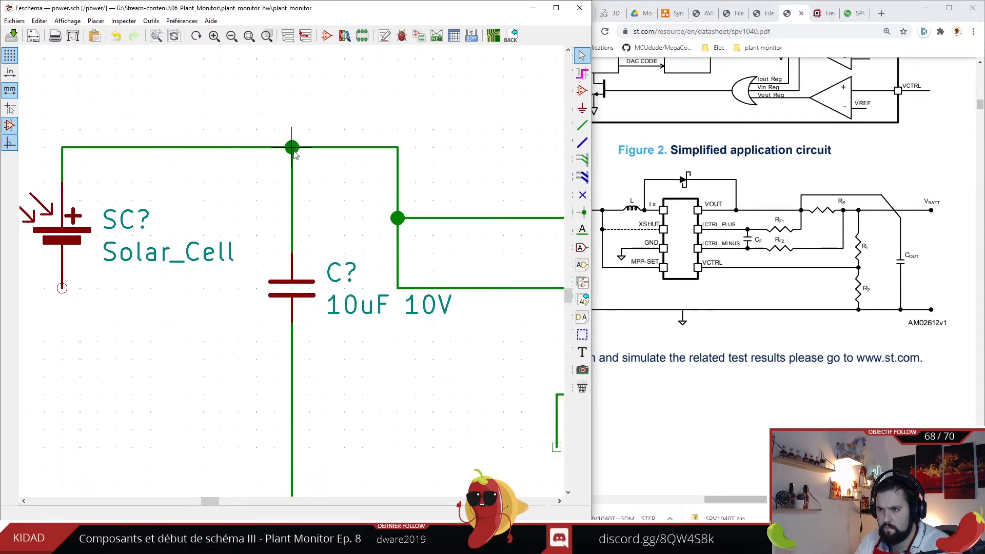
click(288, 298)
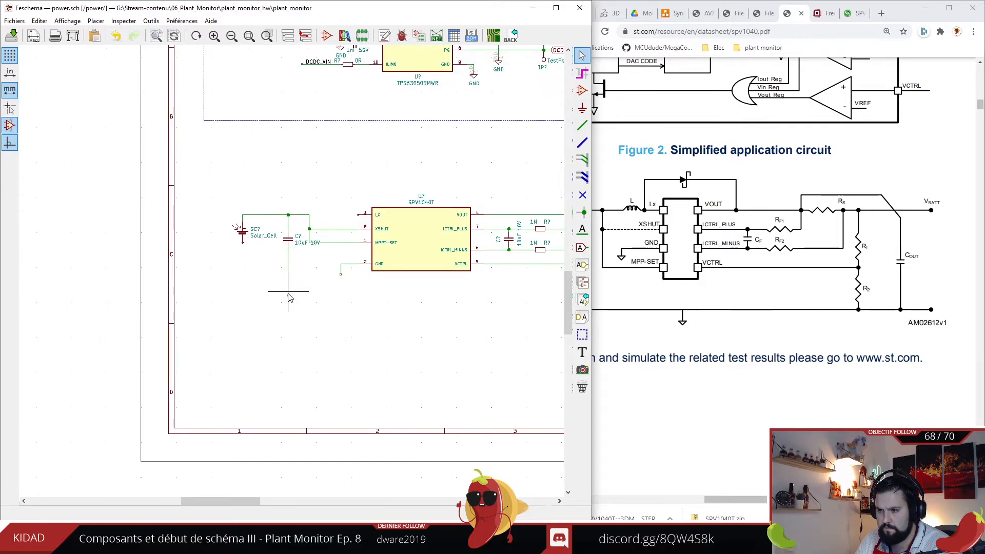
- Place a copied GND symbol at the lower end of the input capacitor's wire
scroll(380, 313, down, 1)
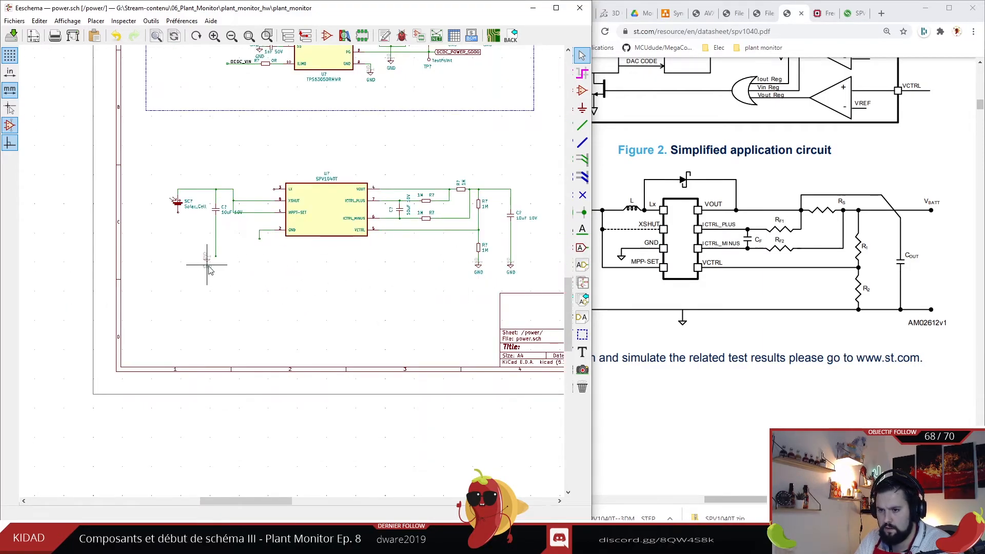
scroll(217, 264, up, 3)
click(292, 273)
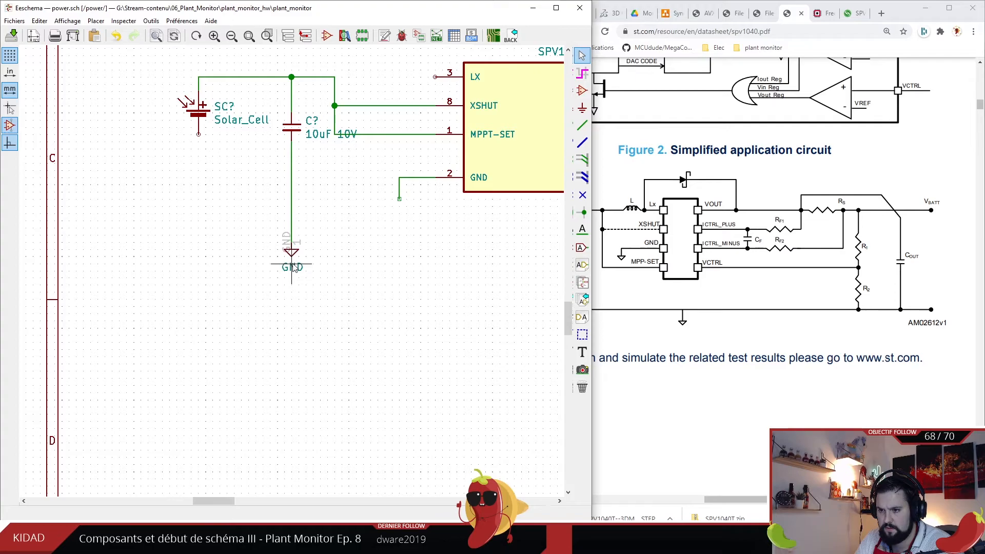
- Place a copied GND symbol below the wire from the SPV1040T's GND pin, wire the two together and save the schematic
click(399, 268)
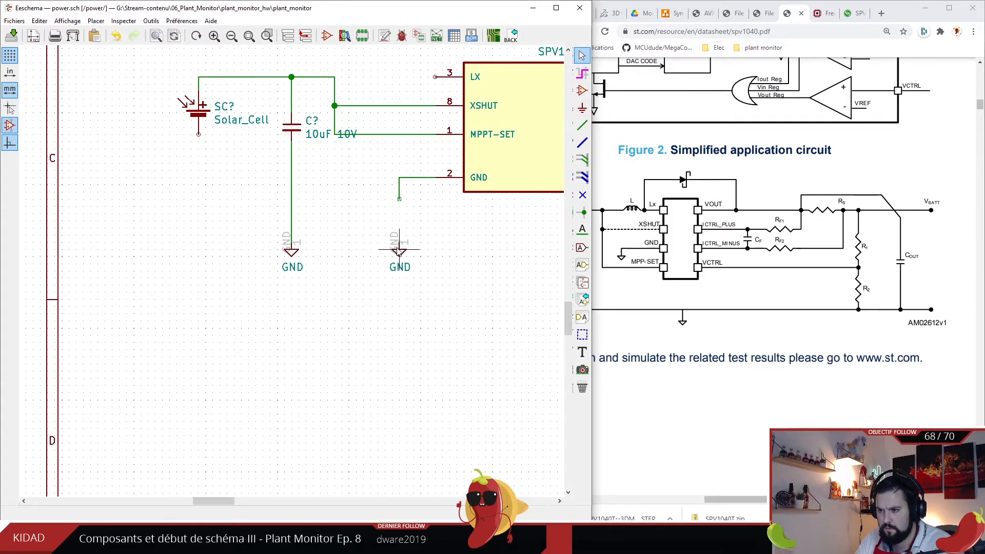
key(w)
scroll(460, 244, down, 3)
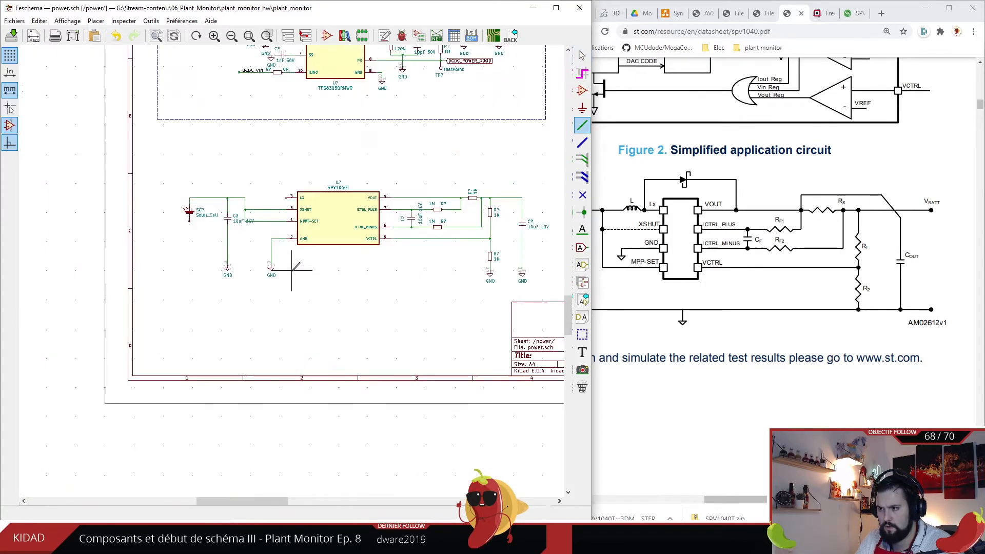
key(ctrl+s)
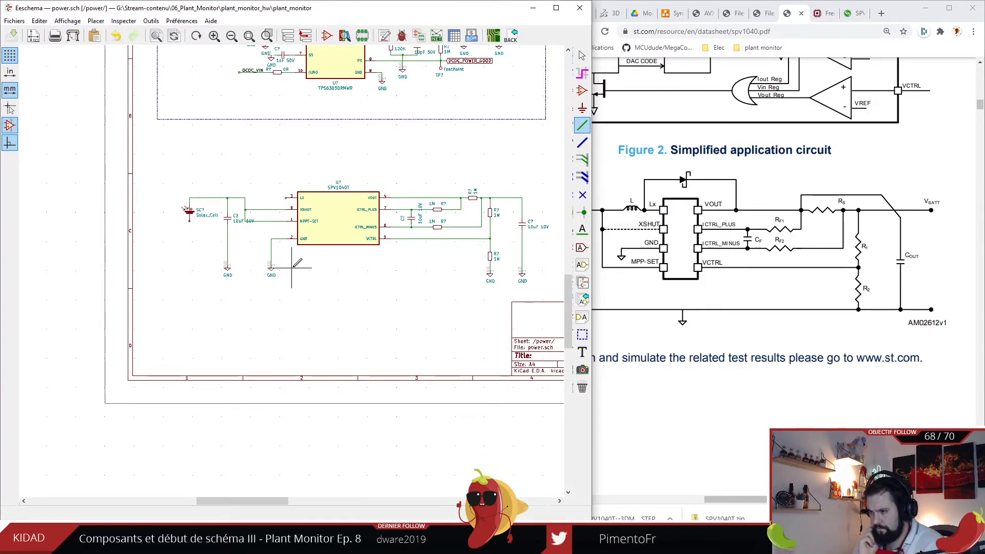
- Move the upper 1M divider resistor and the 10uF 10V output capacitor down to the middle of their vertical wires
scroll(312, 213, up, 3)
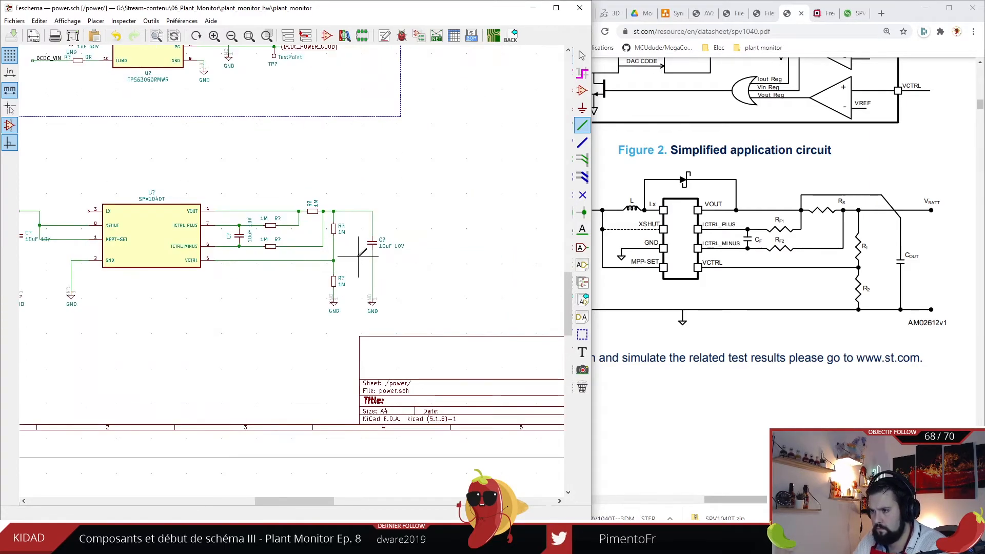
drag(234, 218, 234, 231)
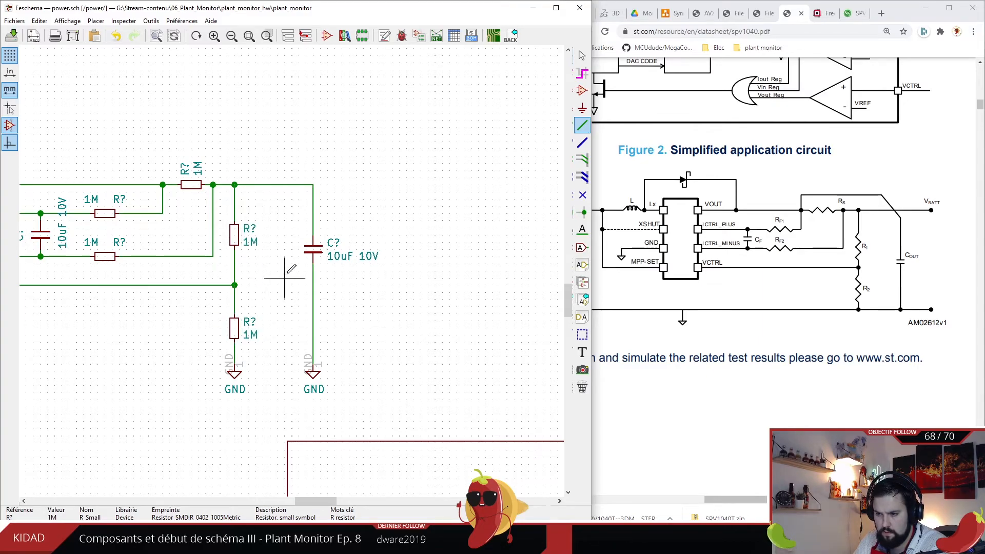
drag(315, 250, 315, 273)
click(312, 278)
- Move the input capacitor and the solar cell down to the same height, keeping their wires attached
scroll(169, 318, down, 3)
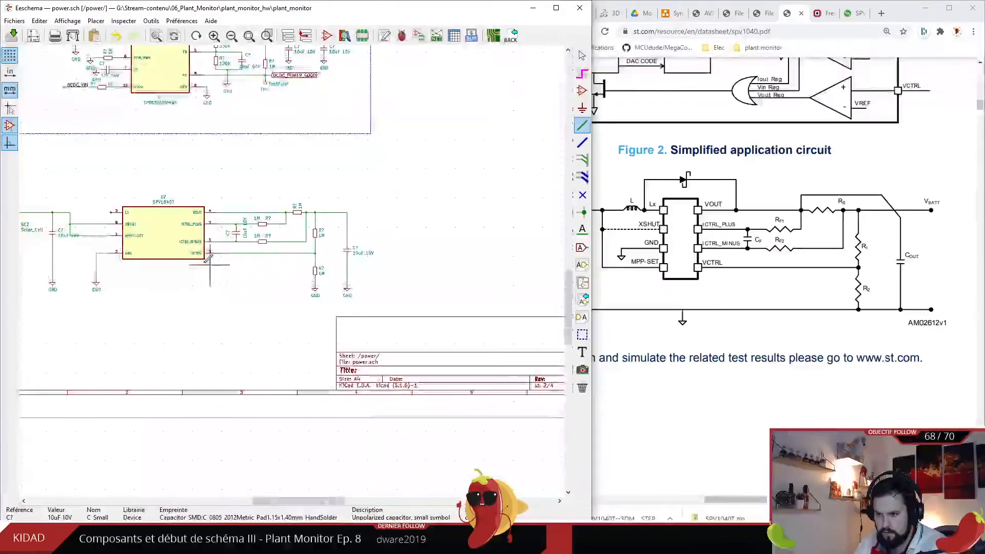
scroll(115, 252, up, 2)
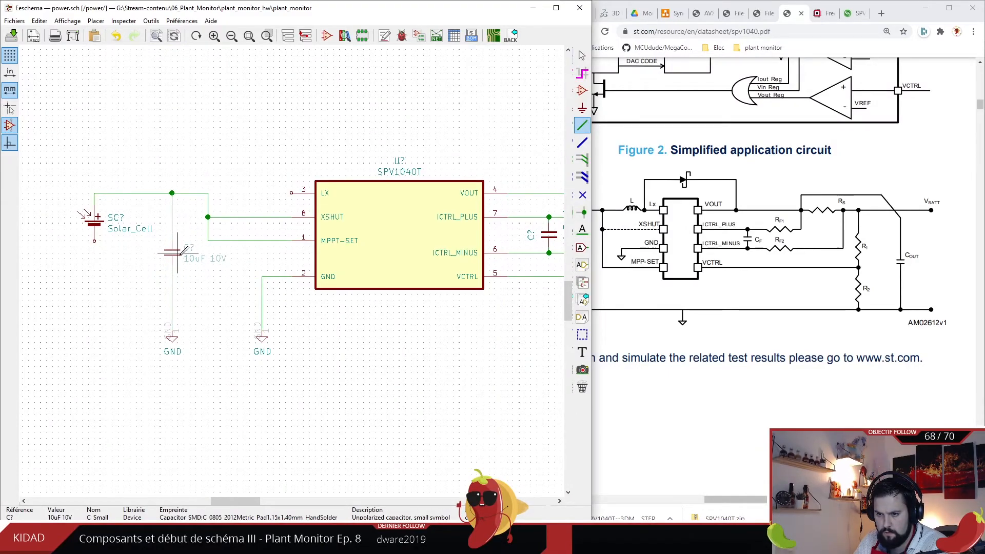
click(181, 253)
drag(98, 218, 98, 253)
- Draw a wire down from the solar cell's negative terminal and connect it to a copied GND symbol level with the other grounds
click(94, 277)
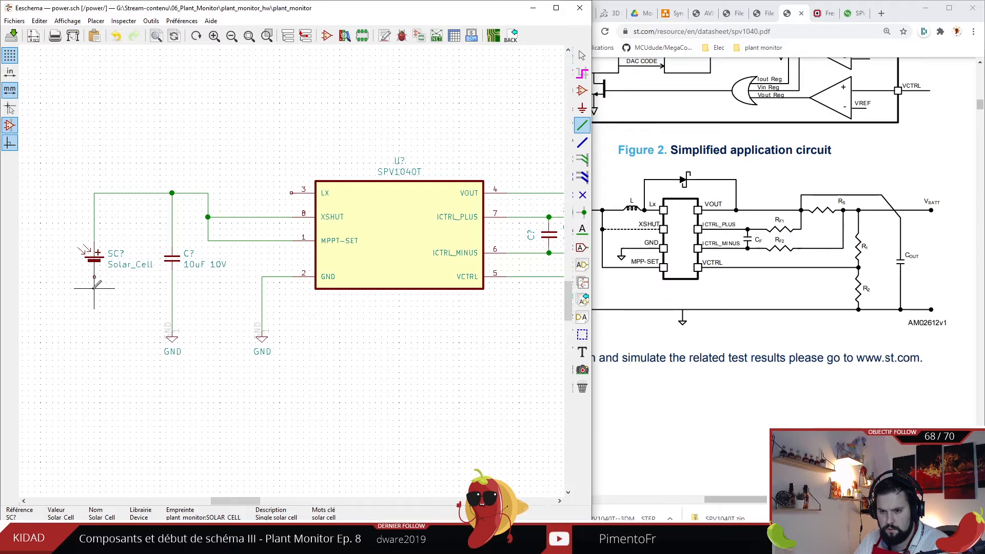
double_click(94, 324)
key(Escape)
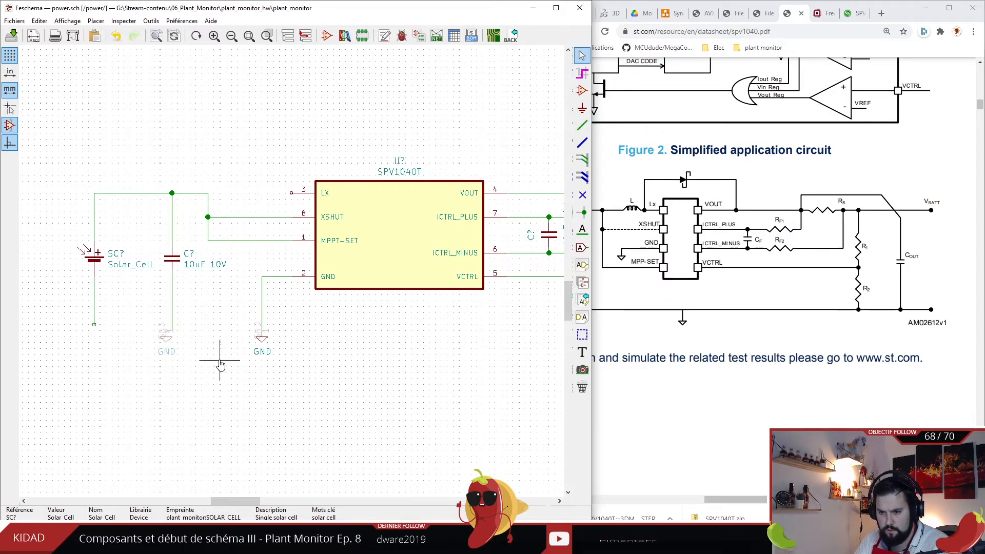
key(c)
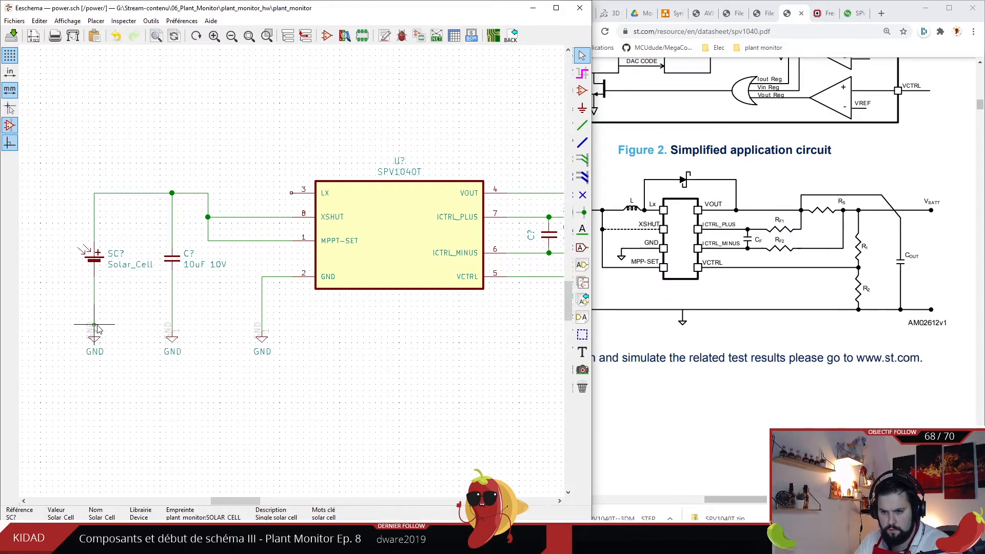
key(w)
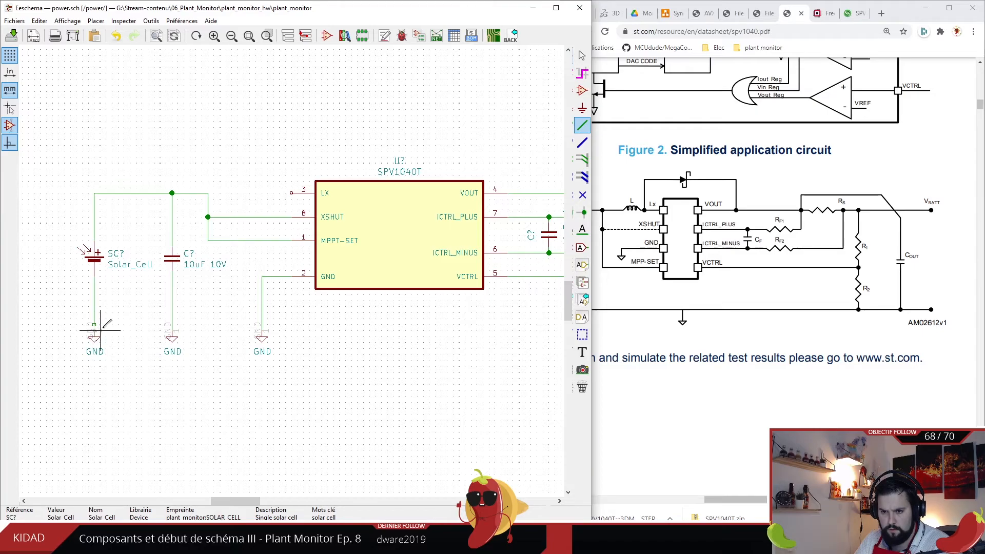
key(Escape)
key(w)
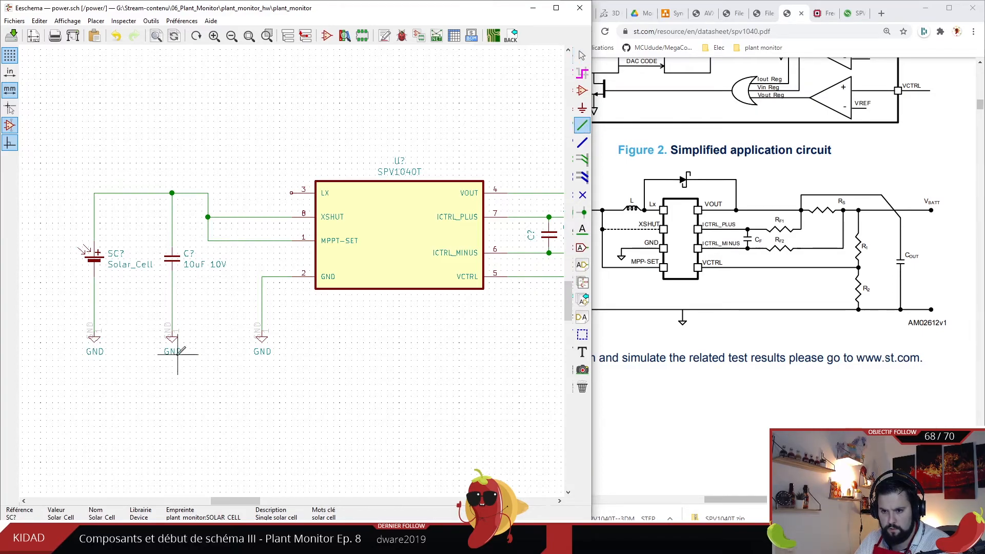
key(Escape)
- Check the circuit against the SPV1040 datasheet's simplified application circuit and examine the pin description table and pin connection figure
scroll(300, 254, down, 2)
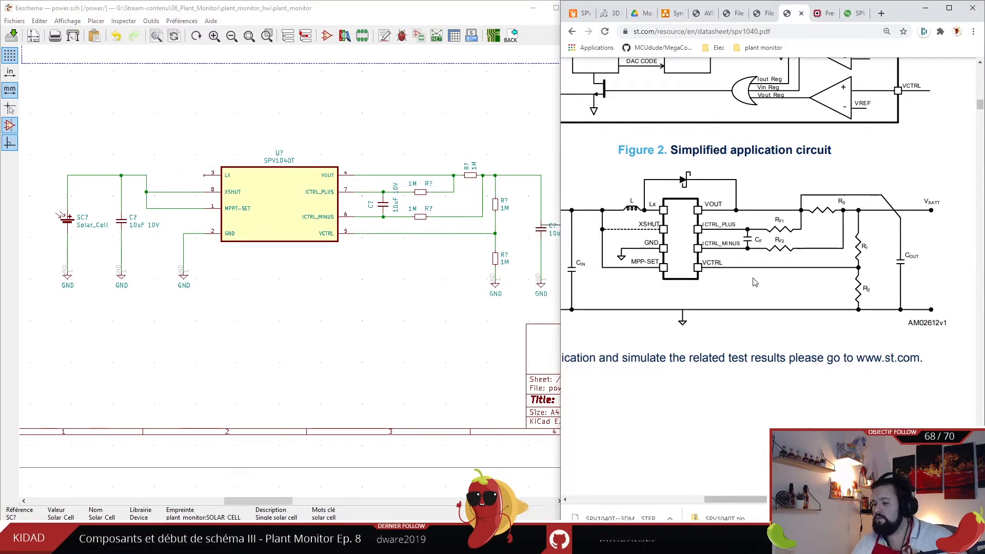
ctrl+scroll(754, 285, down, 1)
ctrl+scroll(754, 281, down, 1)
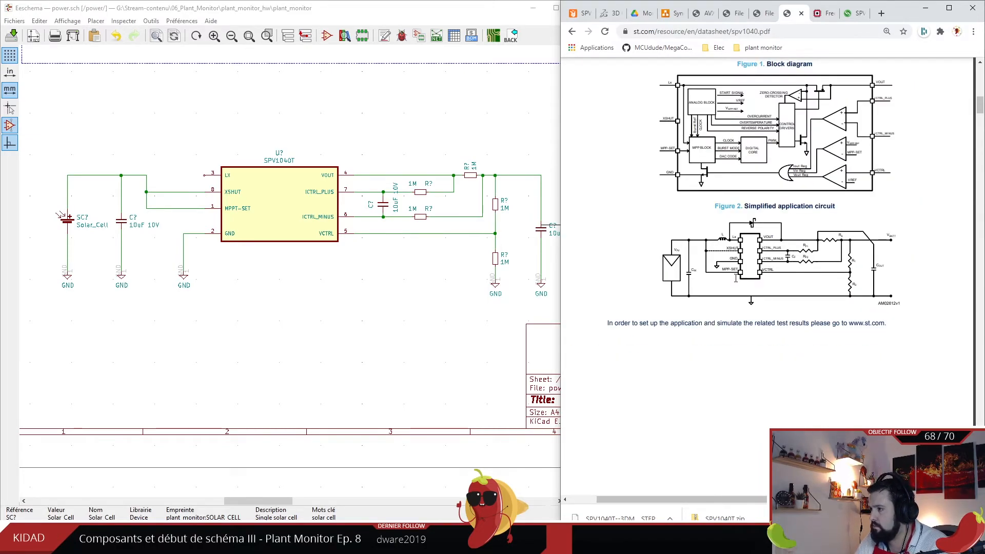
scroll(735, 277, up, 1)
scroll(741, 282, down, 5)
scroll(748, 286, up, 2)
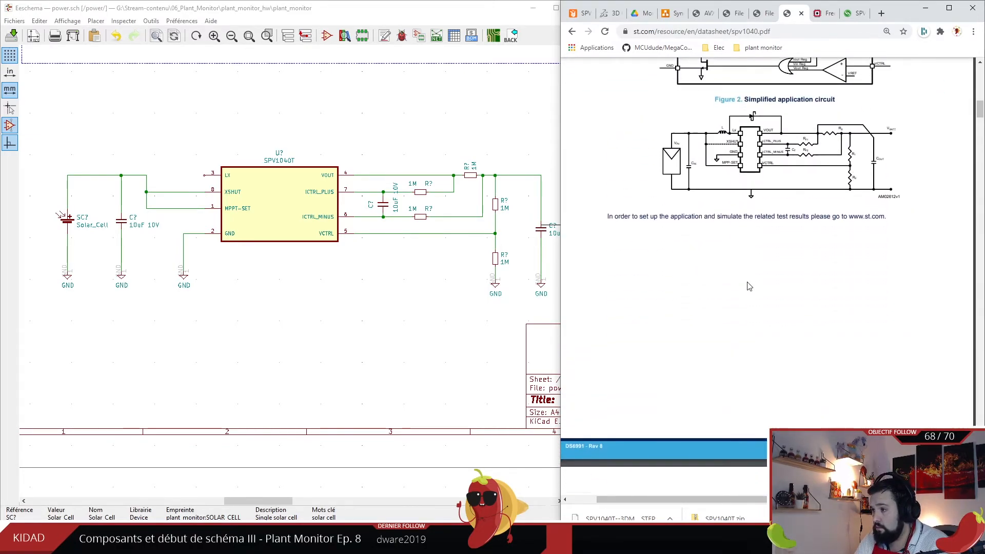
scroll(749, 286, down, 5)
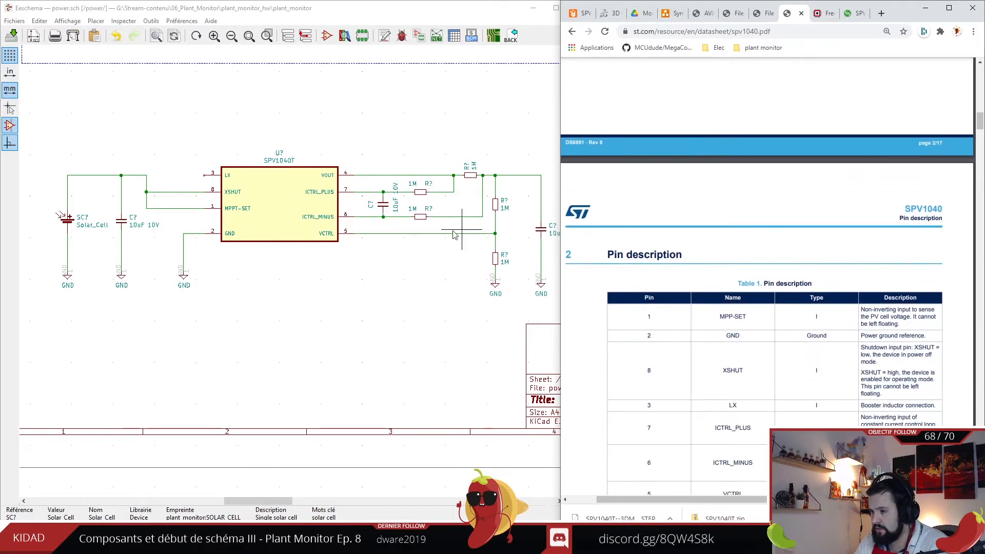
scroll(629, 281, down, 2)
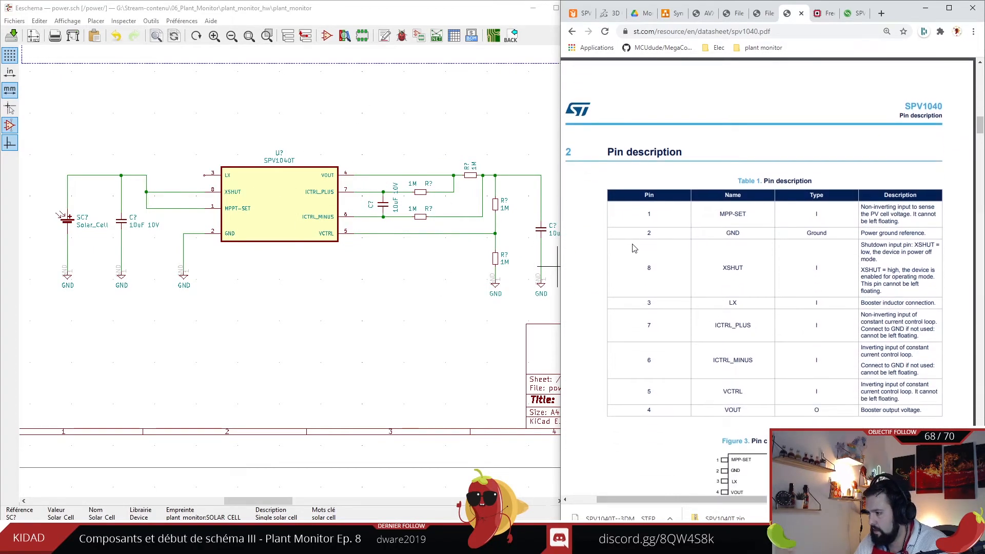
scroll(670, 266, down, 1)
ctrl+scroll(692, 281, up, 2)
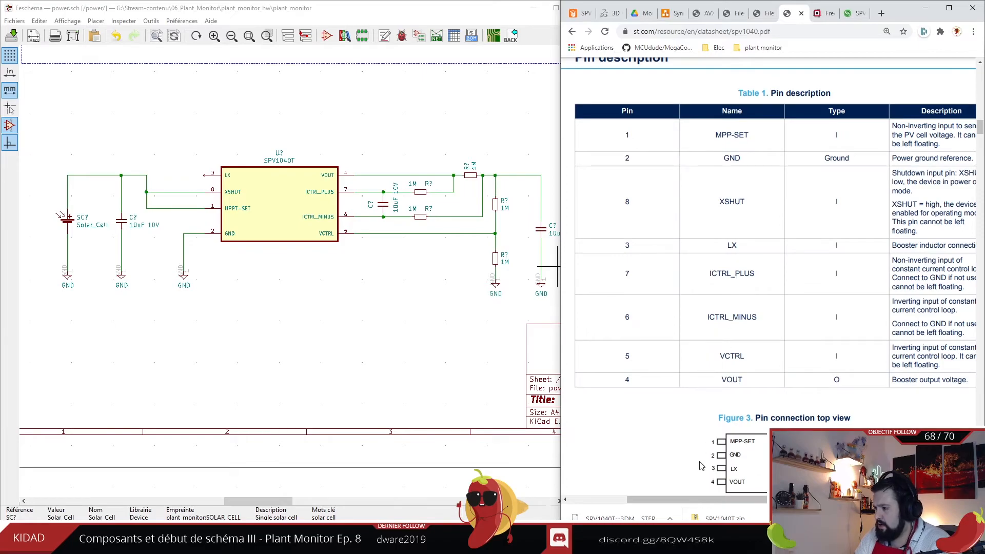
ctrl+scroll(759, 369, down, 1)
ctrl+scroll(815, 280, down, 1)
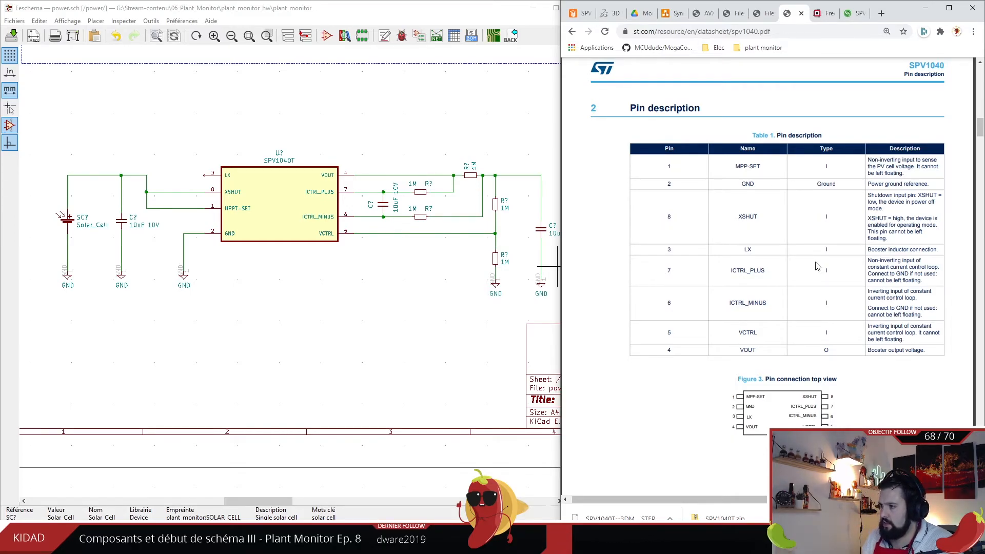
scroll(763, 262, down, 1)
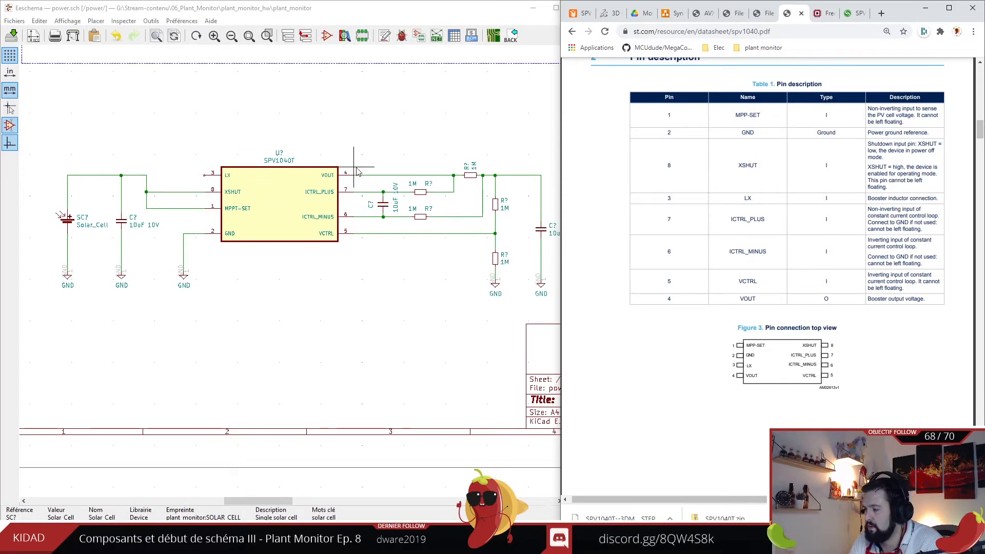
scroll(812, 194, down, 1)
scroll(812, 194, up, 1)
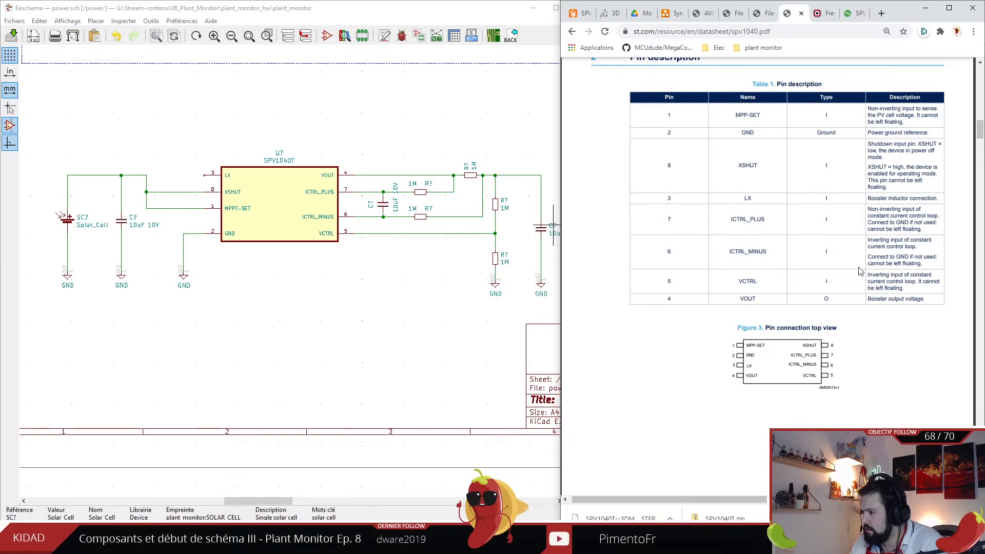
- Skim the datasheet's electrical tables as far as section 6, Detailed description, and maximize the browser window
scroll(841, 256, down, 10)
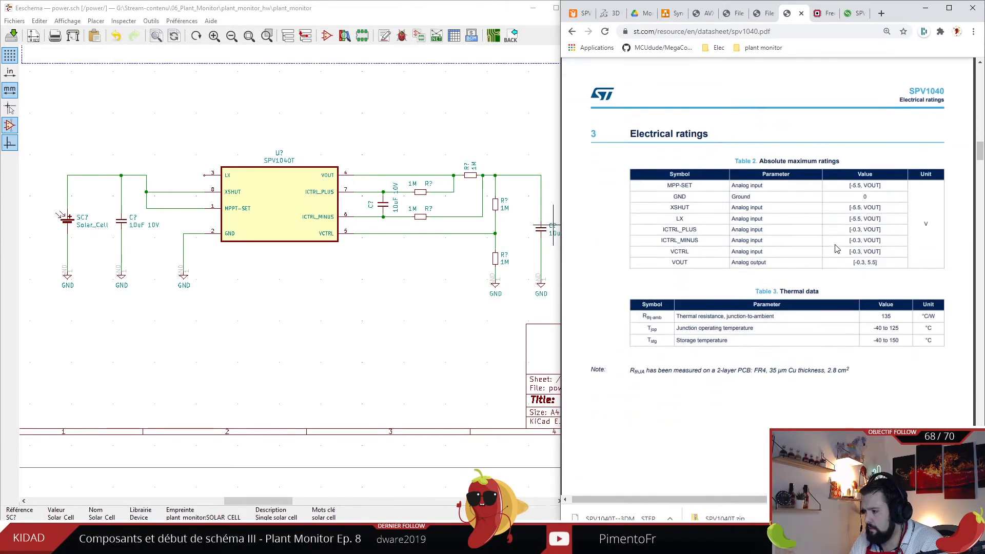
scroll(833, 249, down, 15)
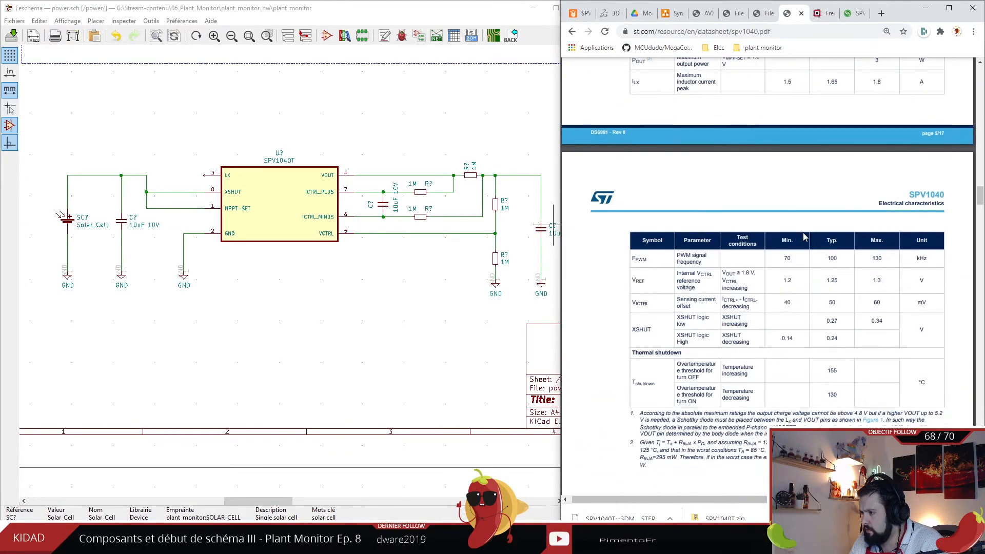
scroll(804, 238, down, 10)
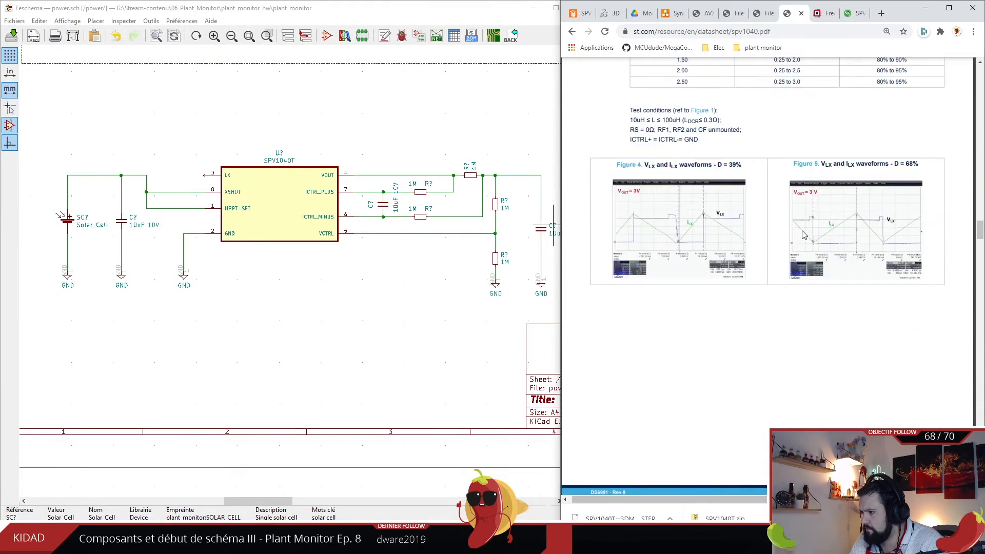
scroll(804, 235, down, 8)
ctrl+scroll(804, 232, up, 2)
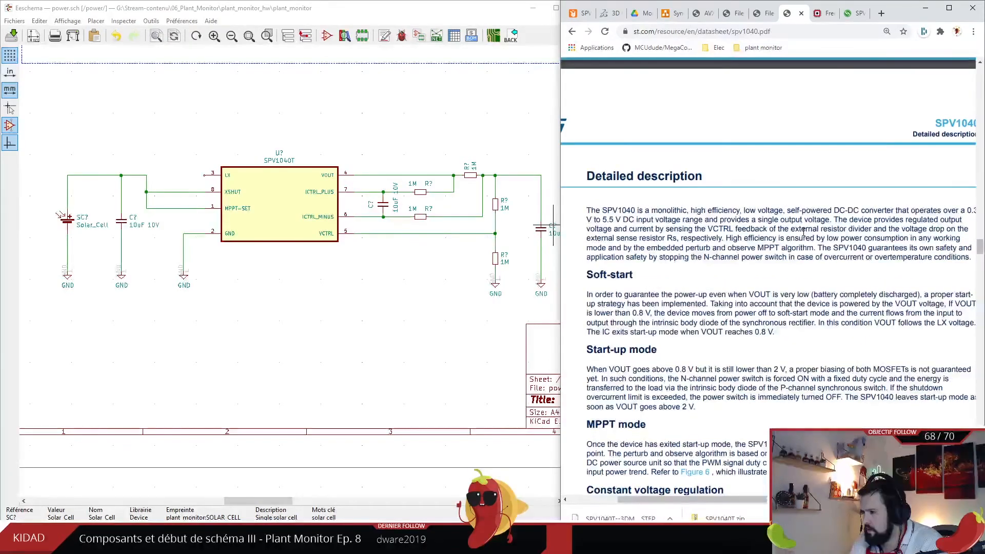
ctrl+scroll(804, 232, down, 2)
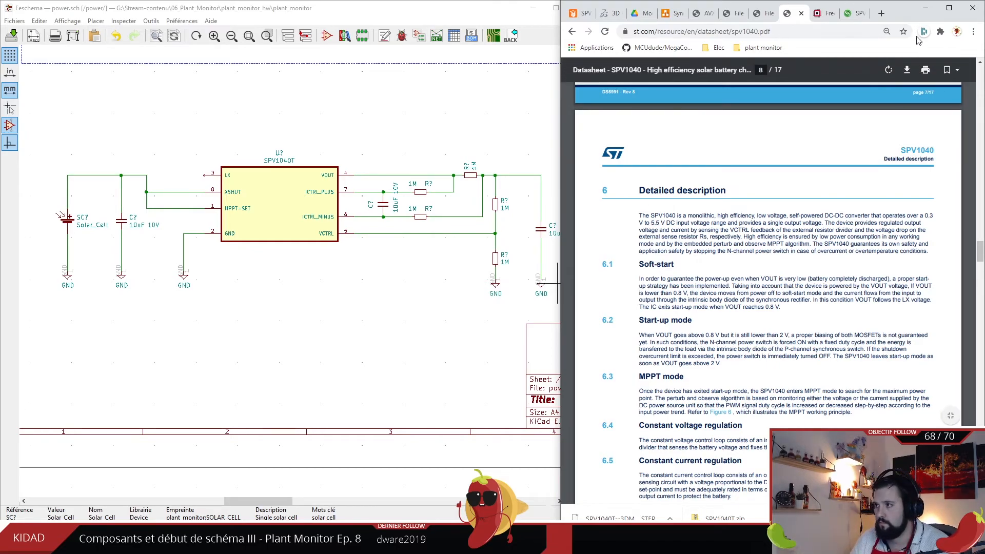
click(948, 9)
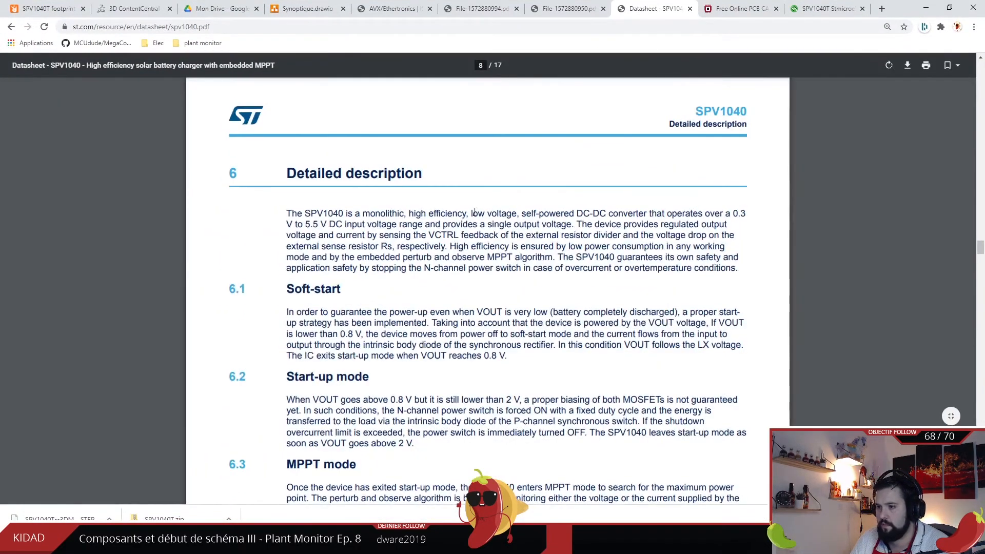
- Switch to OpenBoard and put it in desktop mode so its annotation tools overlay the datasheet
scroll(465, 247, down, 1)
scroll(466, 247, up, 1)
key(alt+Tab)
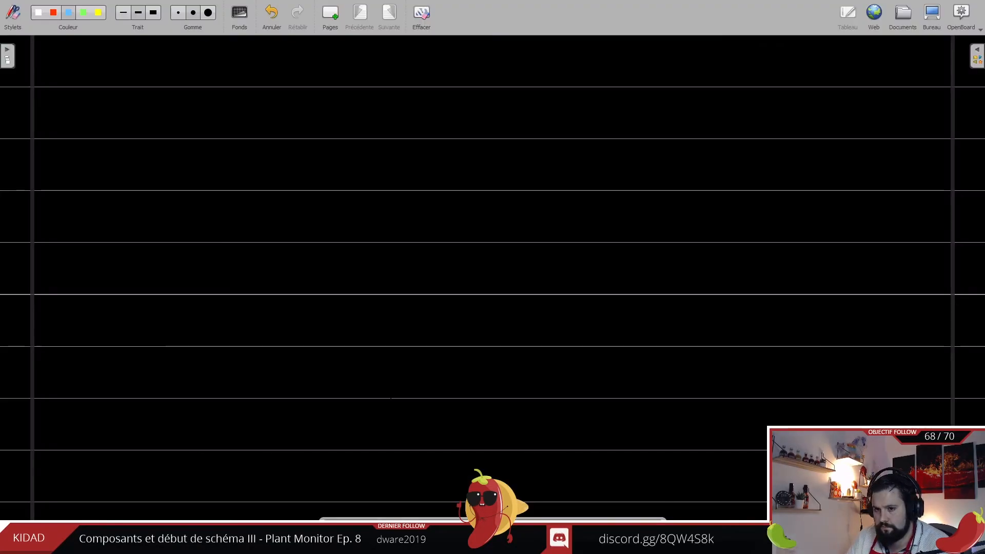
click(937, 18)
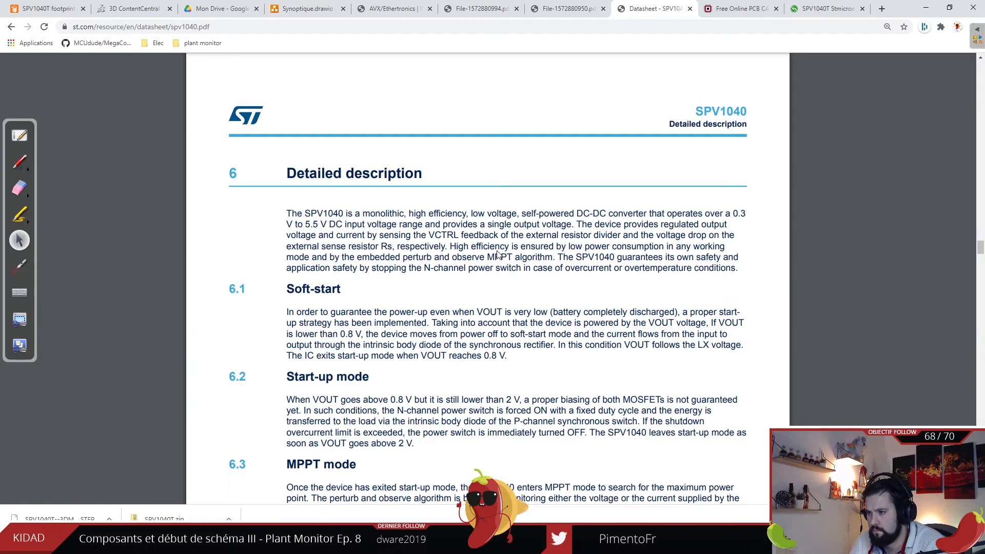
- Read the datasheet's Detailed description and Soft-start section, highlighting phrases about power-up with a very low VOUT
scroll(507, 290, down, 1)
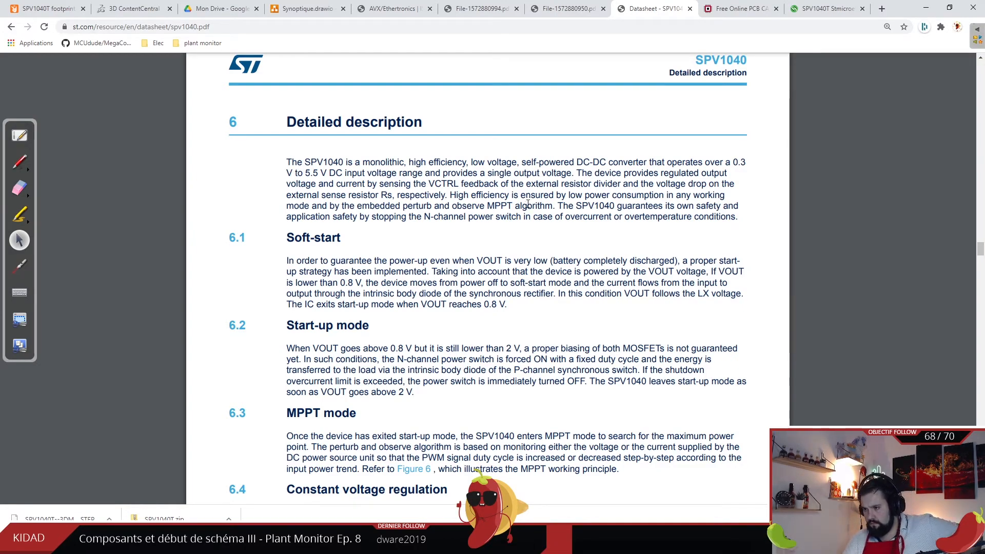
scroll(528, 204, down, 1)
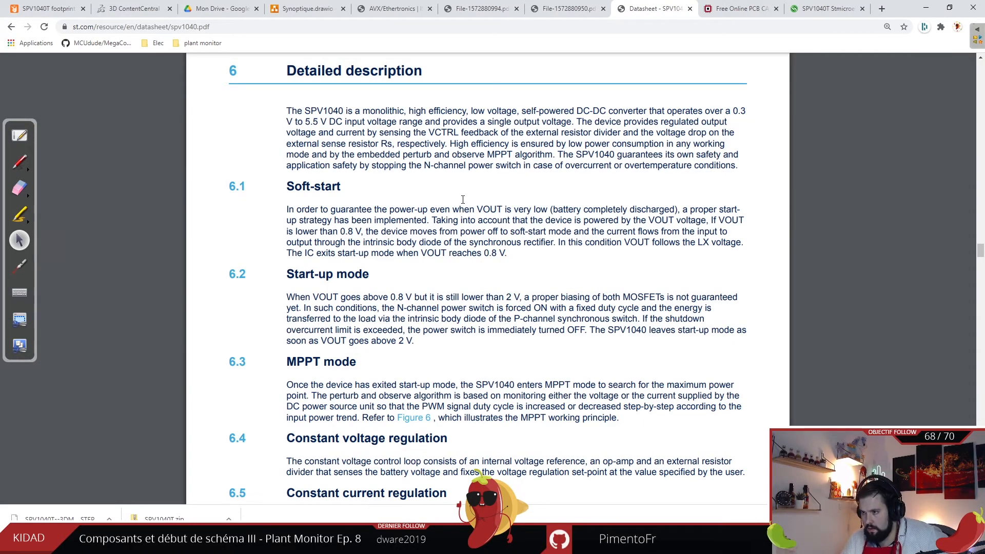
drag(453, 209, 614, 210)
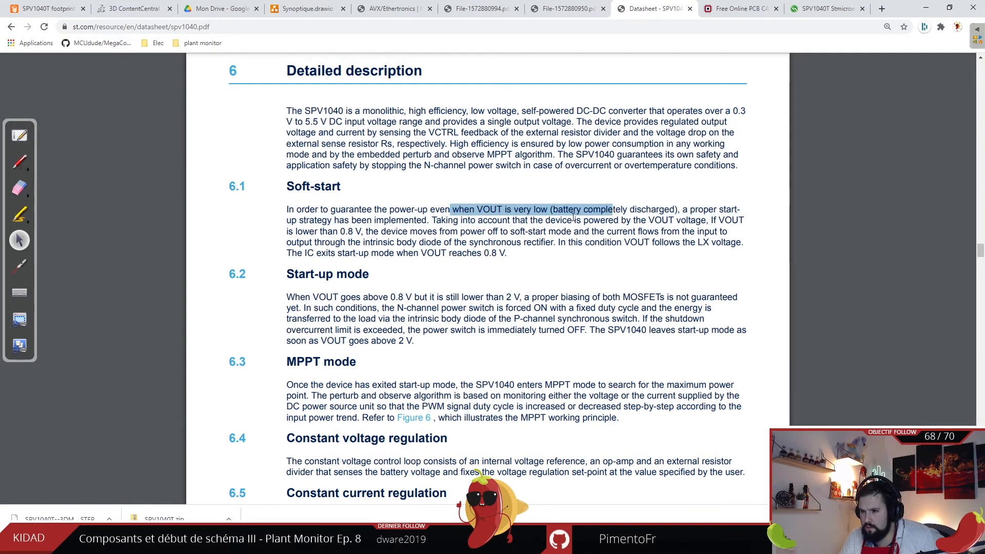
drag(430, 209, 527, 212)
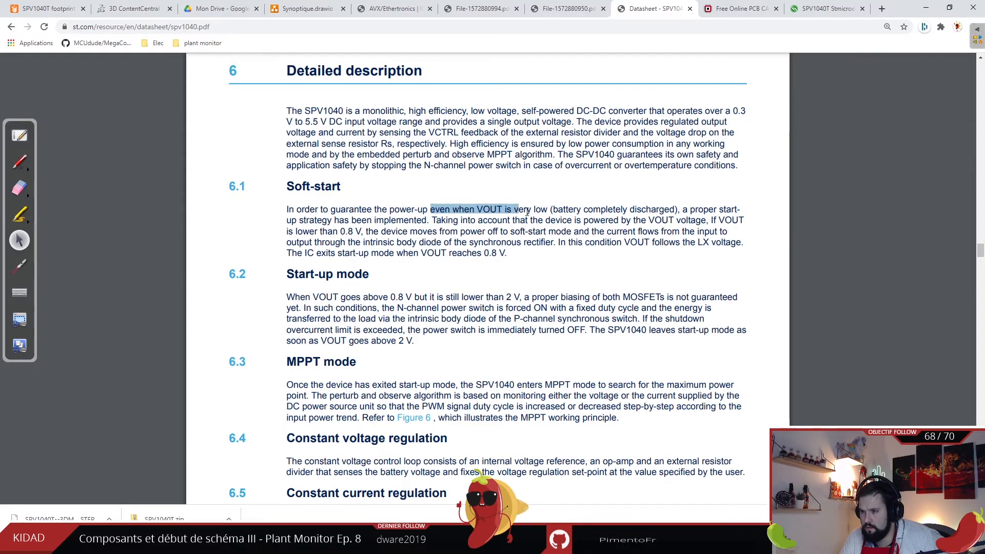
click(525, 211)
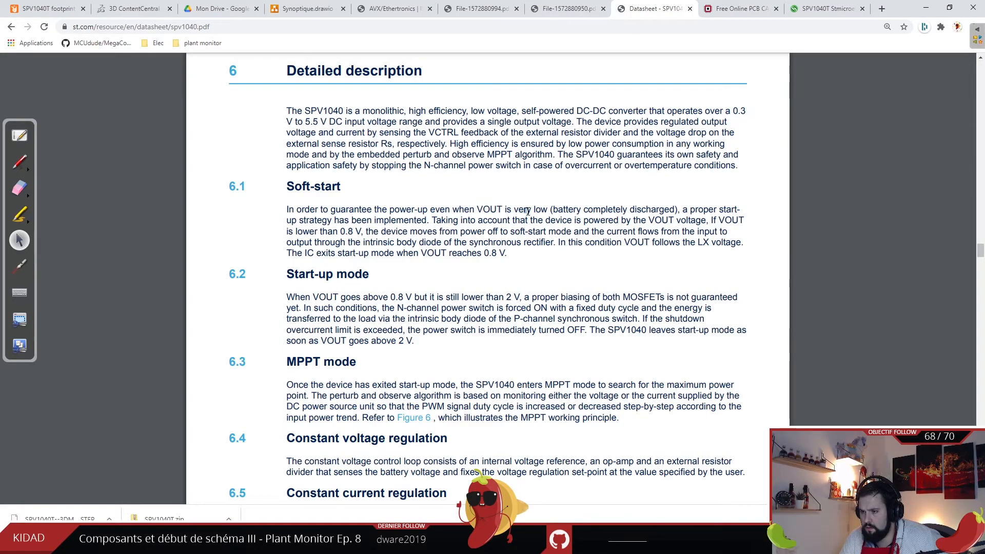
drag(338, 224, 409, 220)
click(422, 220)
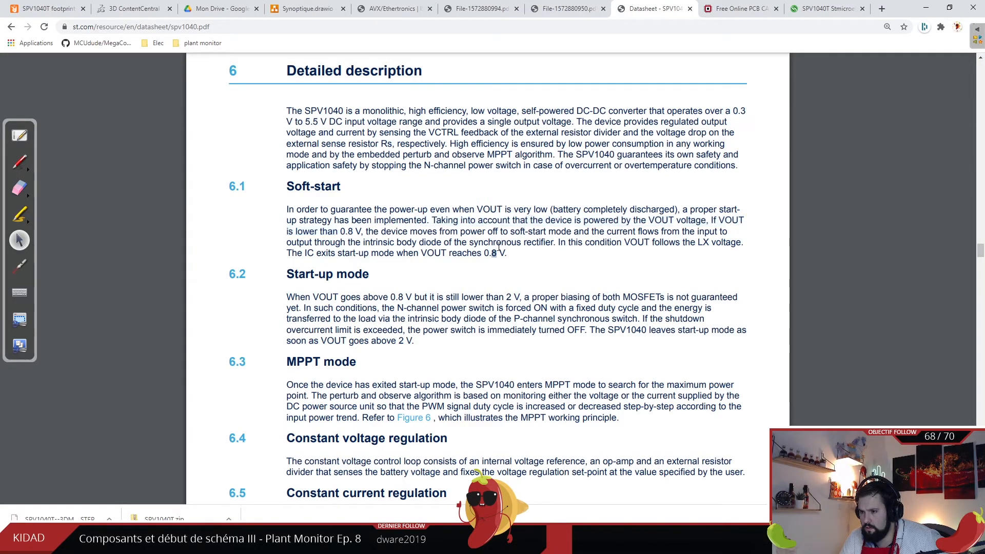
- Read how the soft-start mode works in section 6.1, highlighting the phrases on the VOUT supply, current path and exit condition
drag(503, 220, 662, 220)
click(635, 252)
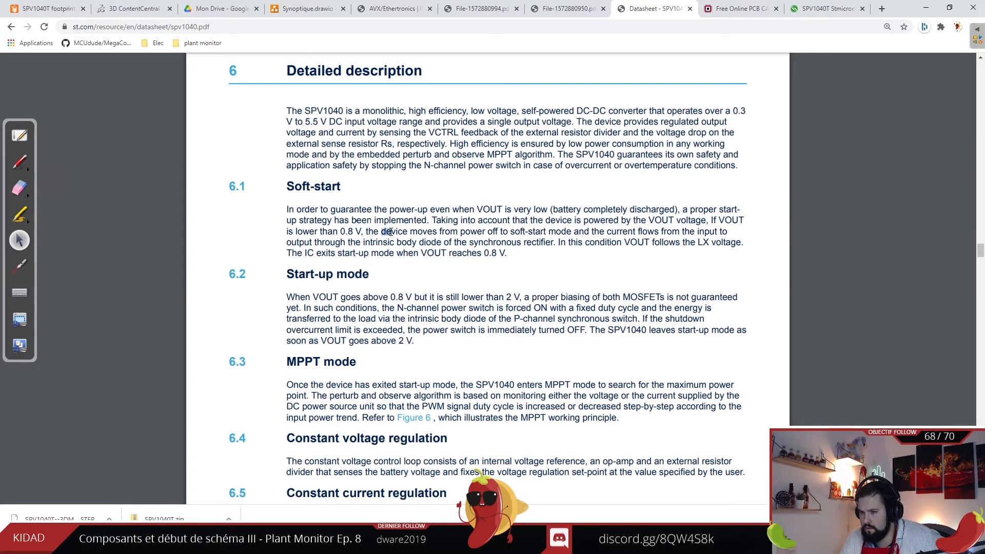
drag(381, 231, 416, 244)
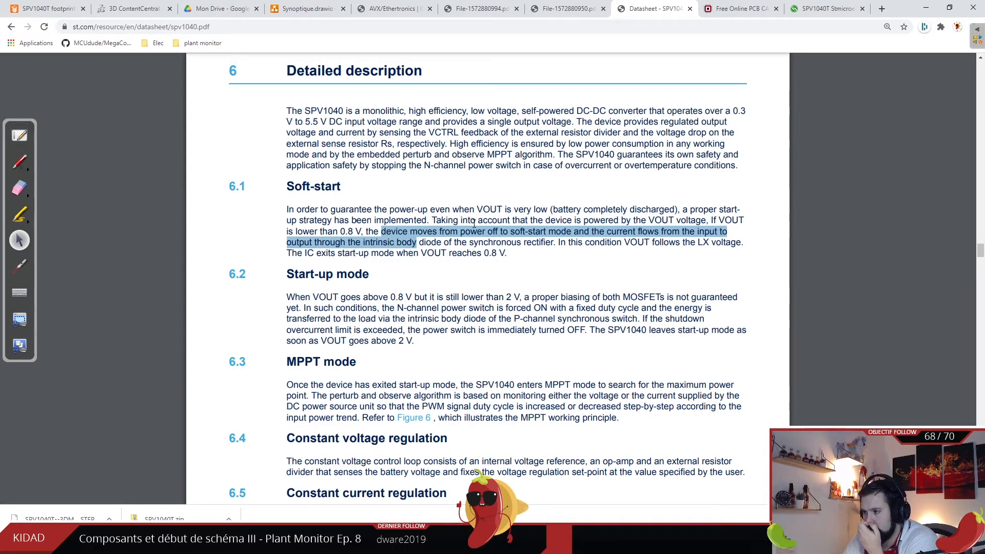
drag(316, 254, 466, 252)
click(463, 252)
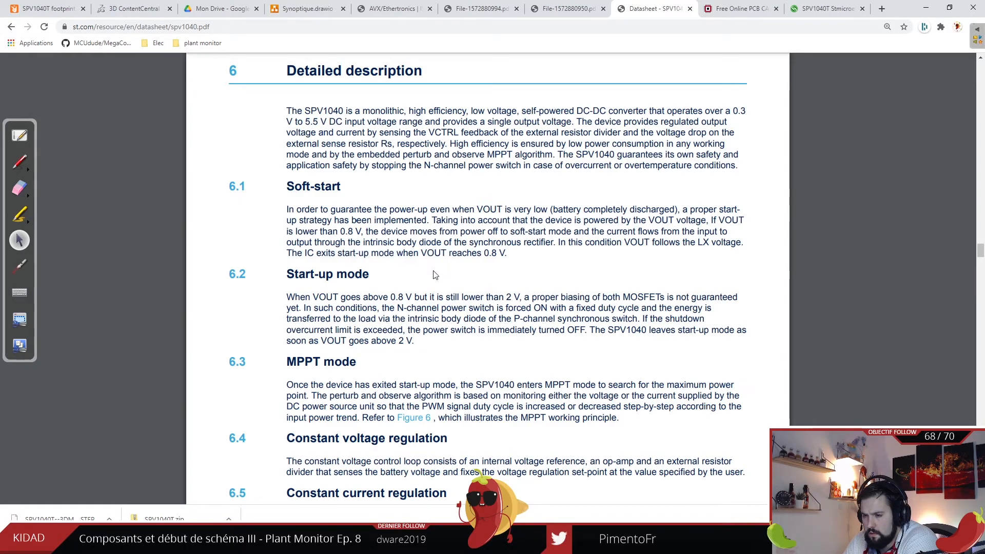
- Read the Start-up mode and MPPT mode sections, highlighting the phrase about having exited start-up mode
scroll(434, 275, down, 1)
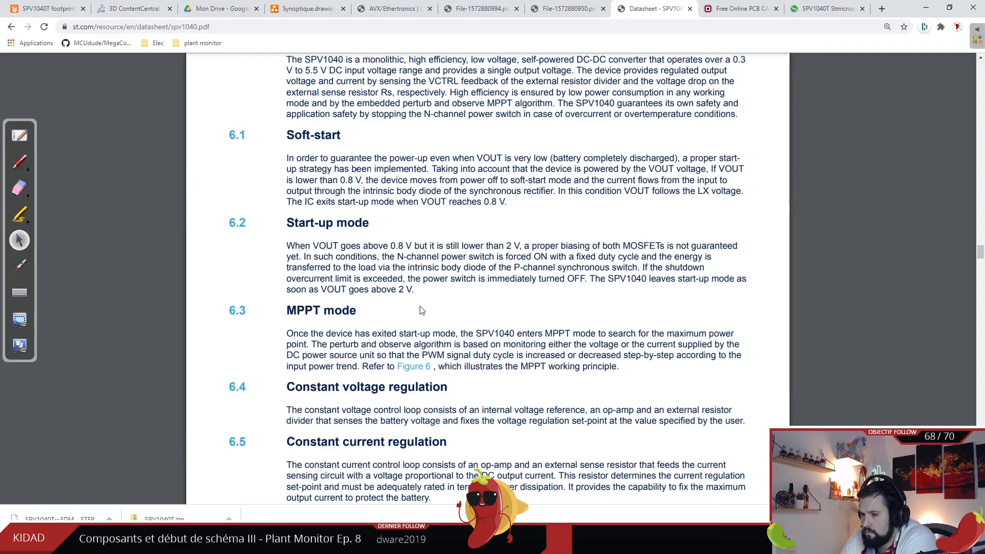
drag(414, 290, 364, 278)
click(386, 283)
scroll(386, 284, down, 2)
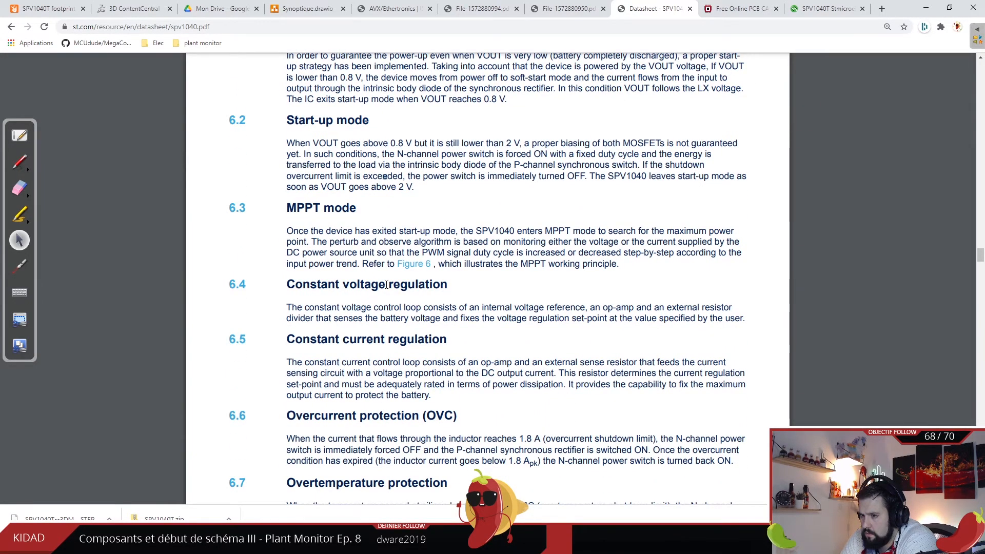
double_click(393, 232)
drag(440, 234, 468, 234)
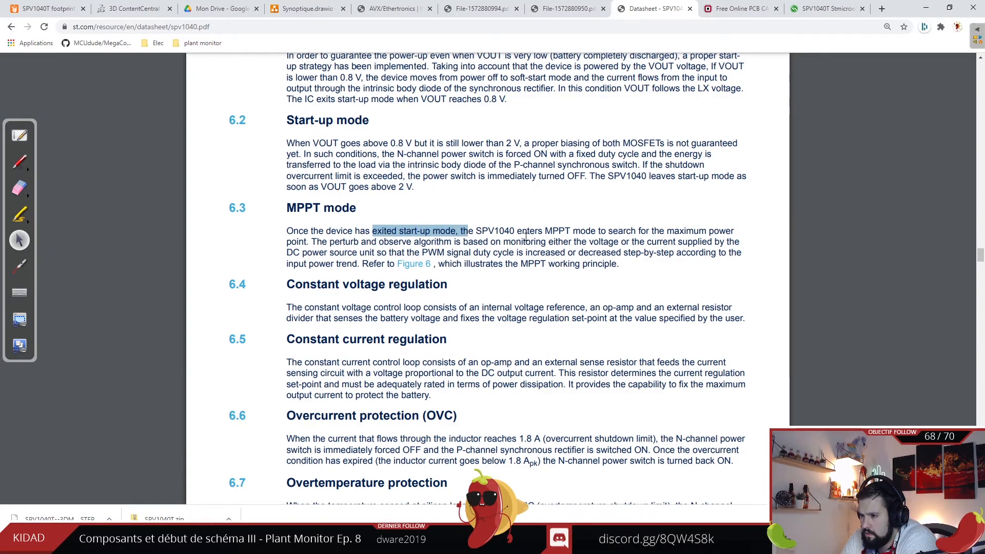
click(470, 234)
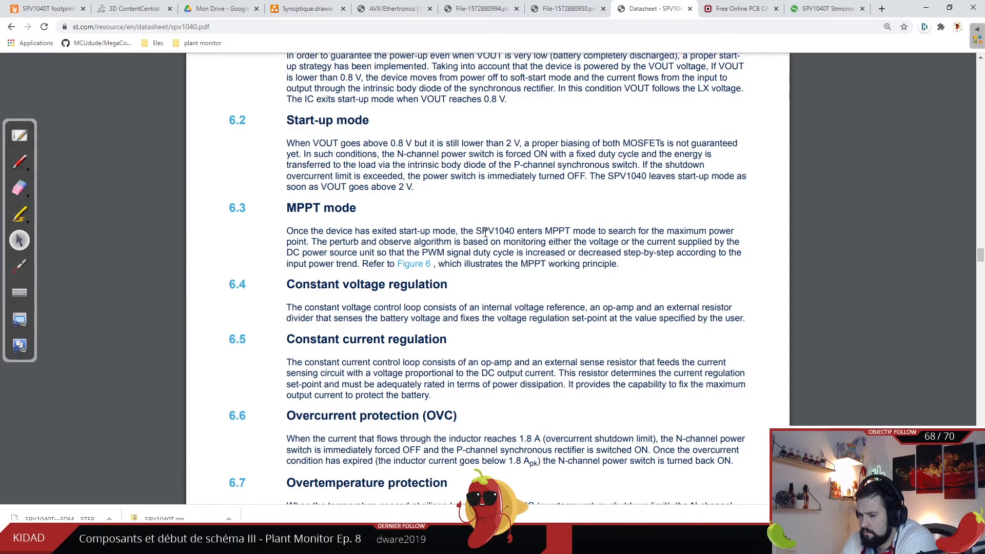
- Read the regulation, protection, shutdown, undervoltage lockout and reverse polarity sections, and study the MPPT working principle in Figure 6
scroll(486, 225, down, 3)
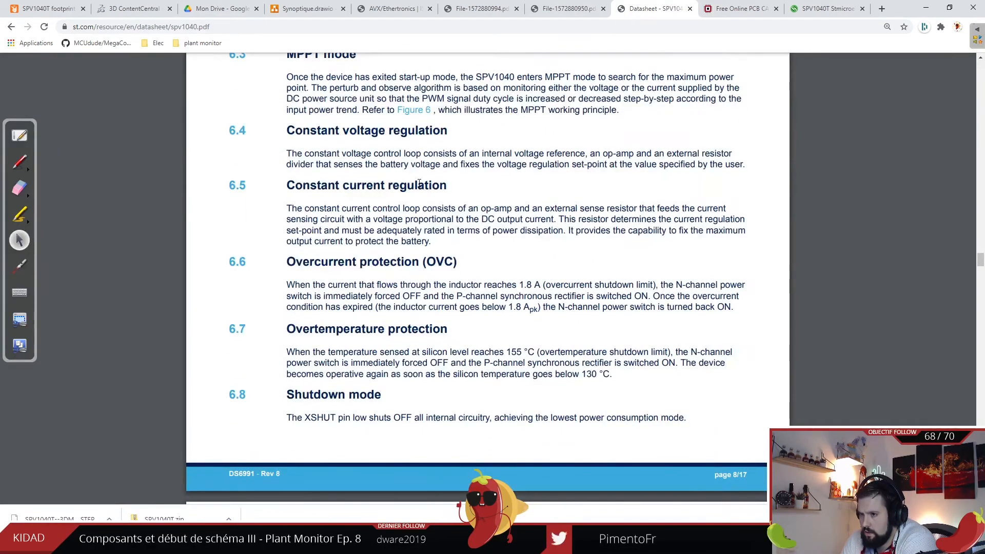
scroll(414, 233, down, 3)
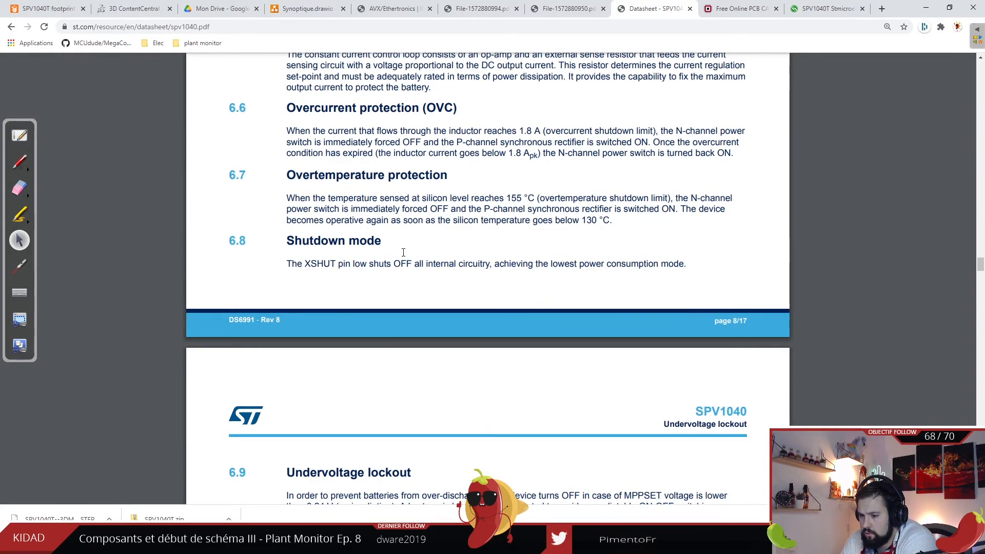
scroll(405, 256, down, 1)
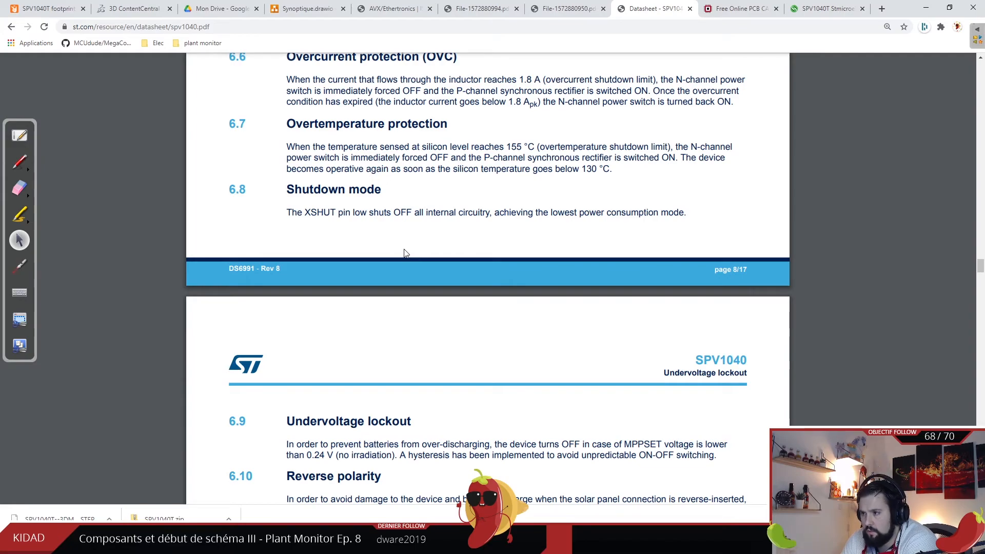
scroll(405, 253, down, 1)
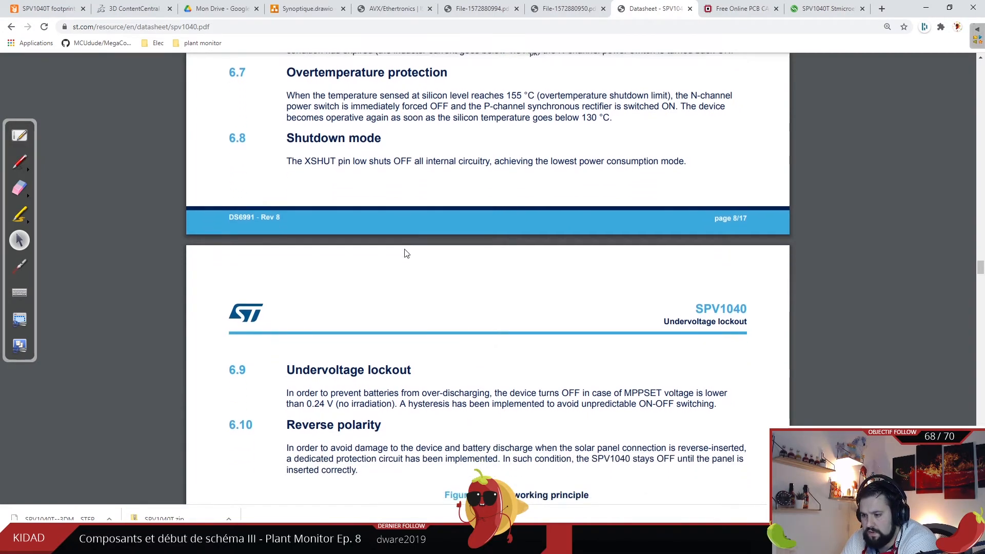
scroll(406, 254, down, 1)
scroll(405, 254, down, 1)
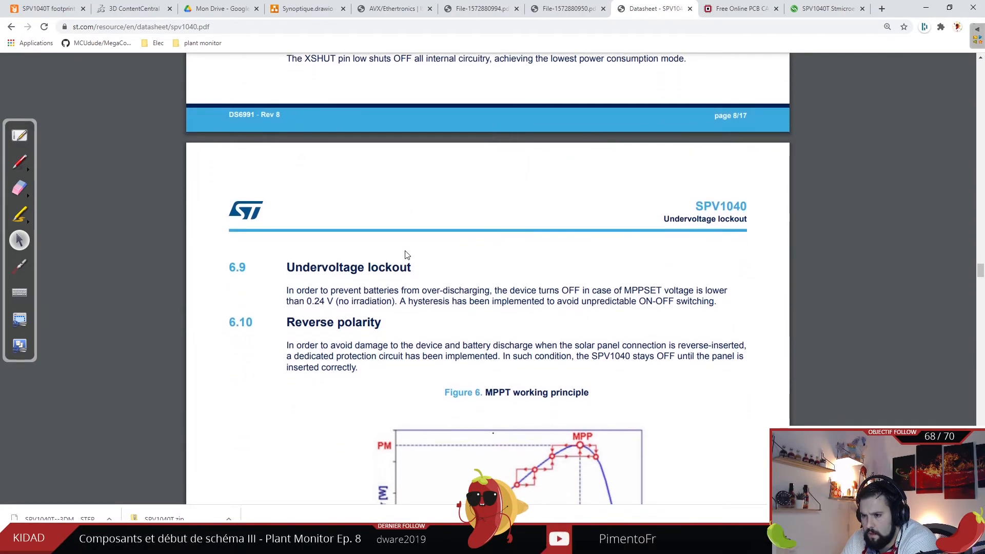
scroll(406, 252, down, 2)
scroll(577, 306, down, 1)
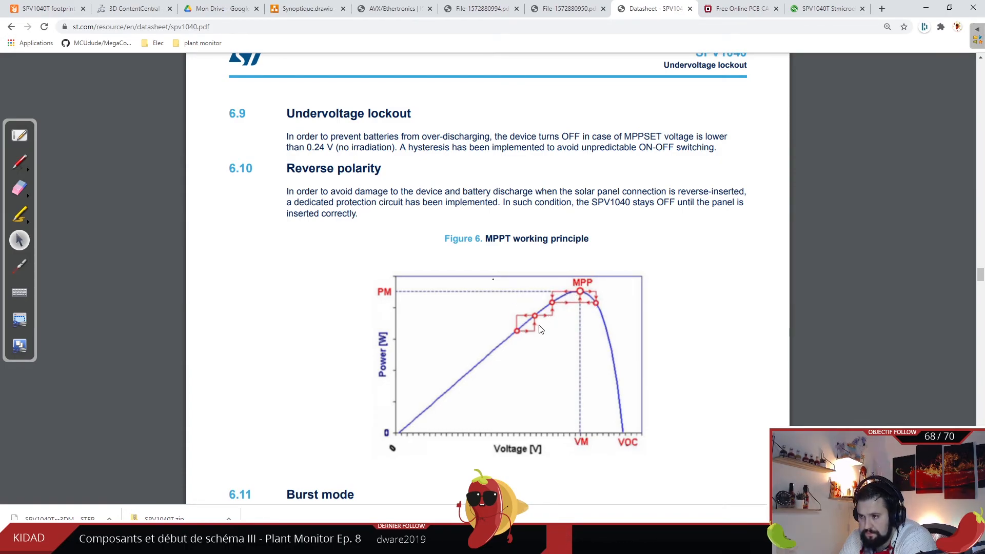
scroll(539, 329, down, 1)
scroll(549, 324, down, 15)
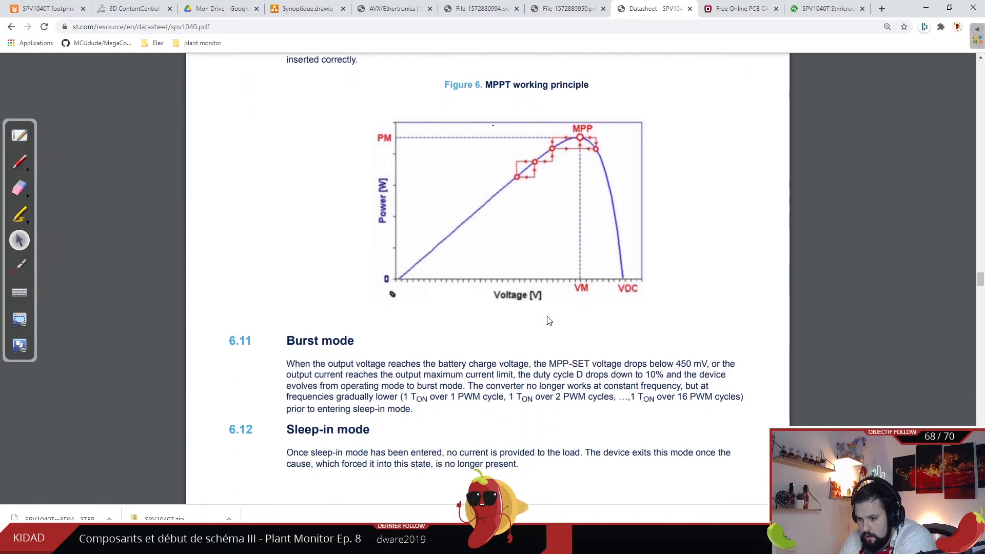
- Skim the package and packing information, then go back through the typical and electrical characteristics to the block diagram pages
scroll(549, 316, down, 15)
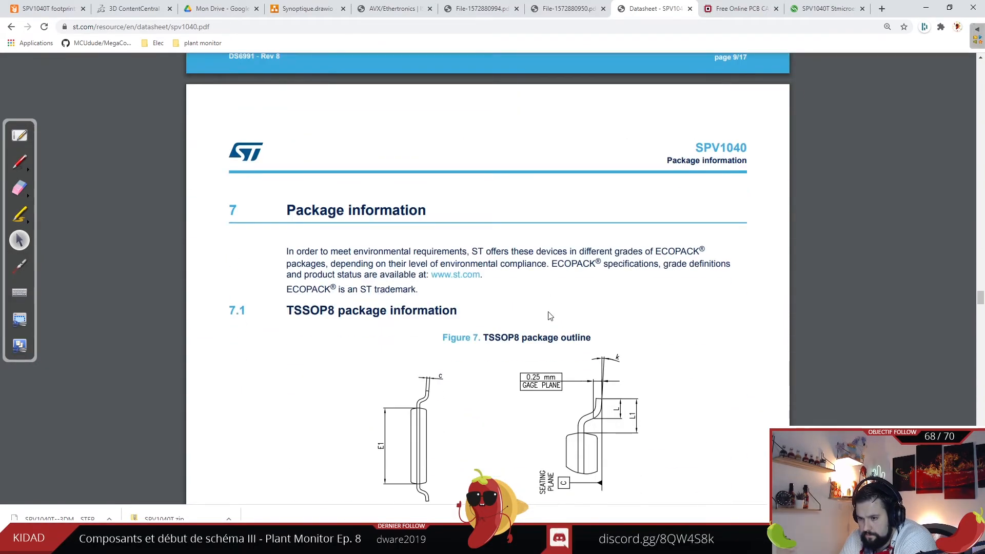
scroll(549, 311, down, 8)
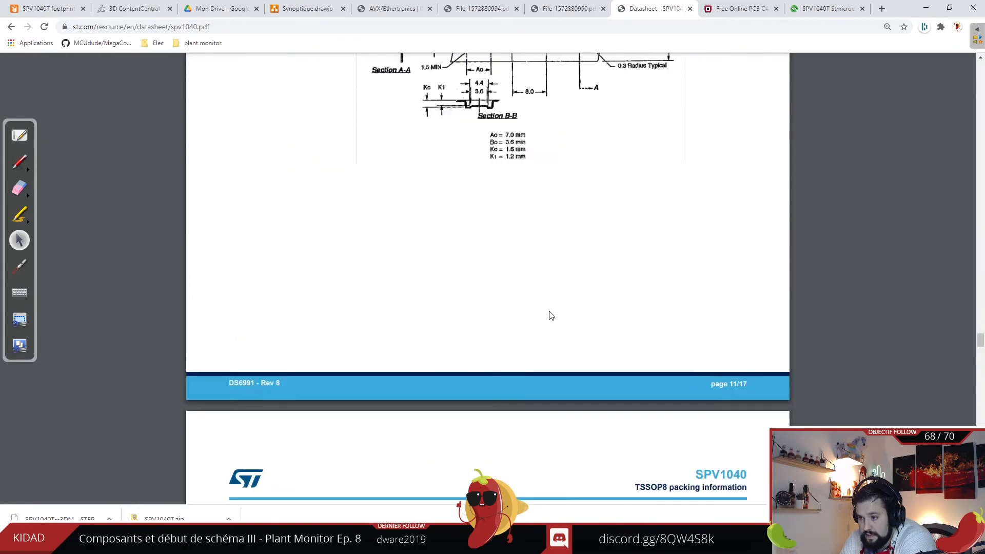
scroll(541, 291, up, 19)
scroll(523, 276, up, 15)
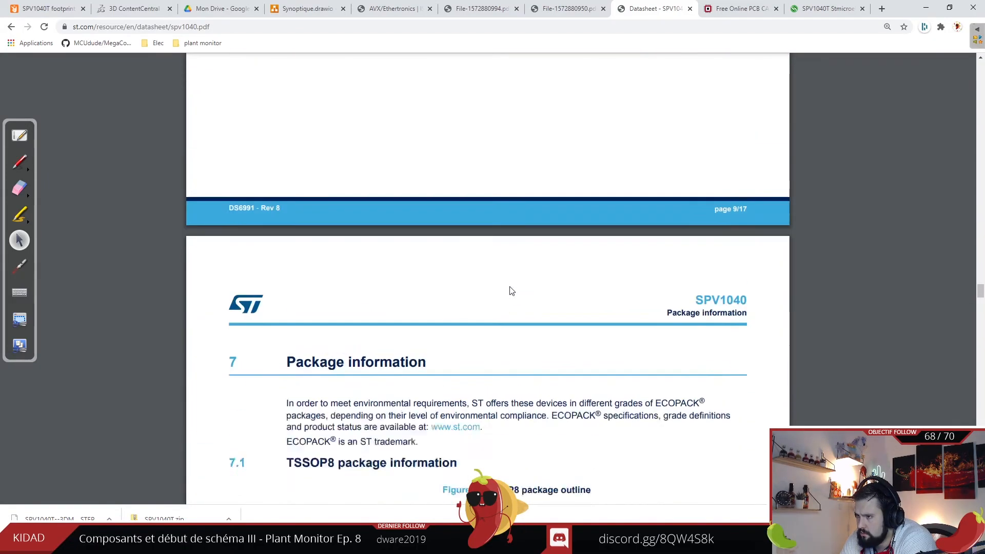
scroll(505, 295, up, 18)
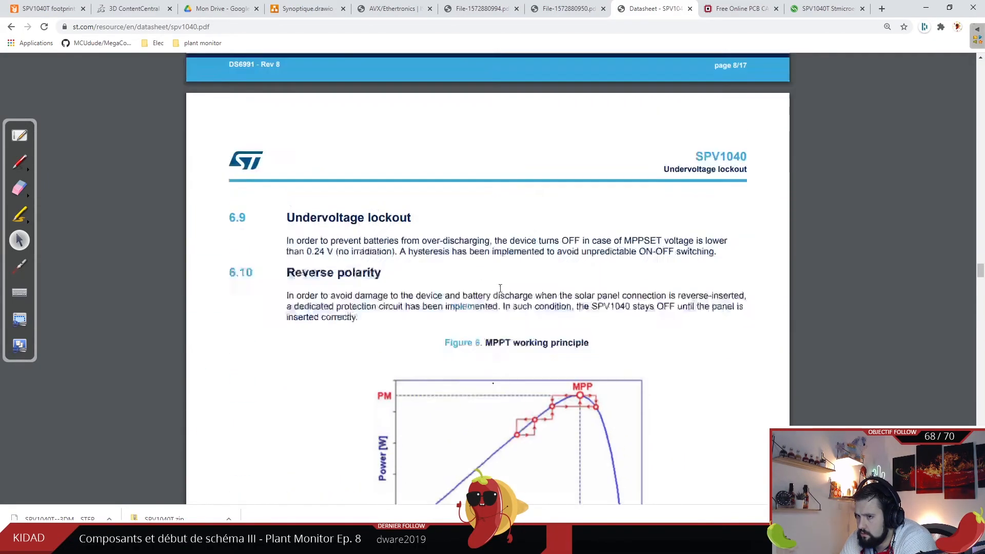
scroll(500, 286, up, 14)
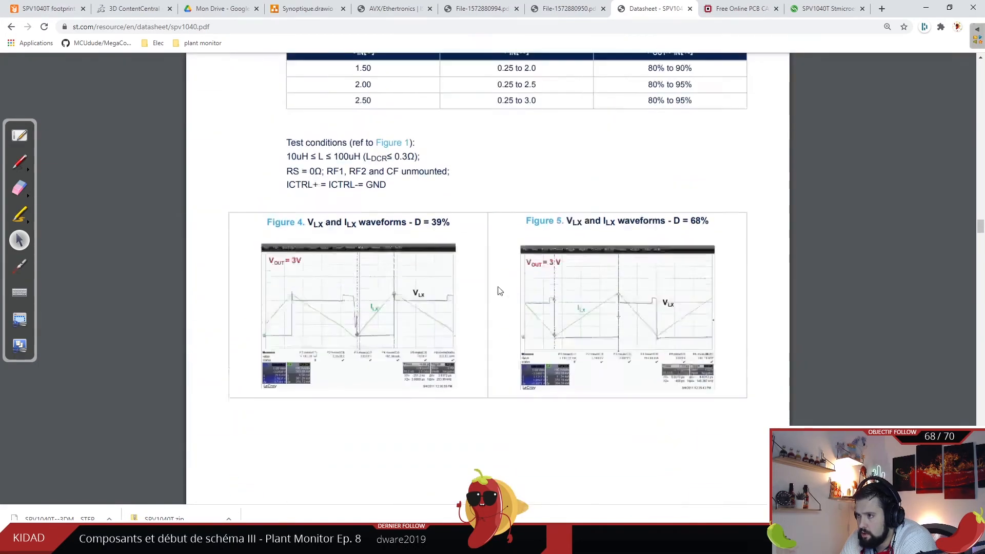
scroll(495, 300, down, 1)
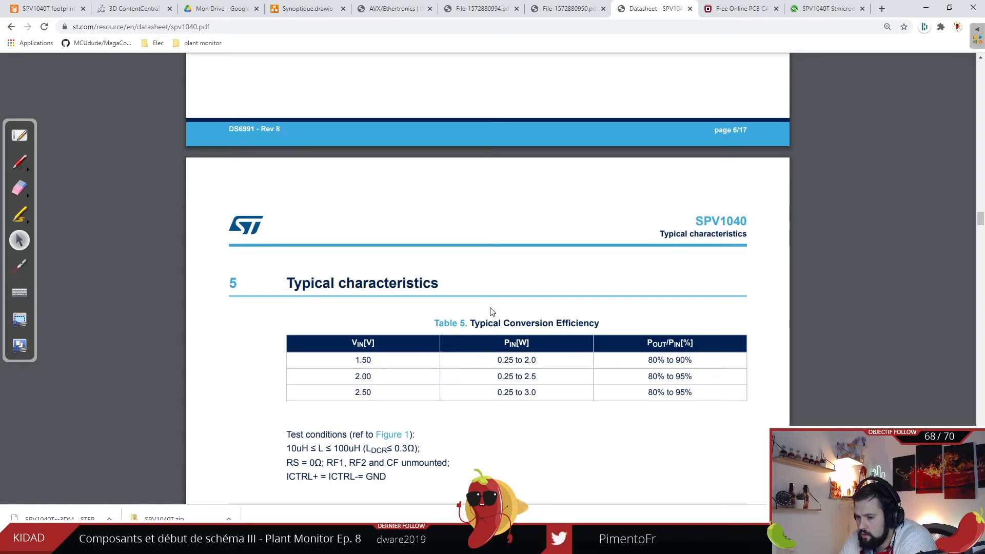
scroll(492, 311, up, 9)
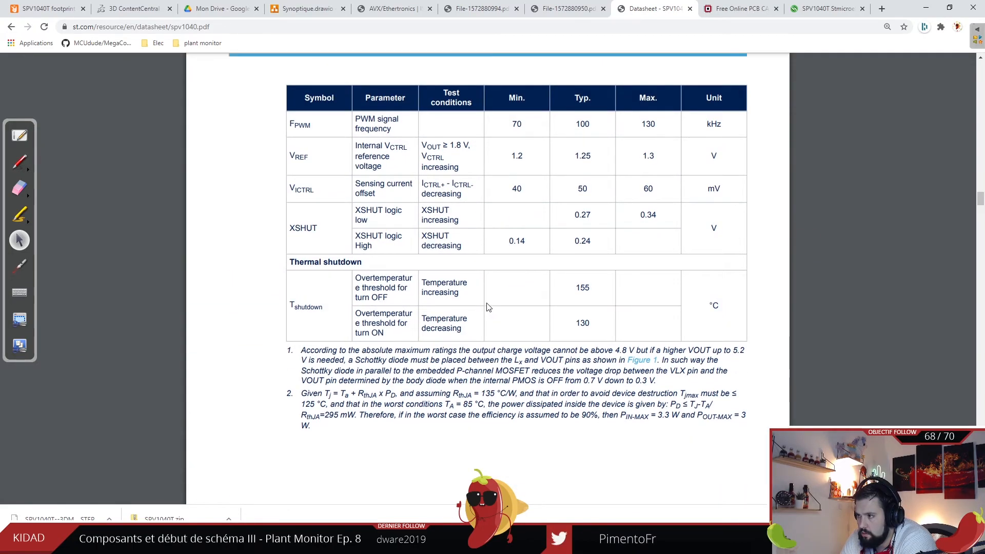
scroll(488, 308, up, 15)
scroll(488, 306, up, 20)
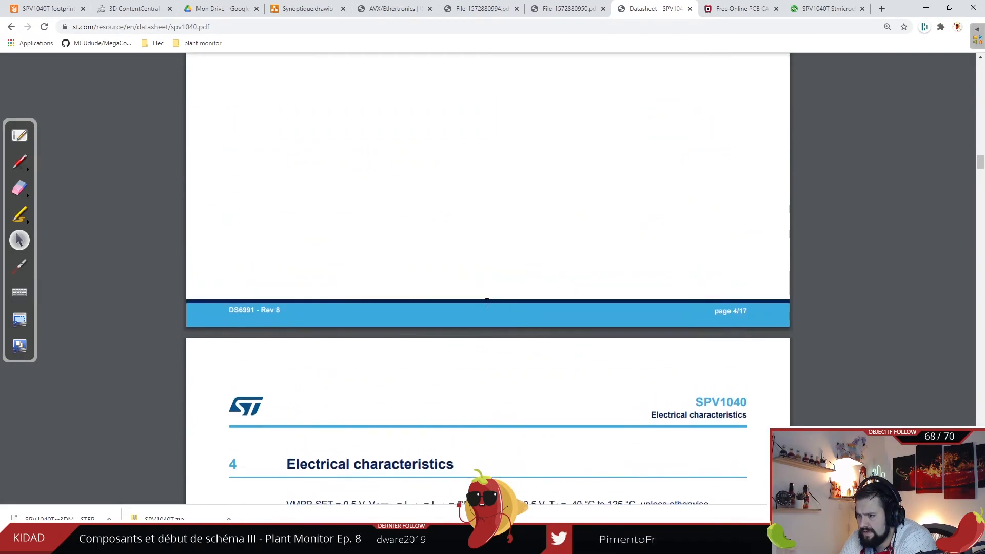
scroll(488, 306, up, 15)
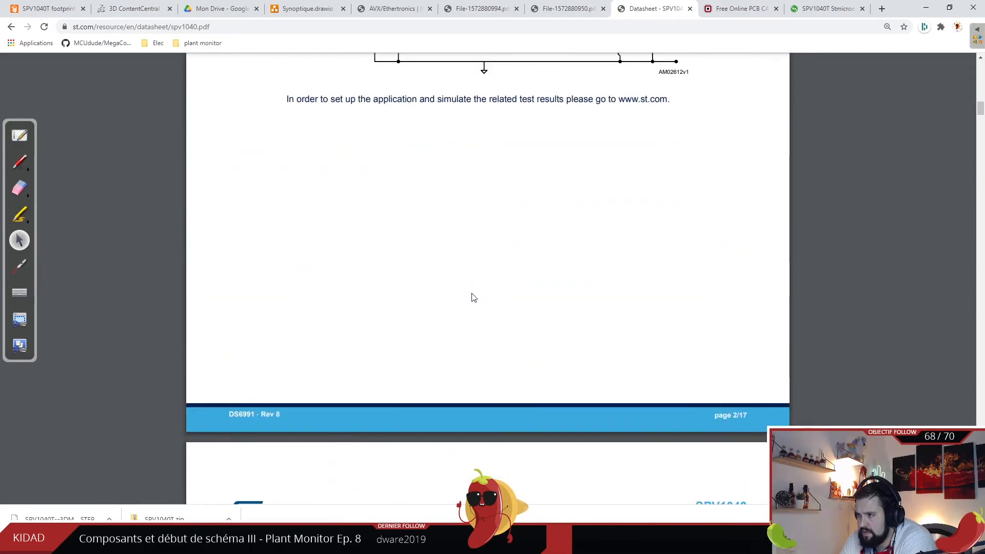
- Skim the whole datasheet from the block diagram to the lists of tables and figures at its end
scroll(443, 288, down, 15)
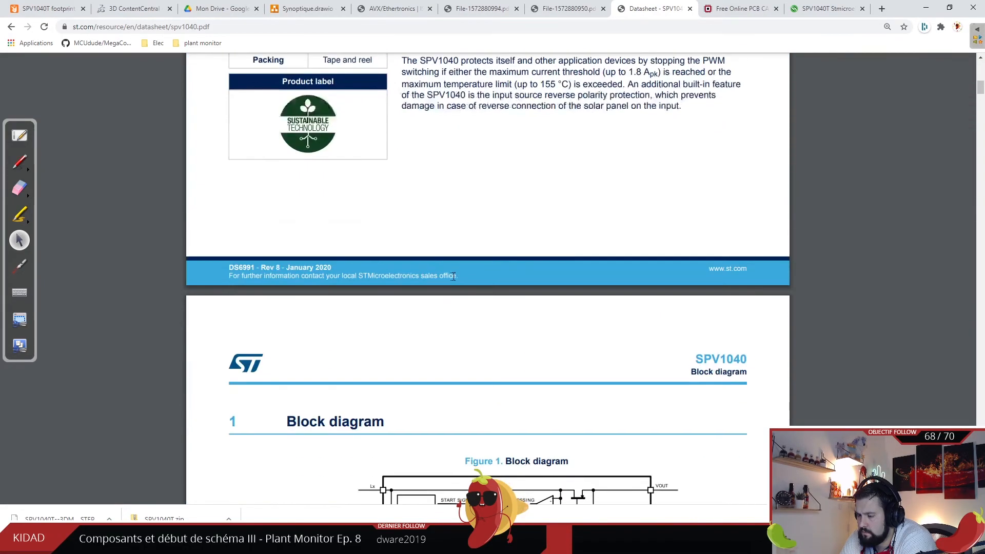
scroll(476, 249, down, 20)
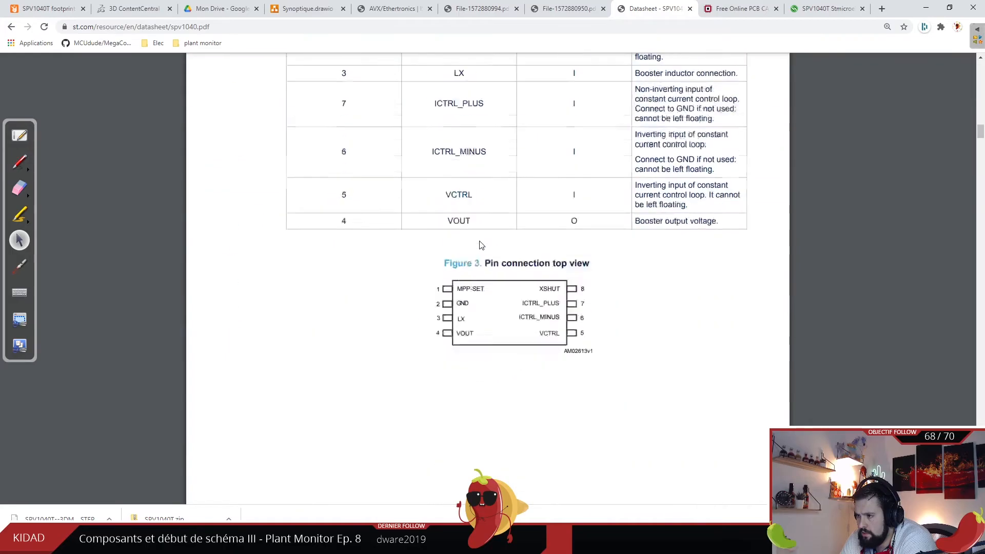
scroll(517, 264, down, 20)
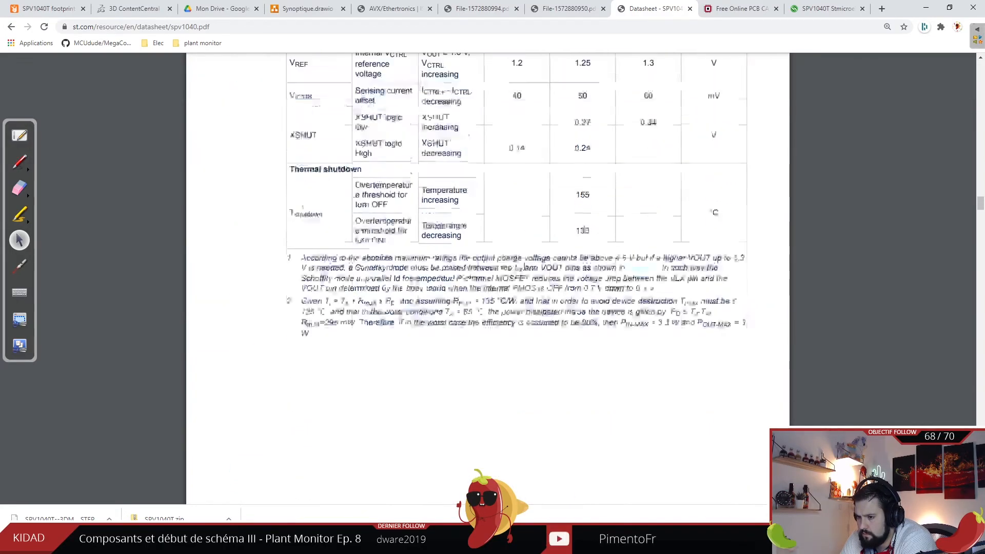
scroll(508, 255, down, 20)
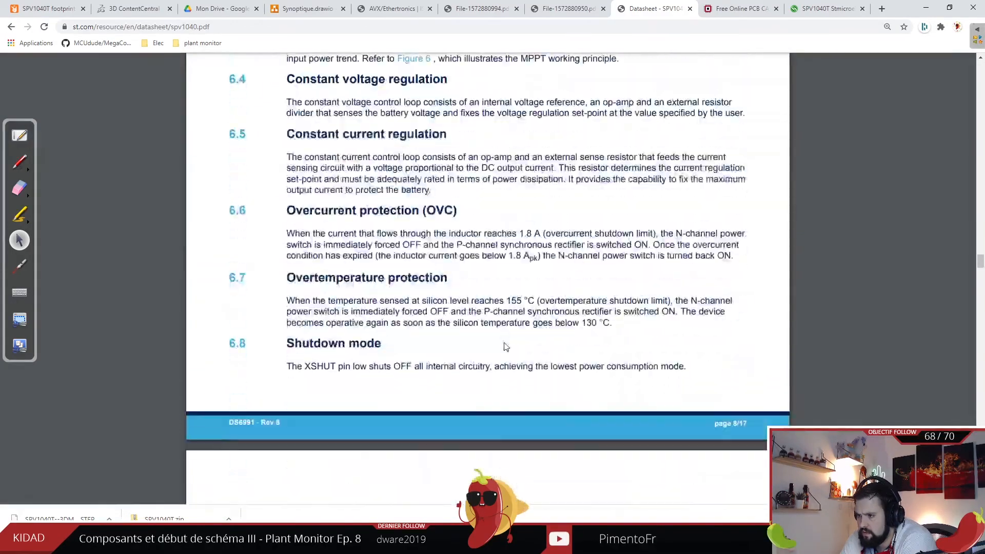
scroll(502, 339, down, 20)
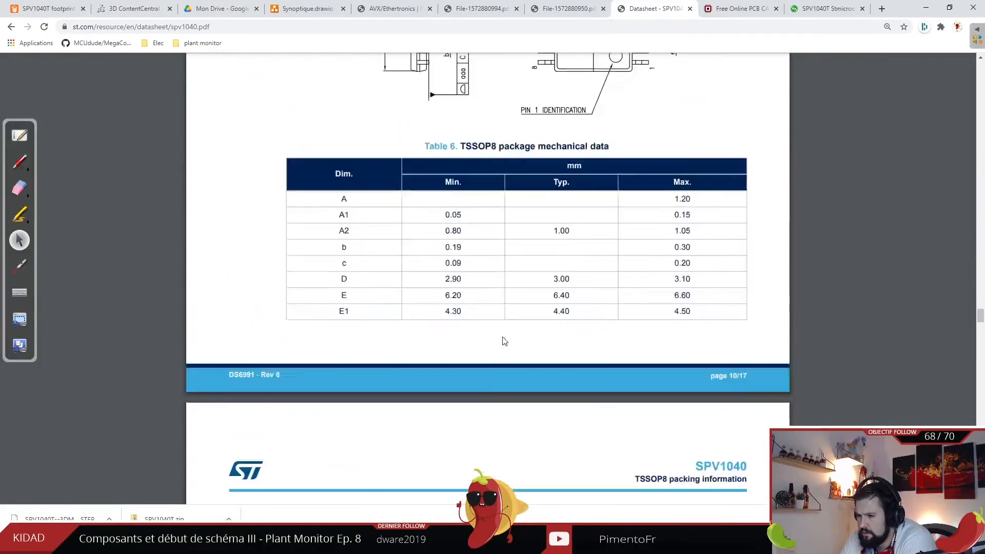
scroll(479, 340, down, 20)
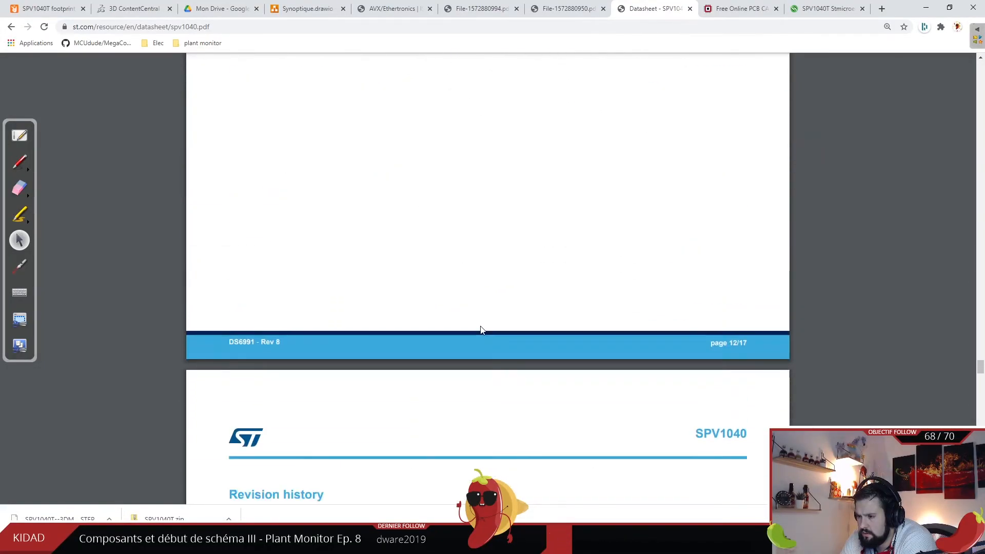
scroll(489, 329, down, 20)
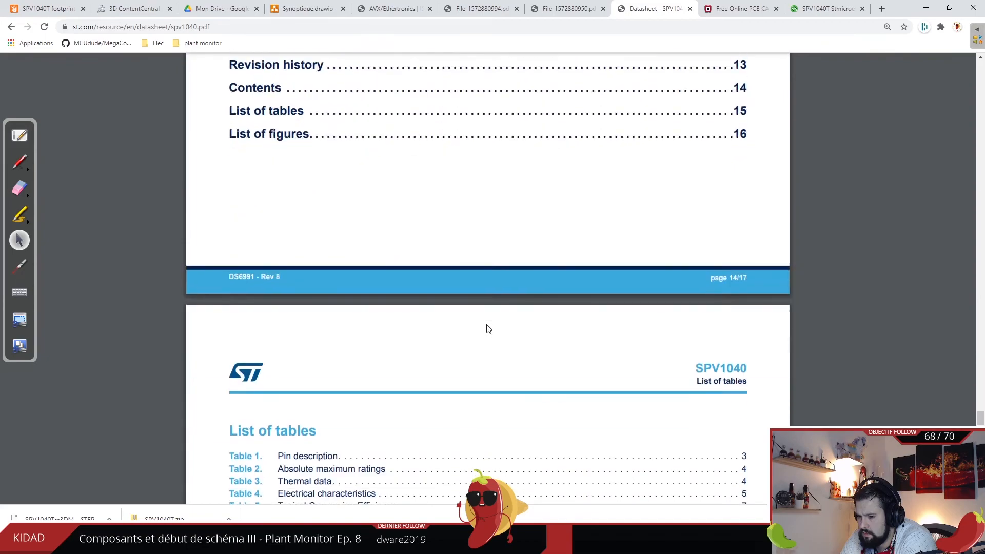
scroll(480, 327, down, 12)
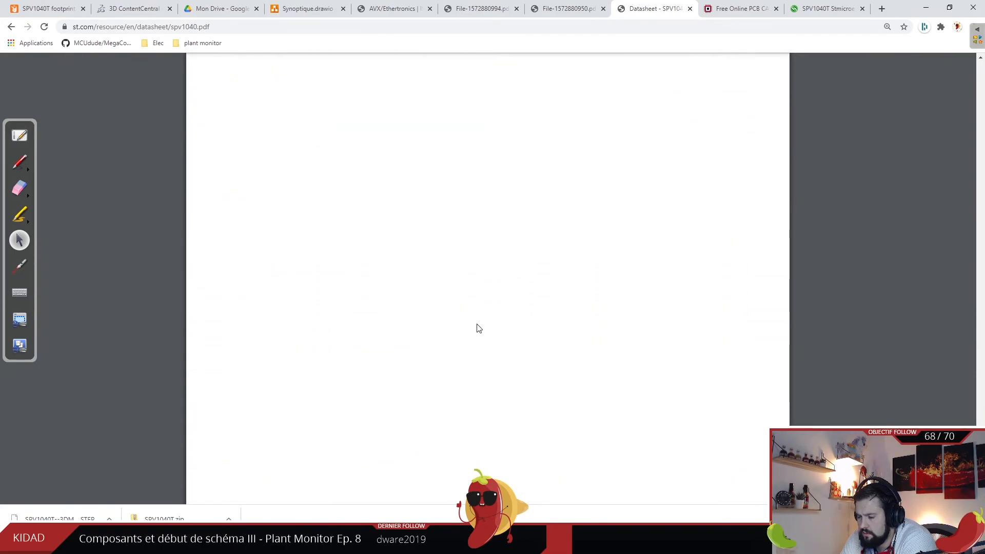
- Return to the simplified application circuit in Figure 2 and look through the pinout and electrical ratings to Table 4, Electrical characteristics
drag(979, 465, 959, 100)
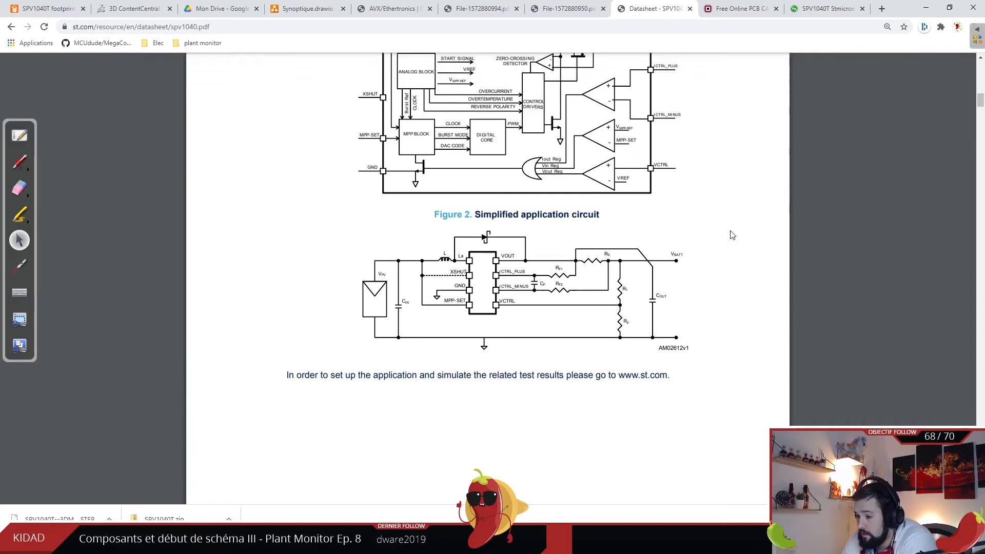
scroll(734, 329, down, 10)
scroll(733, 293, down, 5)
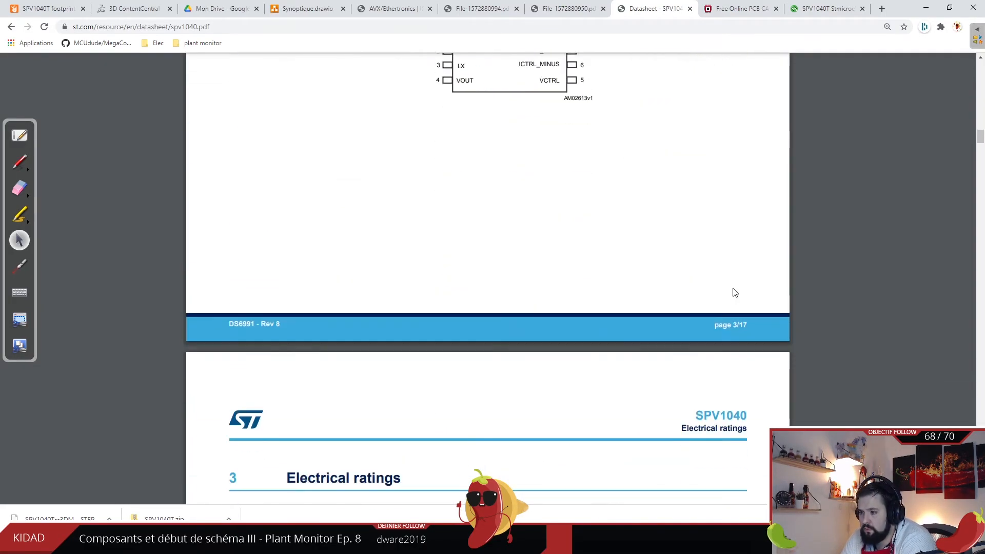
scroll(733, 294, up, 3)
scroll(726, 267, down, 9)
scroll(726, 265, down, 15)
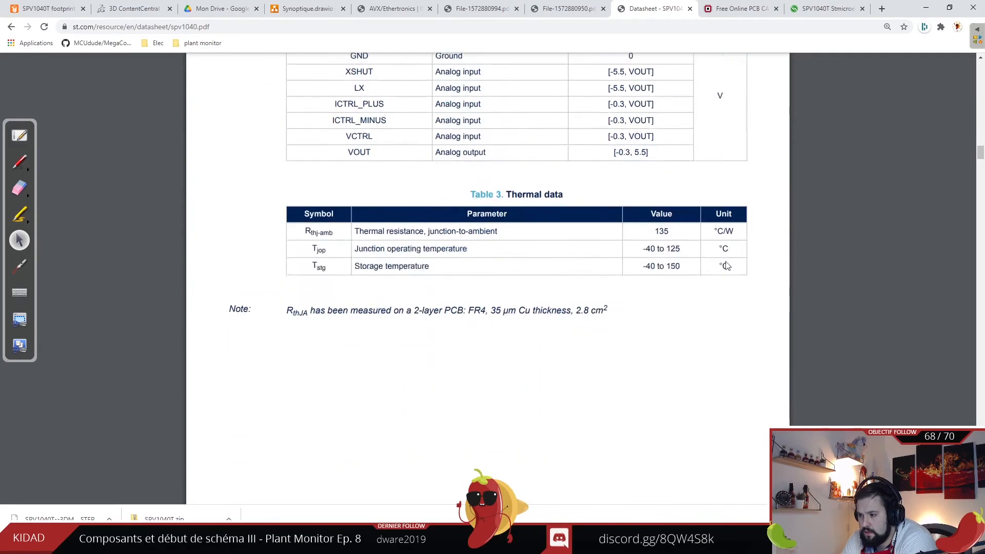
scroll(739, 262, down, 3)
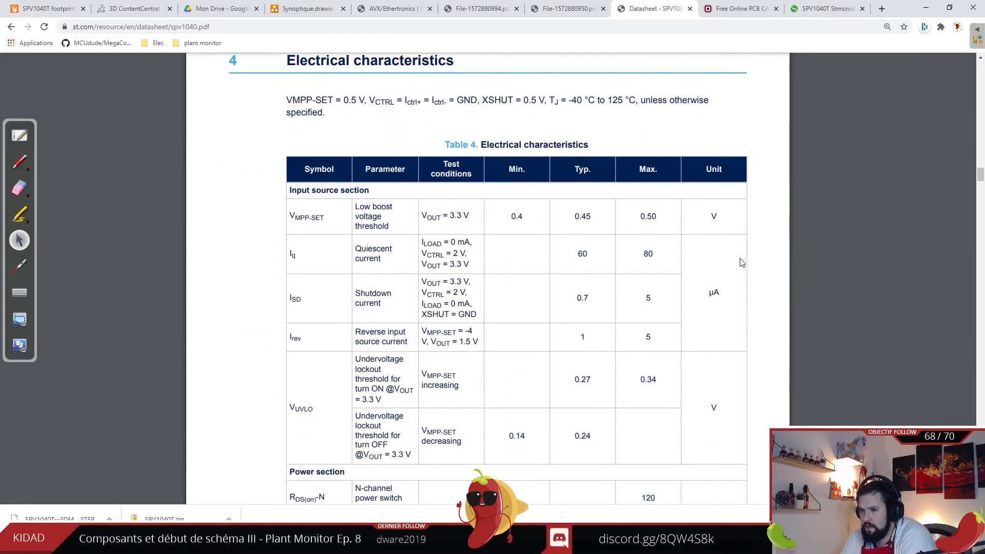
- Read Table 4, Electrical characteristics, from the input source section through the power, control and thermal shutdown sections to its footnotes
ctrl+scroll(711, 271, up, 2)
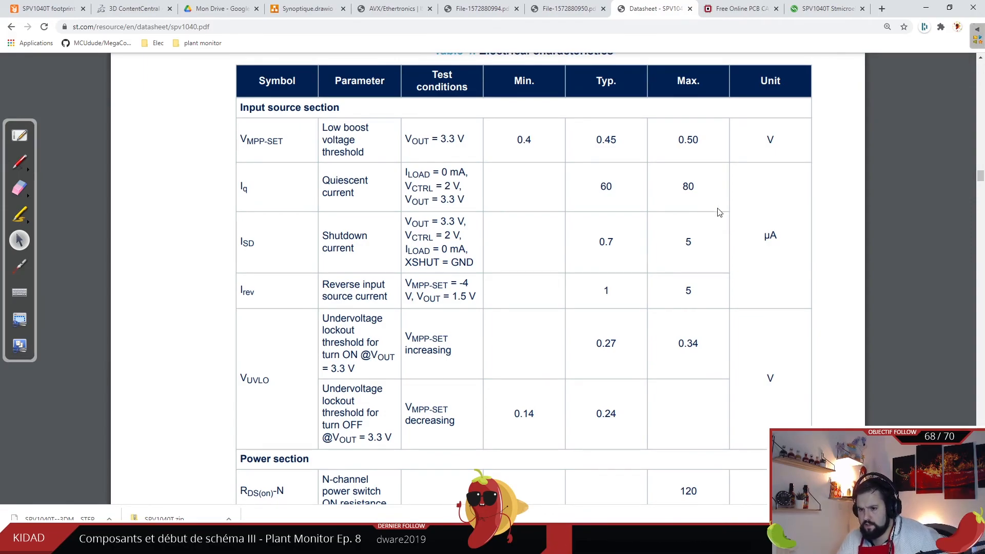
scroll(699, 250, down, 1)
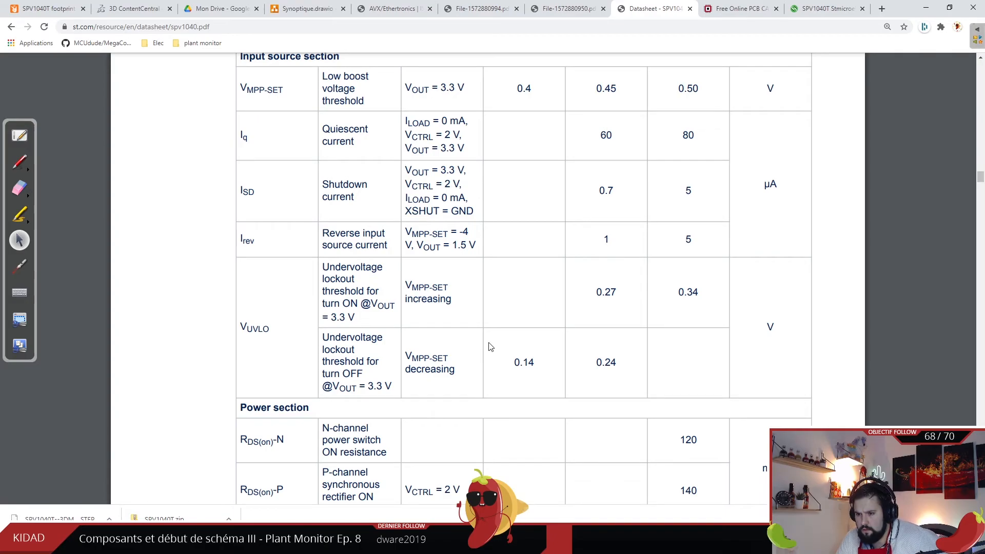
scroll(490, 348, down, 1)
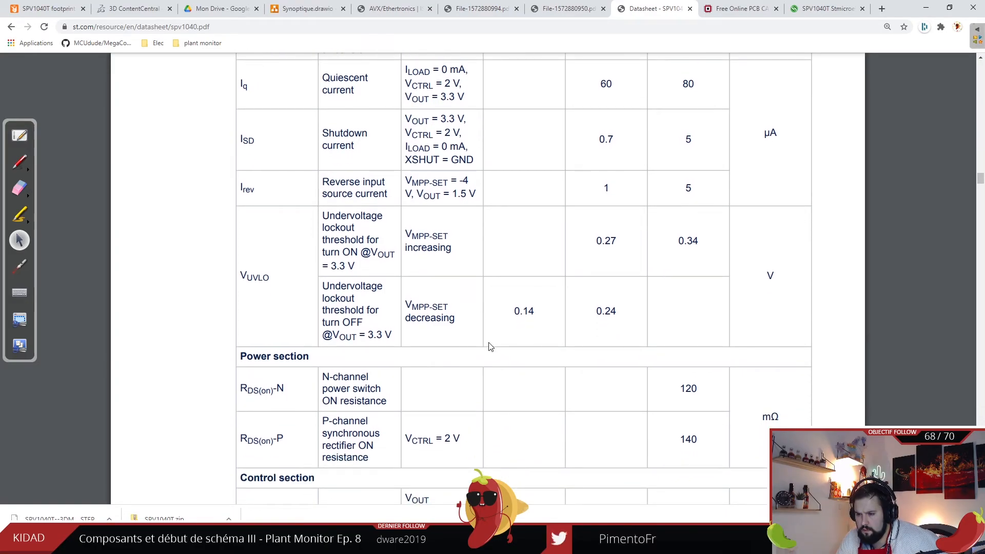
scroll(490, 347, up, 3)
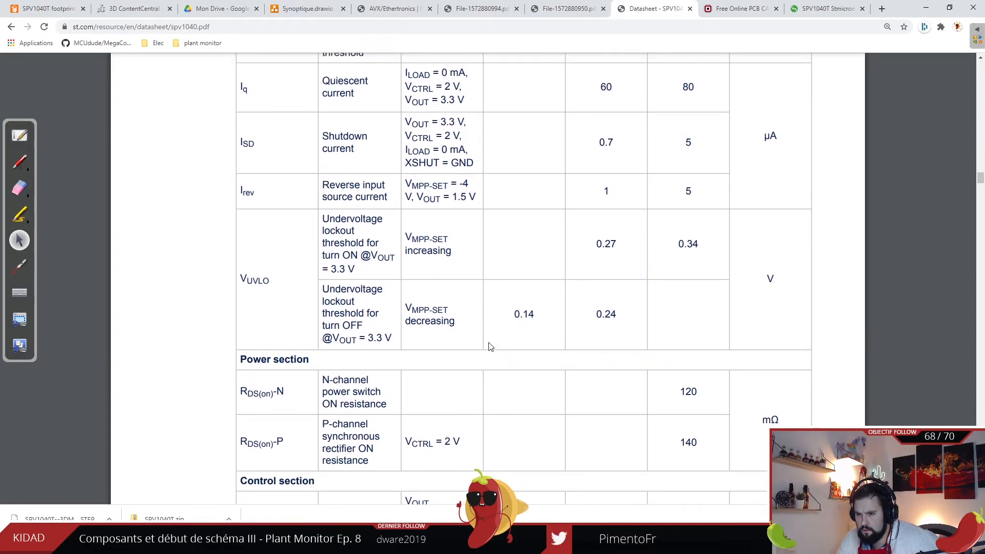
scroll(490, 347, down, 4)
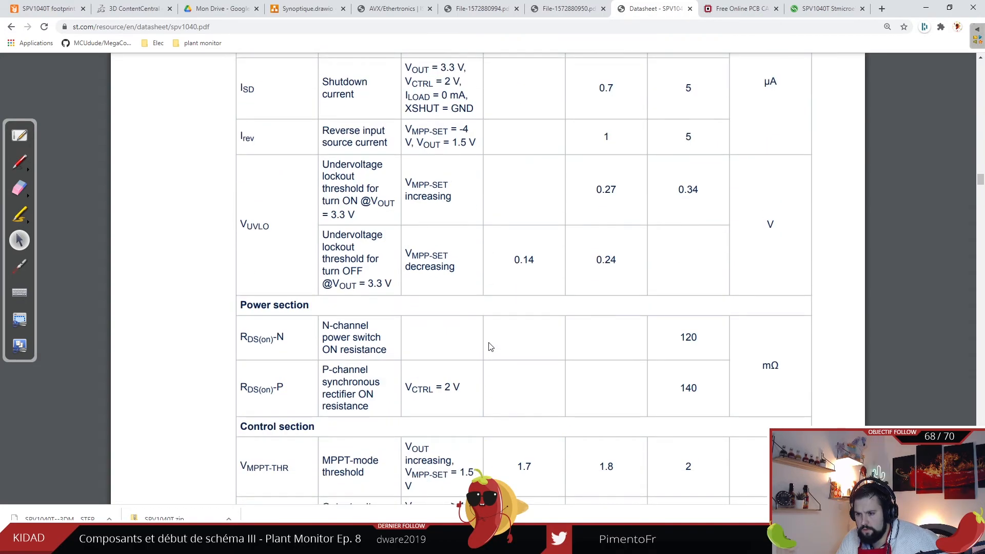
scroll(490, 347, down, 3)
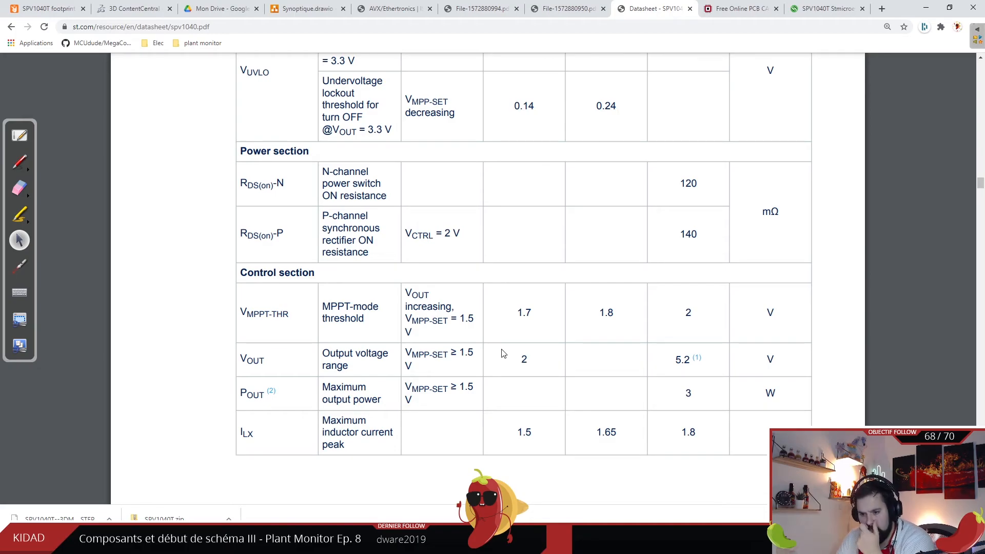
scroll(523, 338, down, 7)
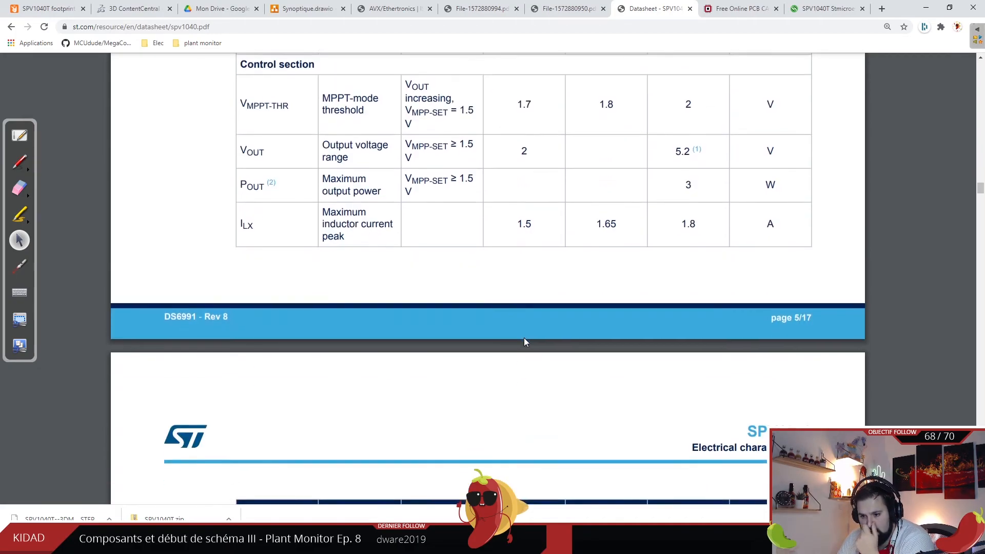
scroll(357, 439, down, 3)
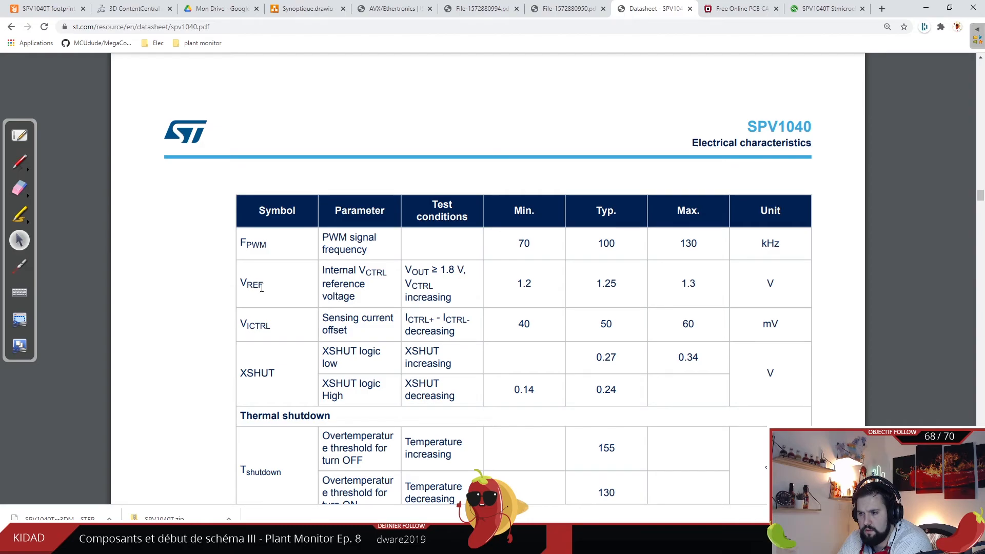
scroll(262, 288, down, 8)
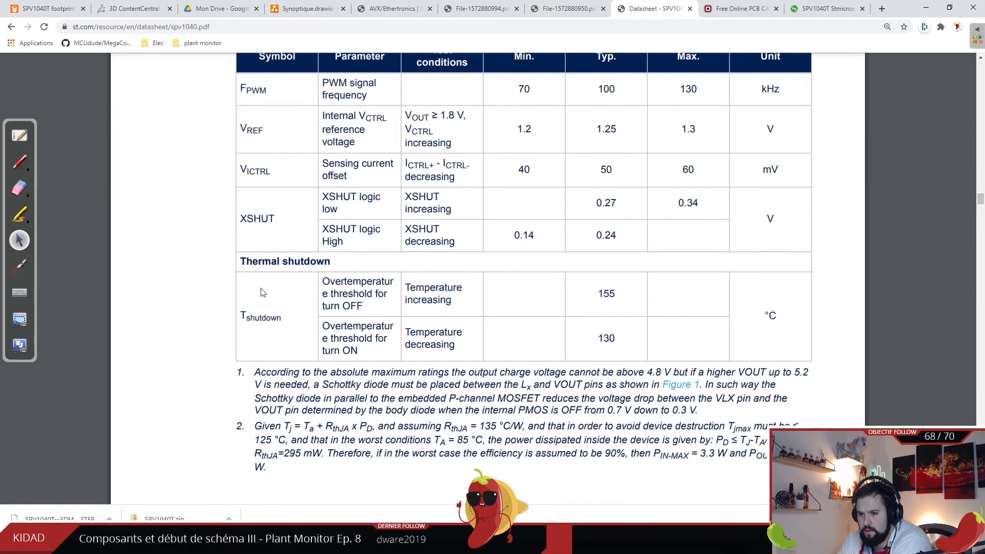
- Skim the datasheet from the typical characteristics through the detailed description and its operating modes to the TSSOP8 package information
scroll(260, 293, down, 12)
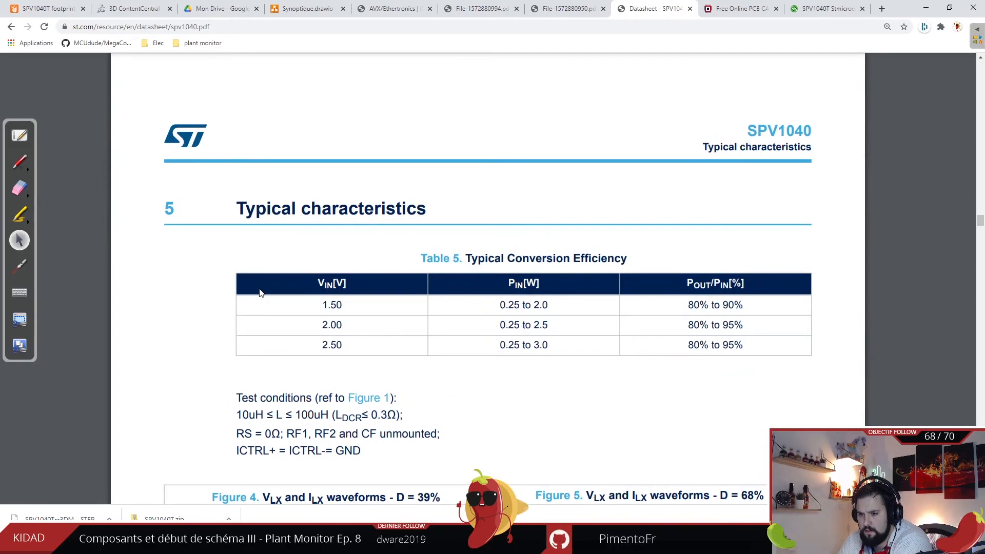
scroll(260, 293, down, 3)
scroll(260, 293, down, 14)
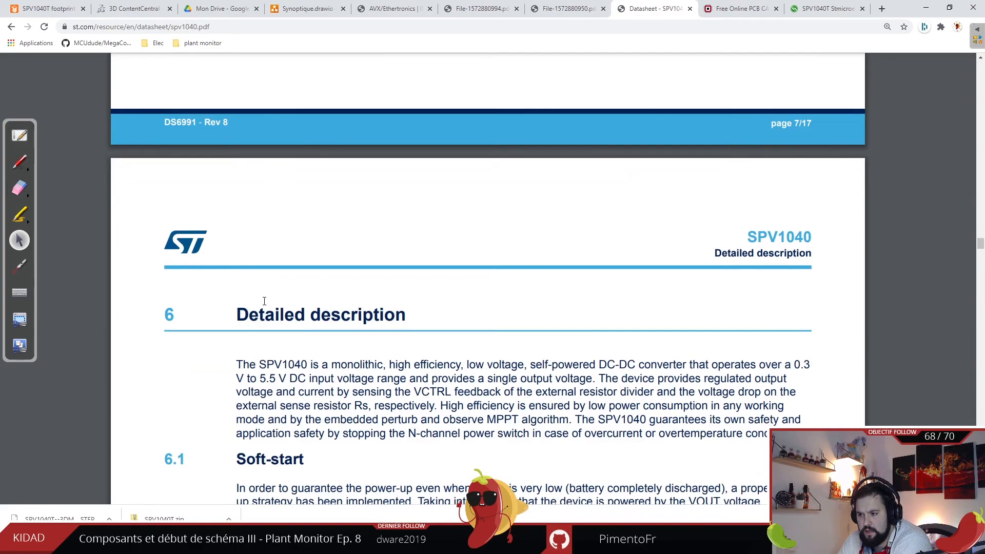
scroll(264, 301, down, 3)
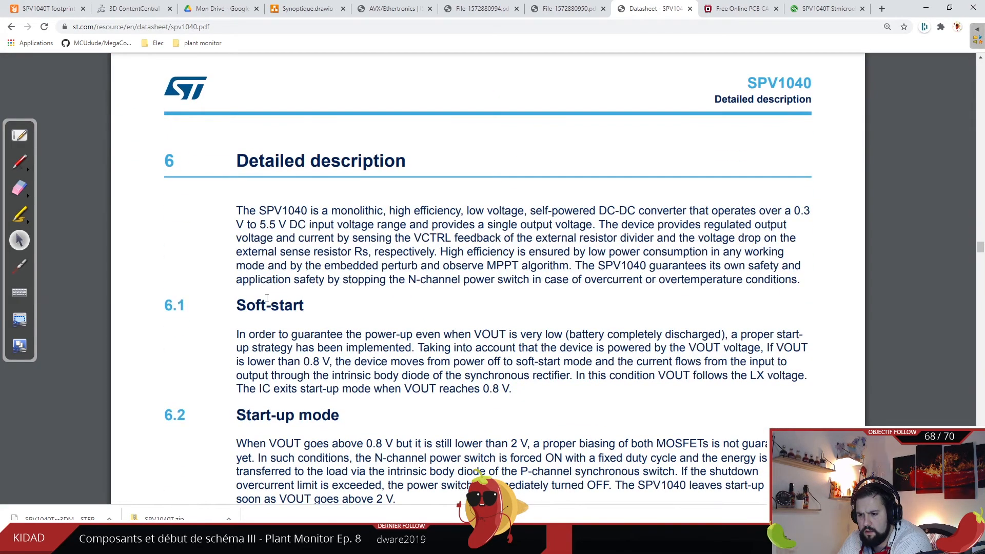
scroll(267, 298, down, 5)
scroll(270, 301, down, 10)
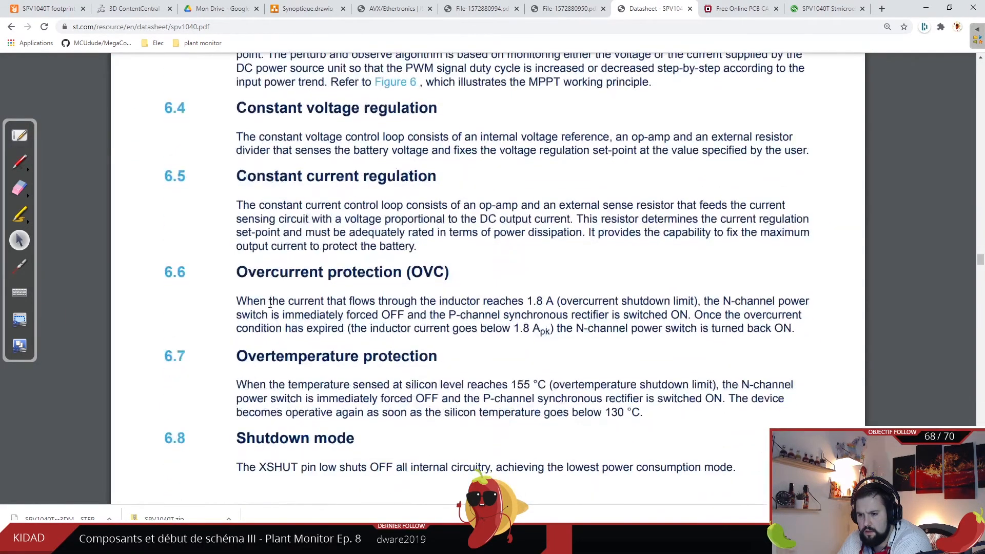
scroll(273, 297, down, 5)
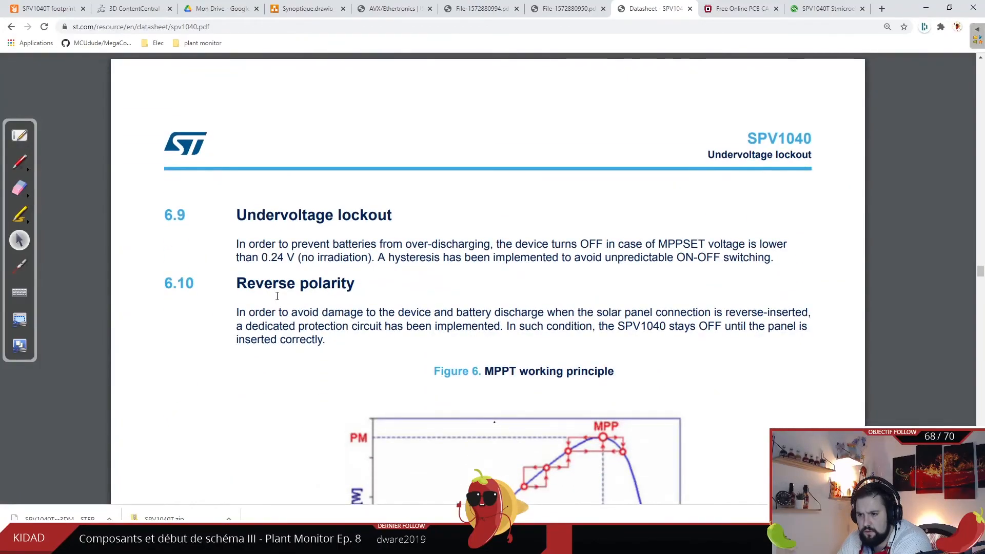
scroll(280, 297, down, 11)
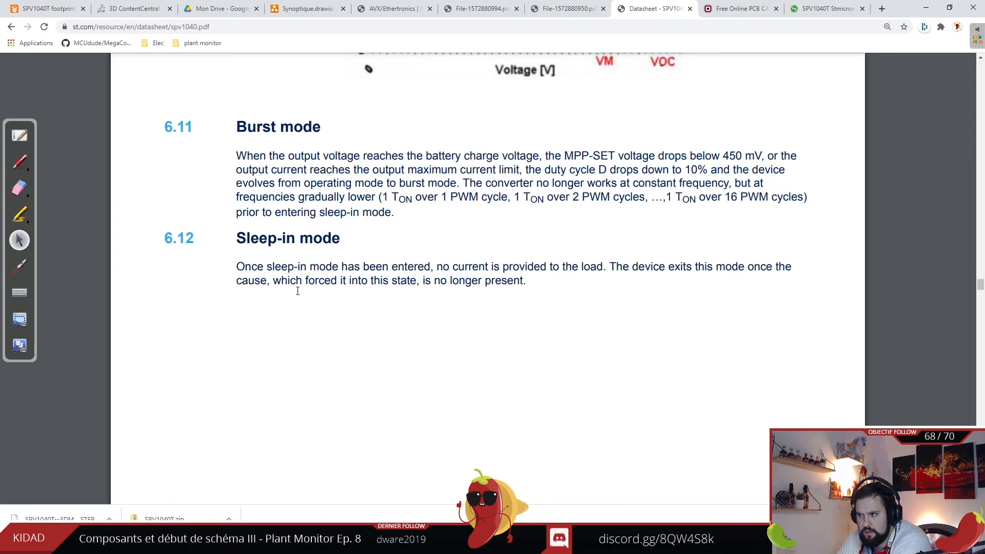
scroll(298, 291, down, 12)
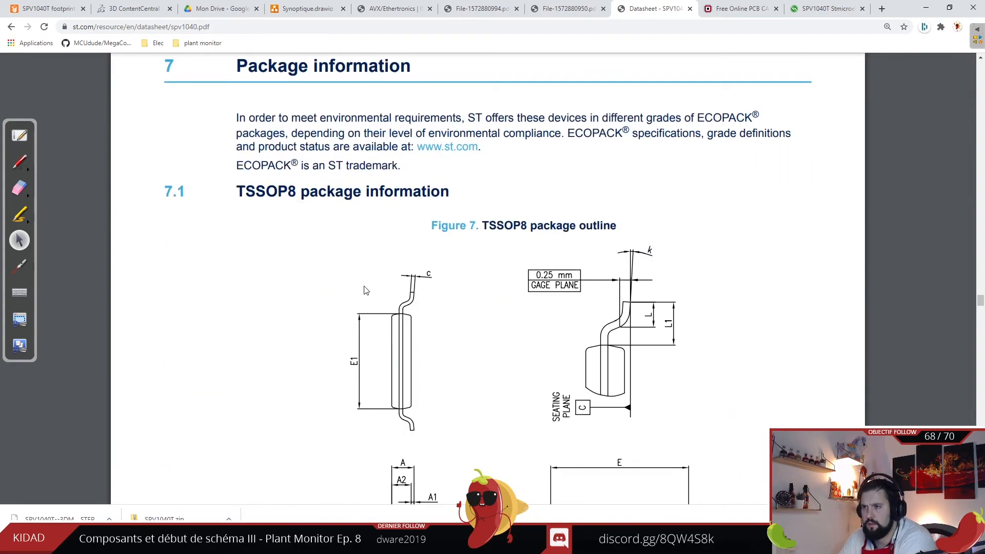
- Go back to the SPV1040 search results, open ST's product page for the chip, and look through its overview and circuit diagram
click(12, 26)
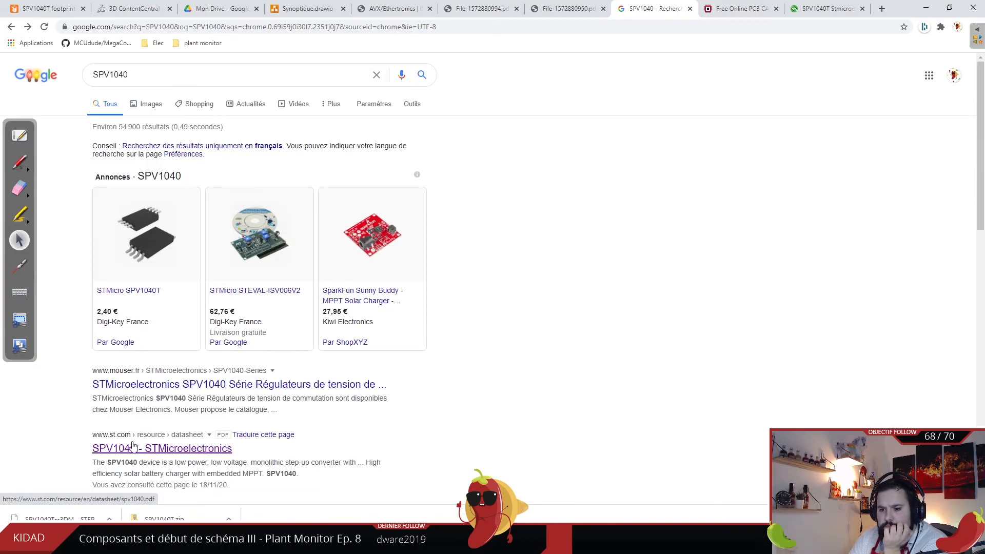
scroll(133, 444, down, 3)
click(158, 375)
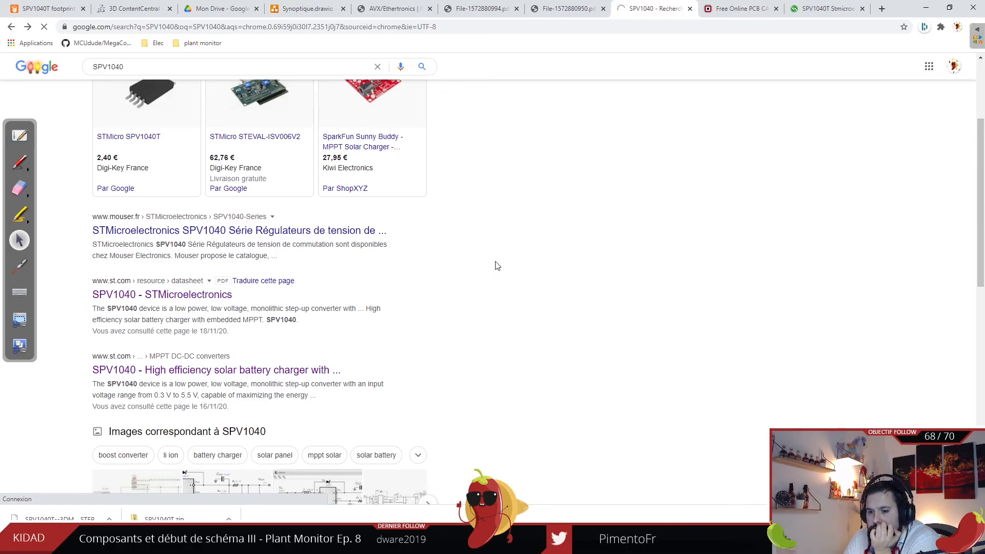
scroll(496, 265, down, 2)
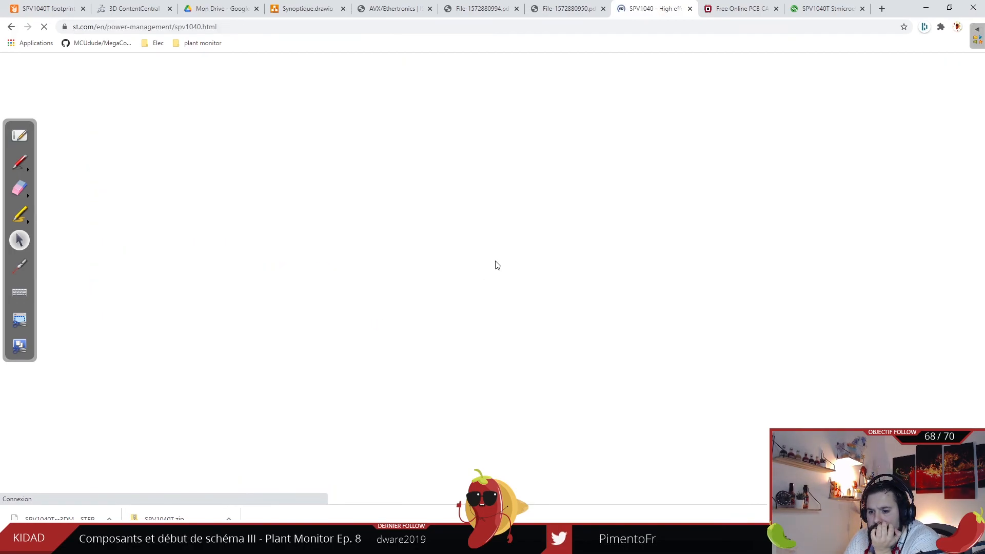
scroll(483, 251, down, 3)
scroll(475, 291, down, 7)
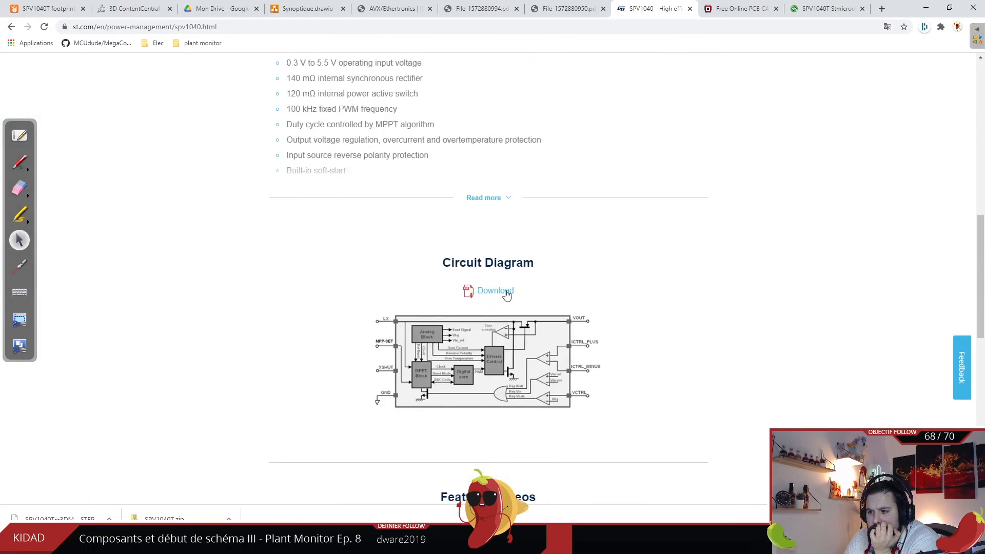
scroll(505, 296, down, 11)
scroll(503, 303, up, 6)
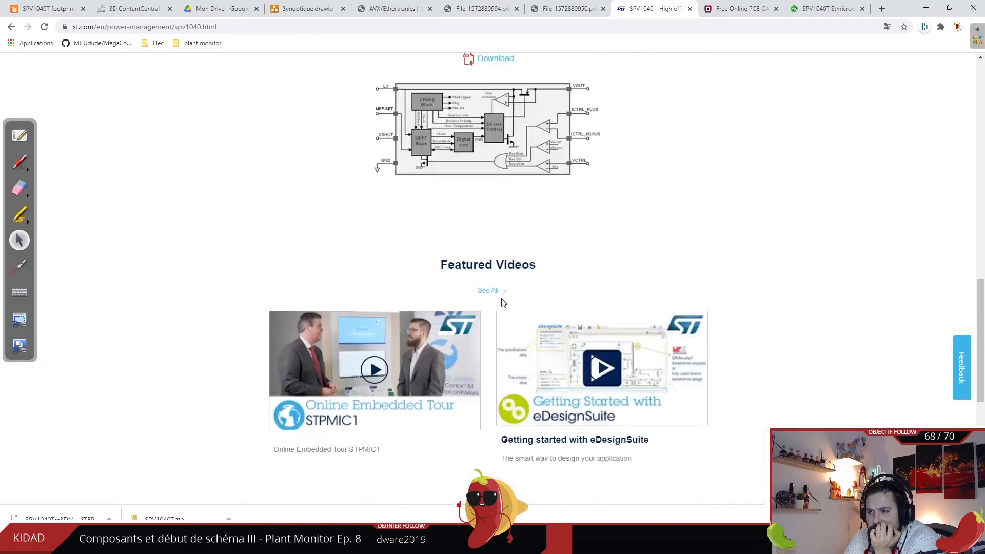
scroll(501, 297, up, 10)
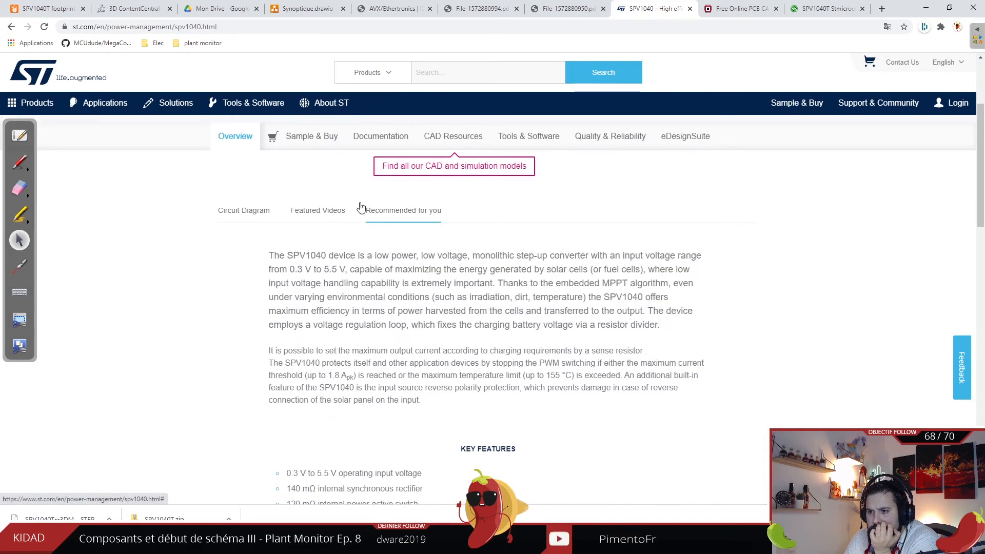
- Show the SPV1040 product documentation and open application note AN3319 on the STEVAL-ISV006V2 solar charger in a new tab
click(396, 149)
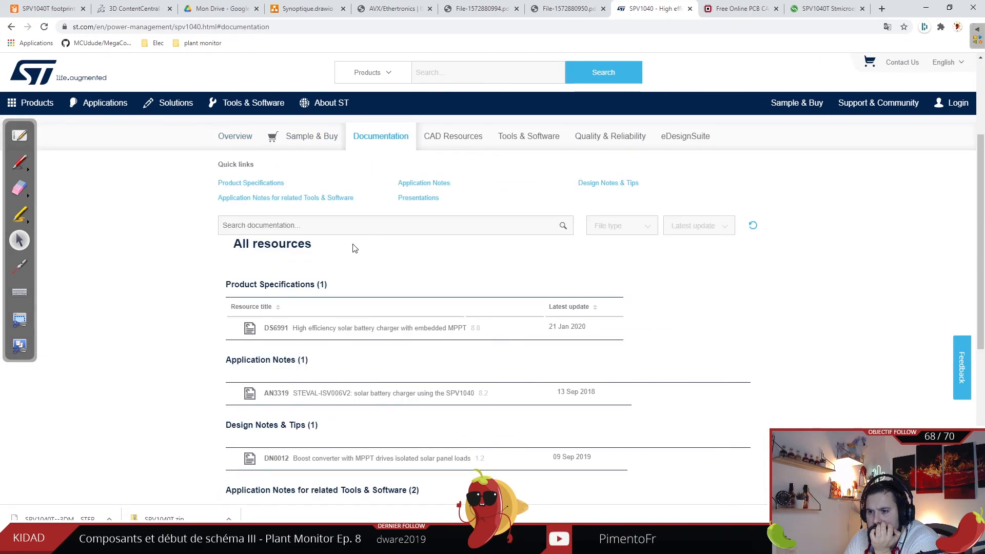
scroll(359, 248, down, 2)
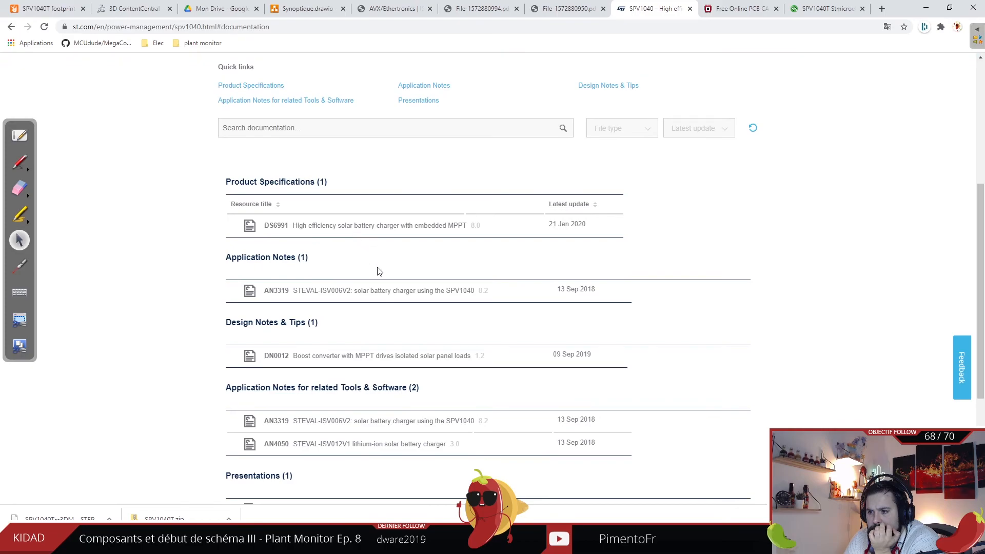
right_click(382, 291)
click(426, 297)
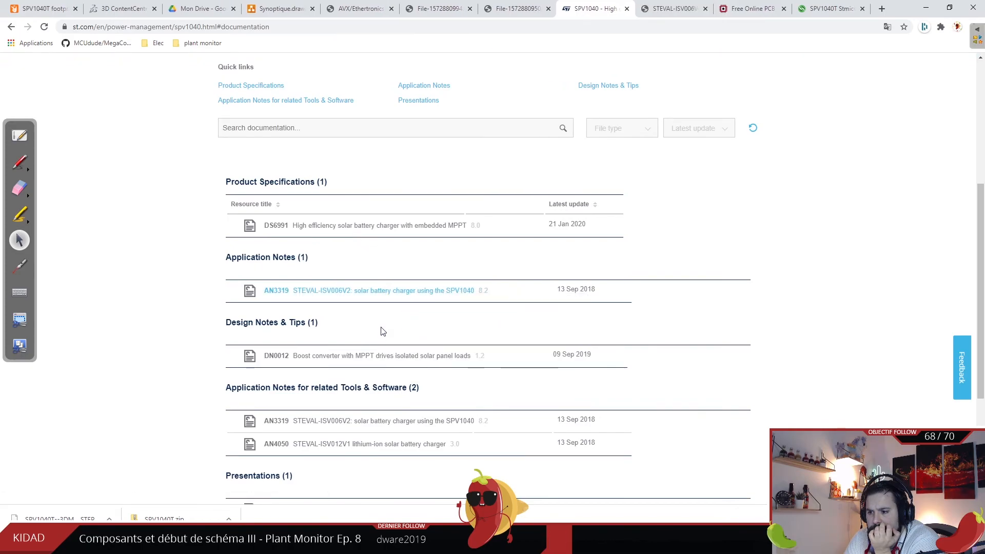
- Open application note AN4050 on the STEVAL-ISV012V1 lithium-ion solar charger and another copy of AN3319, each in a new tab
scroll(382, 331, down, 1)
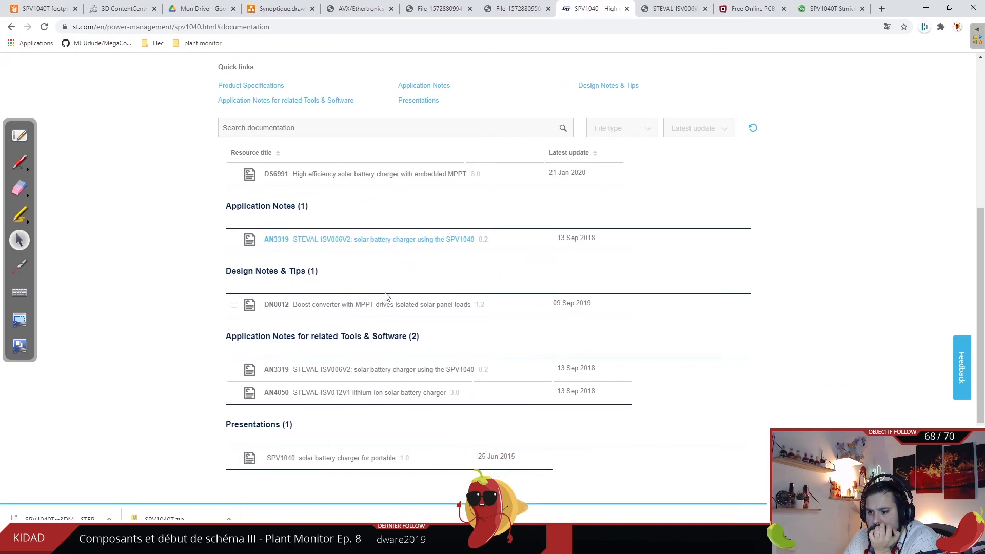
right_click(395, 394)
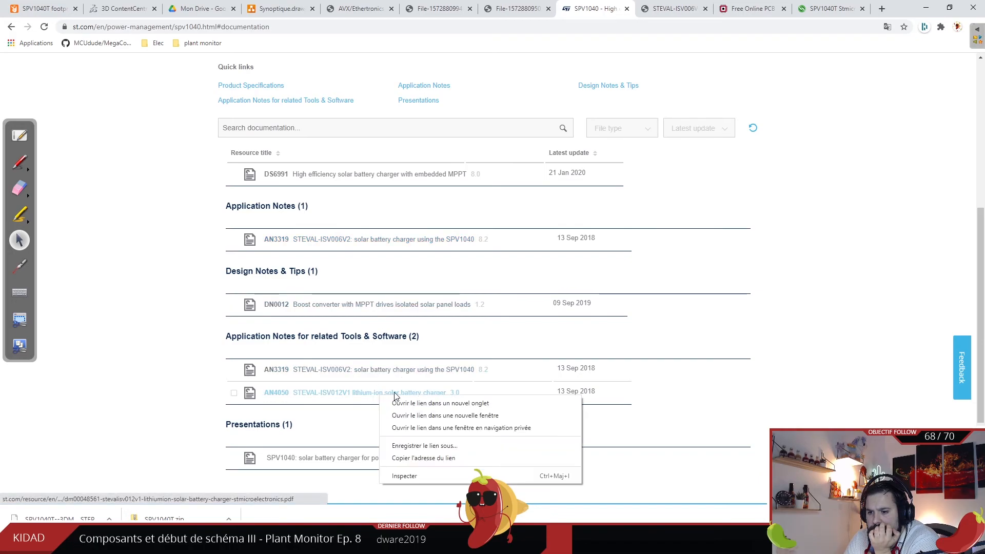
click(401, 403)
scroll(385, 390, up, 2)
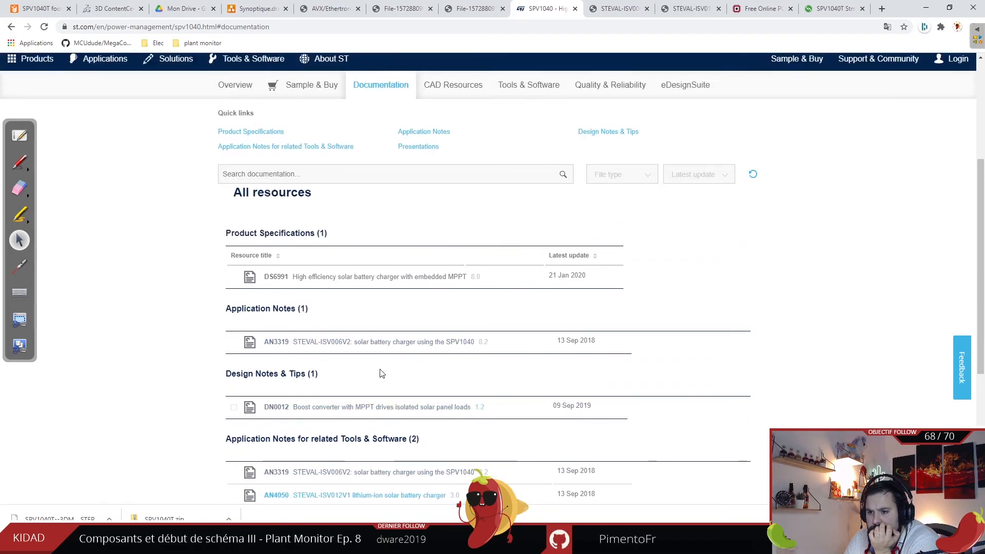
right_click(361, 343)
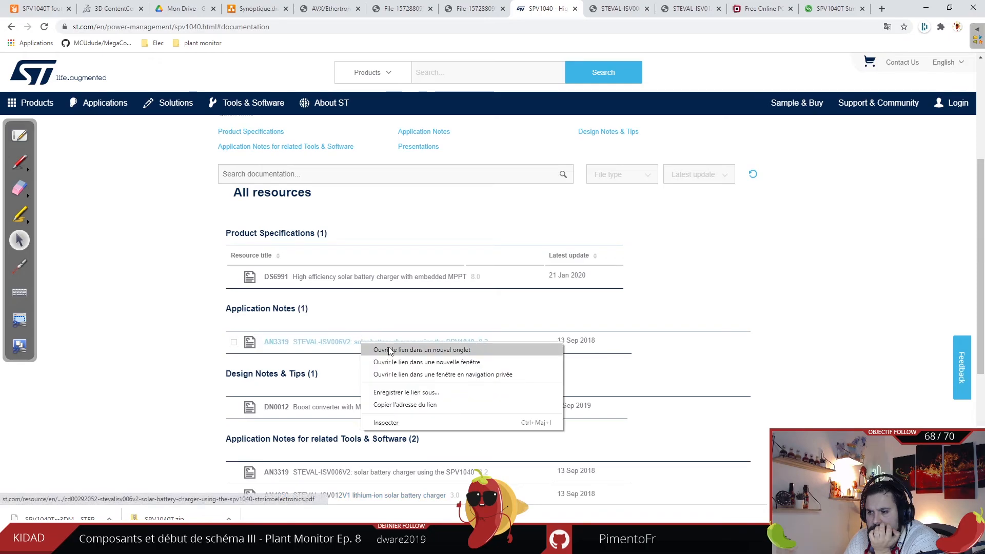
click(389, 349)
- Switch to application note AN3319 and look past its list of figures to the boost application schematic in Figure 1
key(ctrl+Tab)
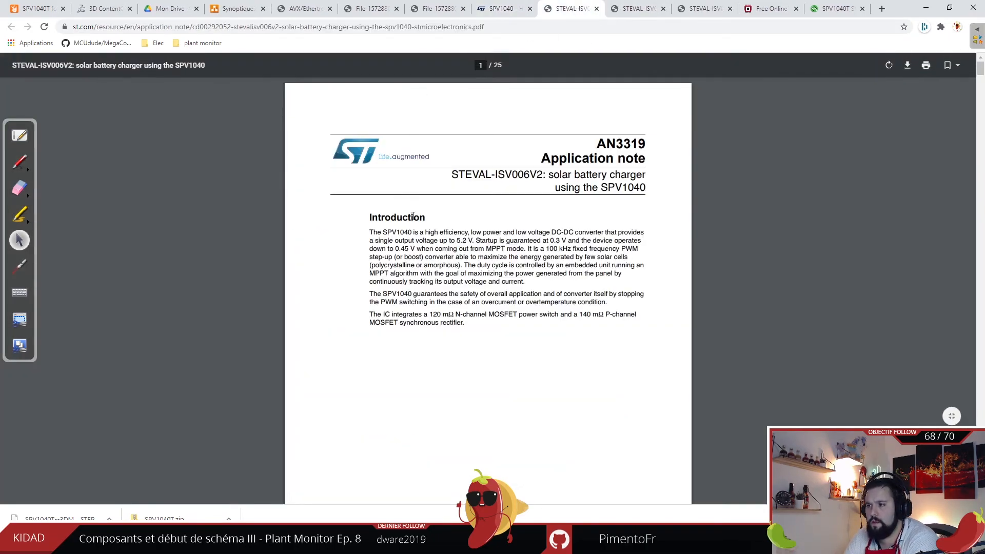
scroll(415, 225, down, 20)
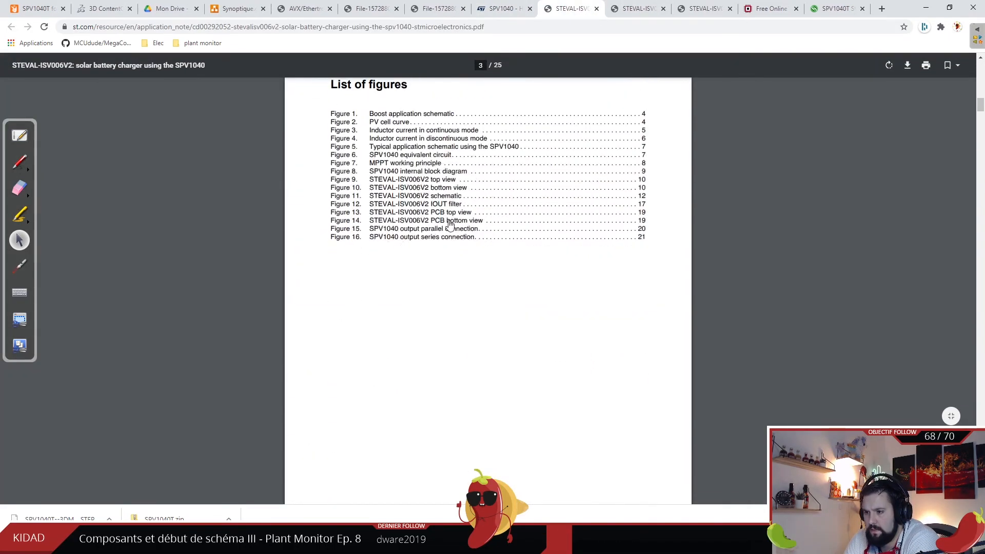
scroll(450, 224, down, 10)
scroll(455, 210, up, 4)
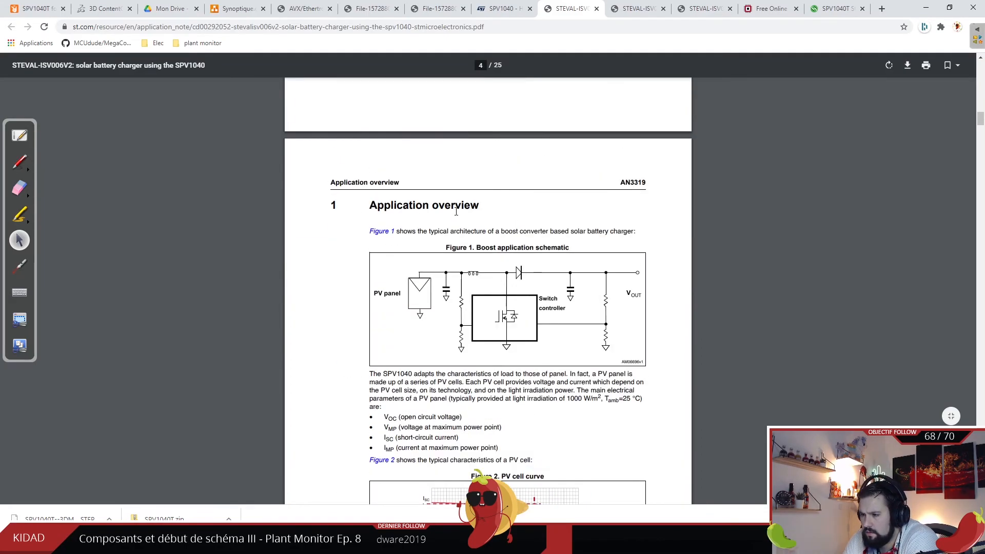
scroll(456, 210, down, 1)
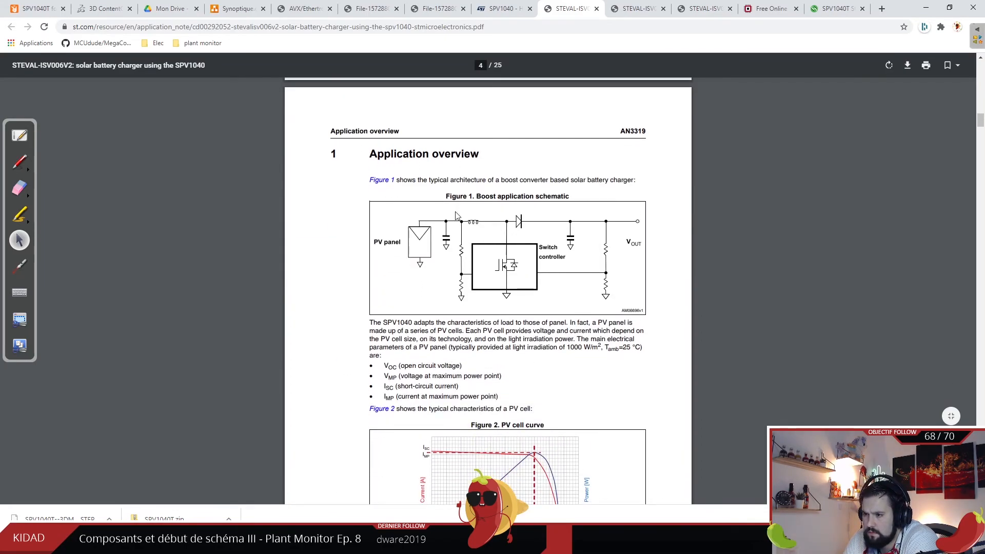